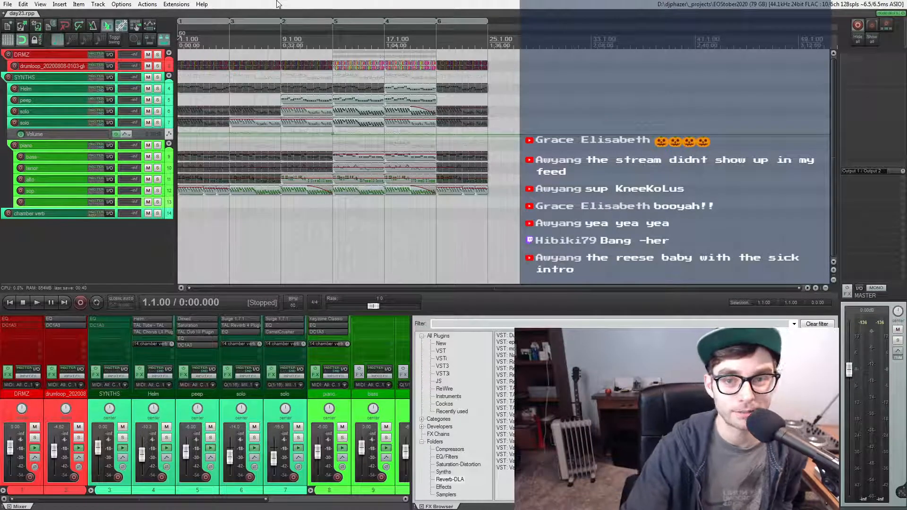
scroll(71, 244, "up", 2)
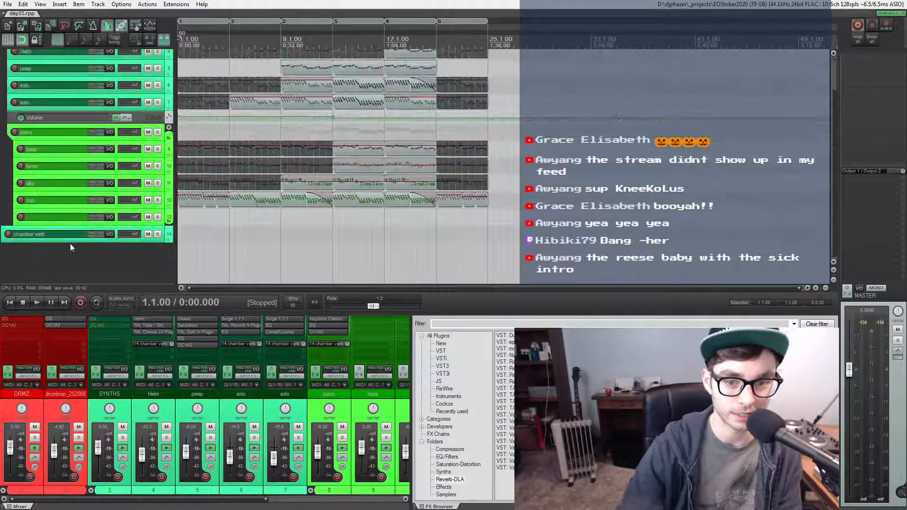
scroll(168, 229, "up", 3)
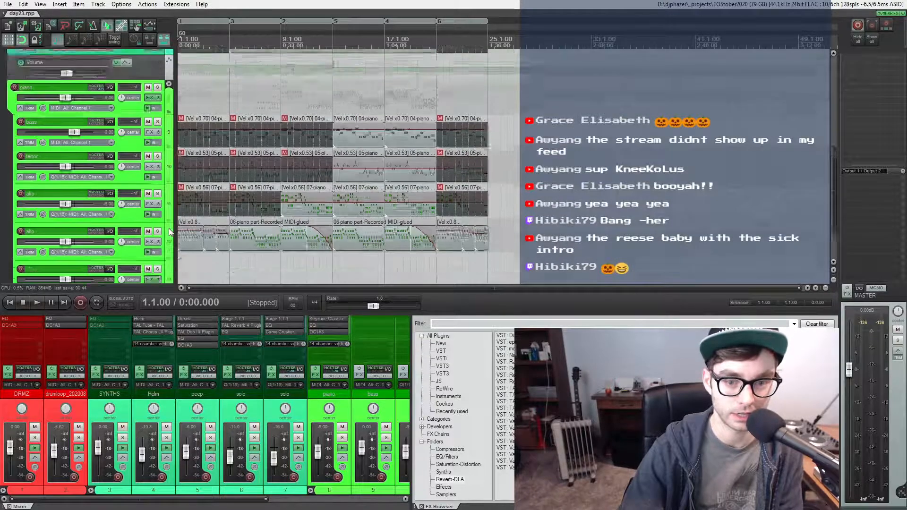
scroll(169, 228, "down", 3)
scroll(199, 216, "up", 2)
scroll(199, 216, "down", 5)
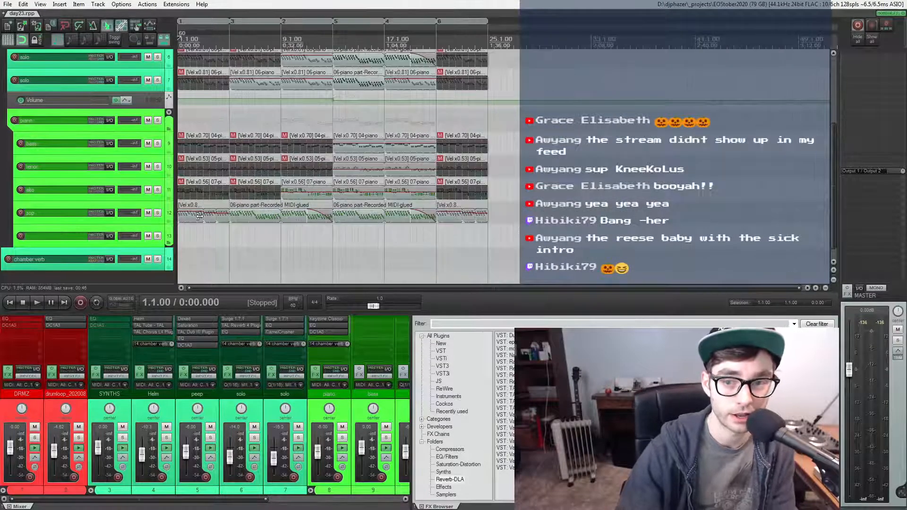
scroll(200, 216, "down", 2)
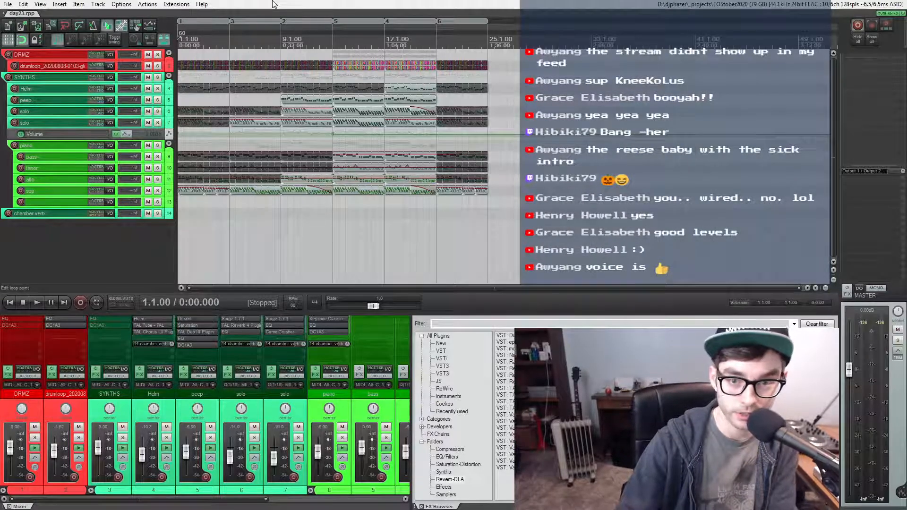
- Play the whole arrangement from the start to review the drum, synth and piano parts, stopping at the end
key("space")
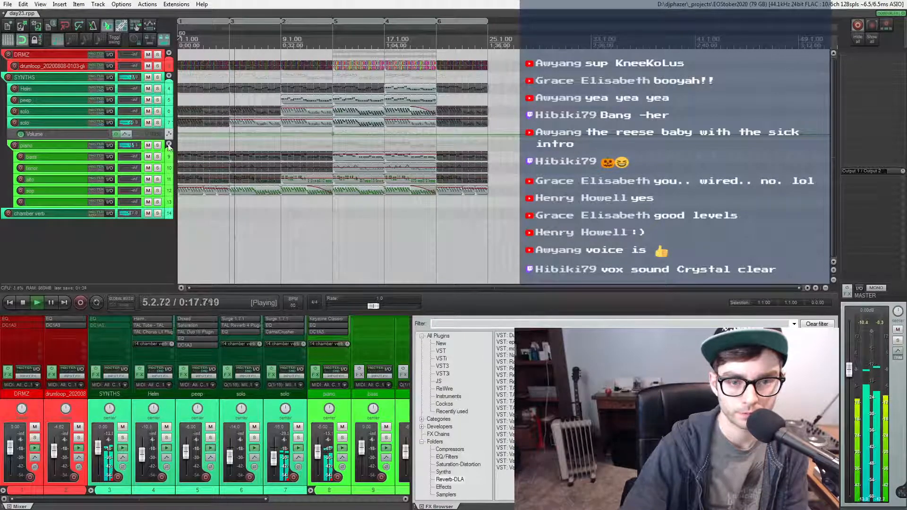
left_click(53, 154)
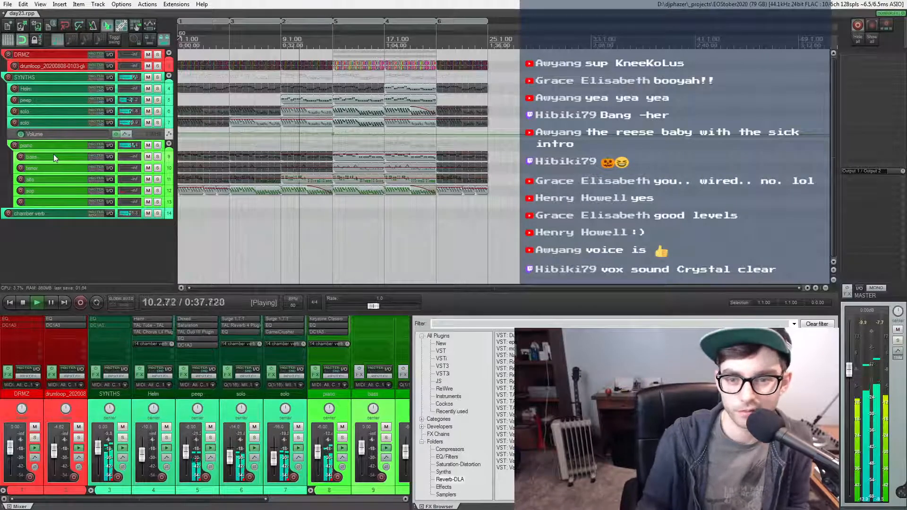
left_click(51, 191)
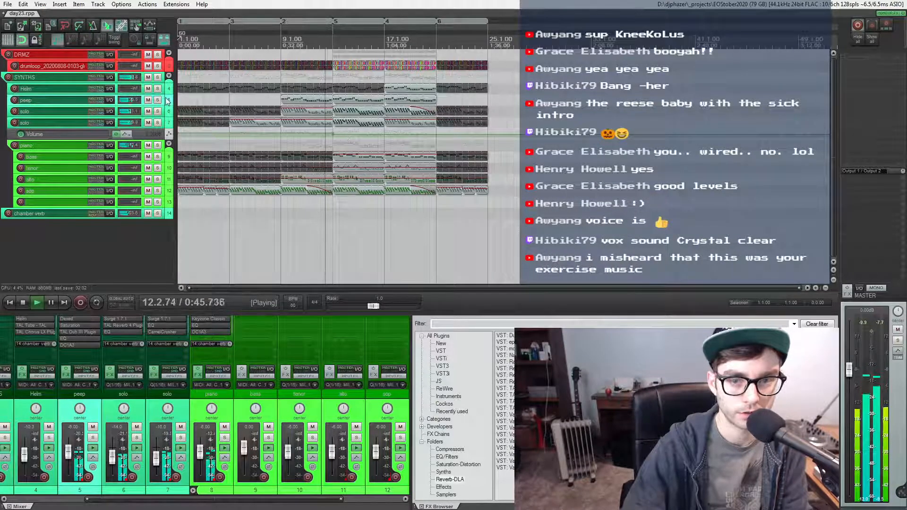
left_click(45, 66)
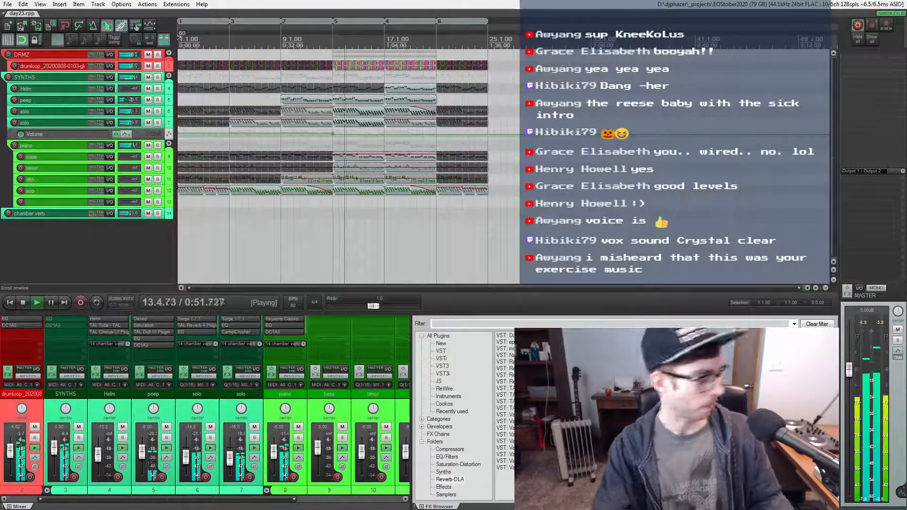
left_click(784, 4)
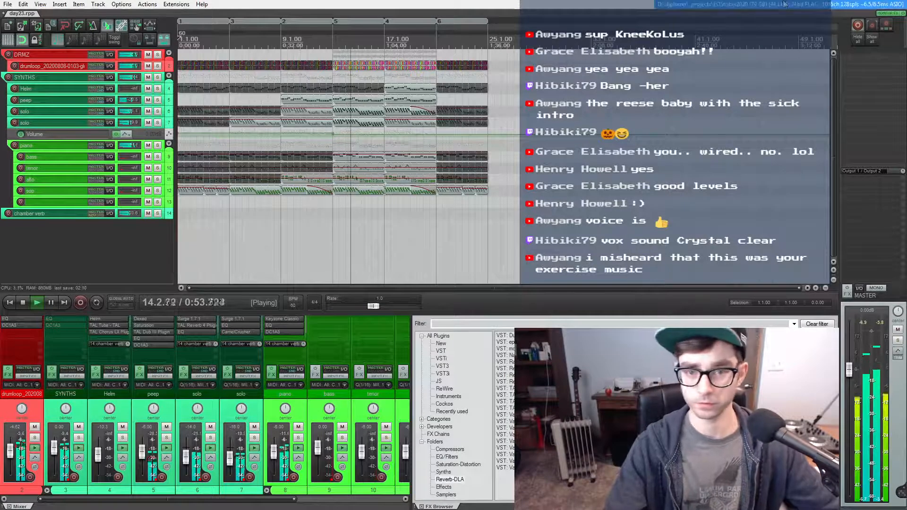
scroll(402, 74, "up", 2)
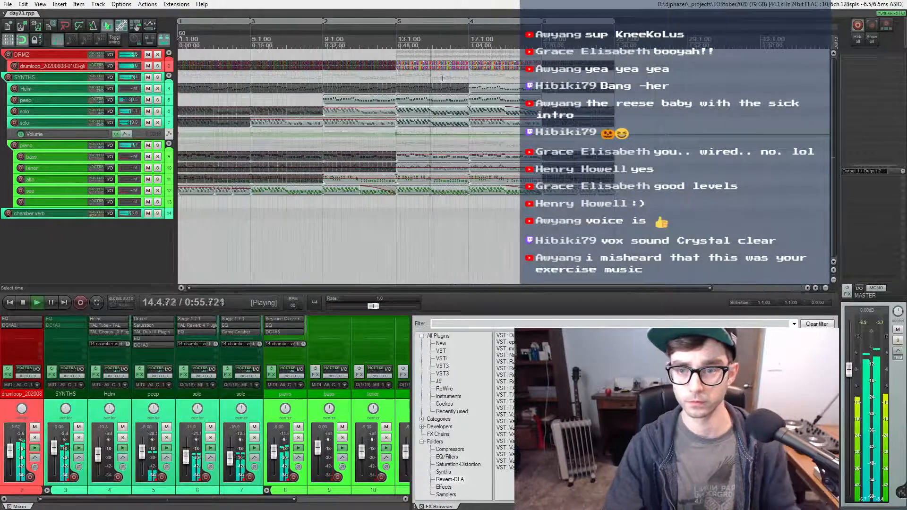
scroll(471, 144, "up", 3)
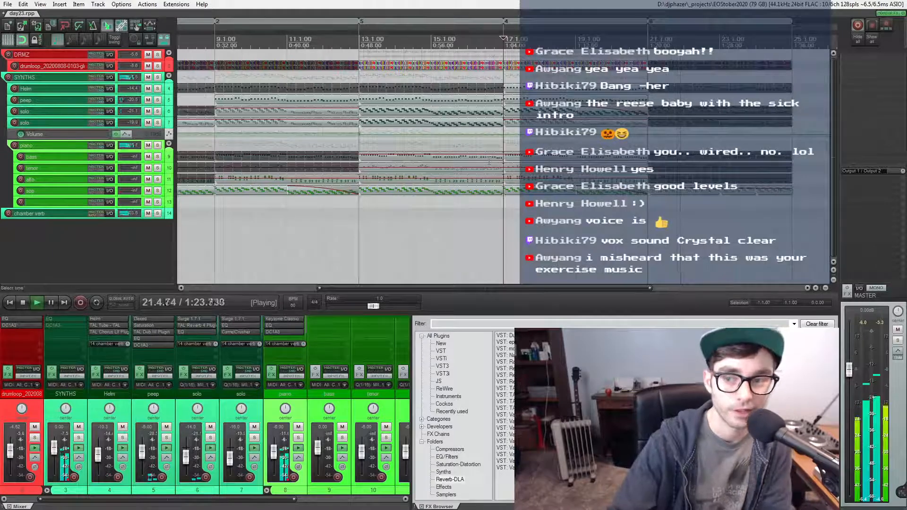
scroll(489, 161, "down", 3)
scroll(489, 161, "down", 3)
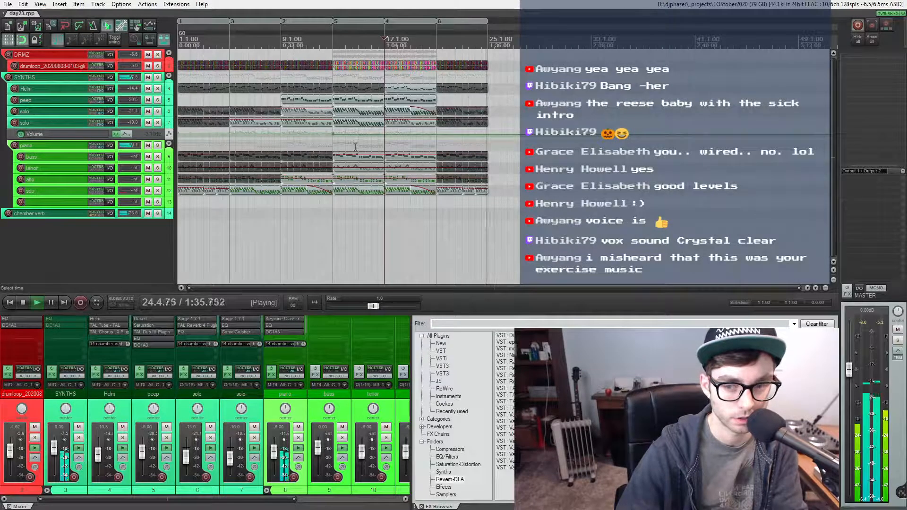
key("space")
- Set the time selection to region 4, which starts at bar 17
scroll(211, 197, "up", 2)
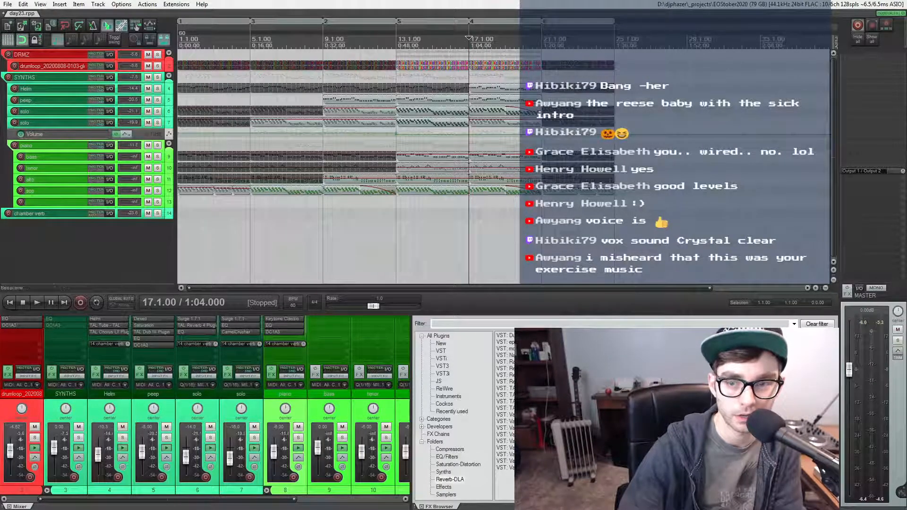
double_click(507, 22)
scroll(516, 92, "up", 2)
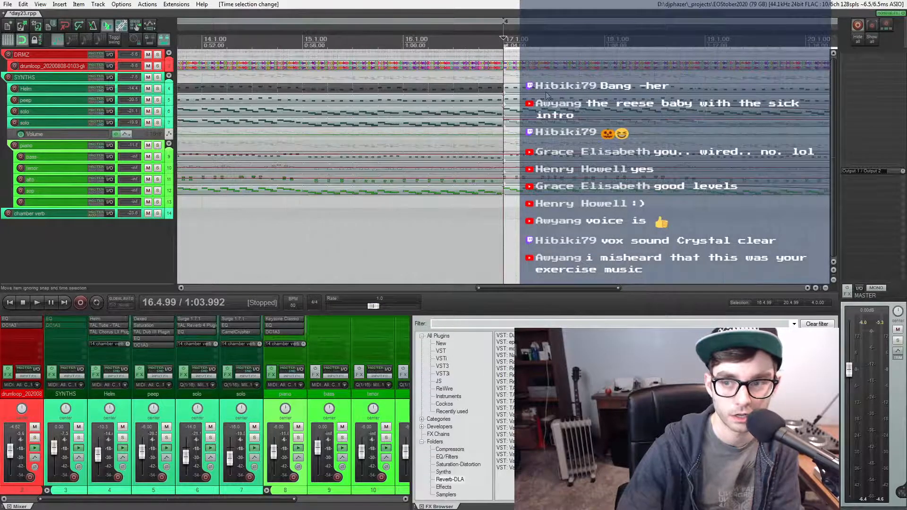
scroll(546, 92, "up", 2)
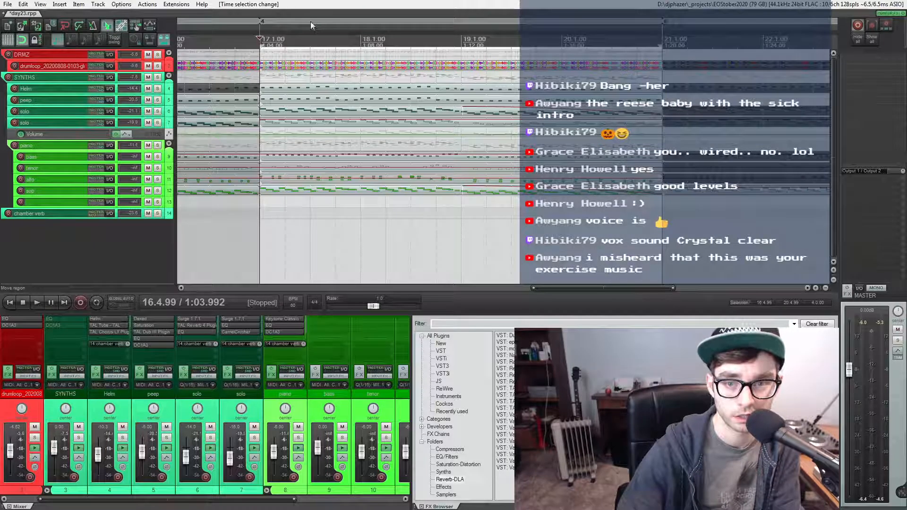
- Listen to the drum loop track soloed within region 4, stopping playback and unsoloing the track at the end
key("space")
key("space")
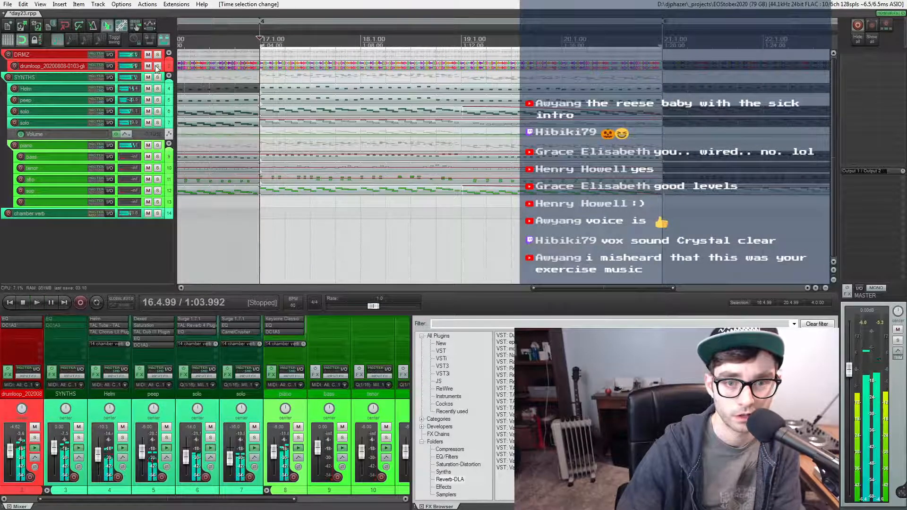
left_click(157, 67)
key("space")
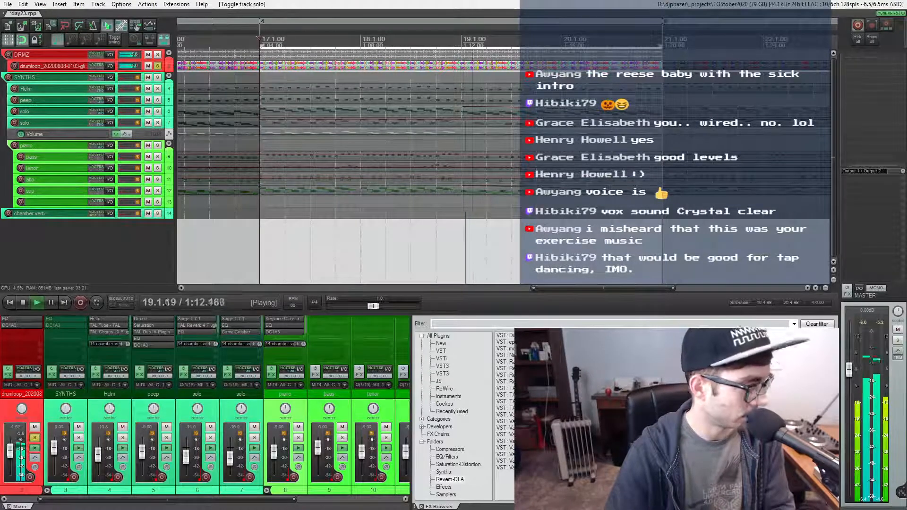
scroll(248, 90, "up", 4)
scroll(248, 90, "up", 5)
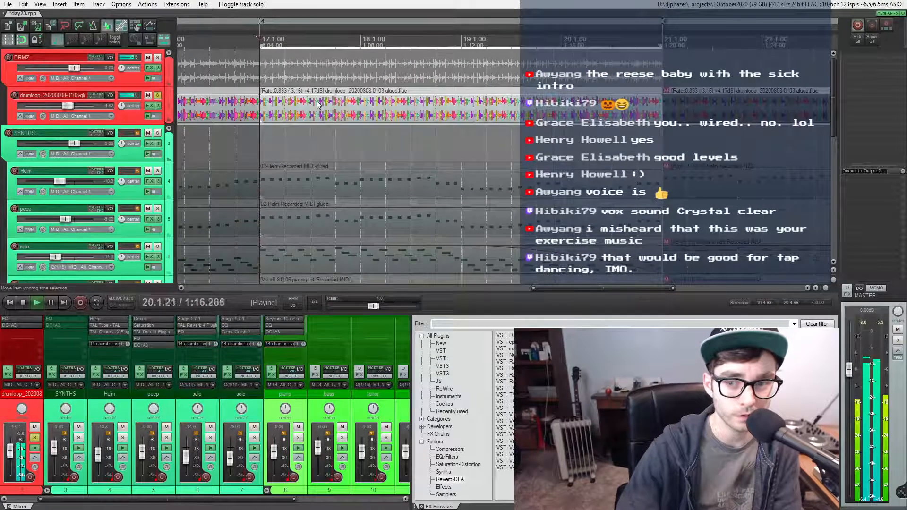
scroll(318, 104, "down", 2)
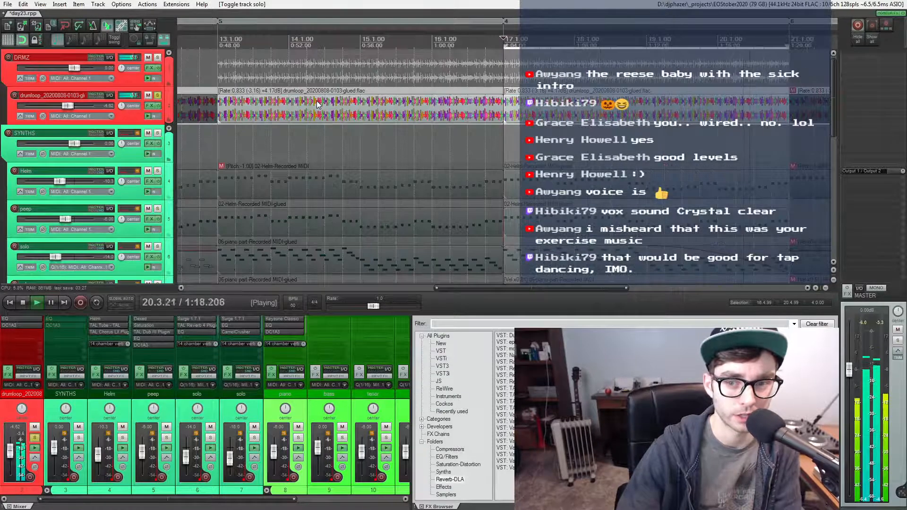
left_click(333, 106)
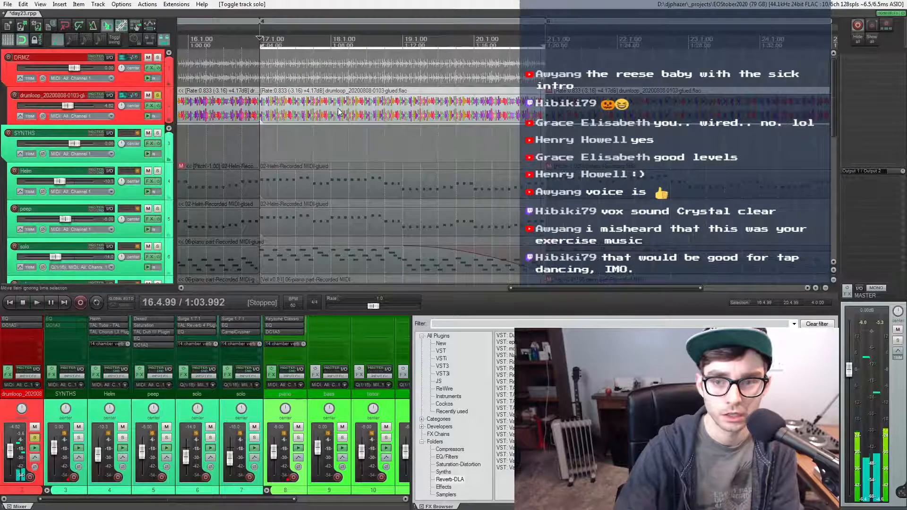
key("space")
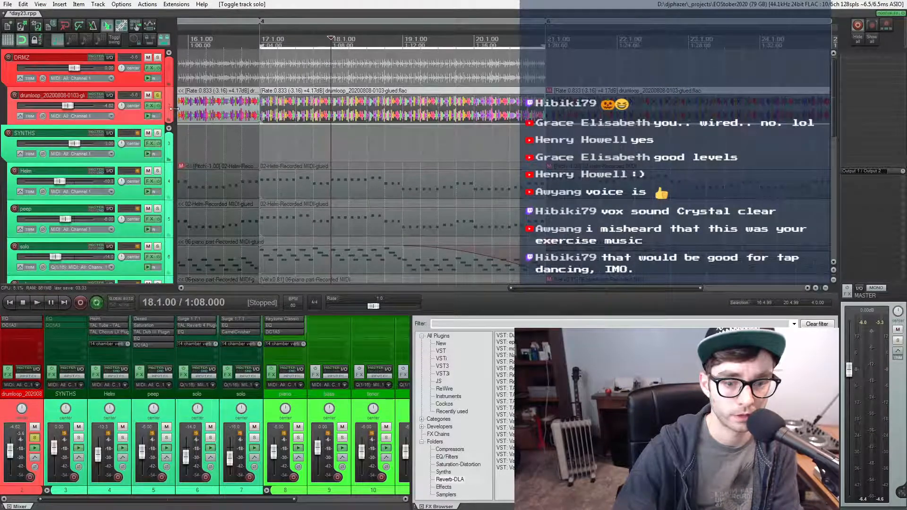
left_click(157, 97)
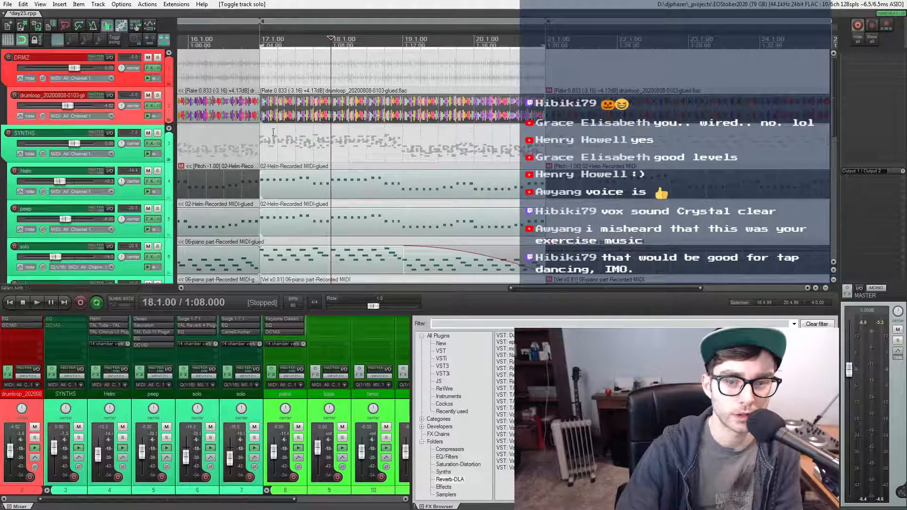
- Solo the piano folder track and audition it from the start of region 4 at 17.1.00
scroll(273, 132, "down", 2)
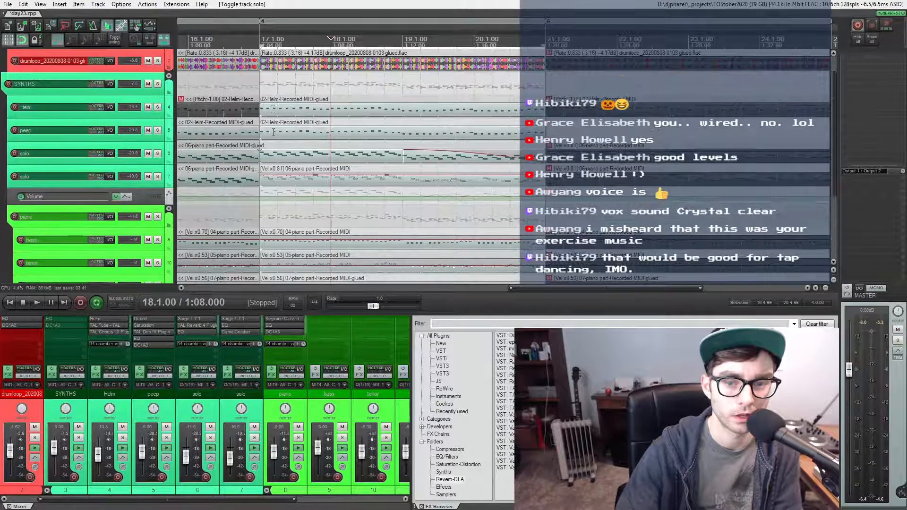
scroll(273, 132, "down", 3)
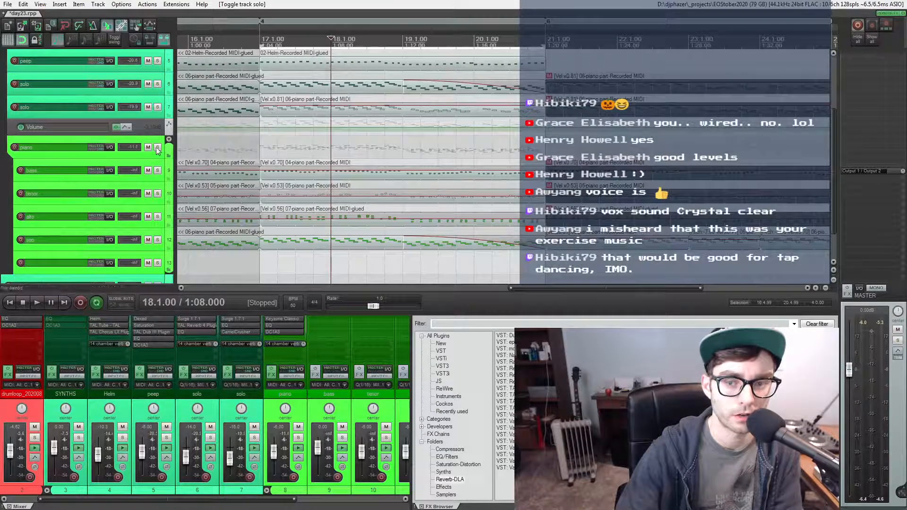
left_click(157, 148)
left_click(260, 40)
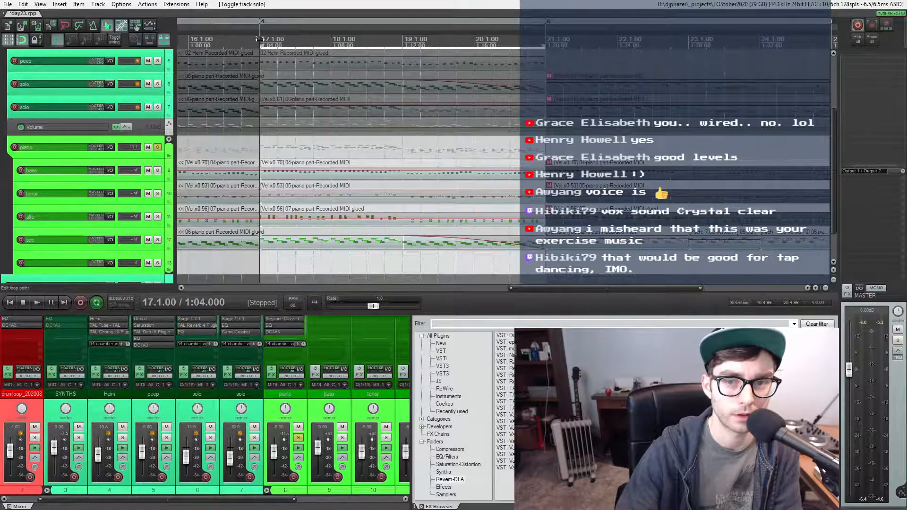
scroll(306, 123, "down", 5)
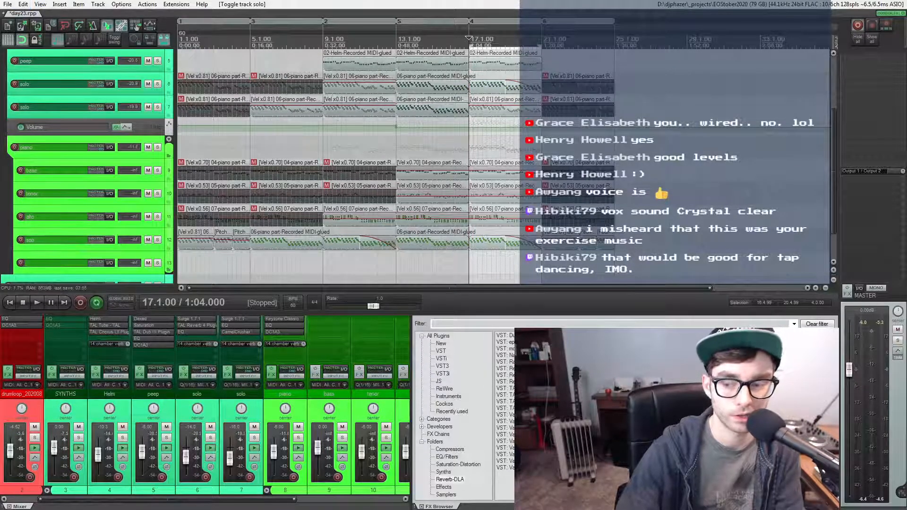
key("alt+Tab")
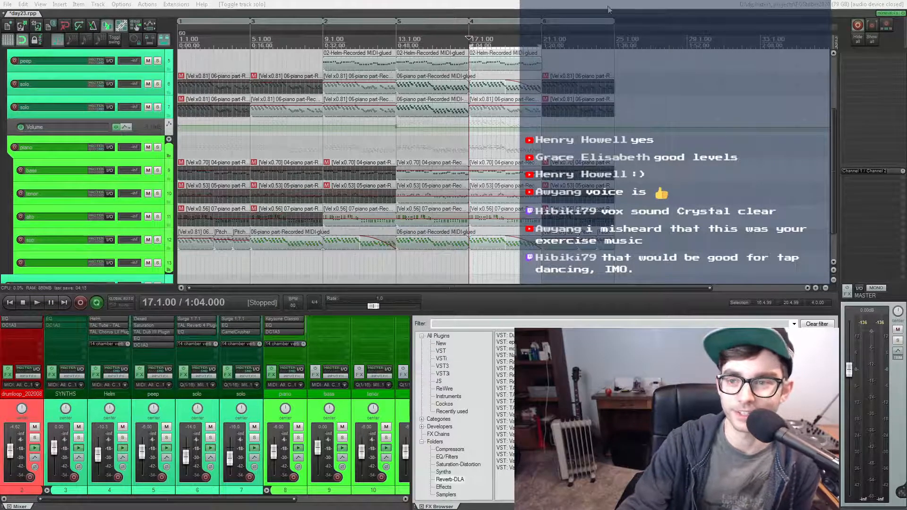
left_click(534, 4)
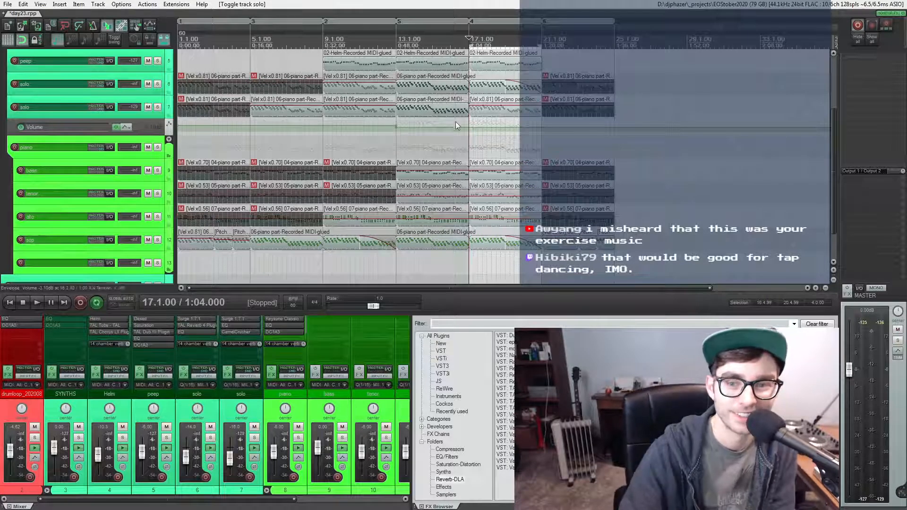
- Open the Helm synth on track 4, record-arm the track to audition its bass sound, and disarm and close it
left_click(106, 320)
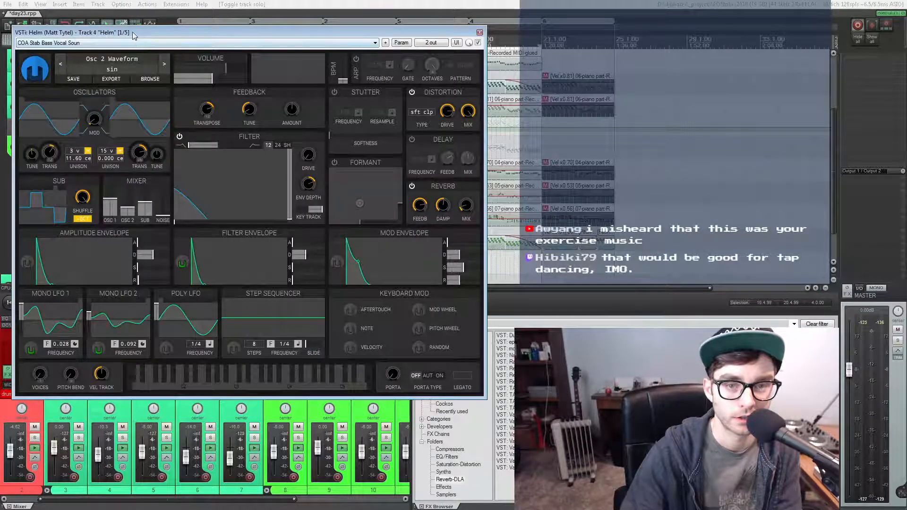
left_click_drag(132, 34, 133, 50)
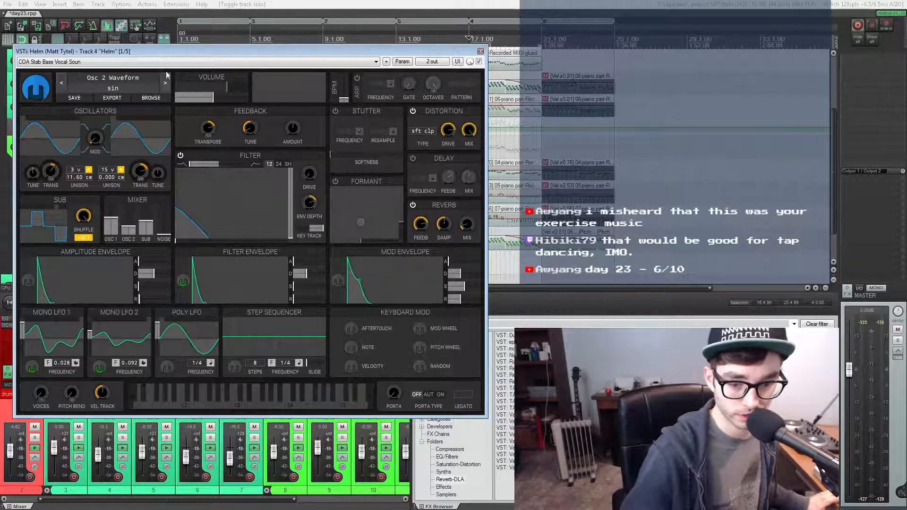
left_click_drag(144, 52, 240, 40)
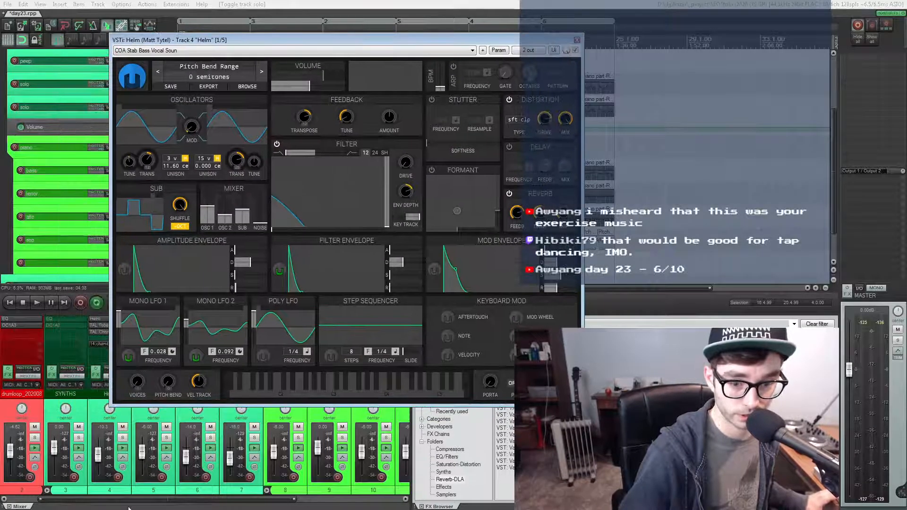
left_click(118, 477)
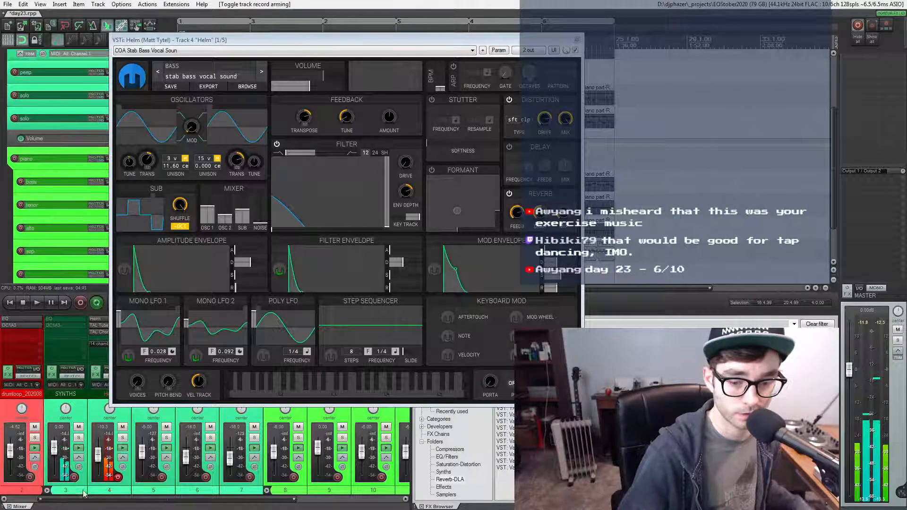
left_click(119, 478)
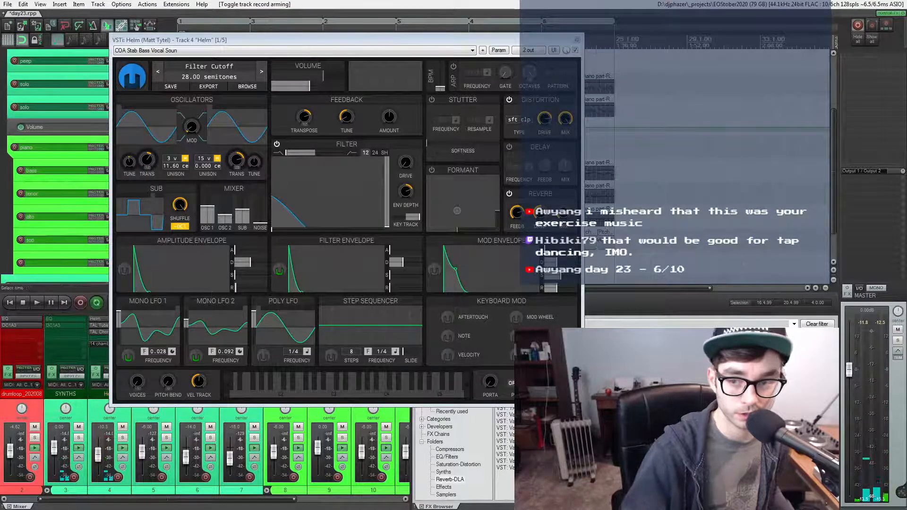
left_click(577, 40)
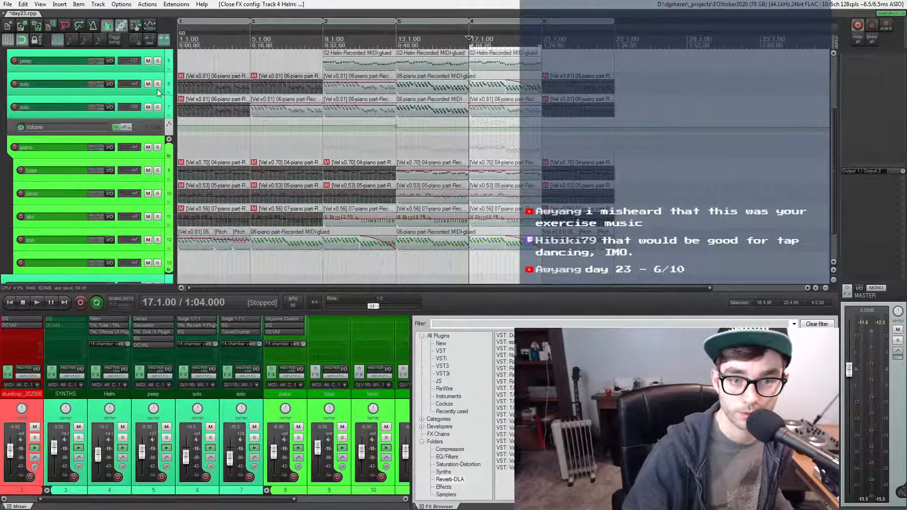
- Open the Dexed synth on track 5, record-arm the track to audition its ARP 2600 sound, and close and disarm it
left_click(141, 321)
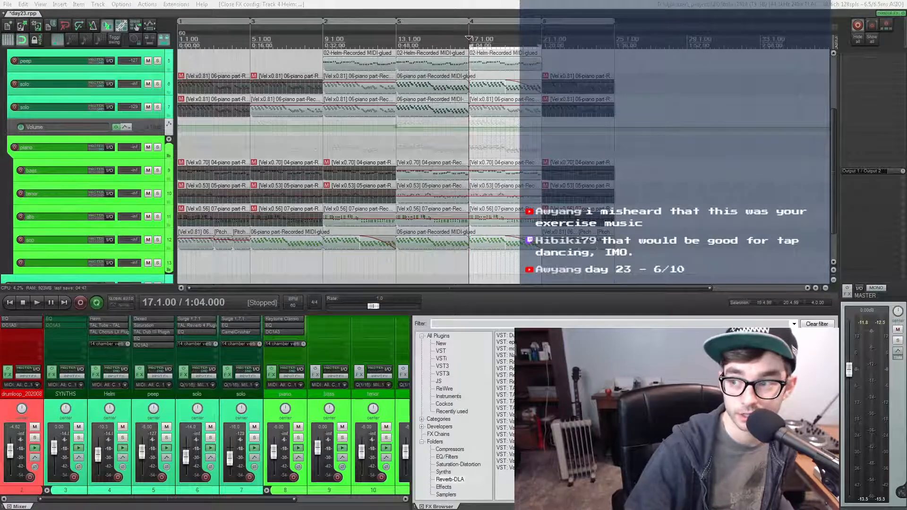
left_click_drag(597, 18, 98, 43)
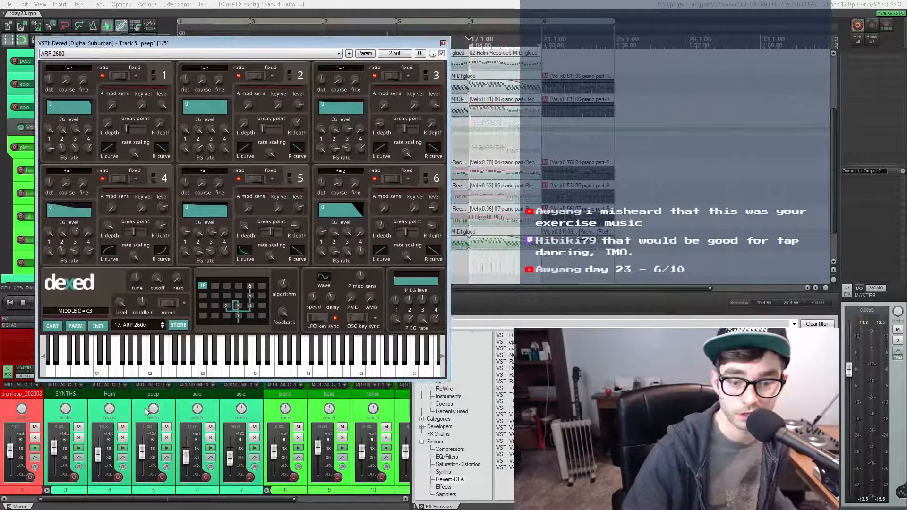
left_click(162, 477)
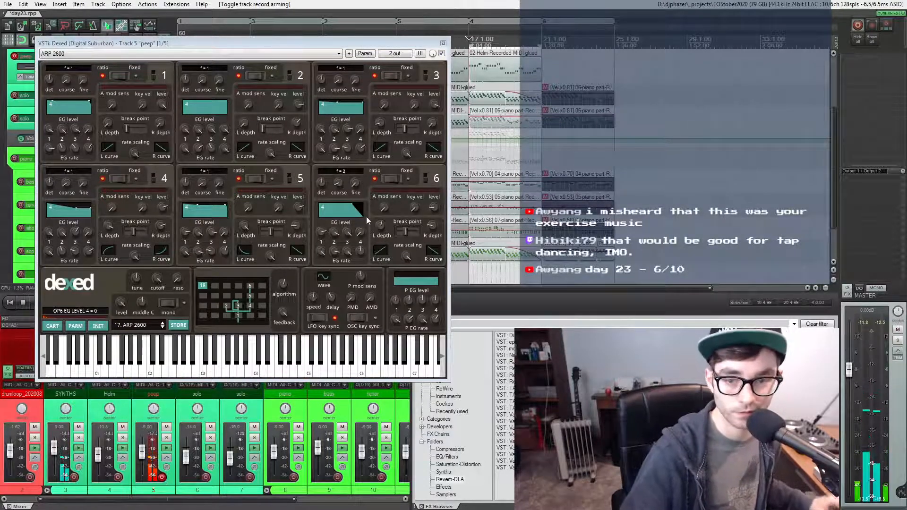
left_click(443, 43)
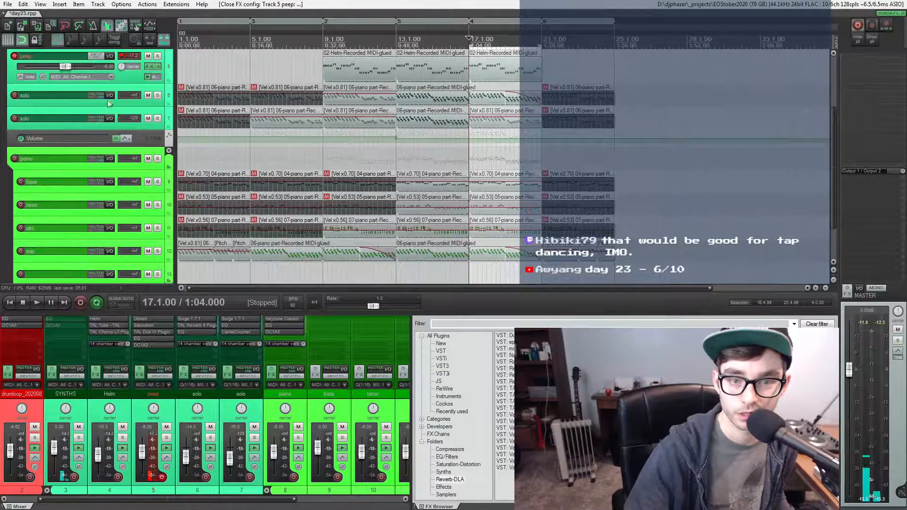
left_click(15, 56)
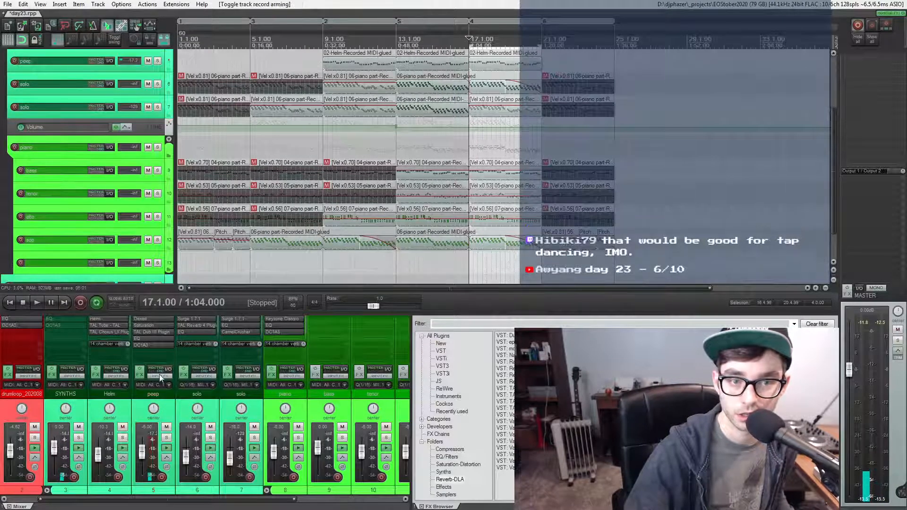
- Show the Surge synth with the DNA Sequencer patch used on the solo track 7, and close it
left_click(230, 318)
left_click_drag(272, 177, 49, 44)
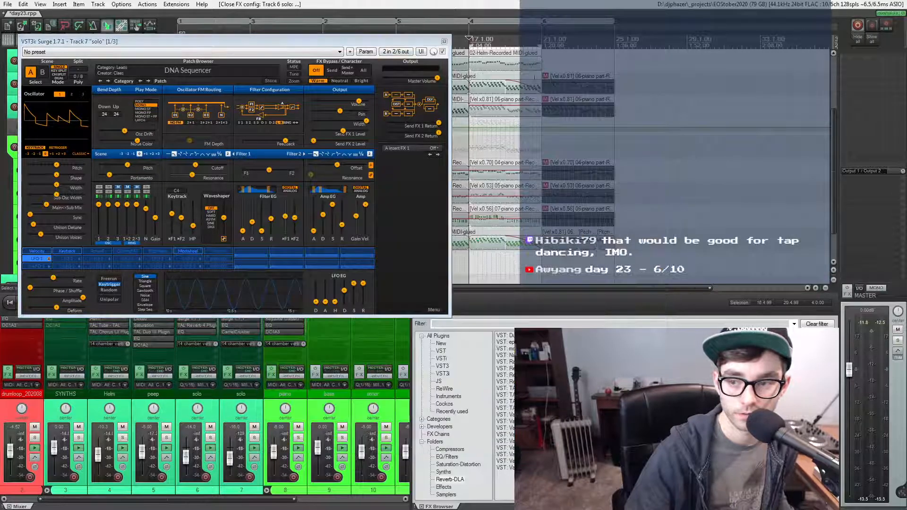
left_click(444, 41)
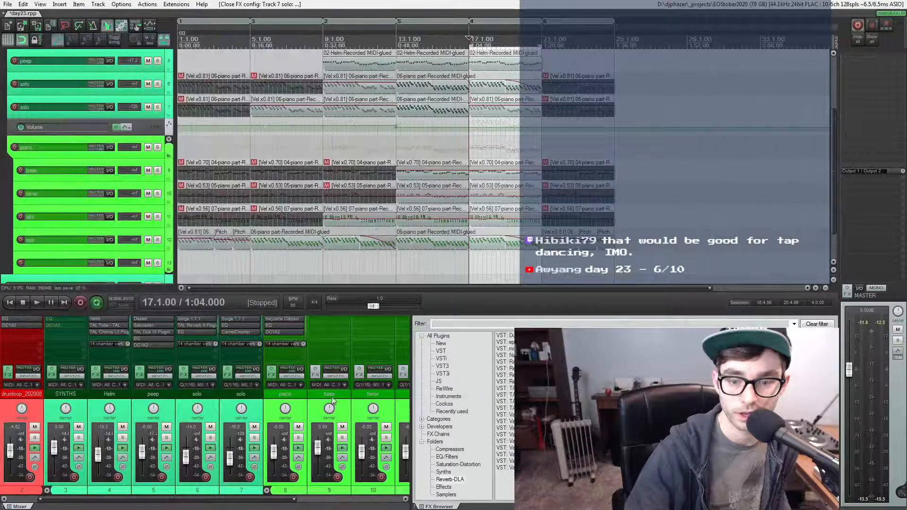
- Open Keyzone Classic on the piano folder track, solo the track to audition its Steinway Piano sound from 17.1.00, and stop and close it
left_click(276, 393)
scroll(274, 398, "down", 1)
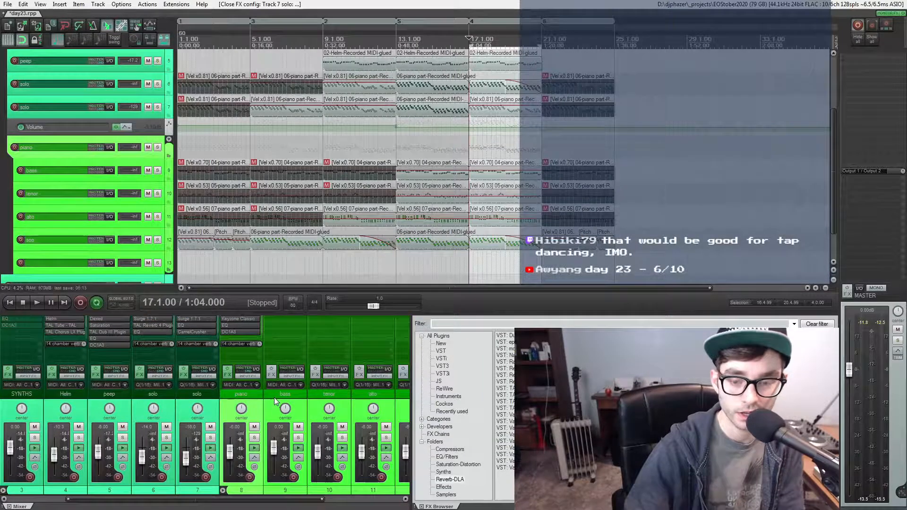
left_click(234, 319)
left_click_drag(377, 258, 145, 67)
left_click(157, 147)
key("space")
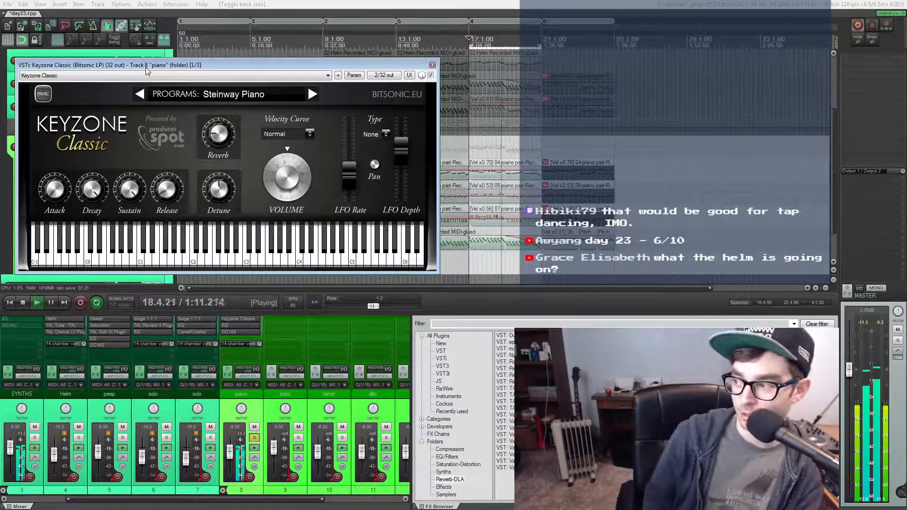
key("space")
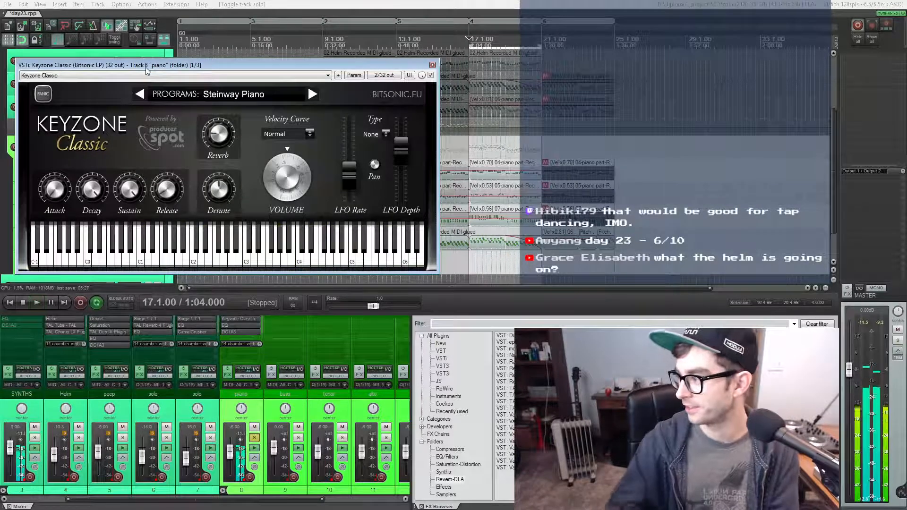
left_click(433, 65)
- Unsolo the piano folder track and look over all tracks of the day23 arrangement
left_click(182, 4)
left_click(382, 2)
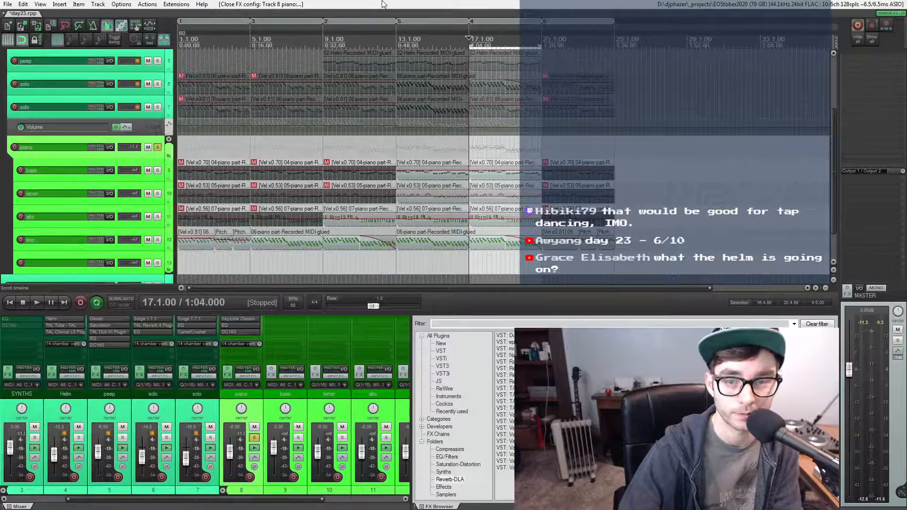
scroll(344, 144, "down", 2)
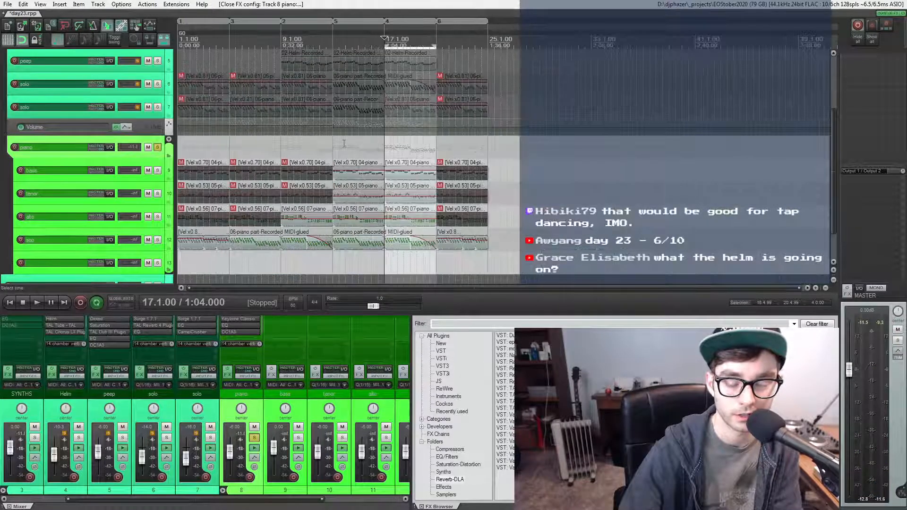
left_click(158, 148)
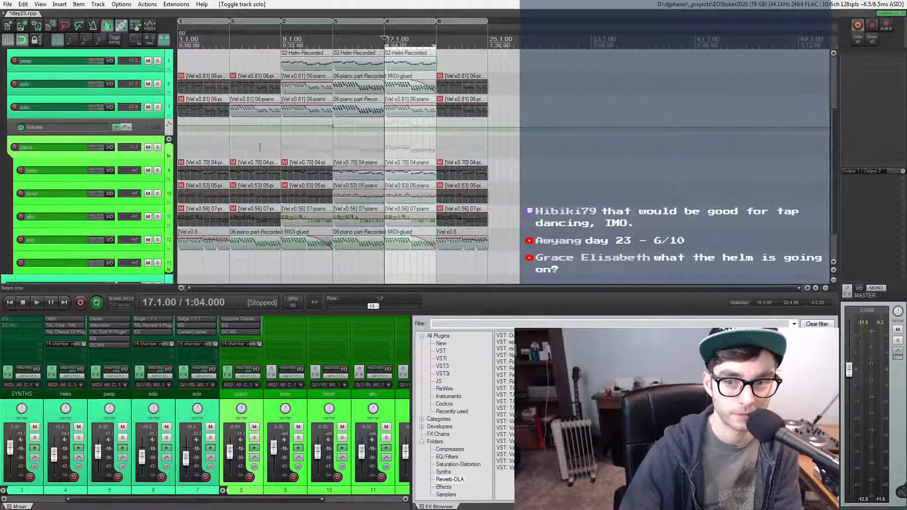
scroll(259, 148, "down", 3)
scroll(260, 148, "up", 2)
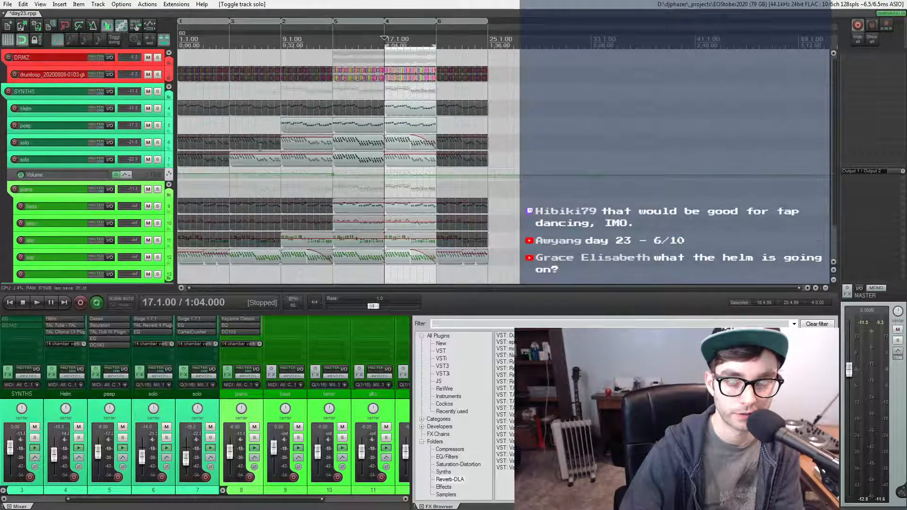
scroll(260, 148, "up", 2)
scroll(260, 147, "down", 1)
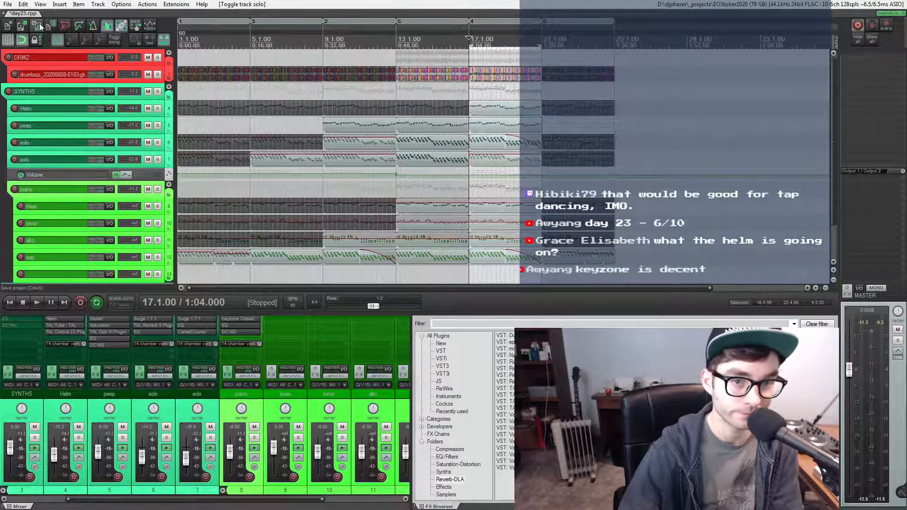
- Leave day23 for a new project without saving, and open the recent project EOStober2020\day21.rpp
left_click(11, 27)
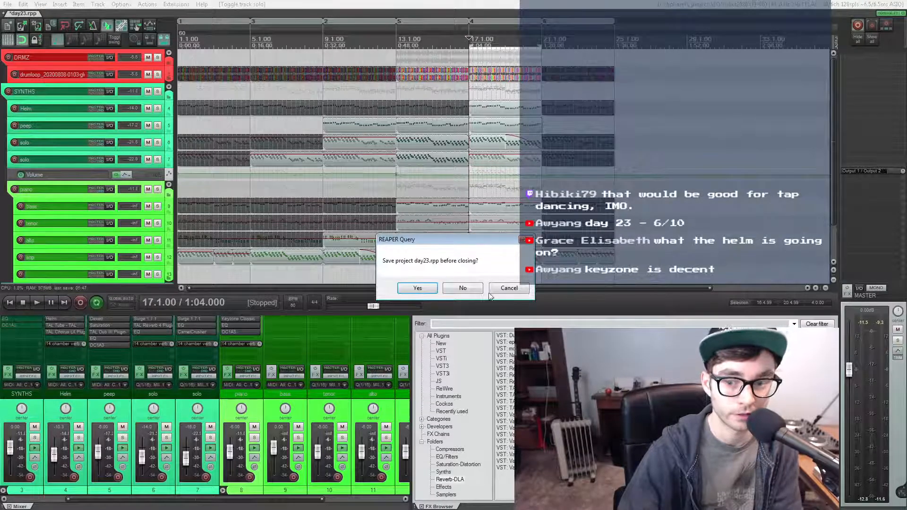
left_click(469, 289)
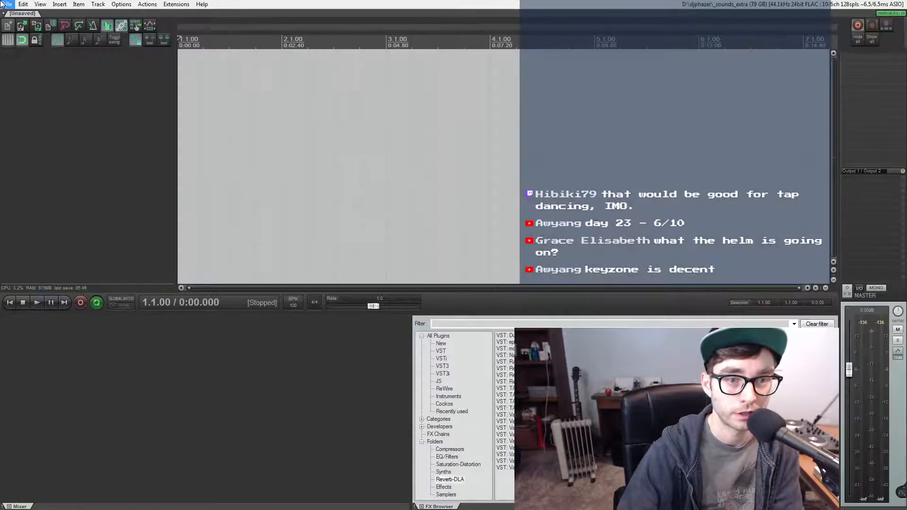
left_click(6, 4)
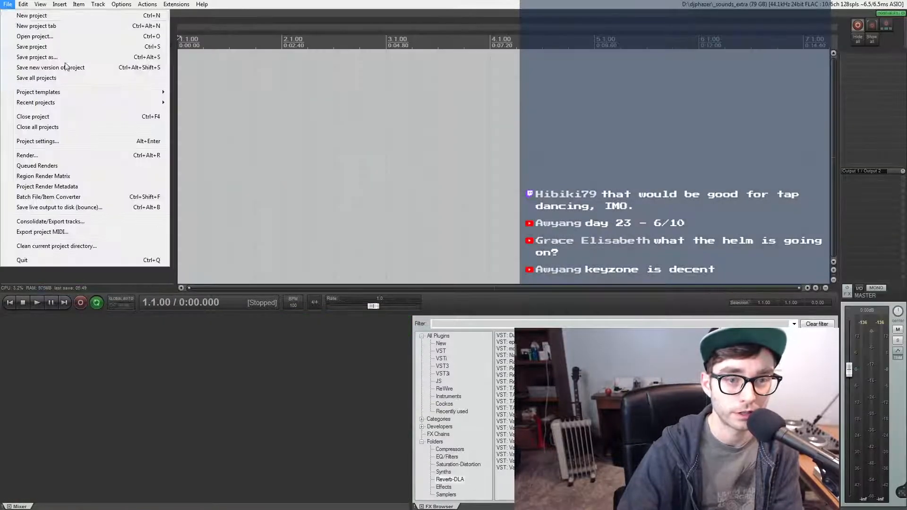
mouse_move(69, 108)
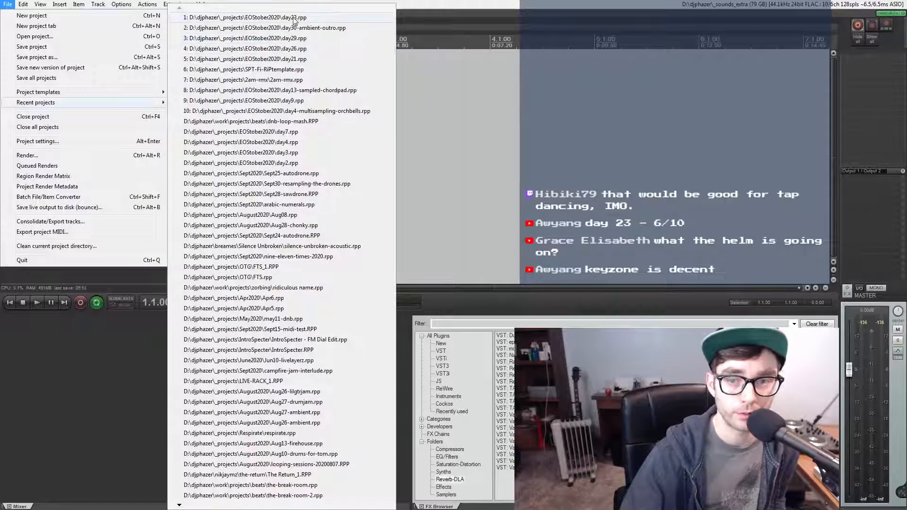
left_click(296, 60)
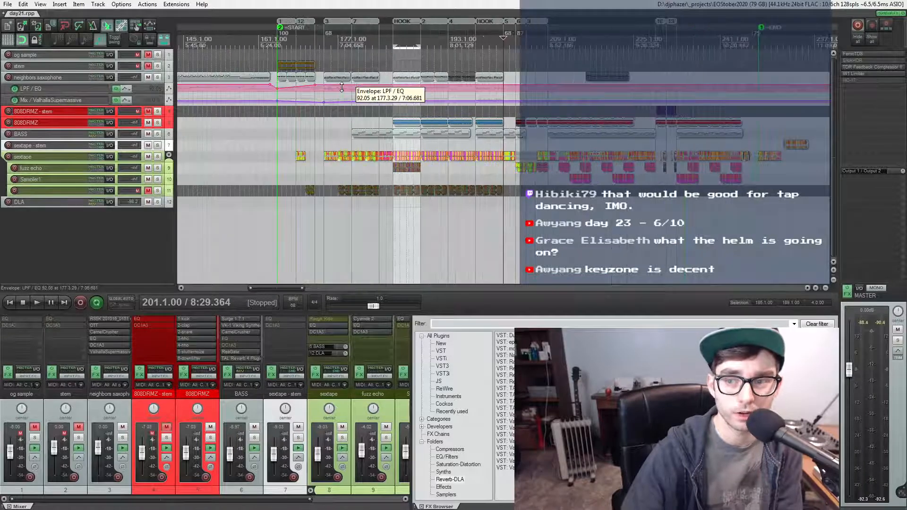
- Play the day21 arrangement briefly from bar 169 and stop
scroll(341, 87, "up", 2)
left_click(211, 133)
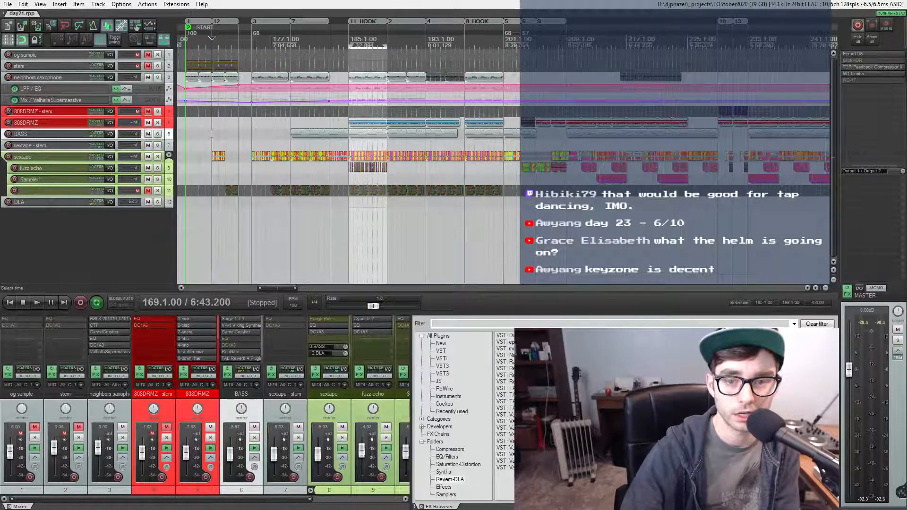
key("space")
key("space")
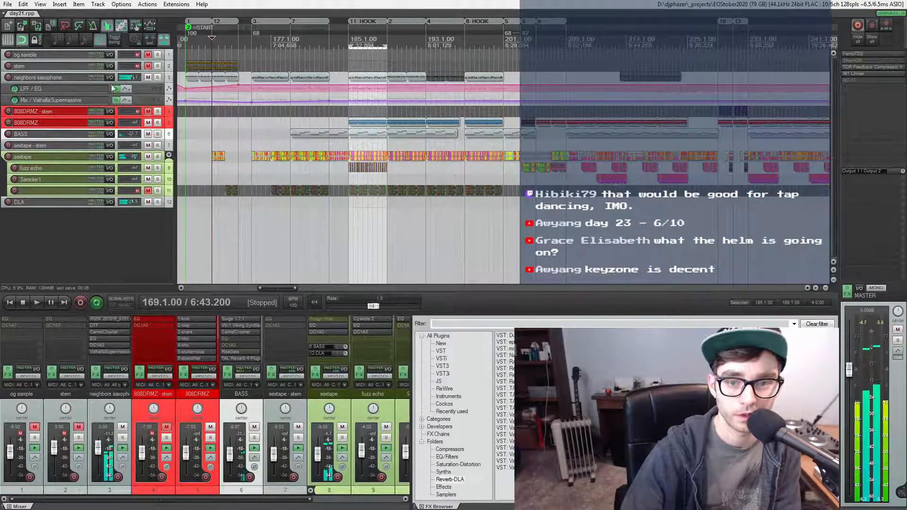
- Solo the neighbors saxophone track, listen to it from bar 175, and stop and unsolo it
left_click(157, 78)
left_click(251, 42)
key("space")
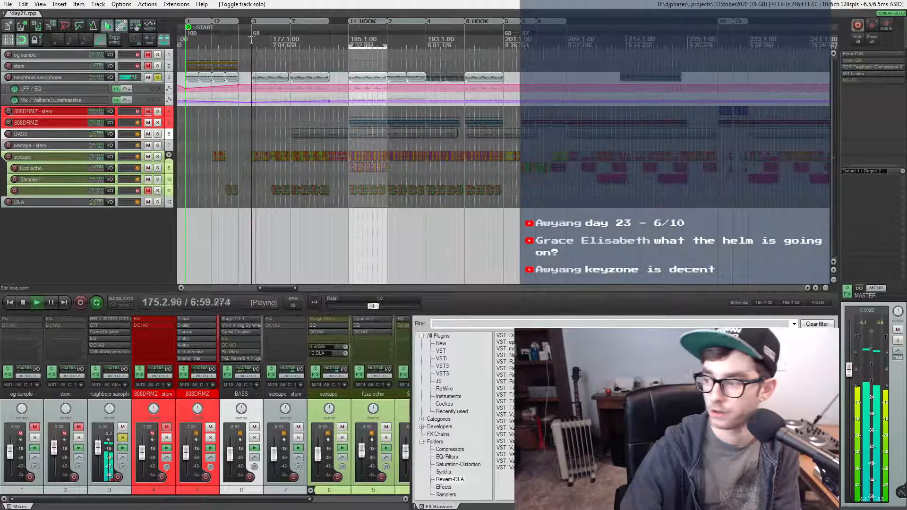
key("space")
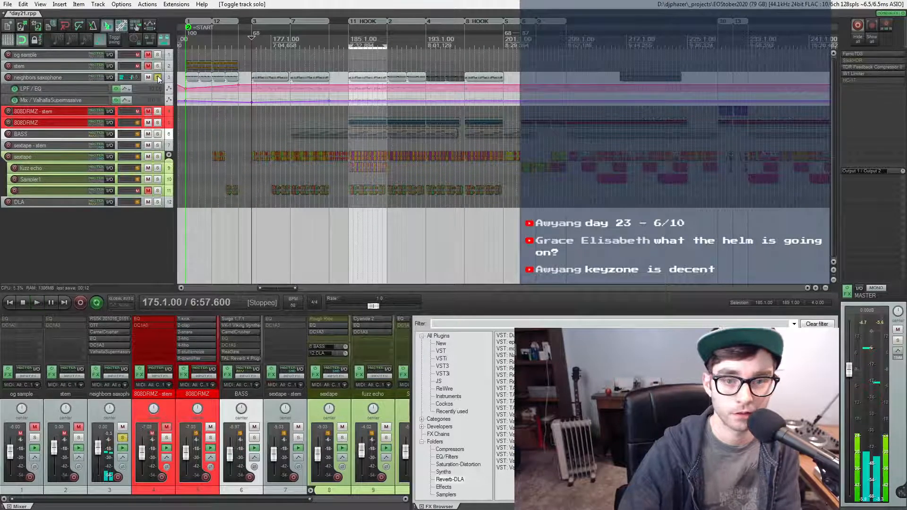
left_click(157, 77)
- Solo the sextape track, play it from bar 175 while enlarging its waveforms, select the glued render item at bar 177, and stop
key("space")
left_click(157, 156)
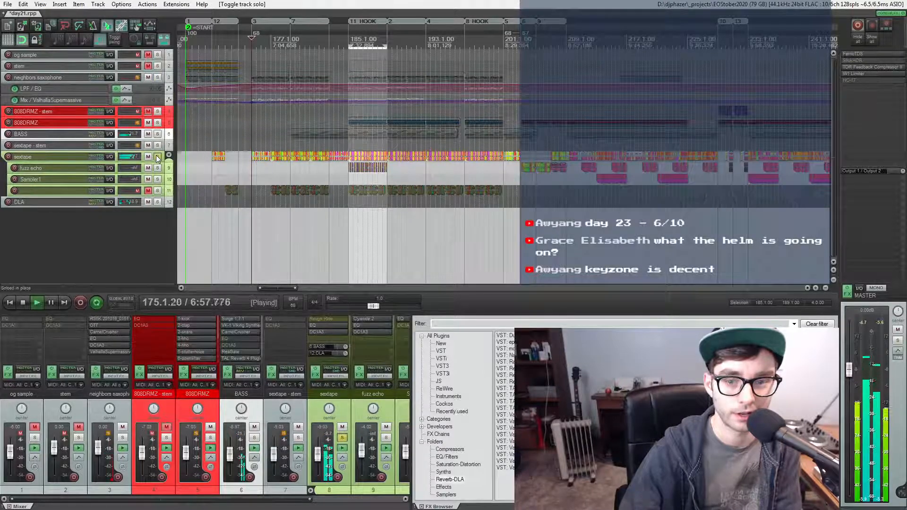
scroll(226, 172, "up", 4)
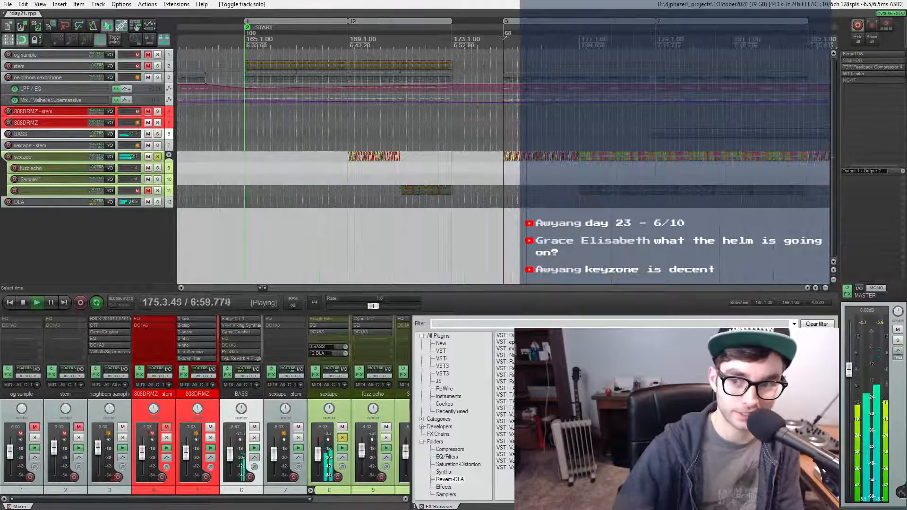
scroll(551, 155, "up", 2)
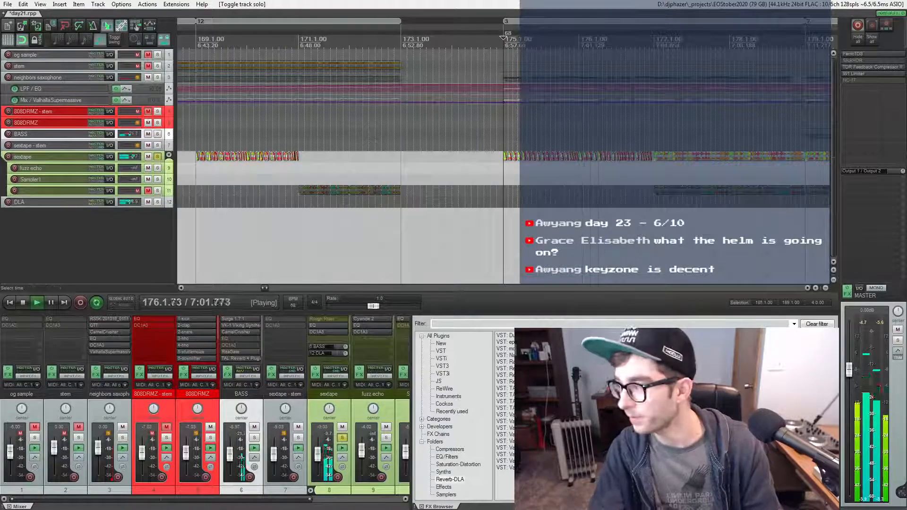
scroll(562, 158, "up", 2)
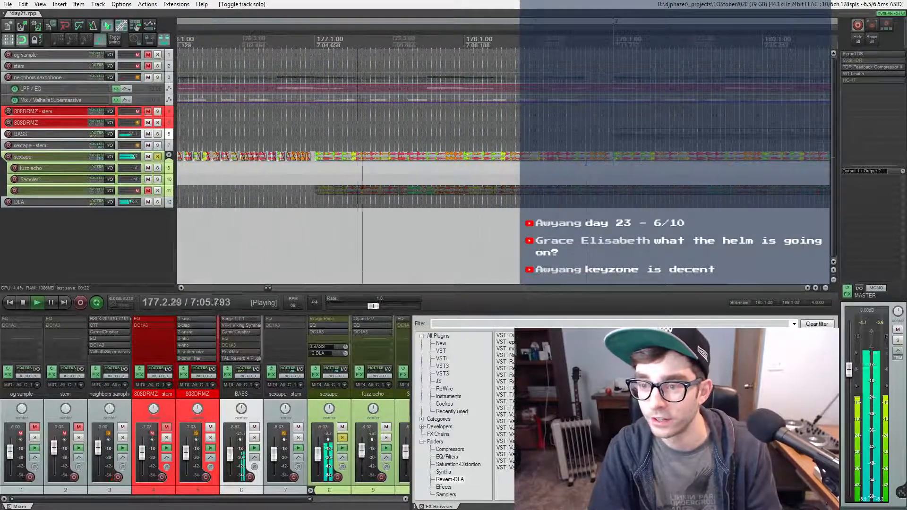
scroll(514, 169, "up", 3)
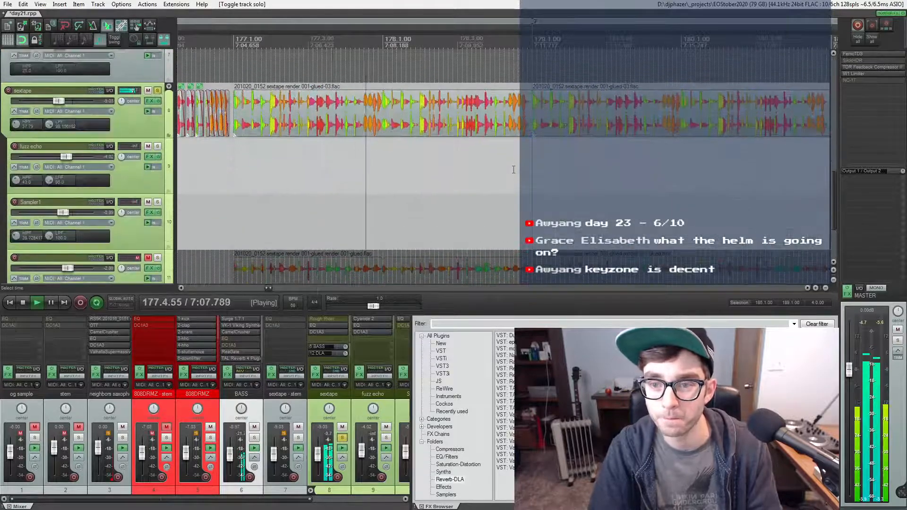
scroll(514, 169, "up", 3)
left_click(453, 174)
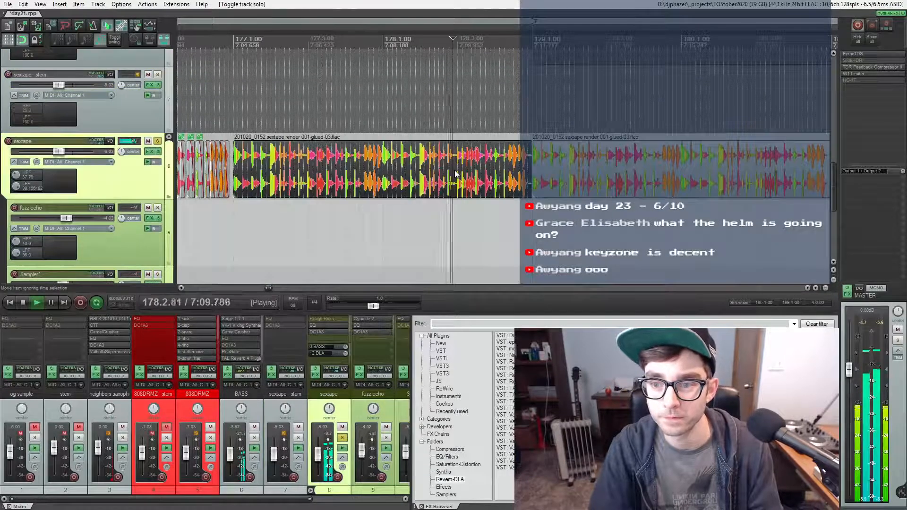
scroll(456, 174, "down", 3)
key("space")
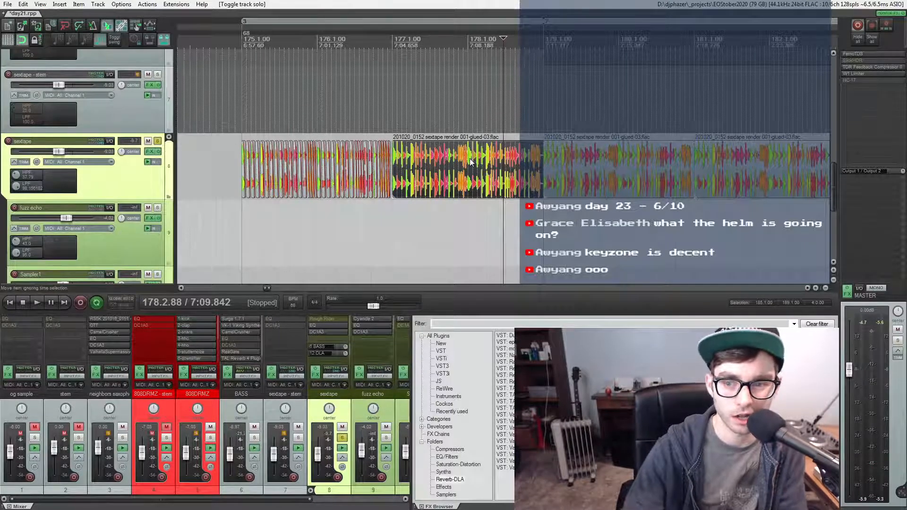
- Examine the chopped slices and glued render items on the sextape track, selecting the render item at bar 181
scroll(470, 160, "down", 3)
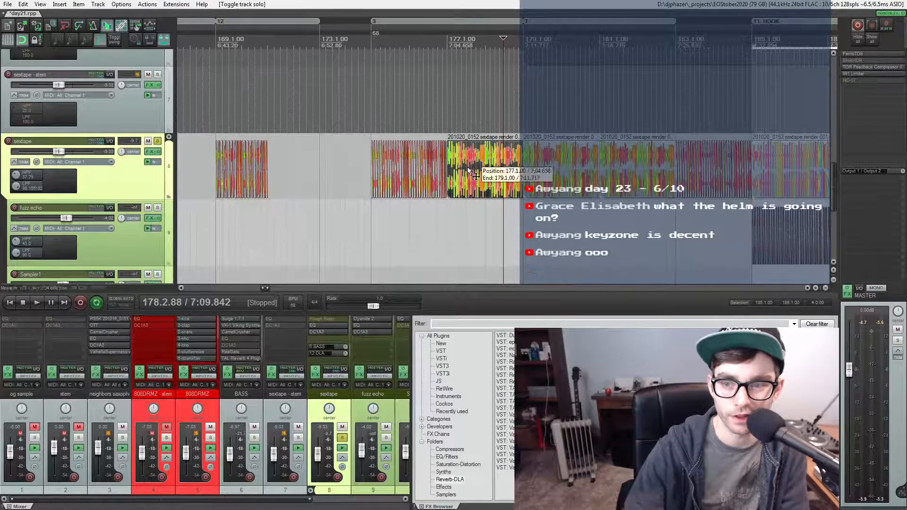
scroll(467, 166, "up", 4)
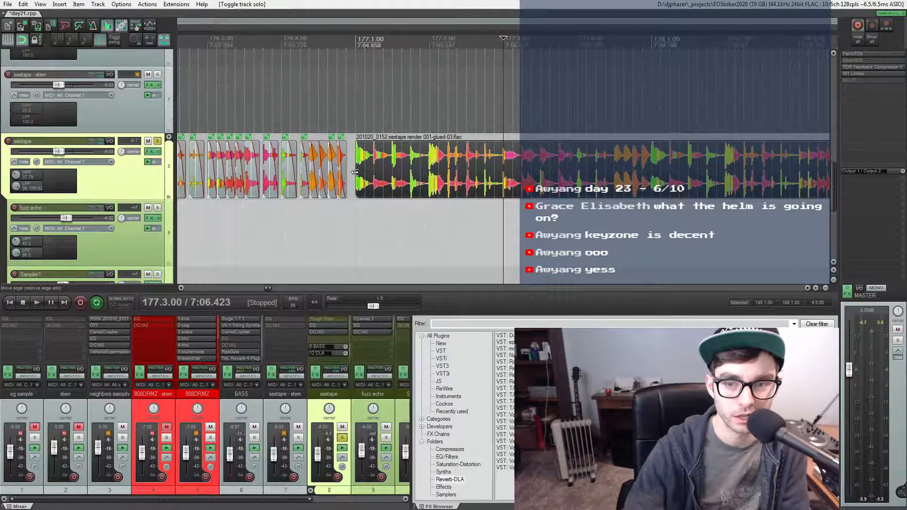
scroll(577, 177, "down", 3)
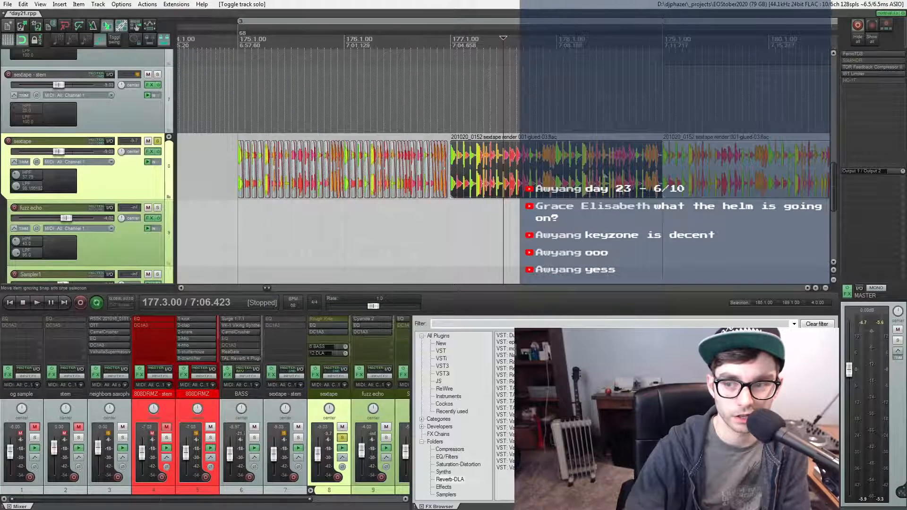
scroll(604, 177, "right", 5)
left_click(498, 162)
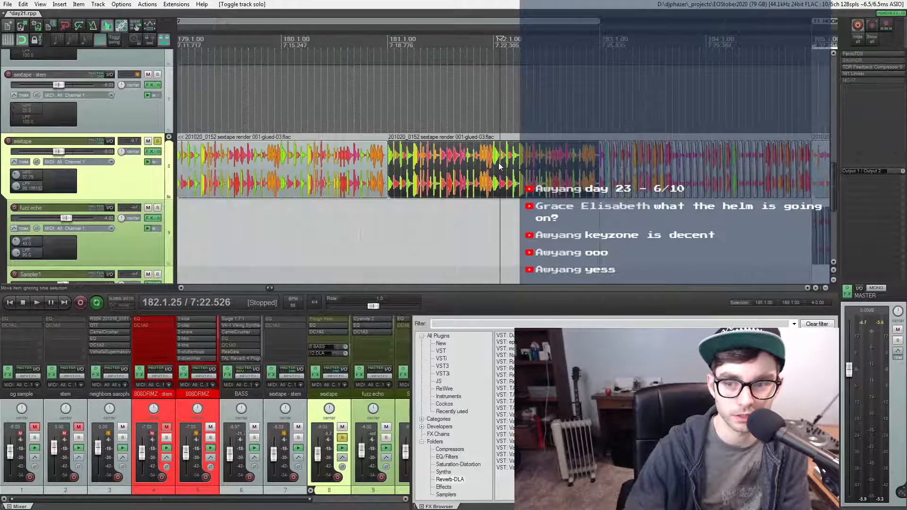
- Play the soloed sextape track from bar 183 into the hook, stop, and select the glued render item at bar 185
scroll(498, 162, "down", 2)
left_click(575, 121)
key("space")
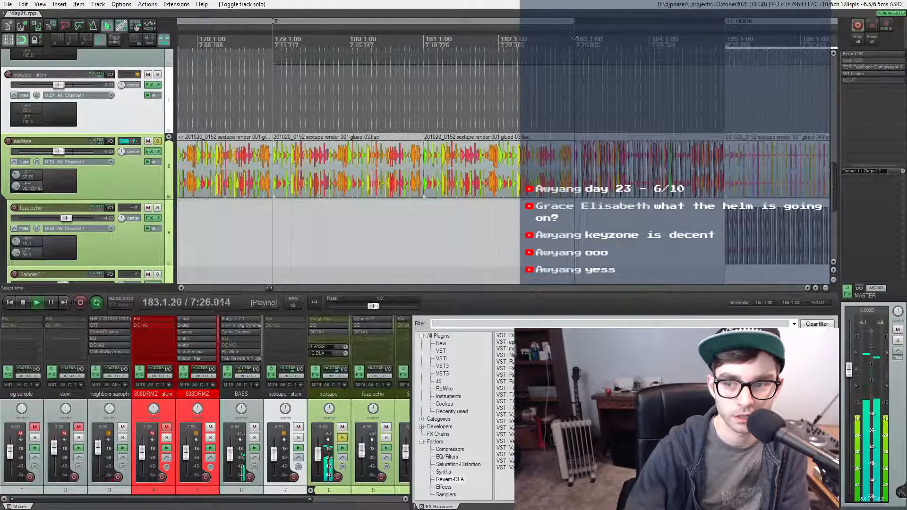
scroll(582, 180, "up", 3)
scroll(582, 180, "right", 4)
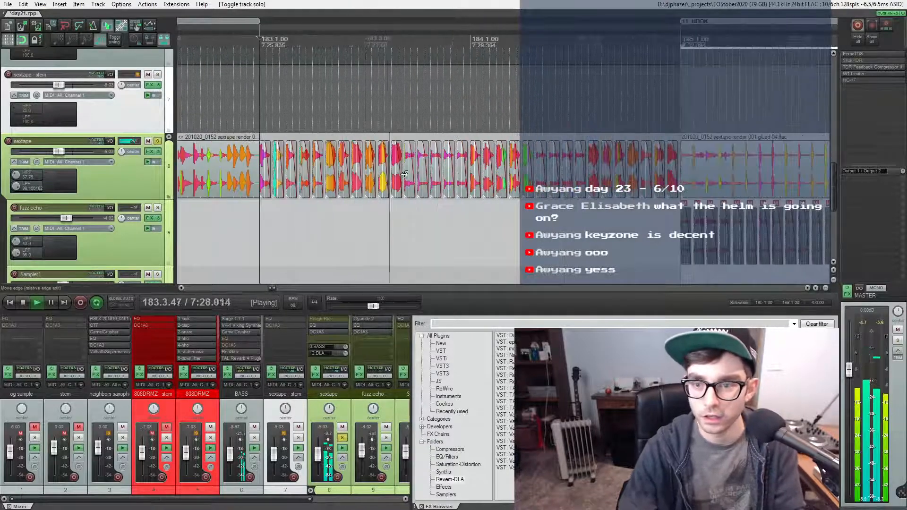
scroll(498, 168, "right", 1)
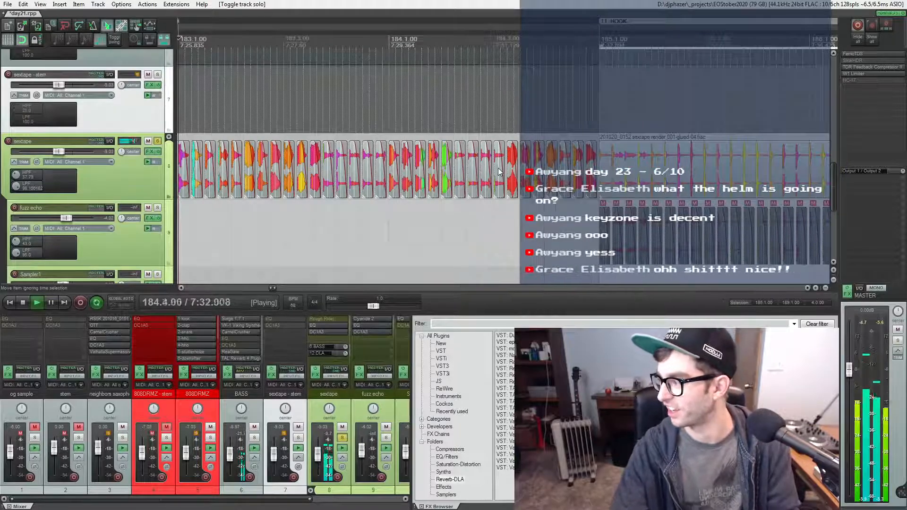
scroll(498, 173, "right", 4)
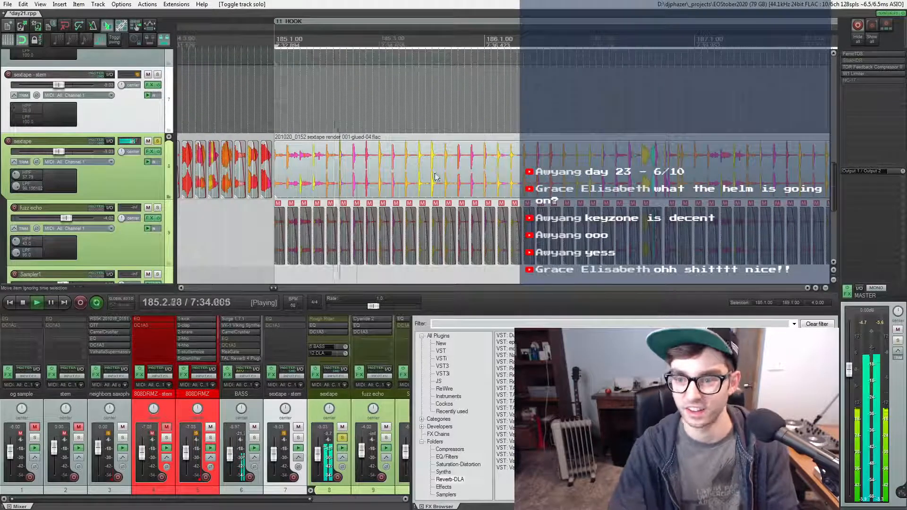
key("space")
left_click(400, 178)
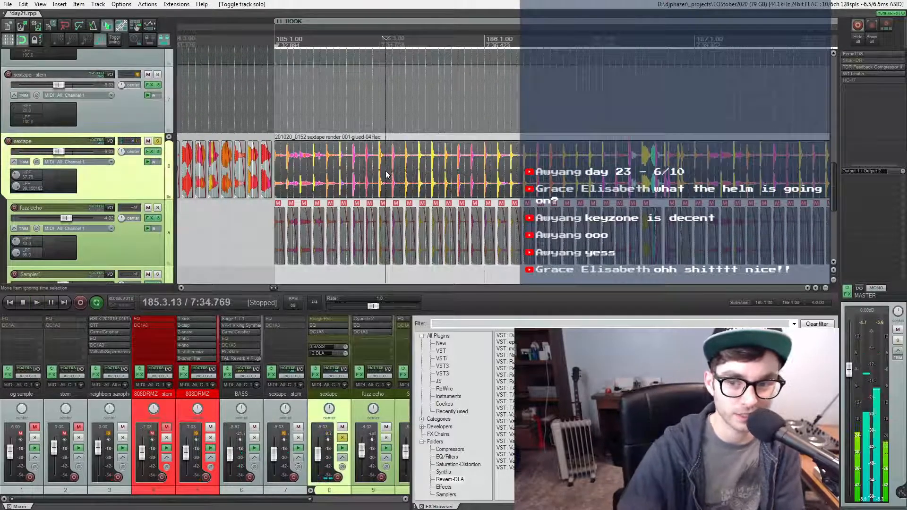
- Listen to the glued sextape render from the middle of bar 186 and stop playback
scroll(386, 171, "down", 4)
scroll(386, 171, "up", 1)
double_click(608, 176)
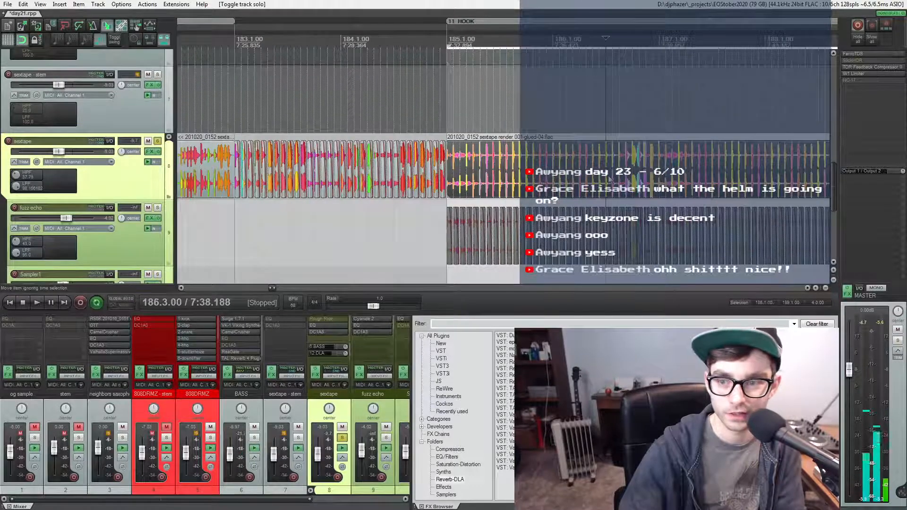
key("space")
scroll(608, 176, "down", 1)
scroll(608, 179, "up", 1)
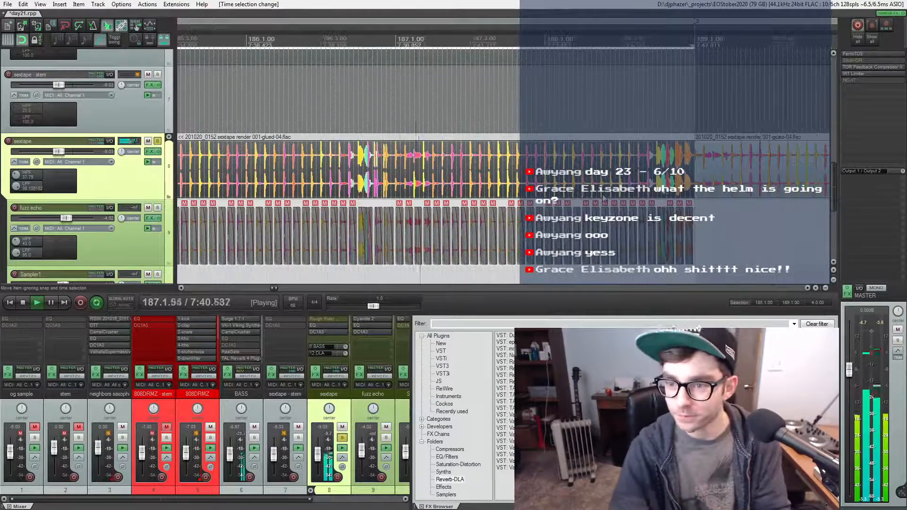
key("space")
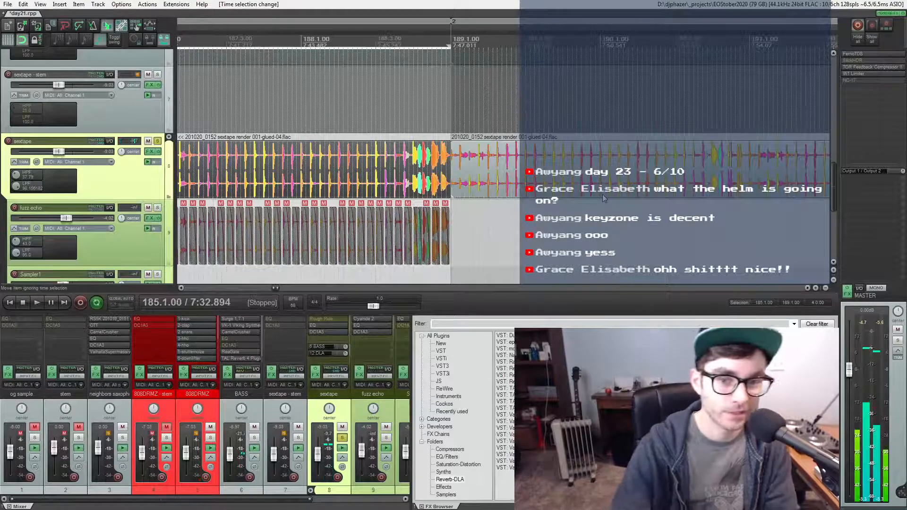
- Examine the repeated glued render items on the sextape track from bar 188 to about bar 205, selecting the one at bar 189
left_click(347, 174)
scroll(455, 161, "right", 1)
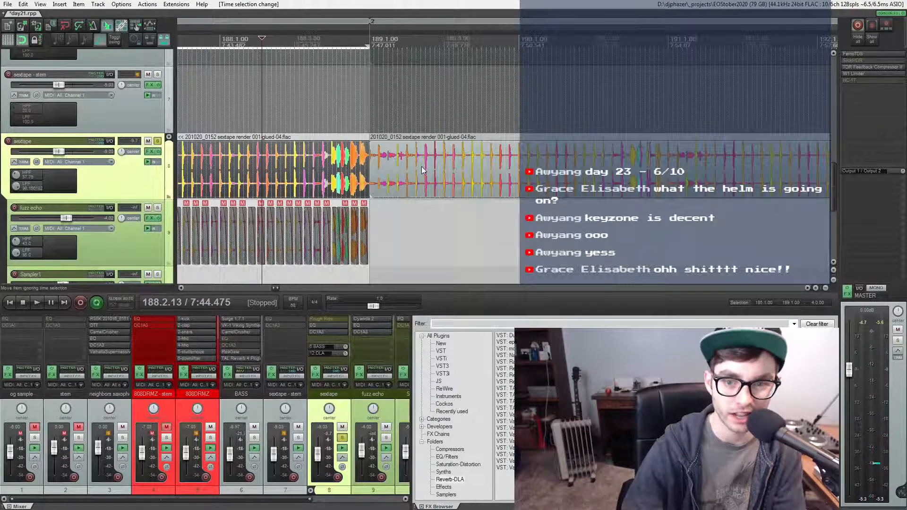
left_click(438, 167)
scroll(438, 168, "right", 3)
scroll(438, 168, "right", 1)
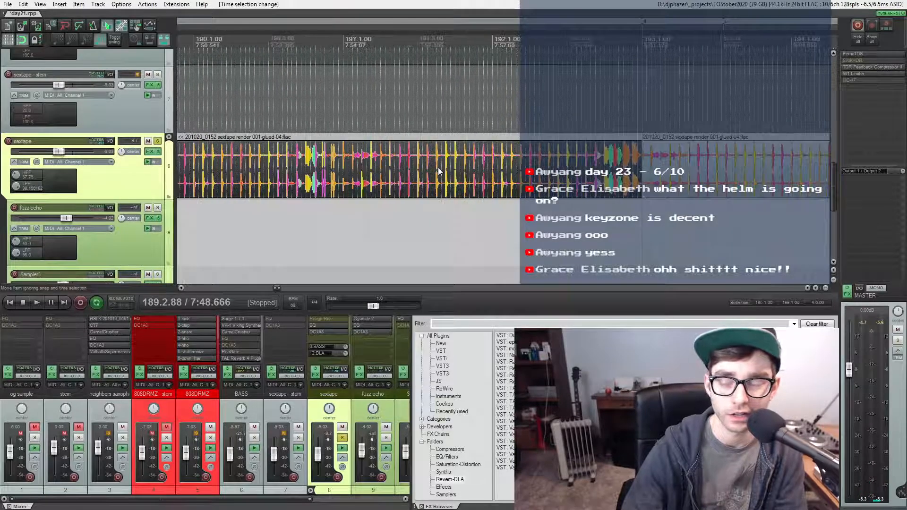
scroll(438, 167, "down", 2)
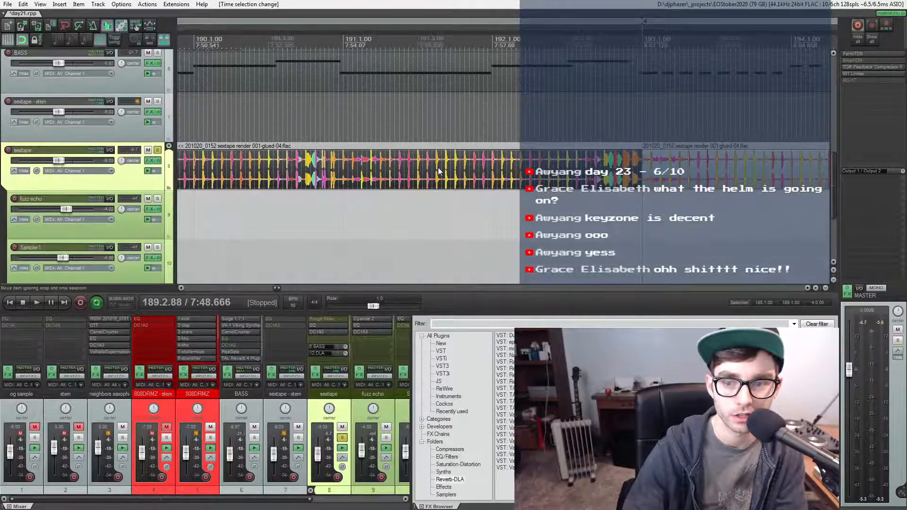
scroll(438, 168, "down", 4)
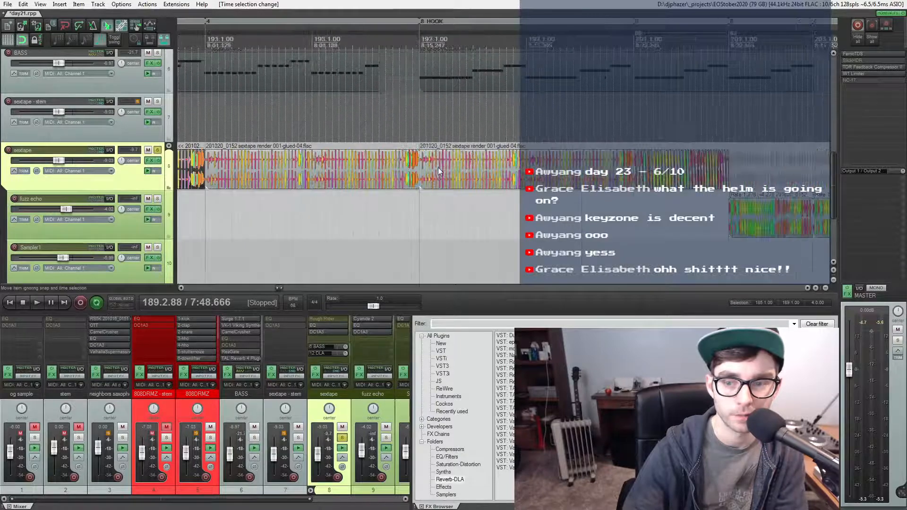
scroll(438, 168, "right", 4)
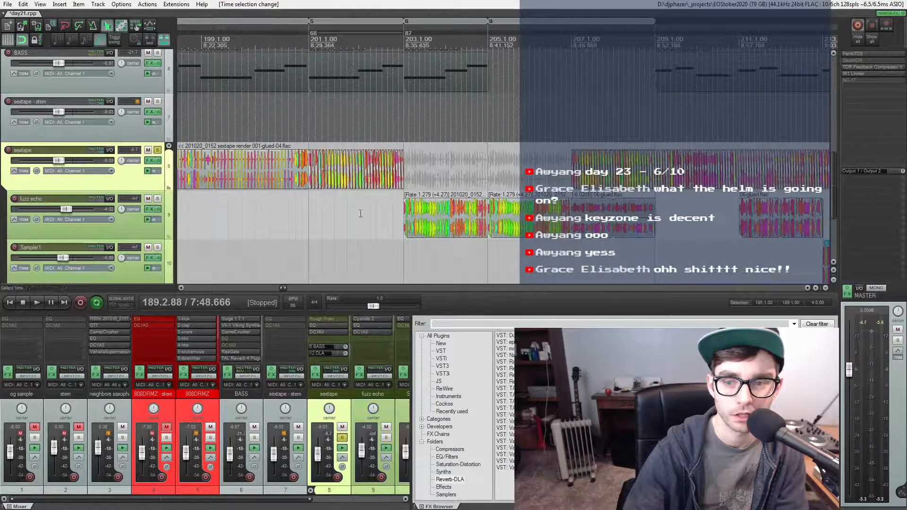
- Examine how the fuzz echo items line up with the sextape slices between bars 185 and 213
left_click(363, 213)
scroll(318, 221, "up", 5)
left_click(312, 218)
scroll(310, 217, "down", 8)
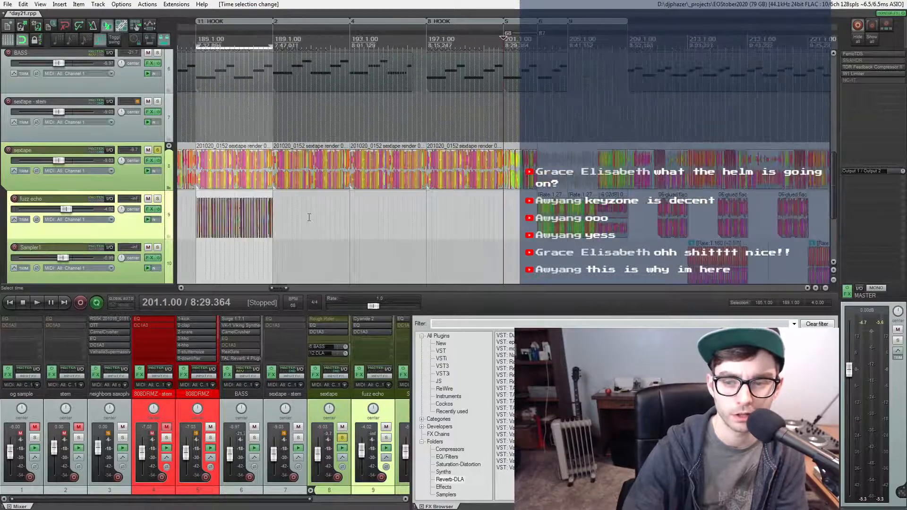
left_click(591, 166)
scroll(591, 166, "up", 7)
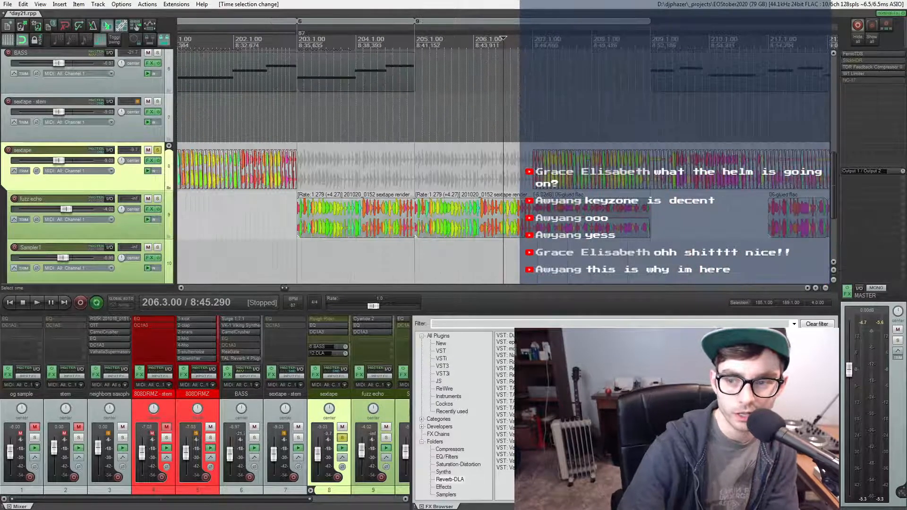
scroll(591, 166, "right", 5)
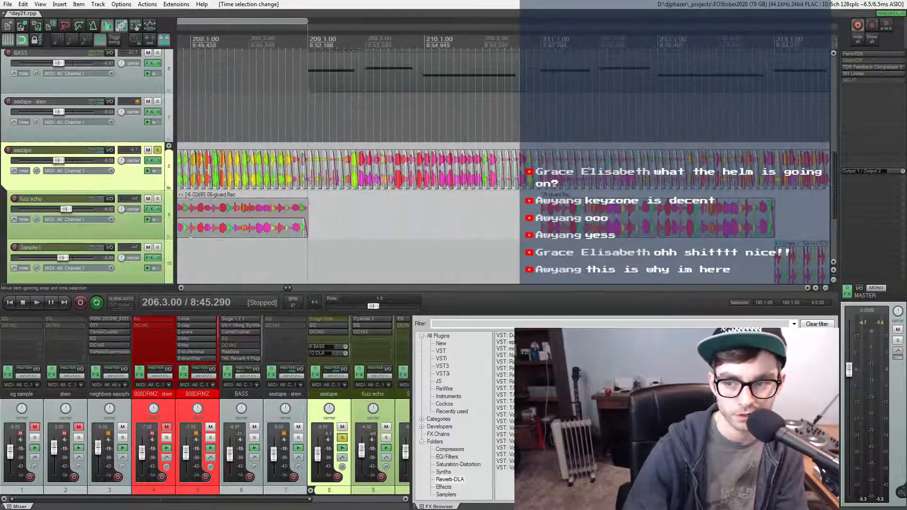
- Listen briefly from bar 207, and from the rate-changed fuzz echo item at bar 205 after selecting it, stopping after each
left_click(236, 121)
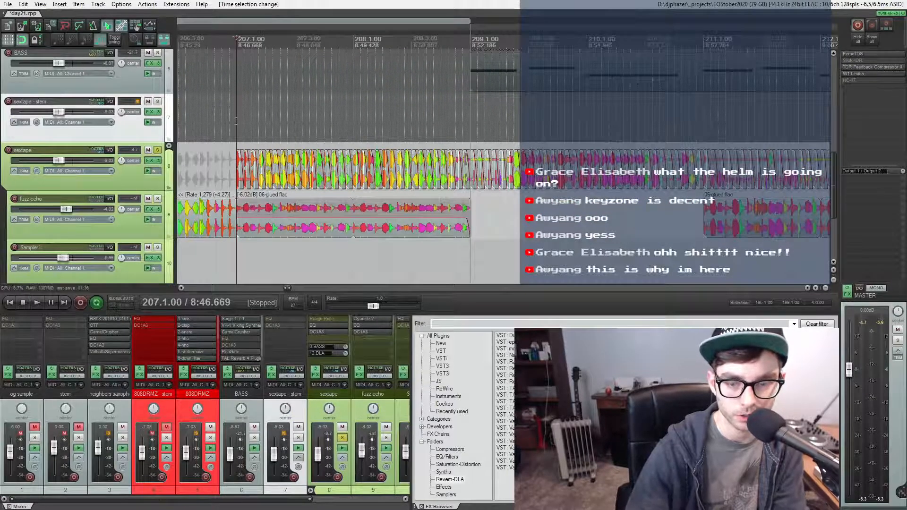
key("space")
scroll(438, 151, "down", 2)
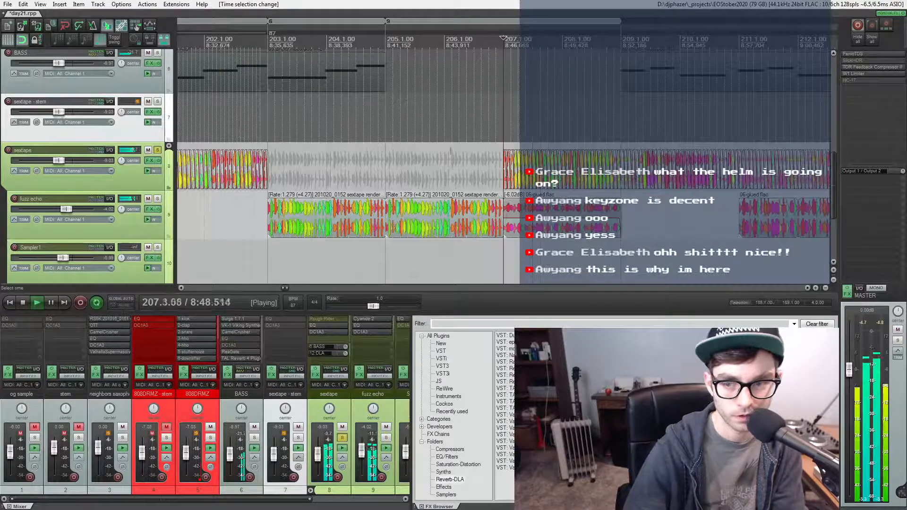
key("space")
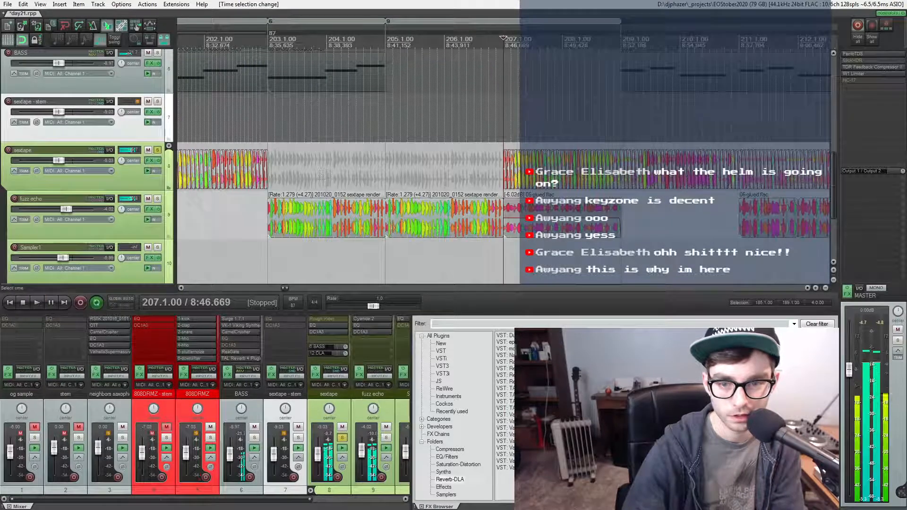
left_click(412, 215)
key("space")
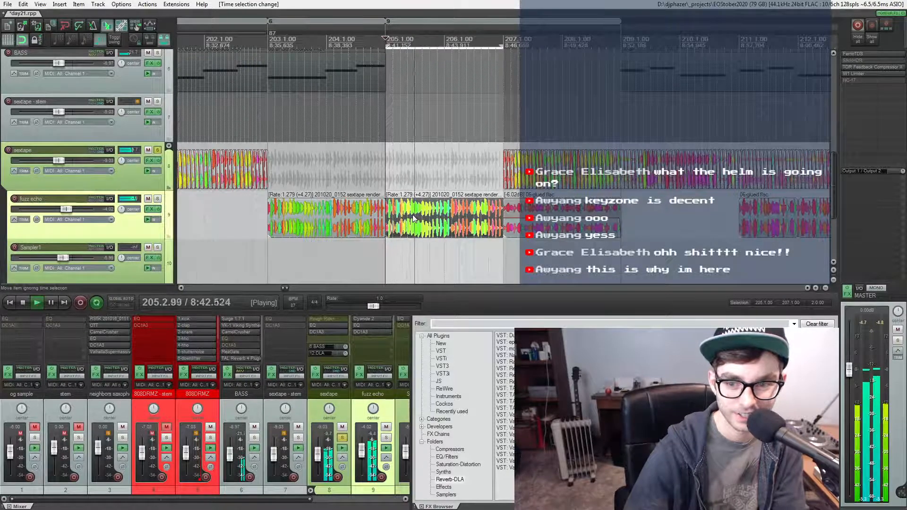
scroll(412, 217, "down", 2)
key("space")
scroll(608, 229, "down", 1)
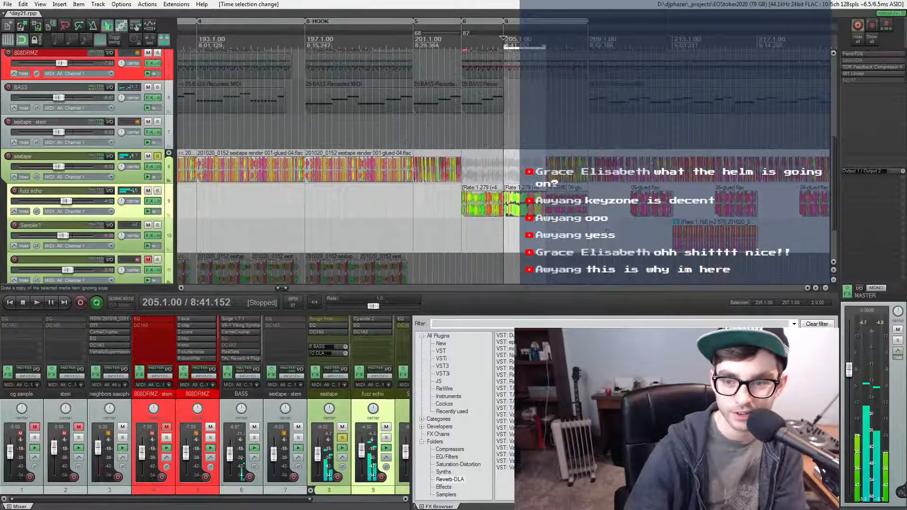
- Play the soloed sextape slices from bar 169 and stop
scroll(324, 230, "down", 4)
left_click(311, 196)
scroll(310, 196, "up", 5)
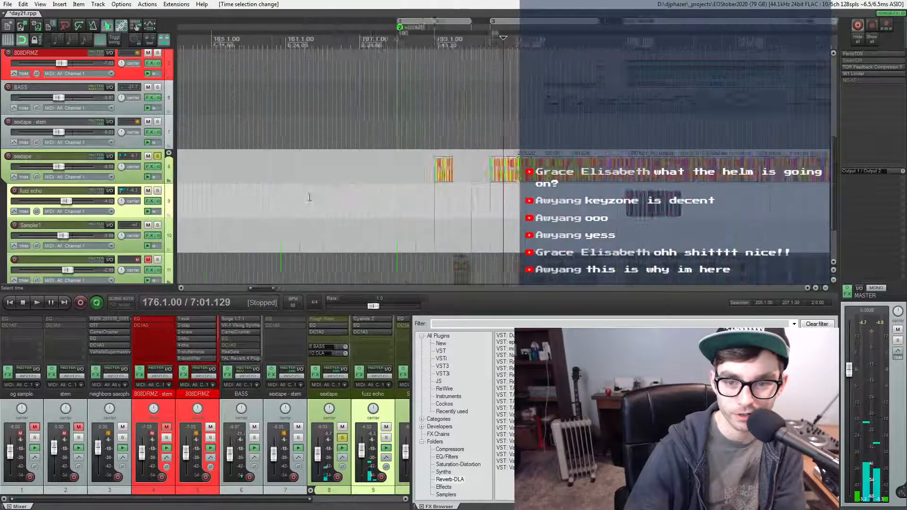
left_click(314, 201)
key("space")
scroll(315, 203, "up", 3)
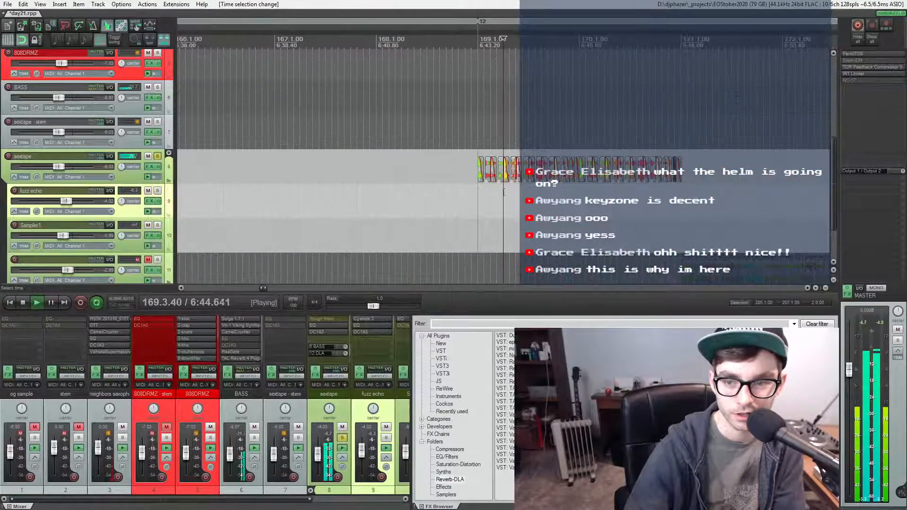
key("space")
scroll(480, 203, "right", 2)
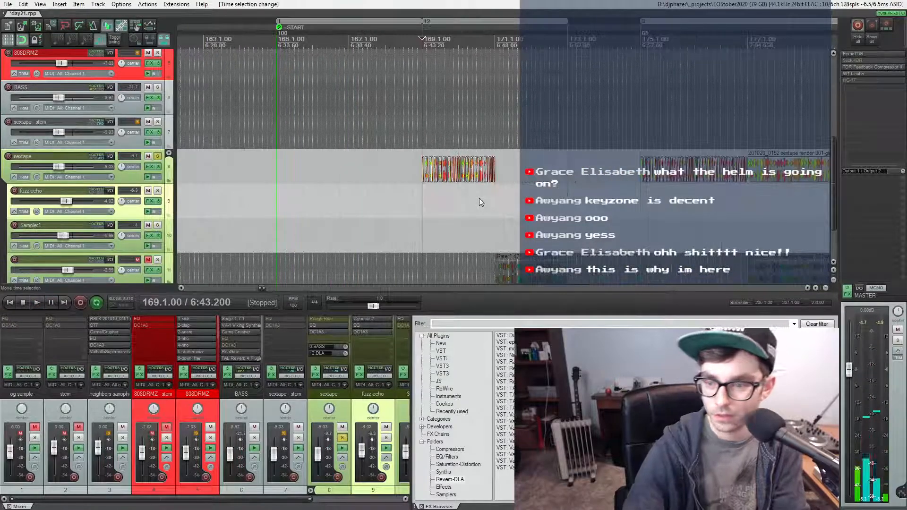
- Switch the solo from sextape to the unnamed track below Sampler1 and listen to it briefly from bar 171
scroll(480, 201, "down", 2)
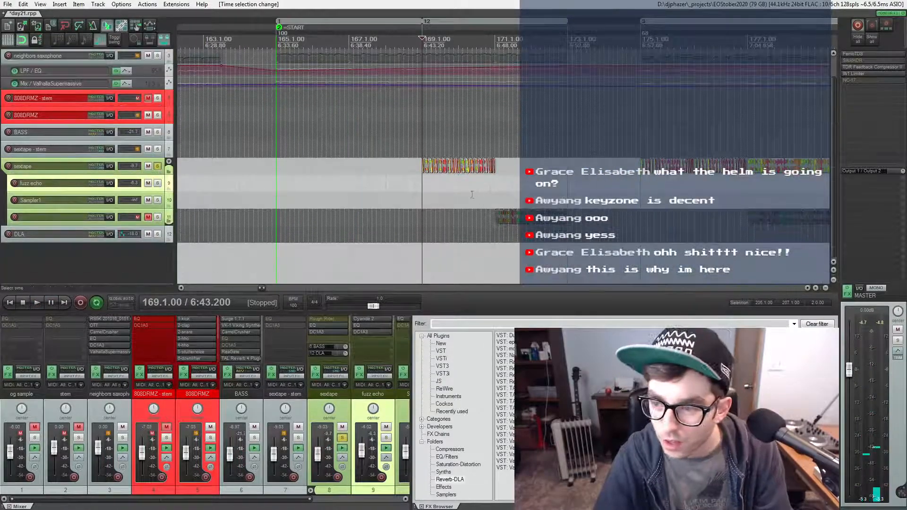
left_click(158, 166)
left_click(158, 218)
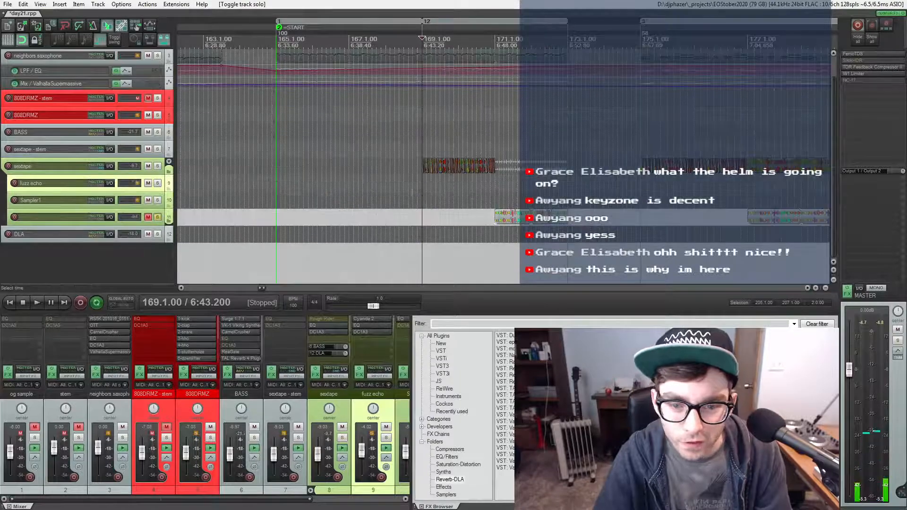
left_click(495, 195)
key("space")
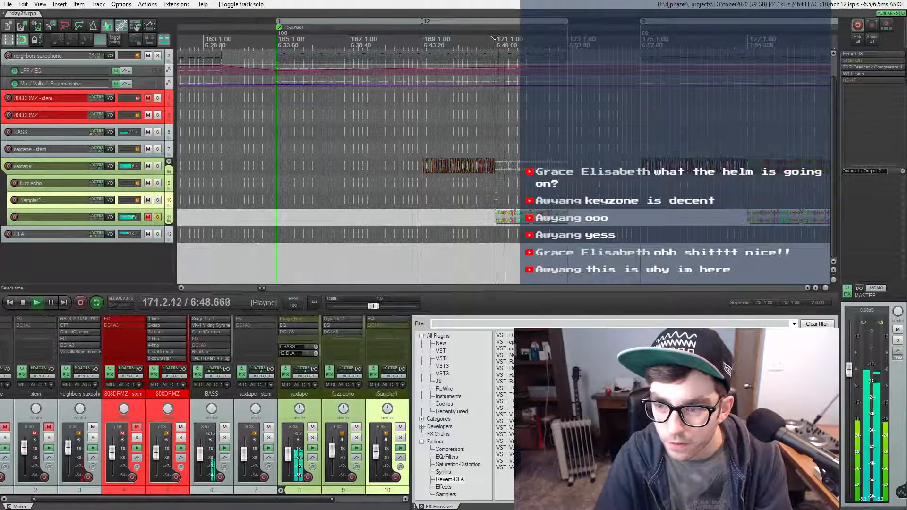
key("space")
scroll(496, 199, "down", 2)
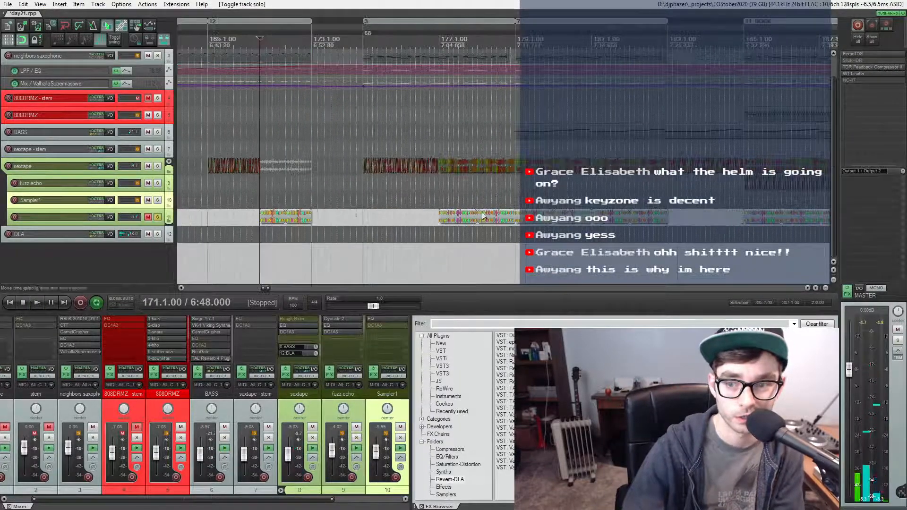
- Play the unnamed soloed track from bar 177, zoom in on its glued render item, stop, and return the cursor to bar 177
left_click(157, 217)
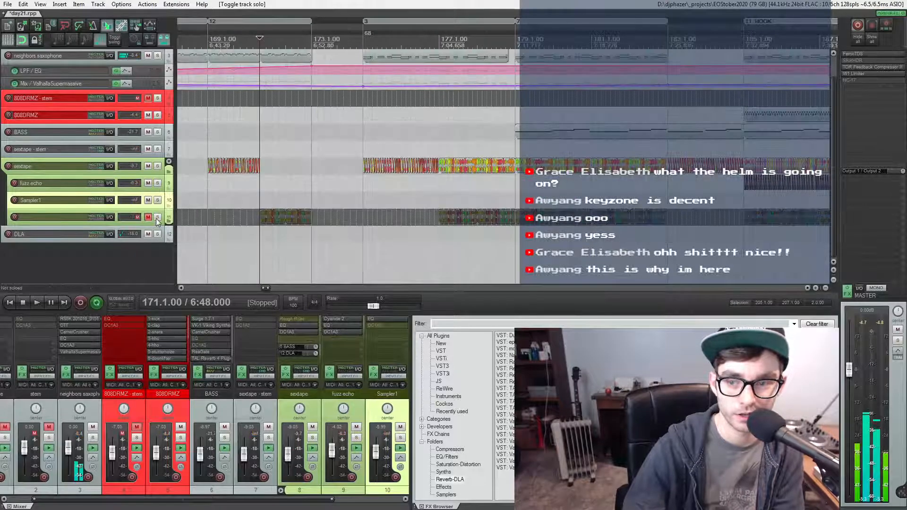
left_click(157, 217)
left_click(441, 201)
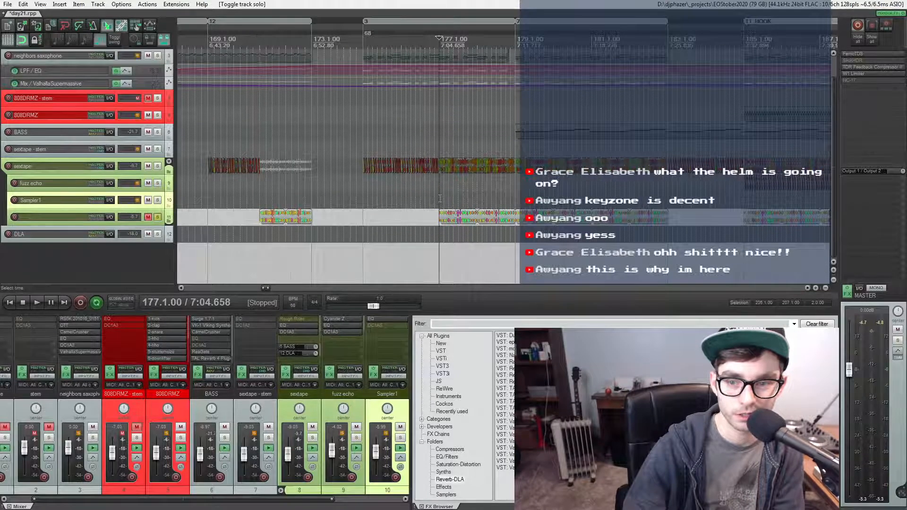
scroll(440, 202, "up", 3)
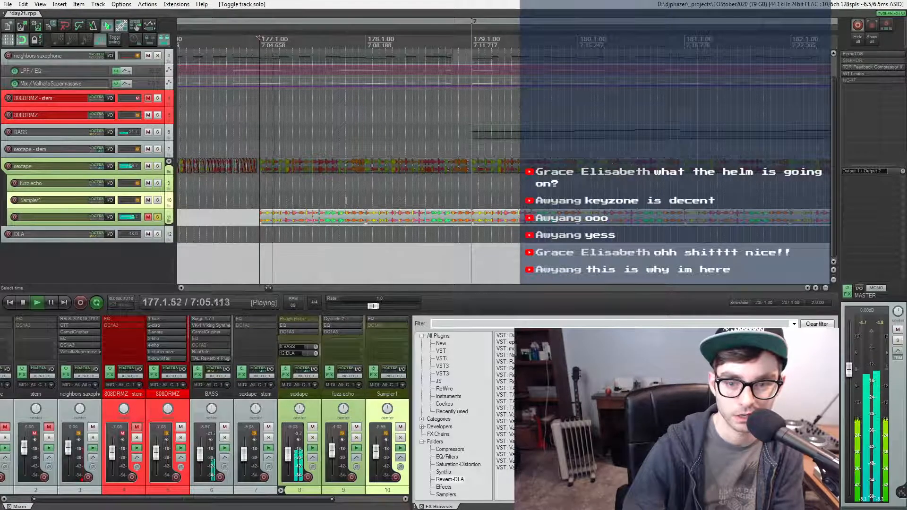
left_click(316, 216)
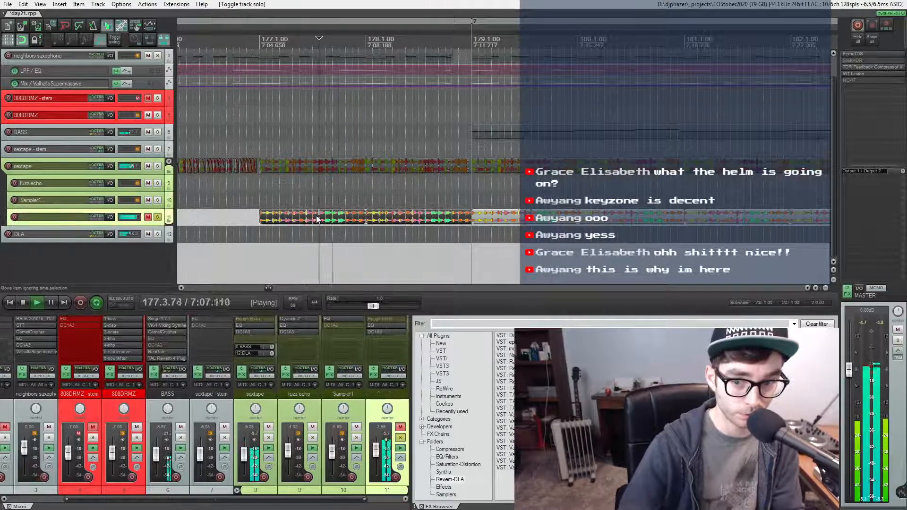
key("z")
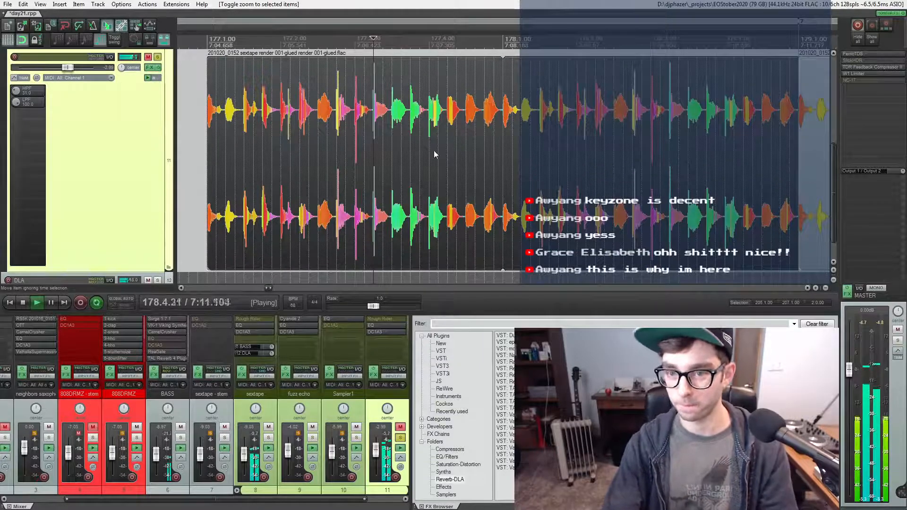
key("space")
scroll(434, 151, "down", 2)
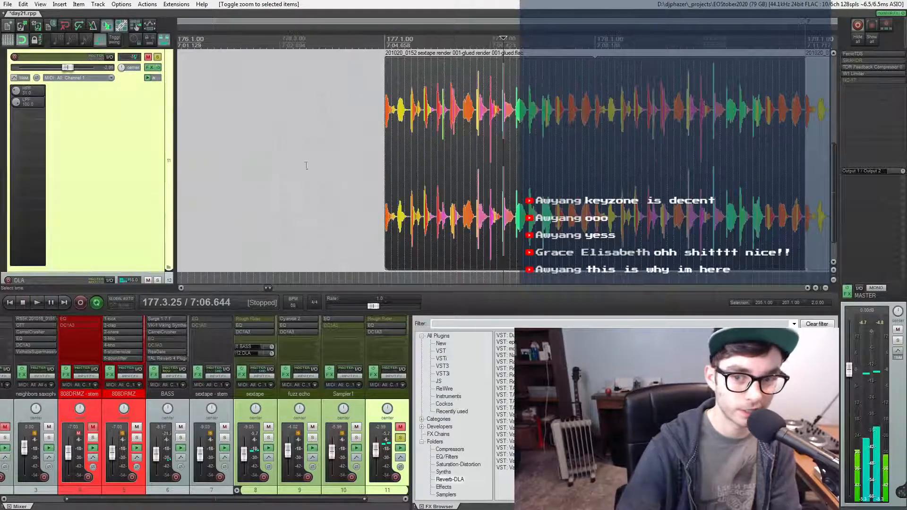
left_click(385, 163)
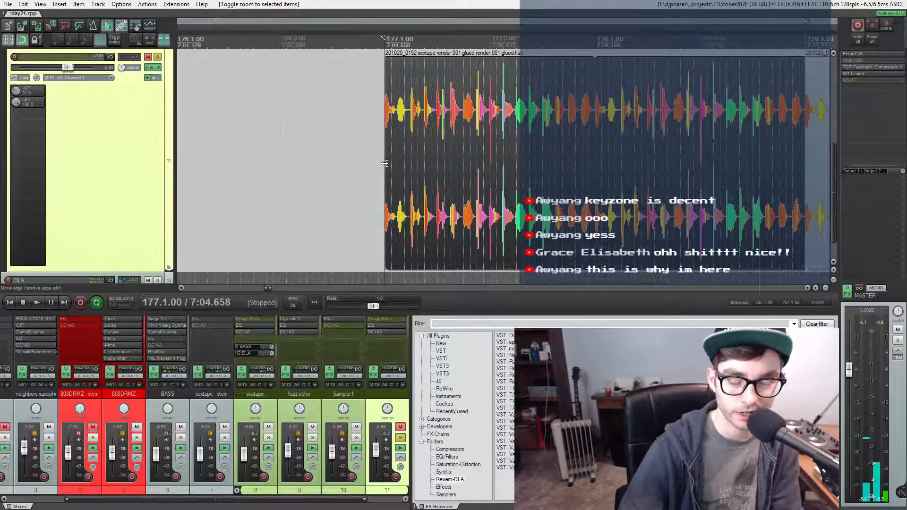
- Play the soloed glued render item from bar 177, stop, and unsolo its track
scroll(385, 163, "down", 2)
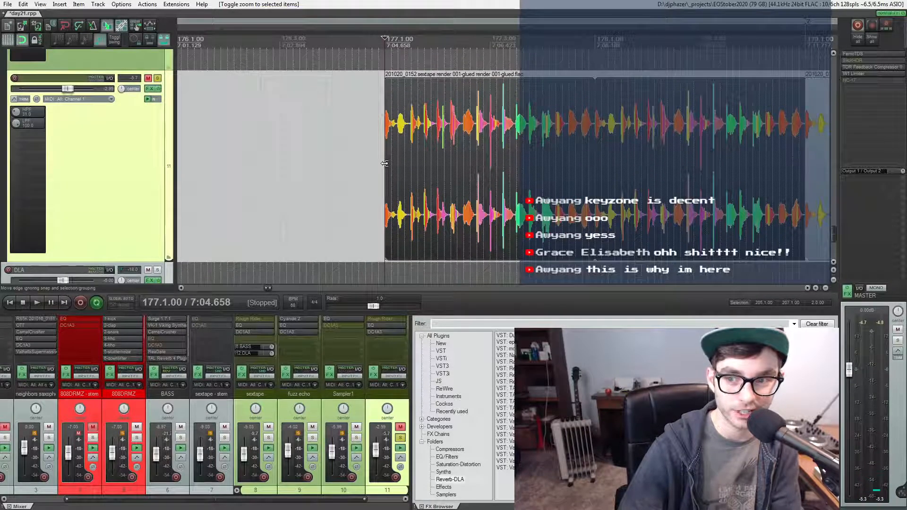
scroll(385, 166, "right", 3)
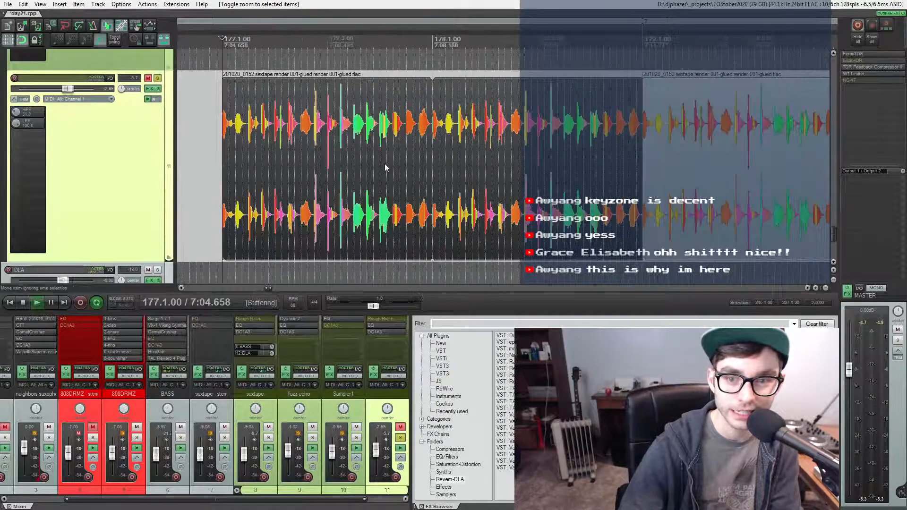
key("space")
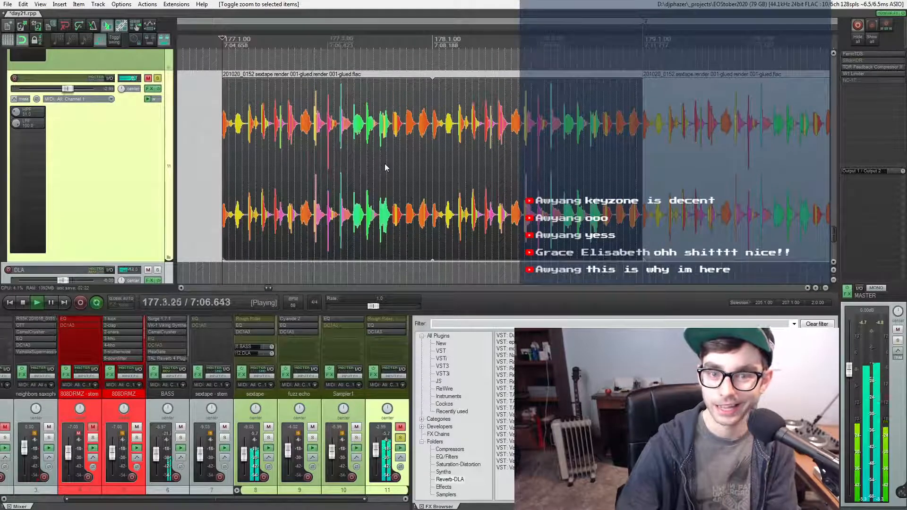
key("space")
left_click(158, 79)
- Close day21.rpp without saving and open the recent project day26.rpp
left_click(7, 27)
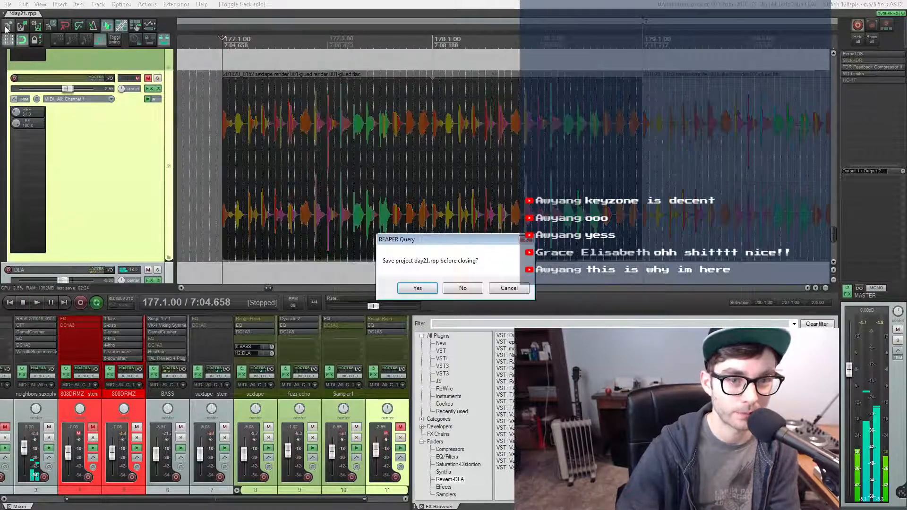
key("n")
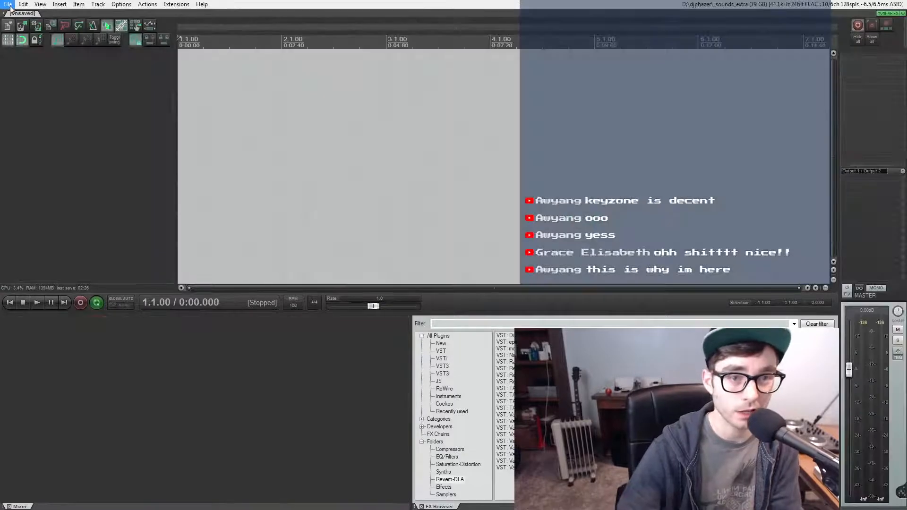
left_click(8, 4)
mouse_move(82, 103)
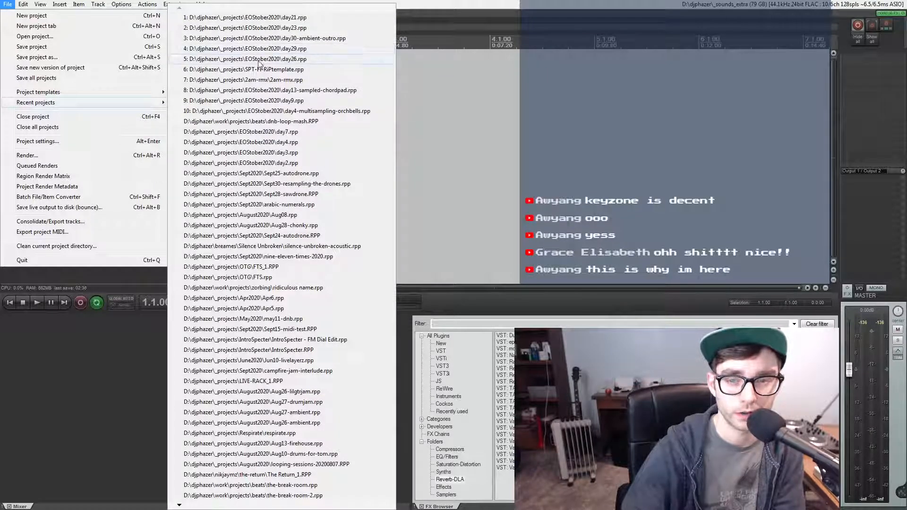
left_click(254, 63)
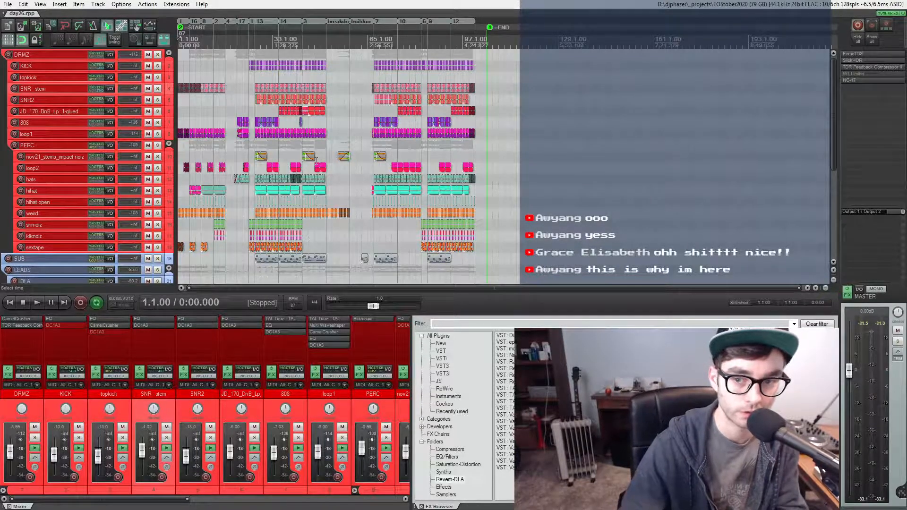
- Look over the drum, sub and lead tracks of day26 and start playing the arrangement from bar 1
scroll(316, 160, "down", 1)
scroll(316, 160, "down", 5)
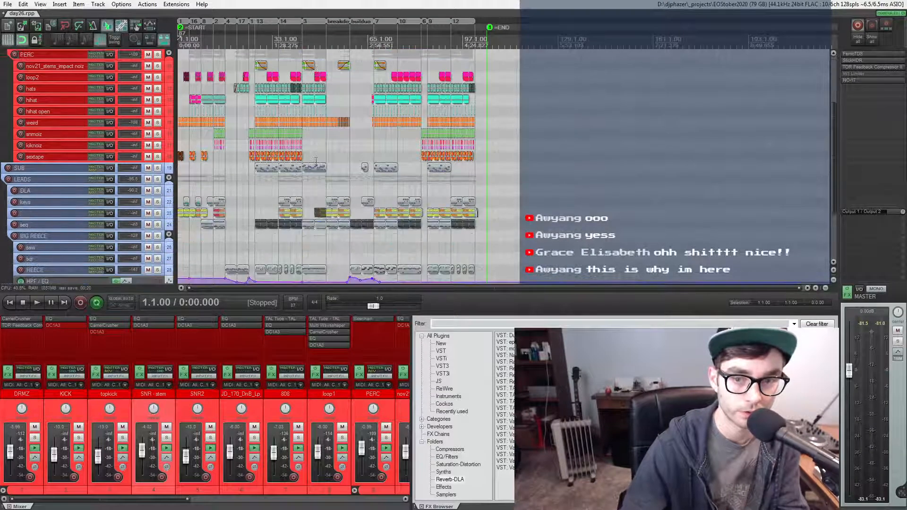
scroll(316, 159, "up", 5)
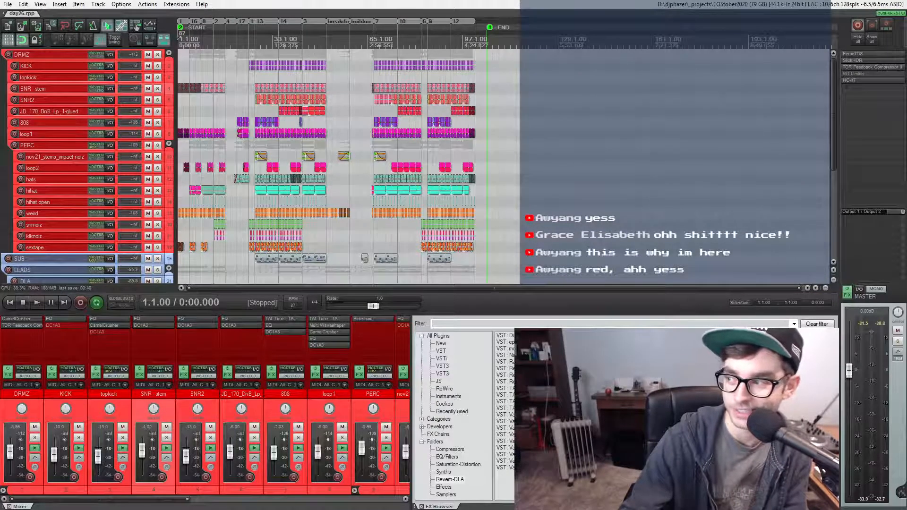
key("space")
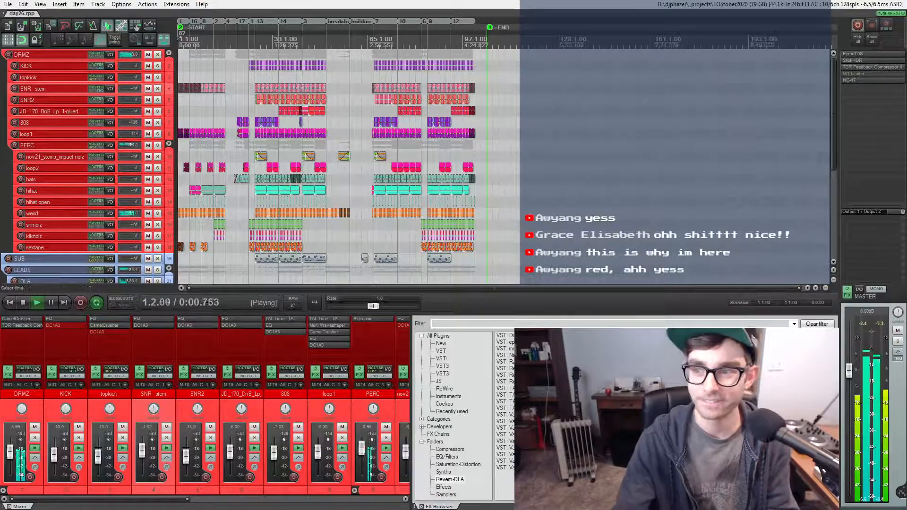
- Show the Voxengo SPAN analyzer from the monitoring FX, shorten its window and place it over the arrangement's empty later bars
left_click(891, 13)
left_click_drag(606, 43, 254, 71)
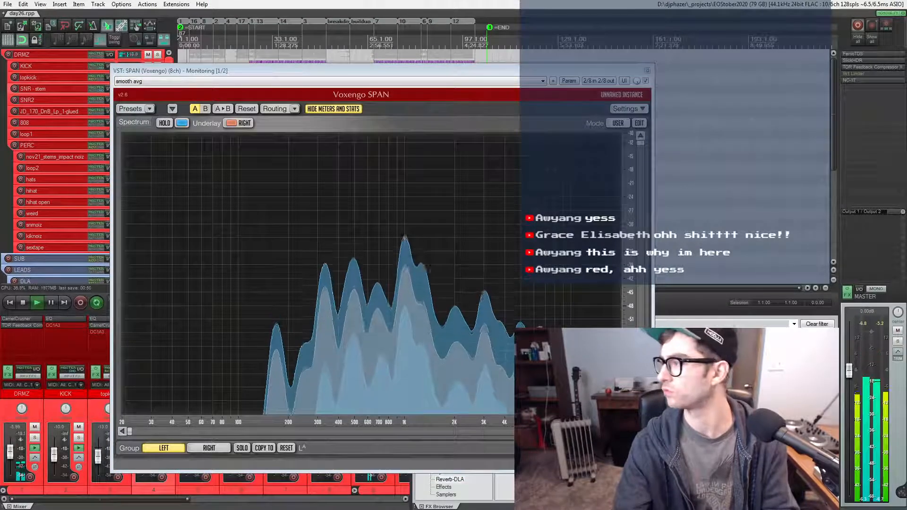
left_click_drag(302, 71, 380, 67)
left_click_drag(695, 70, 814, 25)
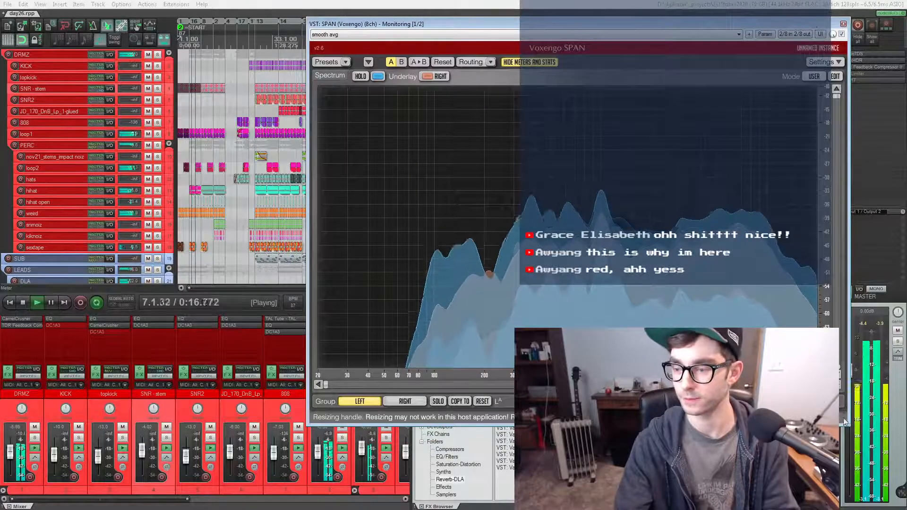
left_click_drag(846, 422, 841, 306)
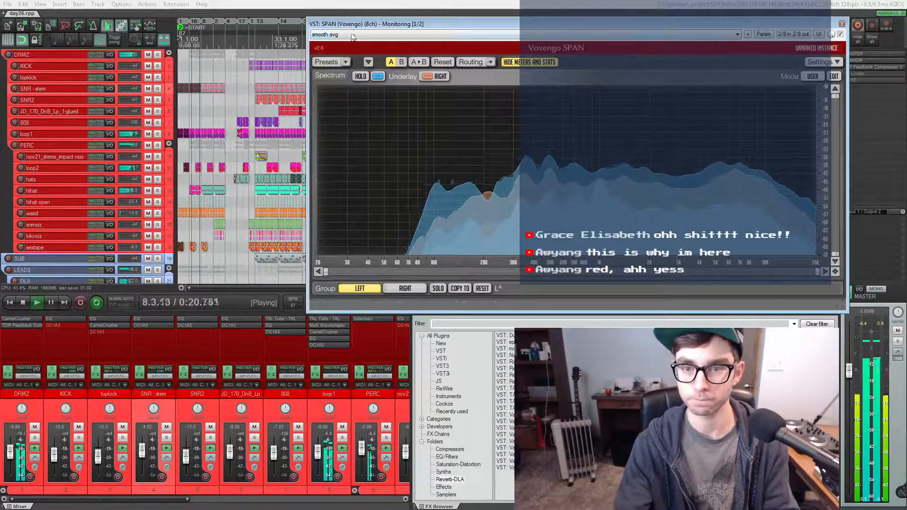
left_click_drag(350, 27, 906, 17)
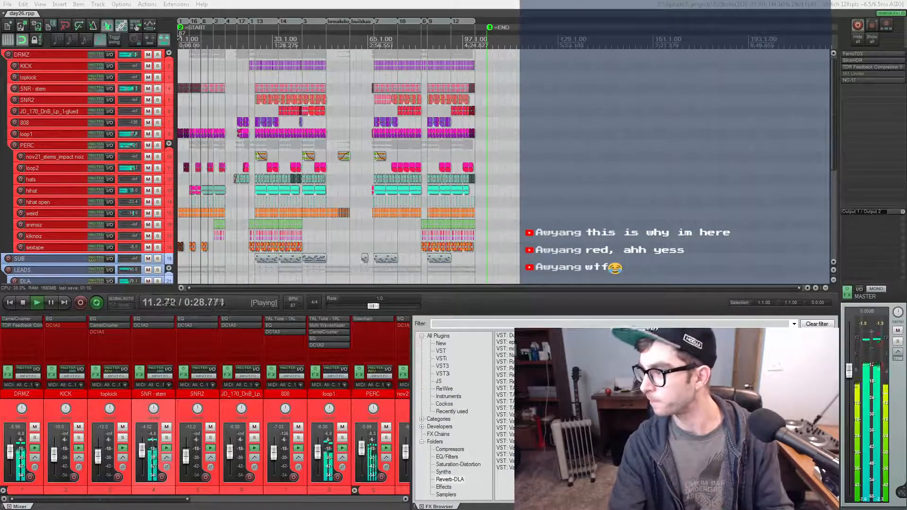
left_click_drag(906, 7, 697, 13)
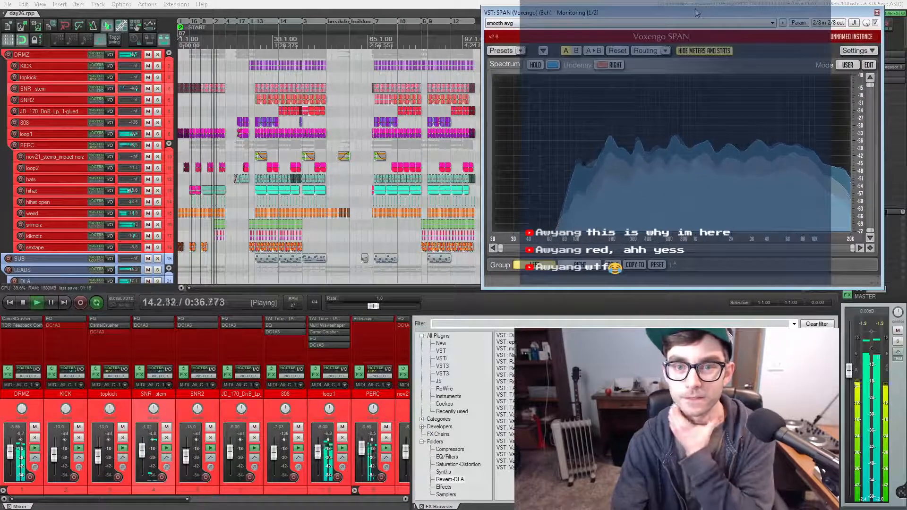
left_click(330, 4)
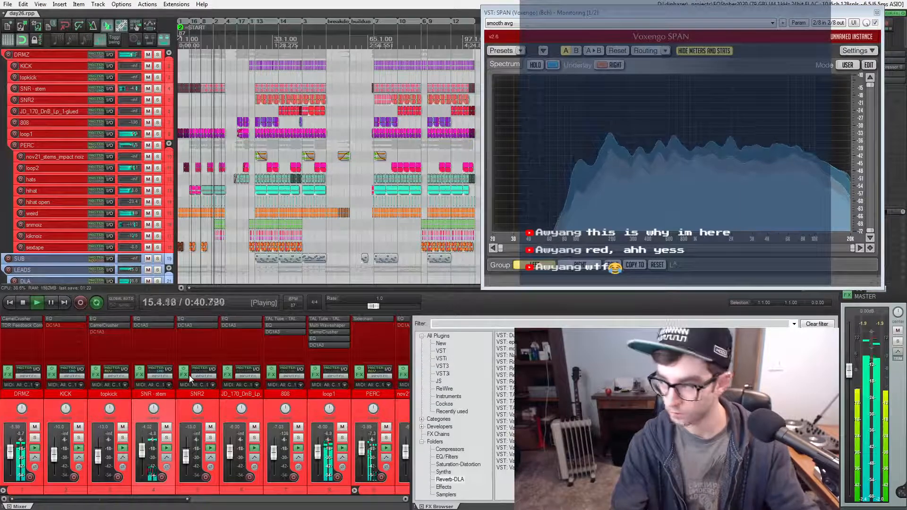
- Close the FX browser and hide the mixer to enlarge the track and arrangement view during playback
left_click(422, 507)
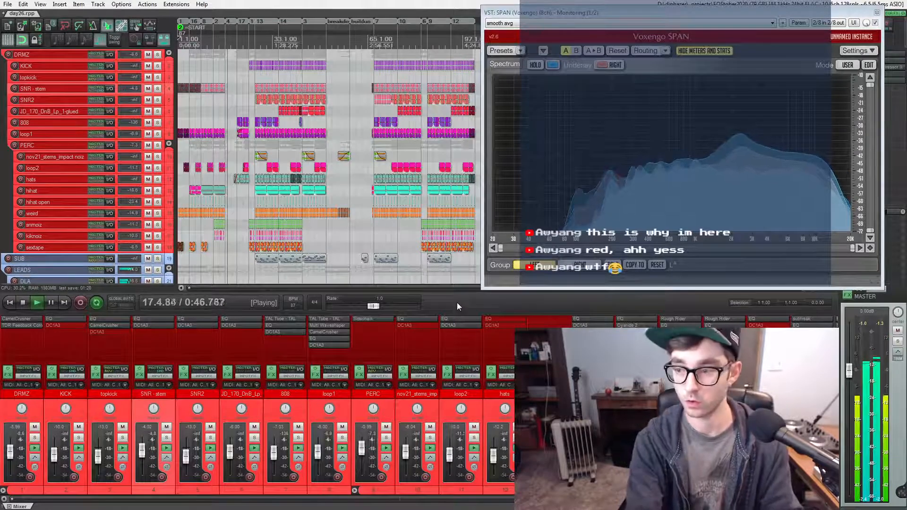
key("ctrl+m")
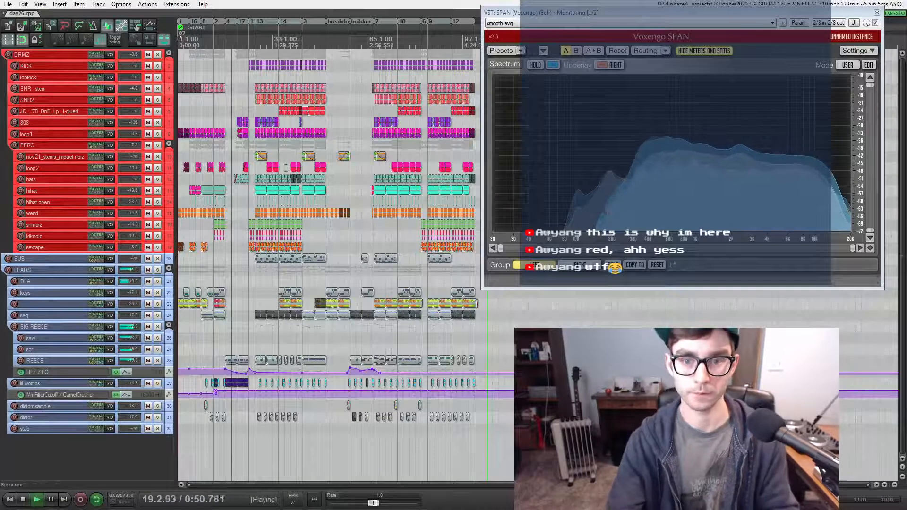
scroll(236, 107, "up", 2)
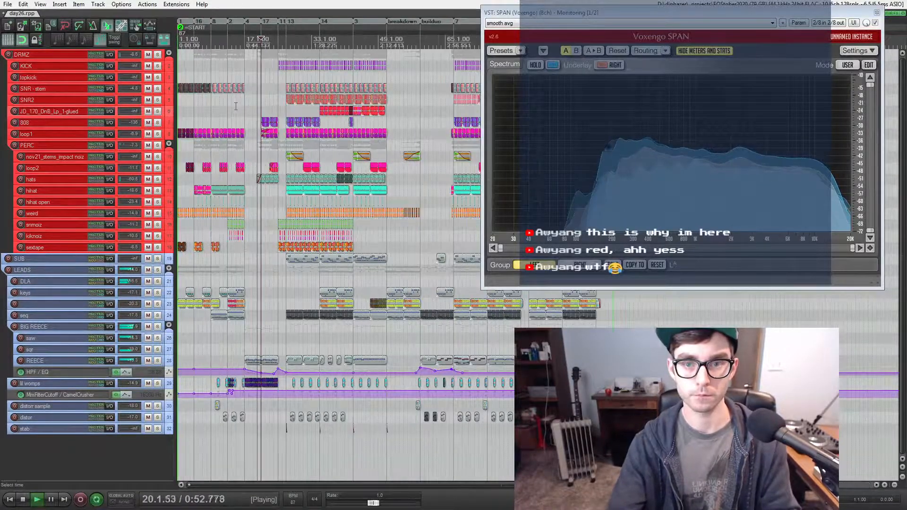
scroll(236, 106, "up", 1)
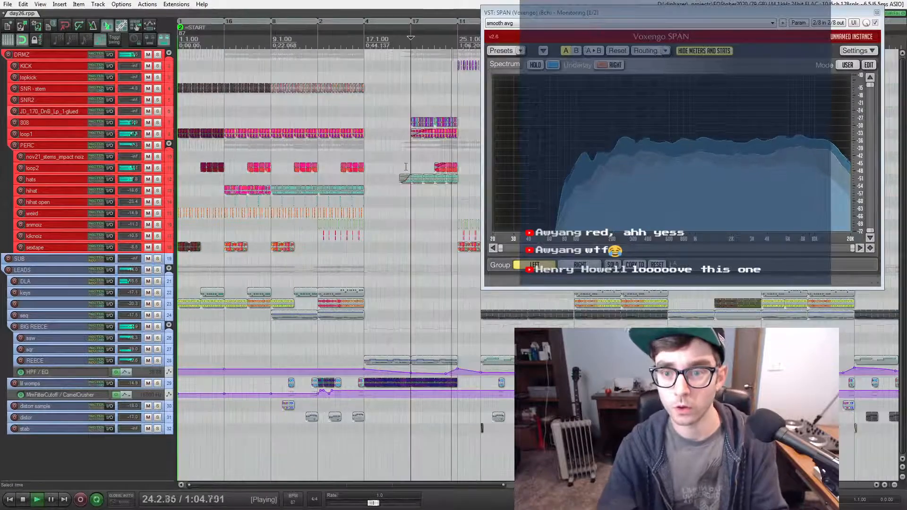
scroll(404, 166, "up", 2)
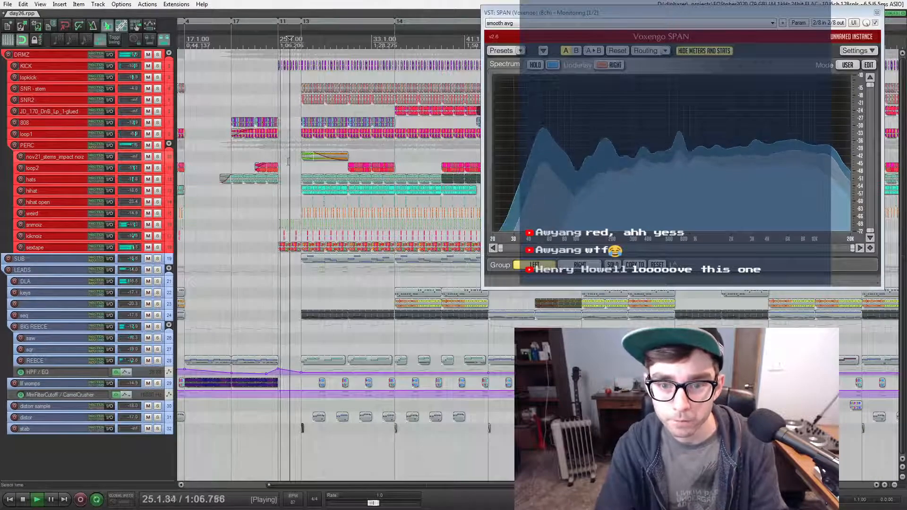
scroll(287, 165, "up", 3)
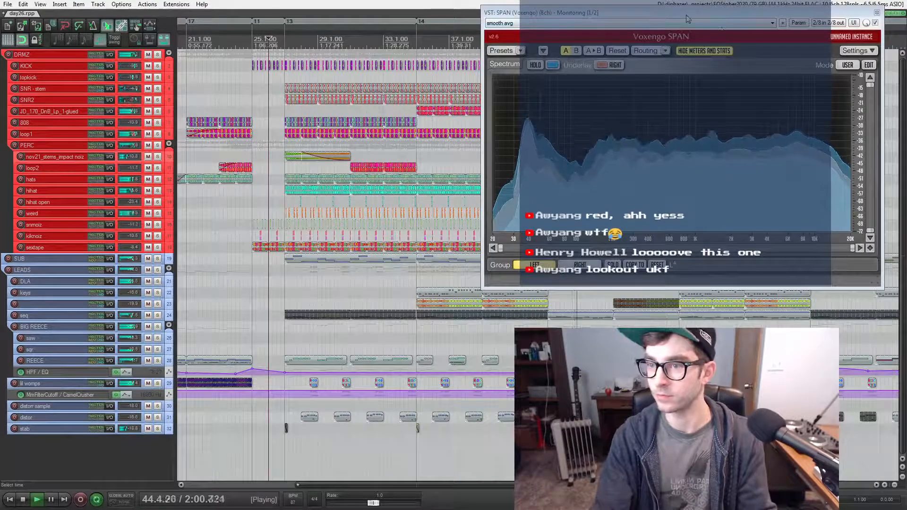
- Turn on automatic view scrolling during playback and close the SPAN analyzer window
left_click_drag(687, 18, 686, 55)
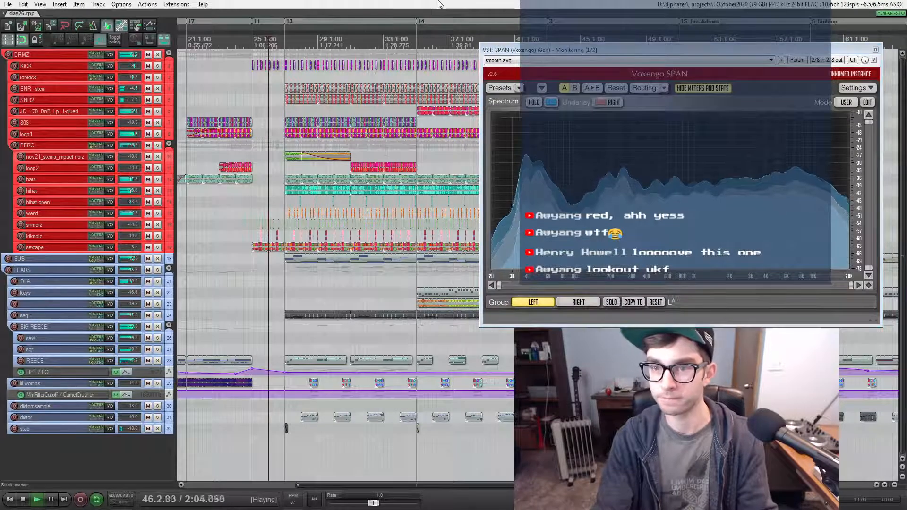
scroll(381, 152, "down", 3)
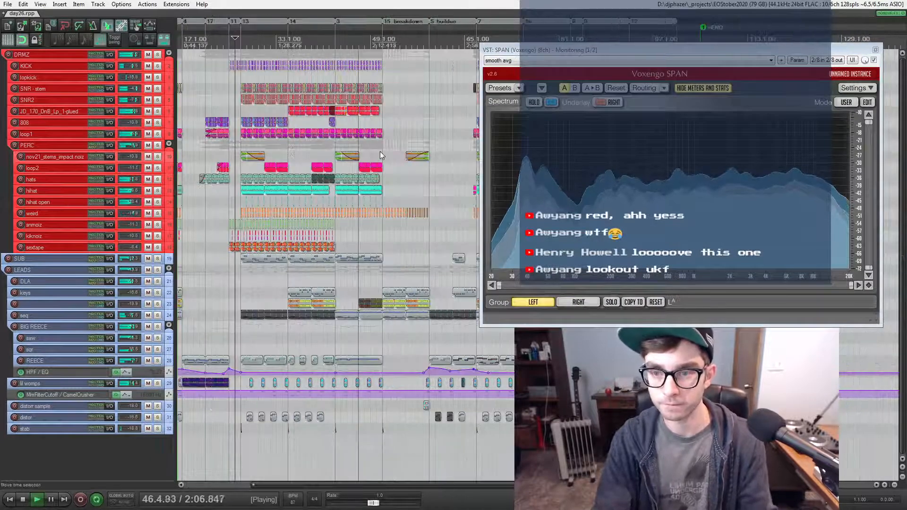
scroll(380, 151, "right", 2)
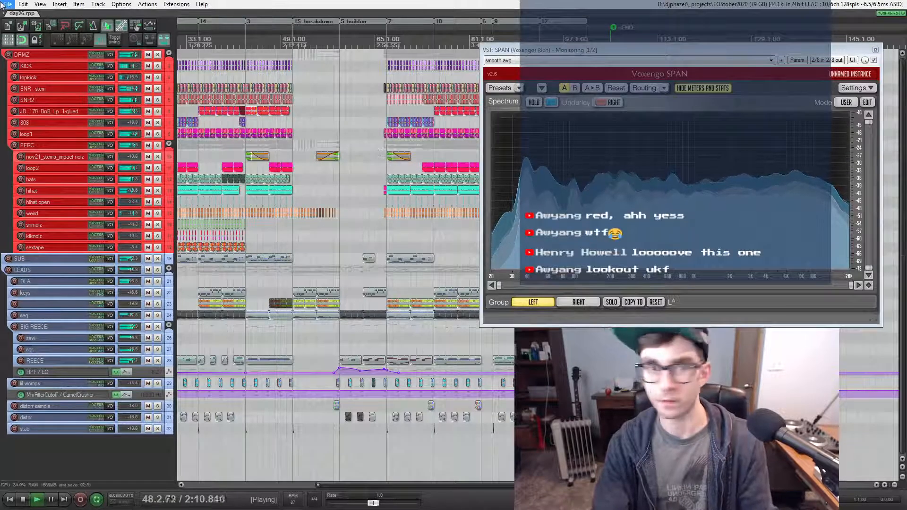
left_click(41, 3)
mouse_move(129, 4)
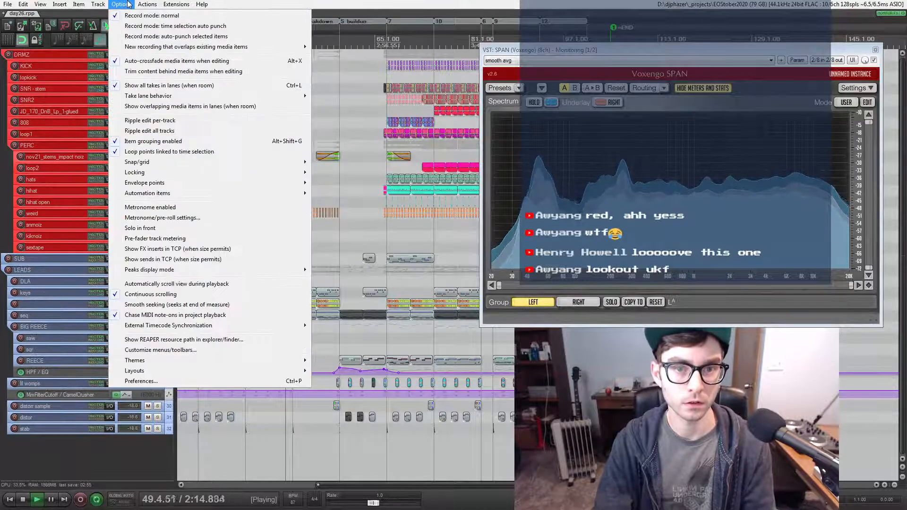
left_click(135, 284)
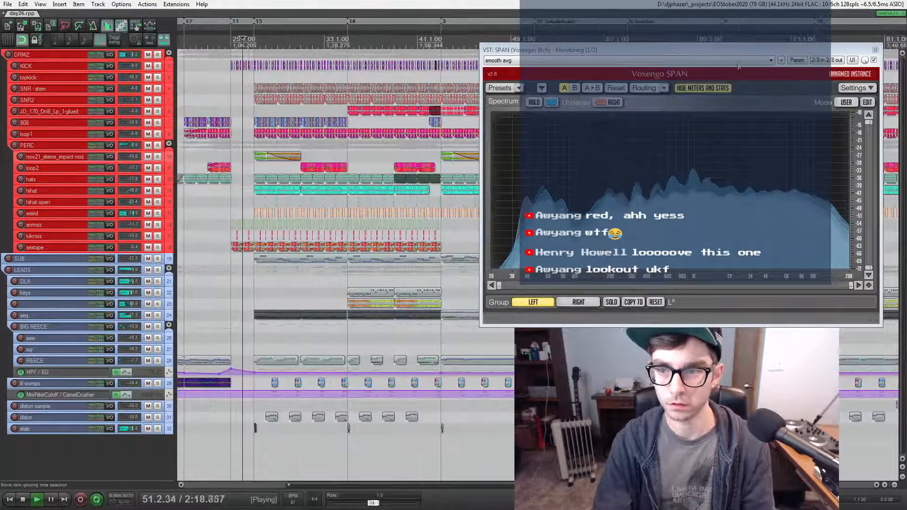
left_click(875, 50)
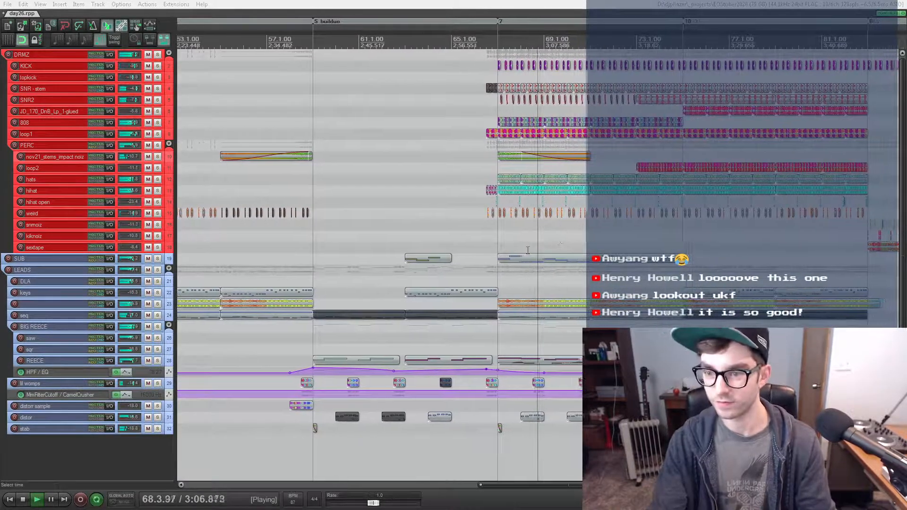
- Listen to the day26 arrangement through its ending at bar 101, return to the project start and stop playback
scroll(527, 218, "up", 3)
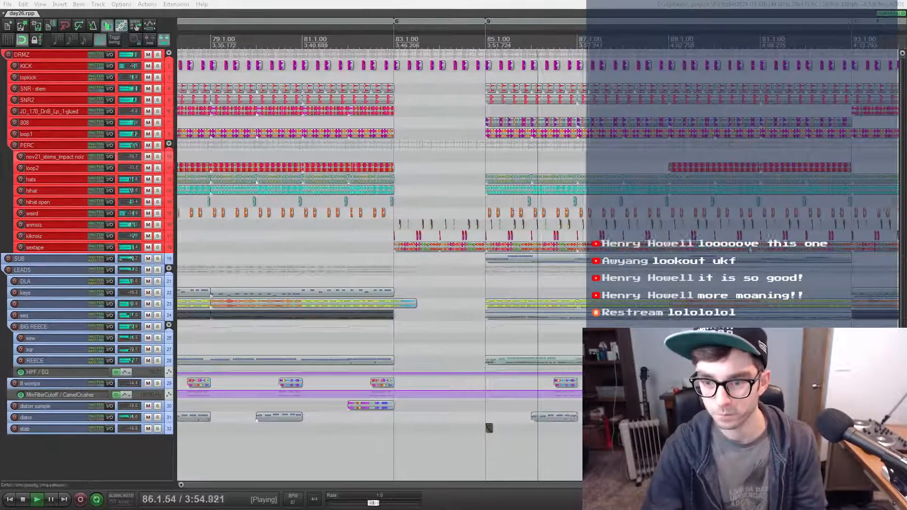
scroll(462, 317, "down", 6)
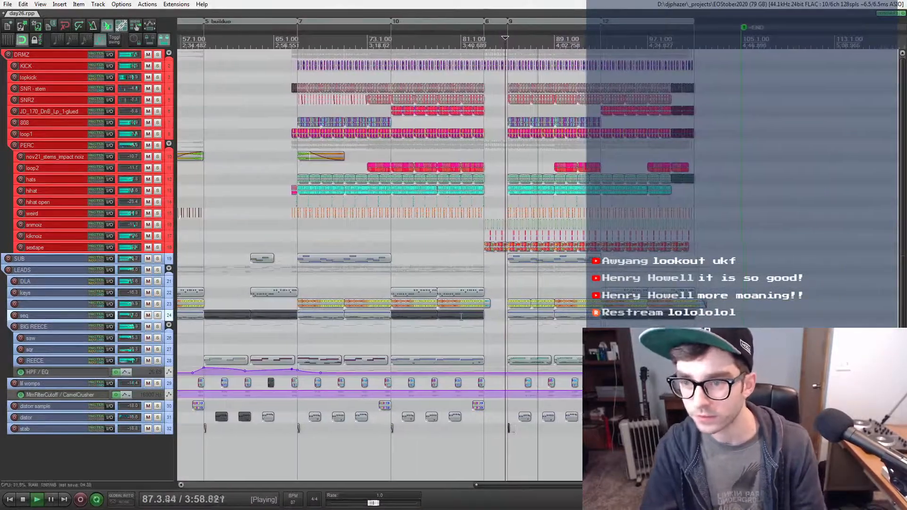
scroll(468, 313, "down", 3)
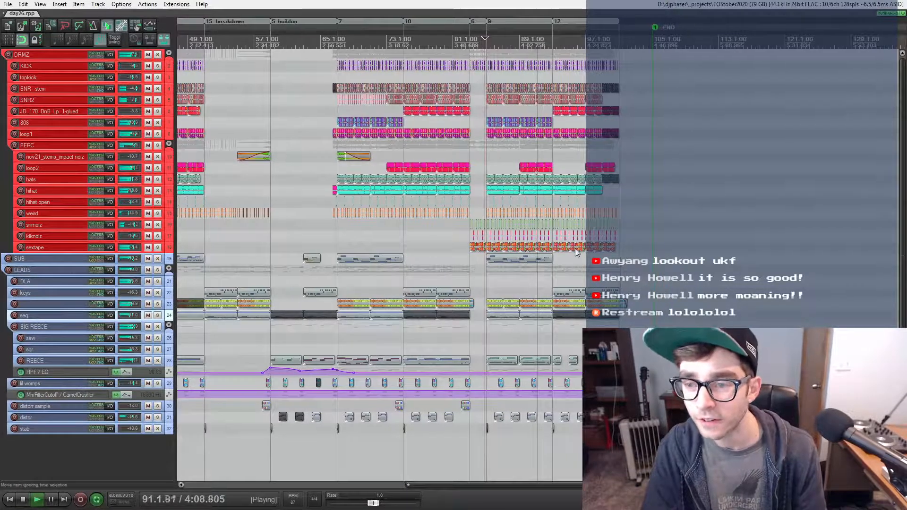
scroll(575, 244, "down", 5)
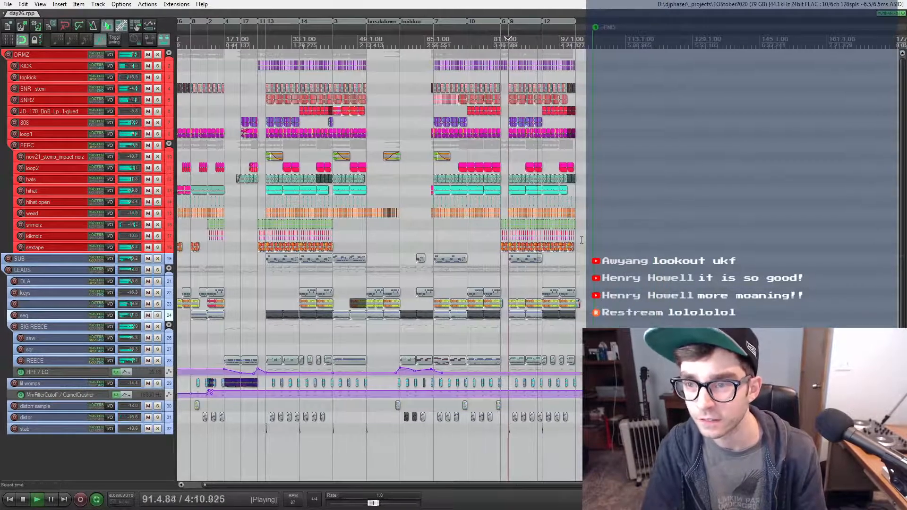
scroll(581, 240, "up", 5)
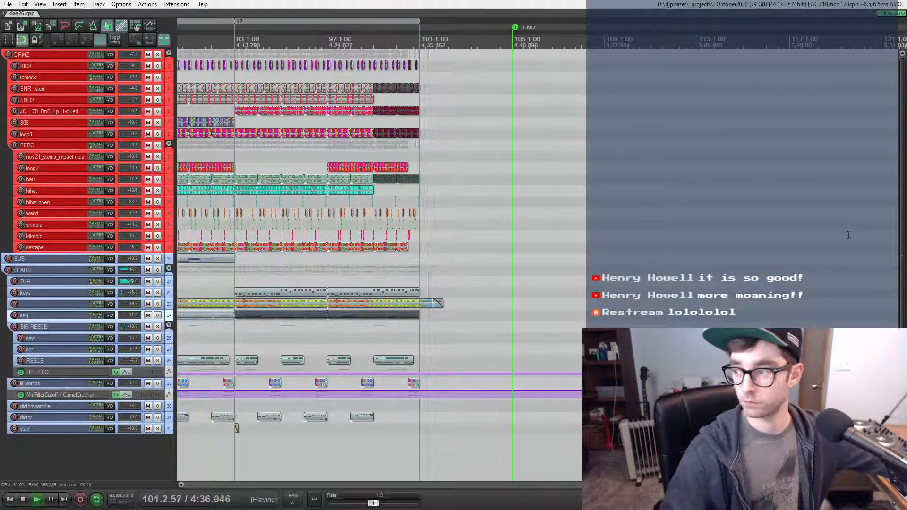
key("Home")
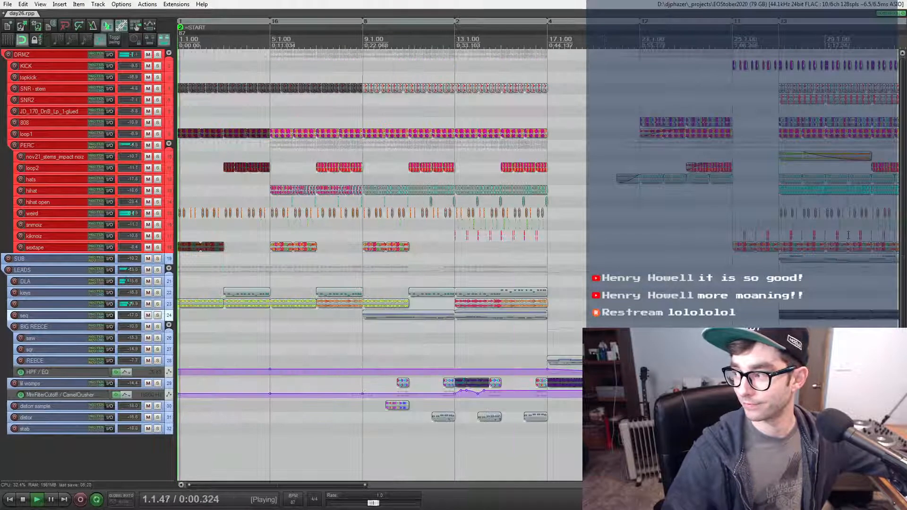
key("space")
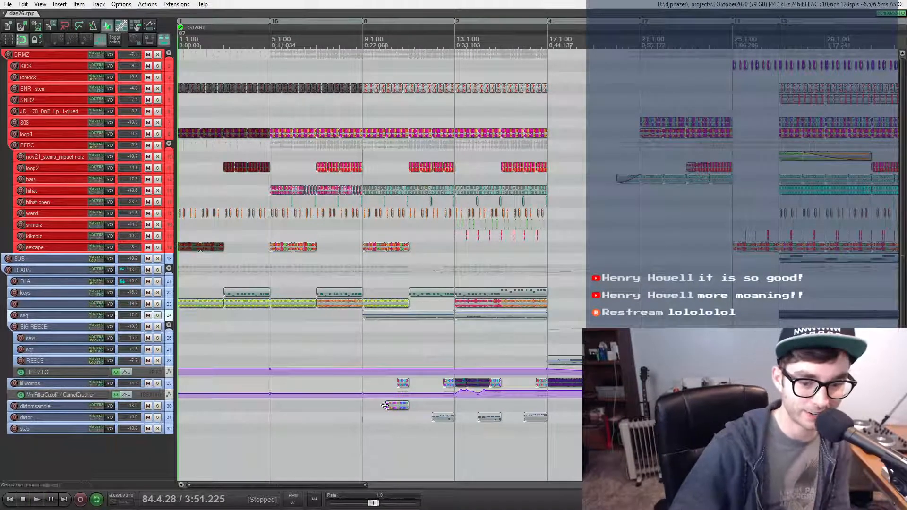
- Turn off repeat playback and set the edit cursor at the day26 arrangement's end, bar 101
left_click(96, 500)
scroll(274, 311, "down", 4)
scroll(275, 311, "down", 3)
left_click(596, 270)
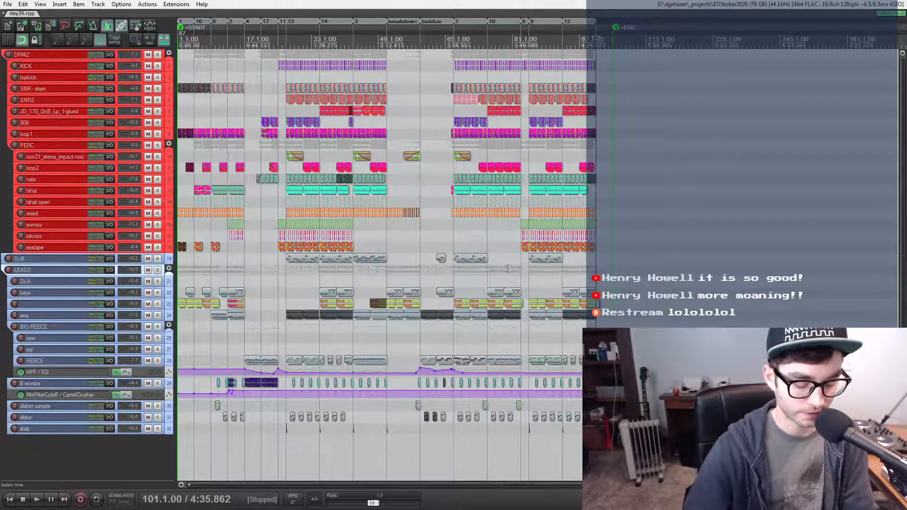
- Survey the day26 arrangement, moving the edit cursor to the buildup section, bar 21 and the drop at bar 27
left_click(429, 236)
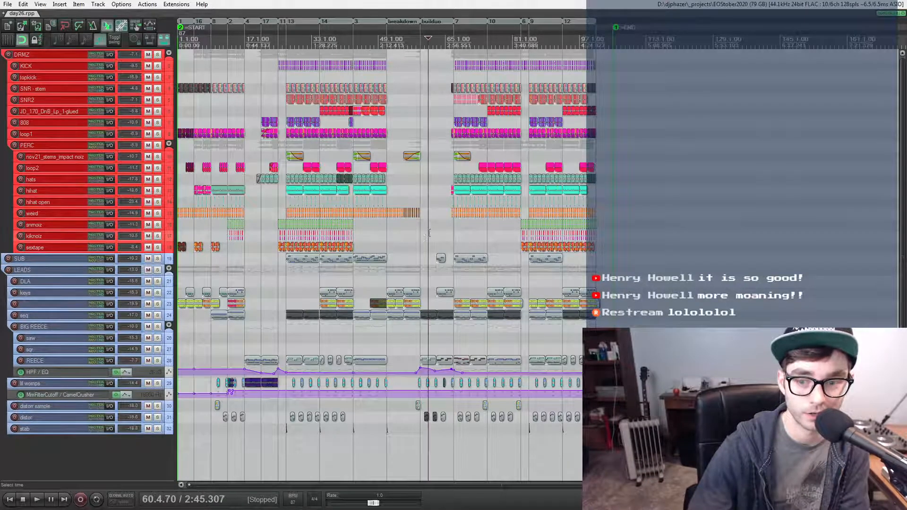
scroll(416, 239, "up", 3)
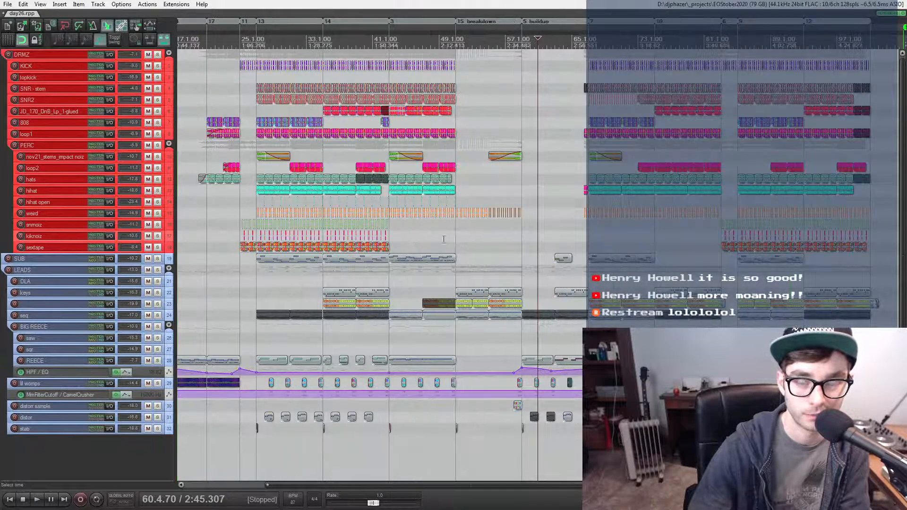
scroll(512, 229, "down", 2)
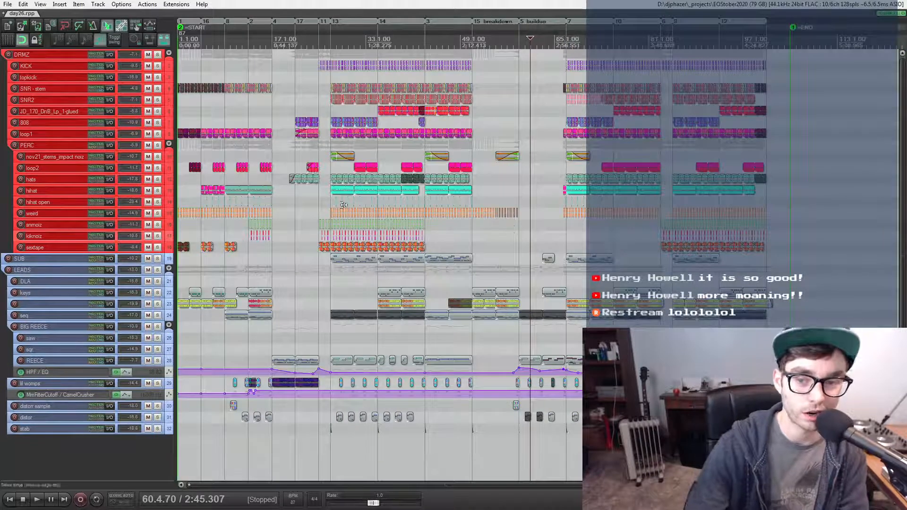
left_click(296, 99)
scroll(296, 98, "up", 3)
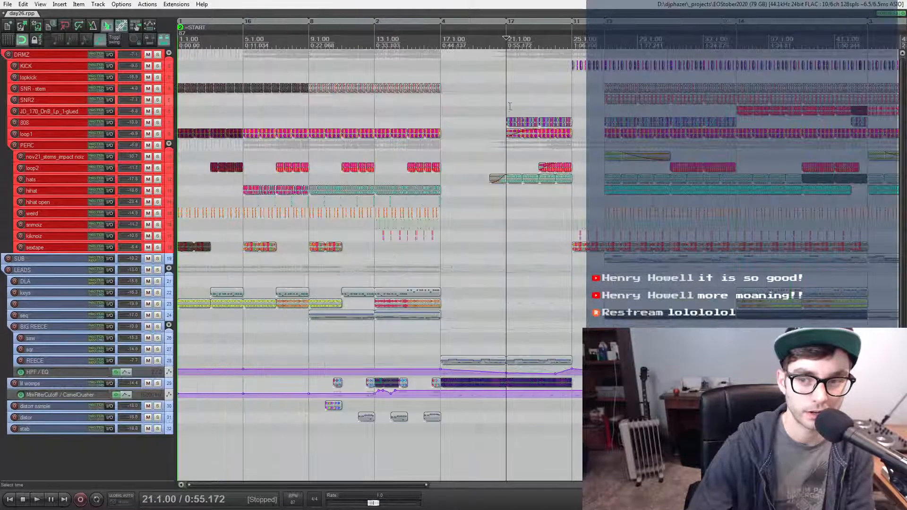
scroll(509, 106, "right", 5)
left_click(334, 111)
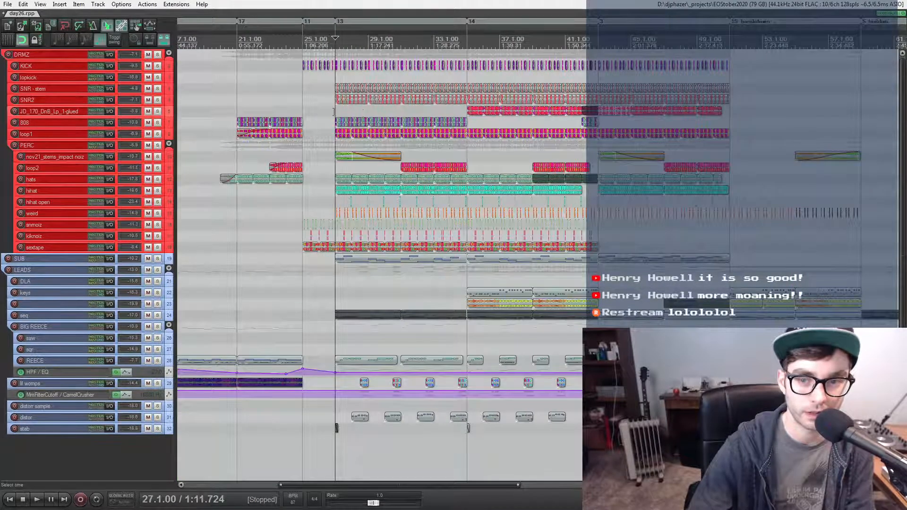
scroll(334, 112, "up", 2)
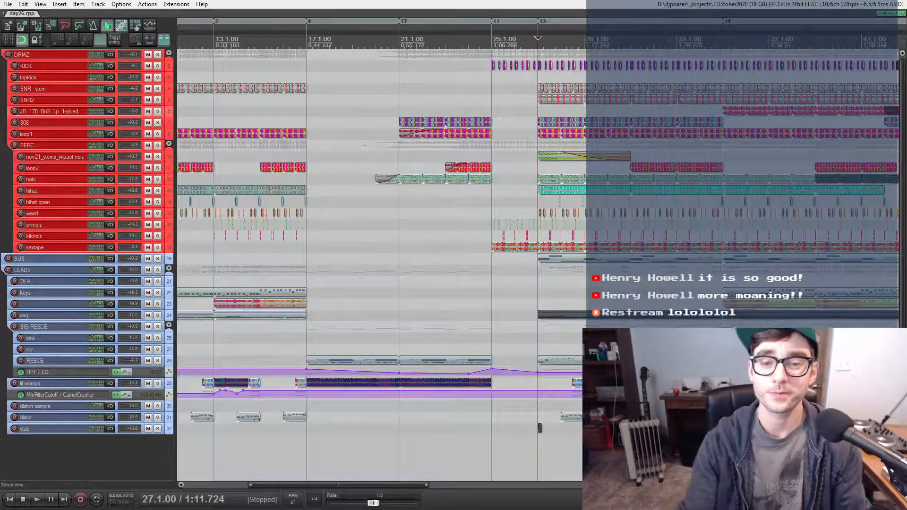
- Show the mixer, return to the project start and solo the loop1 track
key("ctrl+m")
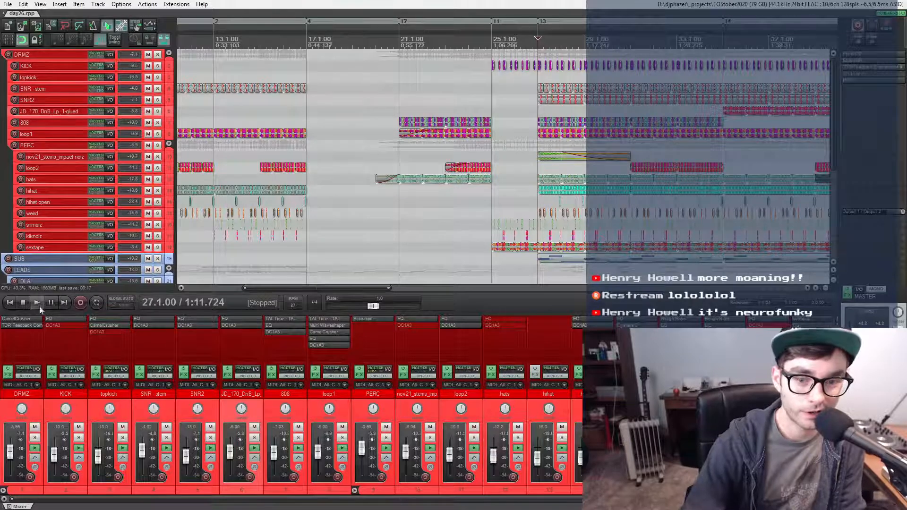
left_click(11, 303)
scroll(239, 117, "up", 2)
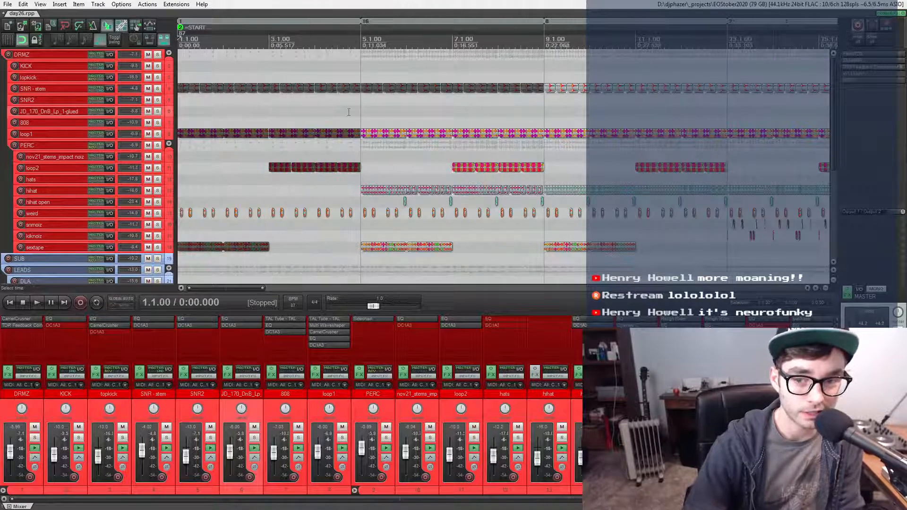
left_click(157, 134)
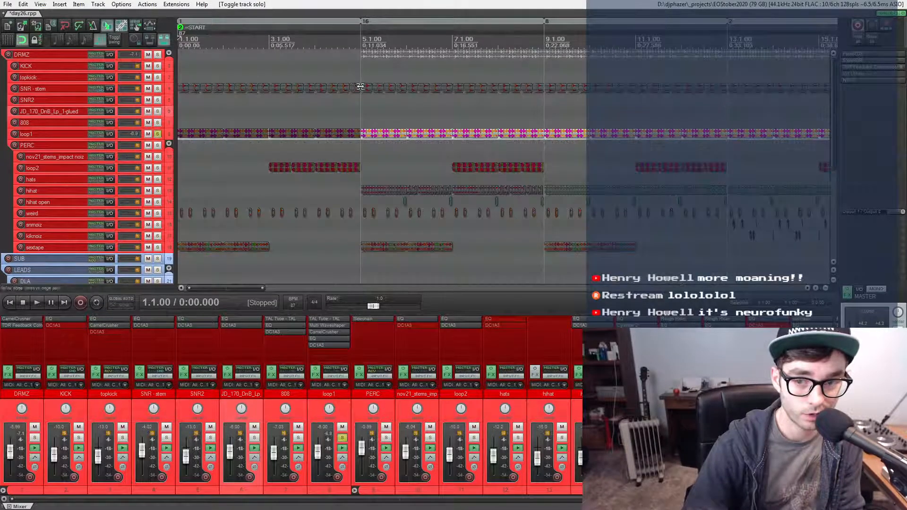
- Zoom in on the loop1 item at bar 5 and listen to the soloed loop from 5.1.00
left_click(376, 134)
left_click(376, 134)
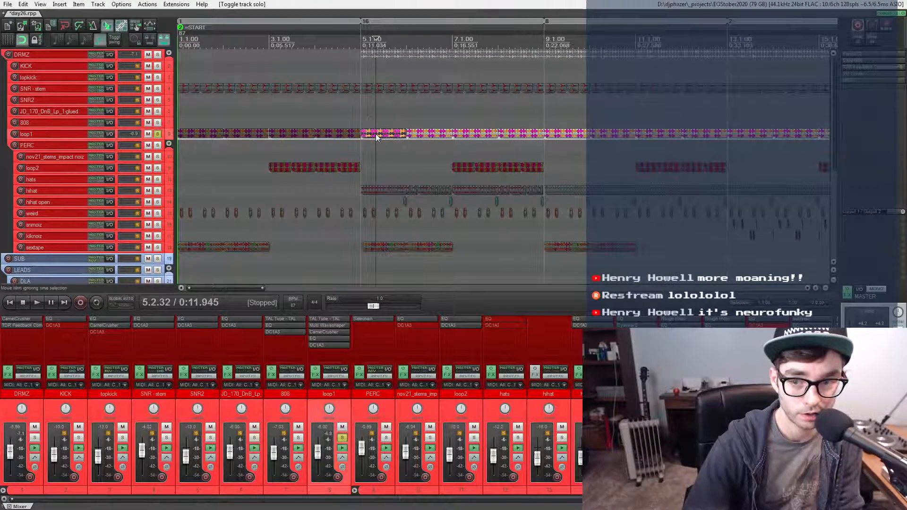
key("z")
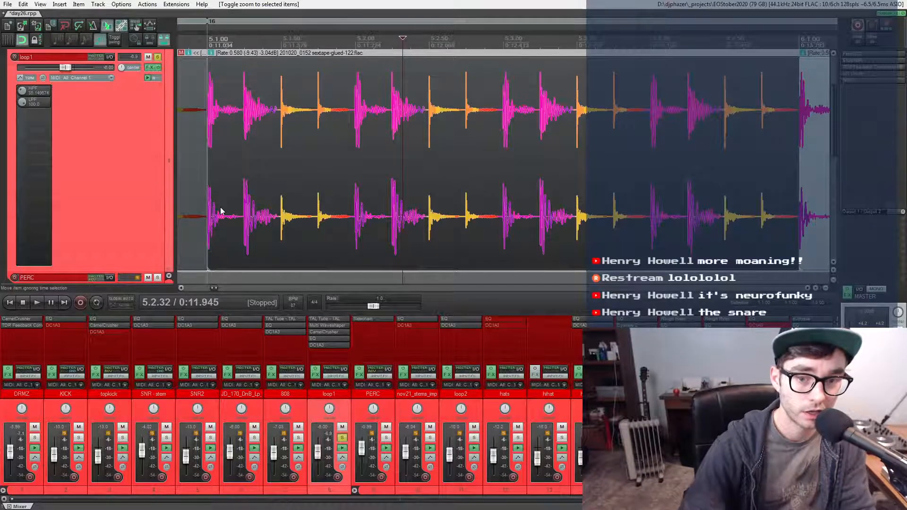
left_click(208, 175)
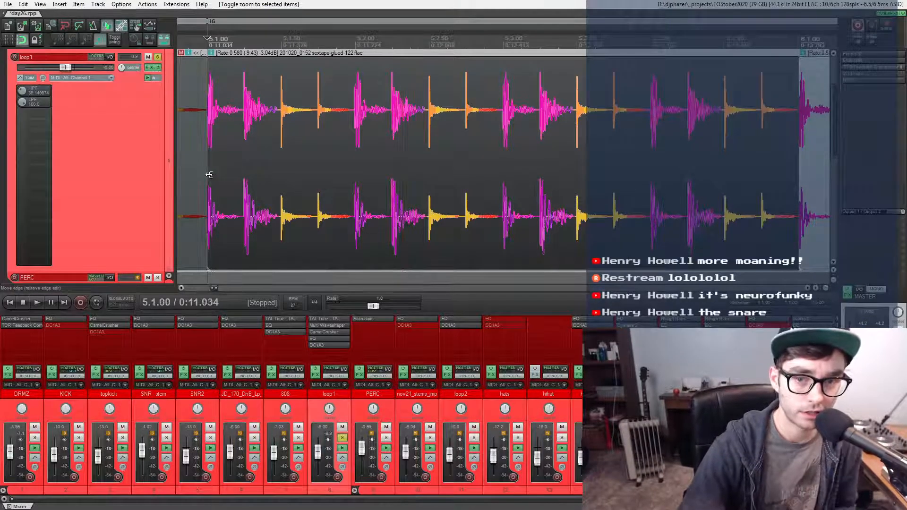
key("space")
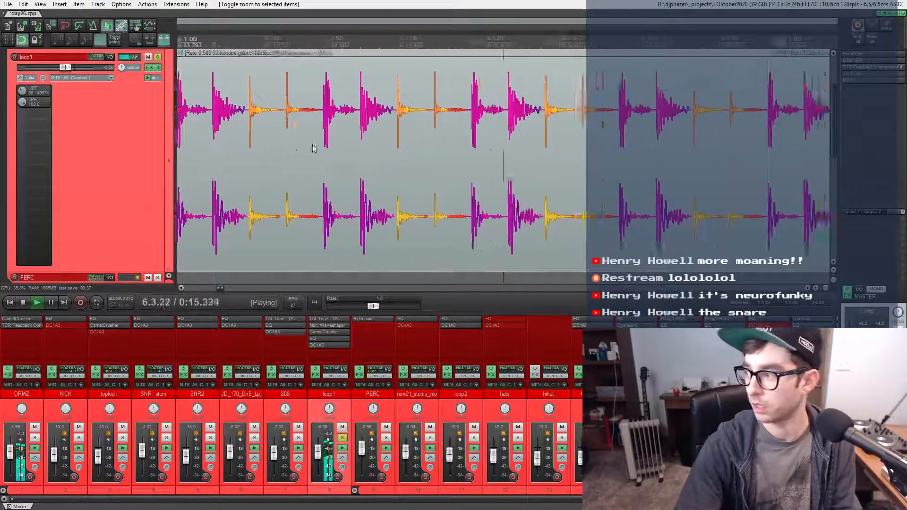
key("space")
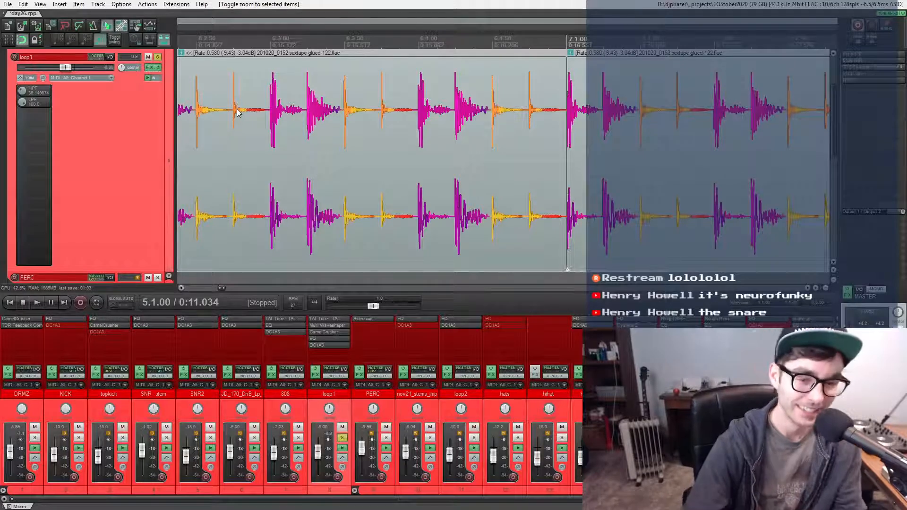
- Show the neighbouring loop1 items, briefly replay the loop from bar 5 and remove the track's solo
scroll(238, 112, "down", 5)
scroll(237, 109, "down", 5)
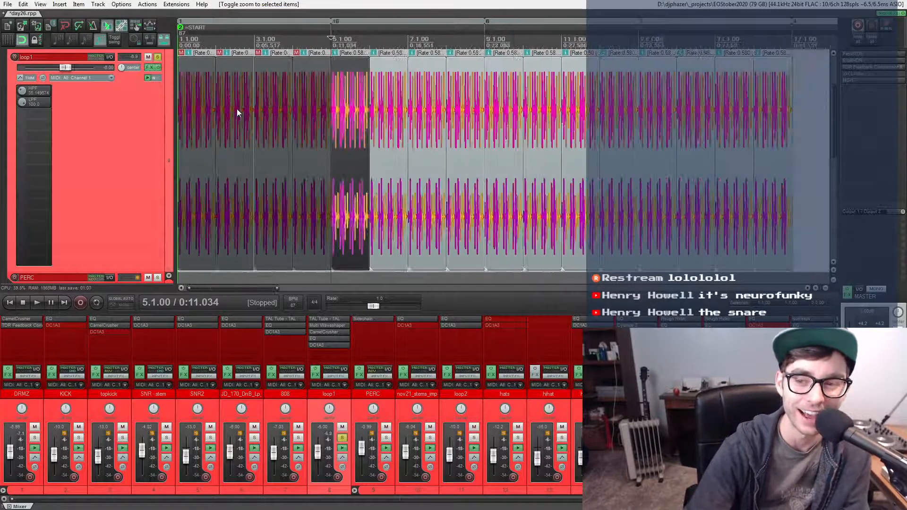
scroll(354, 125, "down", 3)
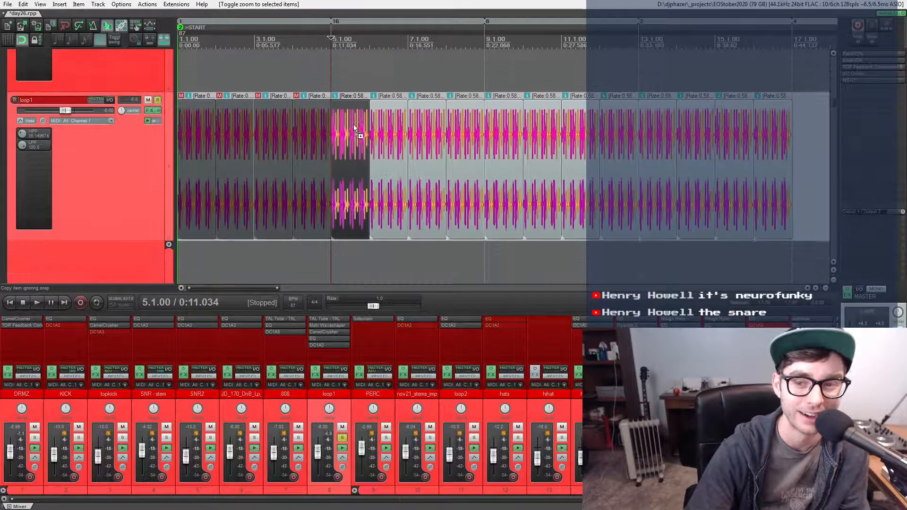
scroll(354, 125, "up", 4)
key("space")
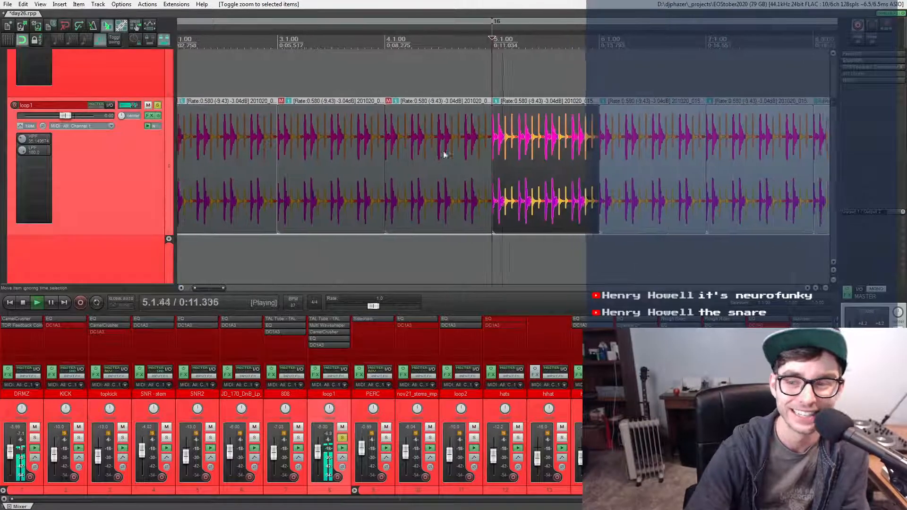
scroll(514, 143, "up", 2)
key("space")
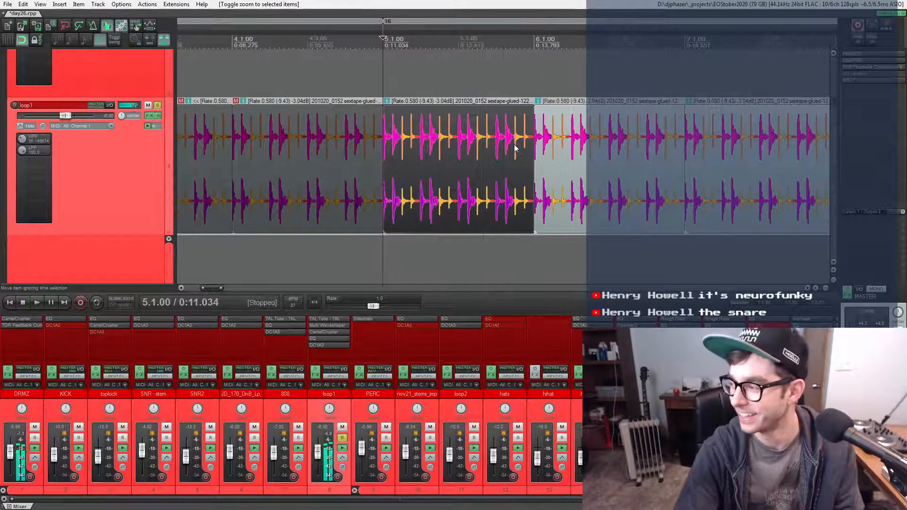
left_click(157, 105)
- Place the edit cursor at bar 7 and solo the loop1 and loop2 tracks together
scroll(349, 146, "down", 2)
scroll(349, 146, "down", 4)
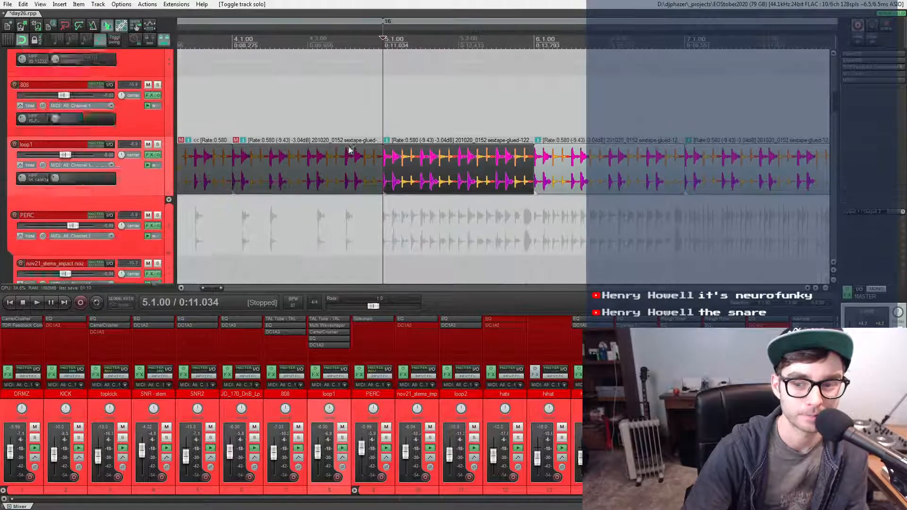
scroll(603, 183, "down", 2)
scroll(603, 184, "down", 2)
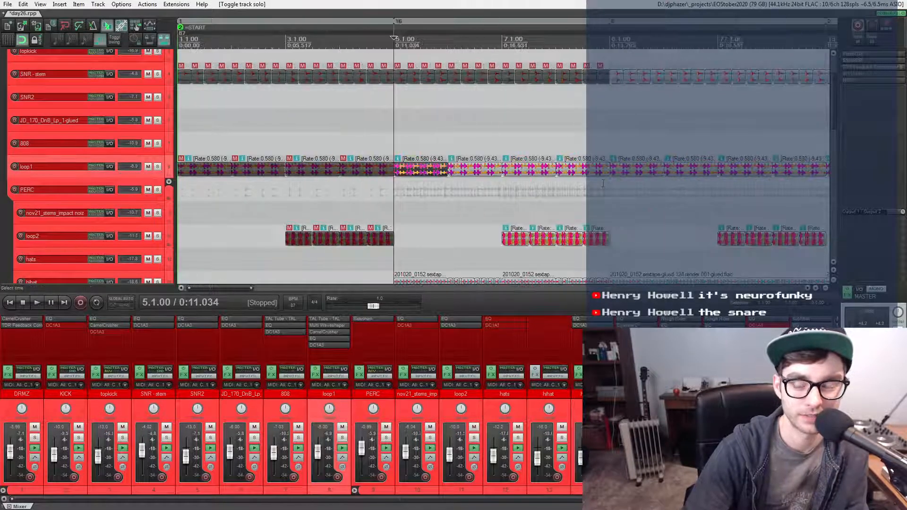
left_click(508, 140)
scroll(160, 154, "up", 6)
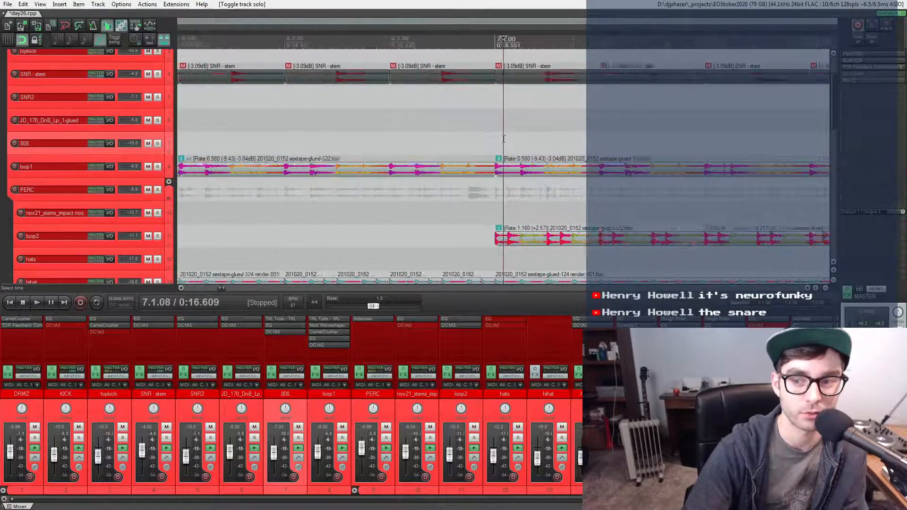
left_click(157, 167)
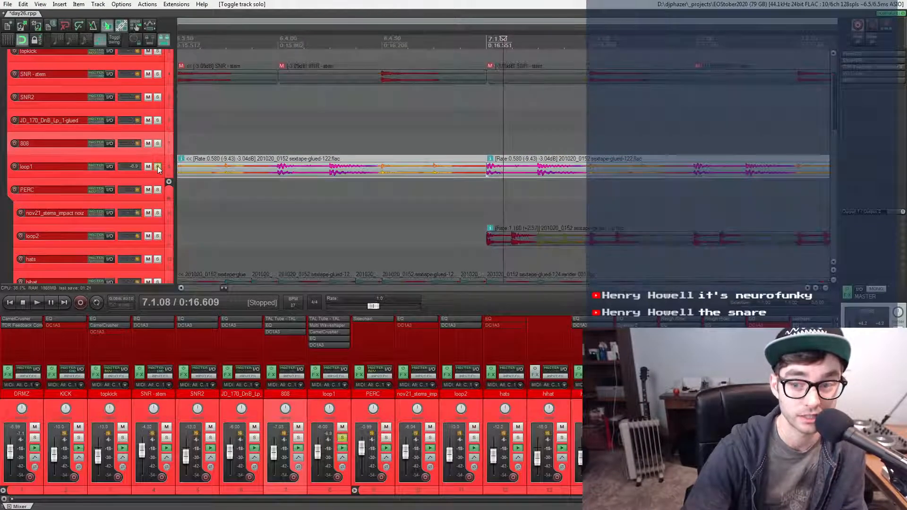
left_click(157, 237)
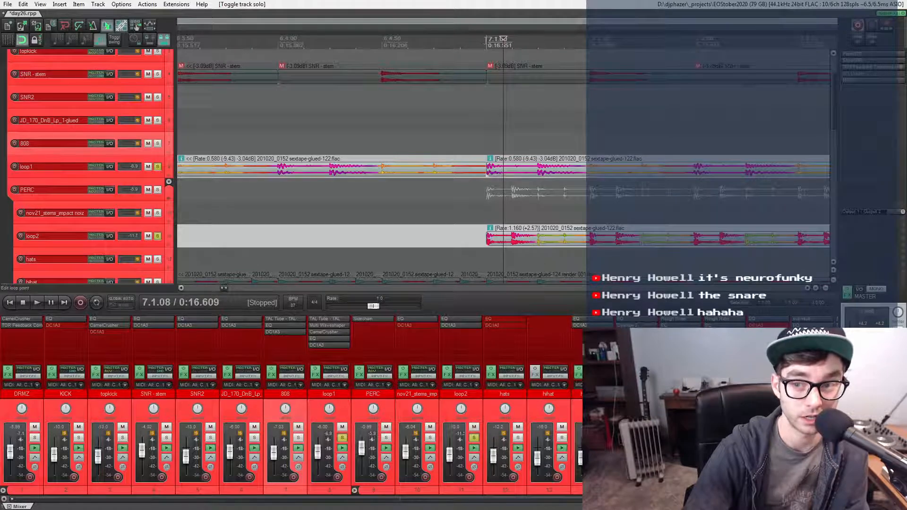
- Play both loops from bar 7, unsolo loop1 during playback to hear loop2 alone, and stop
key("space")
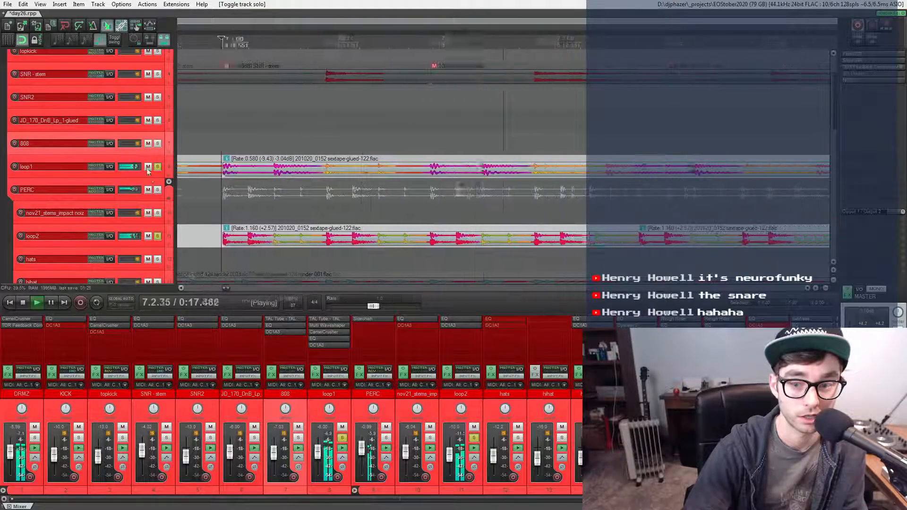
left_click(158, 167)
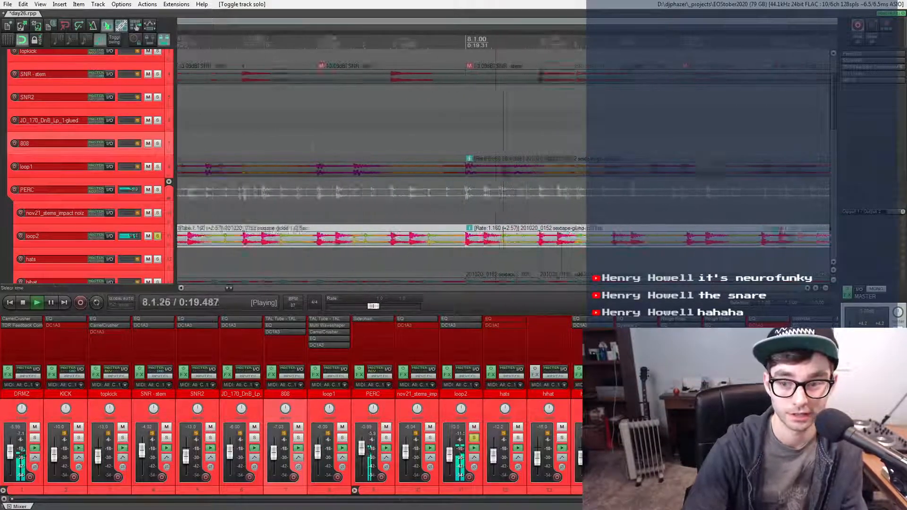
scroll(312, 149, "down", 5)
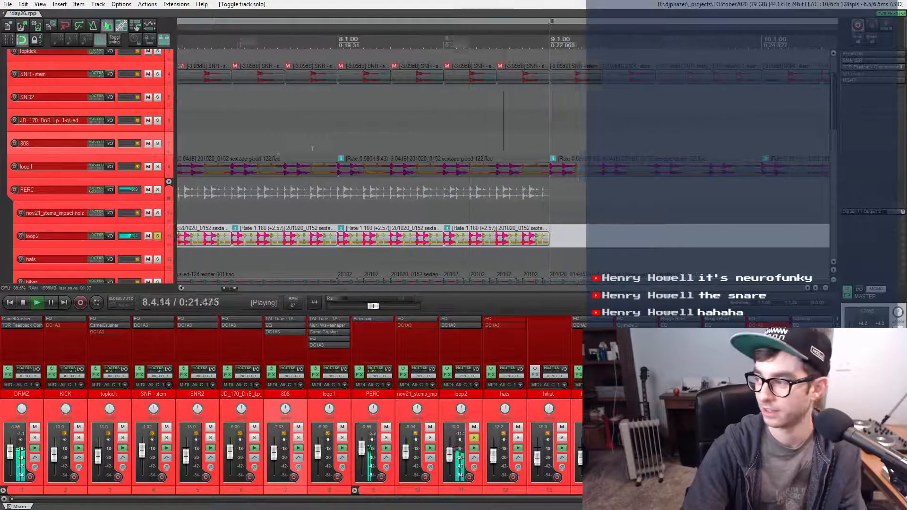
key("space")
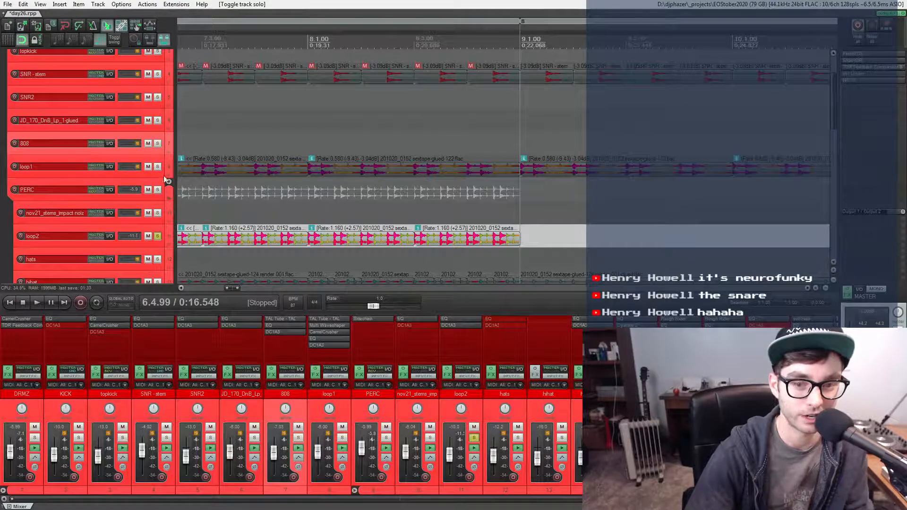
- Solo loop1 again, compare its waveform with loop2's, and remove loop2's solo
left_click(158, 166)
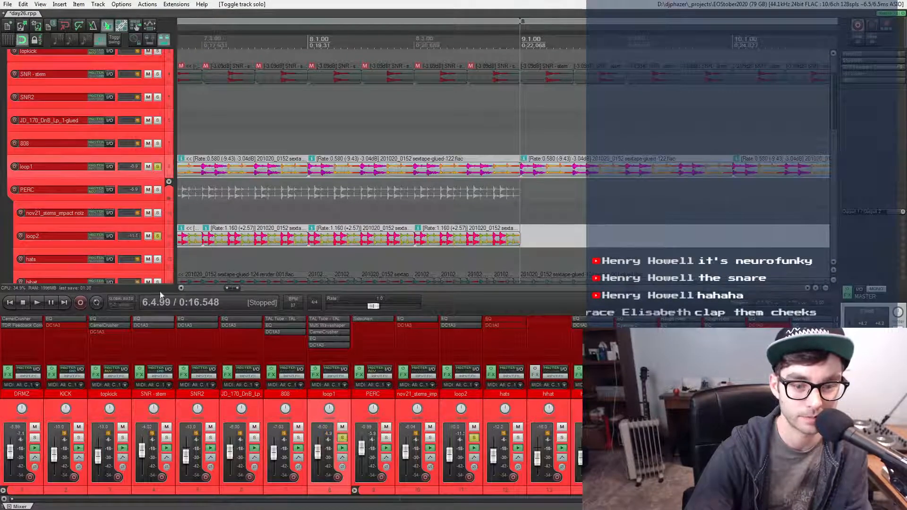
scroll(216, 184, "up", 3)
scroll(216, 184, "left", 3)
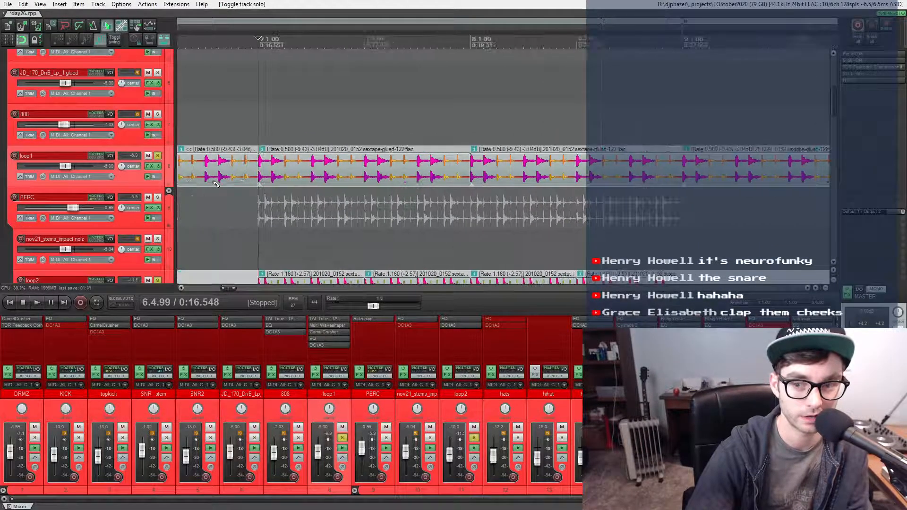
scroll(215, 184, "down", 2)
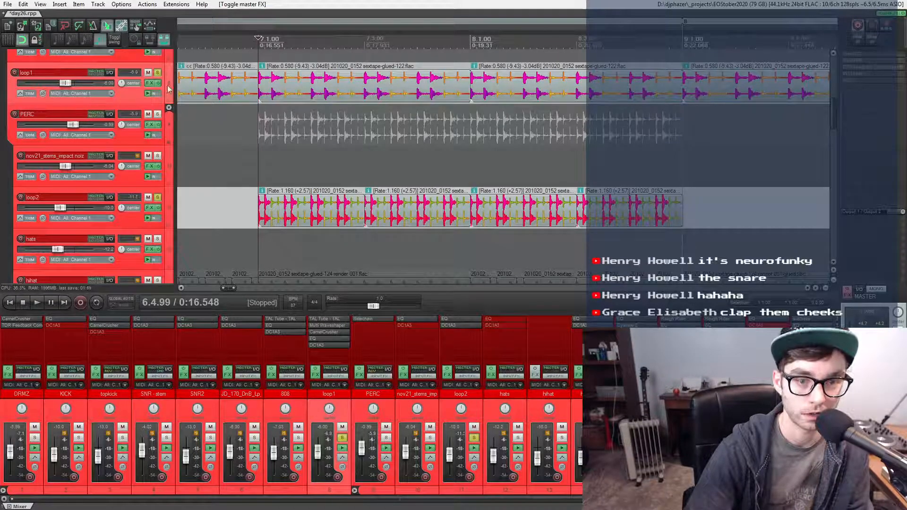
left_click(156, 198)
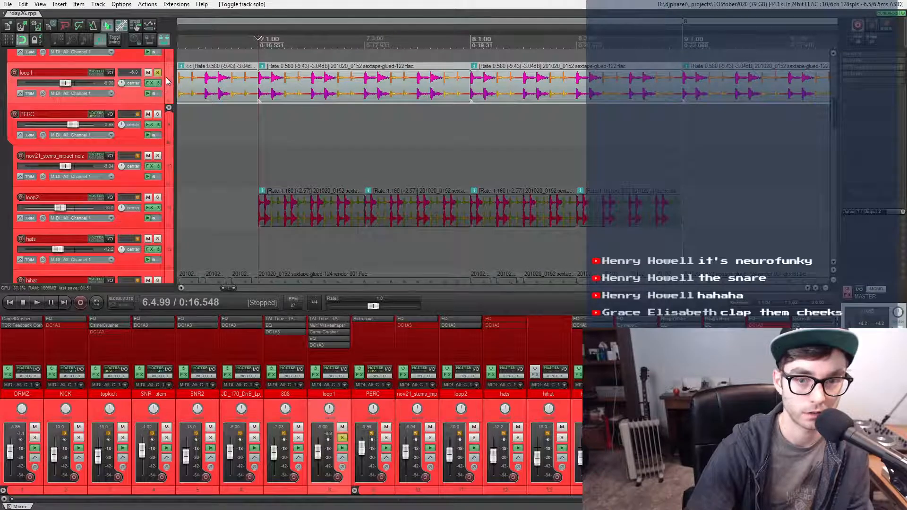
- Open the loop1 track's FX chain, view the TAL-Tube plug-in and close the plug-in's own window
scroll(211, 88, "up", 2)
scroll(284, 124, "up", 3)
scroll(284, 123, "down", 1)
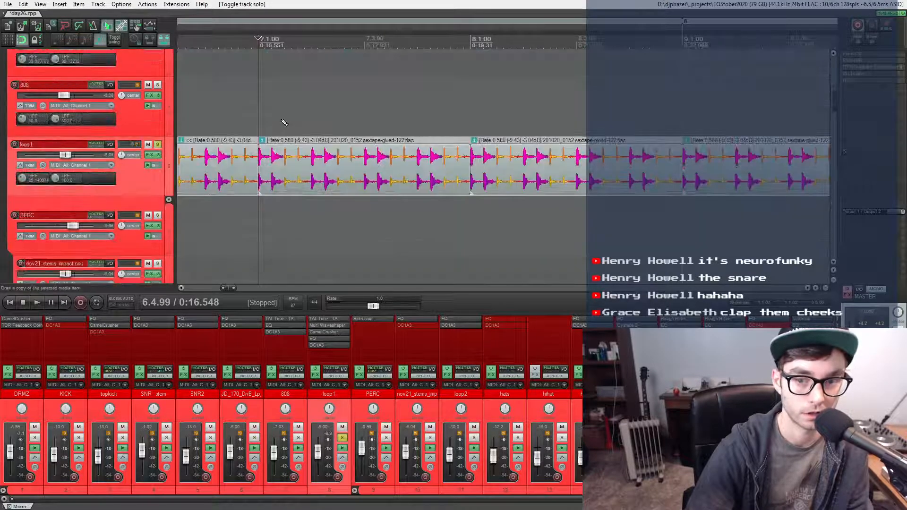
left_click(150, 155)
left_click(50, 53)
double_click(50, 53)
left_click_drag(53, 32, 53, 115)
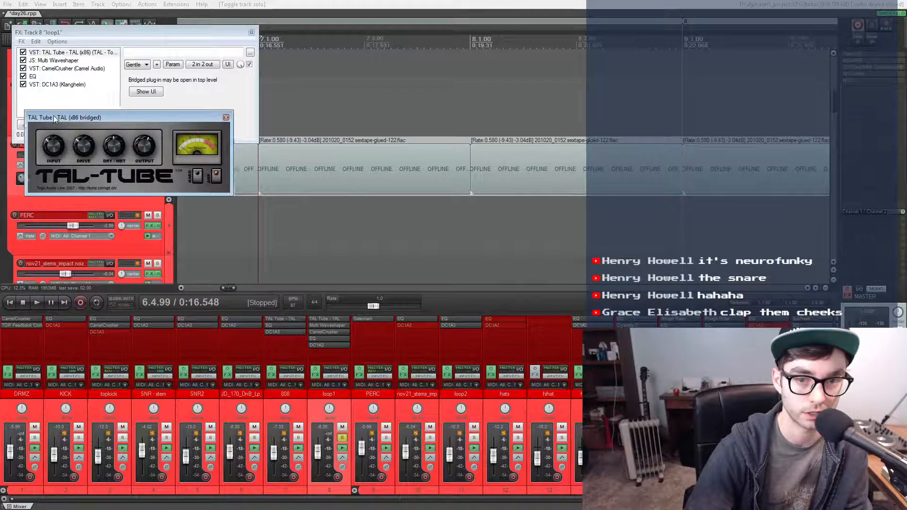
left_click(222, 117)
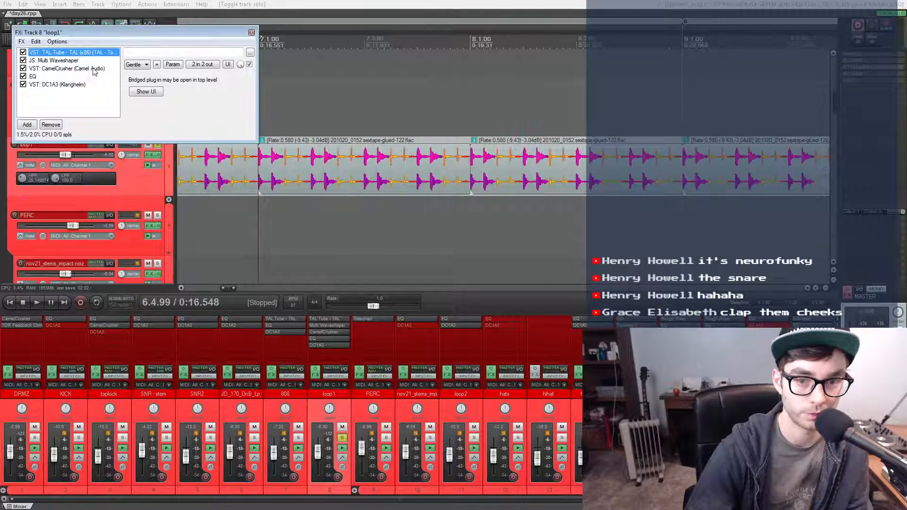
- View the Multi Waveshaper settings in loop1's FX chain and bypass every effect in the chain
left_click(51, 61)
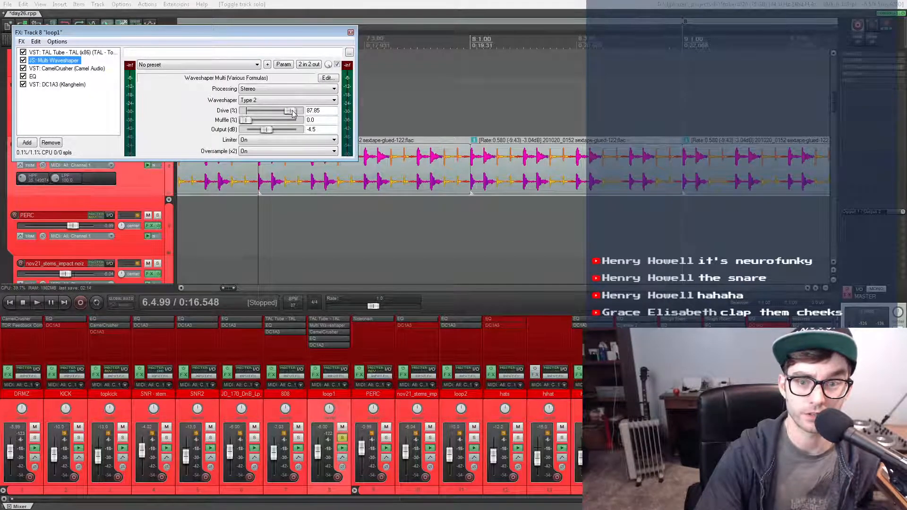
left_click(23, 84)
left_click(23, 76)
left_click(22, 68)
left_click_drag(32, 34, 31, 145)
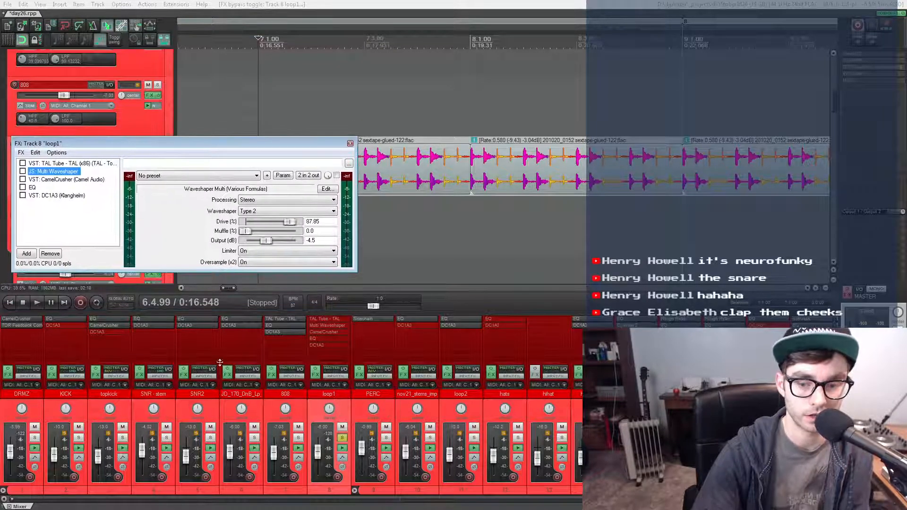
- Look at the CamelCrusher and TDR Feedback Compressor effects on the DRMZ folder track, closing each one
left_click(16, 321)
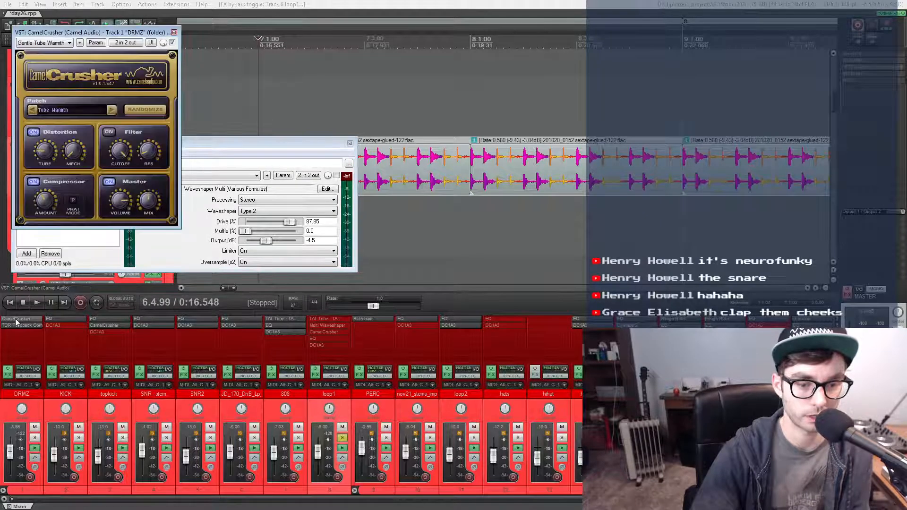
left_click(16, 322)
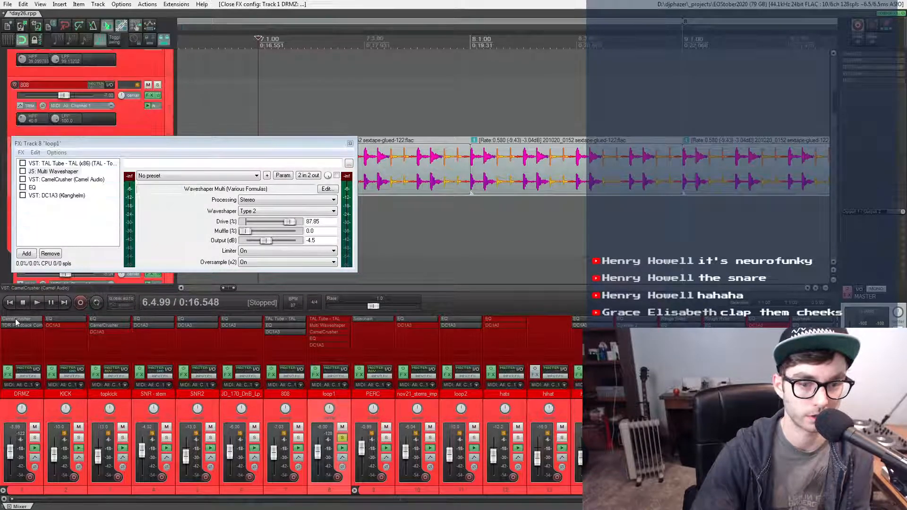
left_click(15, 324)
left_click(15, 325)
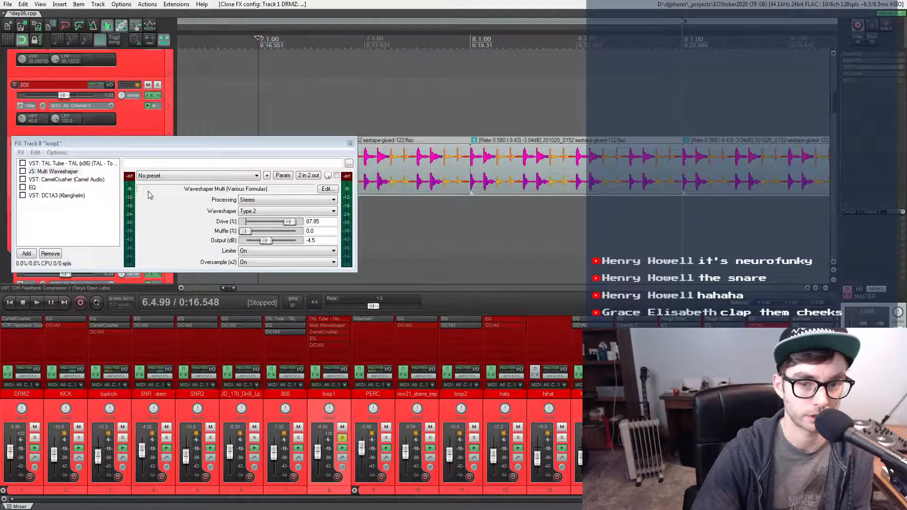
- Play loop1 with its effects bypassed, re-enable TAL-Tube and Multi Waveshaper during playback, and stop
left_click_drag(131, 147, 130, 230)
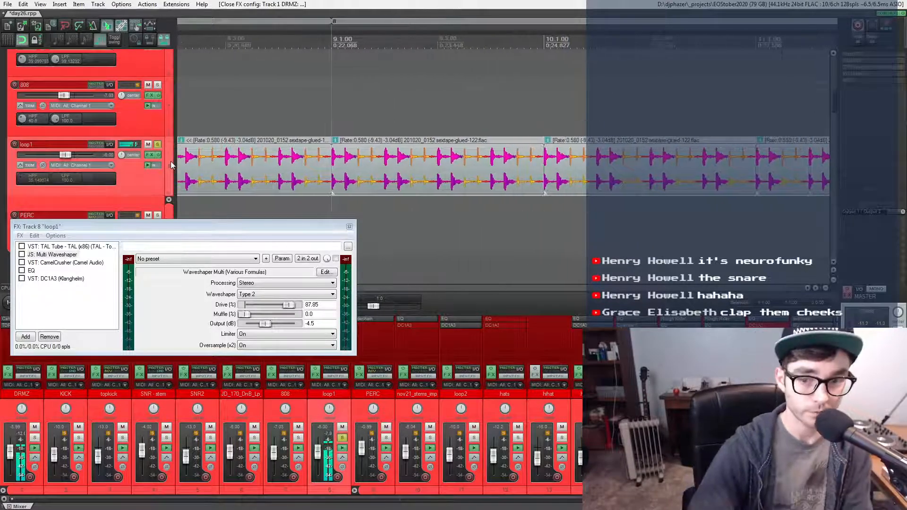
left_click(21, 246)
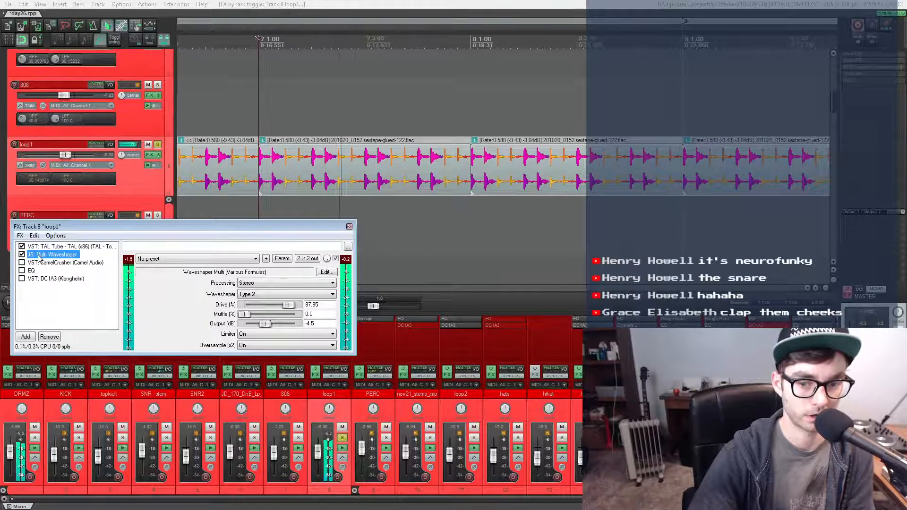
key("space")
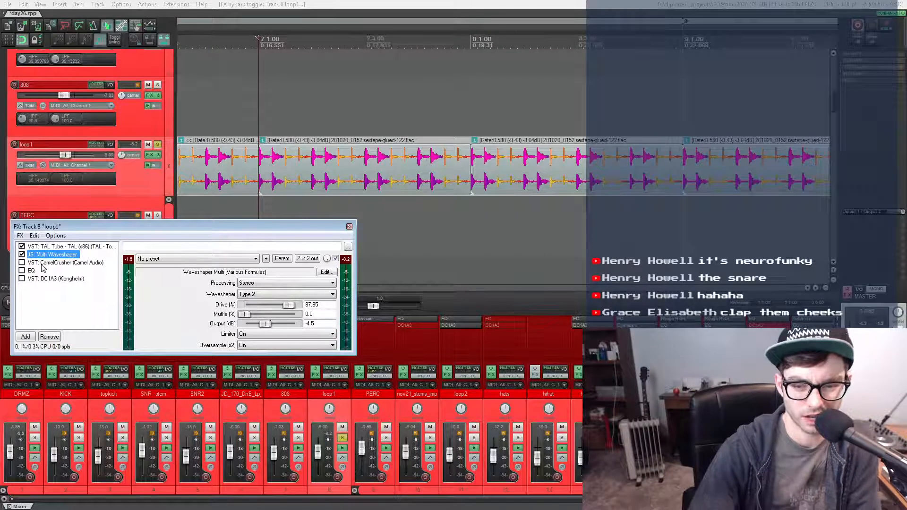
- View the CamelCrusher and EQ settings in loop1's FX chain and re-enable both effects
left_click(42, 264)
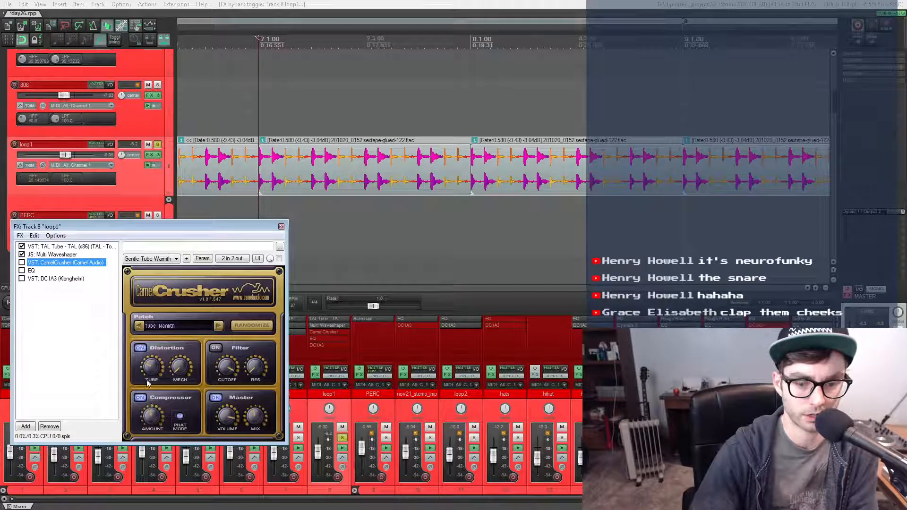
left_click(22, 263)
left_click(32, 271)
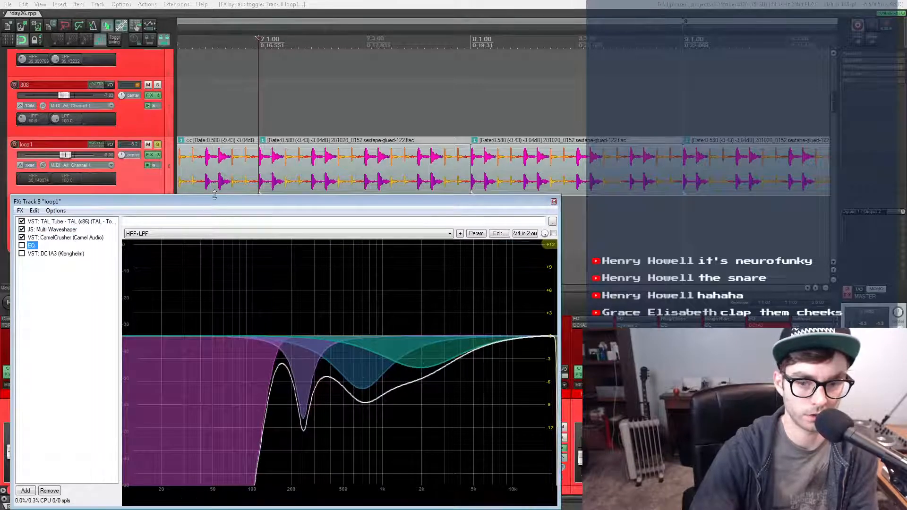
left_click_drag(214, 206, 208, 163)
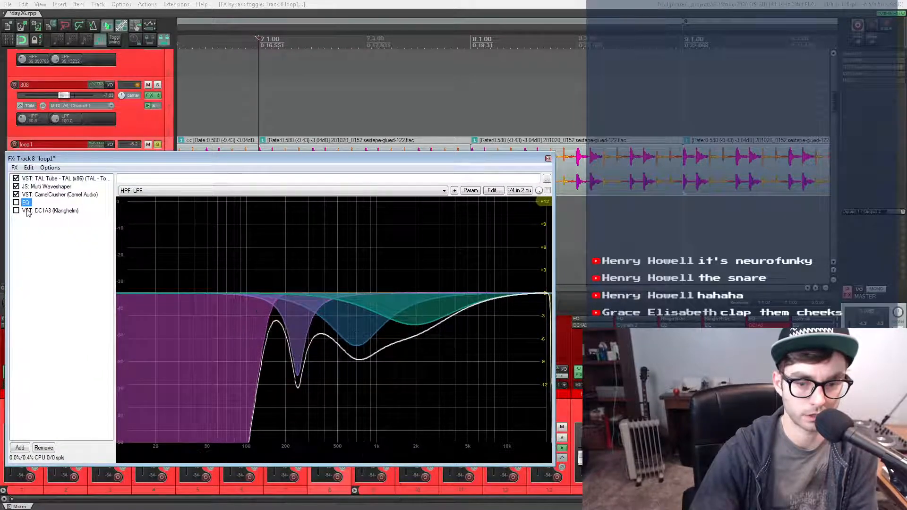
mouse_move(270, 322)
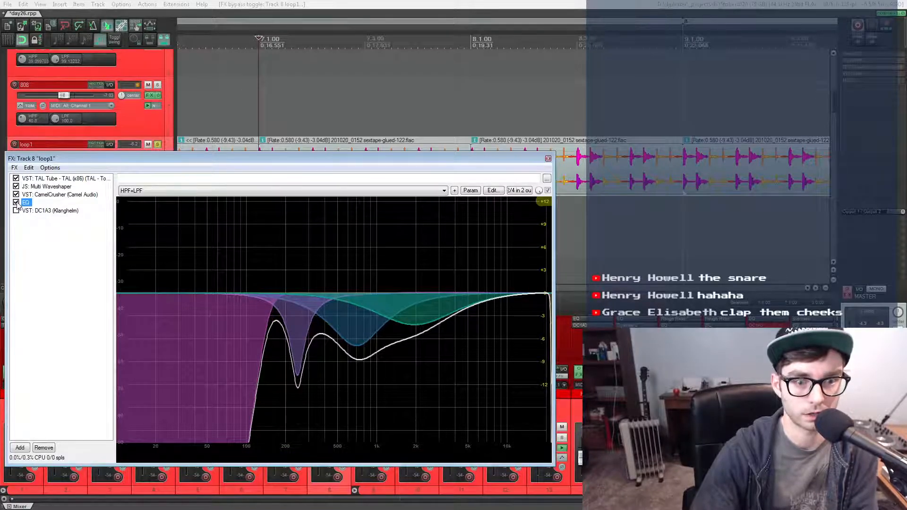
- Start playback of loop1, view and re-enable its DC1A3 compressor, and close the FX chain
key("space")
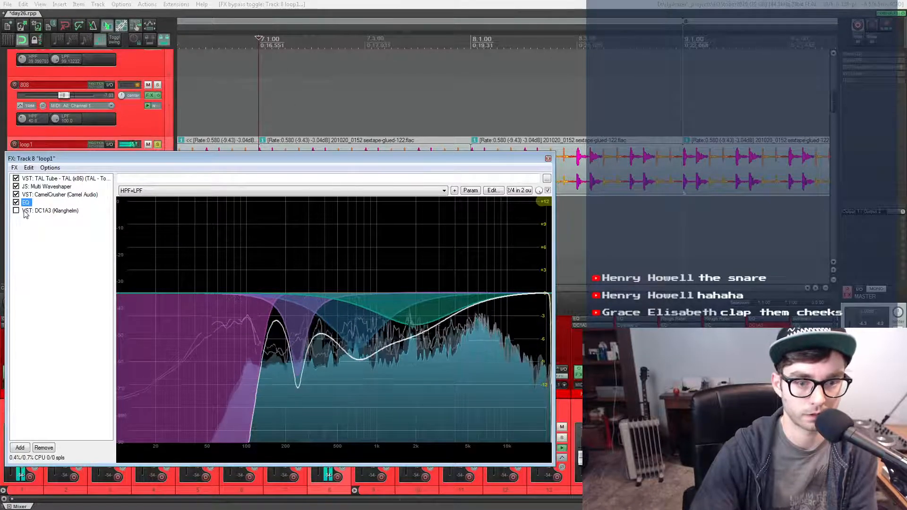
left_click(25, 211)
left_click(17, 211)
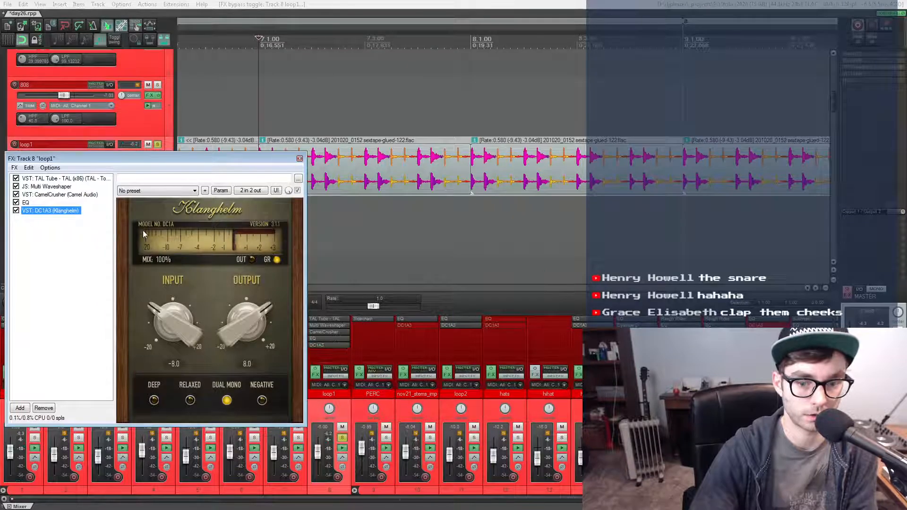
left_click(299, 158)
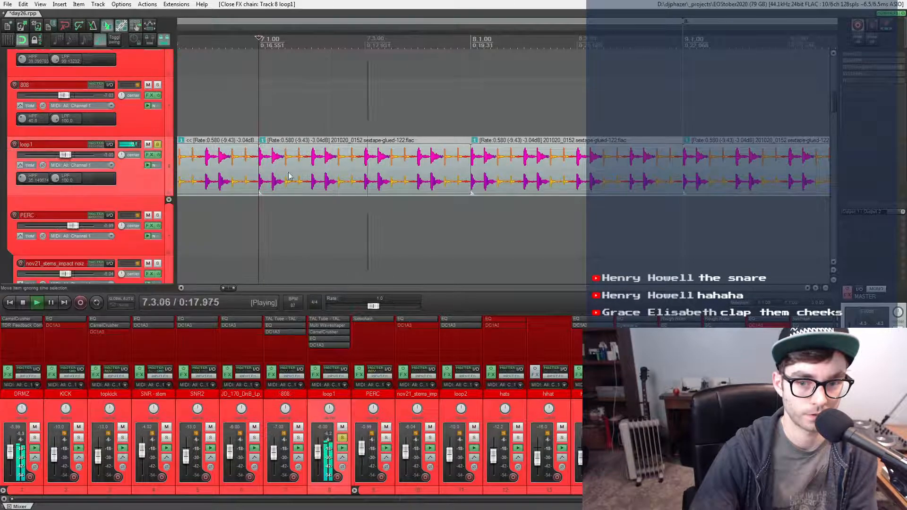
- Stop playback, switch the solo from loop1 to loop2, and play loop2 briefly from bar 7
scroll(298, 172, "down", 5)
scroll(255, 164, "down", 3)
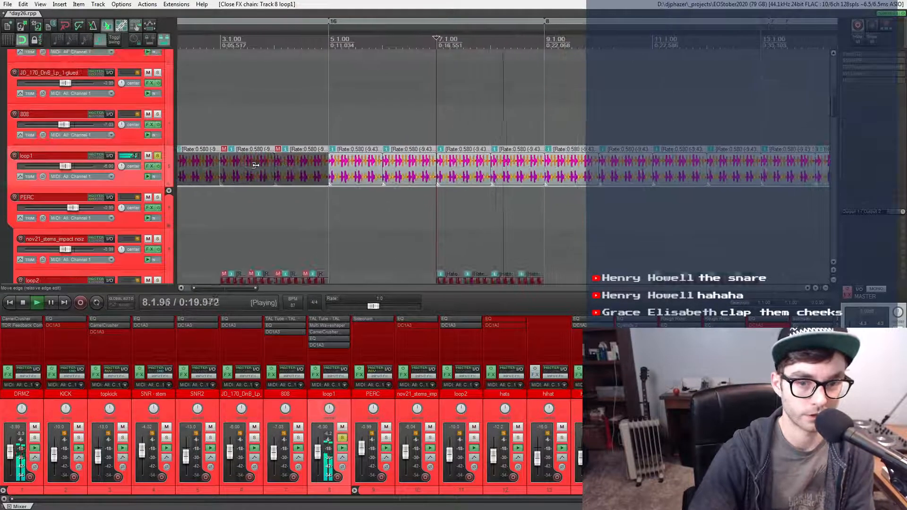
scroll(255, 165, "down", 2)
key("space")
left_click(157, 72)
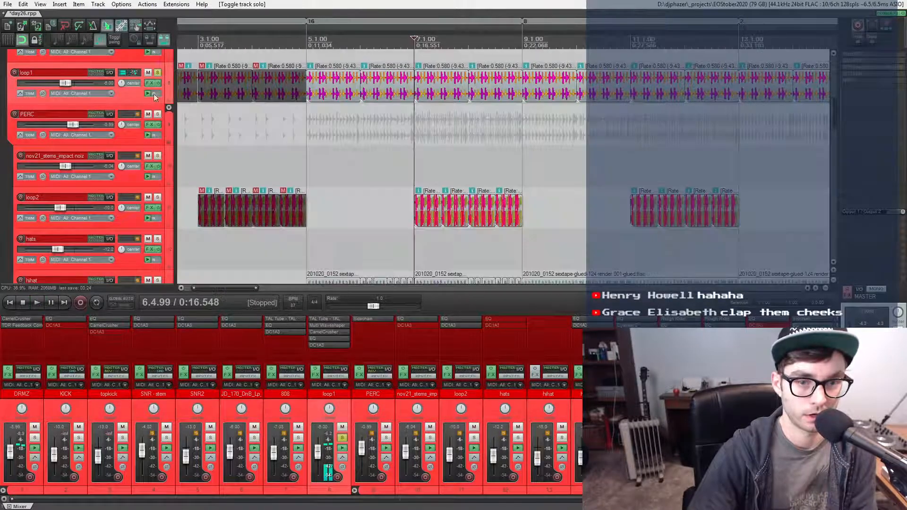
left_click(158, 197)
key("space")
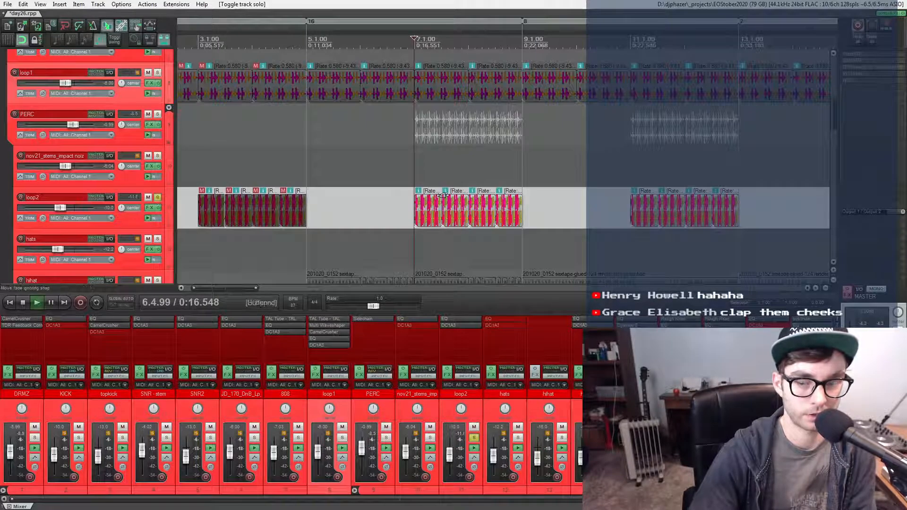
key("space")
- Look at the EQ and DC1A3 effects on the loop2 track, closing each one
left_click(455, 320)
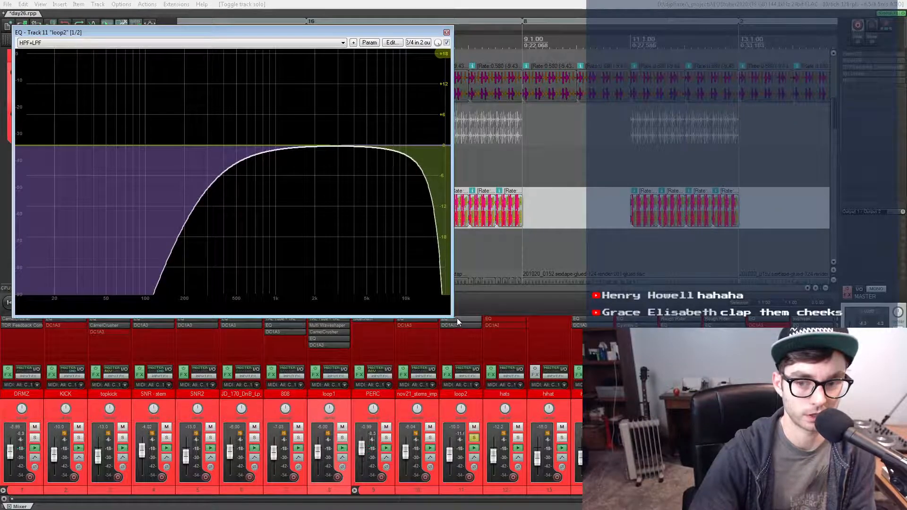
mouse_move(419, 176)
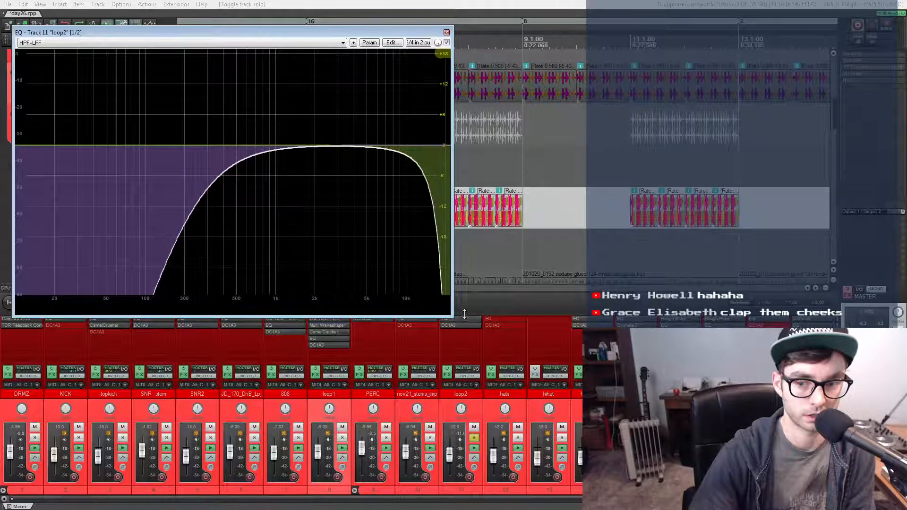
left_click(462, 318)
left_click(459, 324)
left_click(459, 324)
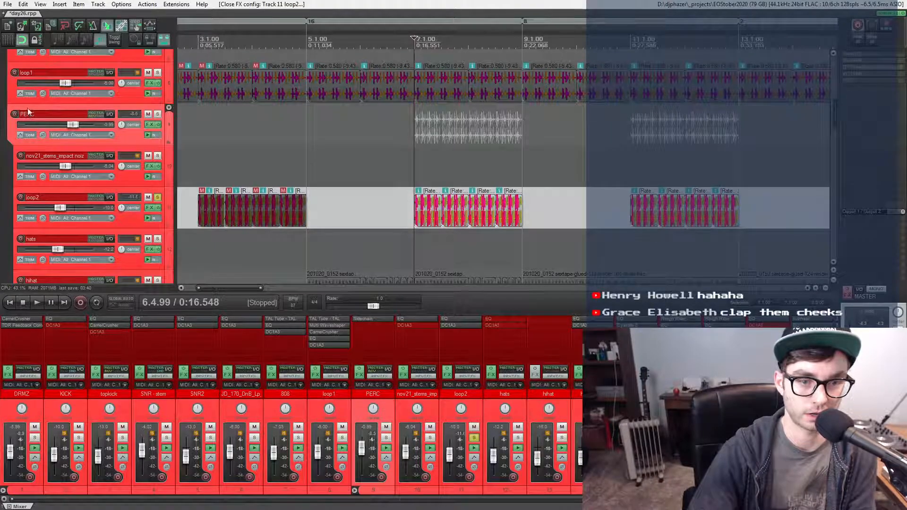
- Look at the PERC folder's KICK sidechain compressor and its track routing, and close both windows
left_click(359, 318)
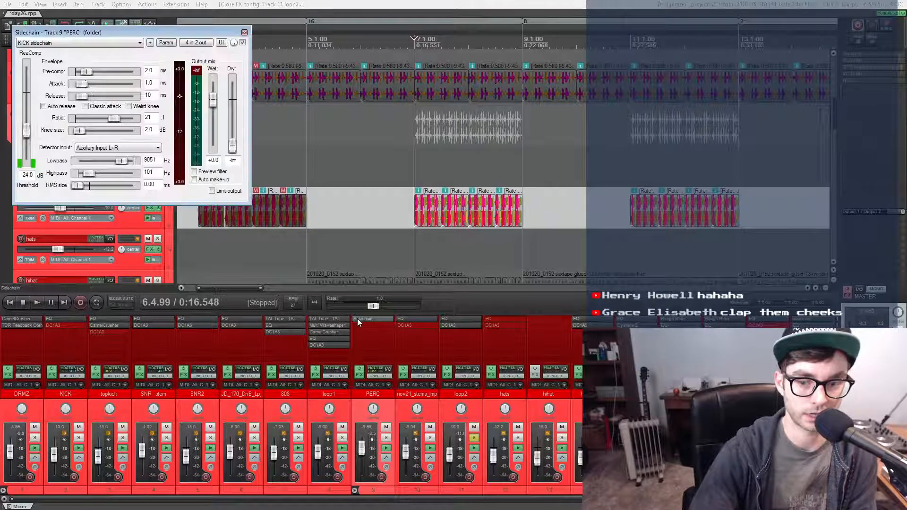
left_click(386, 369)
left_click_drag(455, 375, 263, 326)
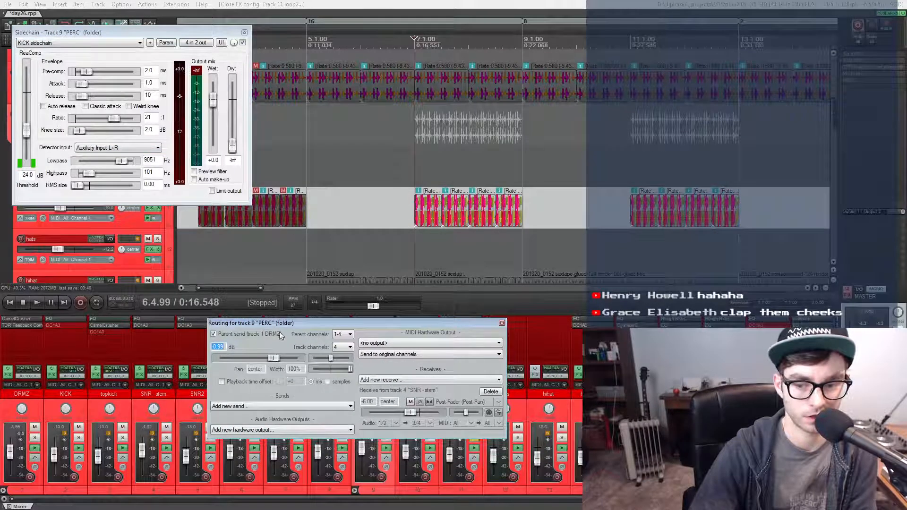
left_click(502, 323)
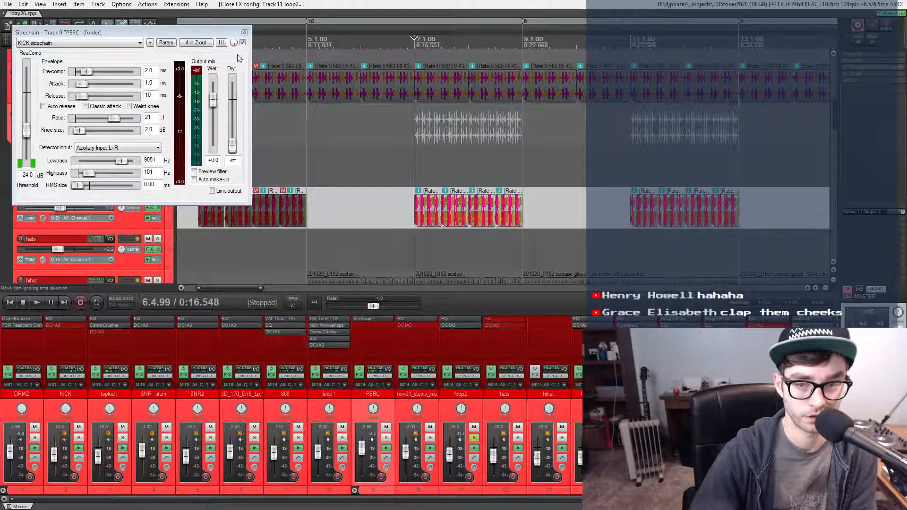
left_click(245, 33)
- Solo the PERC folder instead of loop2 and play it briefly from bar 5
left_click(158, 114)
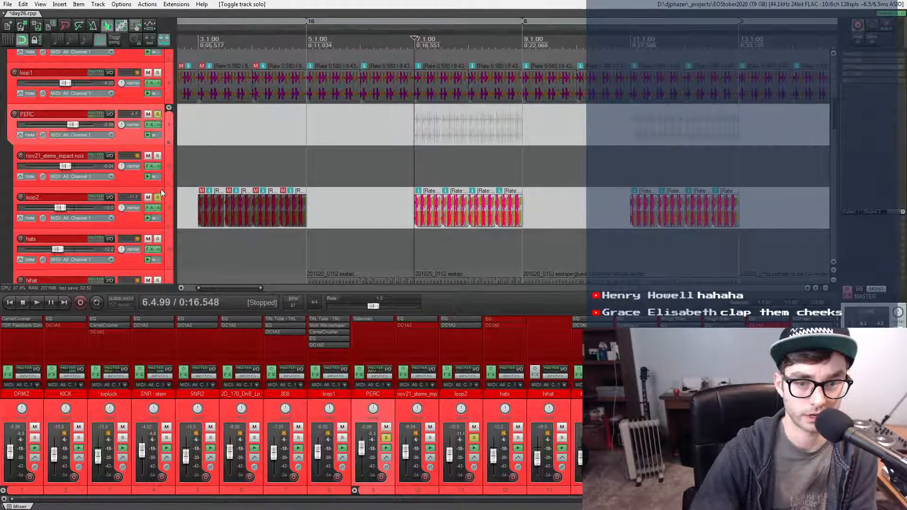
left_click(157, 197)
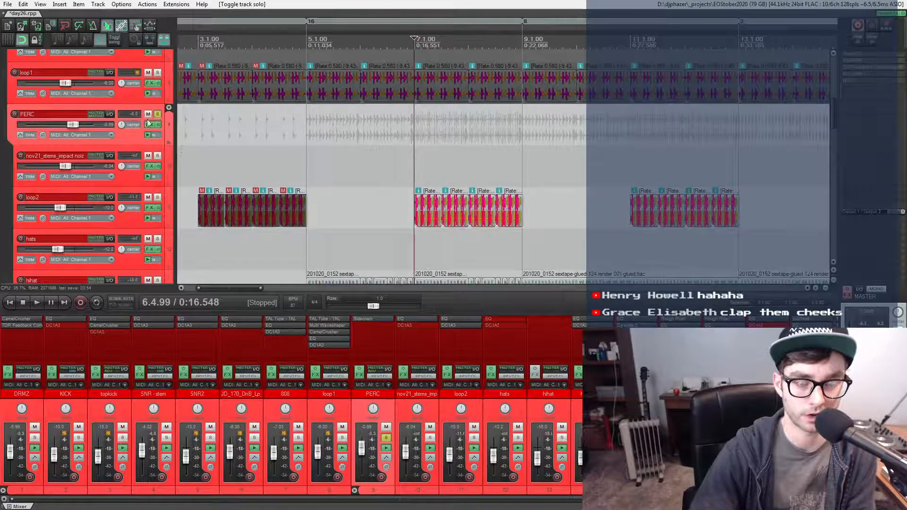
scroll(321, 155, "down", 3)
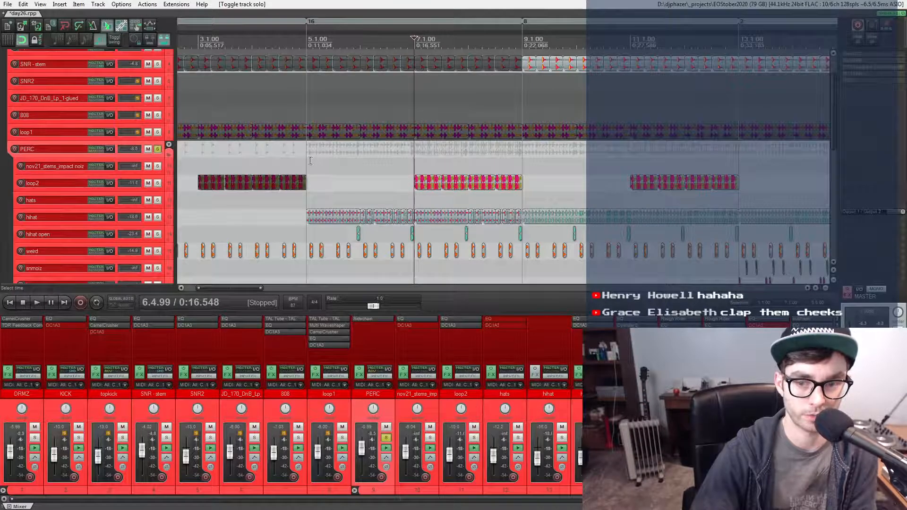
left_click(307, 163)
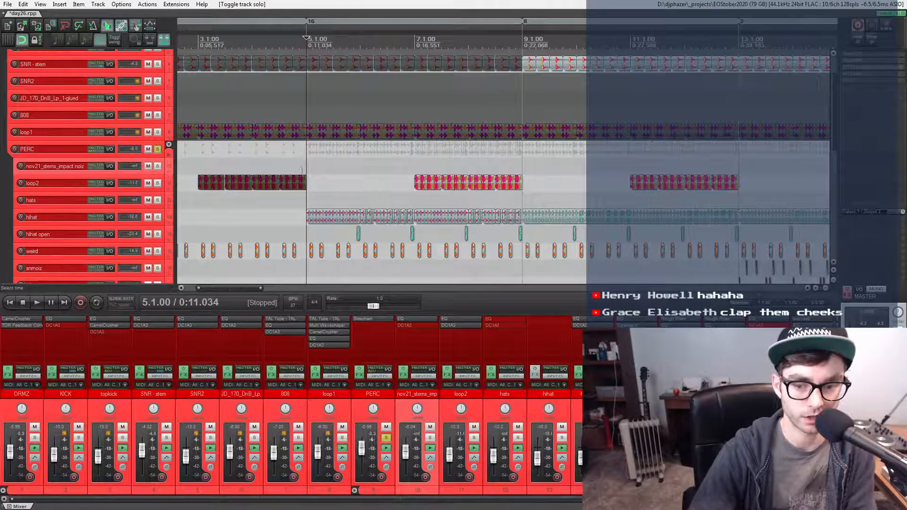
key("space")
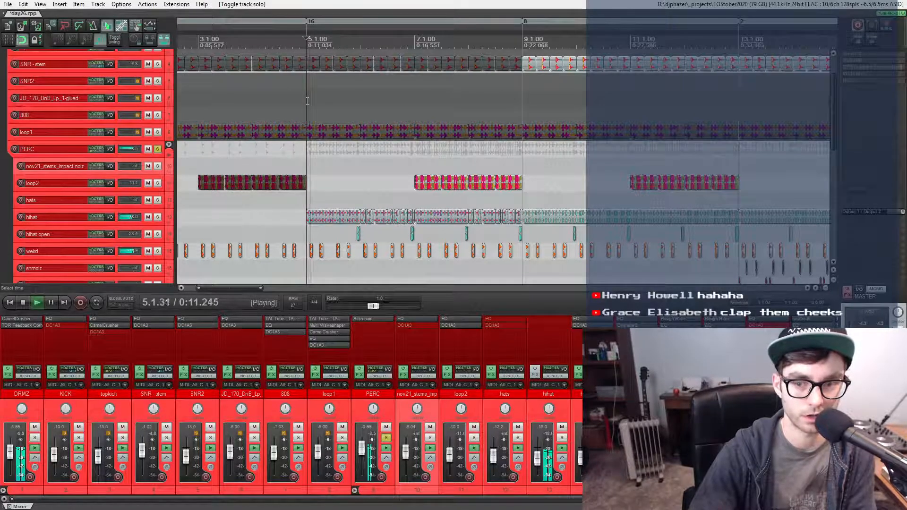
key("space")
- Solo the weird track, return to the project start, and examine its first samples up close
scroll(328, 180, "down", 2)
scroll(328, 180, "up", 2)
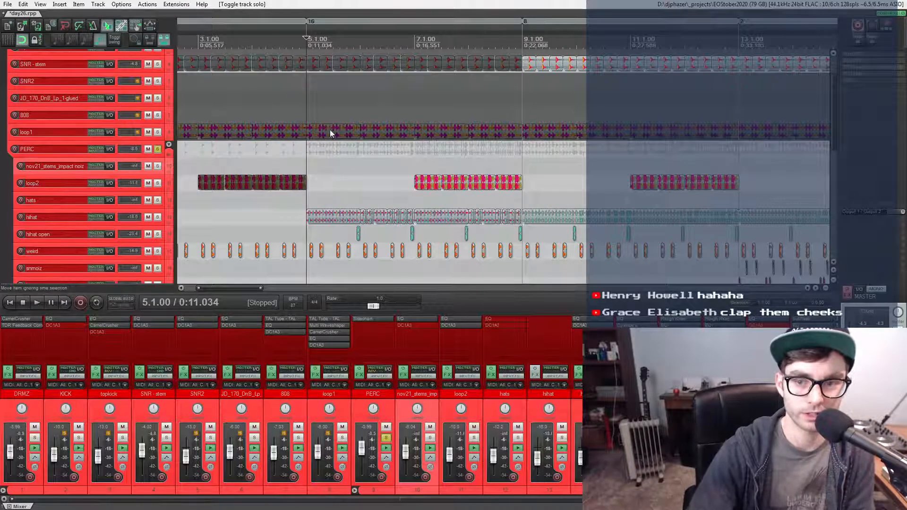
scroll(349, 198, "down", 2)
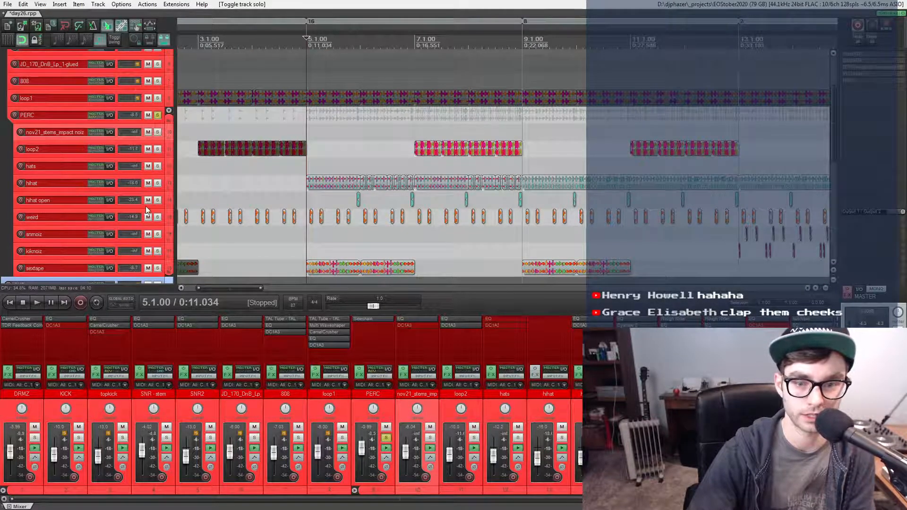
left_click(158, 216)
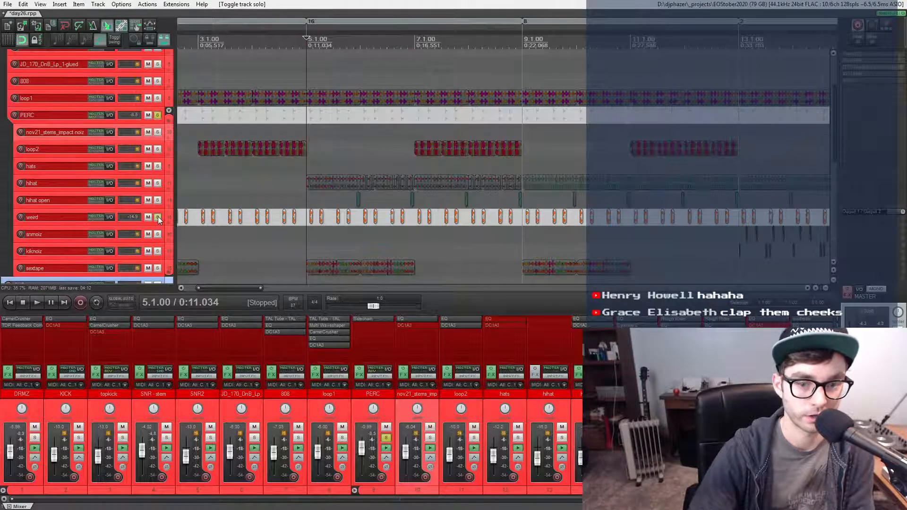
scroll(94, 245, "up", 3)
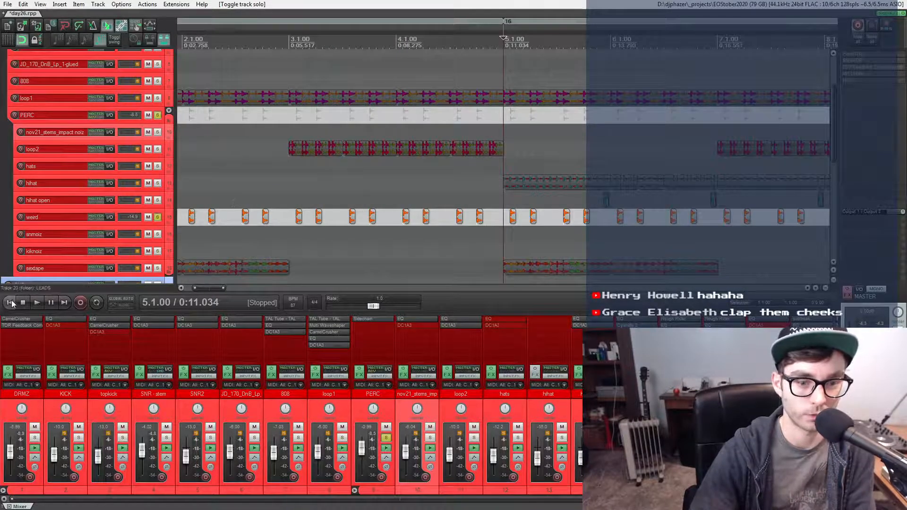
key("Home")
scroll(246, 201, "up", 5)
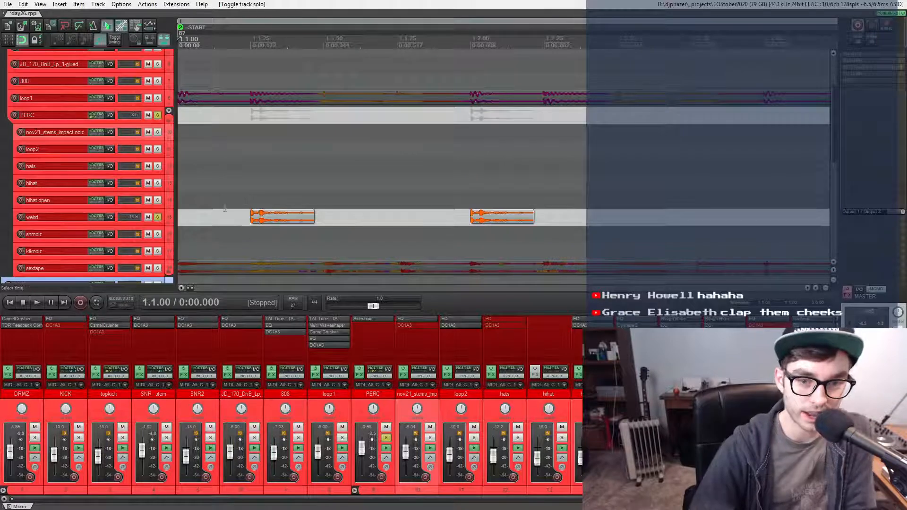
scroll(228, 203, "up", 3)
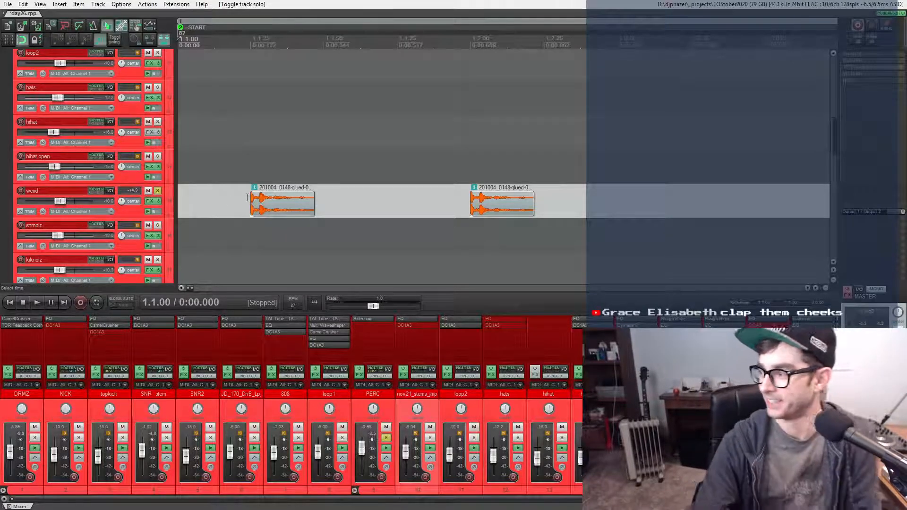
- Play the soloed weird track from the project start, stop, and look at its first samples up close
key("space")
scroll(238, 184, "down", 4)
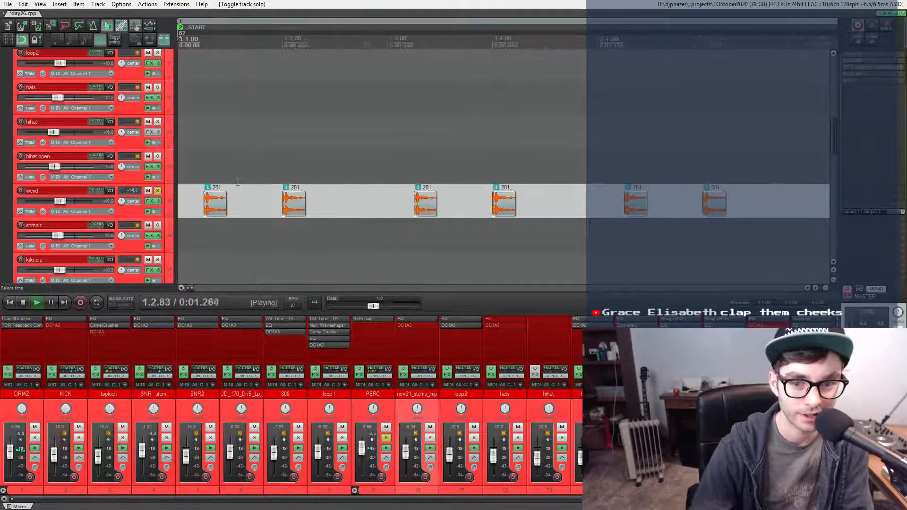
key("space")
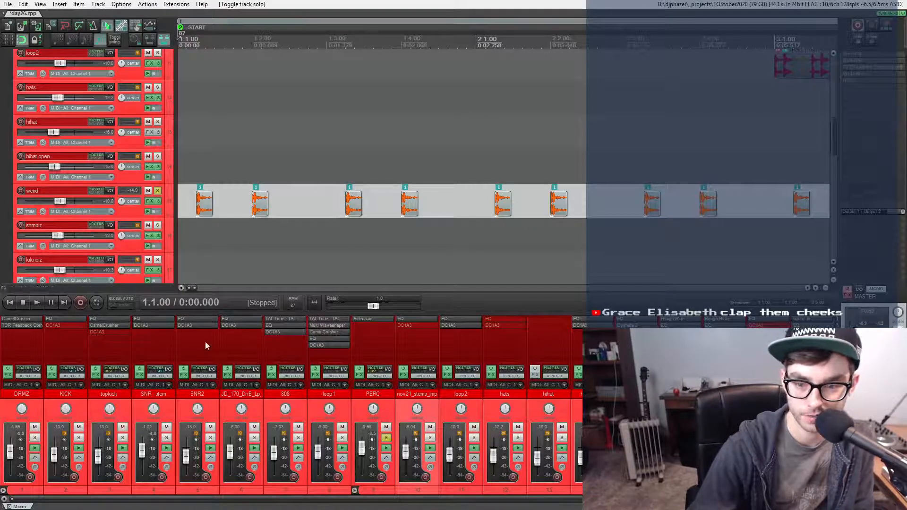
scroll(225, 188, "up", 5)
scroll(226, 188, "up", 5)
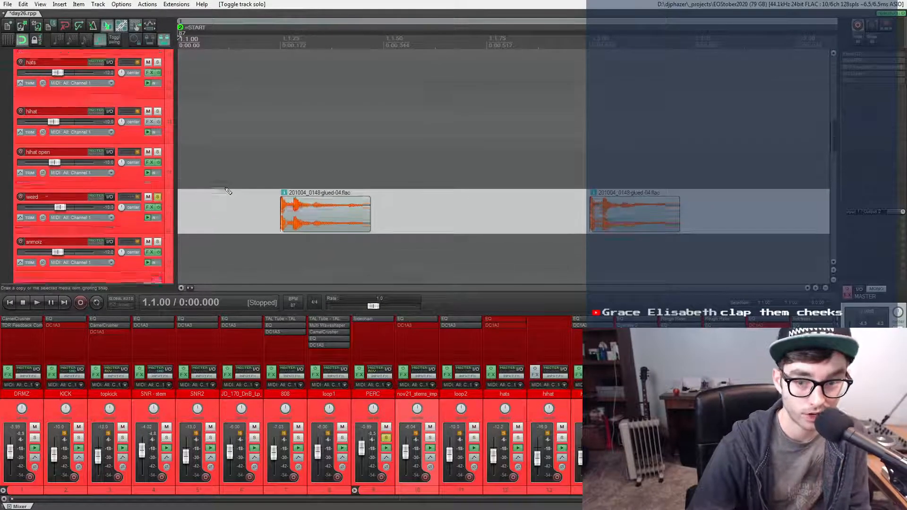
scroll(226, 188, "down", 2)
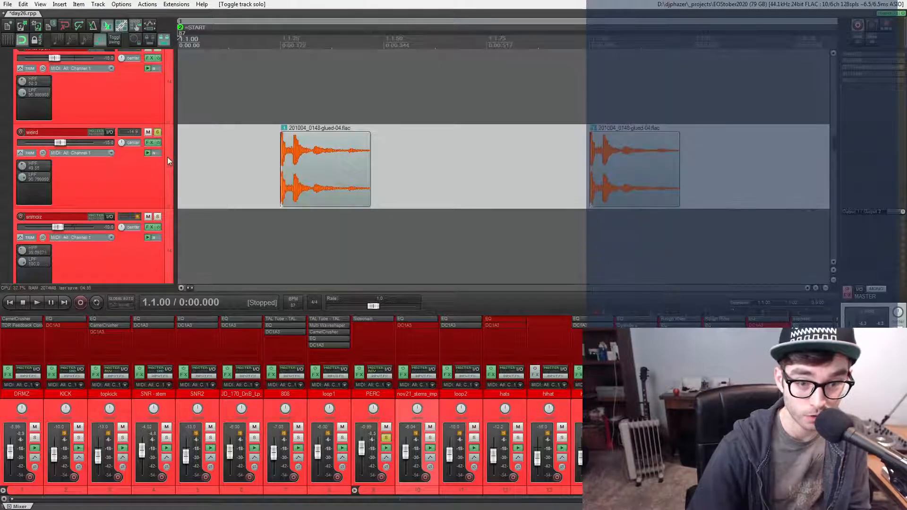
- Play the weird track briefly again and look over how its samples repeat across the first bars
key("space")
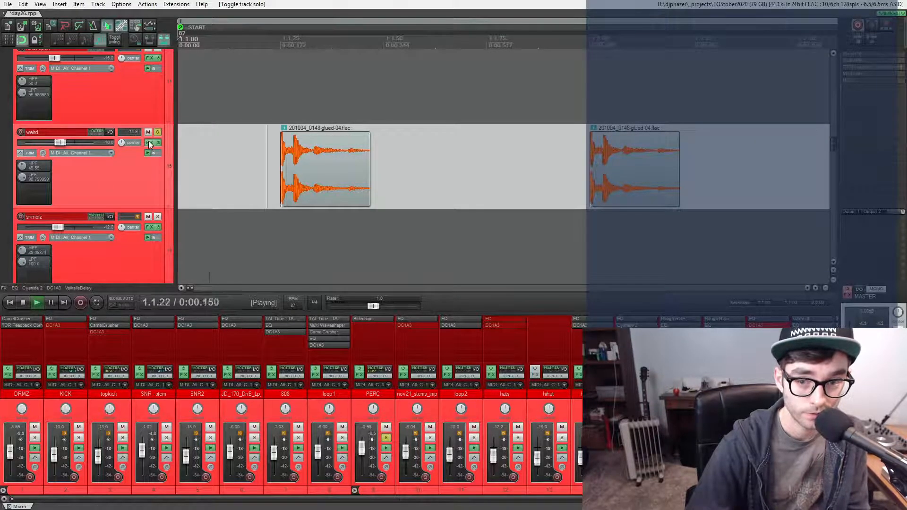
scroll(306, 135, "down", 8)
scroll(305, 139, "down", 5)
key("space")
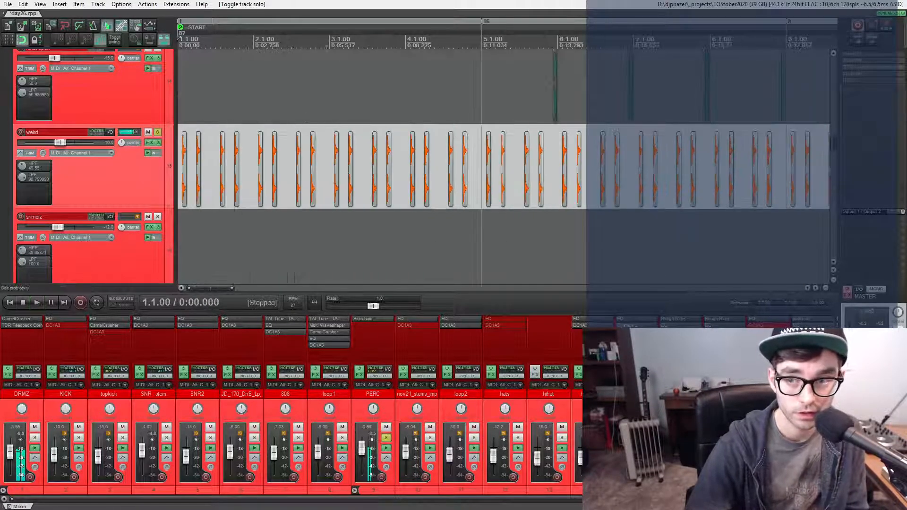
- Set the time selection from bar 1 to bar 5, and view the weird track's effects chain, closing it again
double_click(234, 21)
scroll(219, 136, "up", 4)
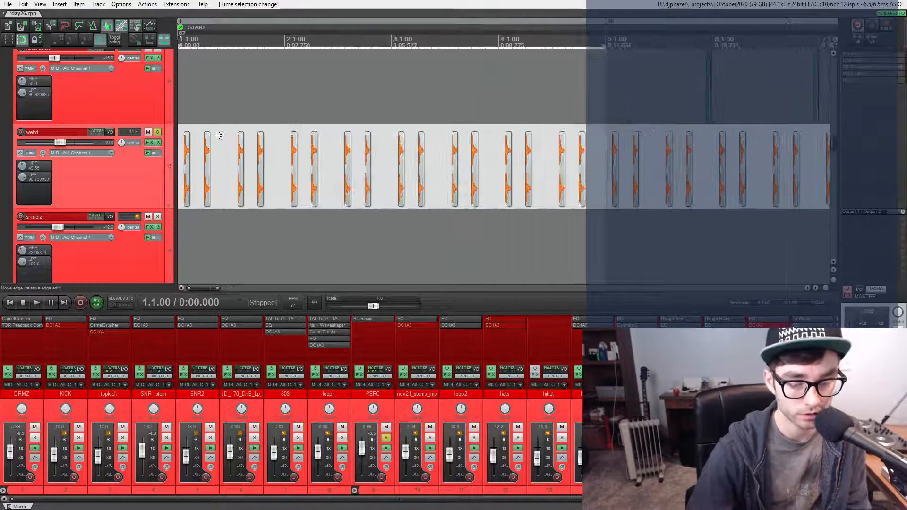
scroll(218, 136, "up", 2)
left_click(149, 143)
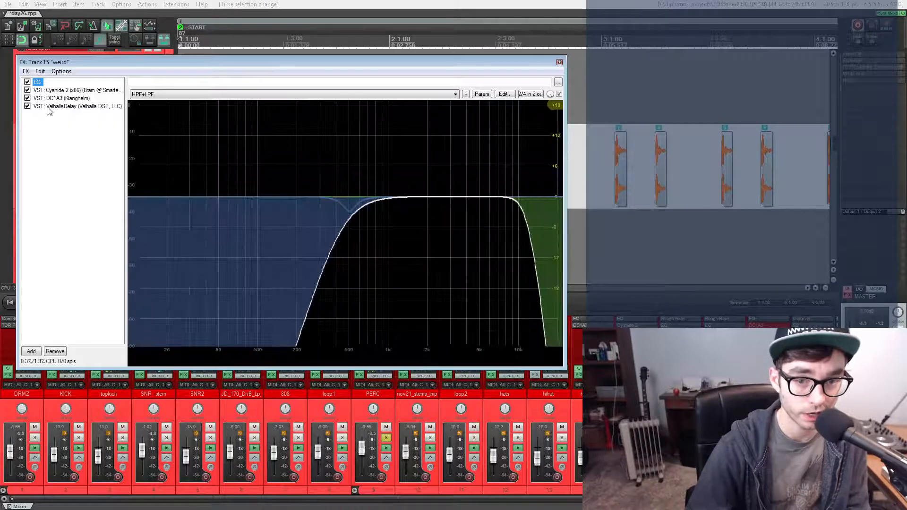
left_click(559, 62)
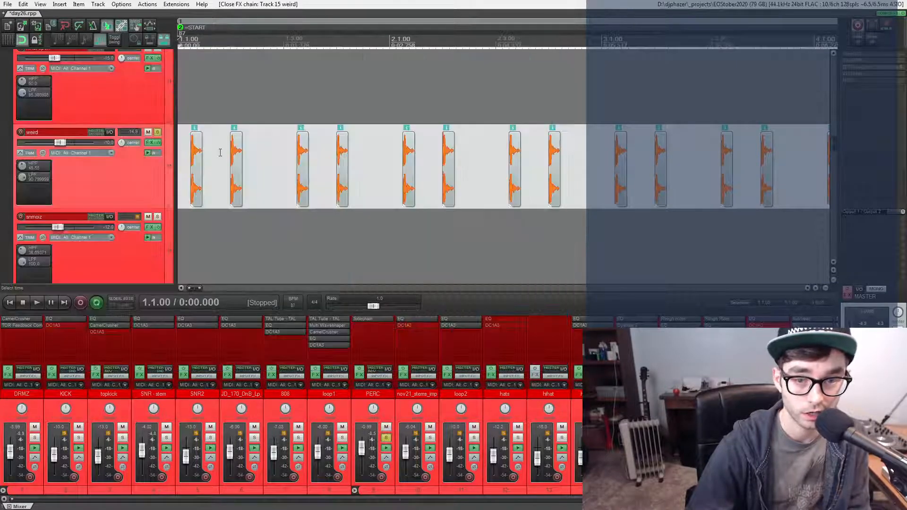
- Bypass all effects on the weird track and play the dry sound twice from the project start
left_click(158, 143)
key("space")
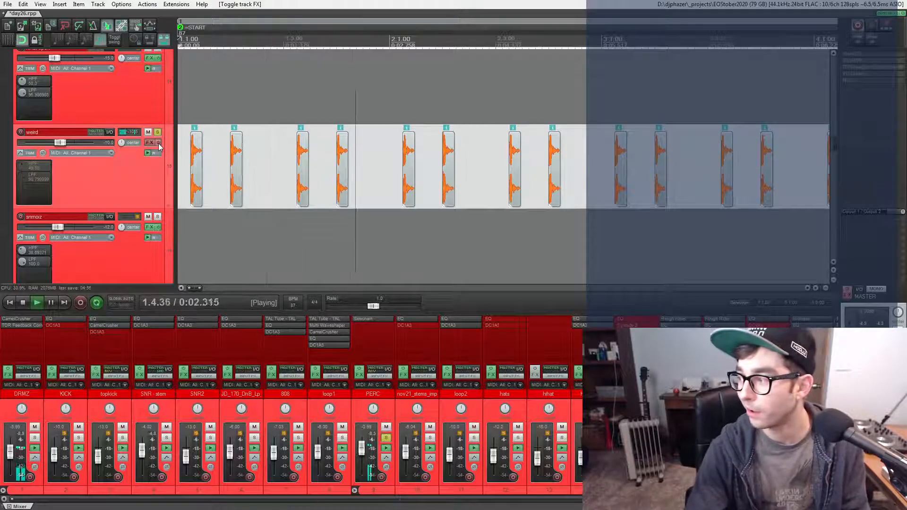
key("space")
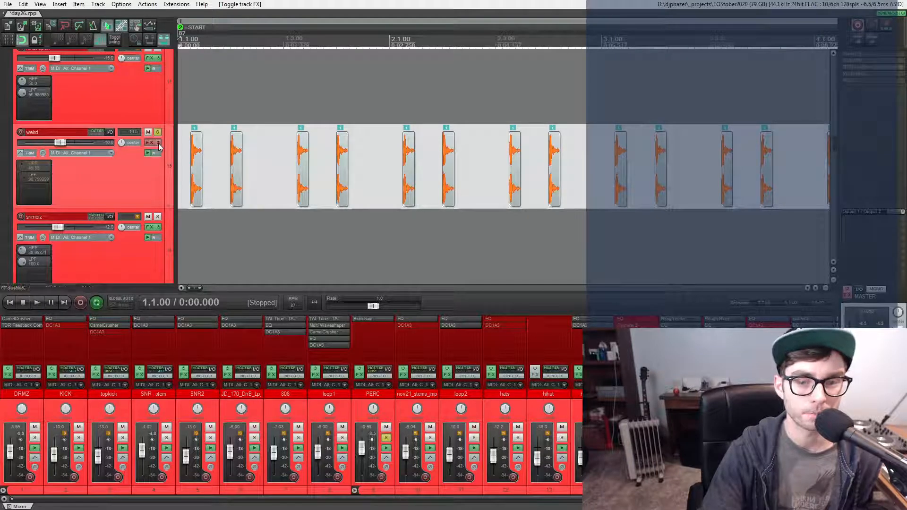
key("space")
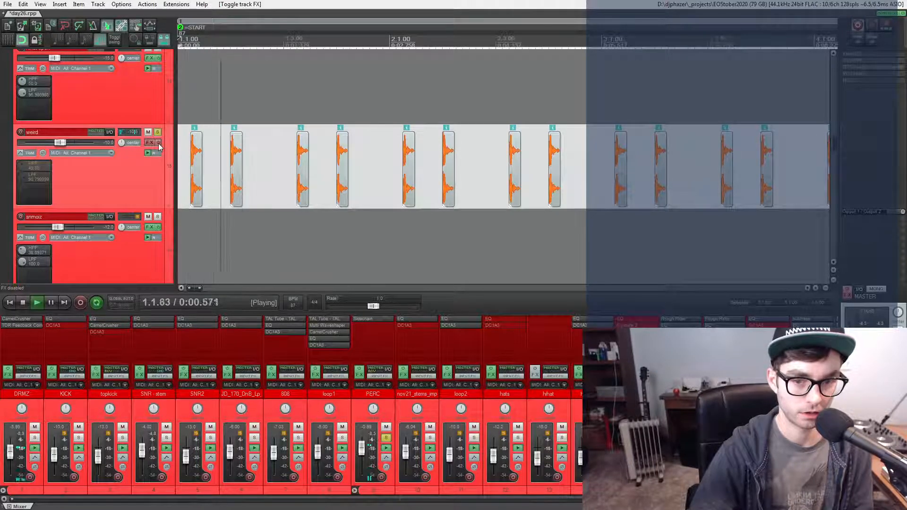
key("space")
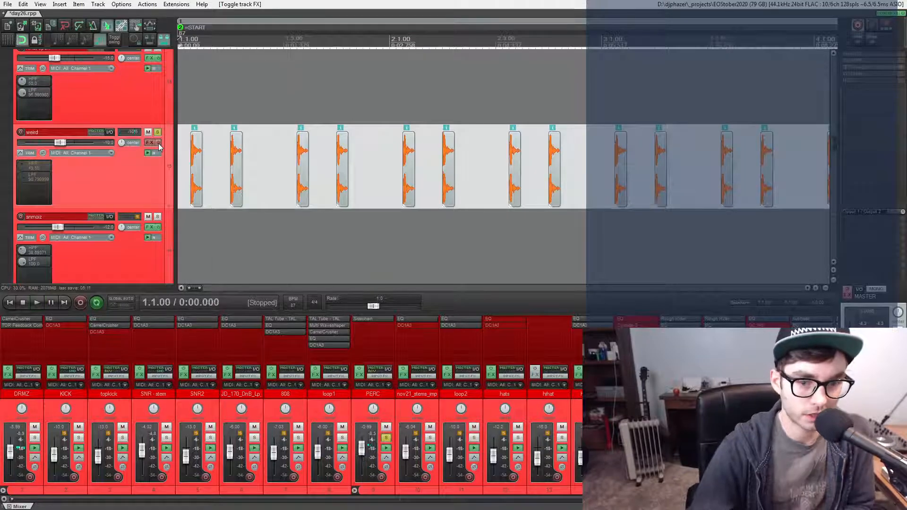
- Examine the first weird sample up close, return to the project start, and re-enable the track's effects
left_click(196, 153)
scroll(194, 154, "up", 4)
scroll(194, 154, "up", 2)
scroll(194, 154, "down", 6)
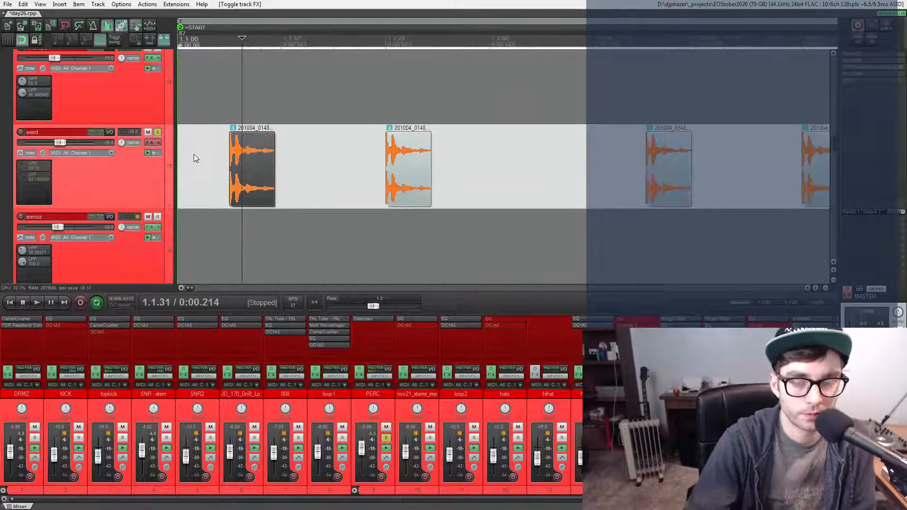
left_click(227, 166)
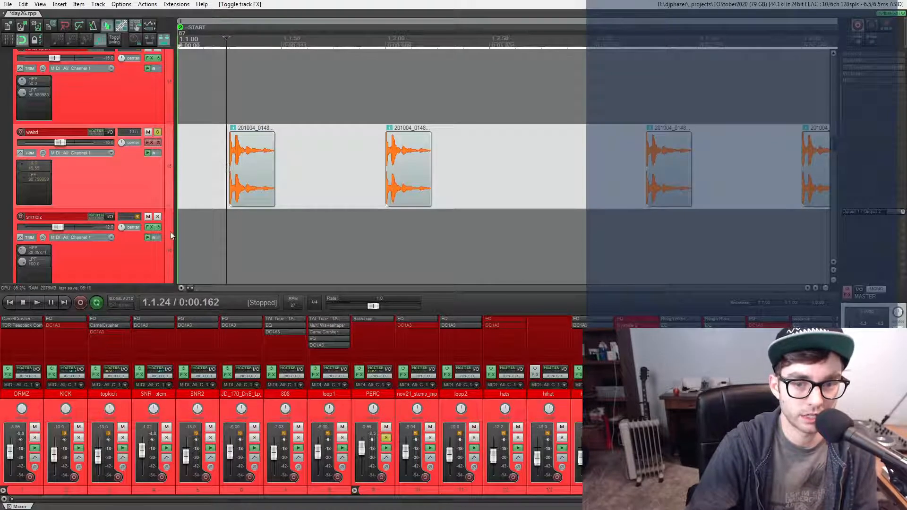
left_click(8, 305)
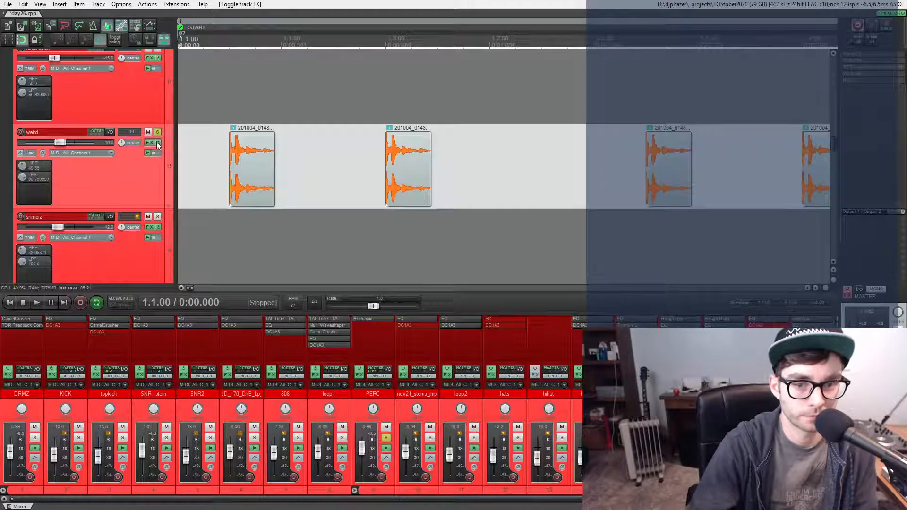
- Look at the weird track's EQ curve and its Cyanide 2 waveshaper settings
left_click(150, 142)
mouse_move(344, 211)
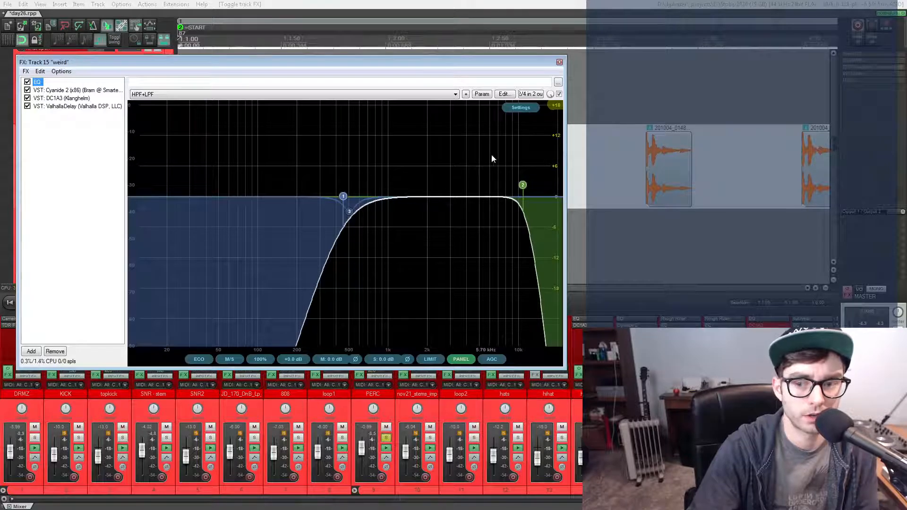
double_click(42, 91)
left_click_drag(135, 53, 124, 137)
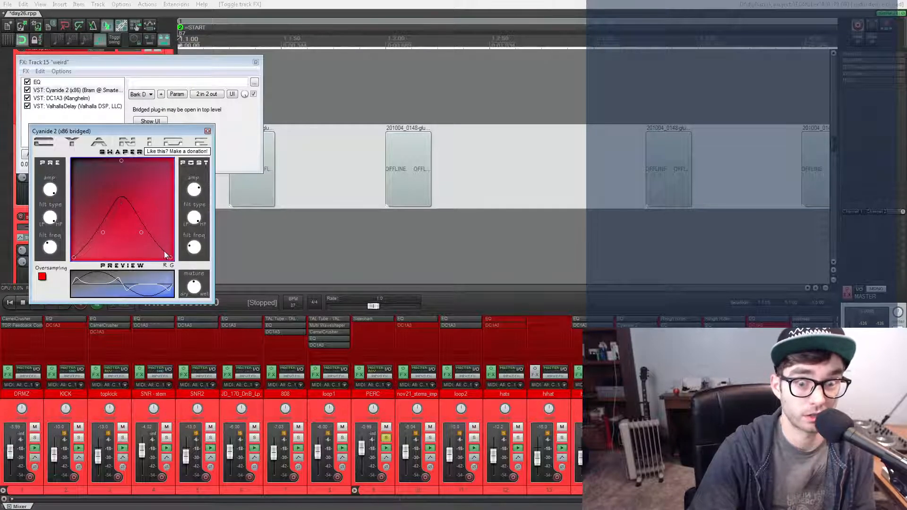
- Bypass DC1A3 and ValhallaDelay on the weird track and compare its playback with Cyanide 2 on and off
left_click(28, 99)
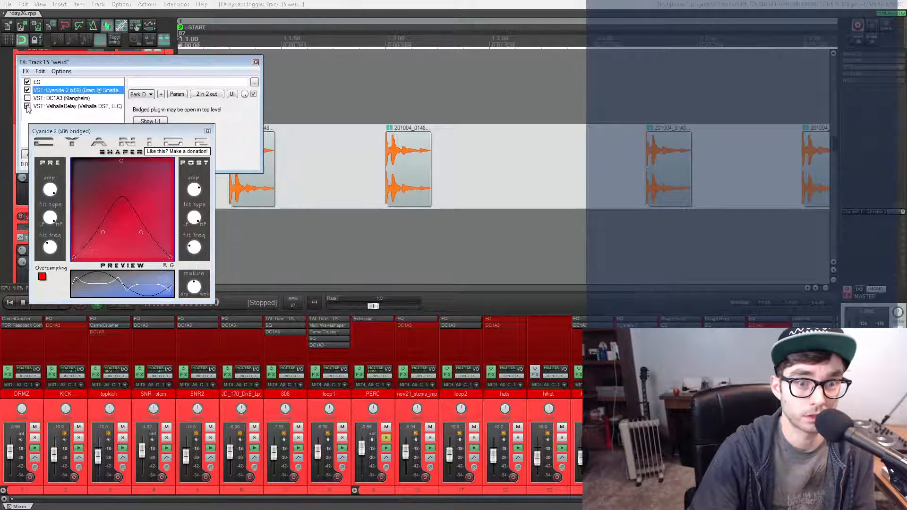
left_click(37, 117)
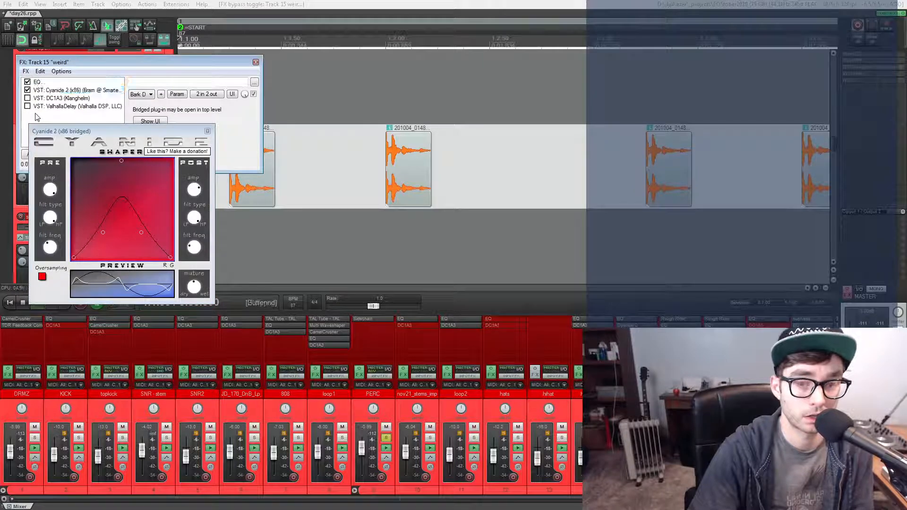
key("space")
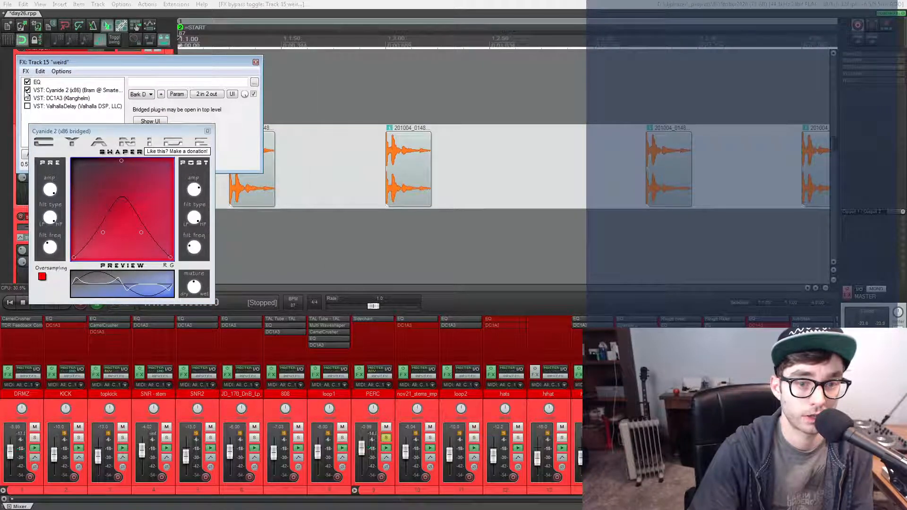
left_click(27, 90)
key("space")
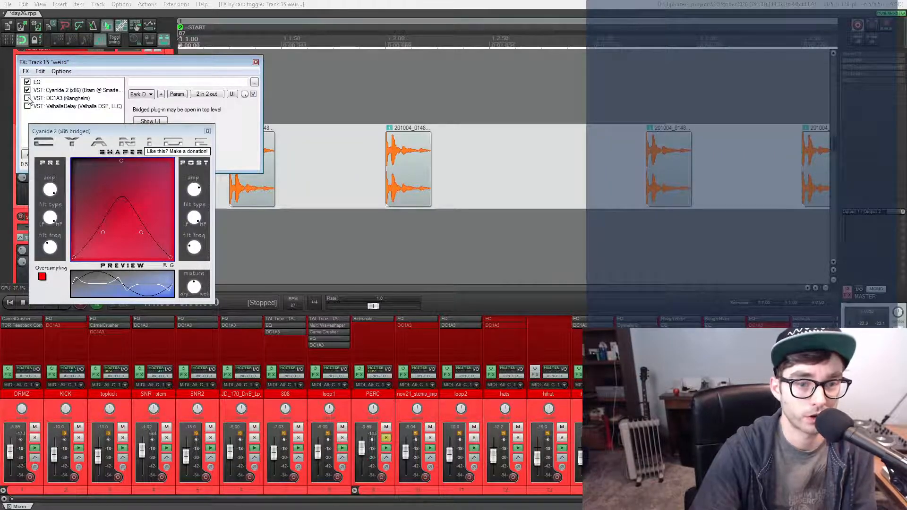
- Re-enable DC1A3 on the weird track, close the Cyanide 2 window, and look at the DC1A3 settings
left_click(36, 99)
left_click(29, 99)
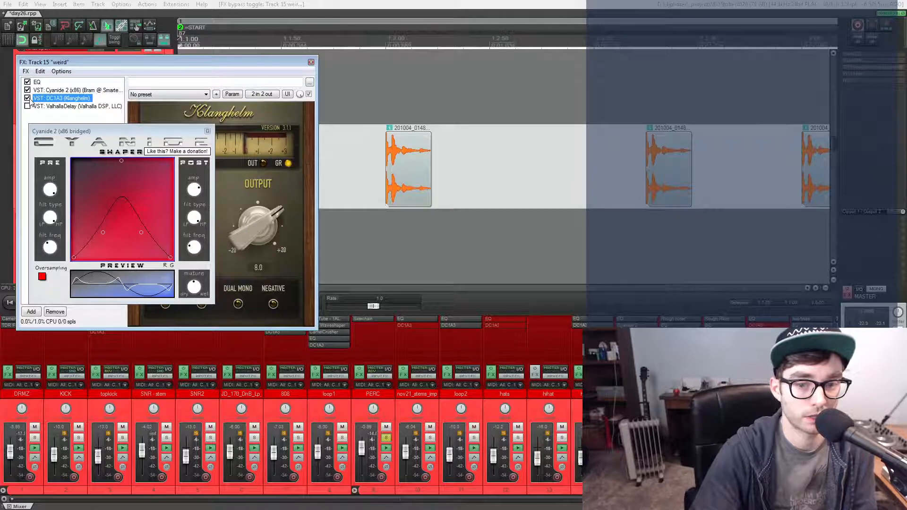
left_click_drag(52, 132, 49, 158)
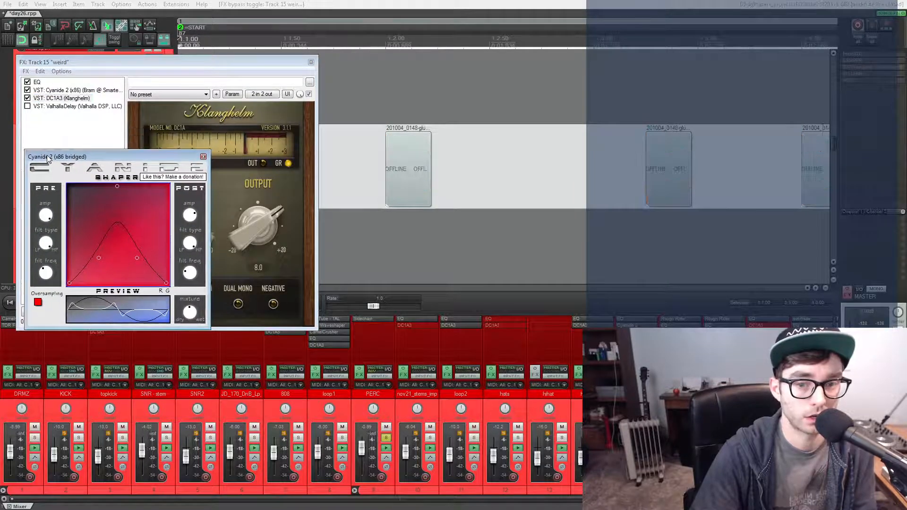
left_click(204, 156)
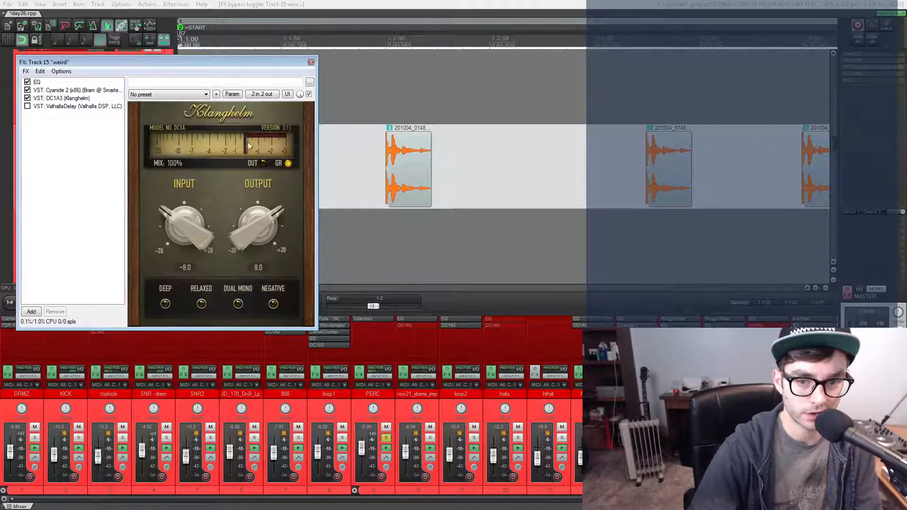
- Look at the ValhallaDelay TAPE-SplashVerb settings, re-enable the delay, play the weird track briefly, and close its effects chain
left_click(49, 107)
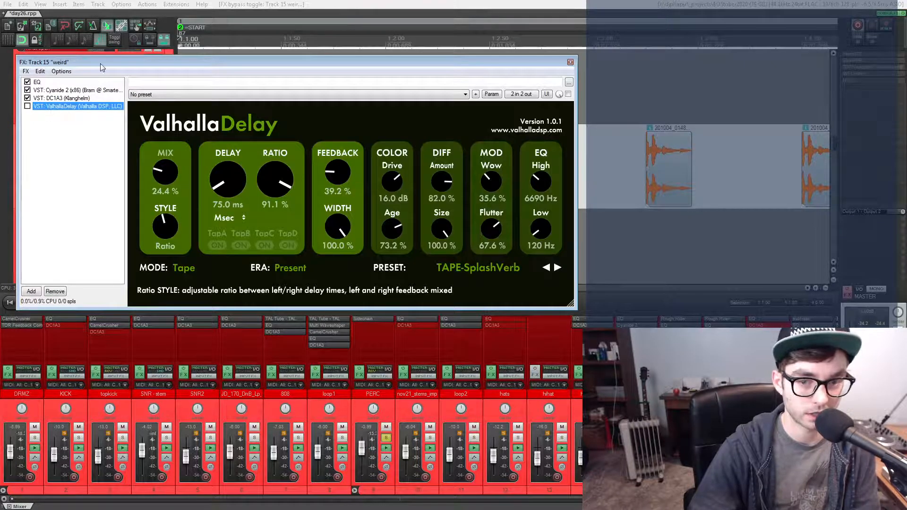
left_click_drag(100, 63, 98, 53)
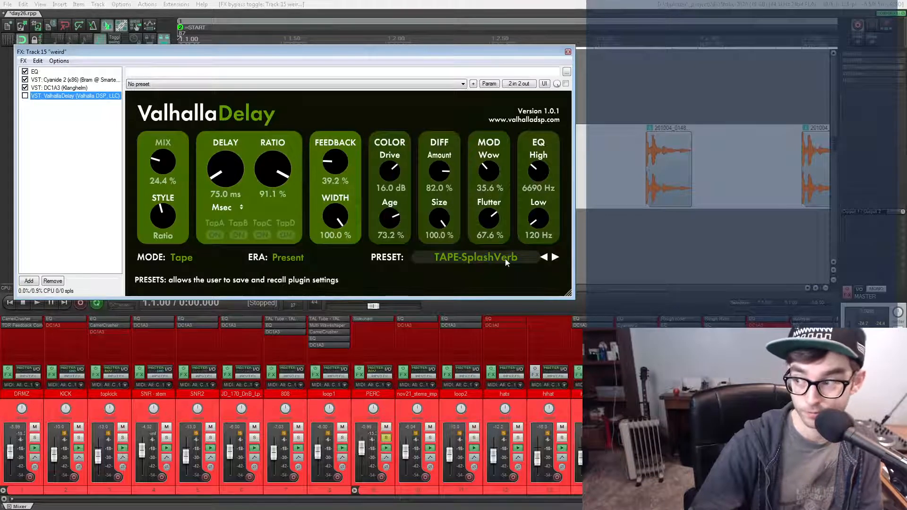
left_click(25, 96)
key("space")
key("space")
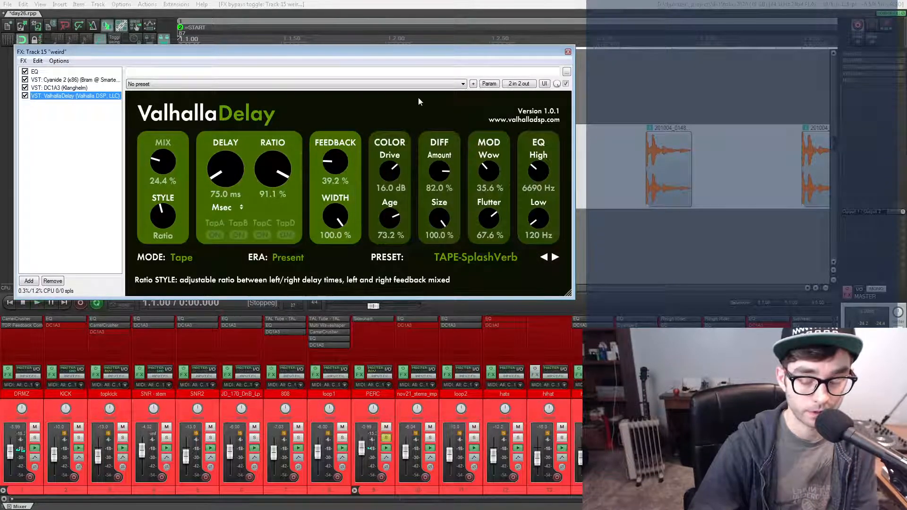
left_click(569, 52)
- Solo the sextape track instead of weird and place the edit cursor at bar 5
scroll(310, 131, "down", 5)
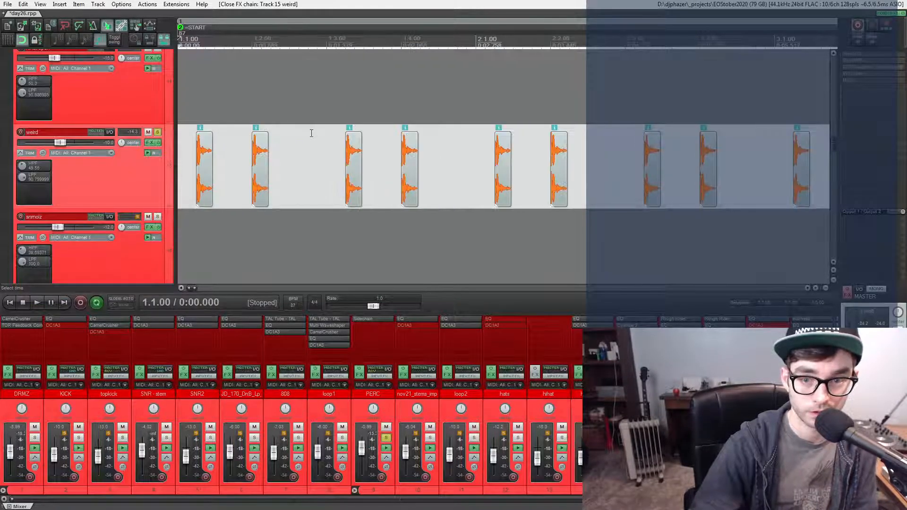
scroll(309, 131, "down", 5)
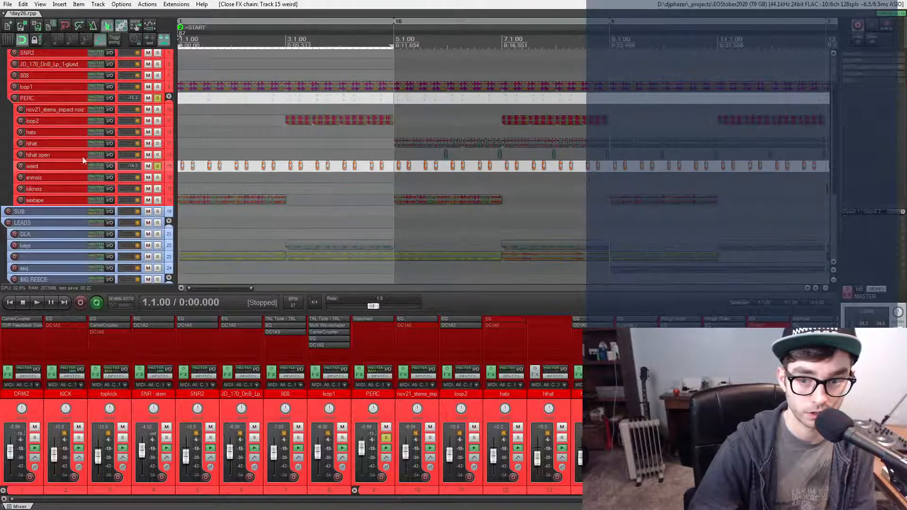
left_click(158, 166)
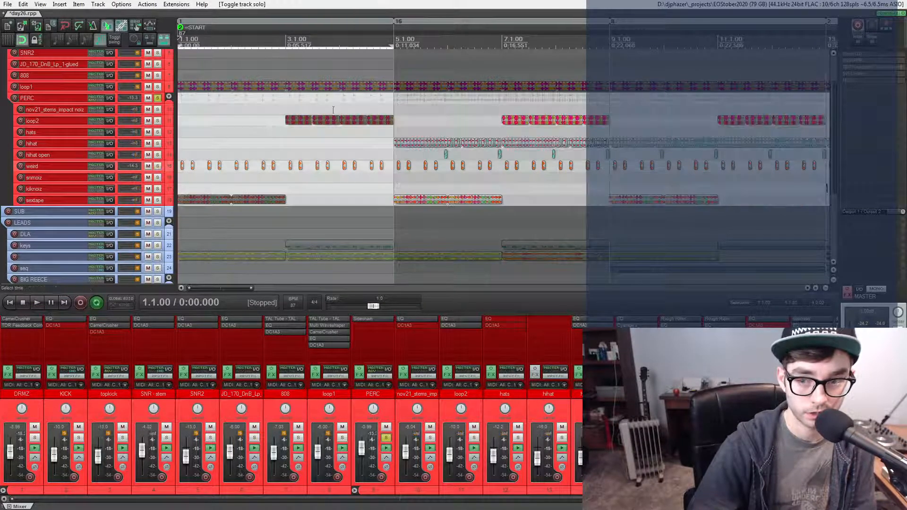
left_click(394, 40)
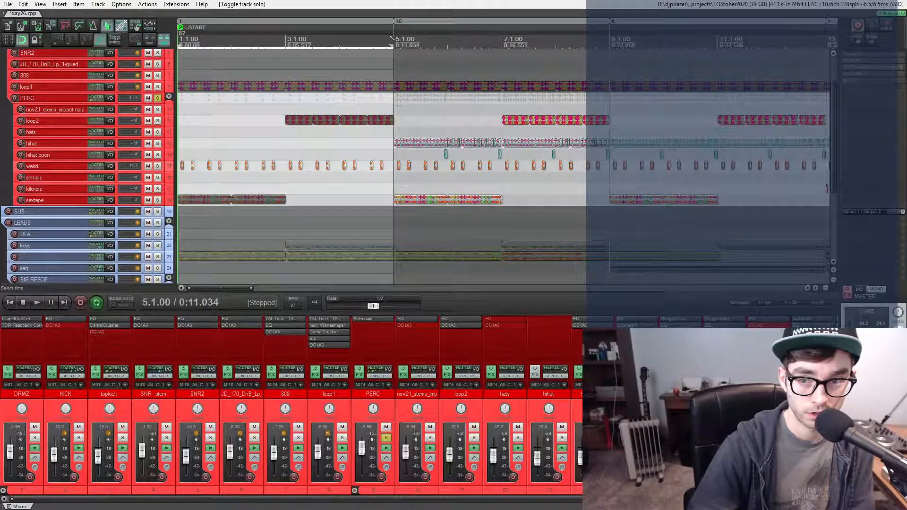
left_click(161, 200)
- Look at the sextape clip up close and play it from bar 5
scroll(462, 180, "up", 4)
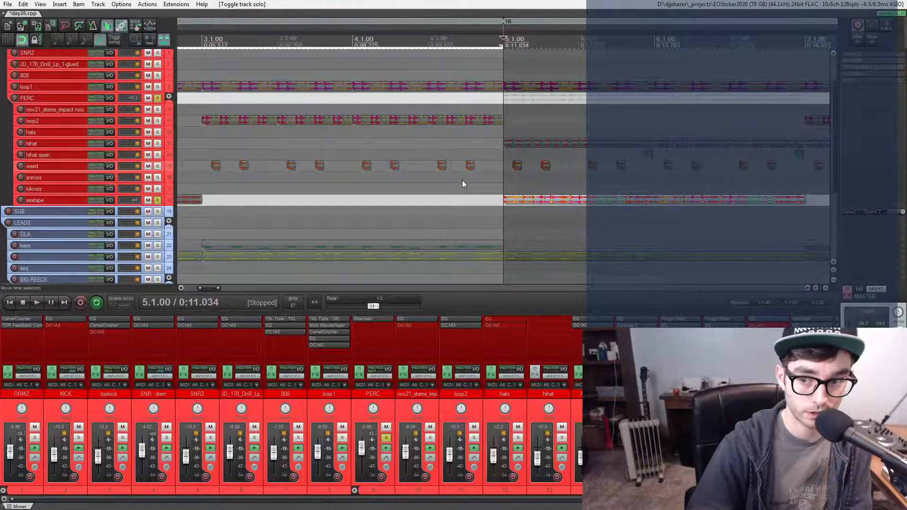
scroll(462, 180, "up", 3)
scroll(463, 180, "down", 3)
scroll(462, 180, "right", 3)
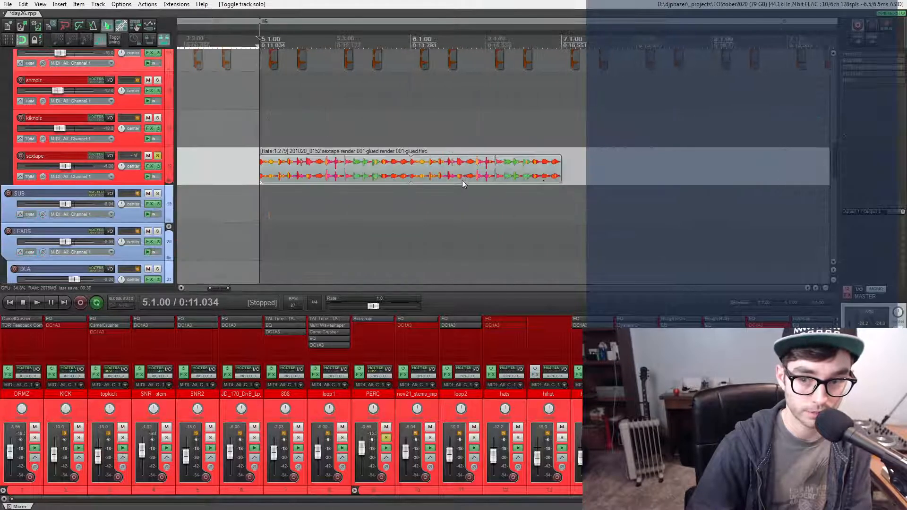
key("space")
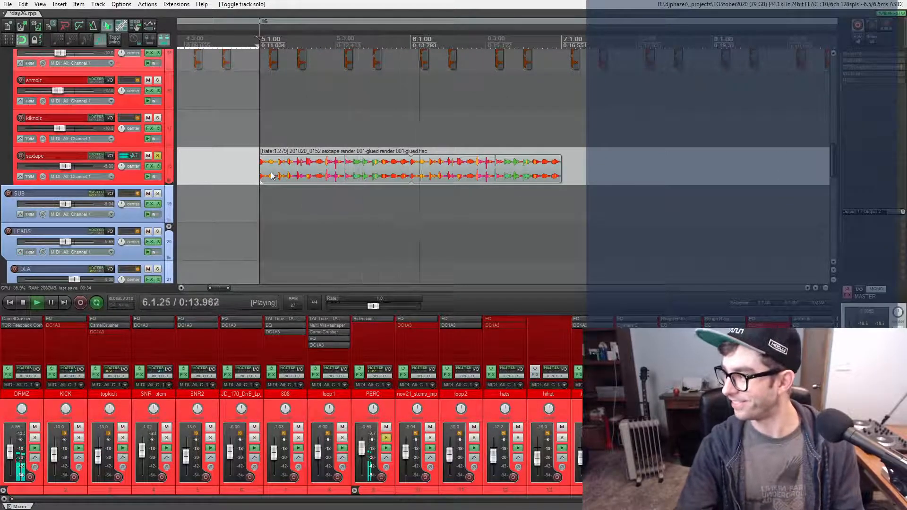
- Stop playback and remove the solo from the sextape track
scroll(271, 172, "right", 1)
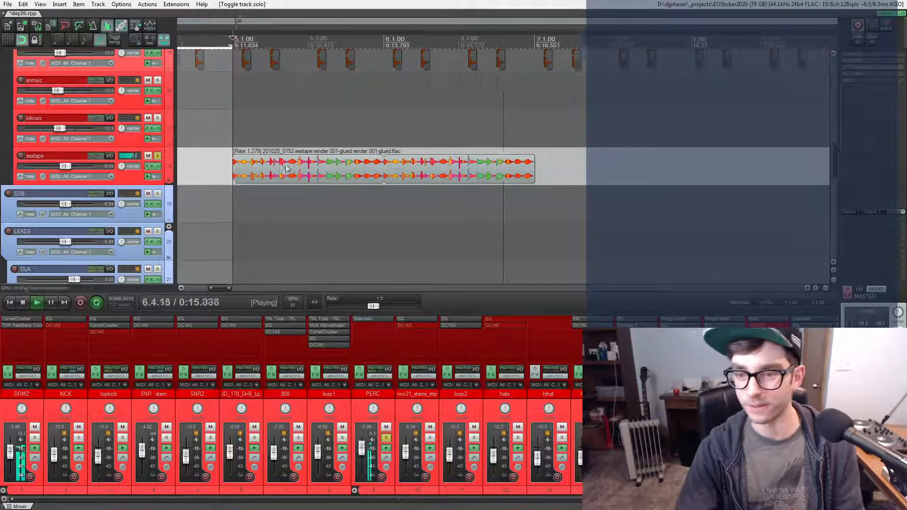
key("space")
scroll(298, 153, "down", 5)
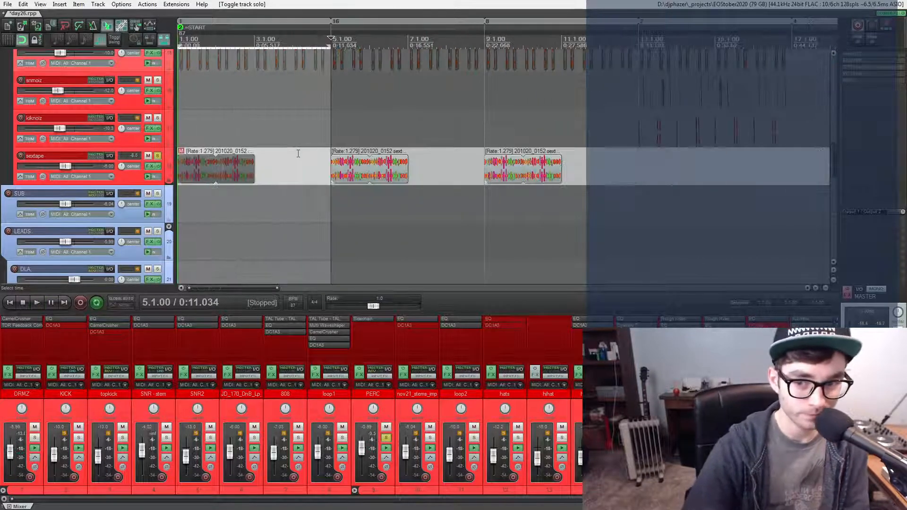
left_click(158, 157)
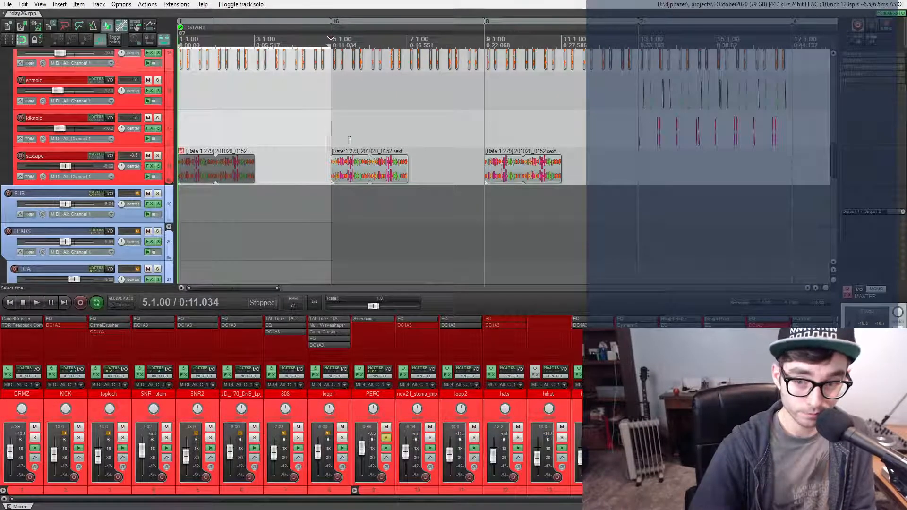
- Play the soloed PERC group from bar 5 and add the loop1 track to the solo
scroll(352, 143, "down", 4)
key("space")
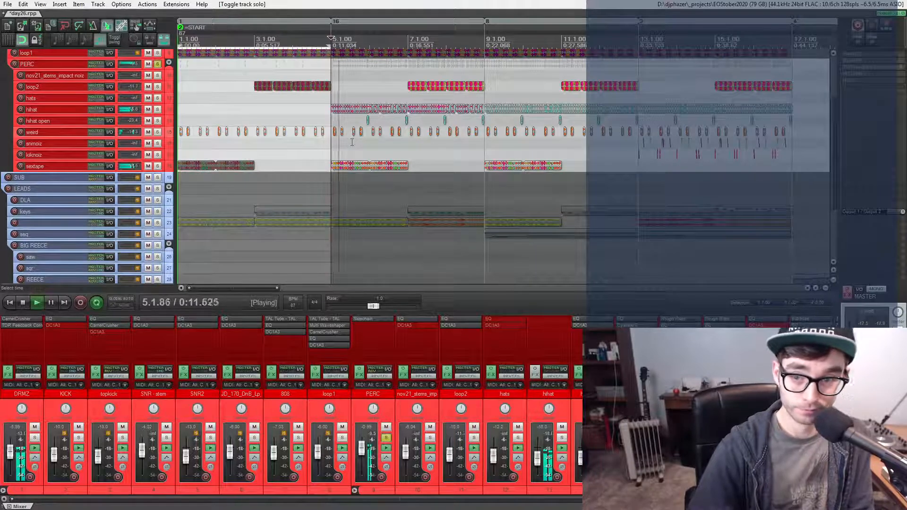
scroll(357, 115, "up", 3)
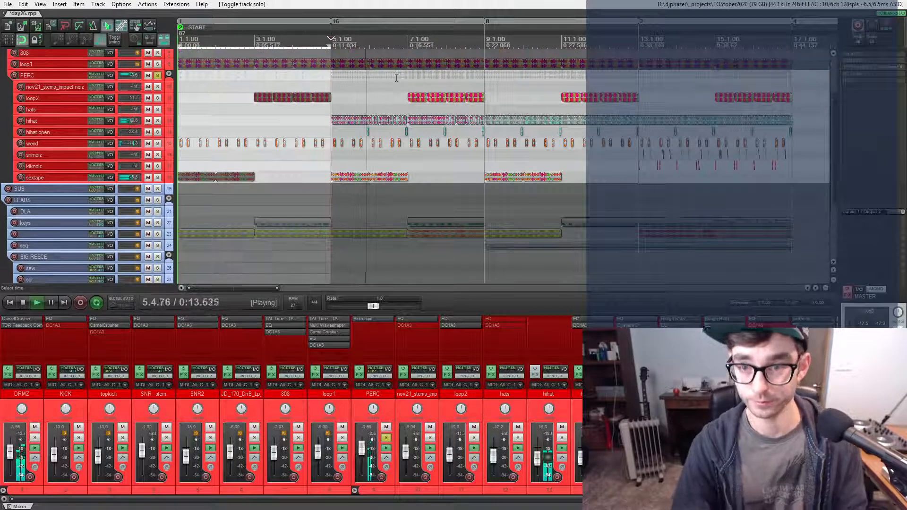
left_click(158, 109)
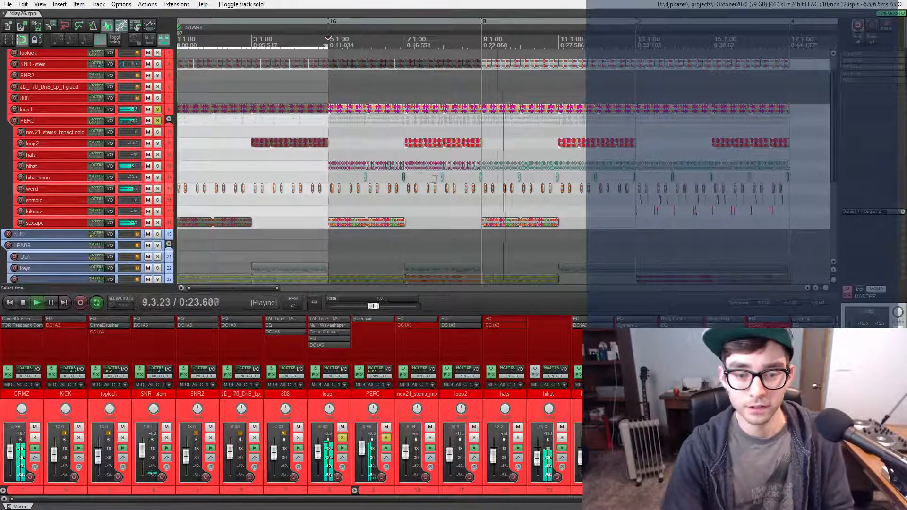
- Clear the loop selection, stop playback and unsolo all tracks
key("Escape")
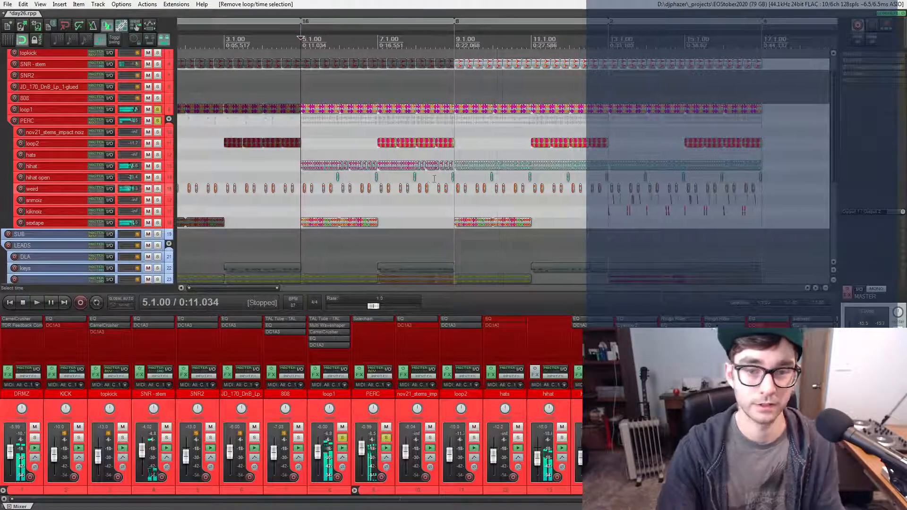
key("space")
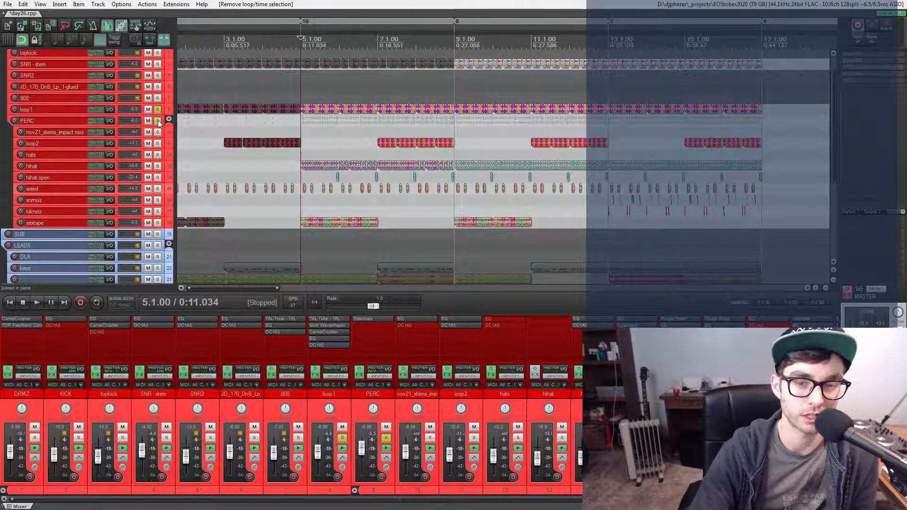
left_click(158, 120)
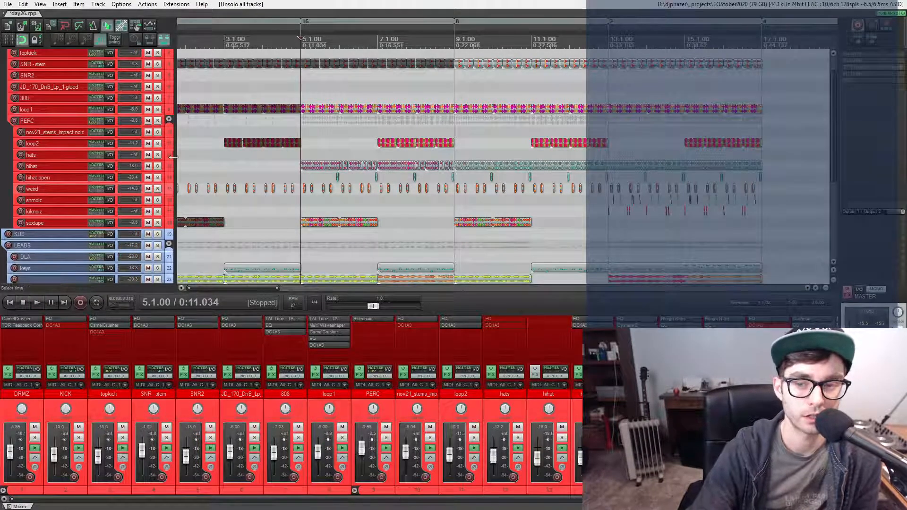
- Solo the hihat and hihat open tracks and play them together from bar 5
left_click(158, 166)
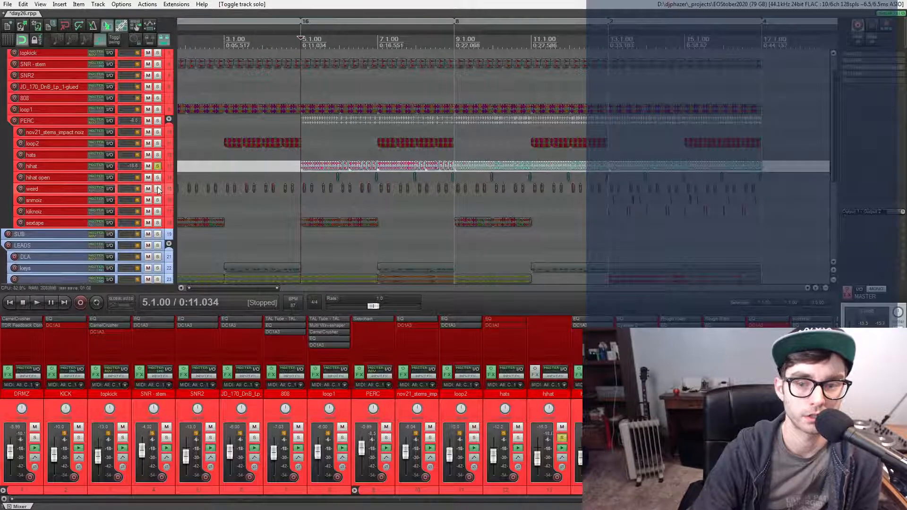
left_click(157, 189)
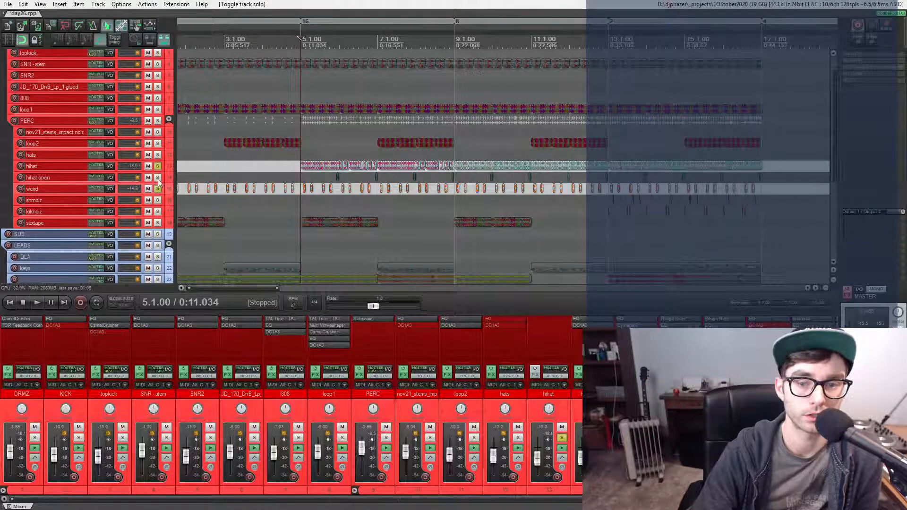
left_click(158, 178)
left_click(157, 188)
key("space")
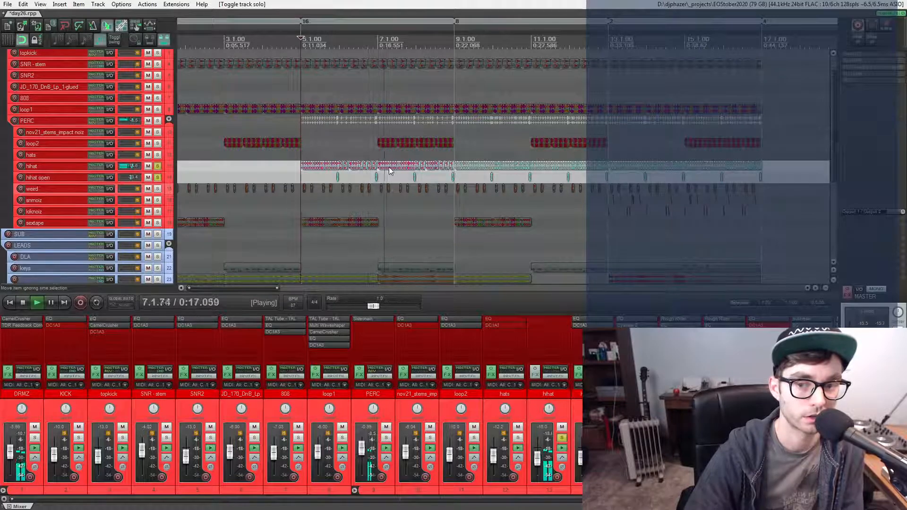
scroll(399, 166, "up", 3)
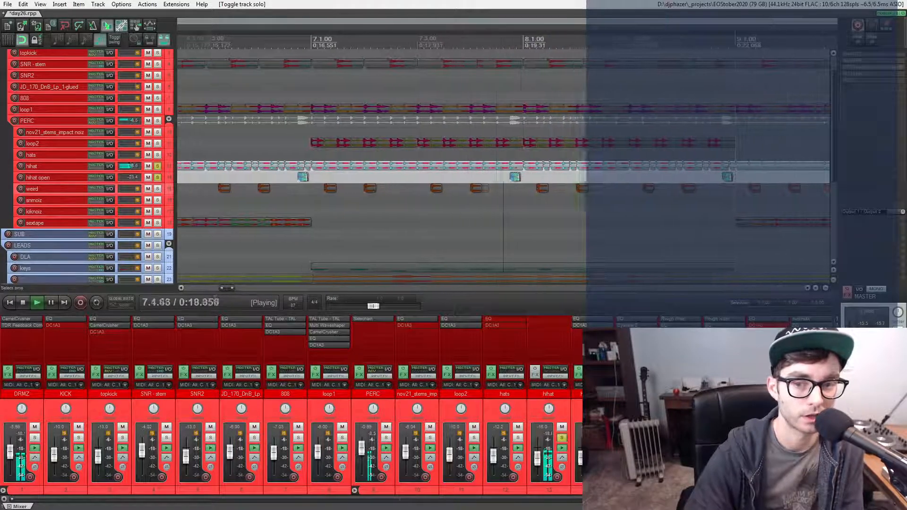
- Unsolo hihat to hear hihat open alone, stop playback and clear the remaining solo
left_click(159, 167)
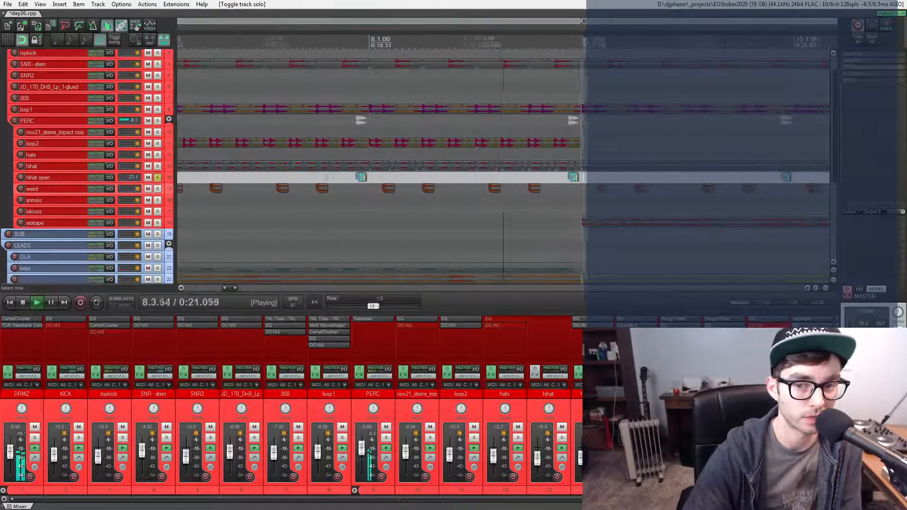
key("space")
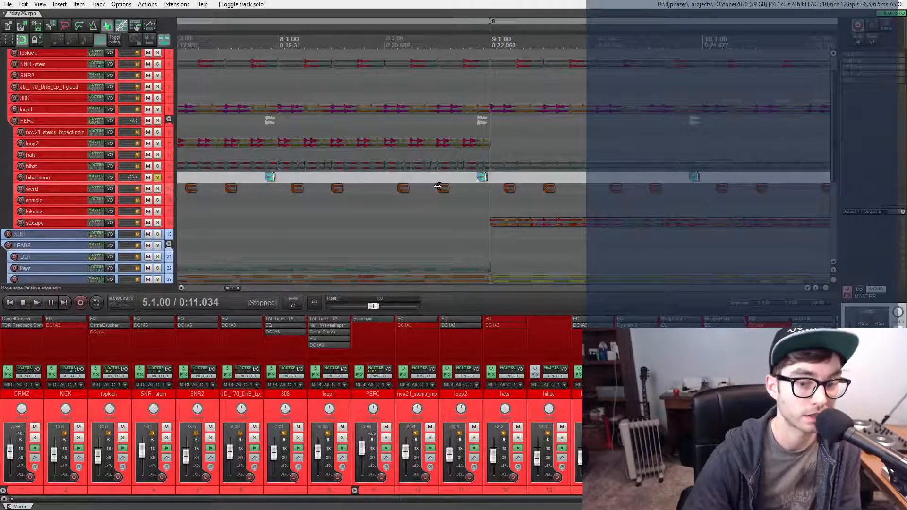
left_click(157, 178)
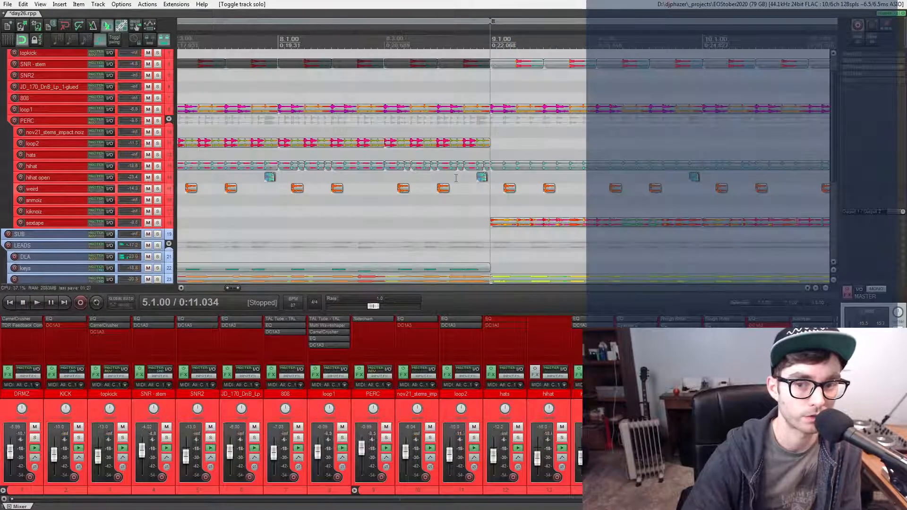
- Place the edit cursor at bar 9, and play the SNR - stem track soloed from there
scroll(455, 178, "down", 5)
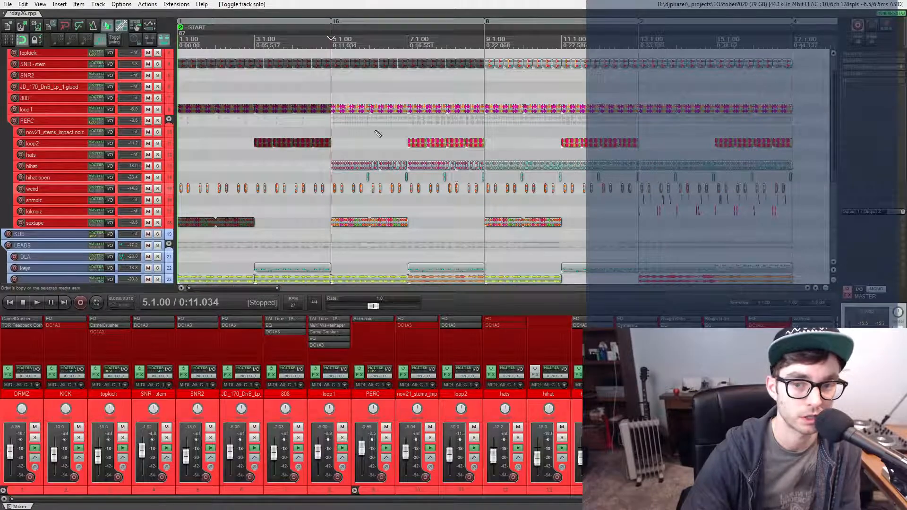
scroll(378, 134, "up", 2)
scroll(378, 134, "down", 3)
left_click(333, 41)
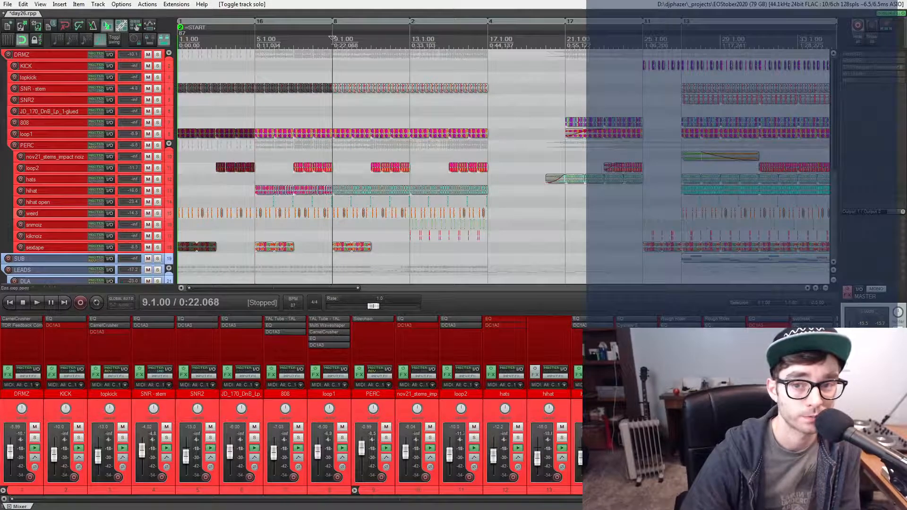
scroll(384, 132, "up", 7)
scroll(384, 132, "right", 2)
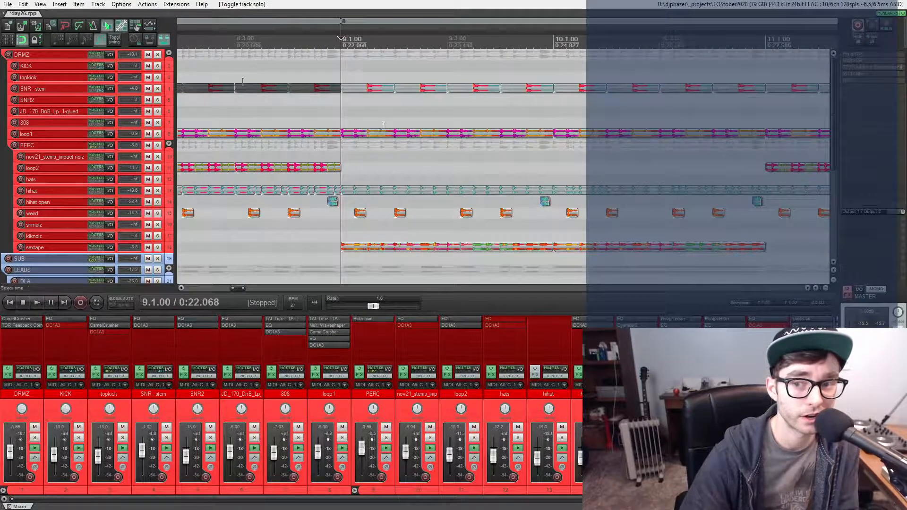
left_click(158, 88)
key("space")
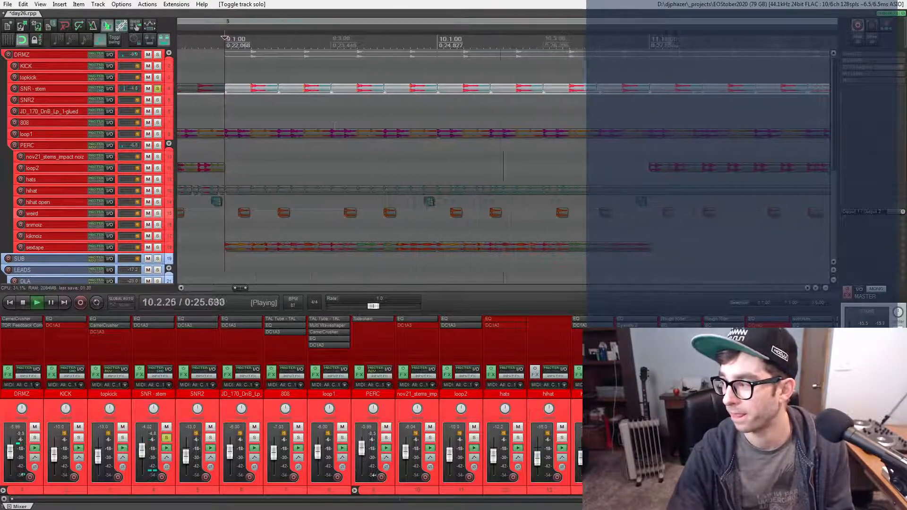
key("space")
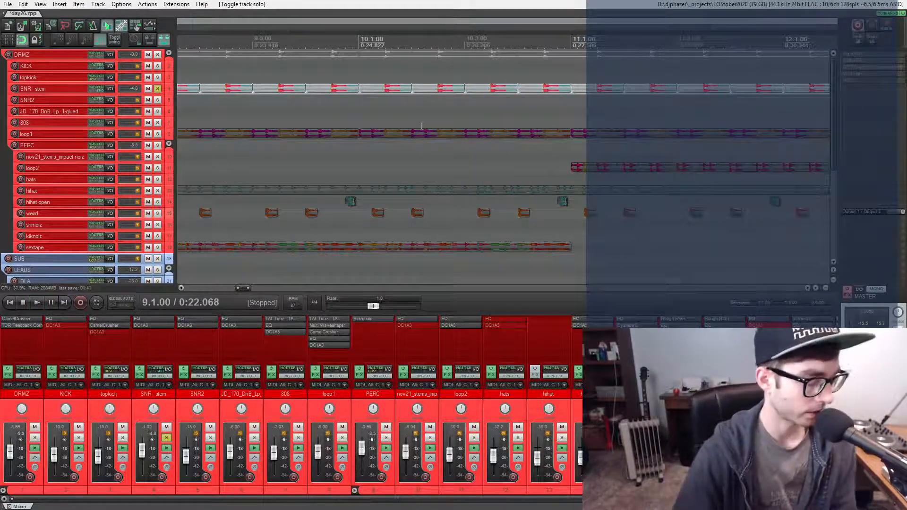
- Move the edit cursor to bar 27, add SNR2 to the SNR - stem solo and play both snares
scroll(422, 127, "up", 3)
scroll(422, 126, "up", 3)
scroll(422, 126, "down", 9)
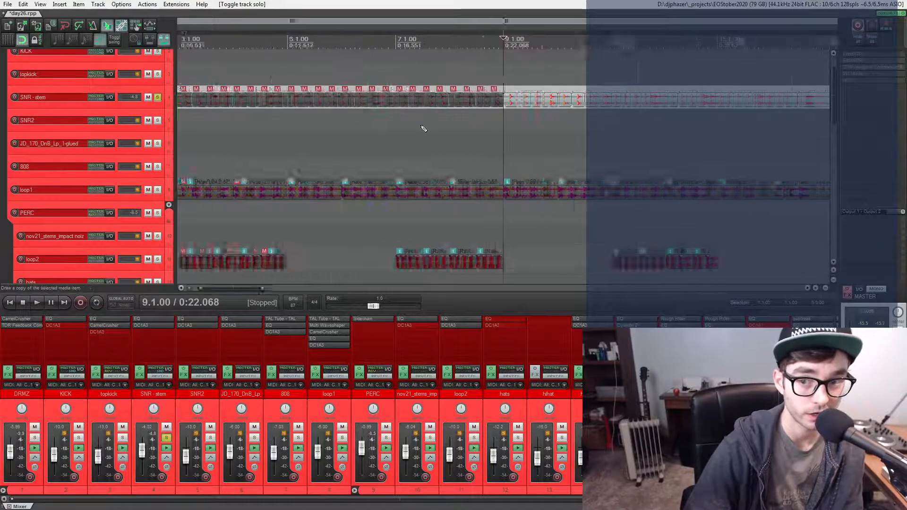
left_click(431, 75)
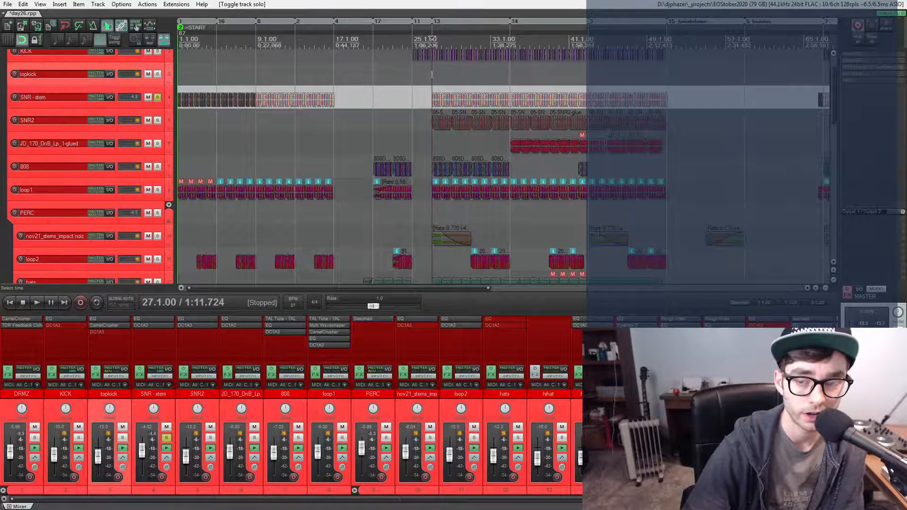
scroll(432, 75, "up", 6)
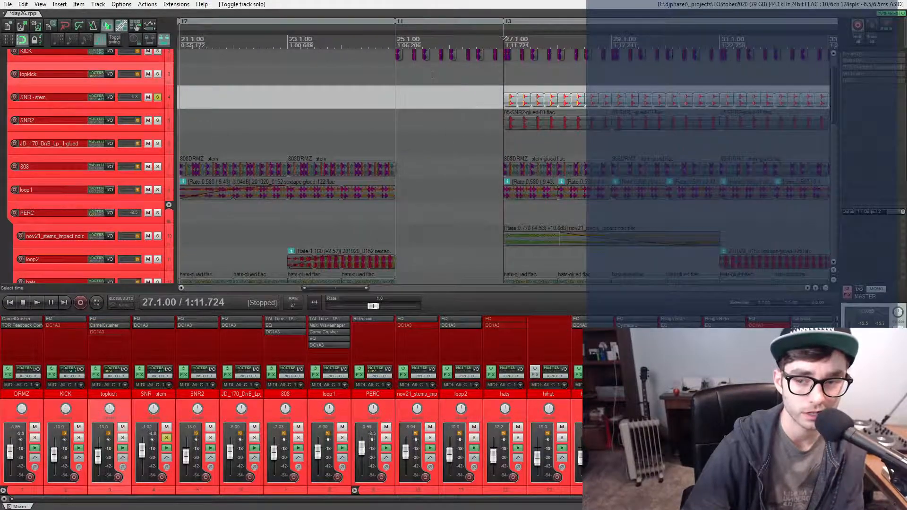
left_click(157, 121)
key("space")
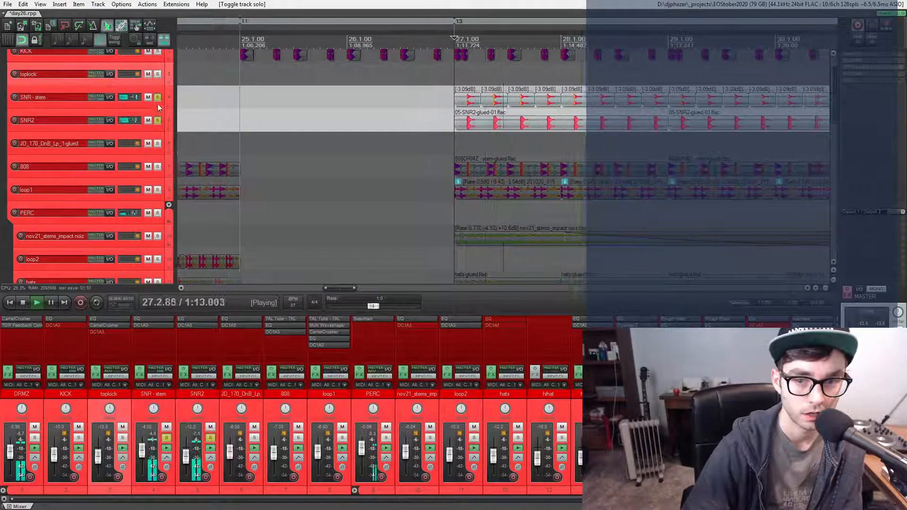
- Narrow the solo to SNR2, listen to it alone, stop playback and unsolo it
scroll(158, 106, "up", 1)
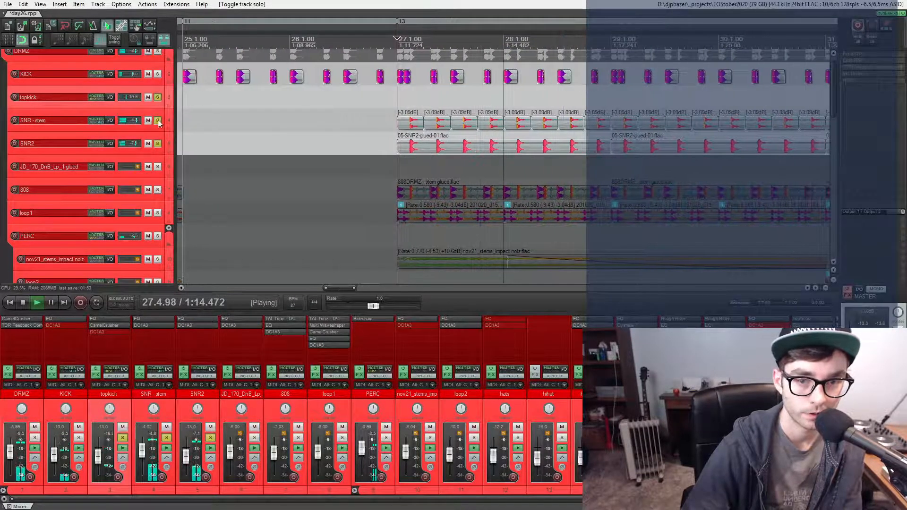
left_click(158, 120)
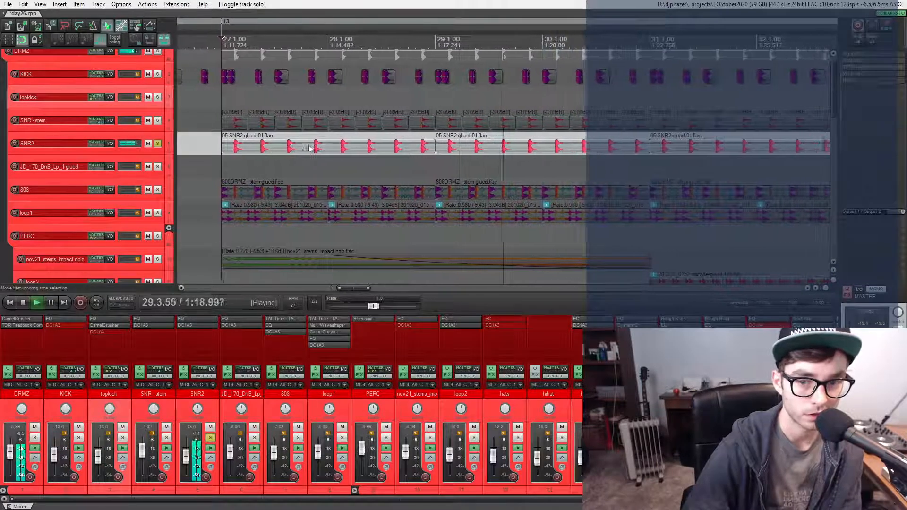
key("space")
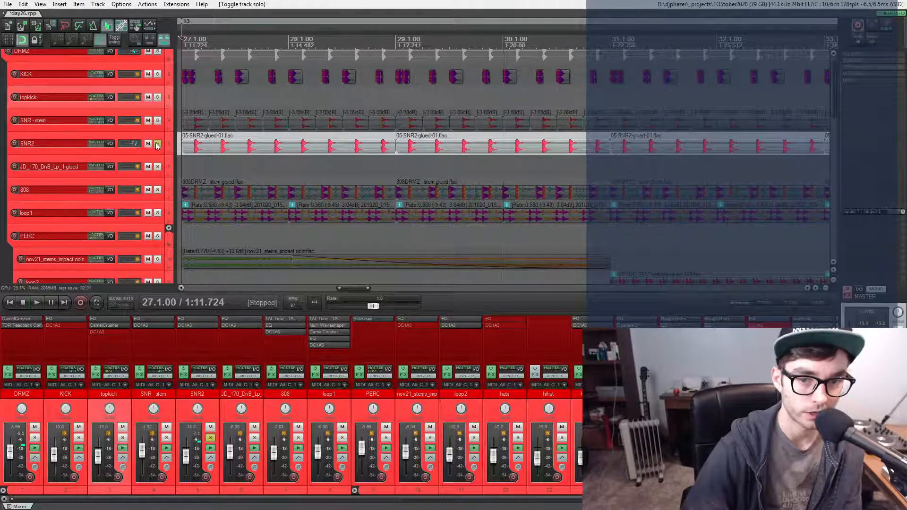
left_click(158, 143)
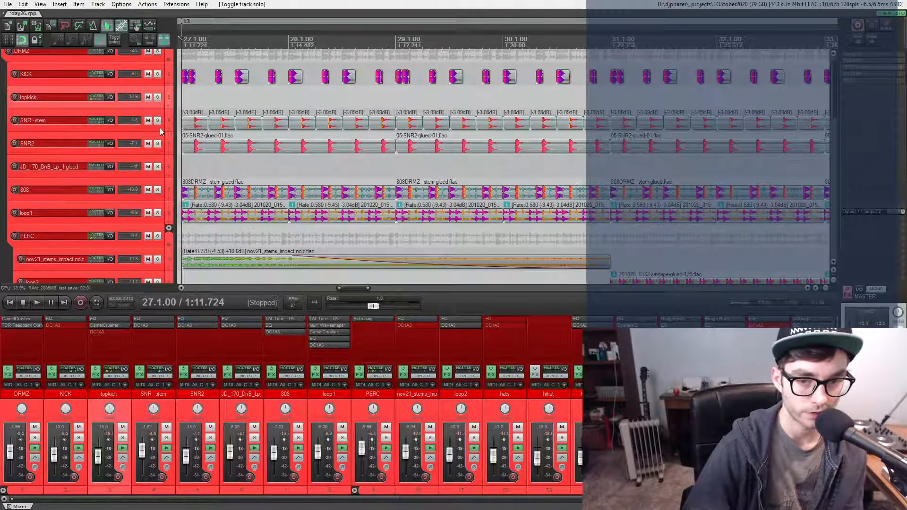
- Solo the SNR - stem track and play it briefly from bar 27
left_click(158, 120)
key("space")
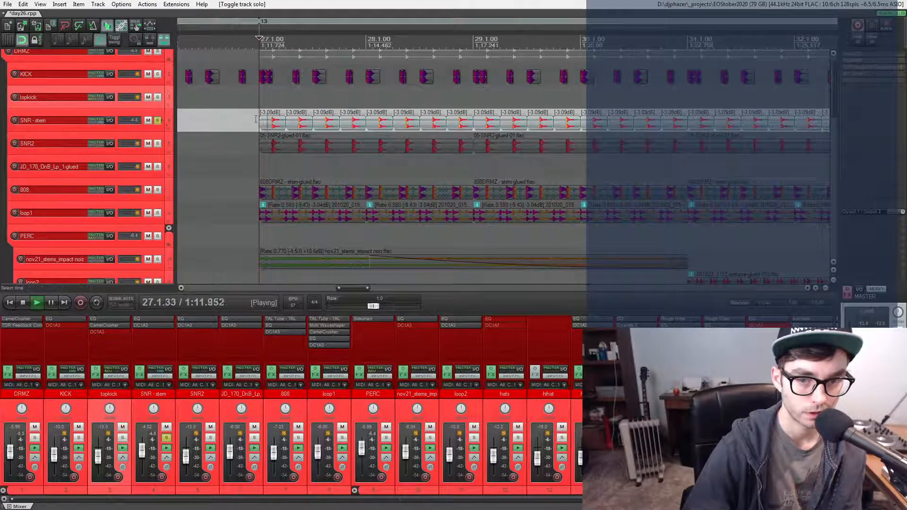
key("space")
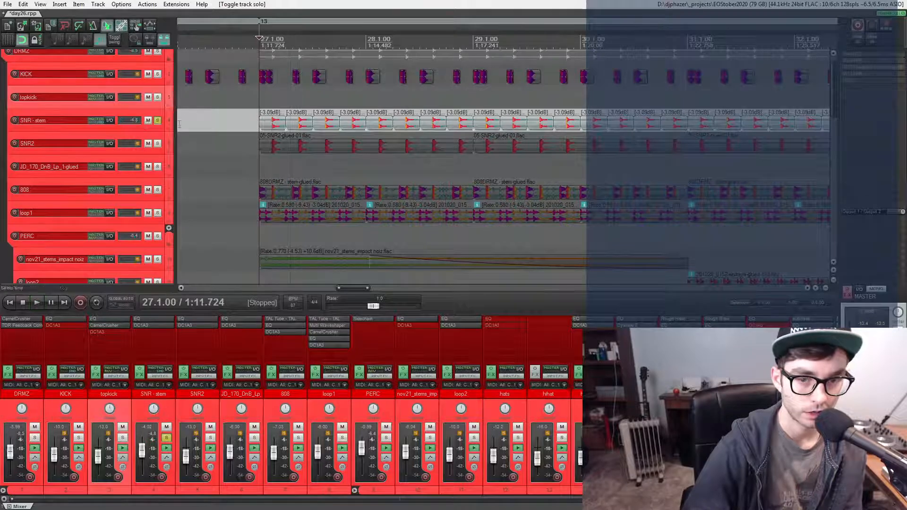
- Examine the first SNR - stem clip at bar 27 up close, placing the edit cursor at 27.1.46 just before the snare hit
left_click(276, 121)
scroll(276, 121, "up", 5)
scroll(276, 121, "up", 4)
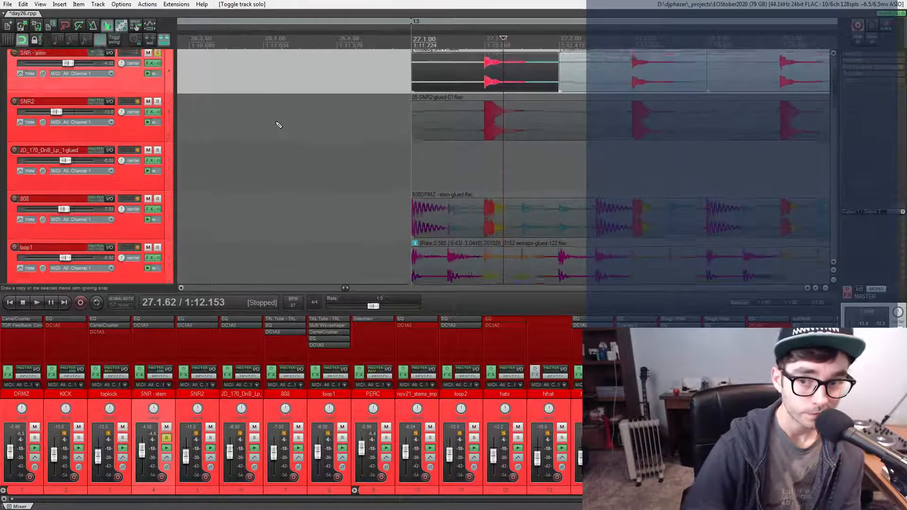
scroll(489, 69, "up", 2)
left_click(480, 181)
scroll(480, 182, "up", 5)
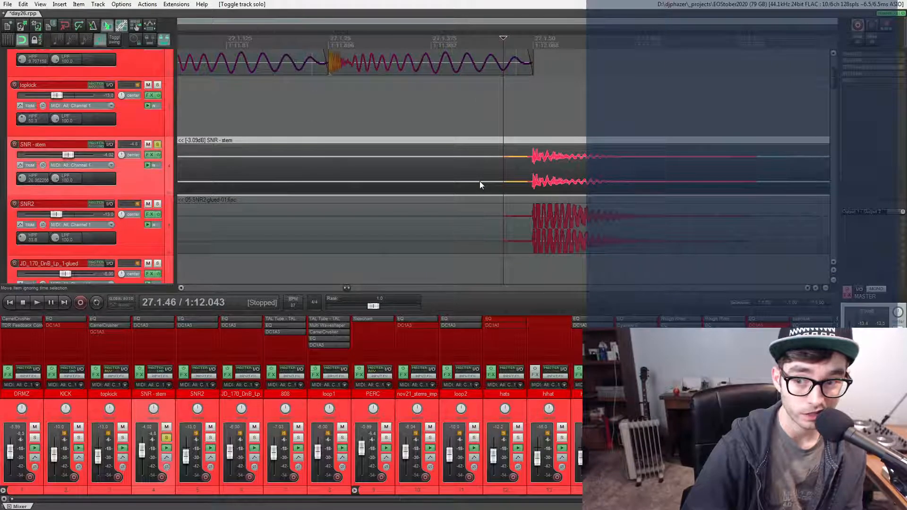
scroll(480, 180, "down", 2)
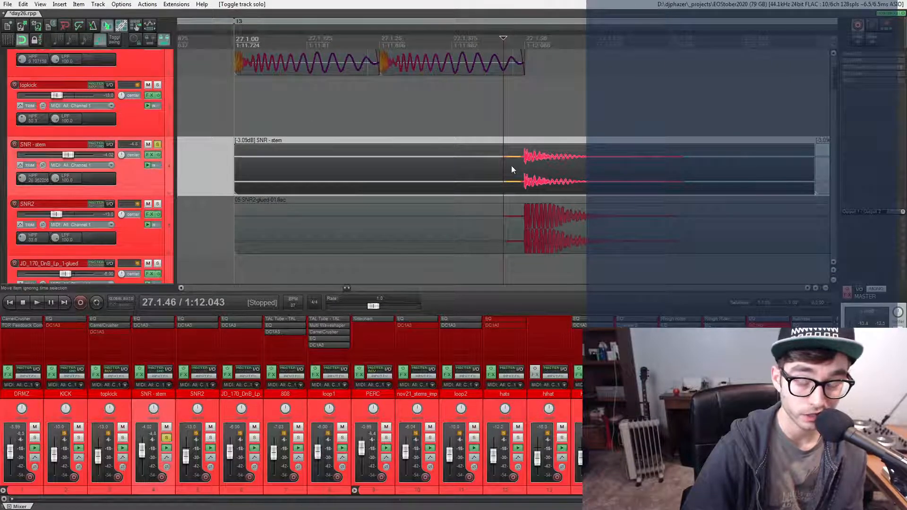
scroll(512, 166, "down", 3)
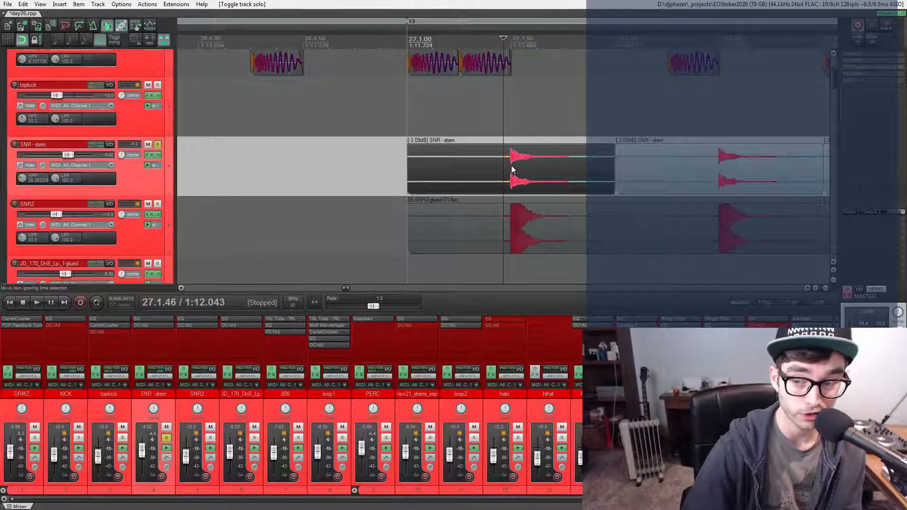
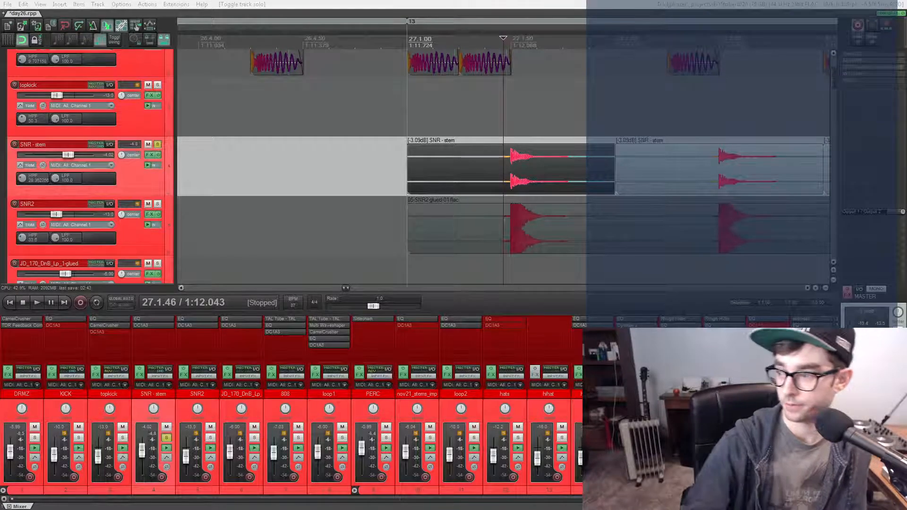
- Bring up the Media Explorer and audition the 201020_0152 sextape-glued-124, 124 render 001 and 04 render 001 files
left_click_drag(906, 32, 245, 33)
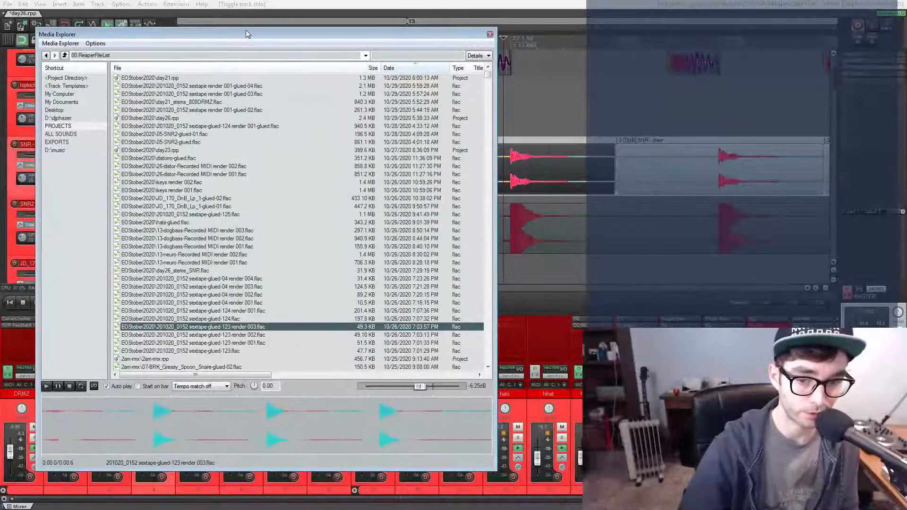
left_click(198, 321)
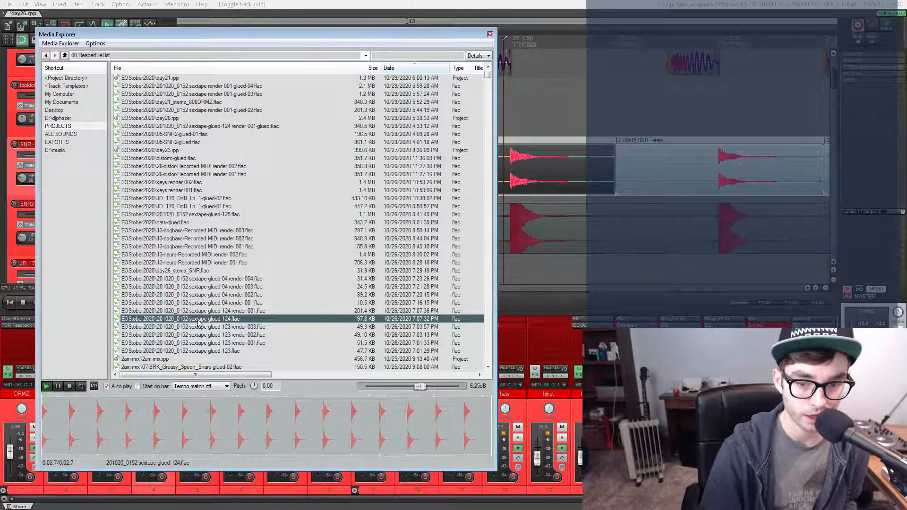
key("Up")
key("Up")
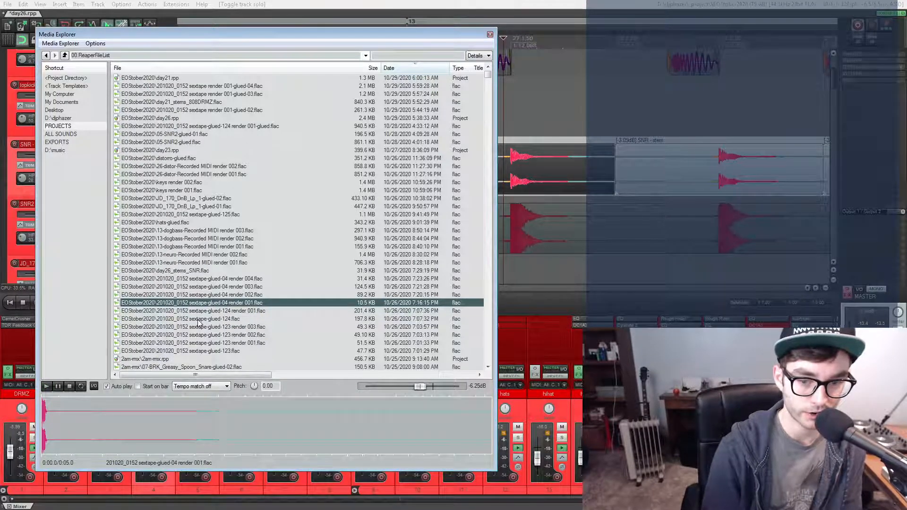
key("space")
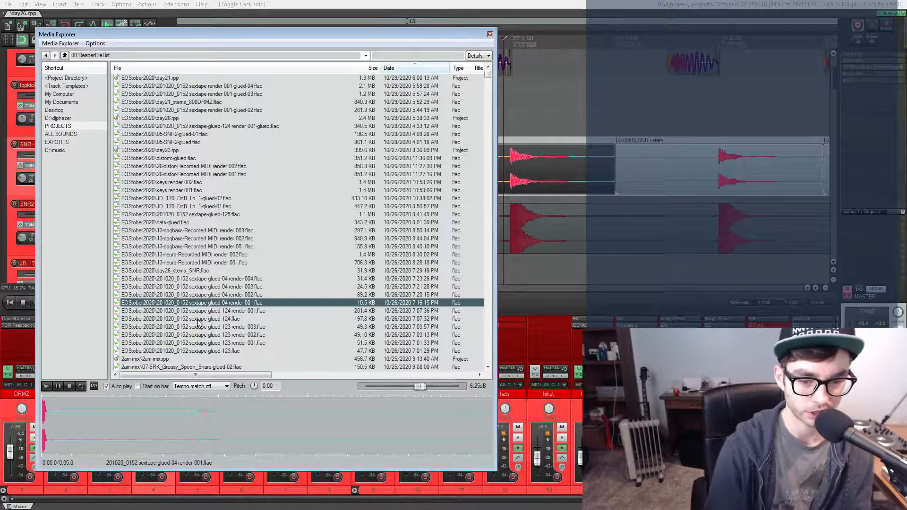
- Audition the sextape-glued-04 renders 002 to 004 and day26_stems_SNR.flac in order, and close the Media Explorer
key("Up")
key("Up")
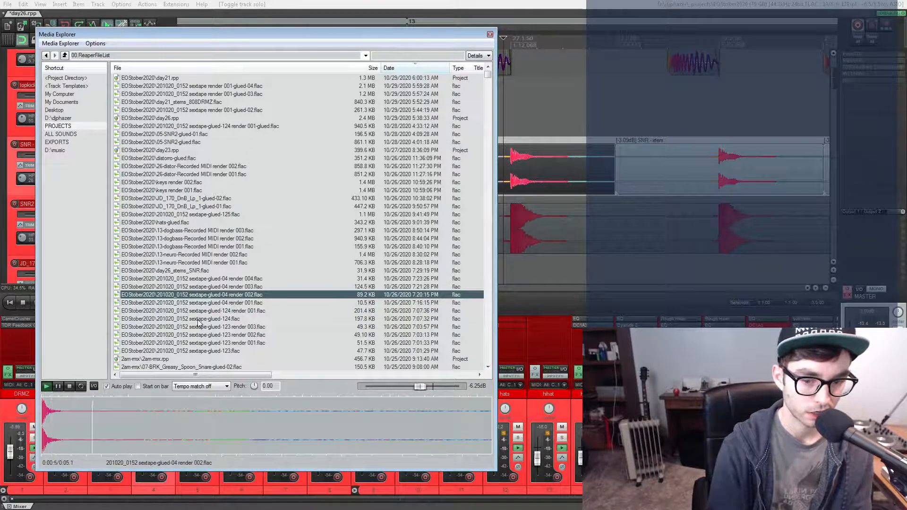
key("Up")
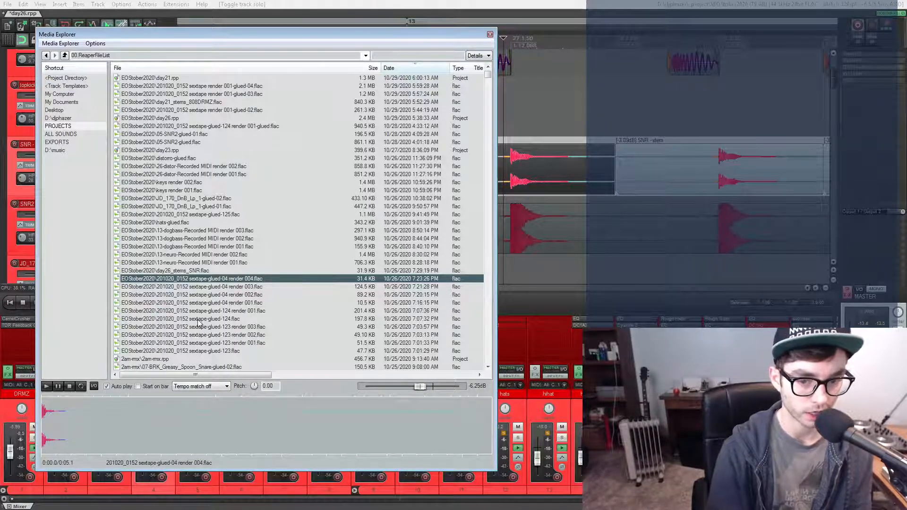
key("Up")
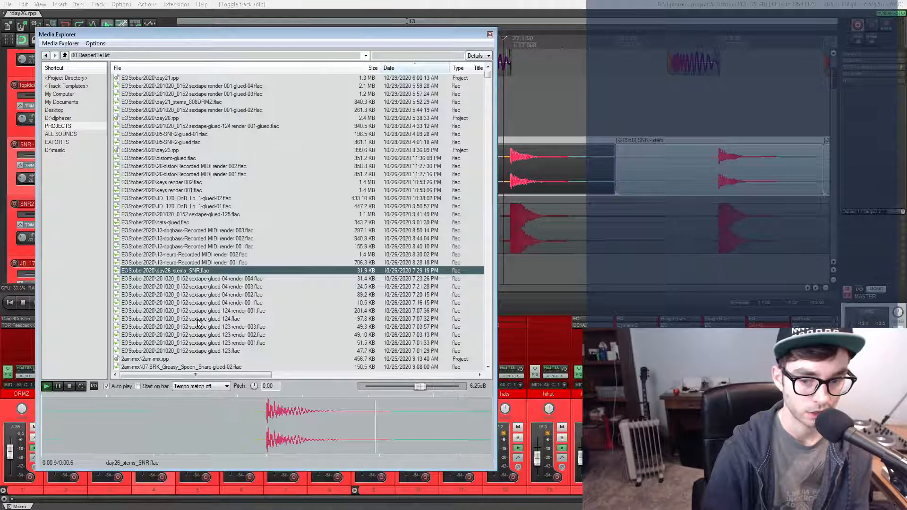
left_click(490, 35)
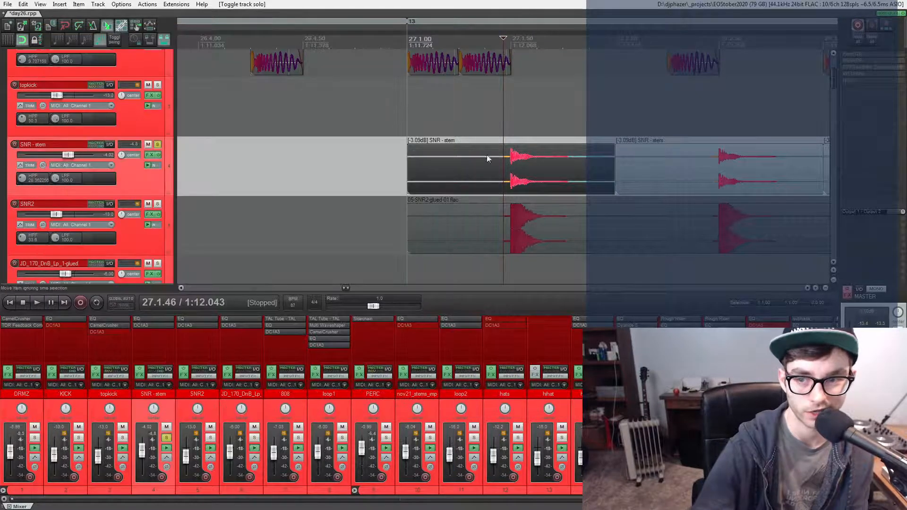
- Play the soloed SNR - stem track briefly from bar 27, stop playback and unsolo the track
key("space")
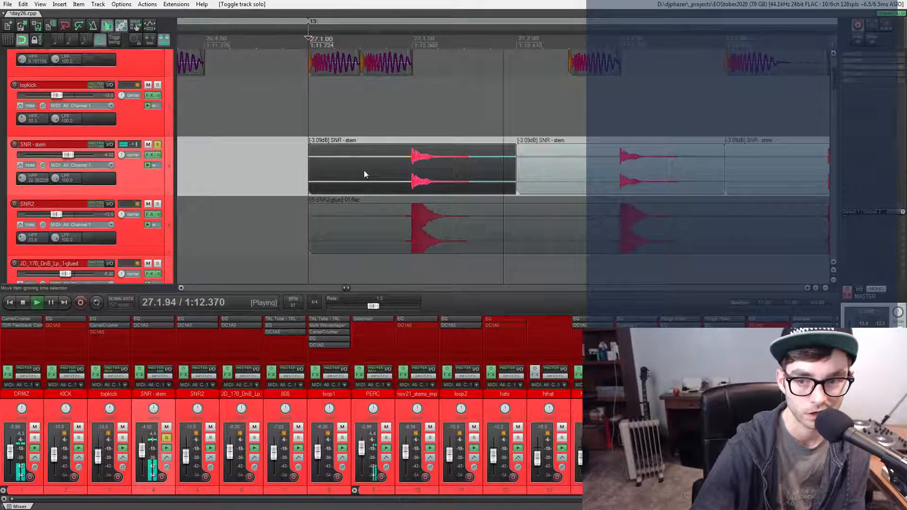
key("space")
scroll(364, 174, "down", 8)
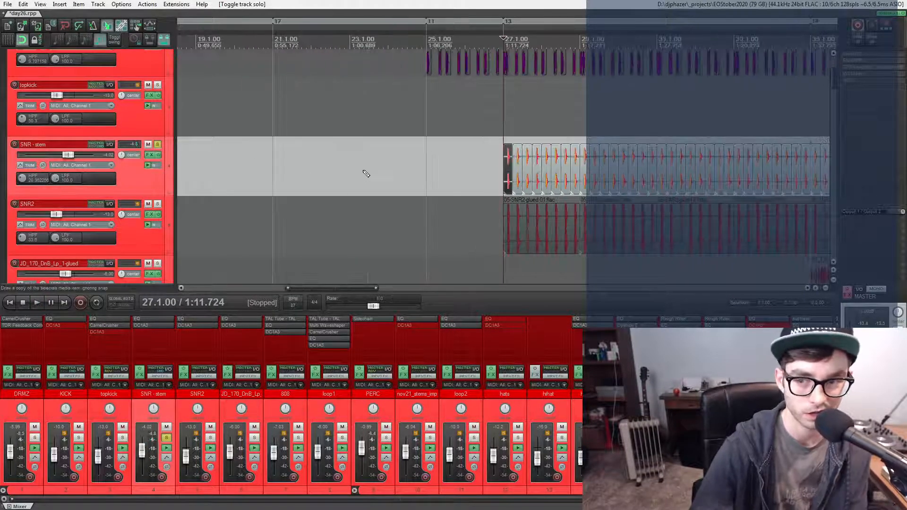
scroll(364, 172, "down", 5)
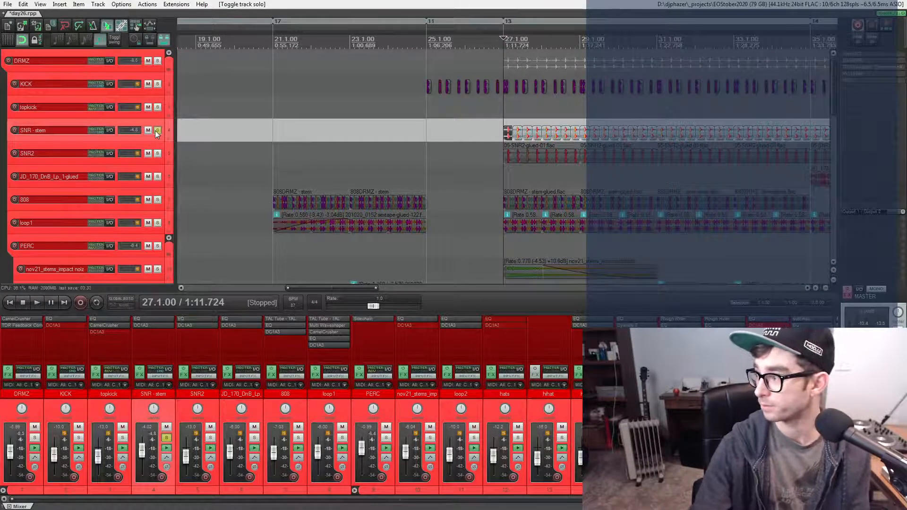
left_click(156, 131)
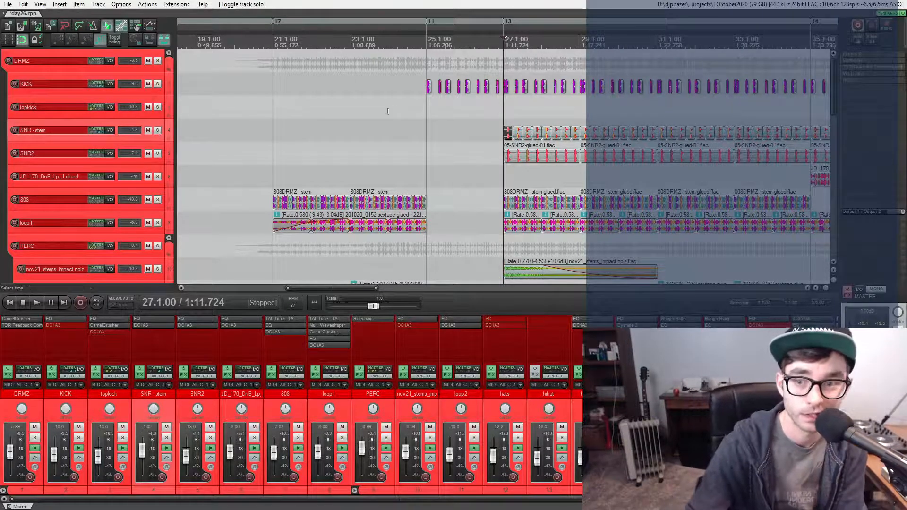
- Solo the KICK track and place the edit cursor at bar 25, at the start of its first clip
left_click(157, 83)
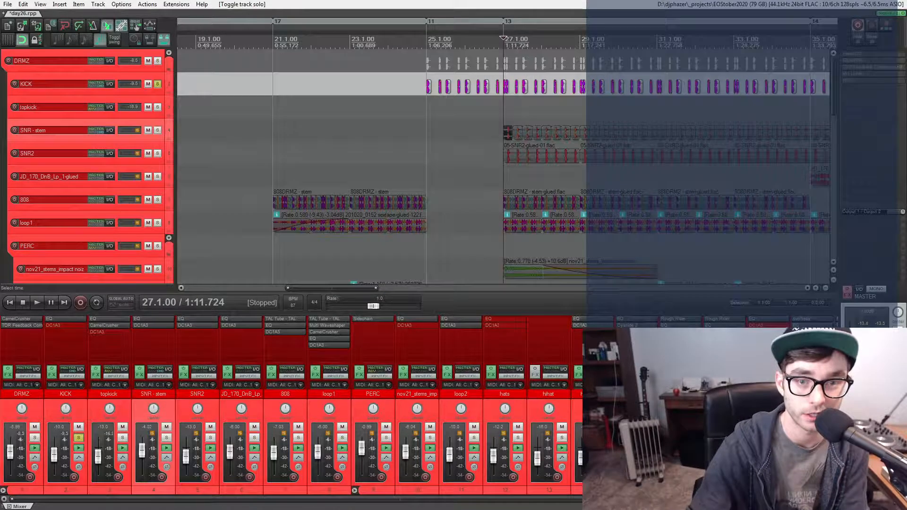
left_click(433, 110)
scroll(433, 110, "up", 5)
scroll(430, 112, "up", 4)
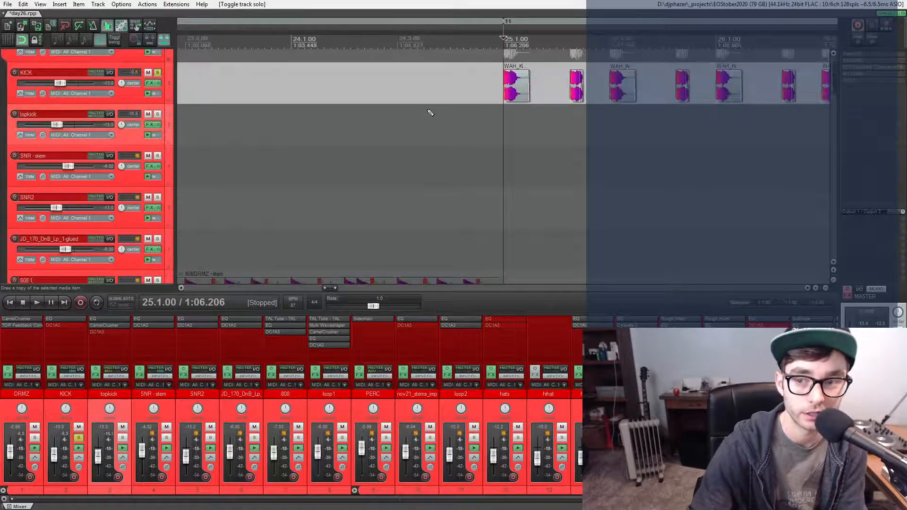
scroll(428, 114, "up", 3)
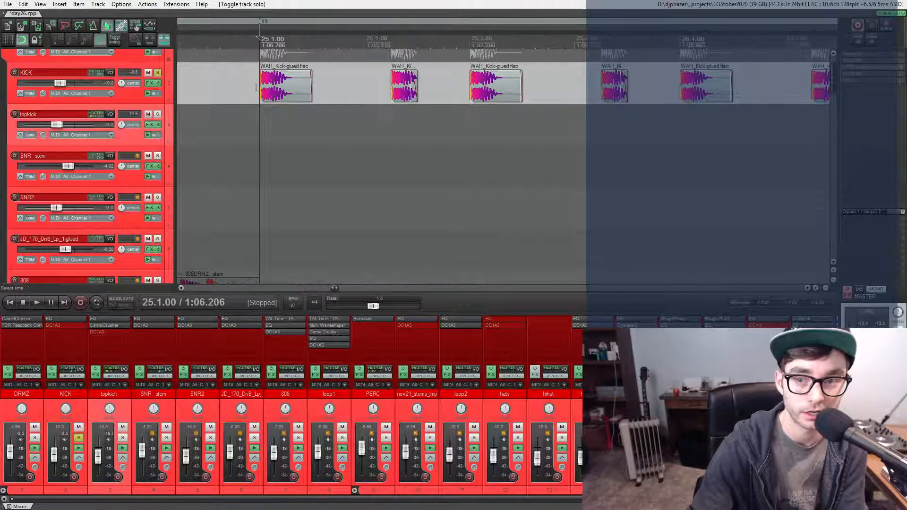
scroll(255, 86, "up", 4)
scroll(258, 85, "down", 6)
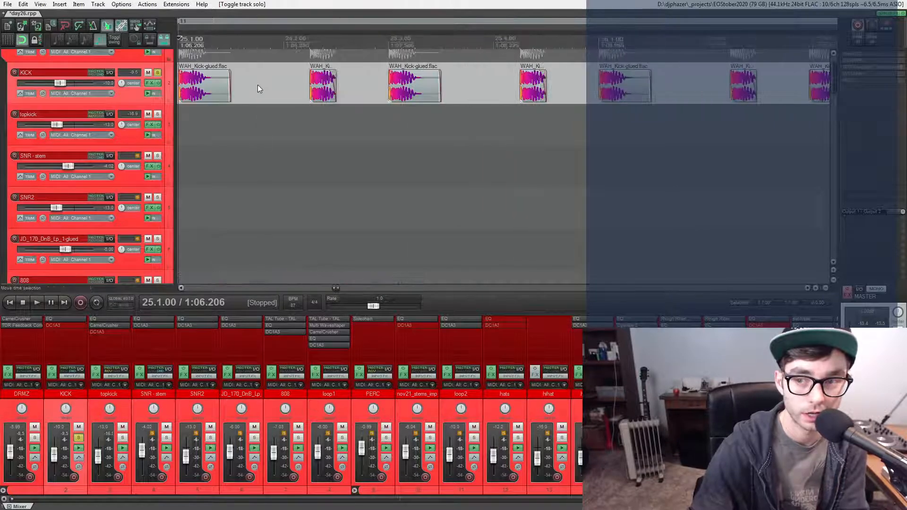
- Place the edit cursor at 24.4.97 just before the first WAH_Kick clip, play the soloed KICK track and stop
left_click(301, 84)
scroll(300, 84, "up", 3)
scroll(301, 85, "down", 3)
left_click(328, 81)
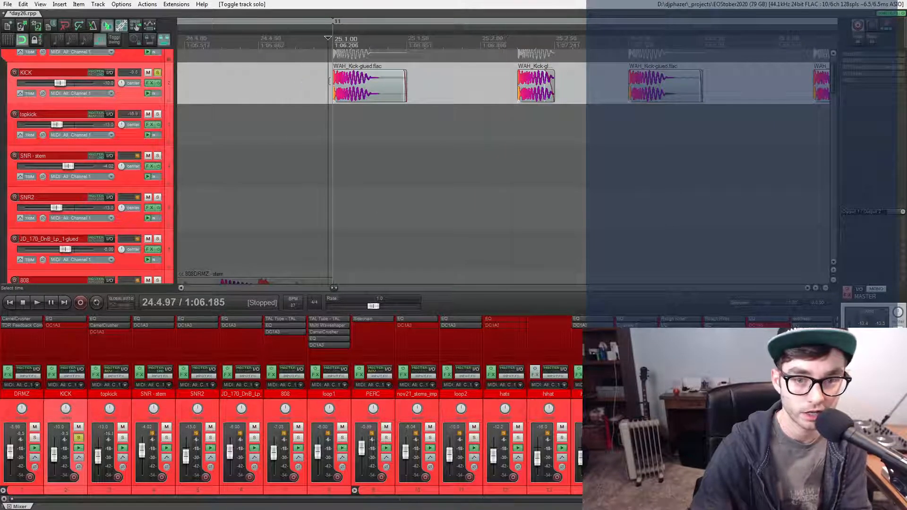
key("space")
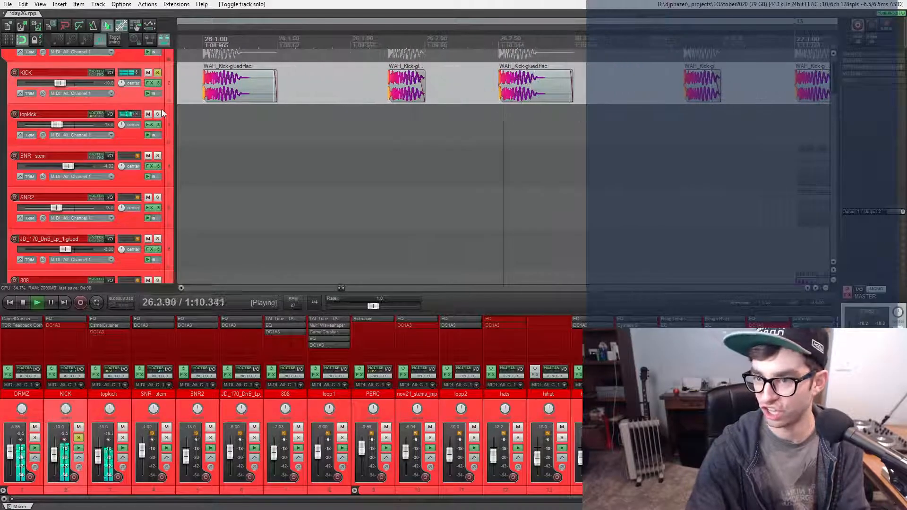
key("space")
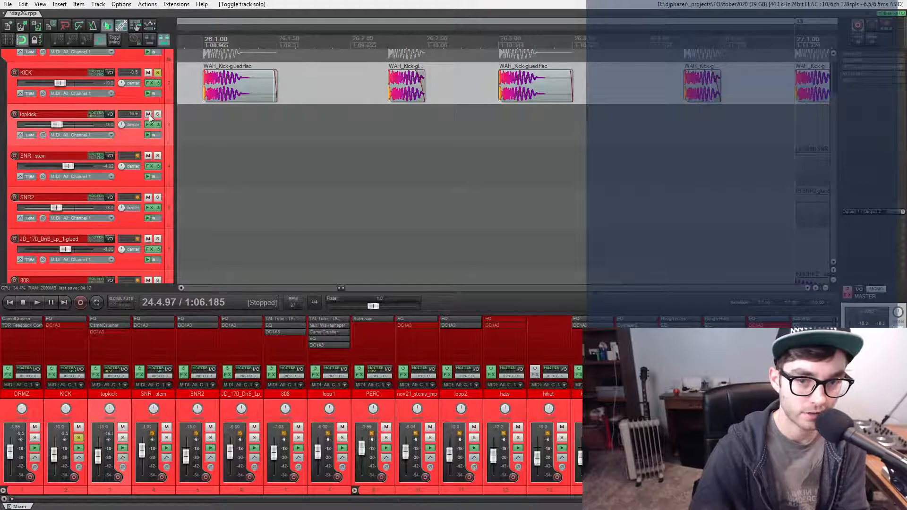
- Mute the topkick track and play the soloed KICK track from 24.4.97 without it
left_click(167, 82)
key("space")
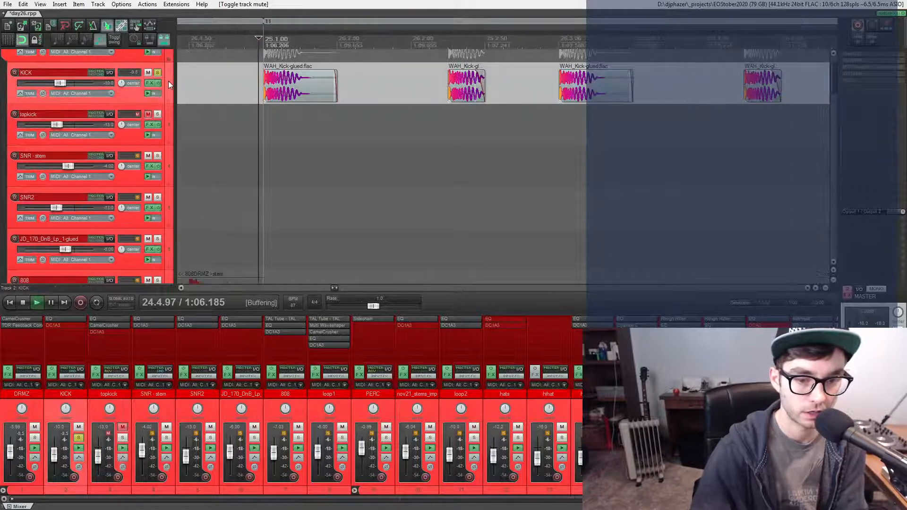
- Bypass the effects on the DRMZ folder track and audition the soloed KICK track without them
key("space")
left_click(8, 371)
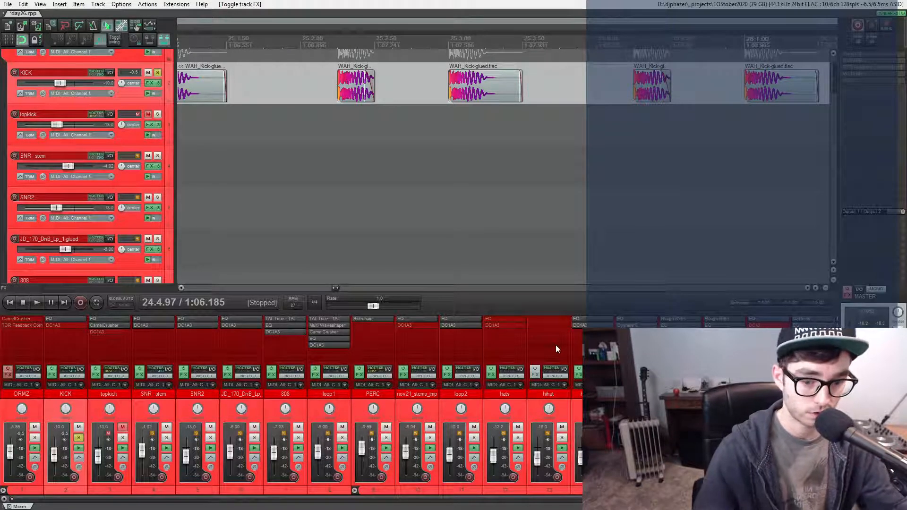
key("space")
key("space")
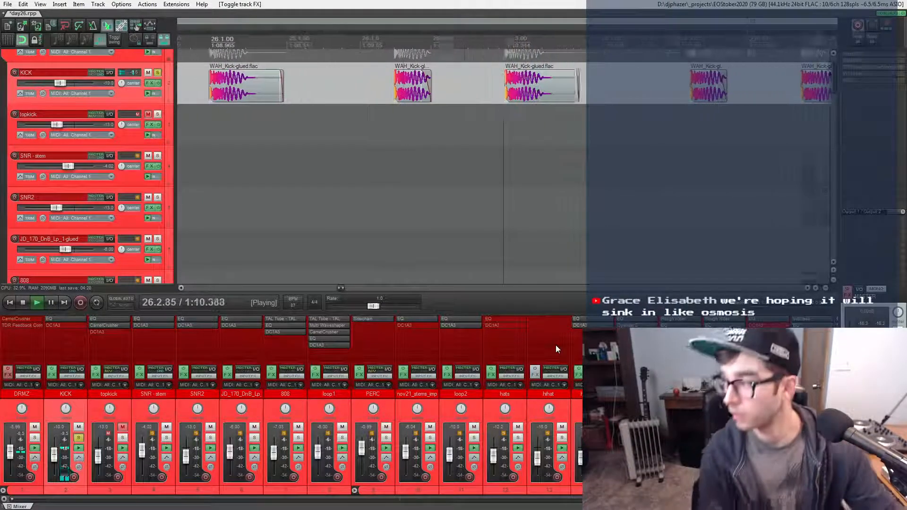
key("space")
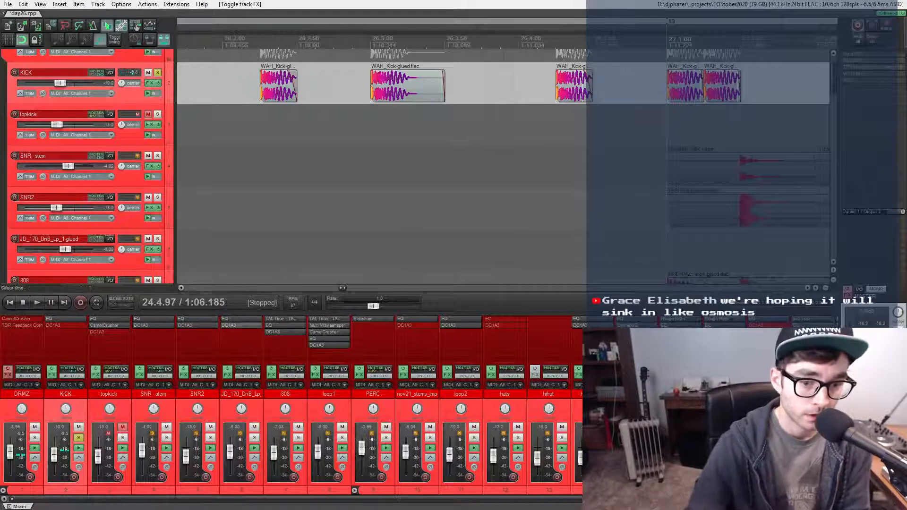
- Unmute the topkick track and enlarge the mixer's send area to show the sends on the KICK channel
left_click(148, 114)
left_click(169, 116)
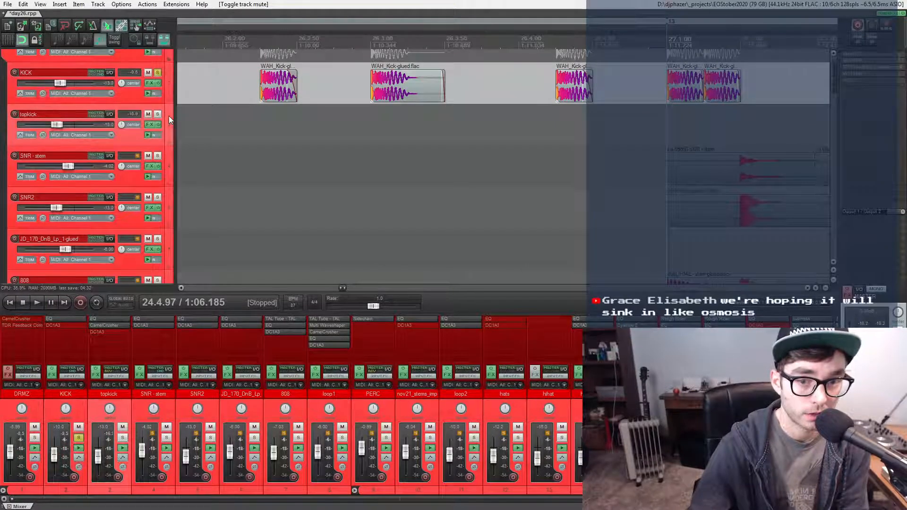
left_click(169, 82)
left_click(170, 117)
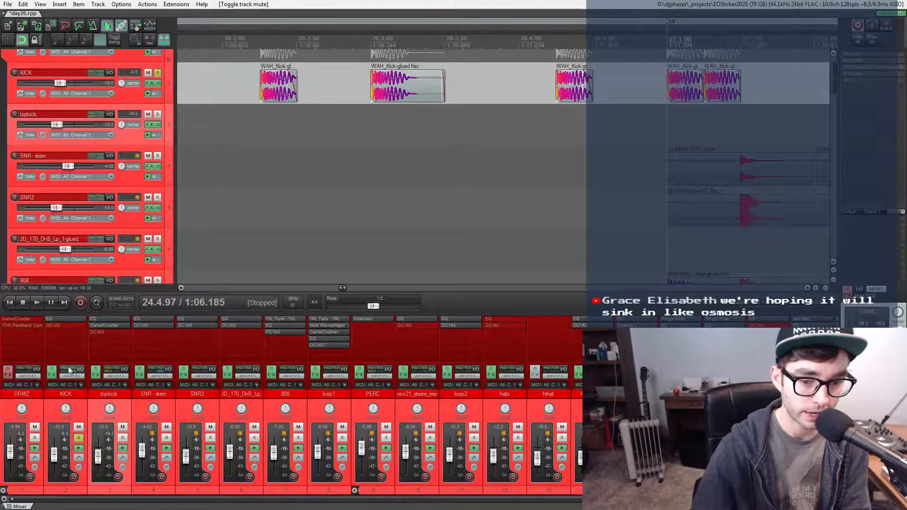
mouse_move(64, 349)
left_mouse_down()
mouse_move(62, 338)
mouse_move(61, 350)
left_mouse_up()
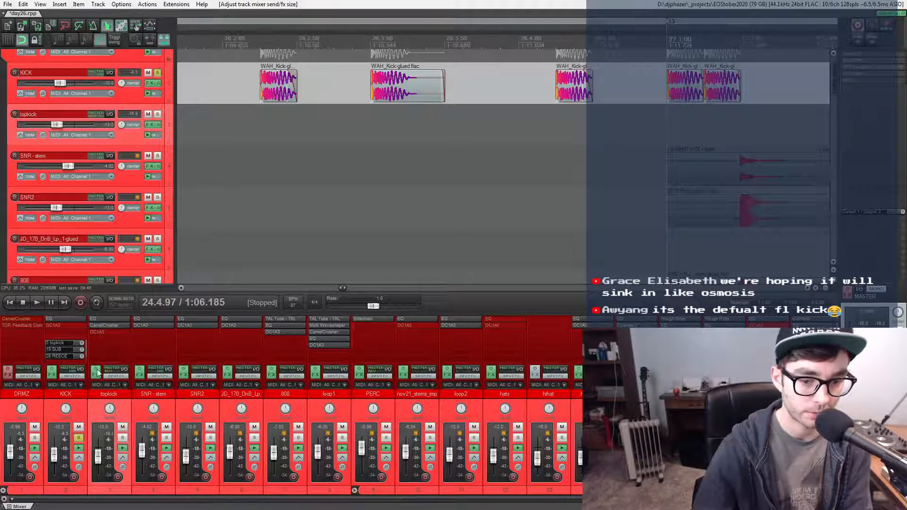
- Inspect the topkick track's high-pass EQ curve, then its CamelCrusher distortion settings
left_click(106, 318)
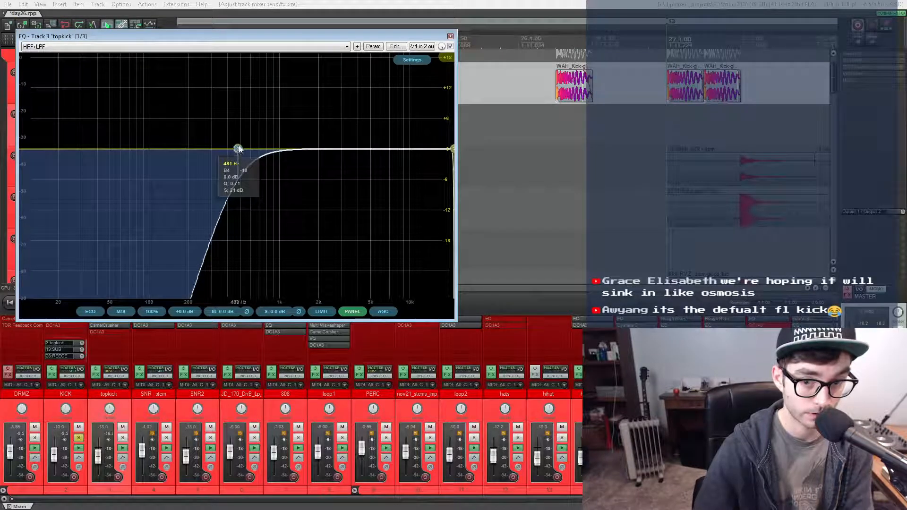
left_click_drag(252, 35, 286, 21)
left_click(95, 322)
double_click(95, 325)
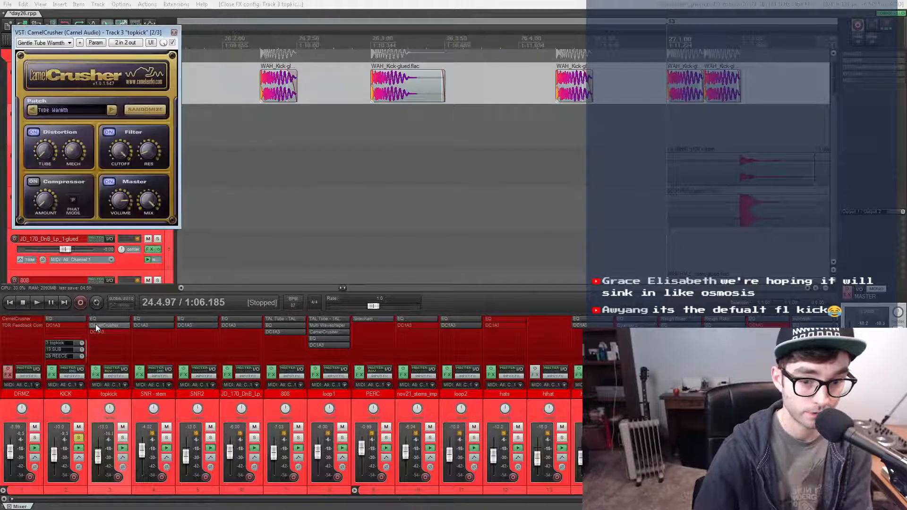
- Solo only the topkick track and play it back from the edit cursor
left_click(122, 438)
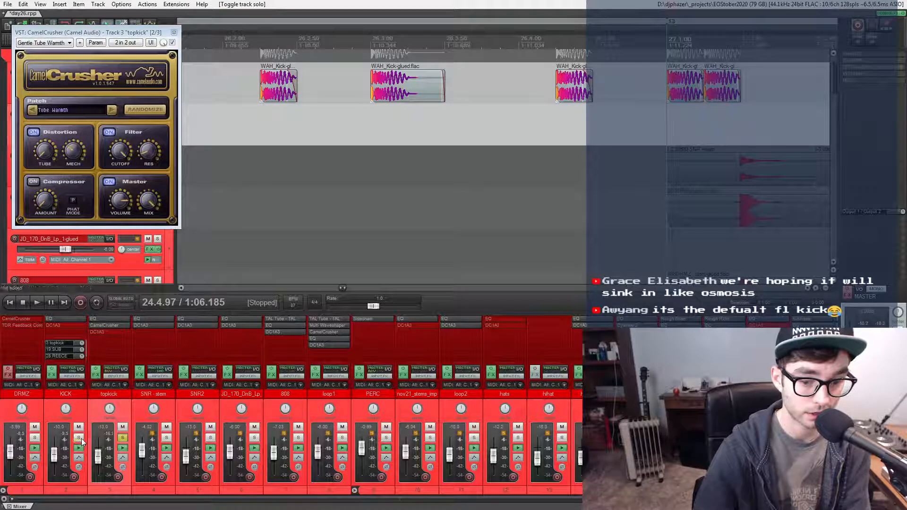
key("space")
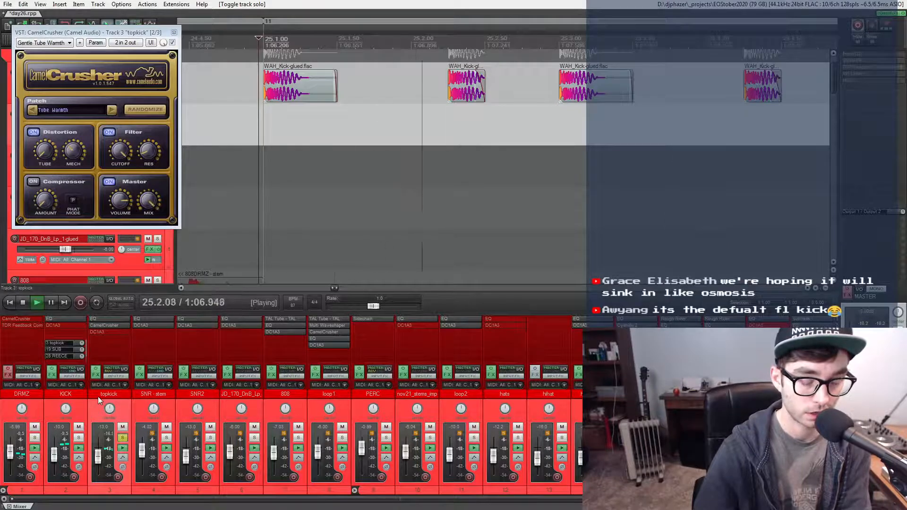
key("space")
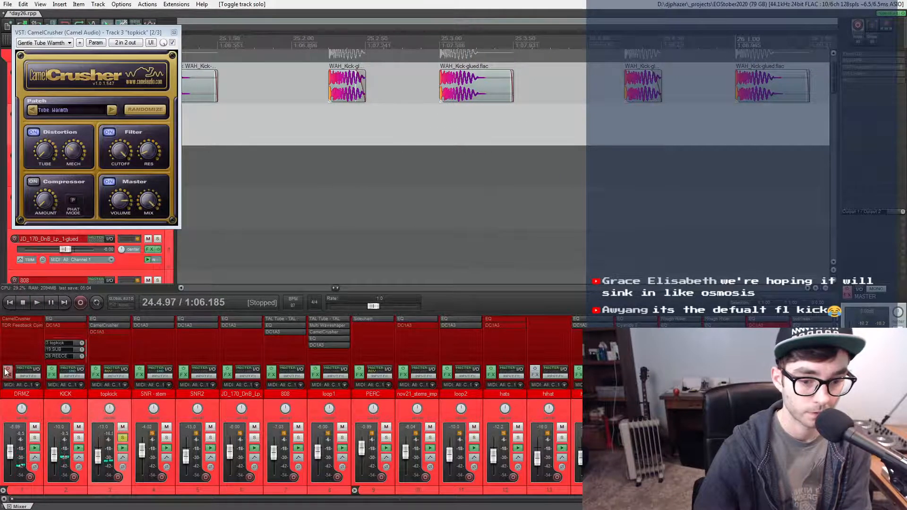
- Re-enable the effects on the DRMZ folder and the master track, auditioning the soloed topkick through them
left_click(8, 373)
key("space")
key("space")
left_click(848, 290)
key("space")
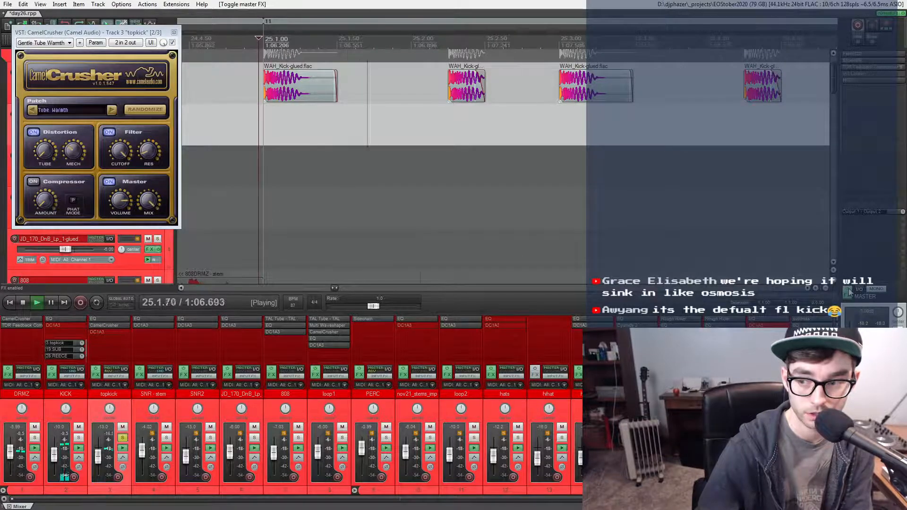
key("space")
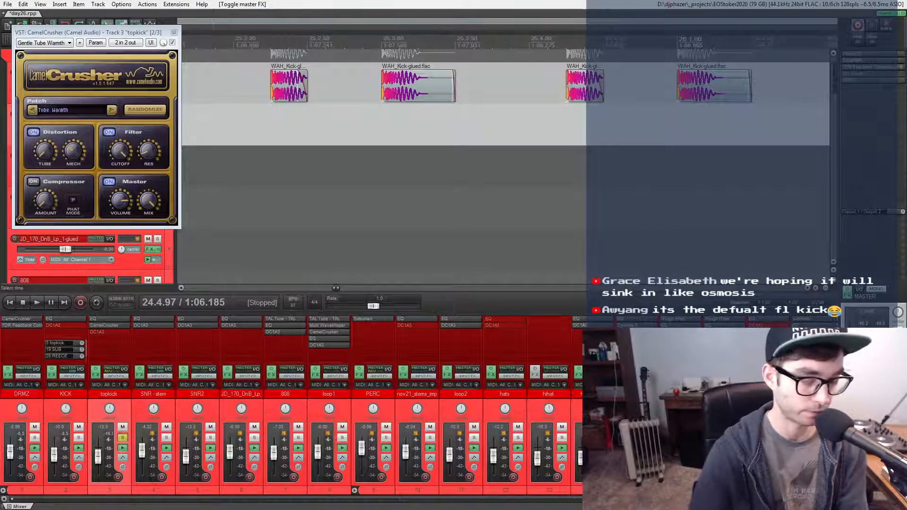
- Review the topkick's CamelCrusher and EQ settings again, then close both effect windows
left_click_drag(99, 33, 102, 69)
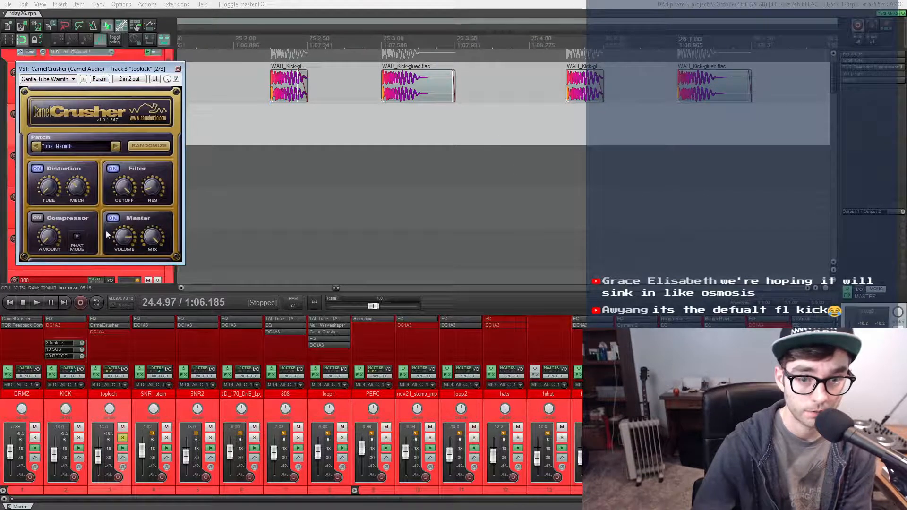
left_click(68, 396)
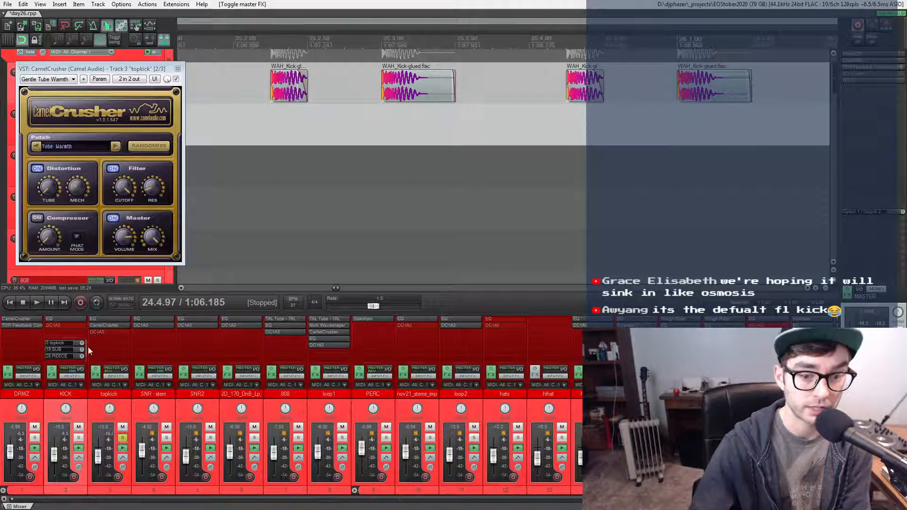
left_click(112, 320)
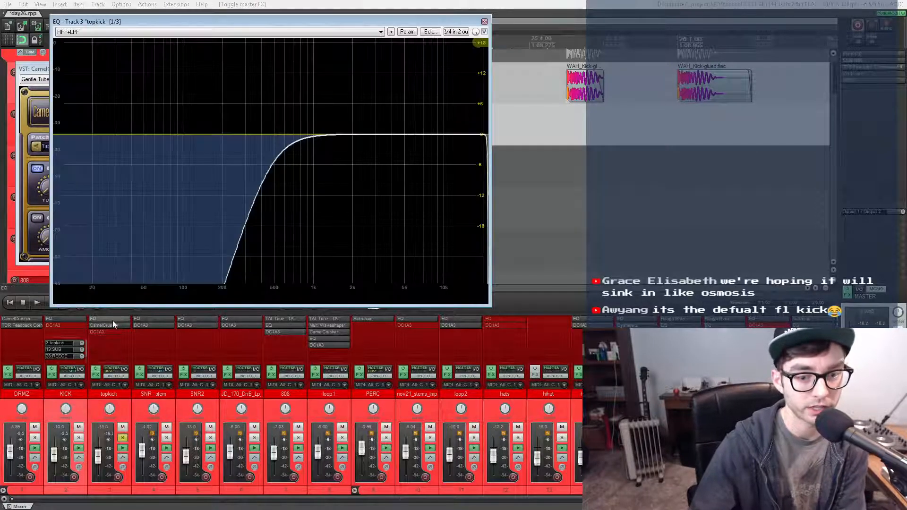
left_click(100, 319)
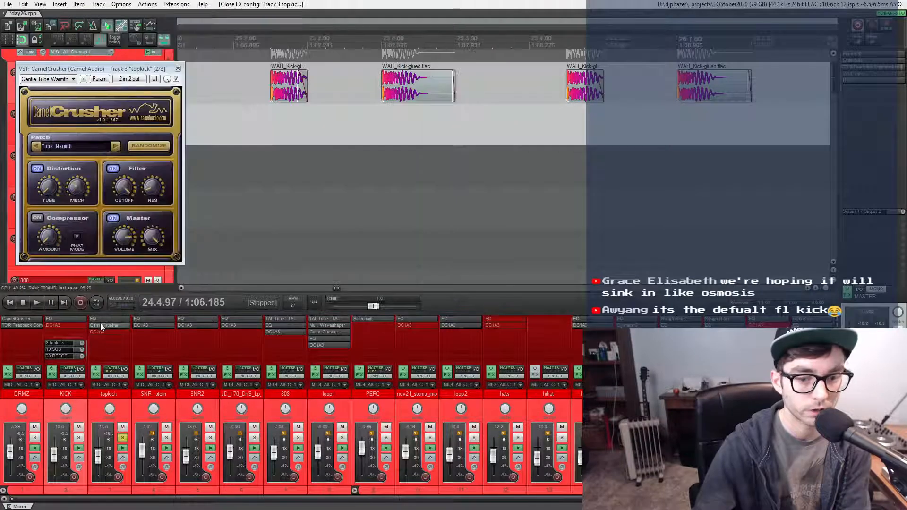
left_click(99, 325)
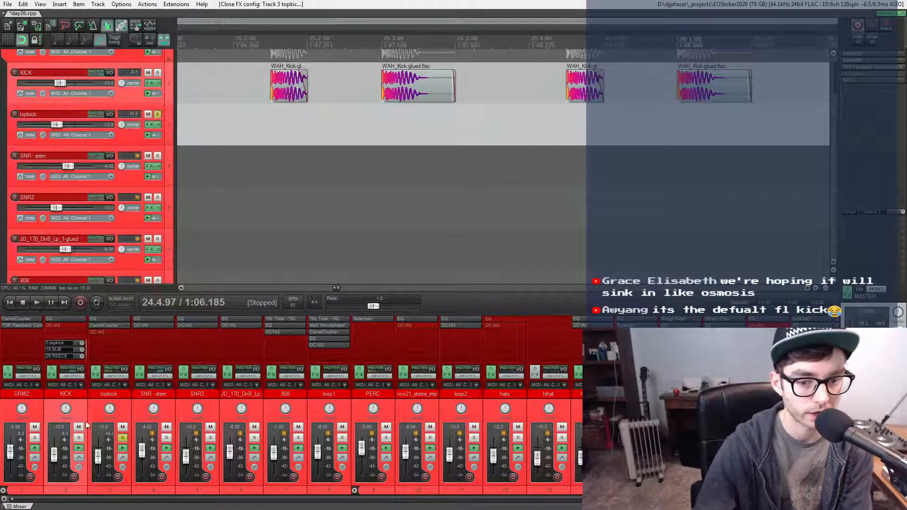
- Solo KICK together with topkick during playback, then unsolo topkick so only KICK remains soloed
key("space")
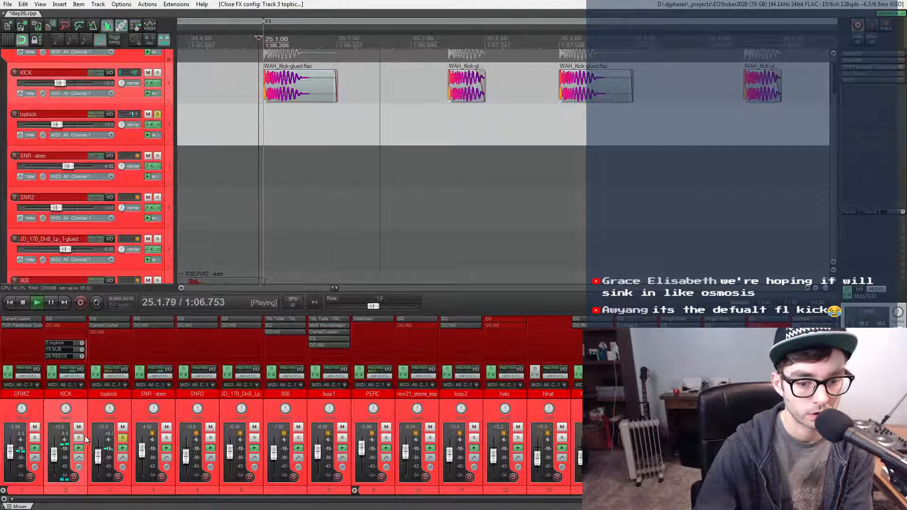
left_click(78, 438)
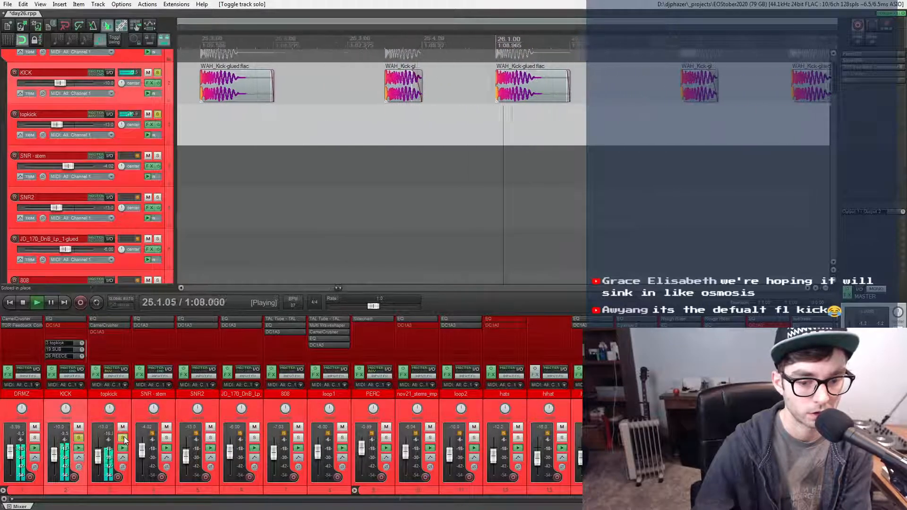
key("space")
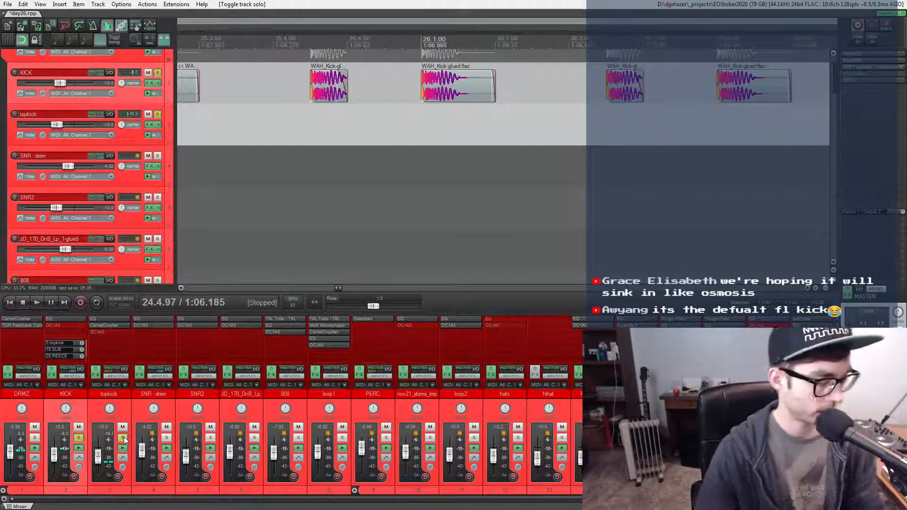
left_click(124, 440)
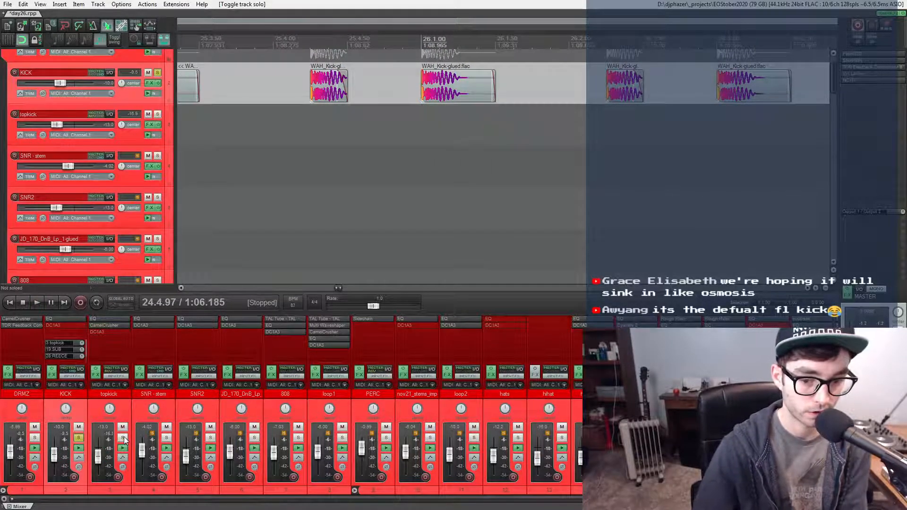
- Compare the soloed KICK playback with topkick muted and unmuted, then remove the solo from KICK
key("space")
left_click(122, 427)
key("space")
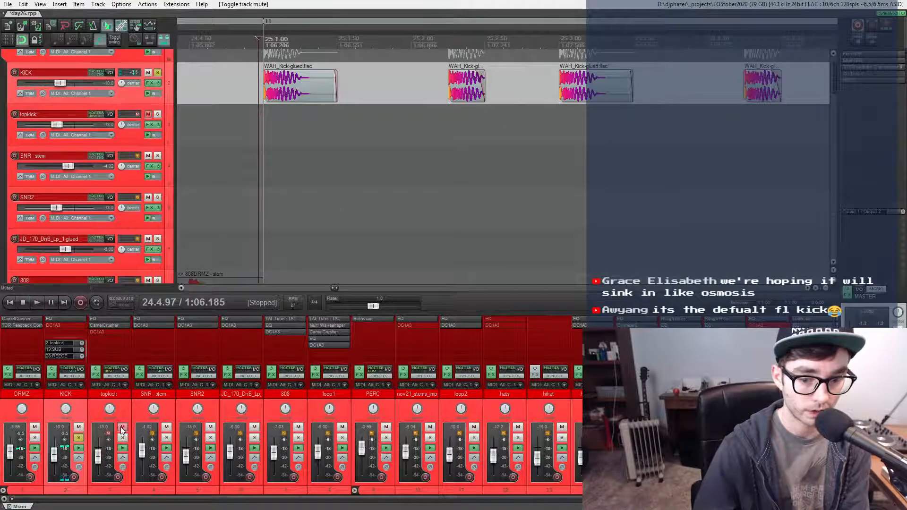
key("space")
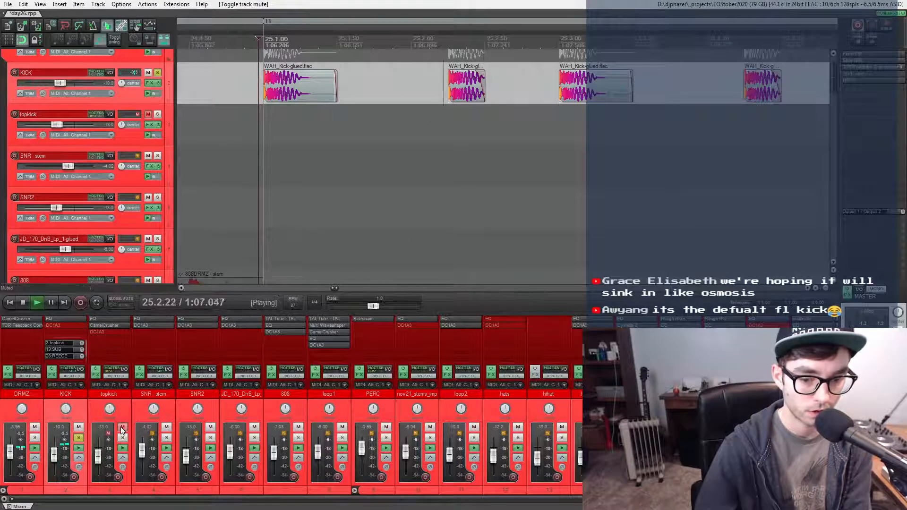
left_click(122, 427)
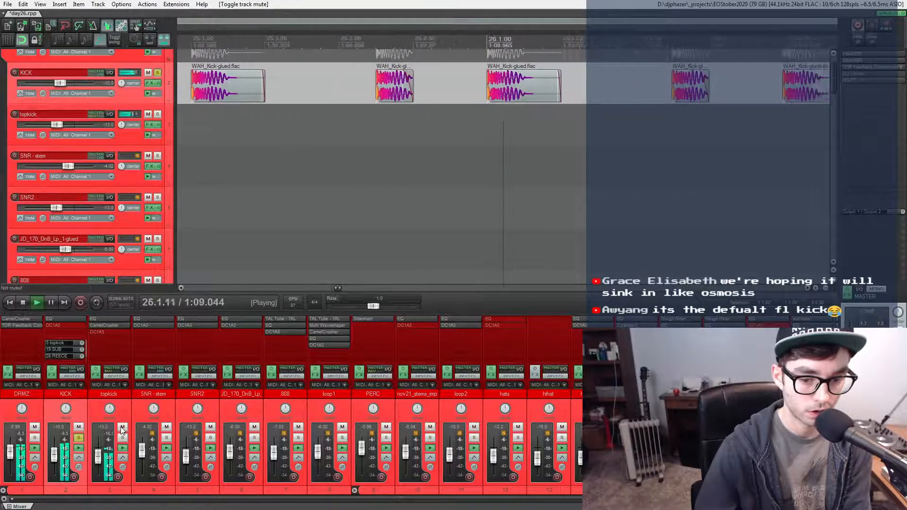
key("space")
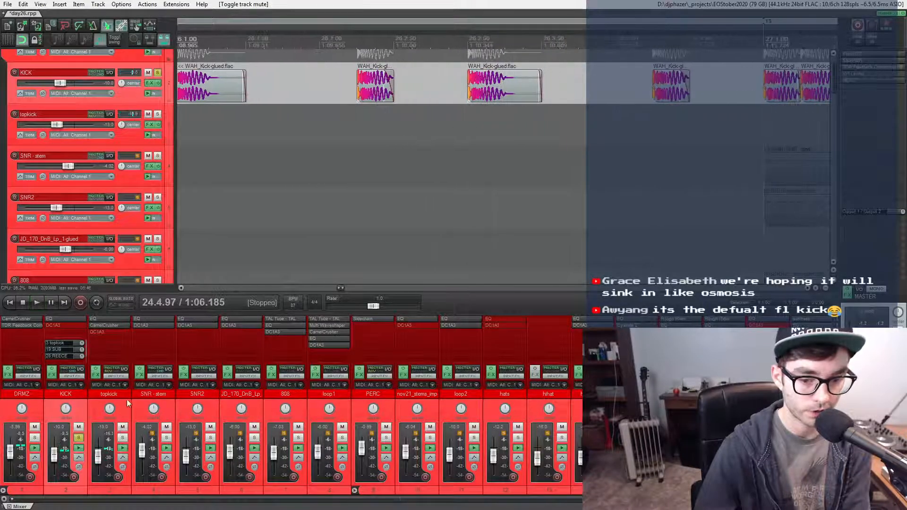
left_click(78, 438)
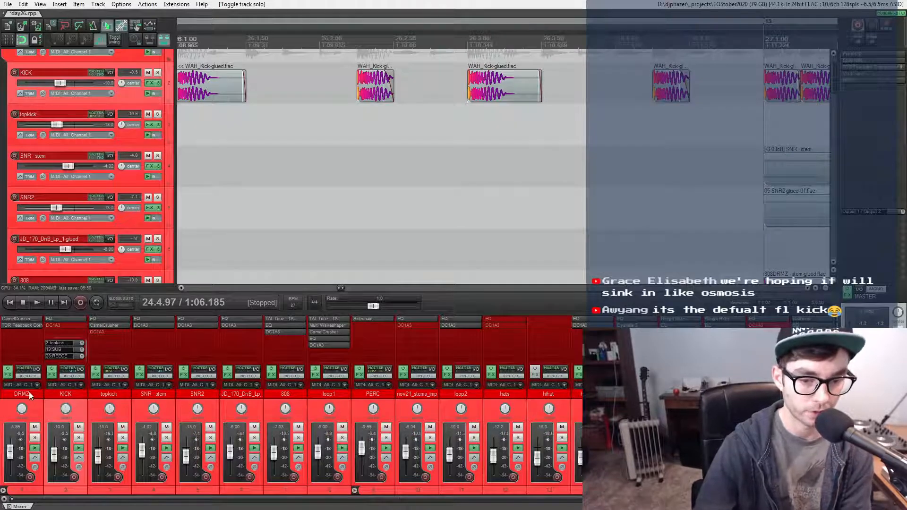
- Place the edit cursor at 27.1.00 and look over the arrangement of the drum tracks around it
scroll(275, 189, "down", 12)
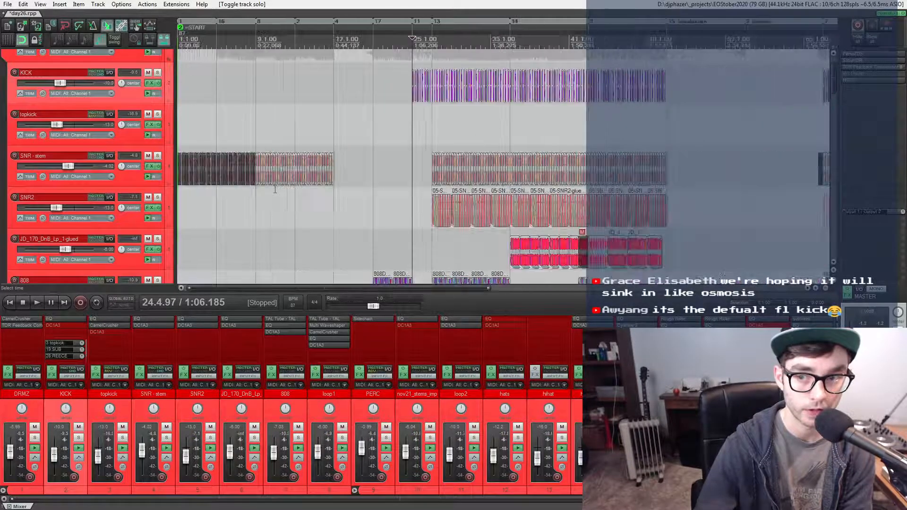
scroll(423, 149, "down", 4)
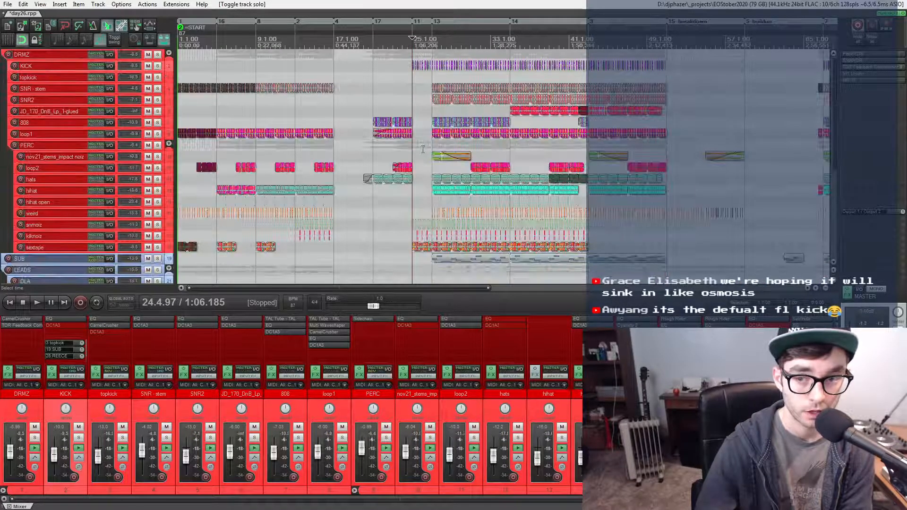
scroll(430, 98, "up", 3)
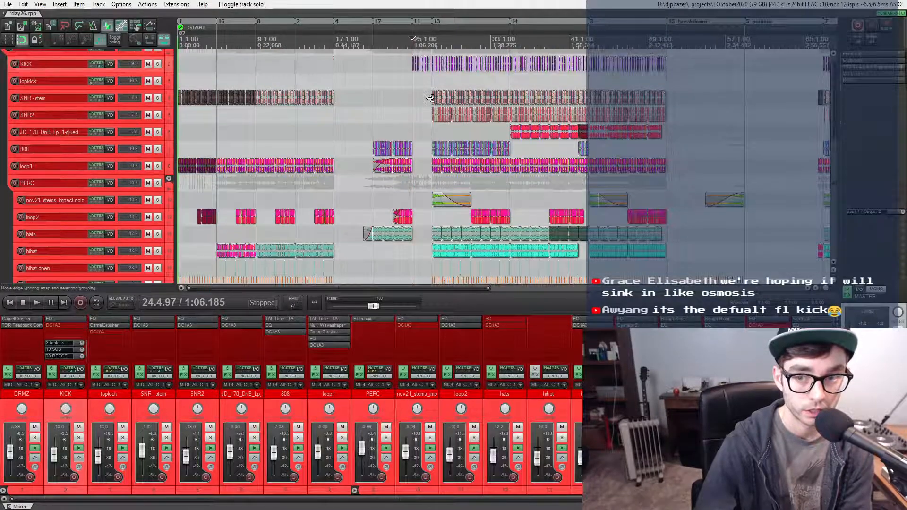
scroll(430, 98, "up", 1)
left_click(433, 92)
scroll(433, 92, "up", 5)
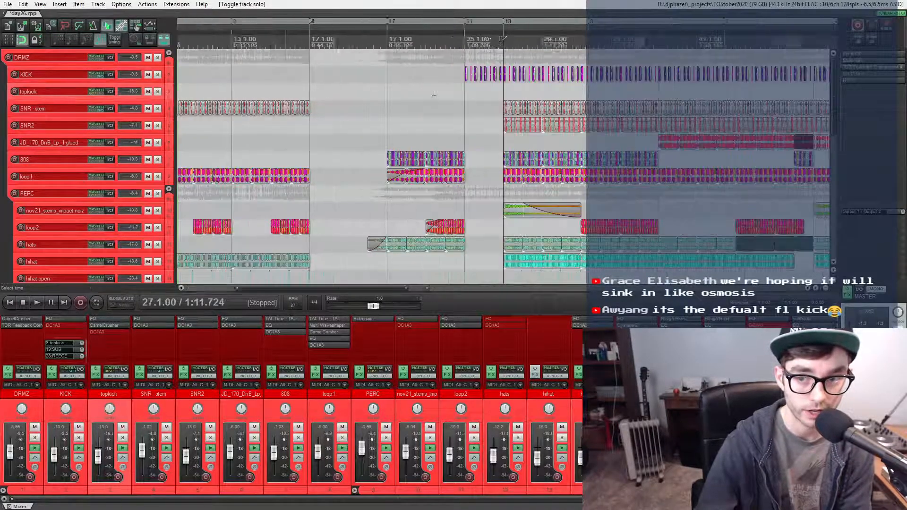
scroll(432, 92, "right", 4)
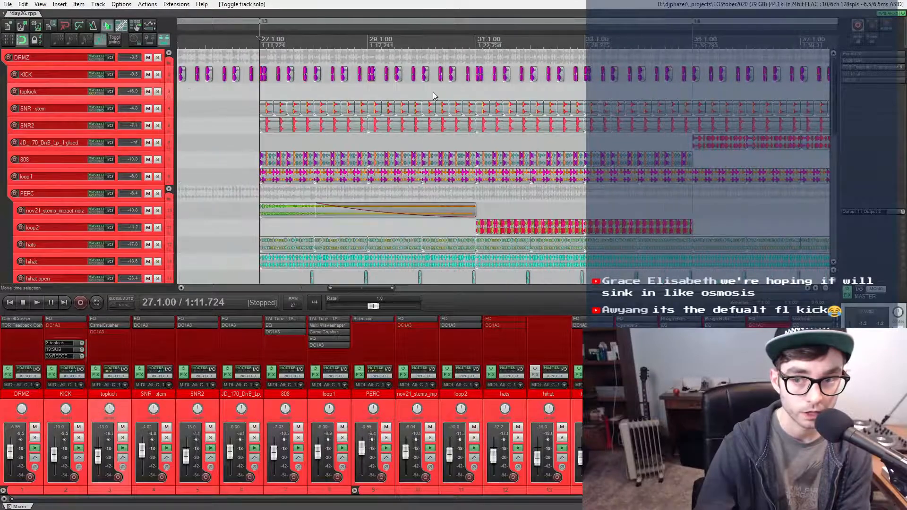
scroll(409, 91, "right", 1)
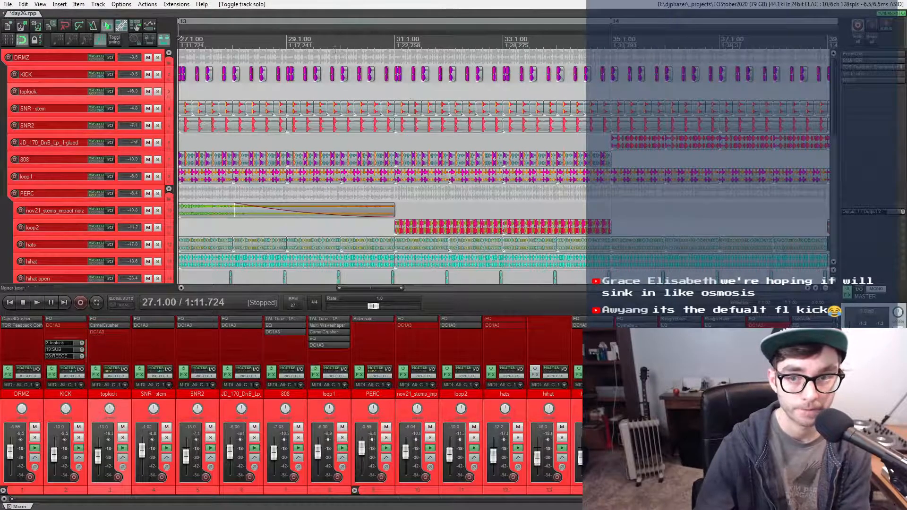
scroll(329, 79, "down", 2)
scroll(330, 81, "down", 3)
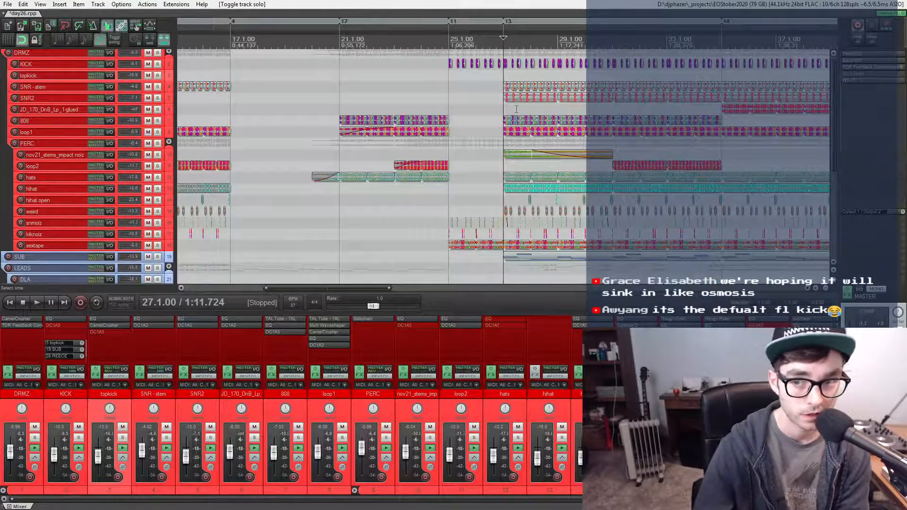
scroll(425, 175, "down", 3)
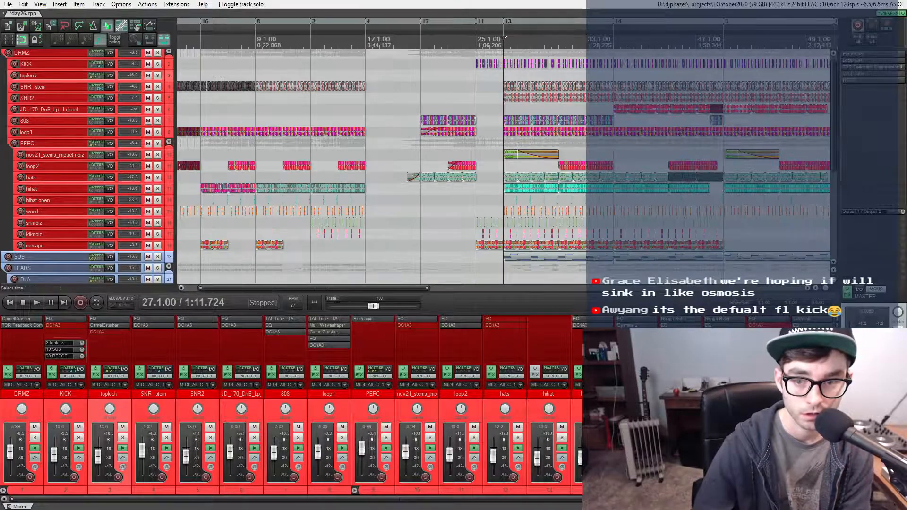
- Place the edit cursor at 13.1.00 and play the mix briefly from there
left_click(311, 154)
scroll(510, 148, "up", 5)
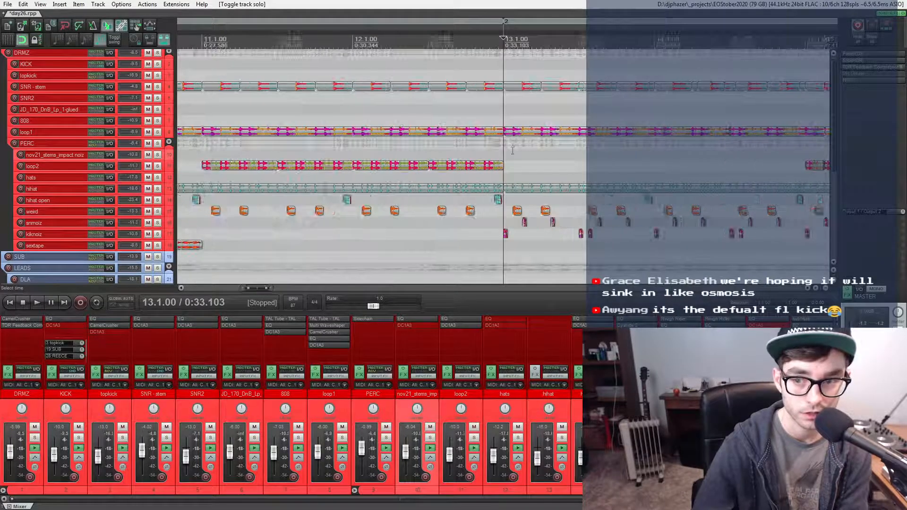
key("space")
key("space")
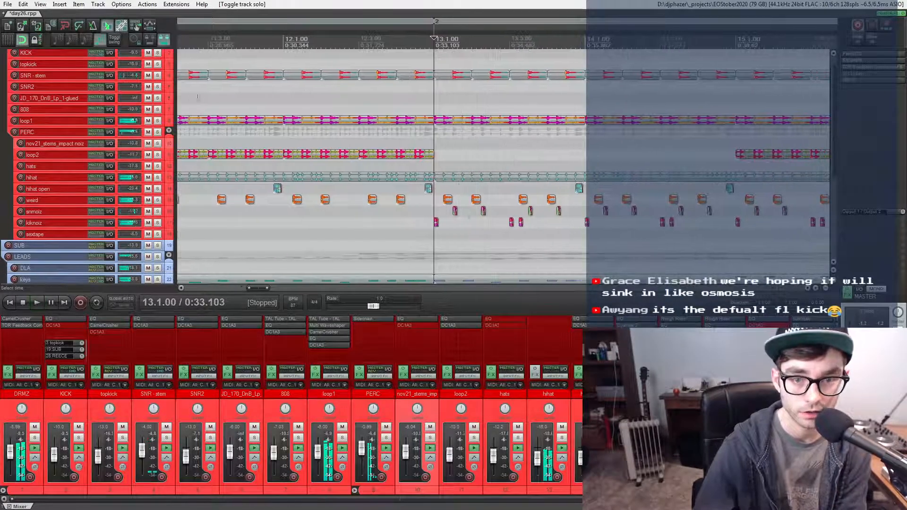
- Solo the DRMZ folder and listen to the drums alone from 13.1.00
left_click(158, 54)
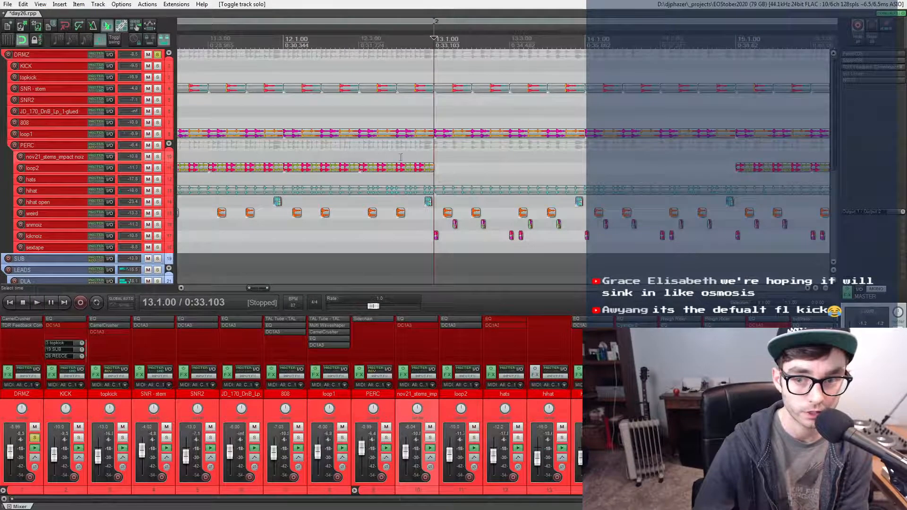
key("space")
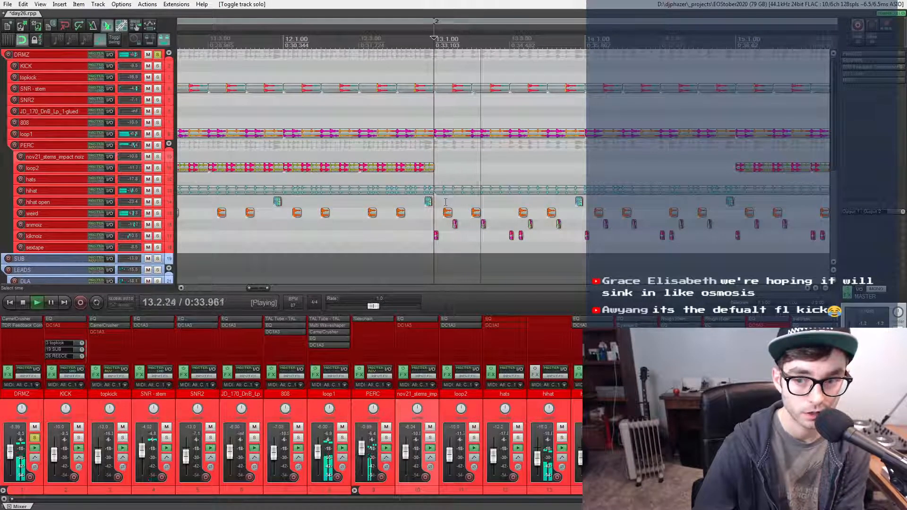
key("space")
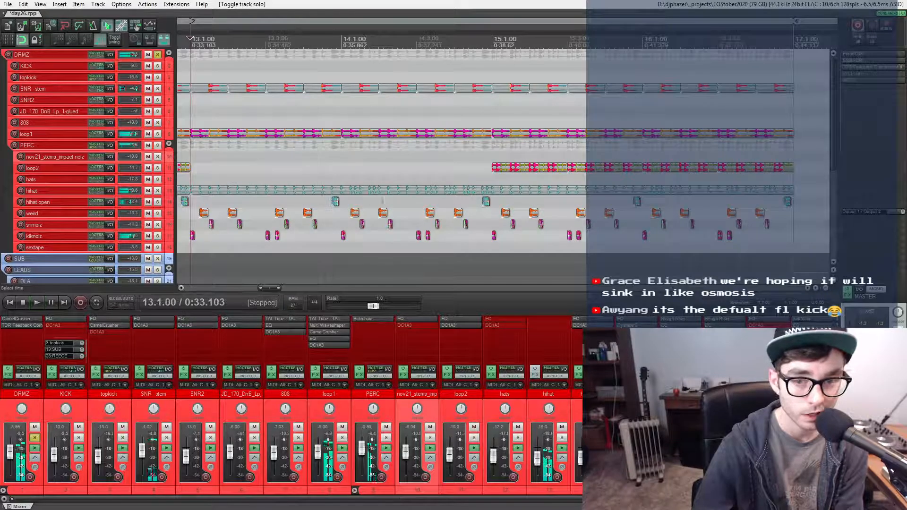
- Play the soloed drums with the master effects bypassed, then re-enable the master effects
left_click(848, 292)
key("space")
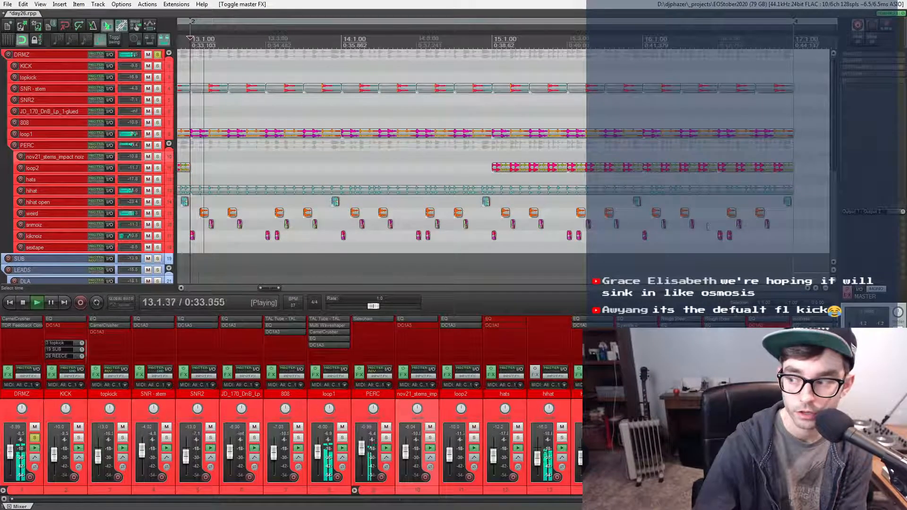
key("space")
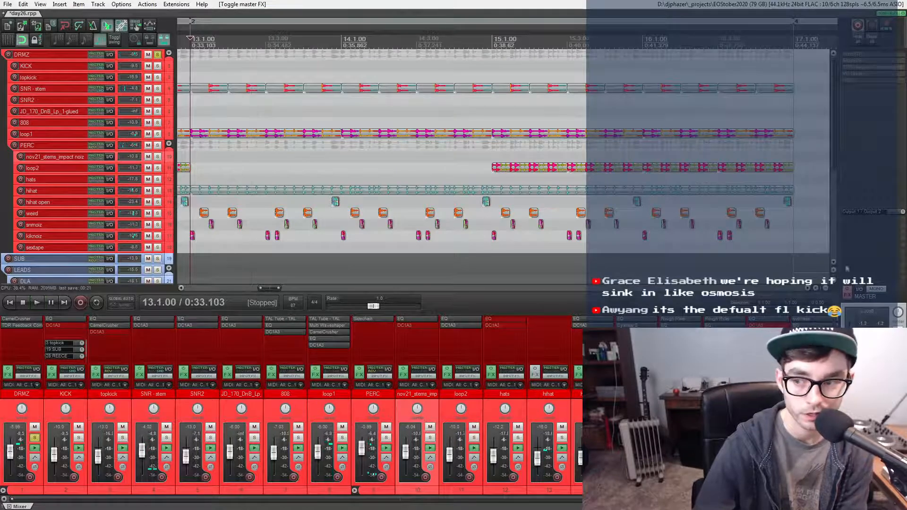
left_click(847, 292)
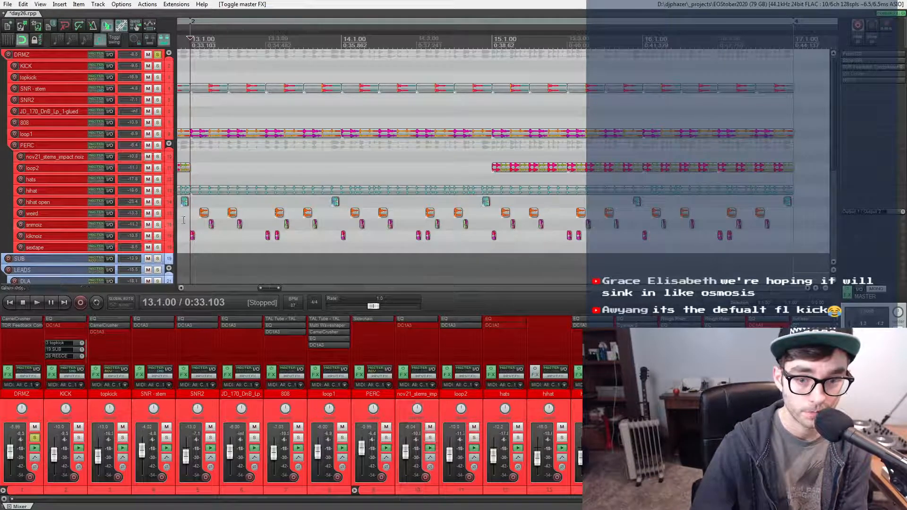
- Solo the weird track for a short playback, then remove its solo
left_click(157, 214)
key("space")
key("space")
left_click(157, 214)
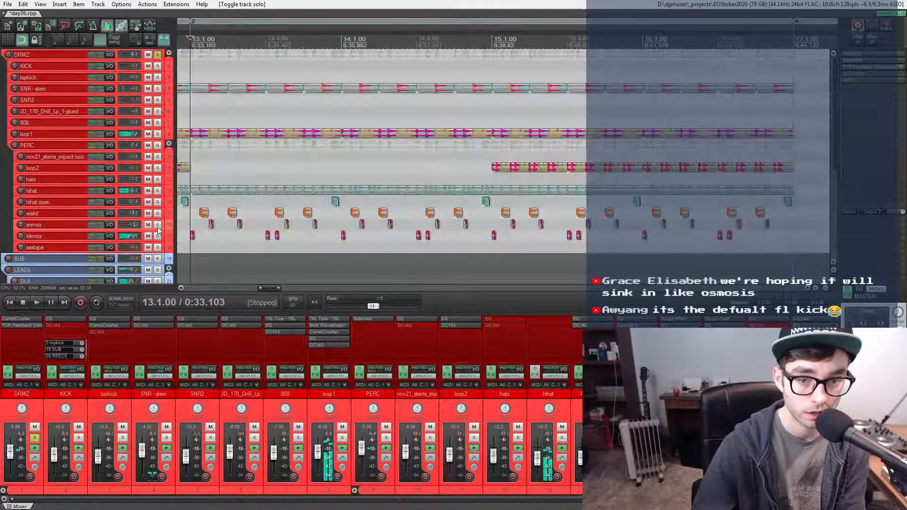
- Solo the snrnoiz and kiknoiz tracks and enlarge the view of their items around 13.1.00
left_click(158, 224)
left_click(157, 237)
scroll(443, 260, "up", 5)
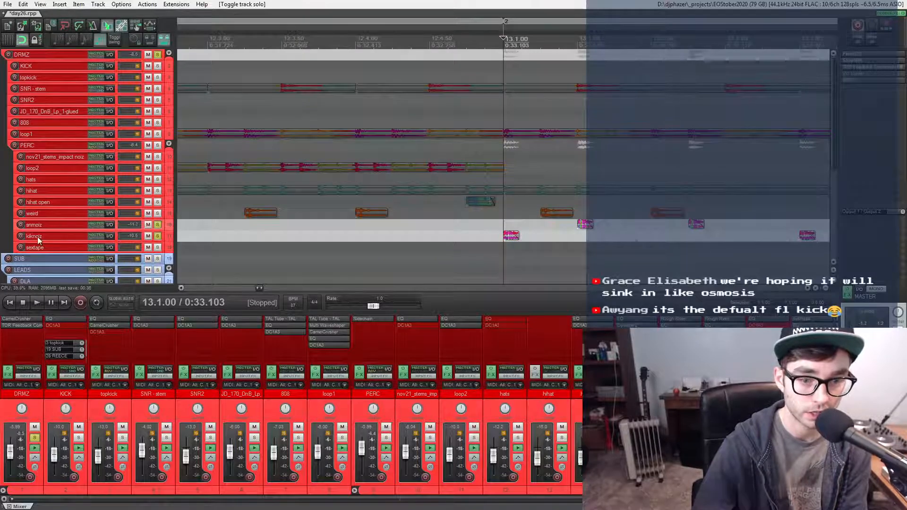
scroll(525, 240, "up", 4)
scroll(525, 240, "right", 4)
scroll(524, 242, "down", 4)
scroll(523, 243, "down", 1)
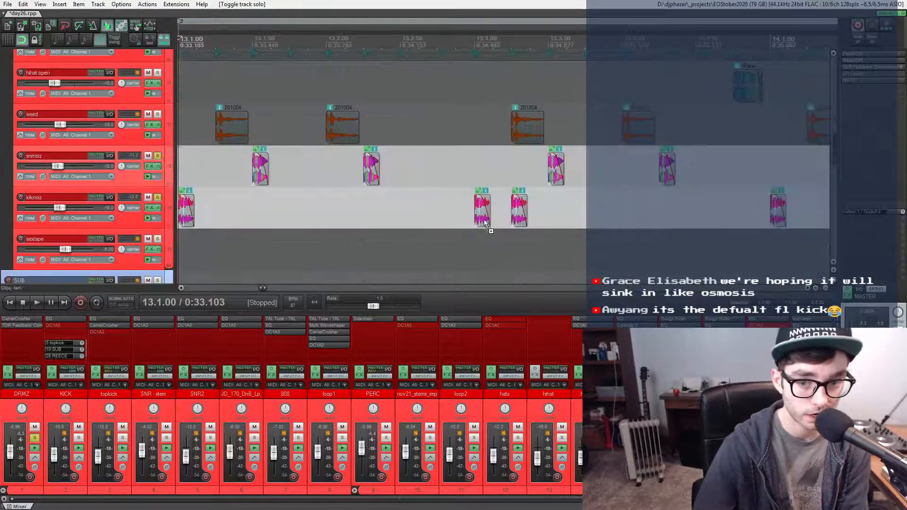
- Play the soloed snrnoiz and kiknoiz layers from 13.1.00, then stop playback
left_click(191, 164)
scroll(191, 164, "up", 1)
left_click(486, 172)
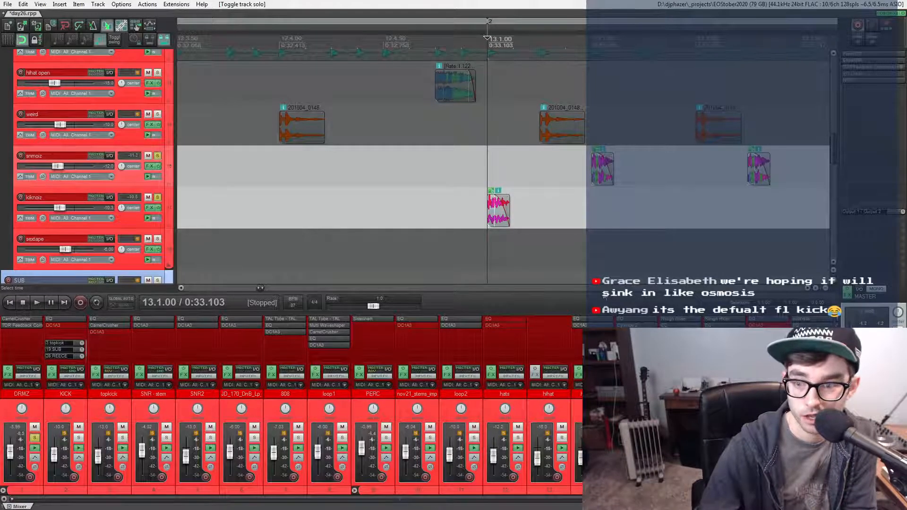
scroll(394, 155, "down", 2)
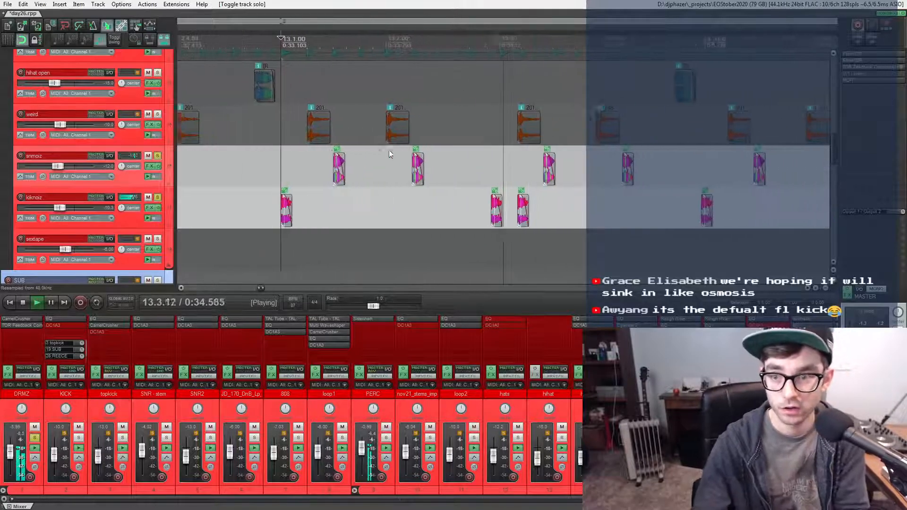
scroll(379, 158, "down", 1)
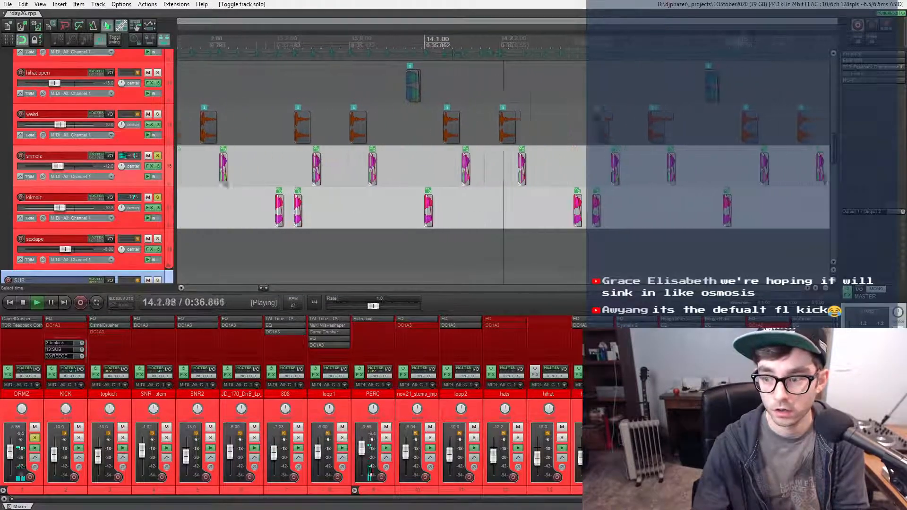
key("space")
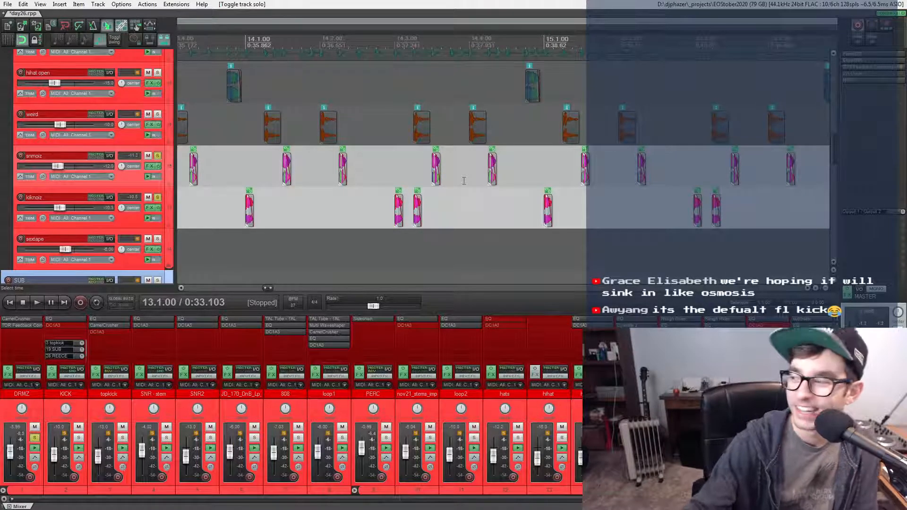
- Look over the tracks in the DRMZ folder around 13.1.00, from KICK down to the noise layers
scroll(53, 217, "down", 1)
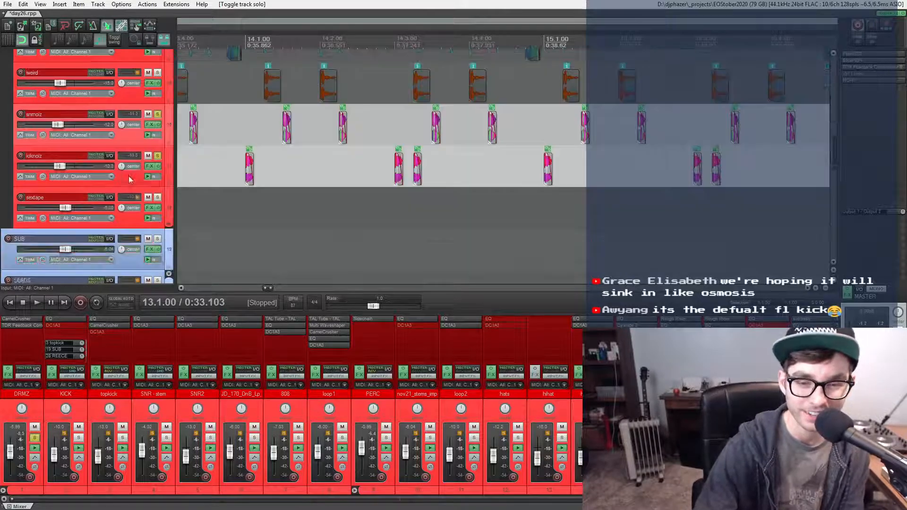
scroll(206, 154, "down", 5)
scroll(205, 155, "up", 3)
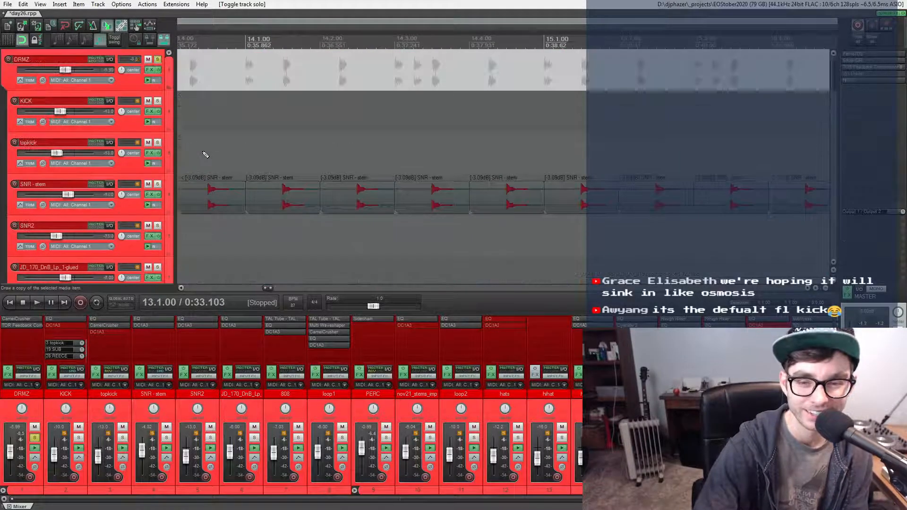
scroll(204, 153, "down", 10)
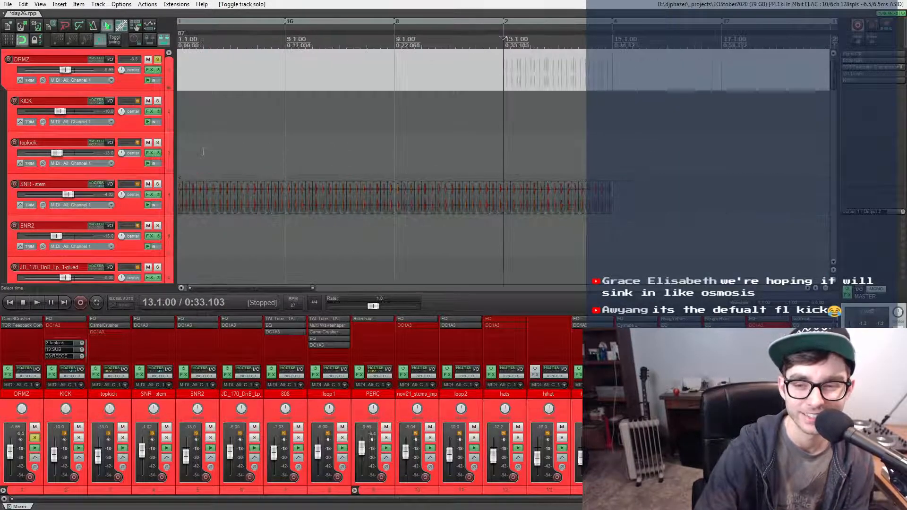
scroll(203, 152, "up", 10)
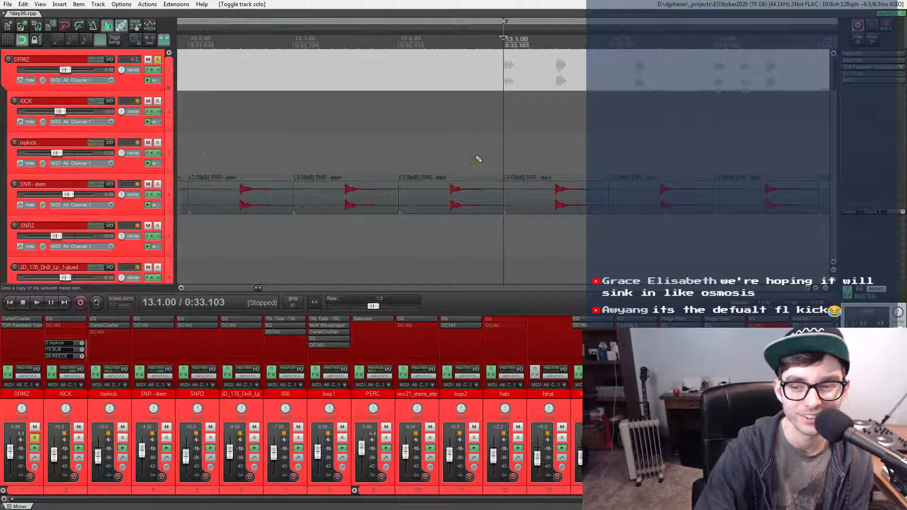
scroll(478, 159, "down", 4)
scroll(478, 160, "down", 9)
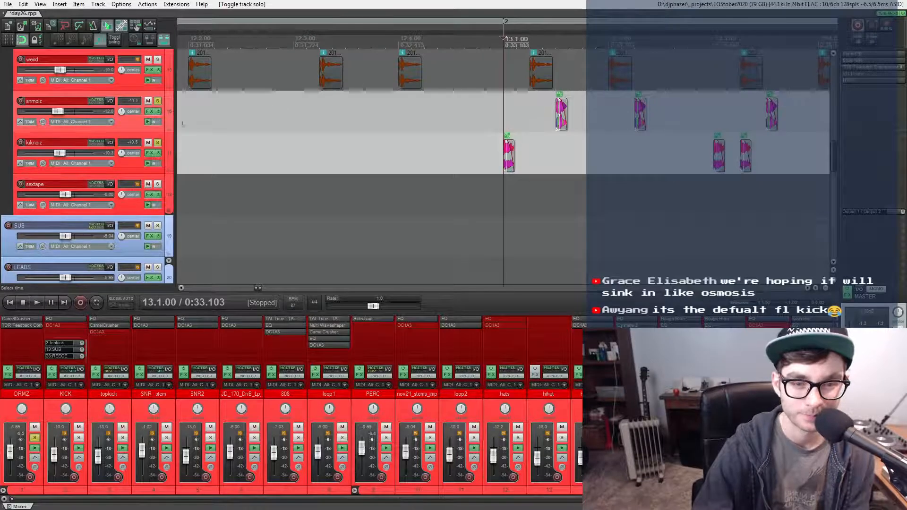
- Examine the first kiknoiz item at 13.1.00 closely and play the two noise layers again
scroll(514, 113, "up", 4)
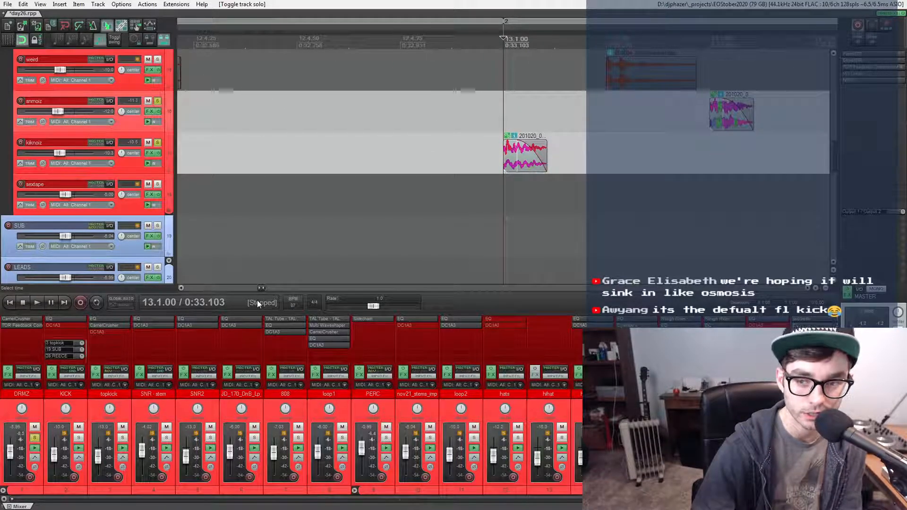
key("space")
scroll(418, 140, "down", 4)
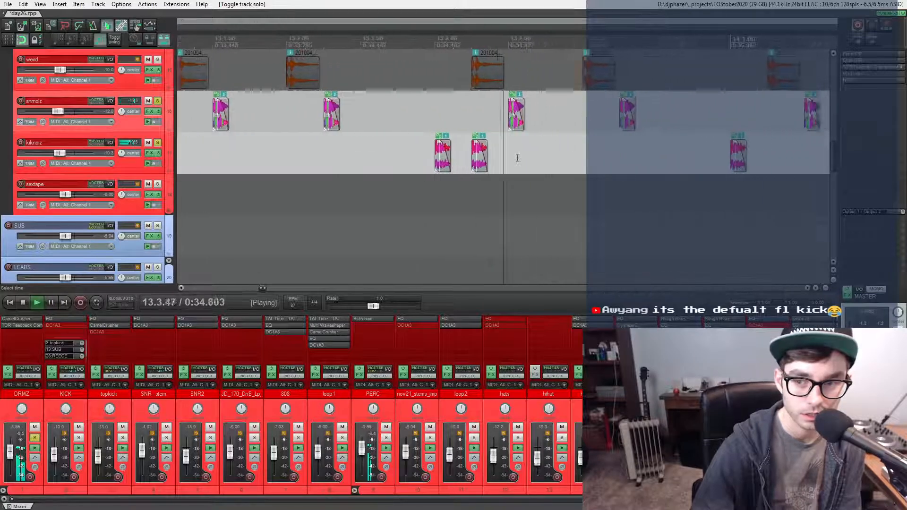
scroll(517, 158, "down", 2)
key("space")
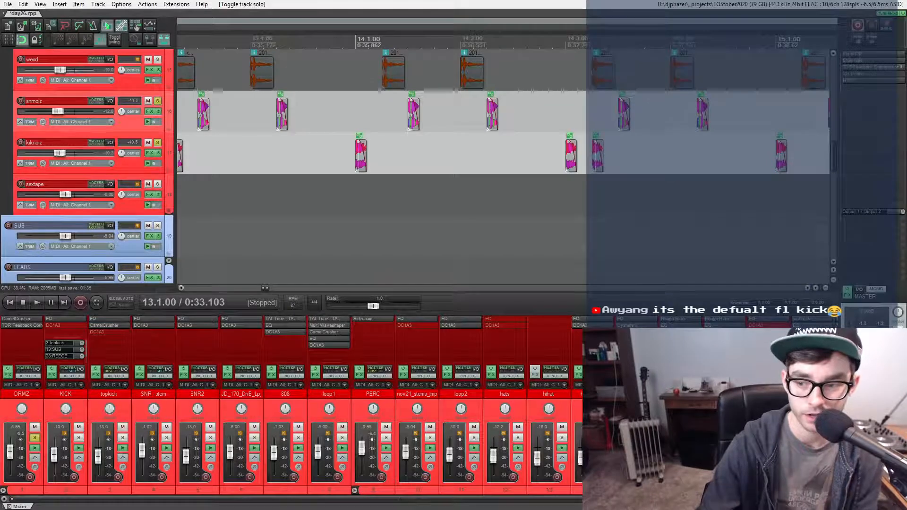
- Compare the Rough Rider compressors on snrnoiz and kiknoiz side by side, check the preset list, then close both
scroll(641, 359, "down", 1)
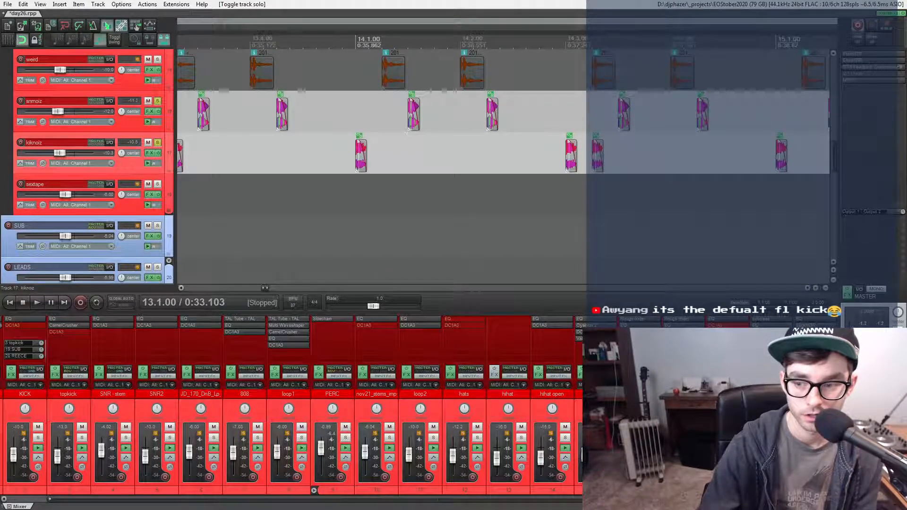
left_click(642, 319)
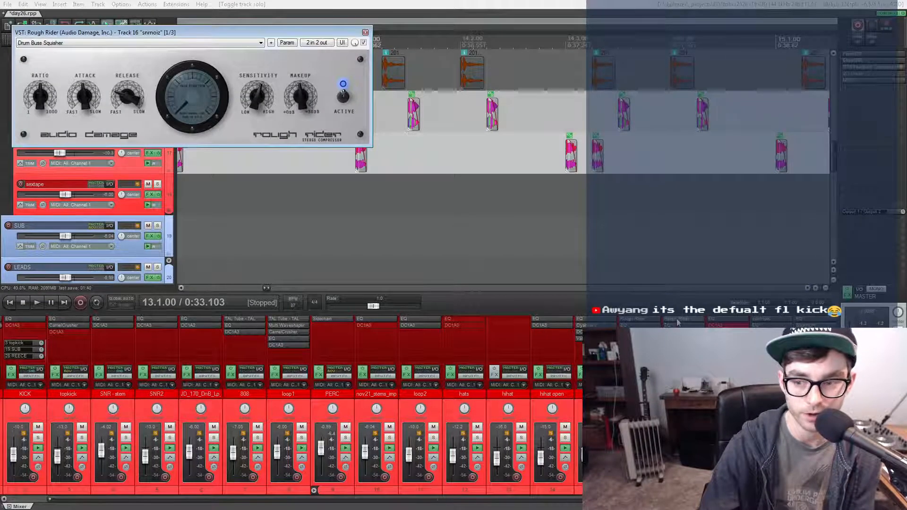
left_click(689, 320)
left_click_drag(161, 48, 145, 161)
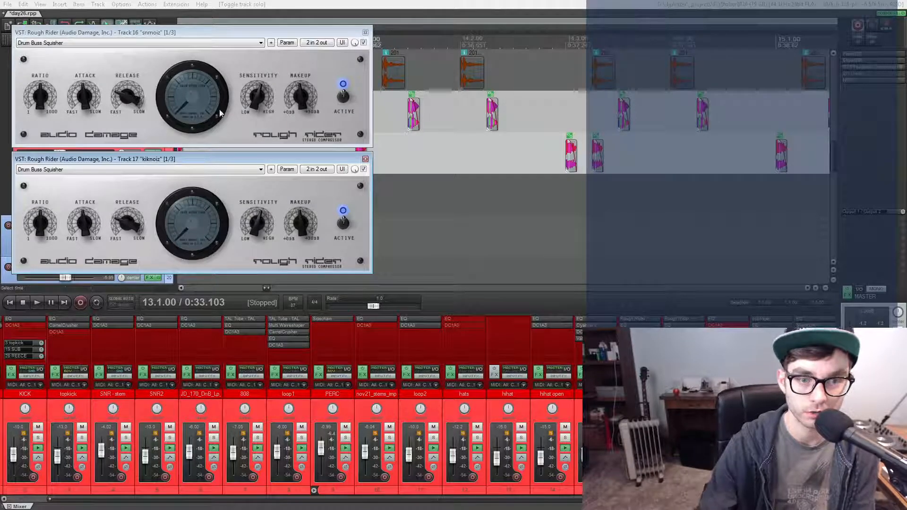
left_click(41, 43)
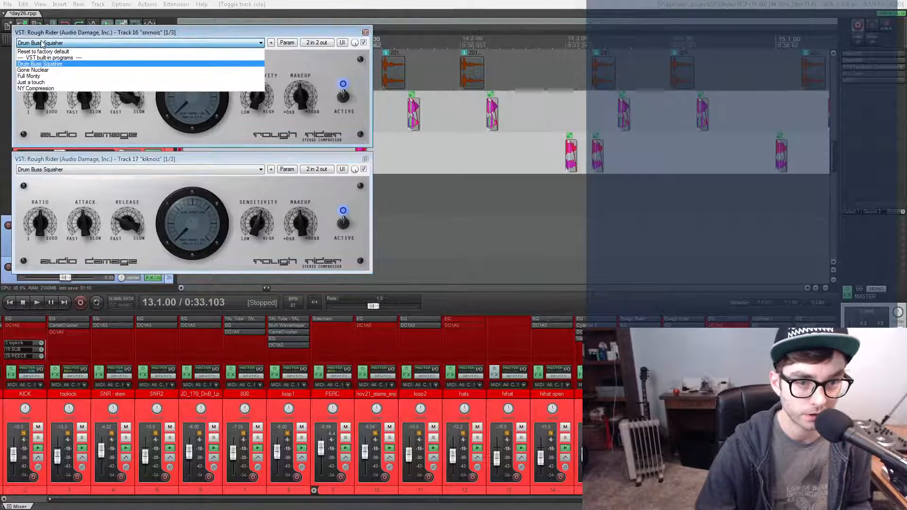
left_click(42, 44)
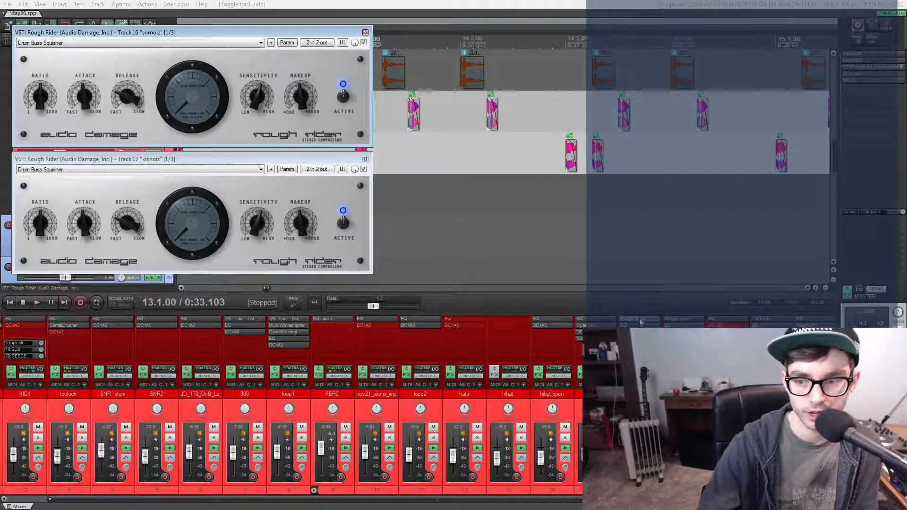
left_click(365, 32)
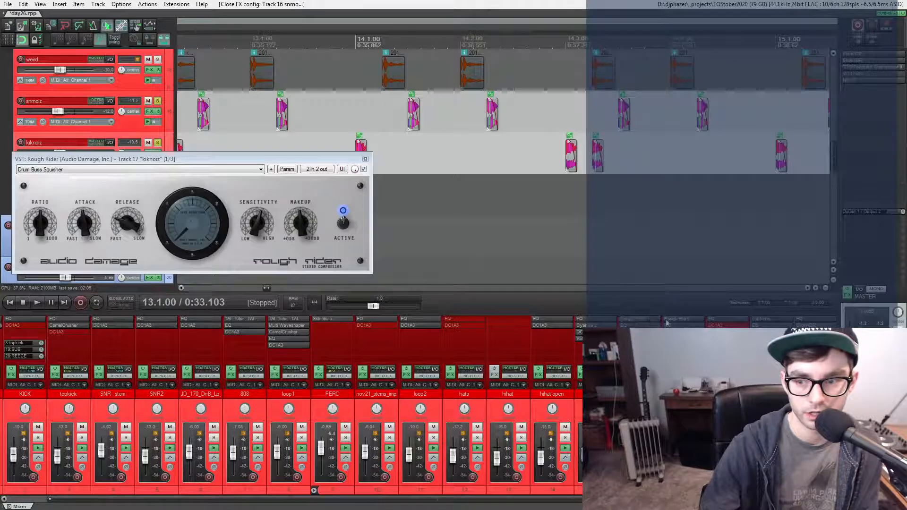
left_click(365, 159)
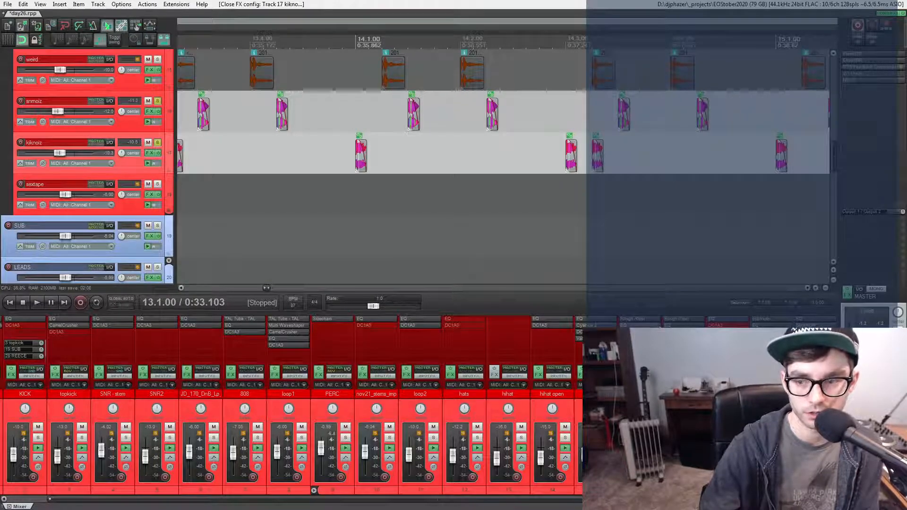
- Examine the EQ curves on snrnoiz and kiknoiz, then close both EQ windows
left_click(639, 326)
left_click_drag(623, 55, 360, 38)
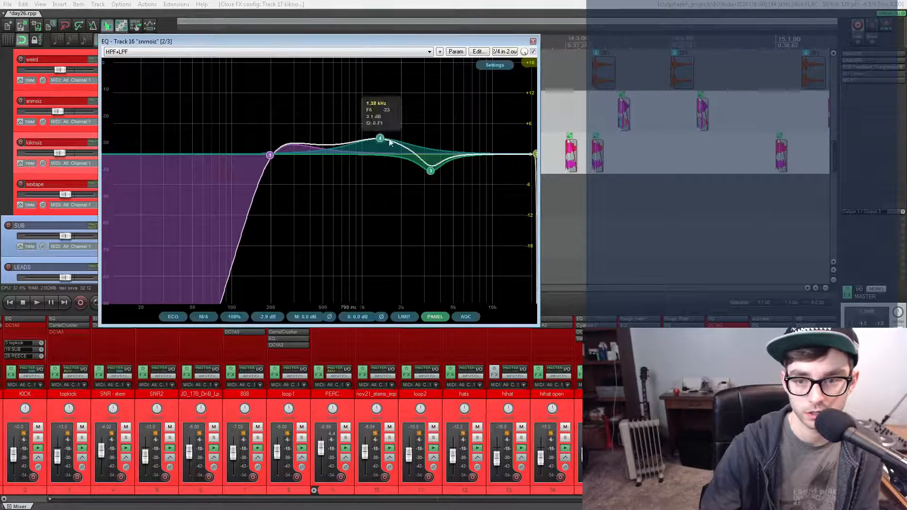
left_click(673, 326)
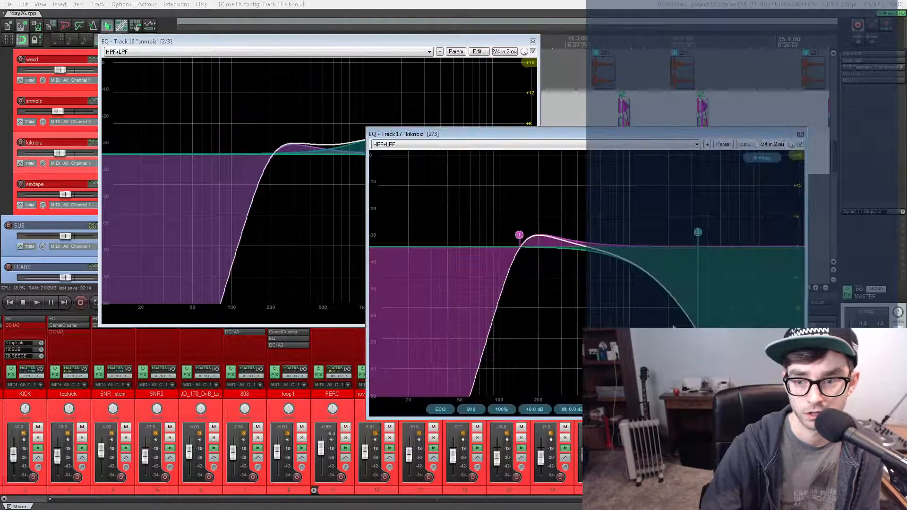
left_click_drag(514, 135, 208, 76)
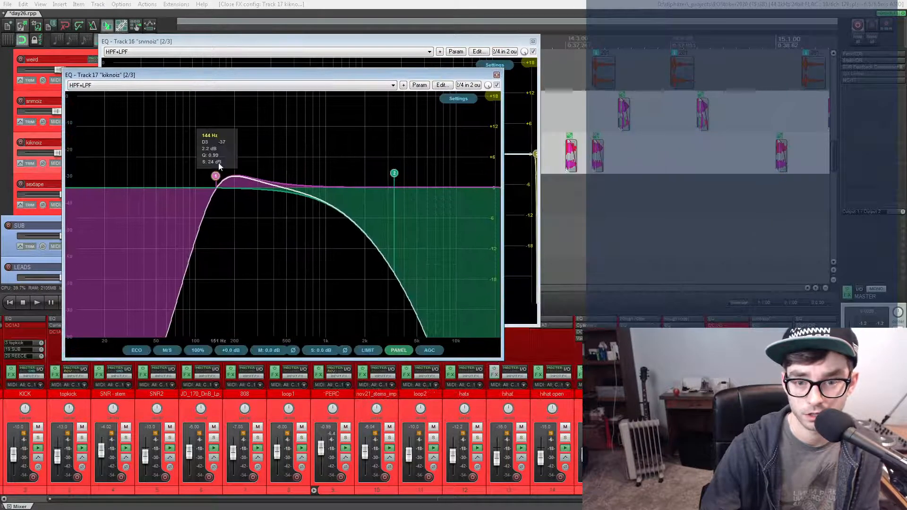
left_click(497, 75)
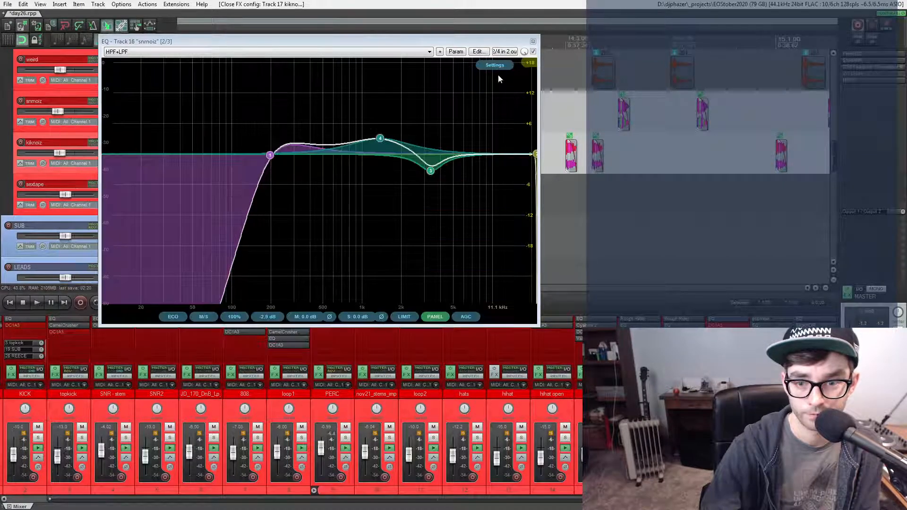
left_click(533, 41)
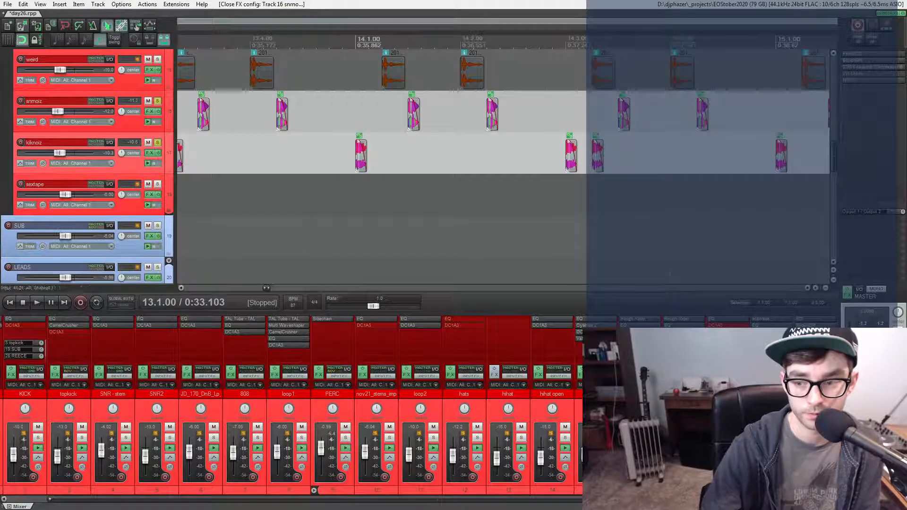
- Compare the DC1A3 compressor settings on snrnoiz and kiknoiz, then close both plugin windows
left_click(638, 332)
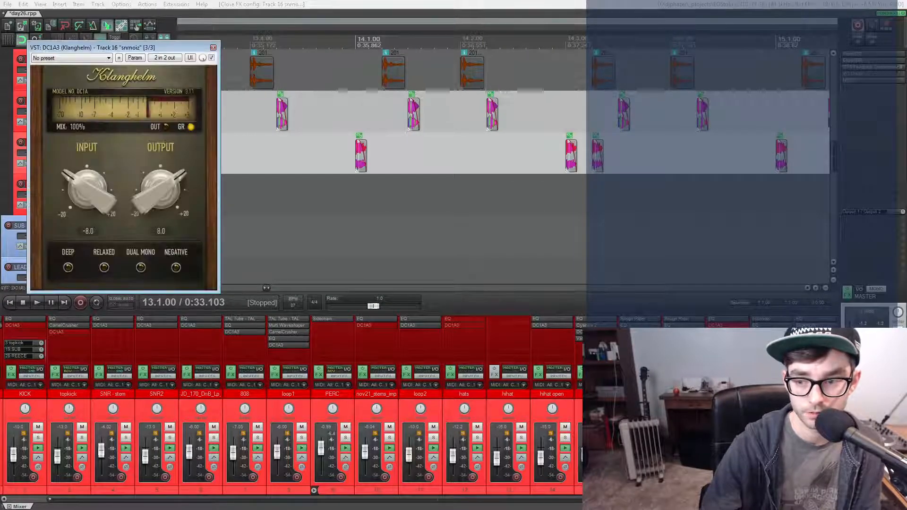
left_click(683, 332)
left_click(228, 63)
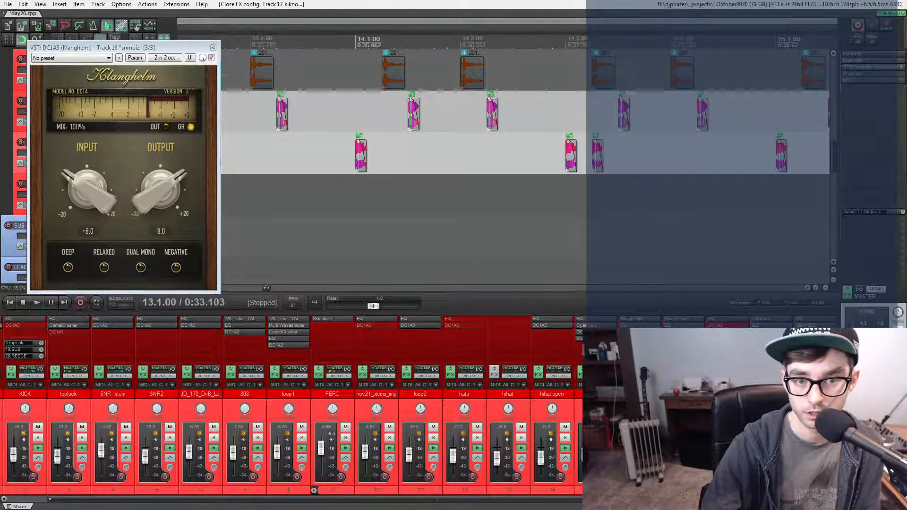
left_click(213, 47)
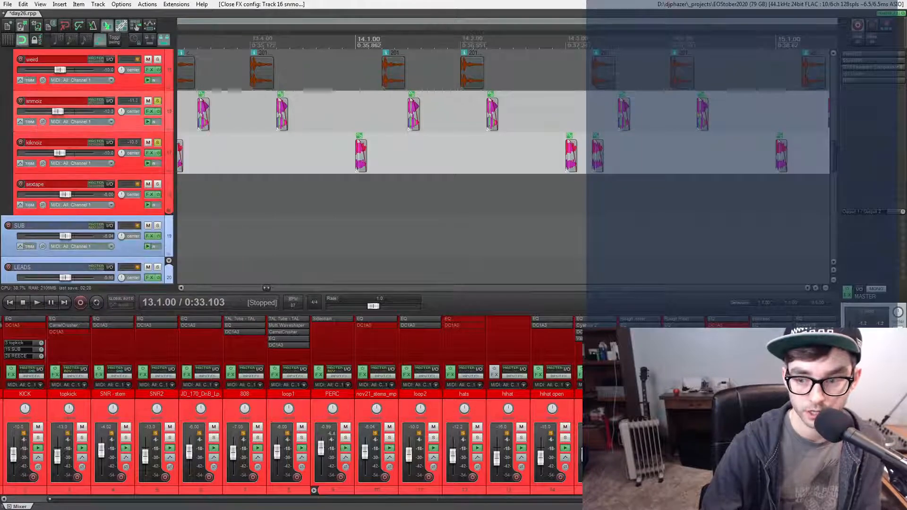
- Play from 13.1.00, solo the PERC folder and unsolo snrnoiz and kiknoiz to audition the percussion group together
key("space")
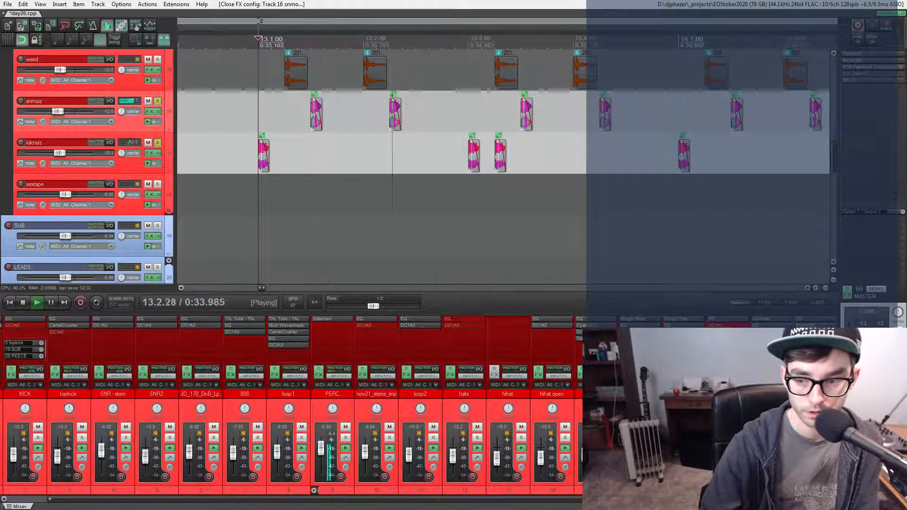
left_click(346, 438)
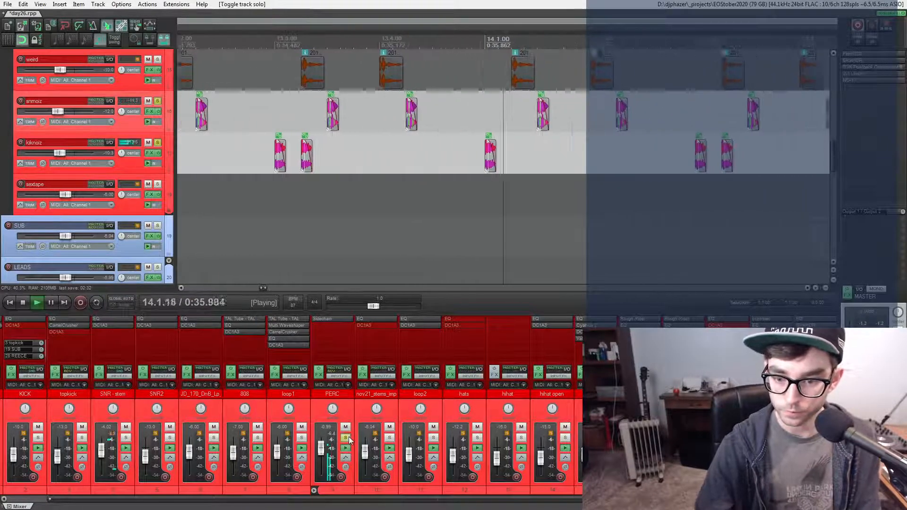
left_click(157, 101)
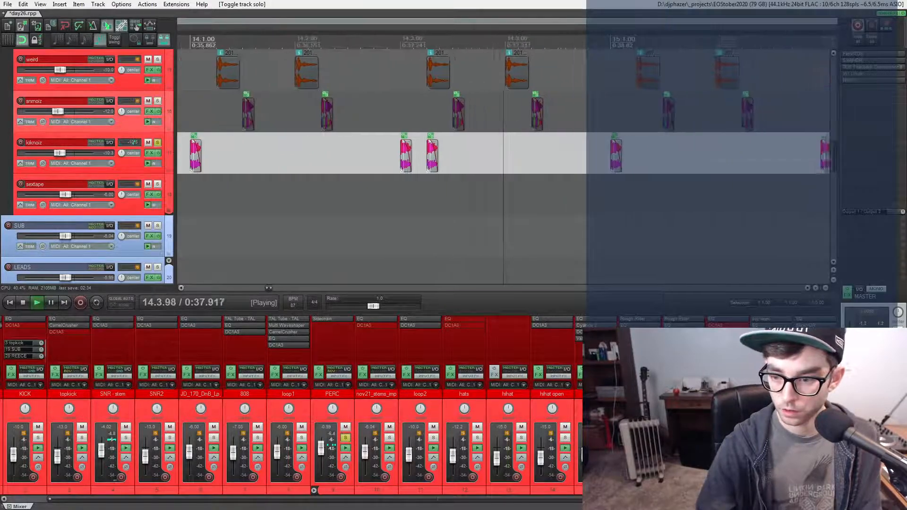
left_click(157, 142)
scroll(450, 163, "down", 4)
scroll(450, 163, "down", 6)
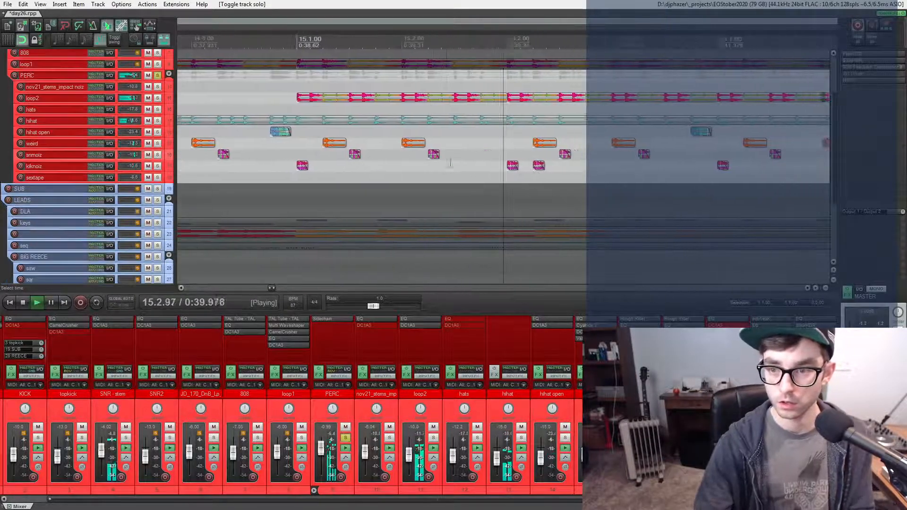
scroll(450, 164, "down", 4)
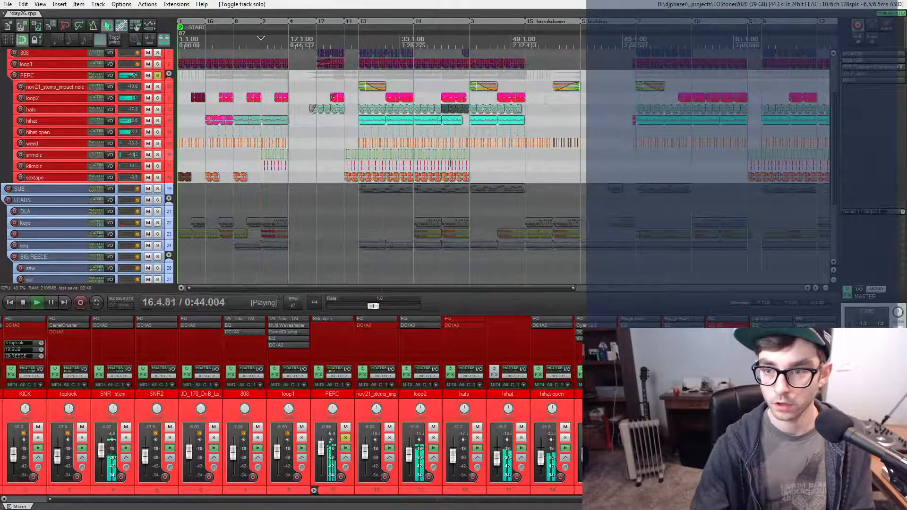
key("space")
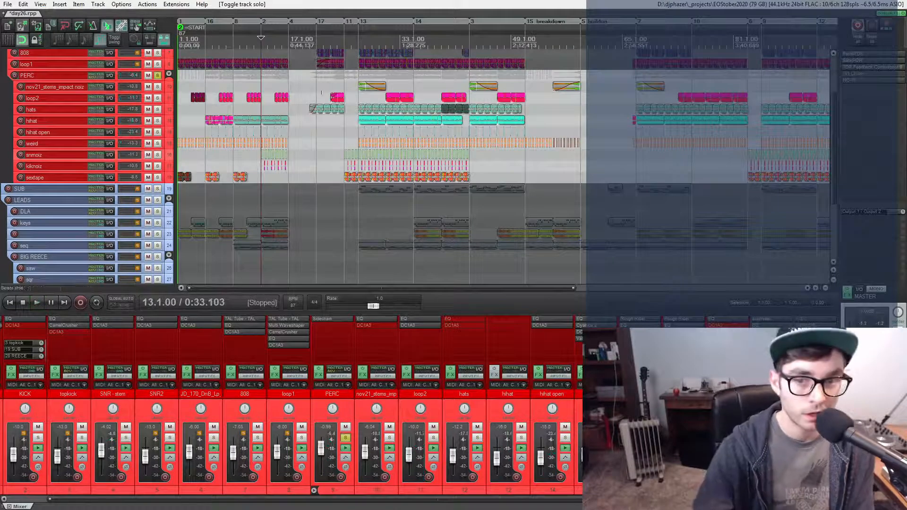
- Examine the fade-in on the first hats-glued.flac item and place the edit cursor at its start near 20.1.00
left_click(310, 120)
scroll(311, 120, "up", 4)
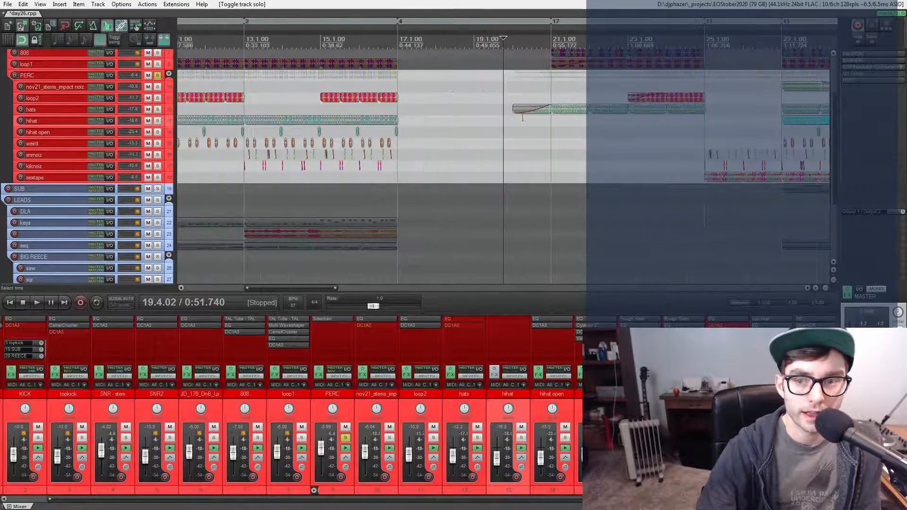
left_click(540, 80)
scroll(538, 82, "up", 3)
scroll(537, 85, "up", 4)
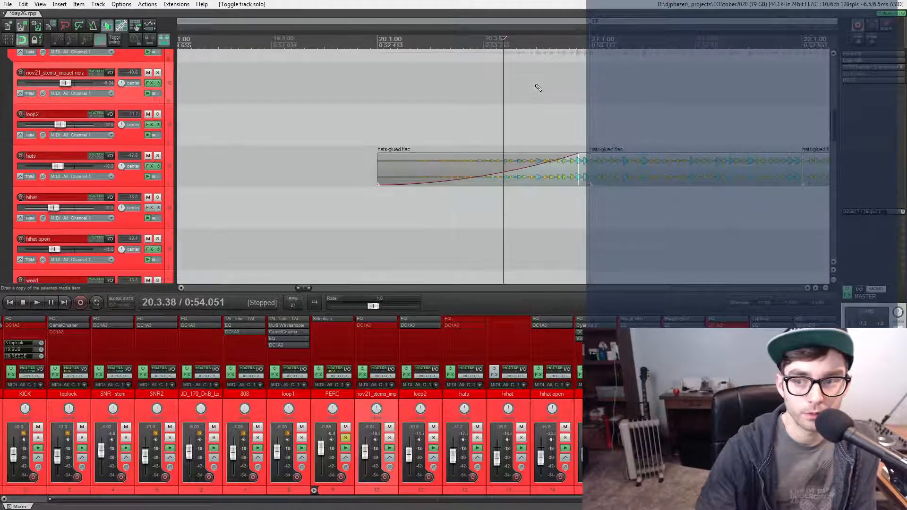
scroll(517, 123, "right", 4)
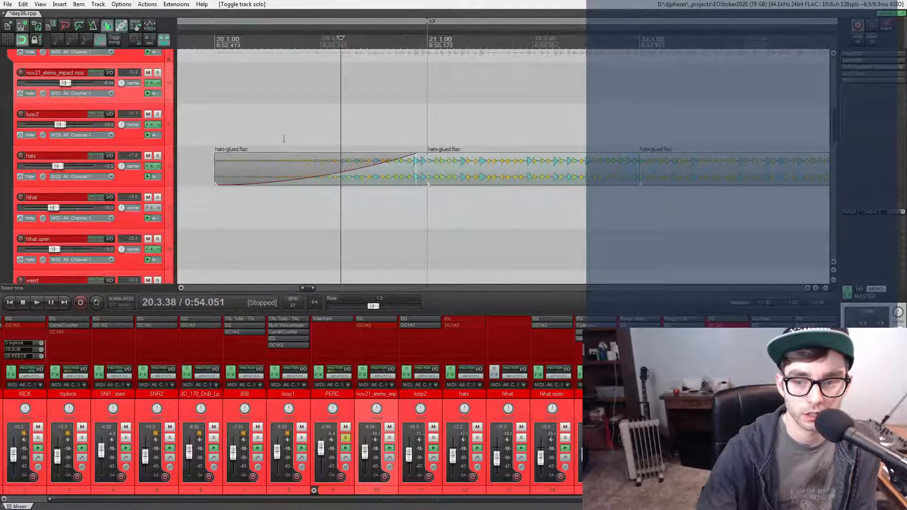
left_click(214, 124)
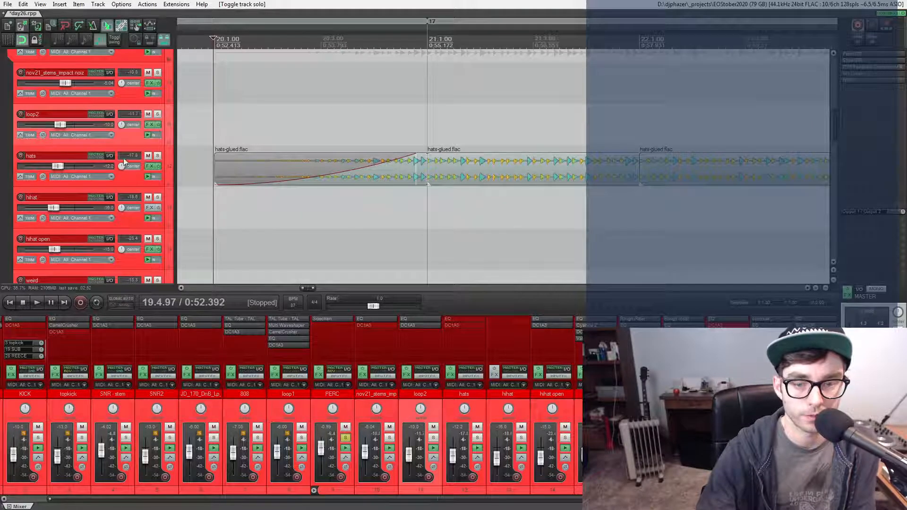
- Solo the hats track and play it from 21.1.00
left_click(158, 155)
left_click(417, 113)
key("space")
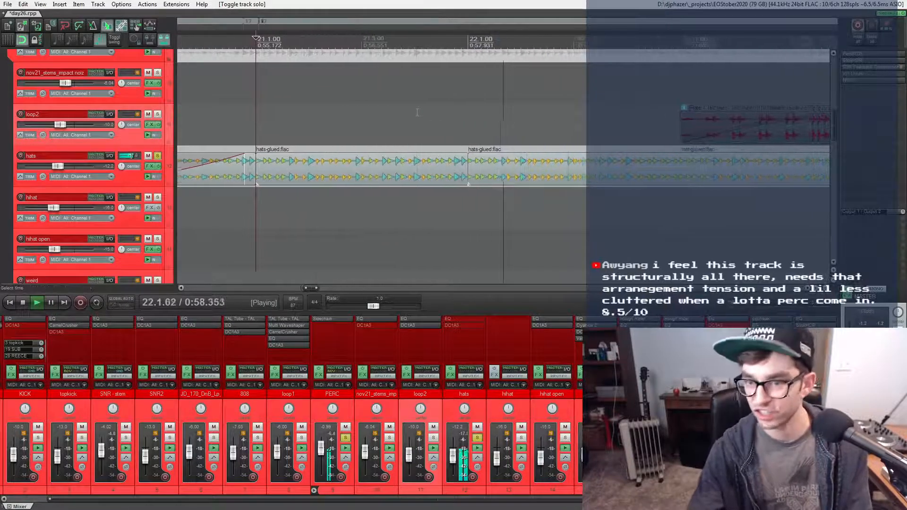
key("space")
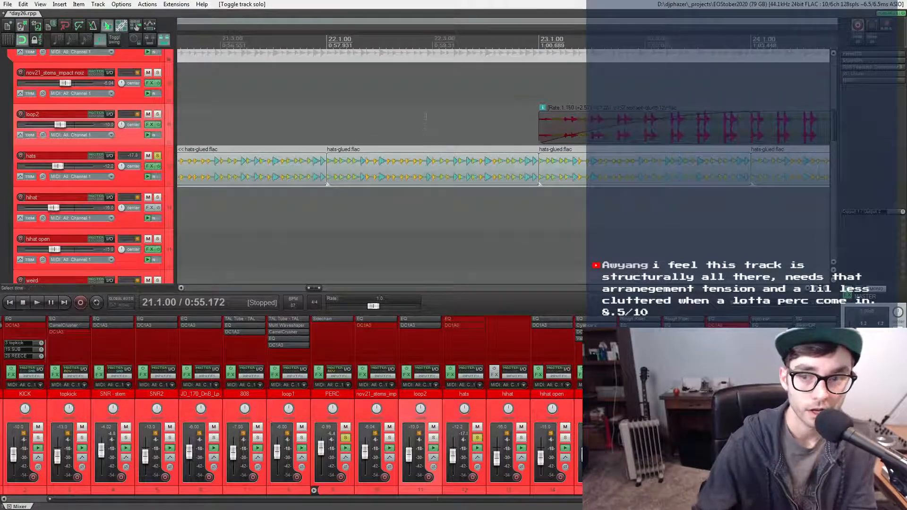
- Unsolo the hats track and the PERC folder
scroll(426, 116, "down", 5)
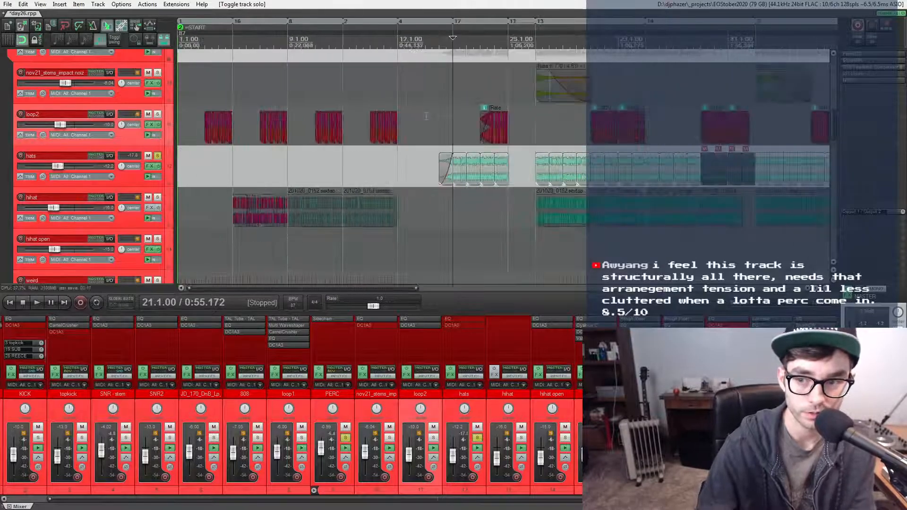
scroll(426, 117, "down", 4)
scroll(429, 119, "down", 3)
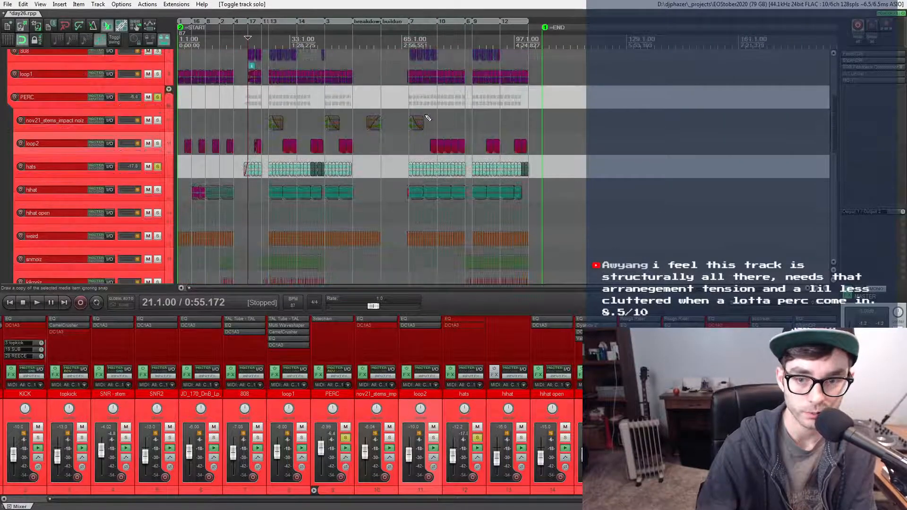
left_click(157, 167)
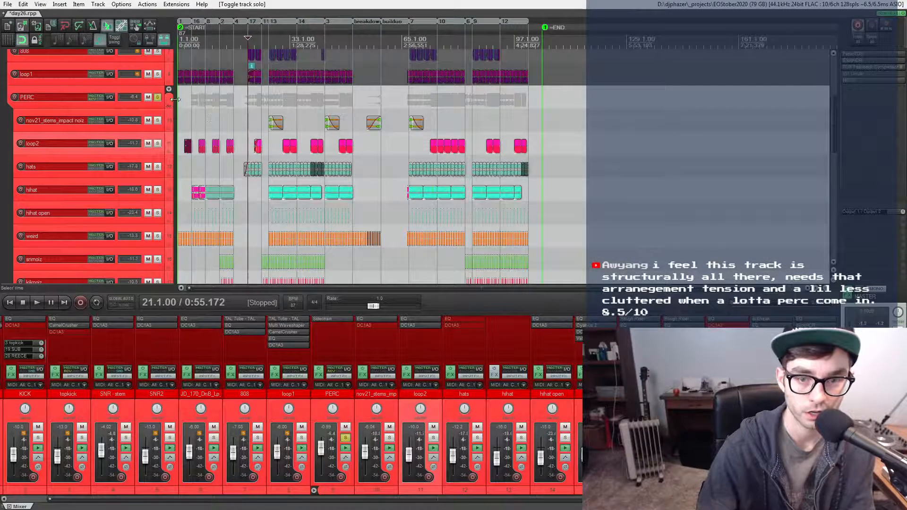
left_click(157, 98)
- Look over the drum arrangement from START to END across all tracks in the DRMZ folder
scroll(308, 99, "down", 2)
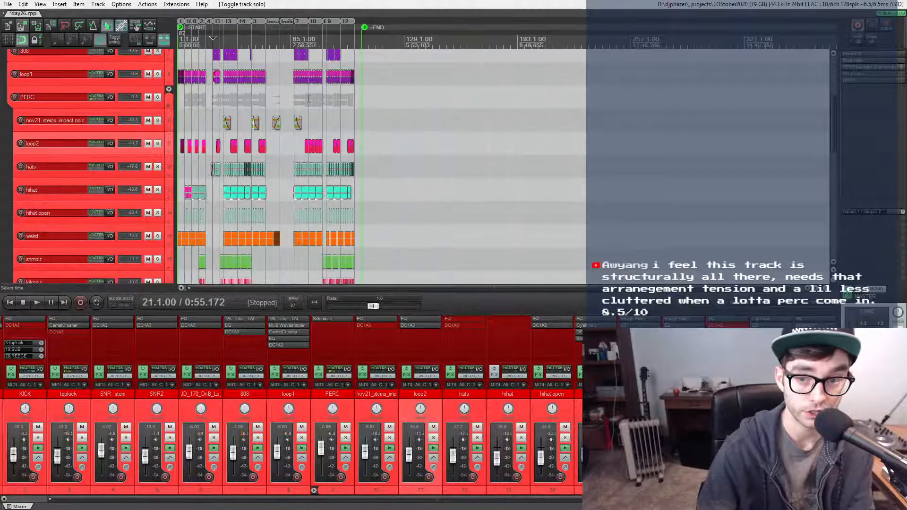
left_click(274, 99)
scroll(274, 100, "up", 4)
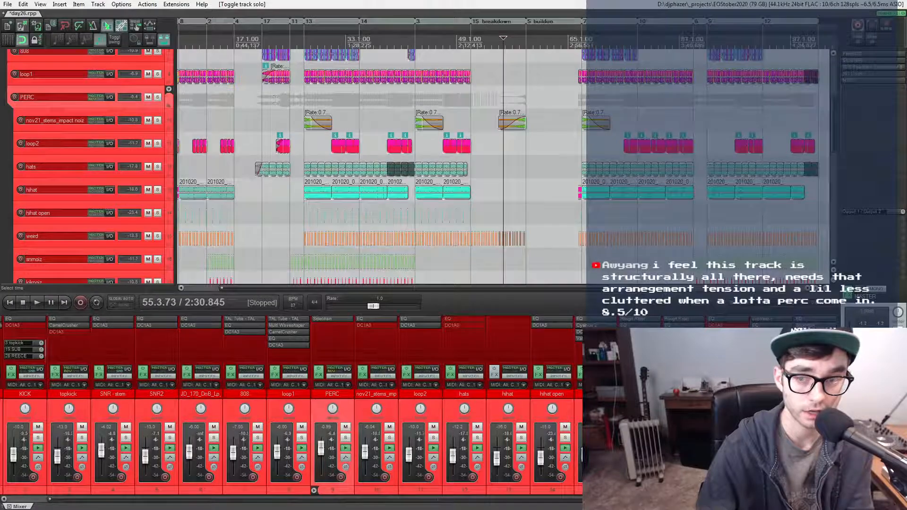
scroll(482, 105, "down", 3)
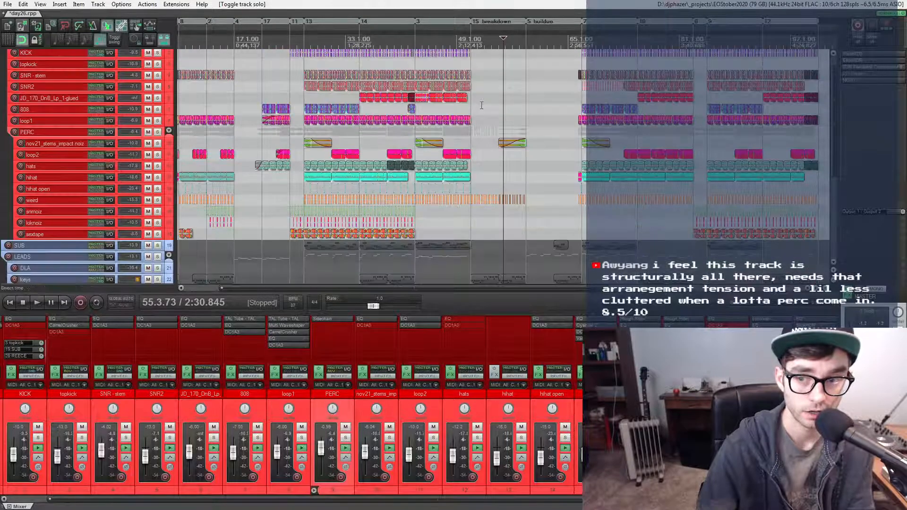
scroll(481, 105, "down", 2)
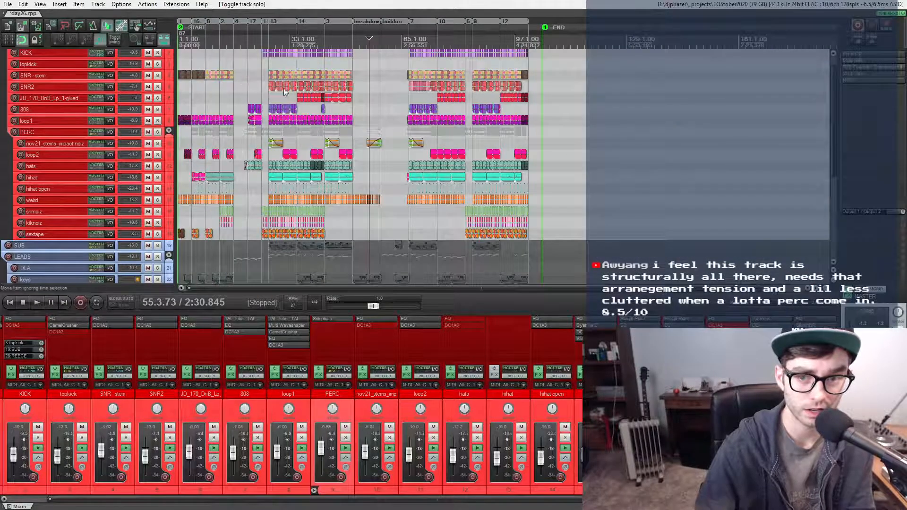
scroll(372, 89, "up", 1)
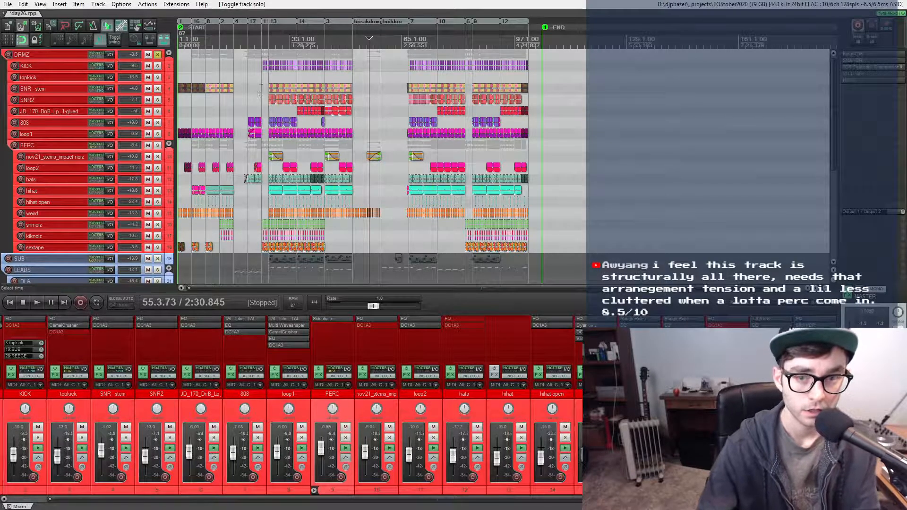
- Audition the DRMZ group from 25.1.00 and again from 21.1.00
left_click(261, 88)
scroll(262, 87, "up", 4)
scroll(262, 86, "up", 2)
key("space")
key("space")
scroll(523, 124, "down", 3)
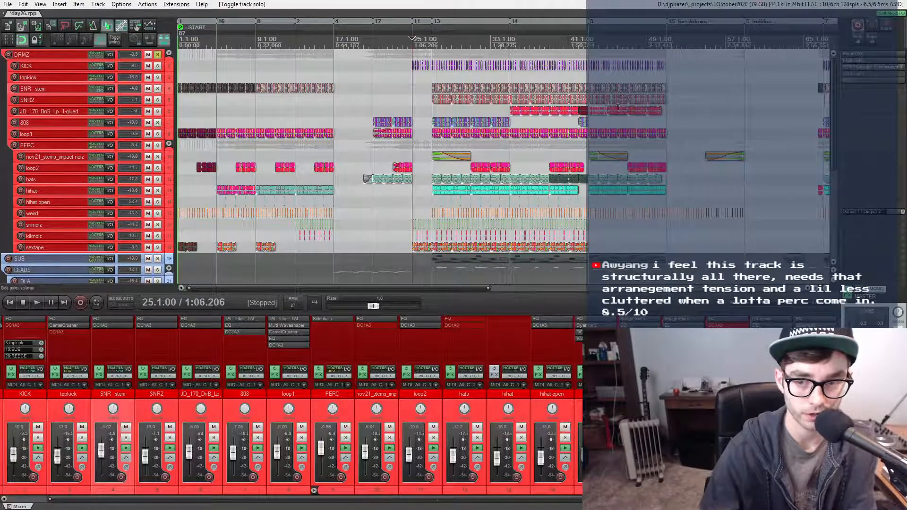
left_click(374, 85)
key("space")
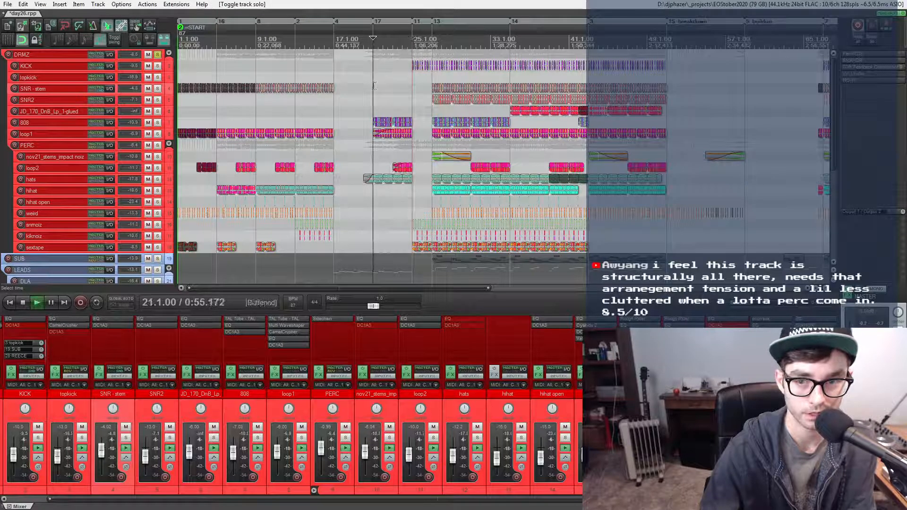
key("space")
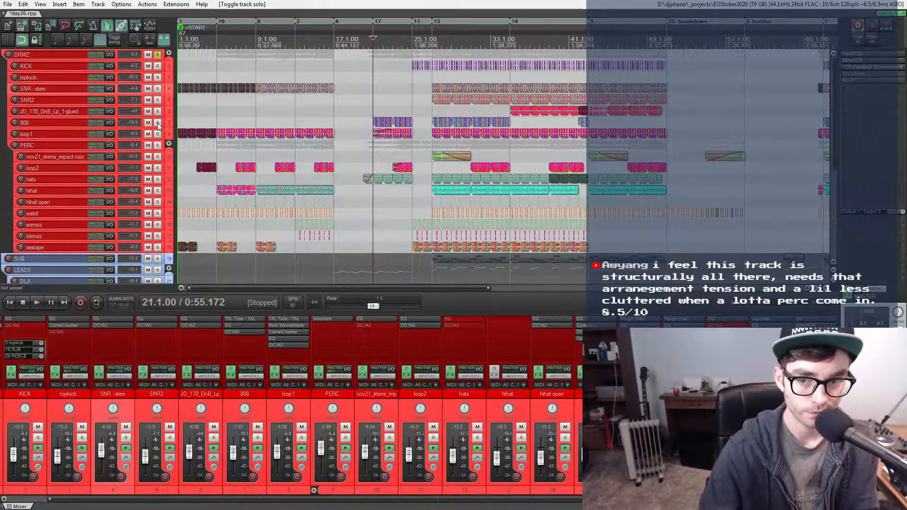
- Solo the 808 and JD_170_DnB_Lp_1-glued tracks
scroll(392, 146, "up", 5)
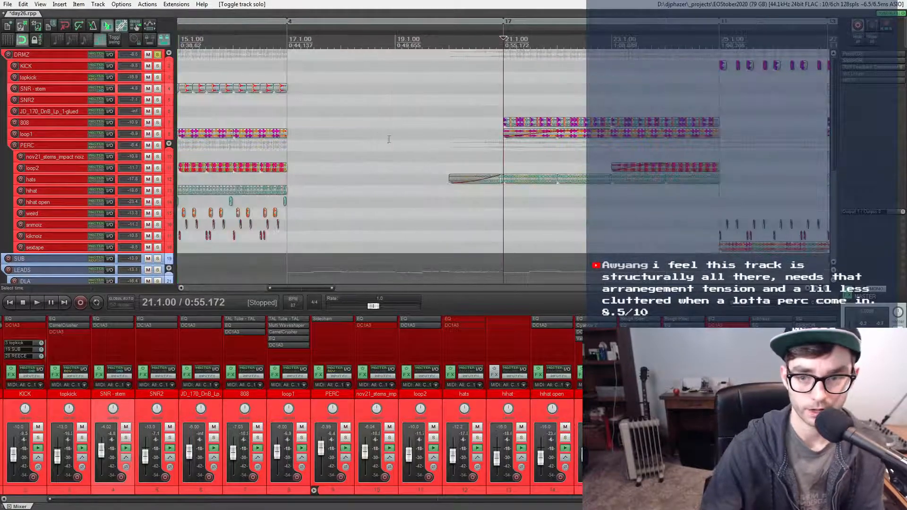
left_click(157, 123)
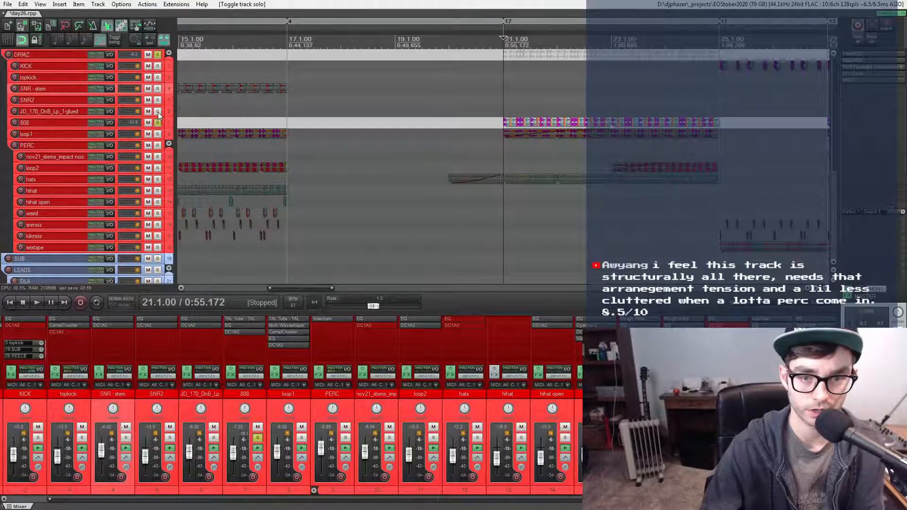
left_click(157, 112)
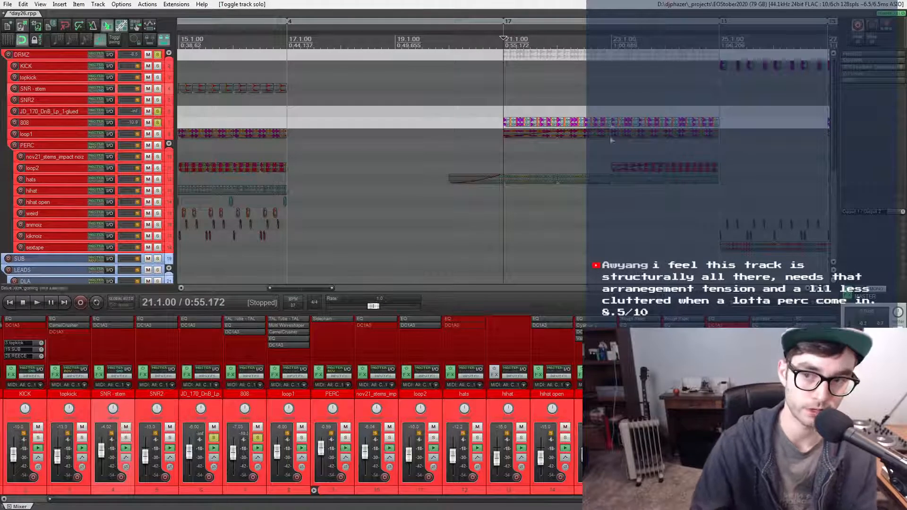
- Play the soloed 808DRMZ - stem items from 21.1.00 past 25.1.00
scroll(522, 120, "up", 4)
scroll(522, 120, "up", 4)
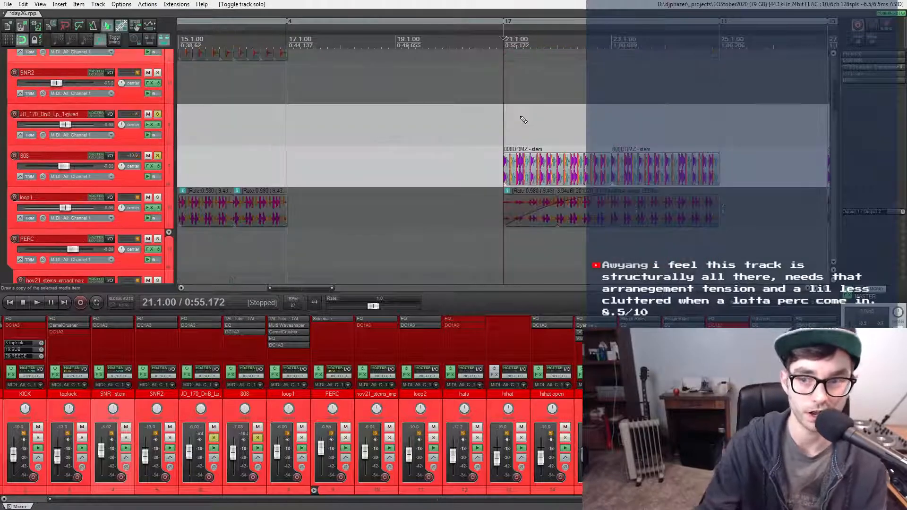
left_click(518, 175)
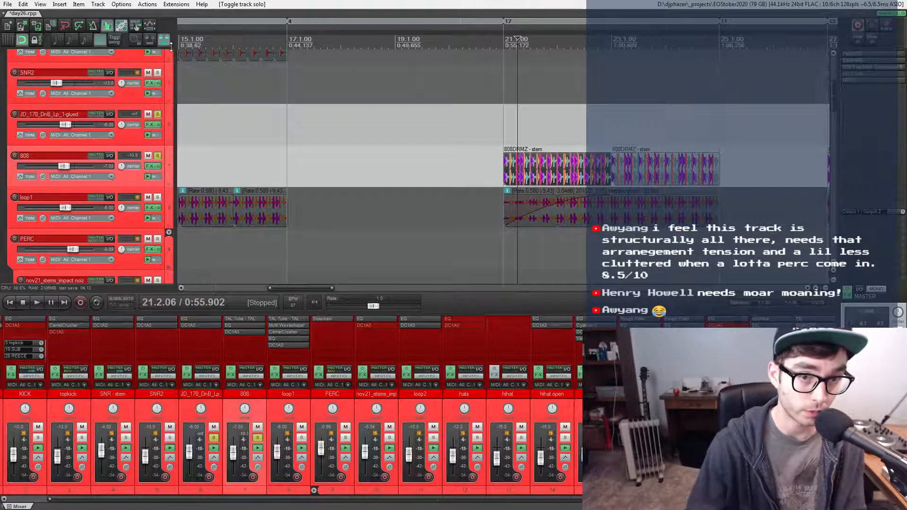
key("space")
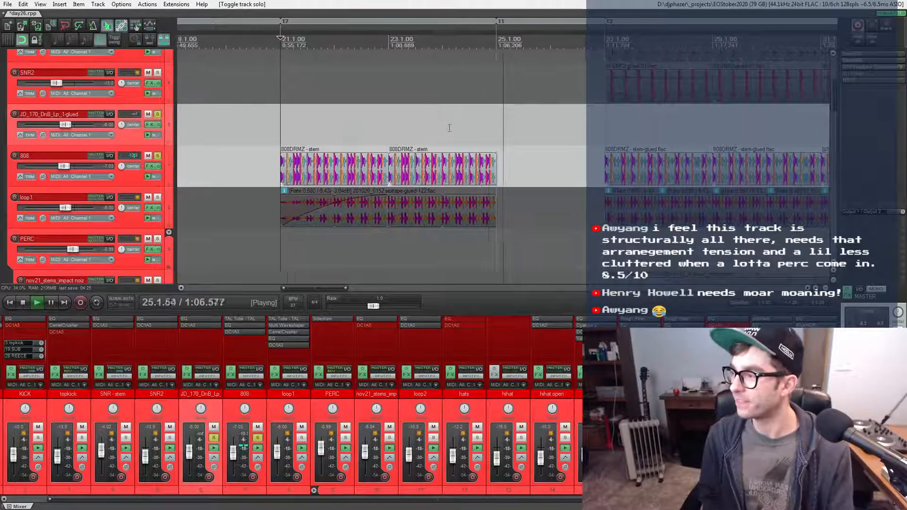
key("space")
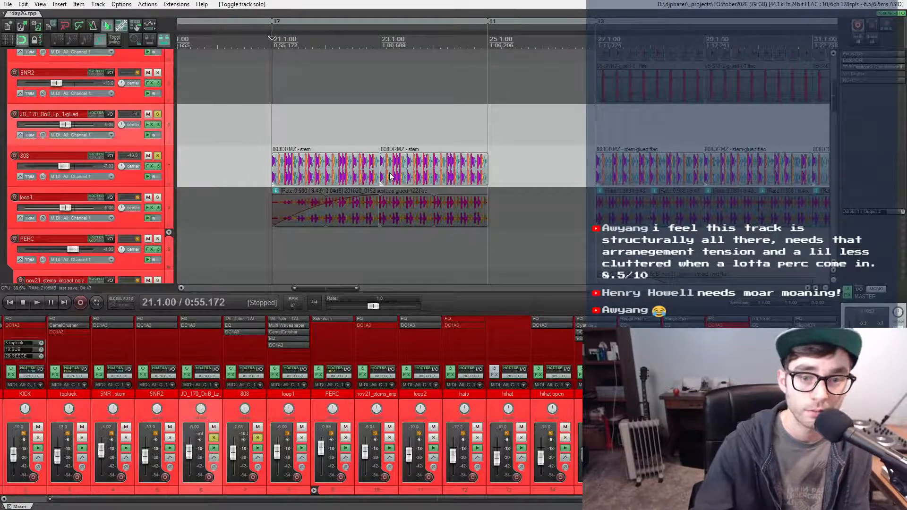
- Unsolo JD_170_DnB_Lp_1-glued, open the 808 track's FX chain and move the TAL-Tube window clear of the effects list
left_click(160, 114)
left_click(151, 166)
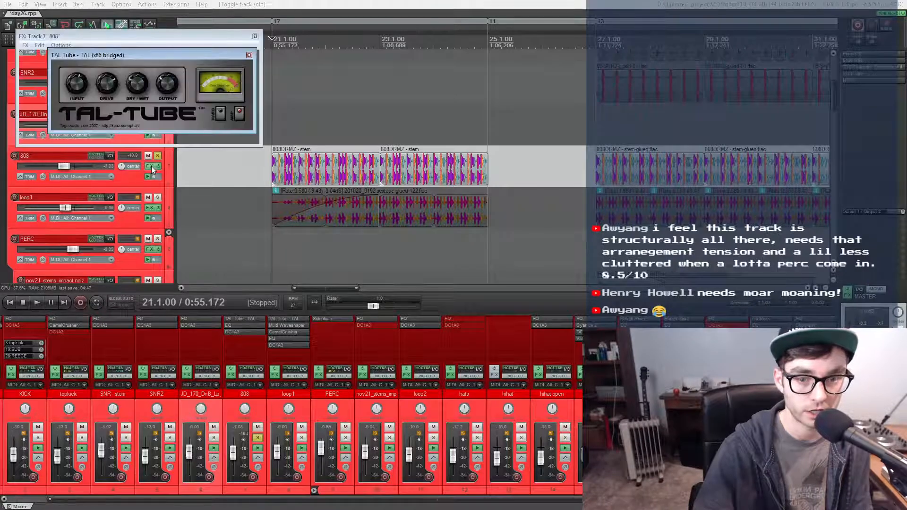
left_click_drag(103, 55, 90, 111)
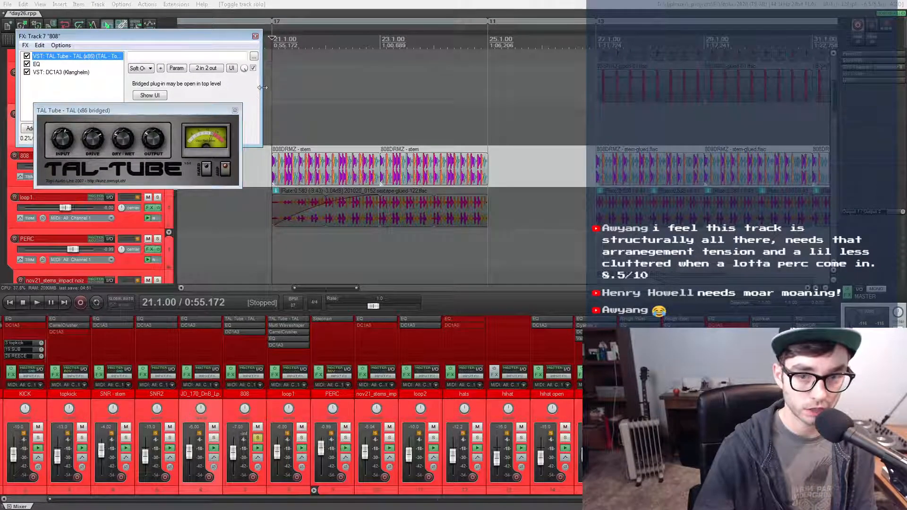
- Review the 808 track's effects: close the TAL-Tube interface, inspect the EQ curve and close the FX chain
left_click_drag(262, 97, 289, 97)
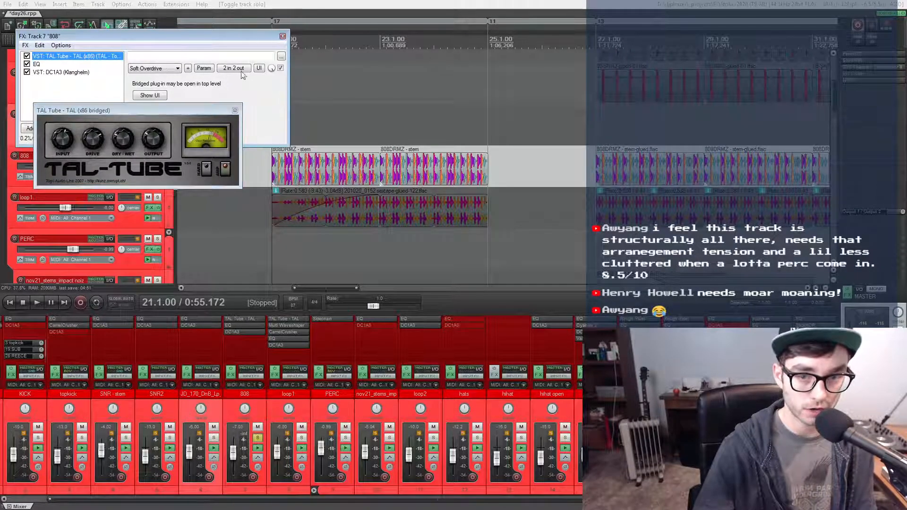
left_click(235, 110)
left_click(36, 64)
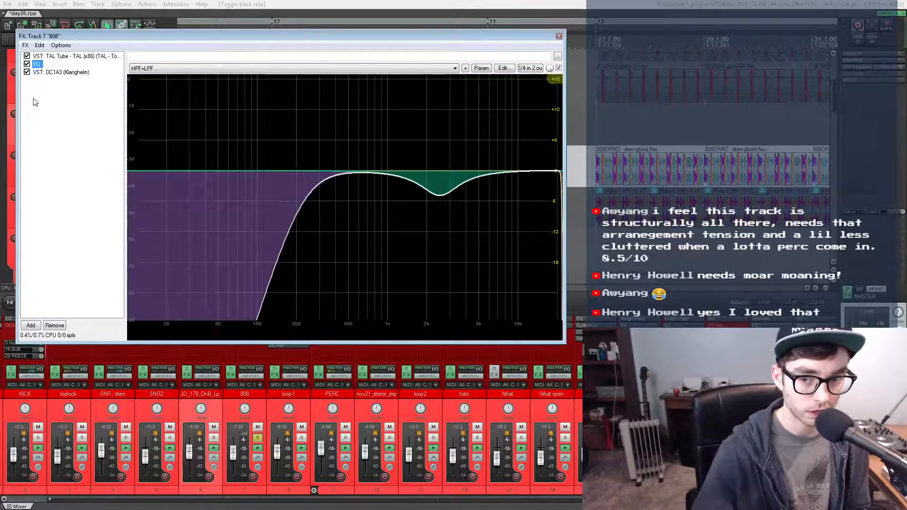
mouse_move(438, 196)
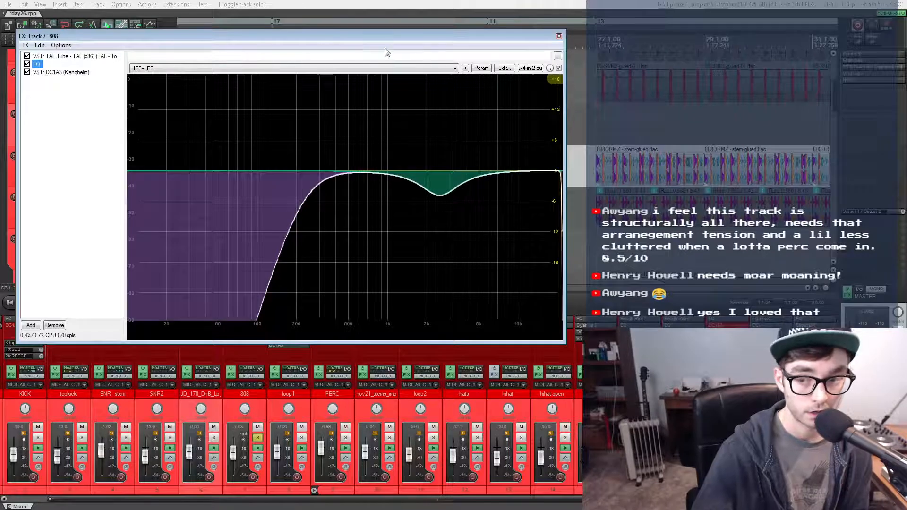
left_click(559, 36)
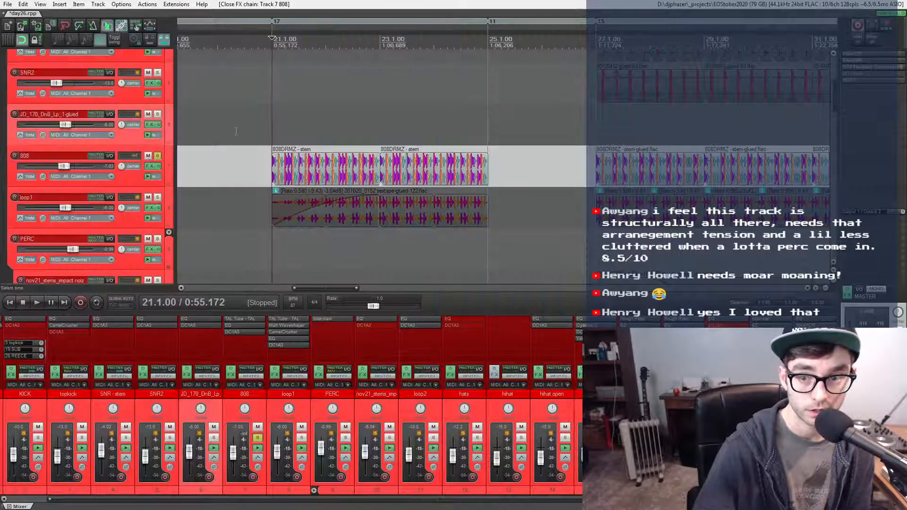
- Unsolo the 808 track, audition the drums from 21.1.00 and place the edit cursor at 27.1.00
left_click(158, 155)
key("space")
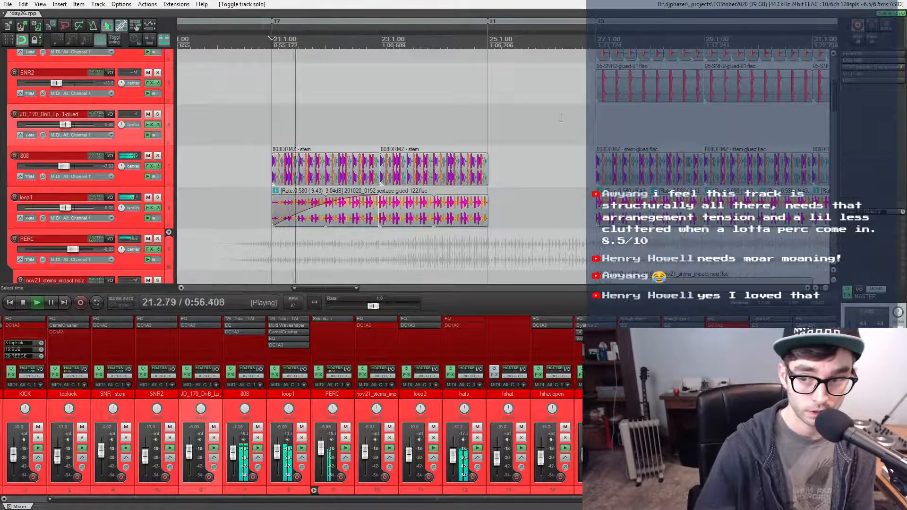
scroll(562, 118, "down", 3)
key("space")
scroll(540, 124, "down", 3)
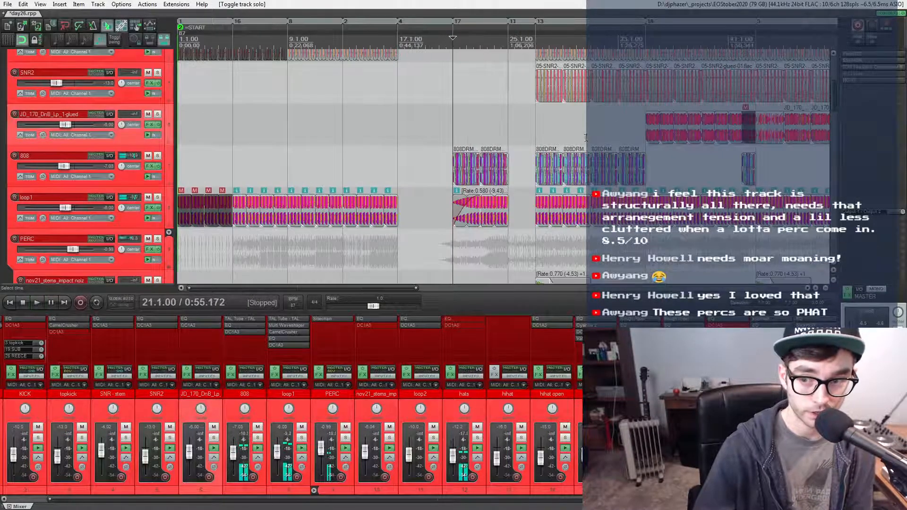
left_click(536, 123)
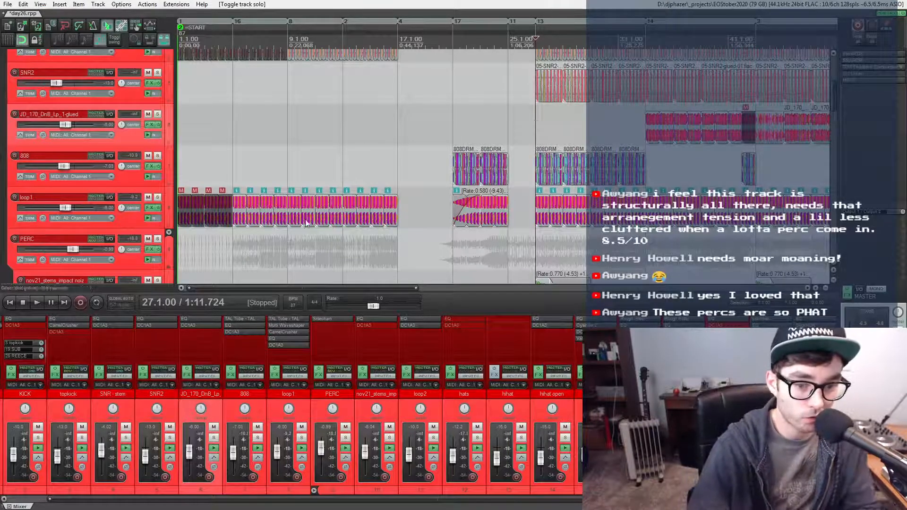
- Inspect the CamelCrusher and TDR Feedback Compressor II settings on the DRMZ group, closing both plug-ins
scroll(79, 398, "left", 1)
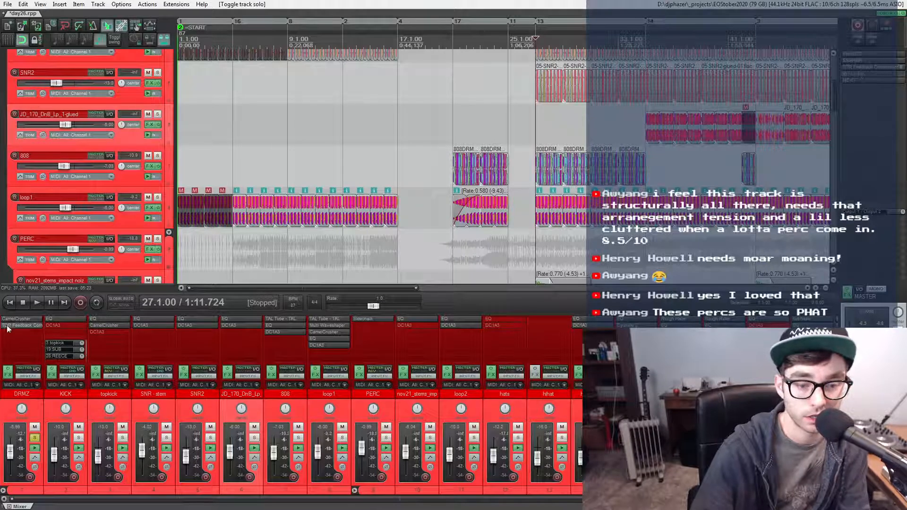
left_click(13, 391)
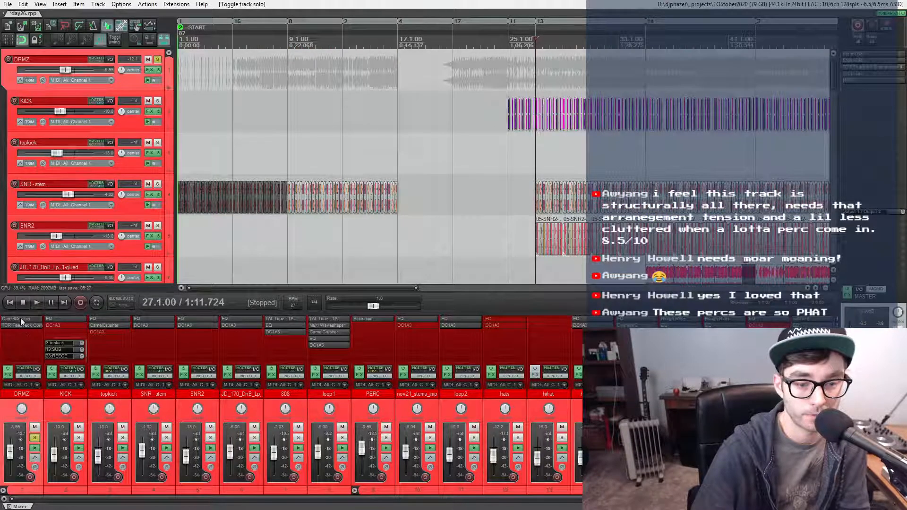
left_click(21, 320)
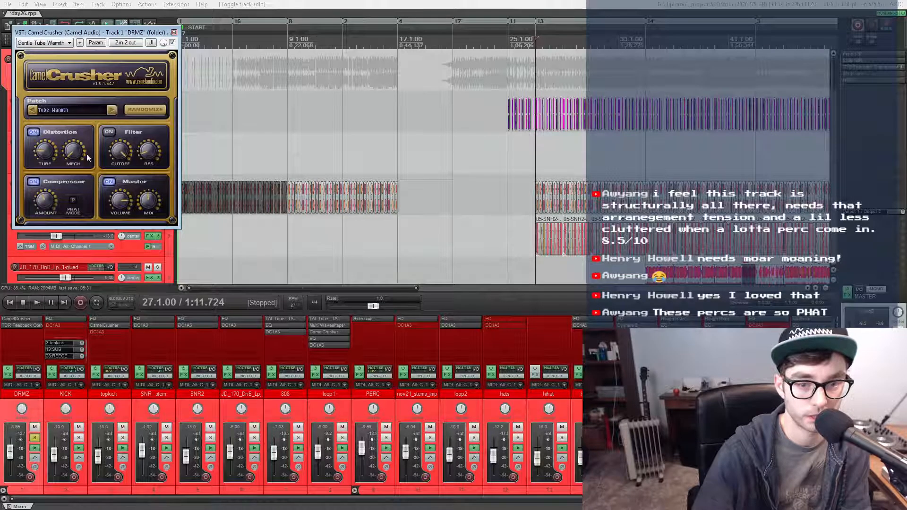
left_click(34, 324)
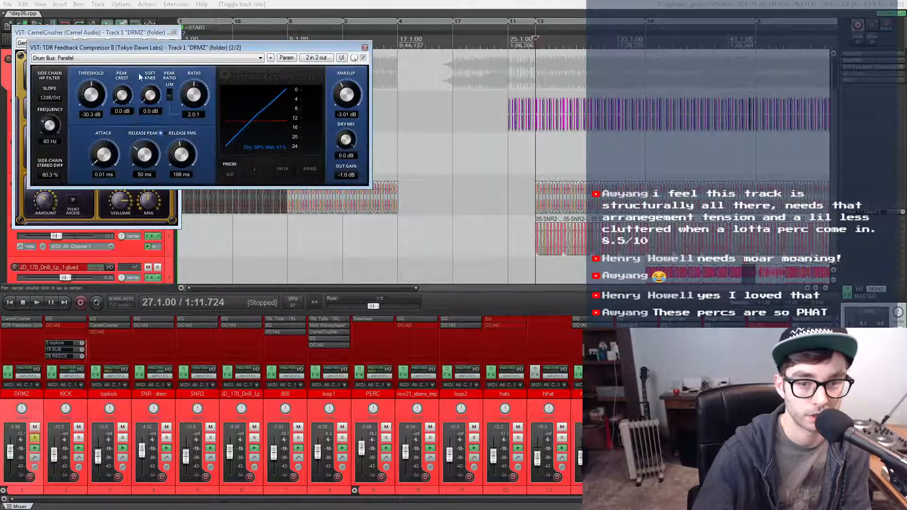
left_click(10, 326)
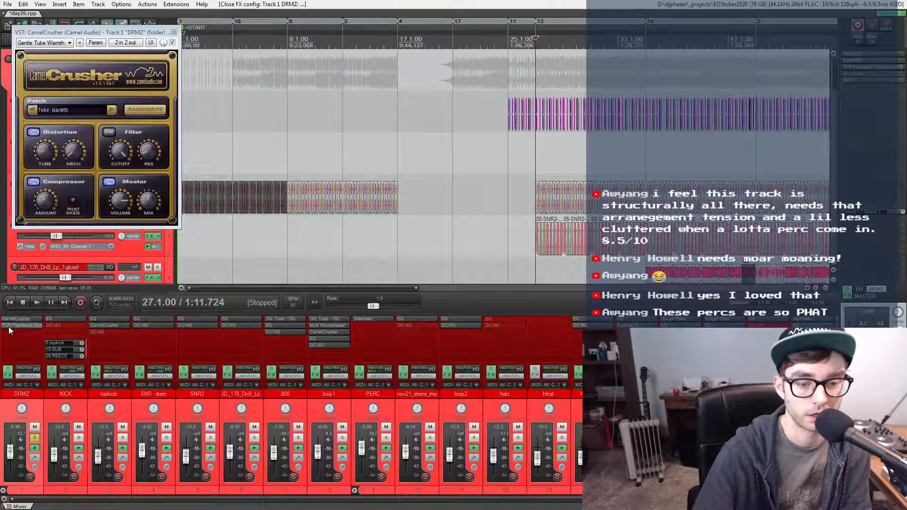
left_click(13, 319)
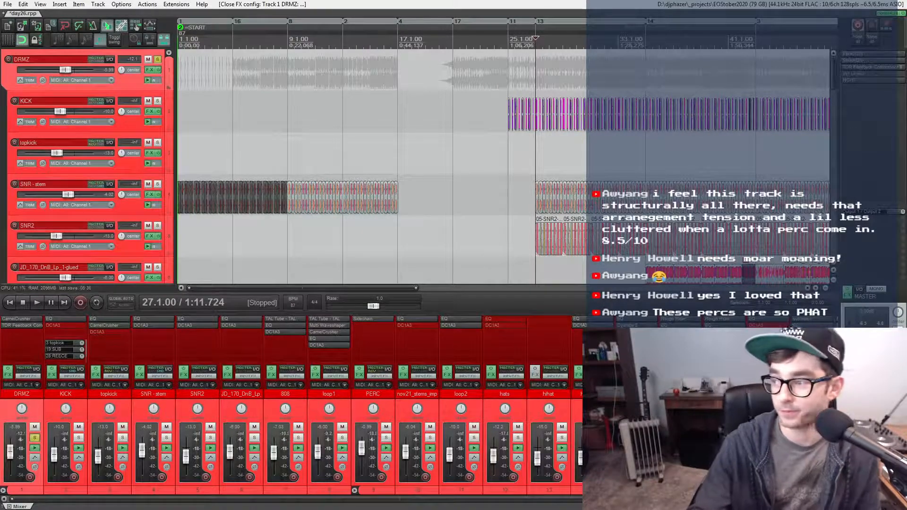
- Open the master track's FX chain and review the FerricTDS, SlickHDR, TDR Feedback Compressor II and NC-17 settings
left_click(848, 294)
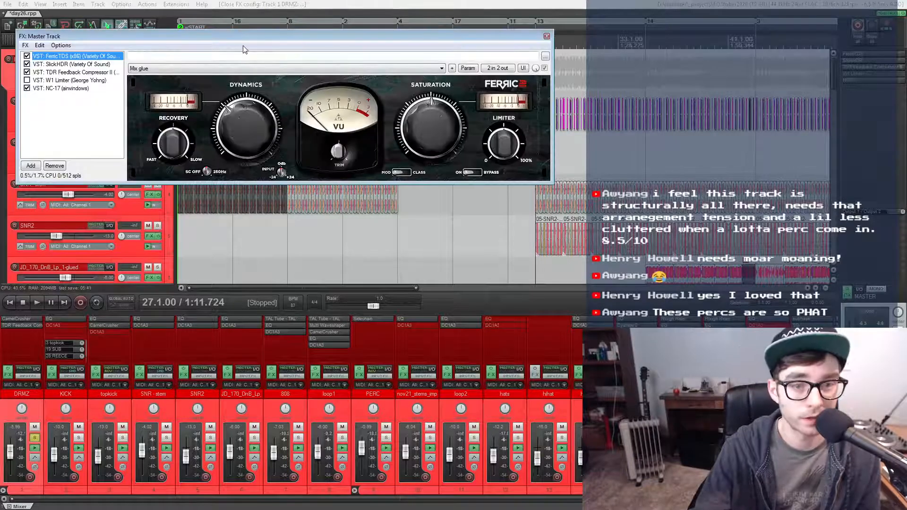
left_click_drag(135, 35, 126, 28)
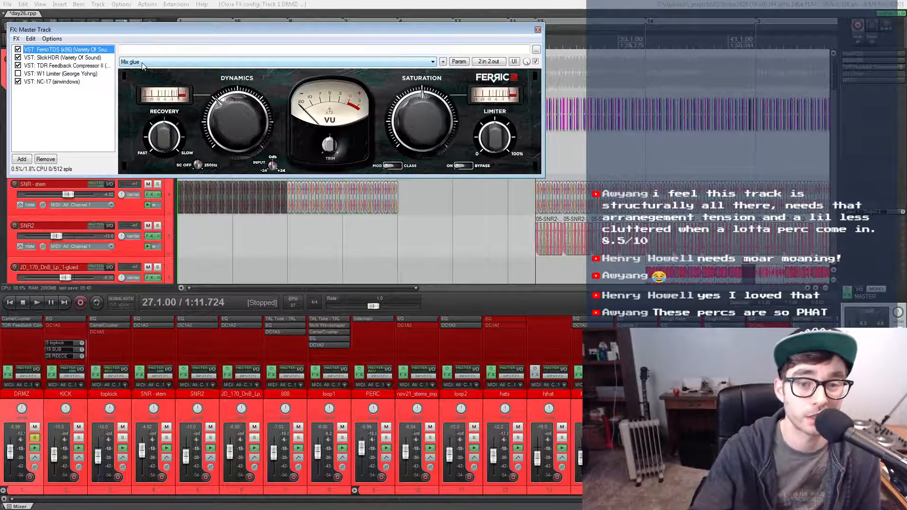
double_click(49, 57)
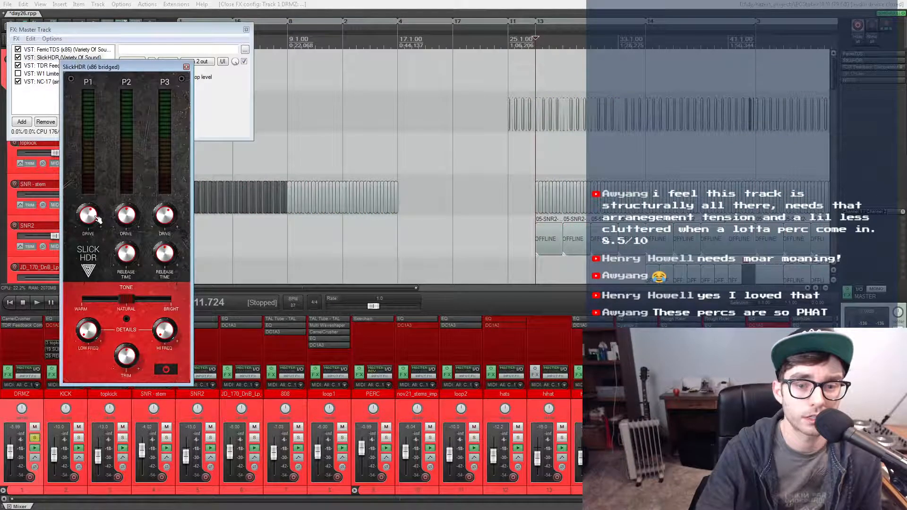
left_click(186, 66)
left_click(49, 66)
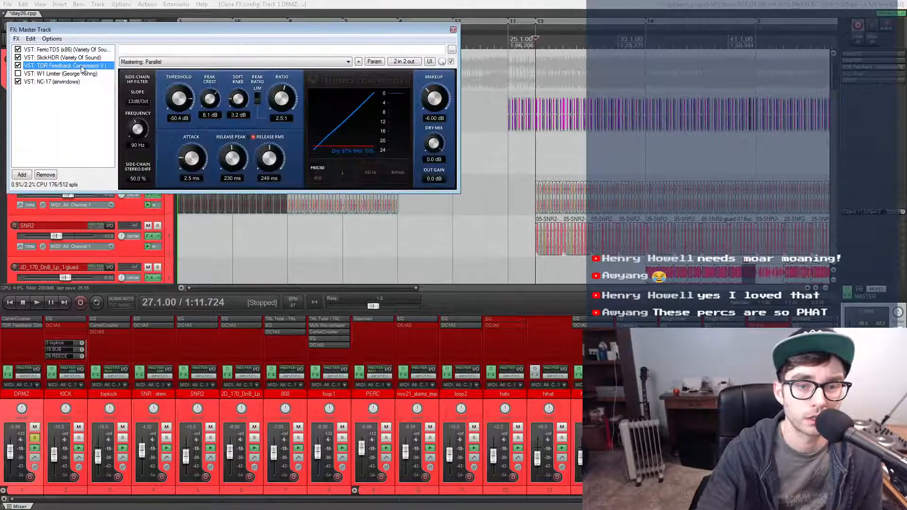
left_click(46, 81)
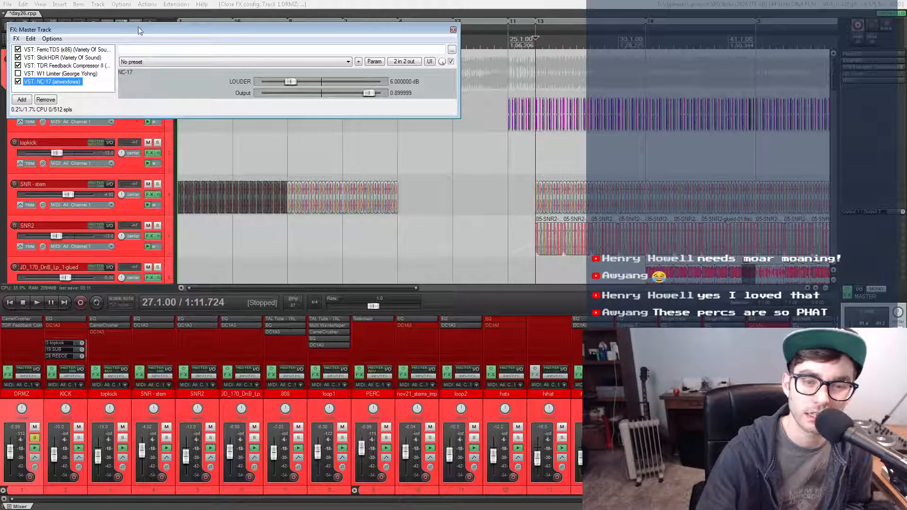
left_click_drag(138, 28, 138, 34)
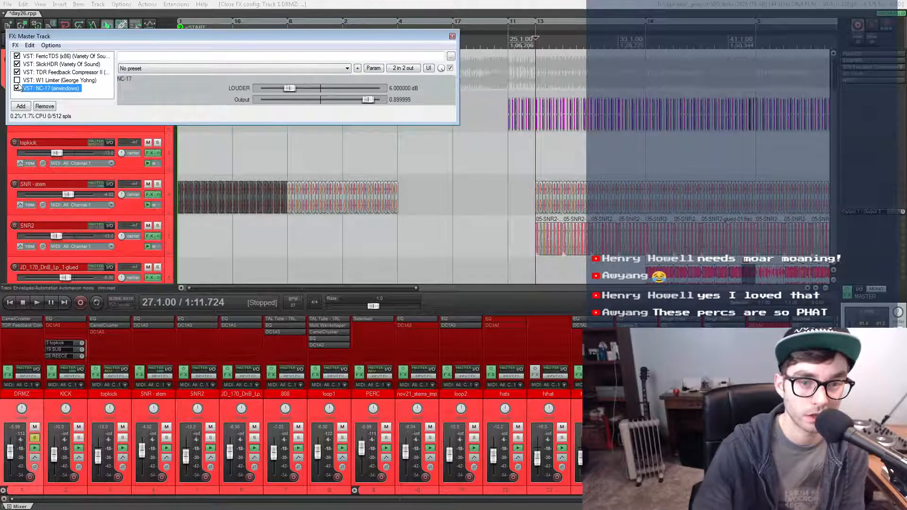
- Play the drums from 27.1.00 while bypassing and re-enabling NC-17 on the master to compare the sound
key("space")
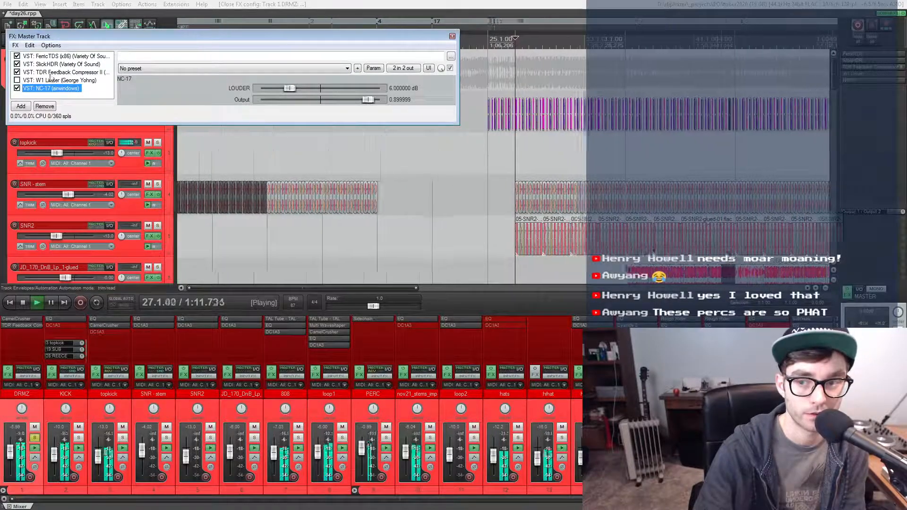
left_click(17, 88)
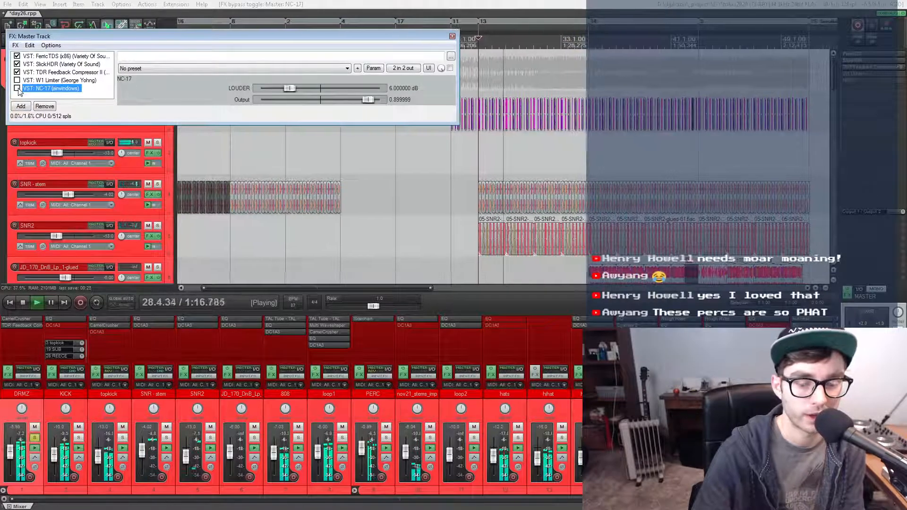
left_click(17, 89)
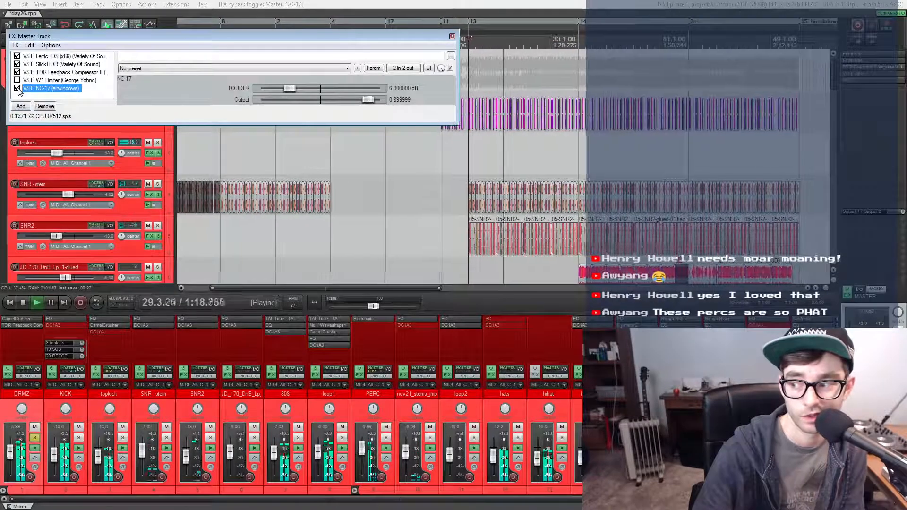
key("space")
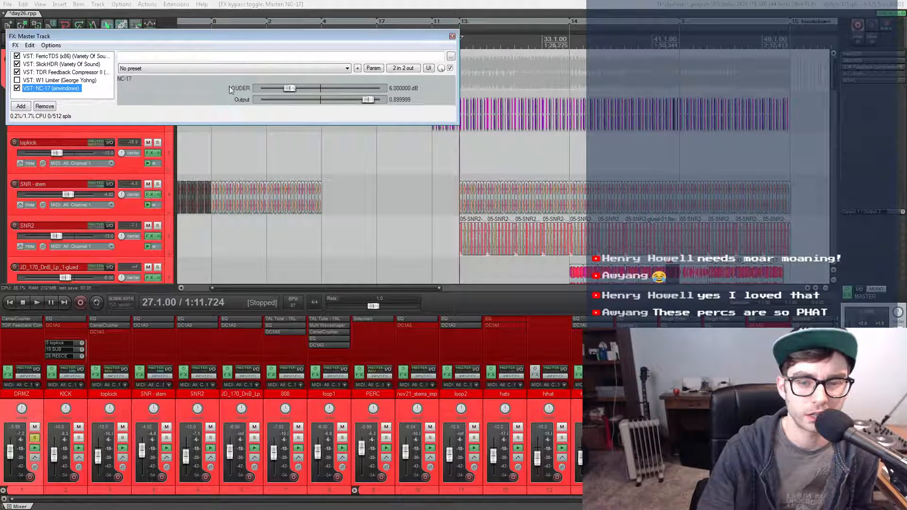
- Enable W1 Limiter in place of NC-17 on the master chain and audition the drums from 27.1.00
left_click(33, 80)
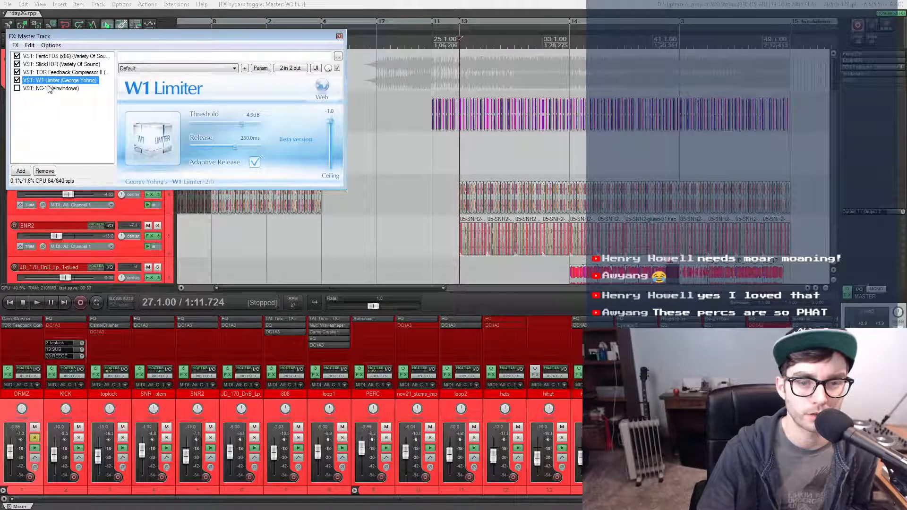
key("space")
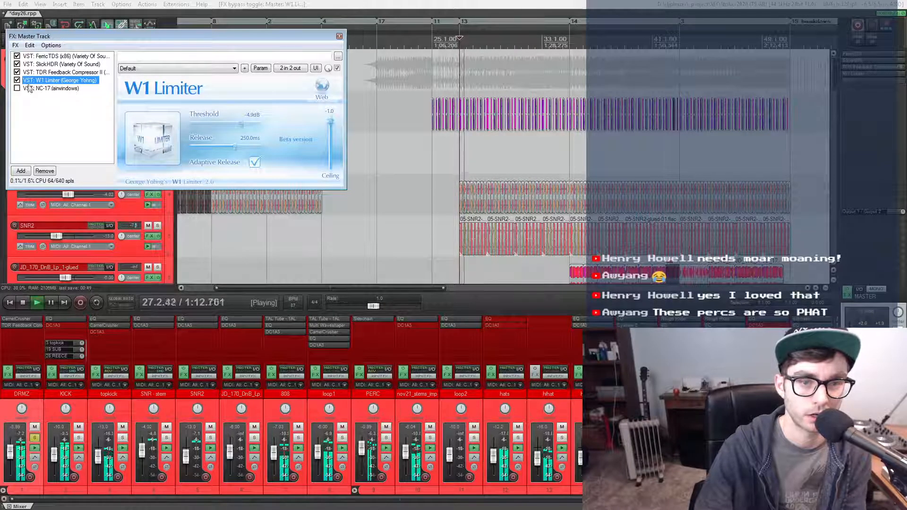
key("space")
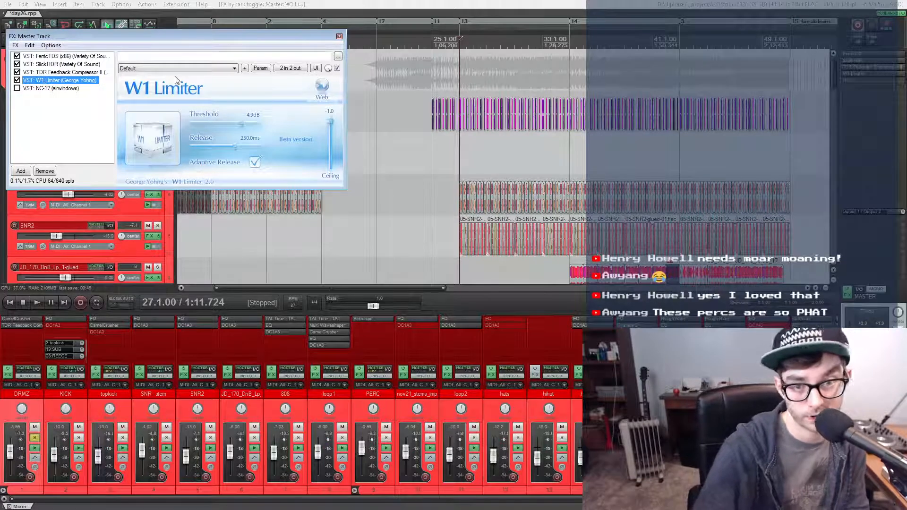
- Compare the NC-17 and W1 Limiter settings, check the limiter's threshold and close the master FX chain
left_click(26, 90)
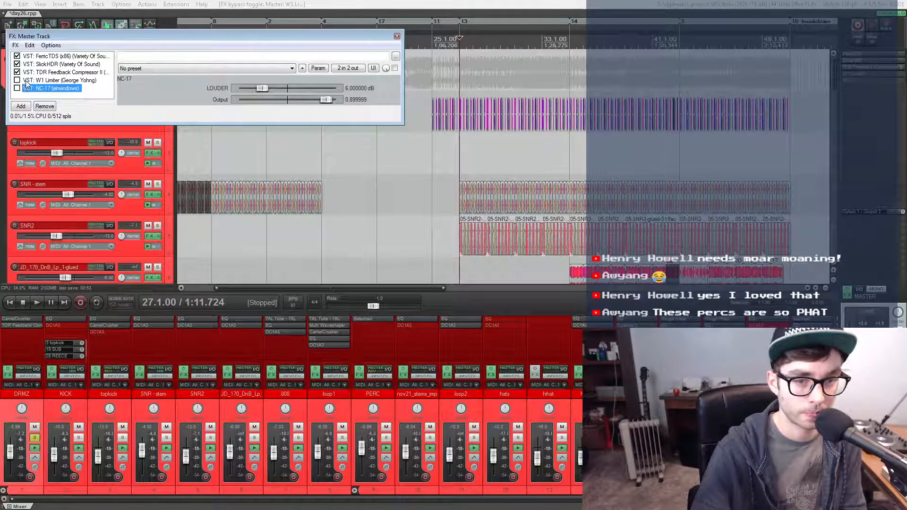
left_click(29, 82)
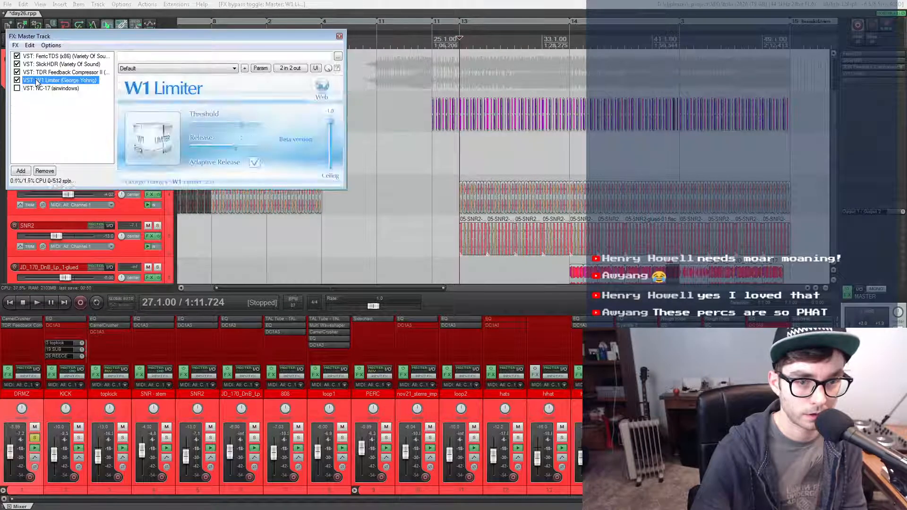
left_click_drag(242, 124, 244, 124)
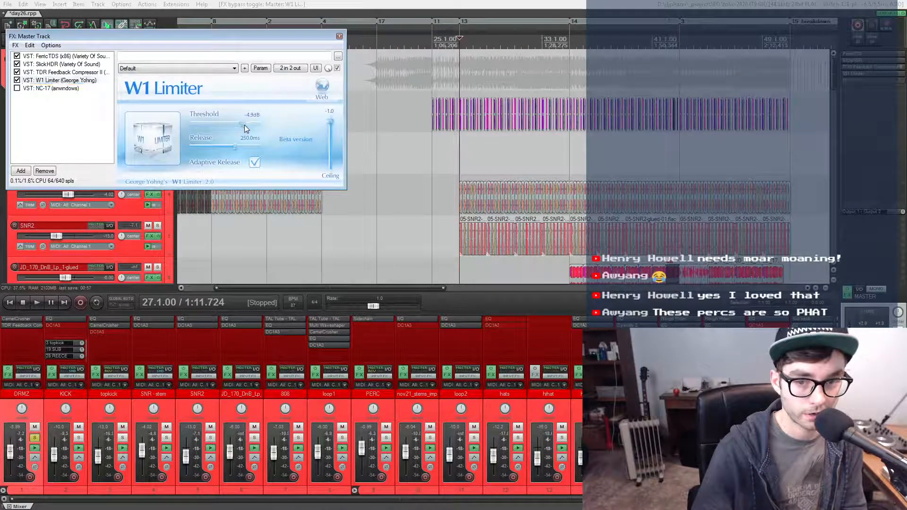
left_click(339, 37)
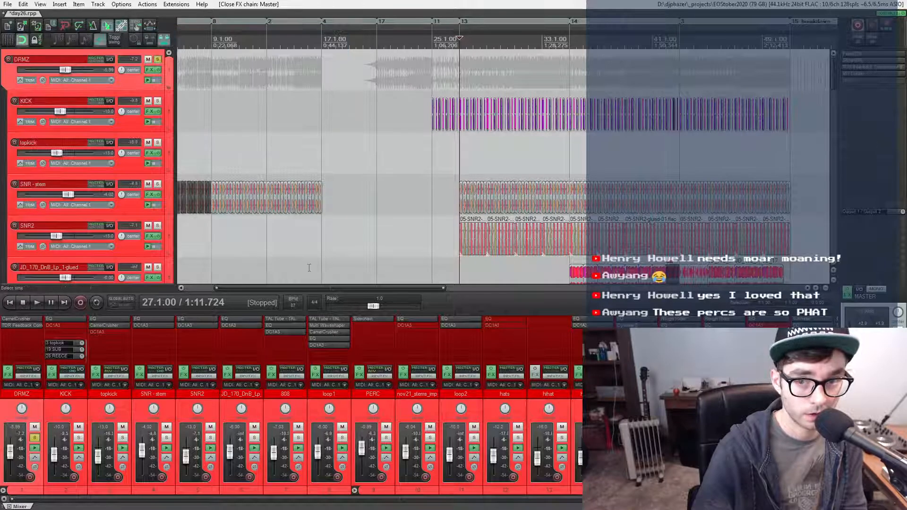
- Solo the nov21_stems_impact noiz track inside PERC and play its item from 27.1.00
scroll(474, 159, "down", 5)
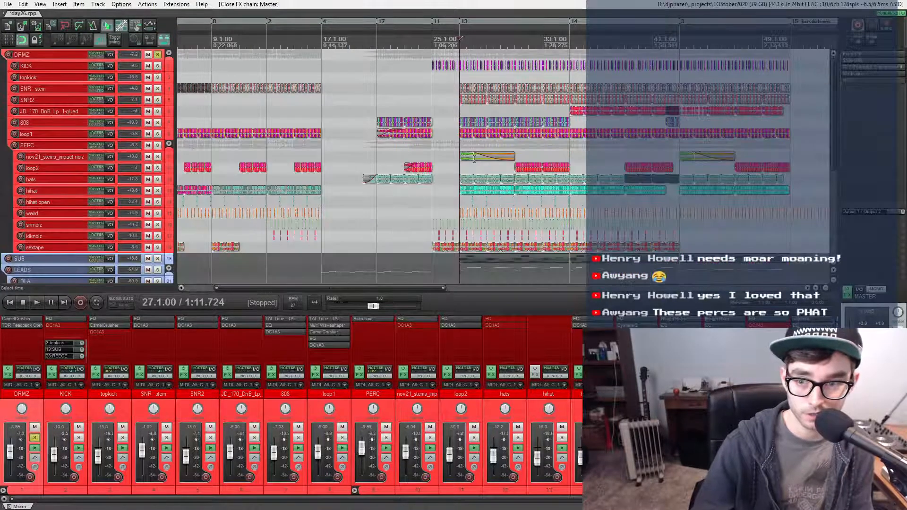
scroll(475, 154, "up", 5)
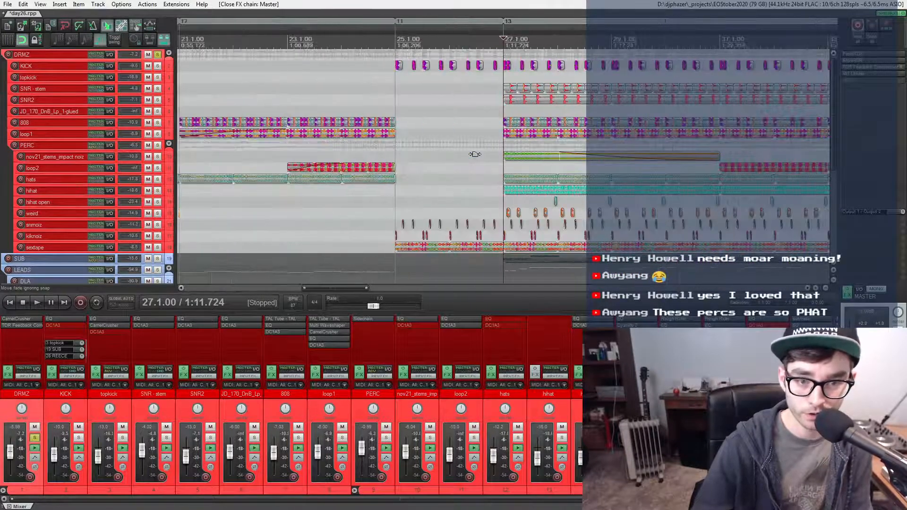
left_click_drag(460, 156, 215, 175)
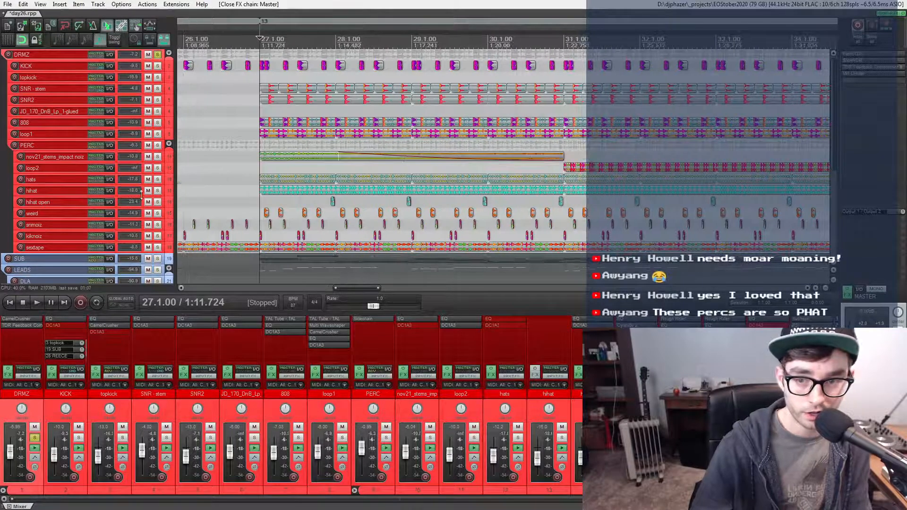
left_click(157, 157)
key("space")
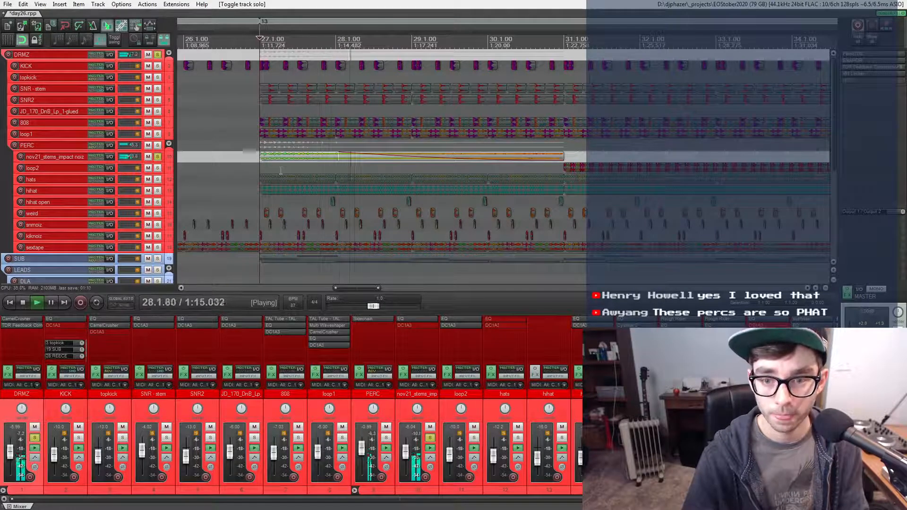
scroll(281, 171, "up", 4)
key("space")
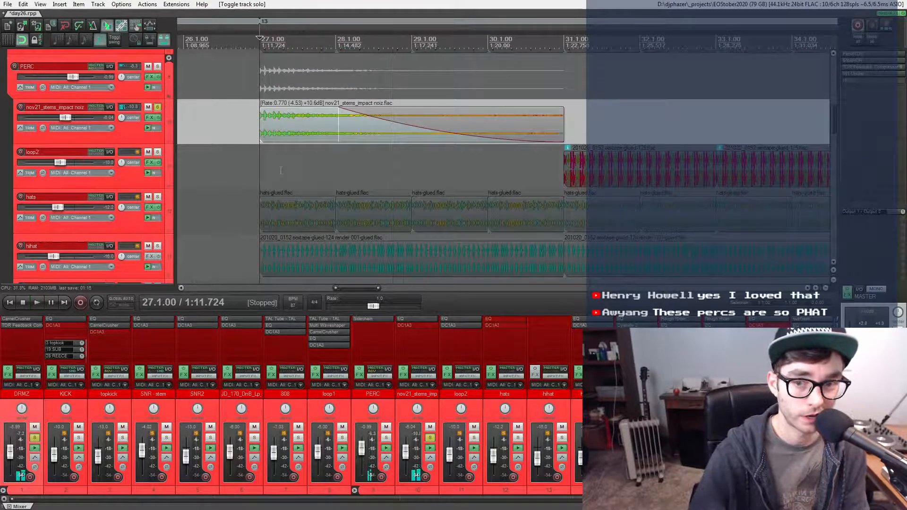
- Unsolo the nov21_stems_impact noiz track and audition the sextape track on its own from 27.1.00
left_click(158, 107)
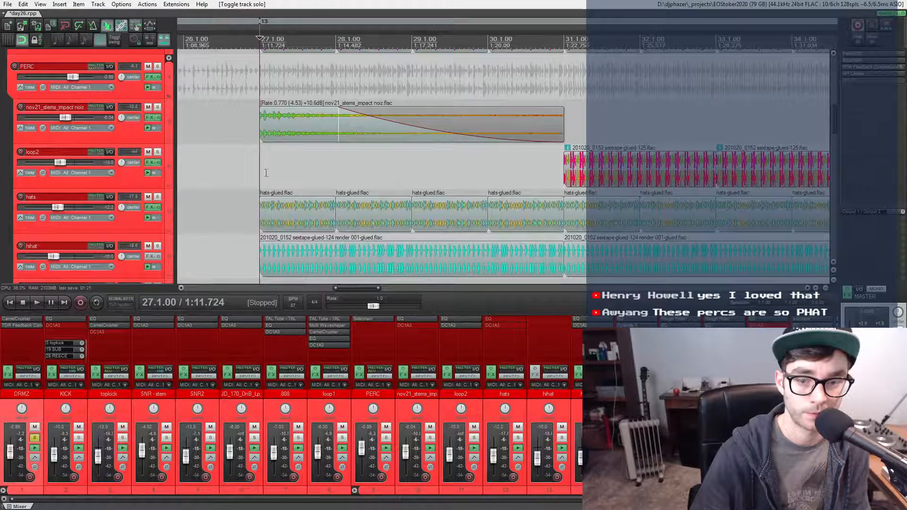
scroll(266, 173, "down", 5)
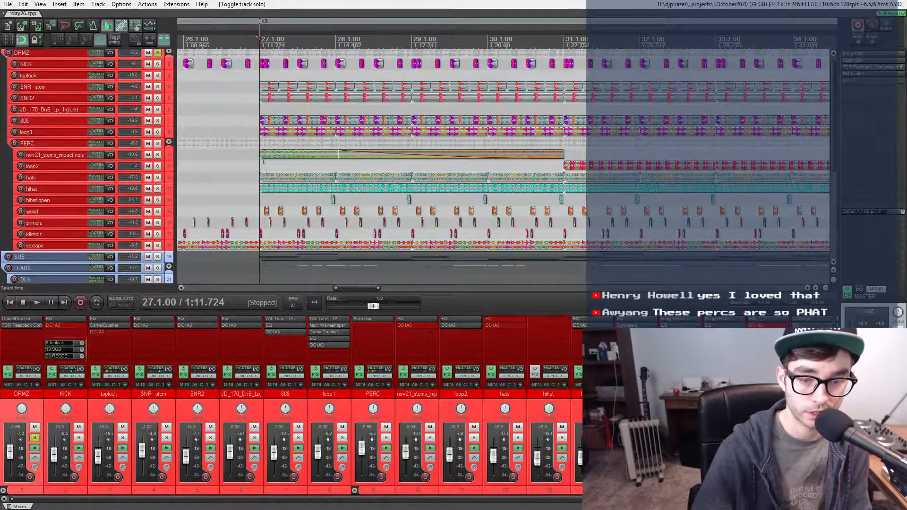
left_click(158, 245)
key("space")
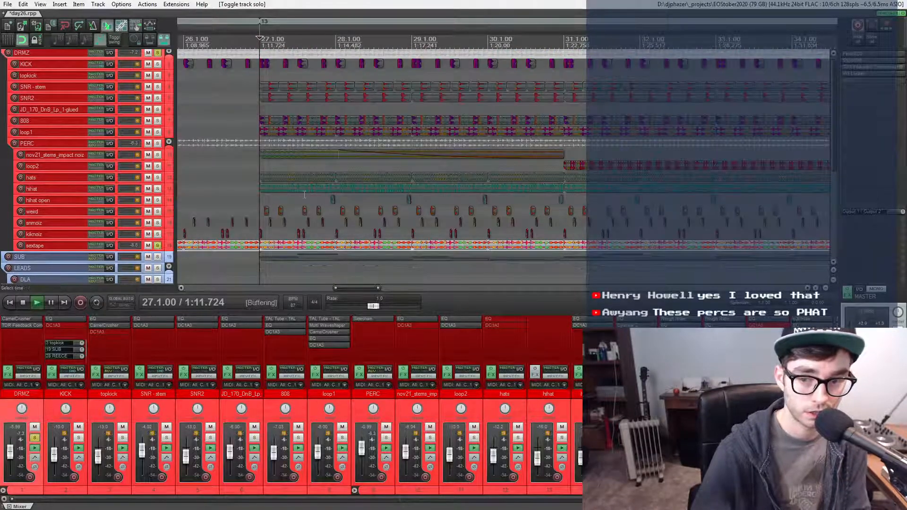
scroll(305, 194, "down", 5)
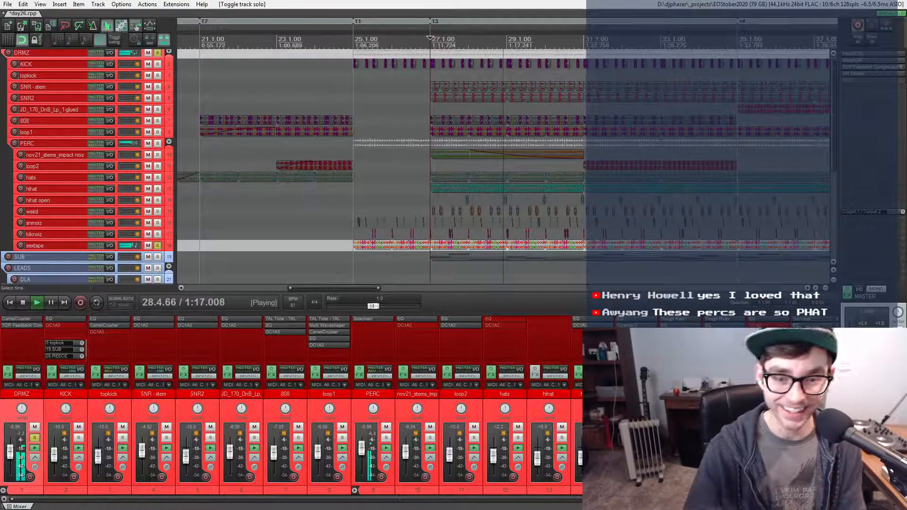
key("space")
left_click(156, 246)
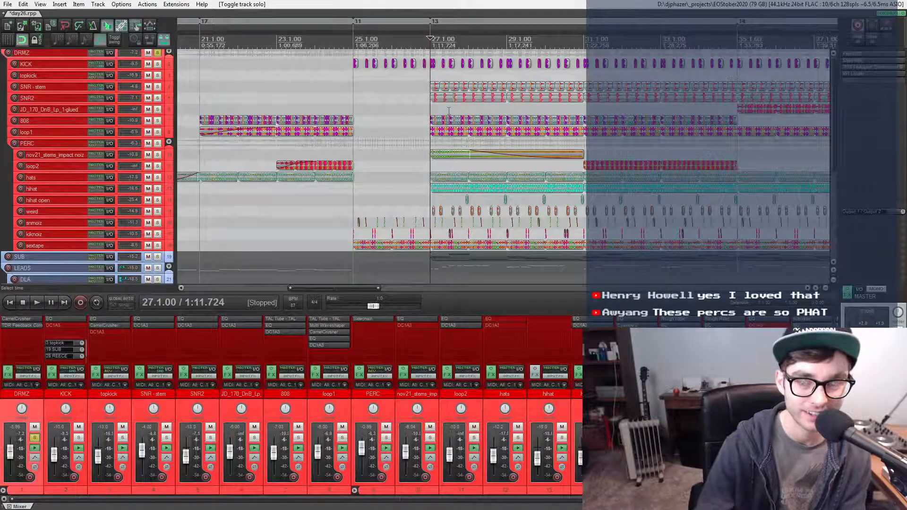
- Play the whole DRMZ group together from 27.1.00 and follow the layers into the loop2 section
key("space")
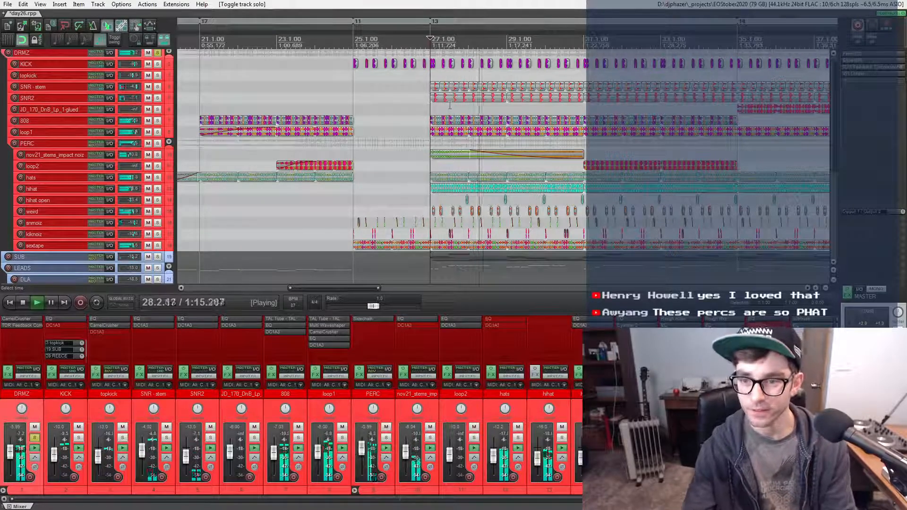
scroll(449, 105, "down", 4)
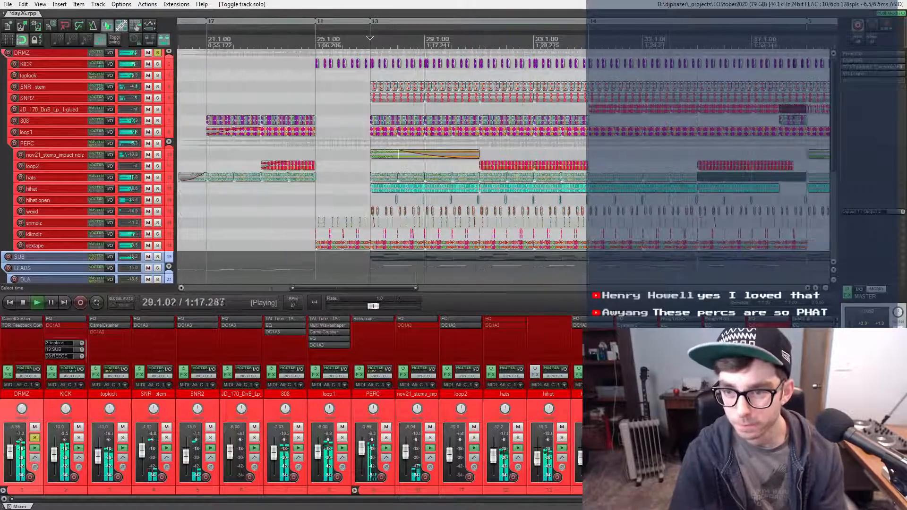
scroll(494, 166, "right", 3)
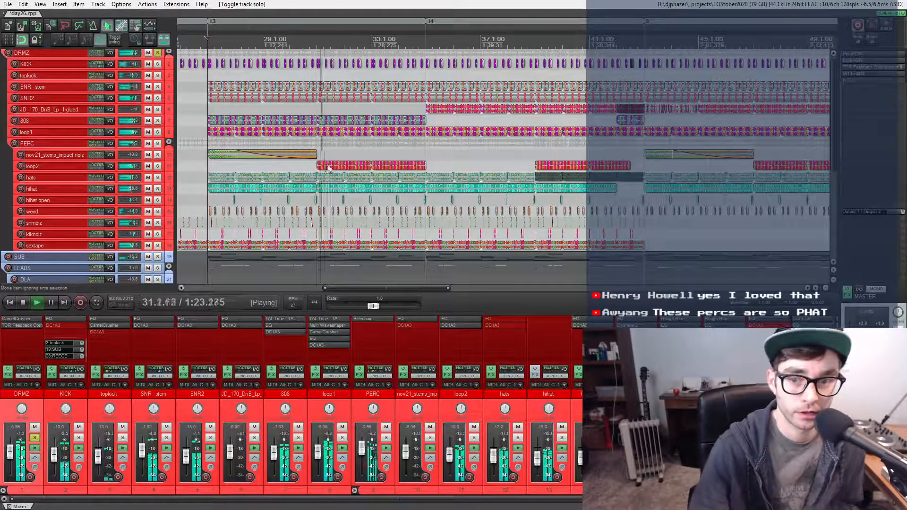
- Play the drum group from 34.3.86 into the section starting at 35.1.00, where the JD_170 loop enters
left_click(399, 41)
key("space")
left_click(419, 42)
key("space")
scroll(453, 152, "up", 4)
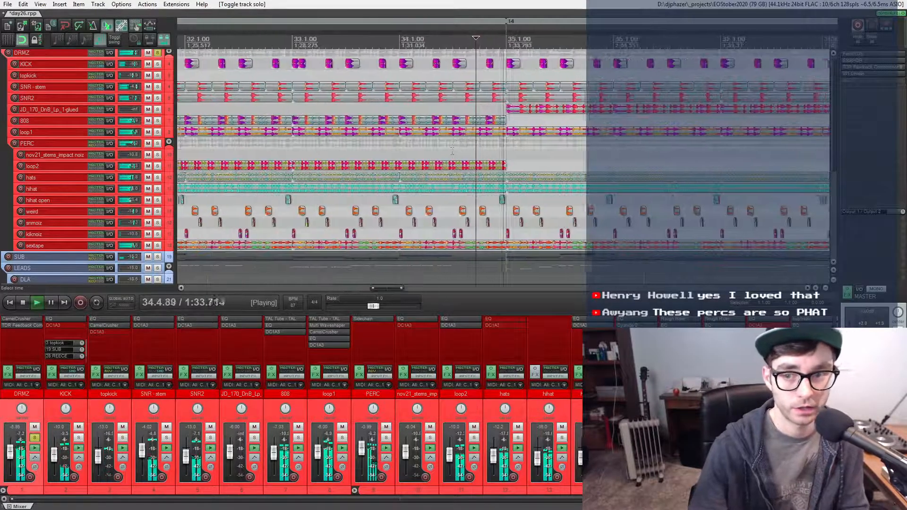
scroll(454, 151, "right", 6)
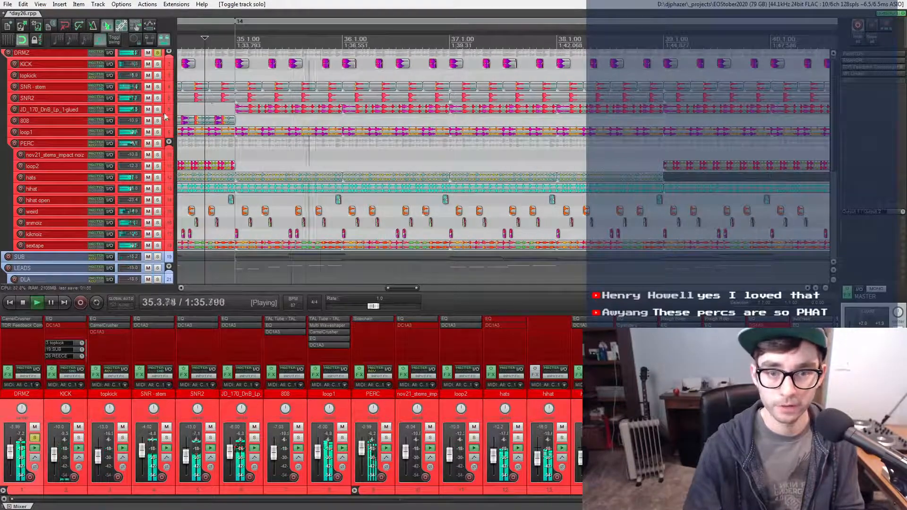
- Solo the JD_170_DnB_Lp_1-glued track during playback and listen to its loop
left_click(157, 109)
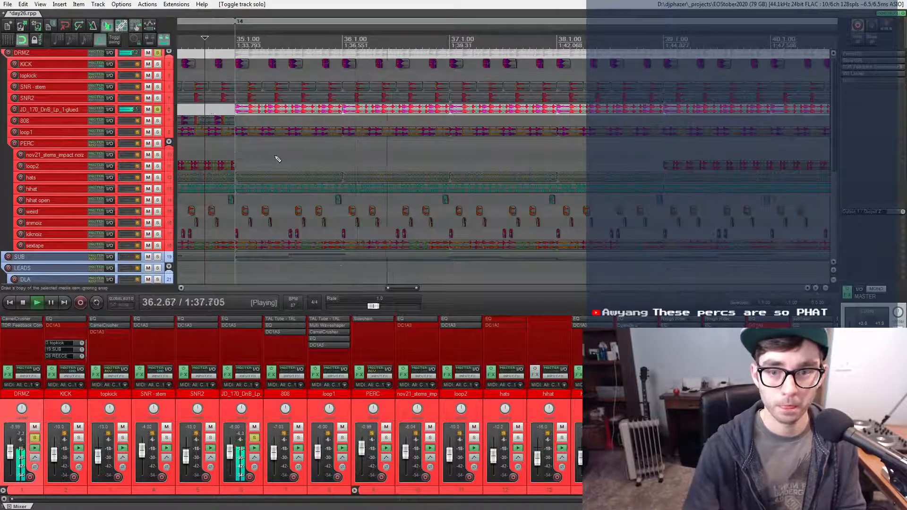
scroll(279, 156, "up", 6)
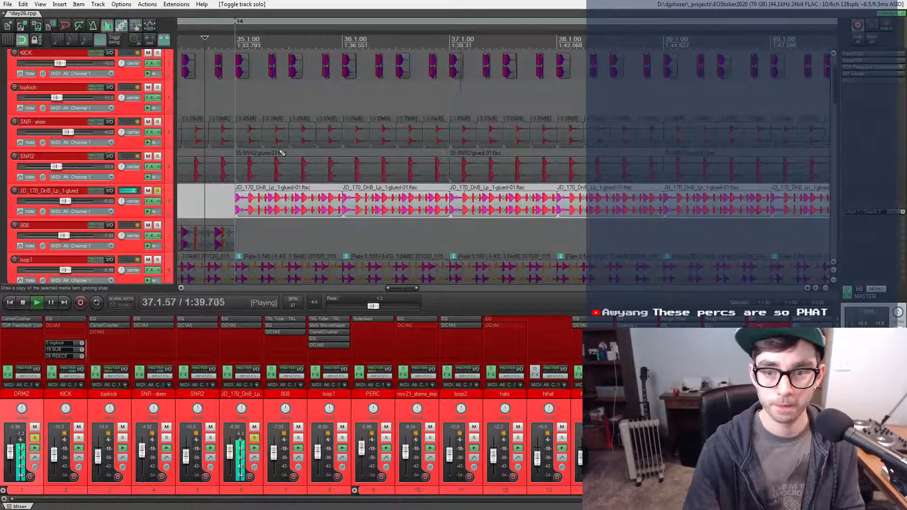
scroll(281, 152, "down", 1)
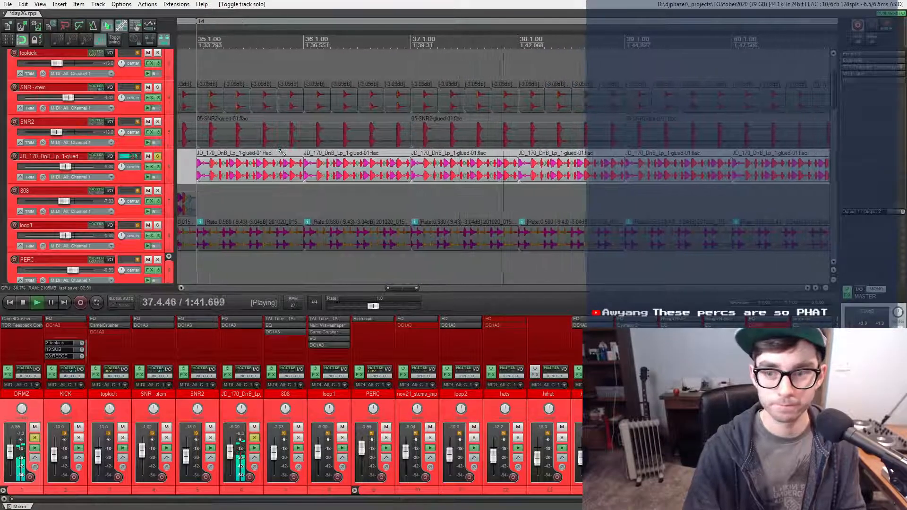
key("space")
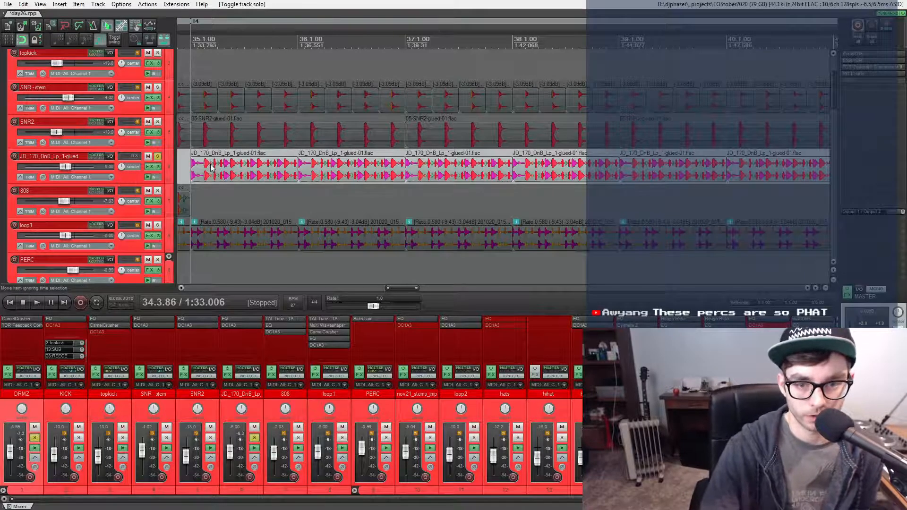
- Inspect the JD_170 loop's waveform, play it from 36.1.58 and unsolo its track
scroll(211, 168, "up", 3)
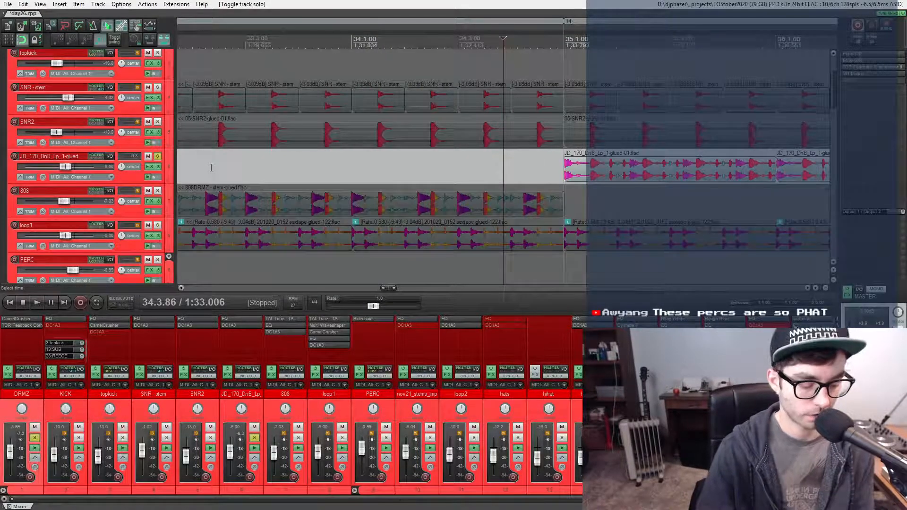
scroll(478, 177, "right", 5)
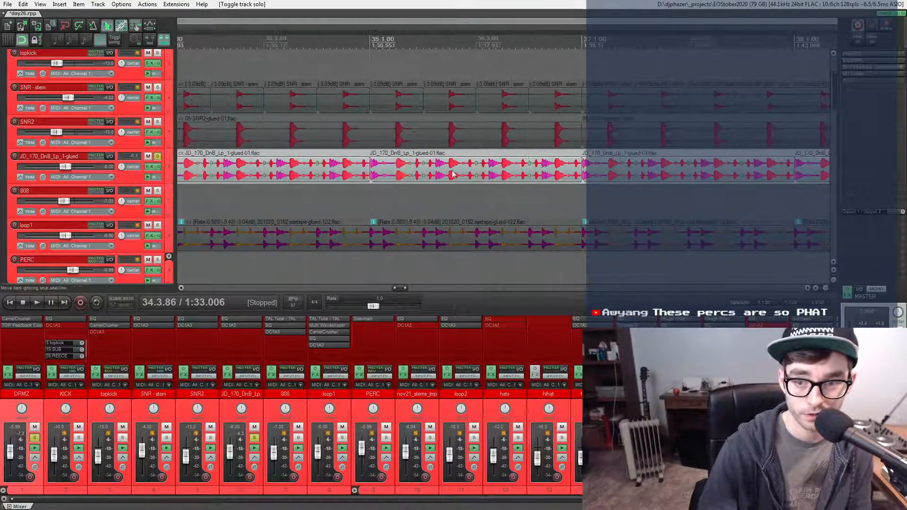
left_click(400, 173)
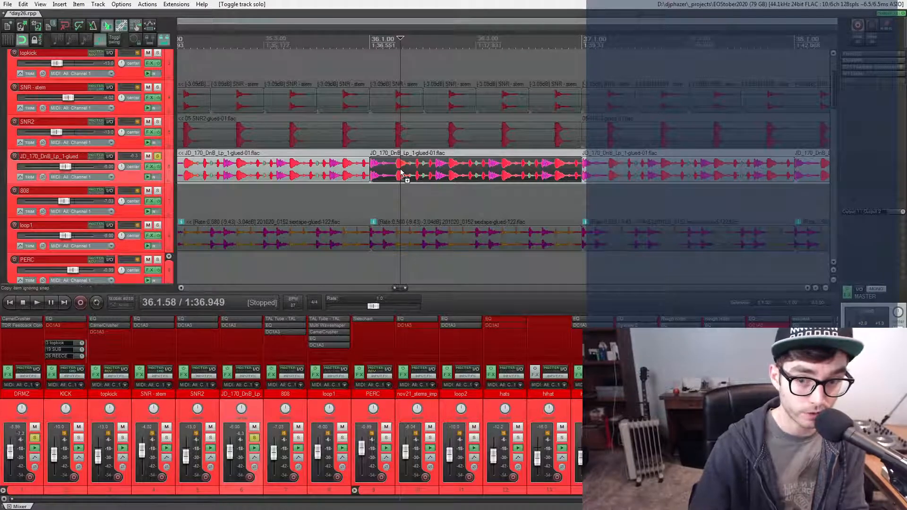
scroll(401, 173, "up", 2)
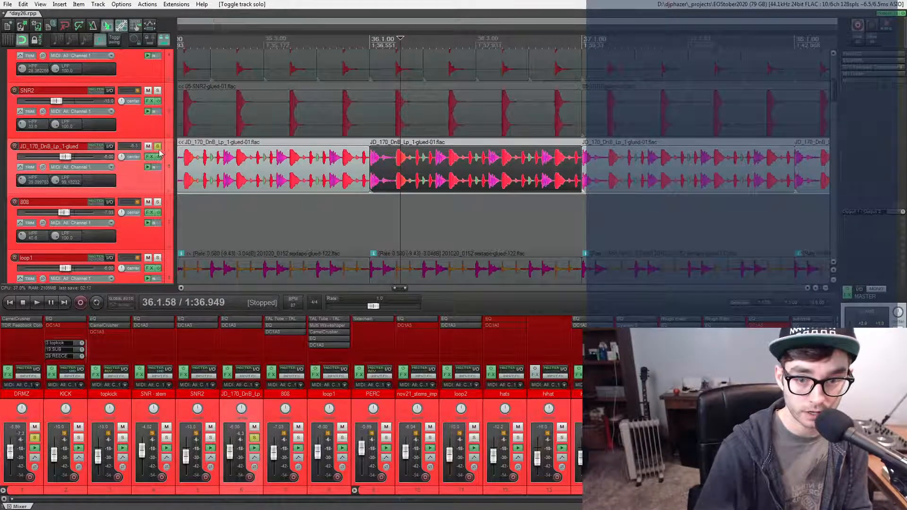
key("space")
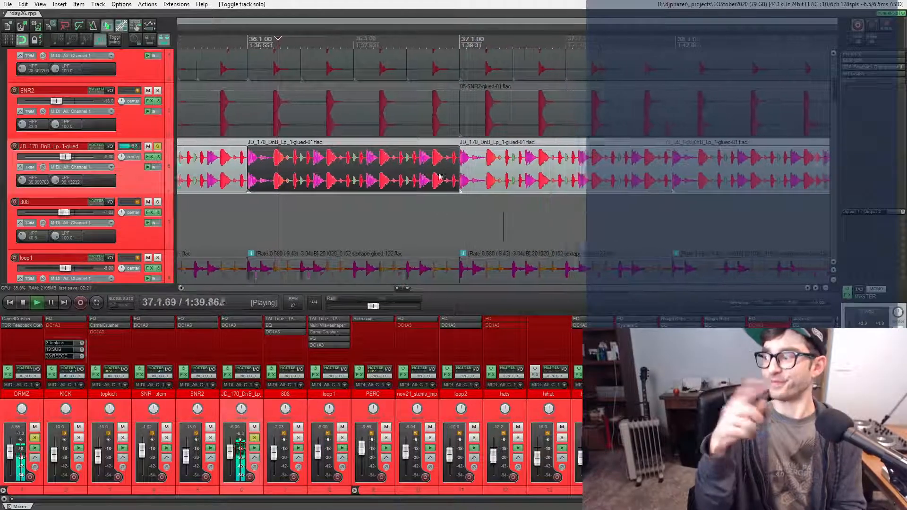
key("space")
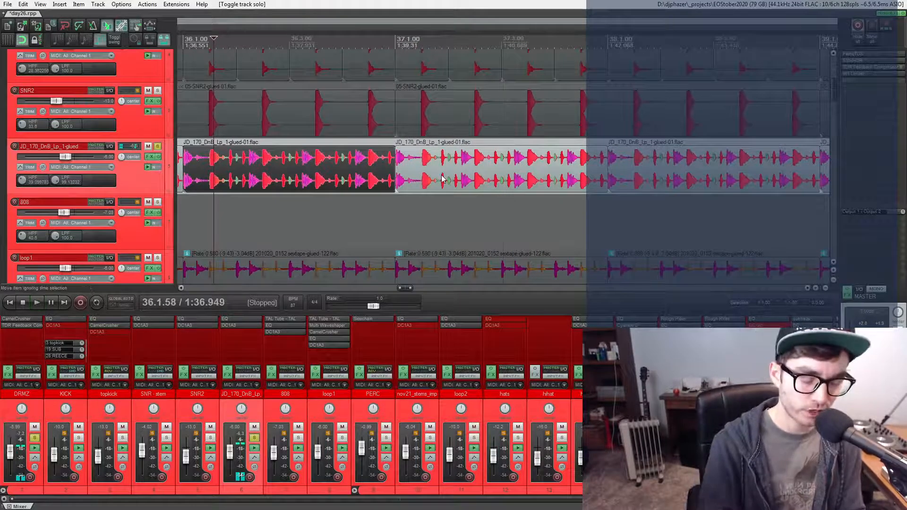
left_click(157, 148)
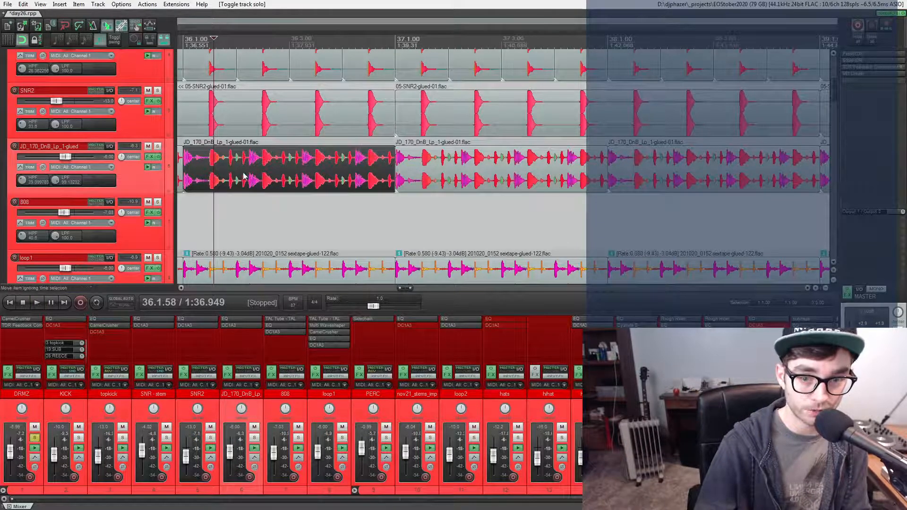
- Unsolo the DRMZ group and look over the full song arrangement down to the LEADS tracks
scroll(243, 176, "down", 5)
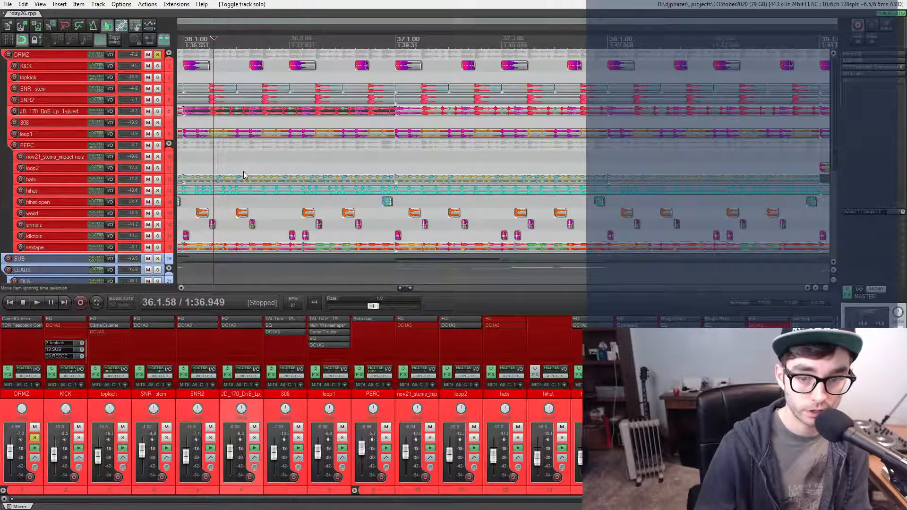
left_click(159, 55)
scroll(237, 123, "down", 8)
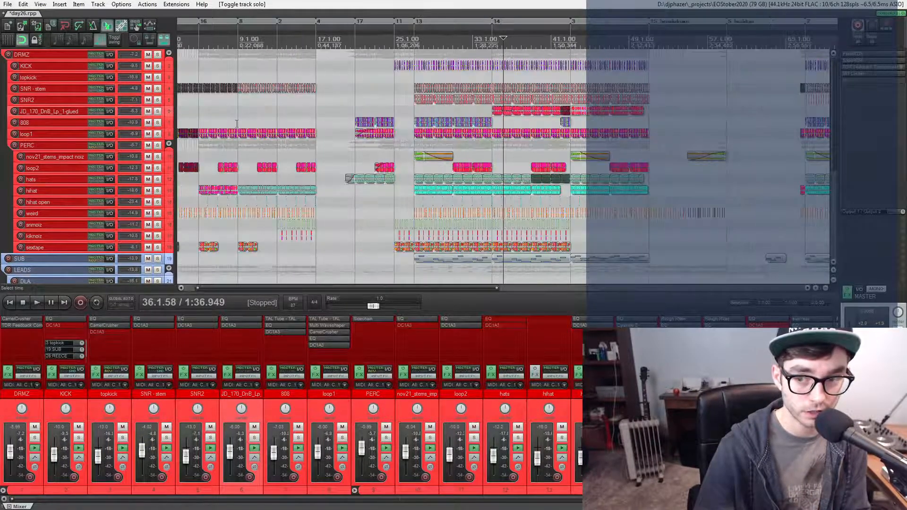
scroll(237, 124, "down", 2)
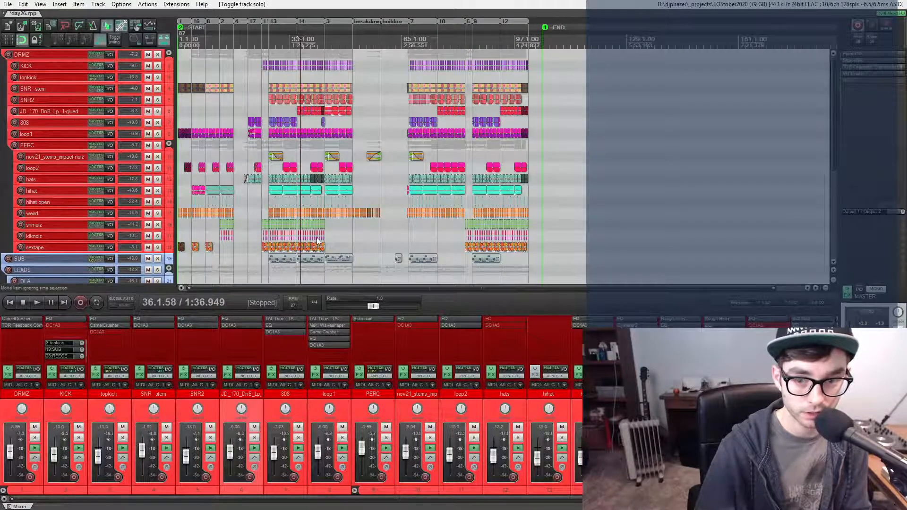
scroll(266, 218, "up", 2)
scroll(266, 218, "down", 3)
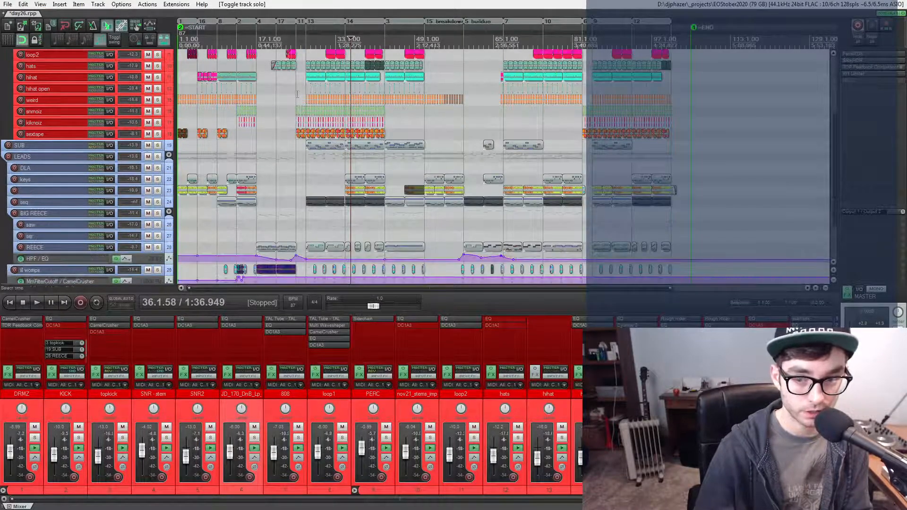
scroll(216, 153, "down", 1)
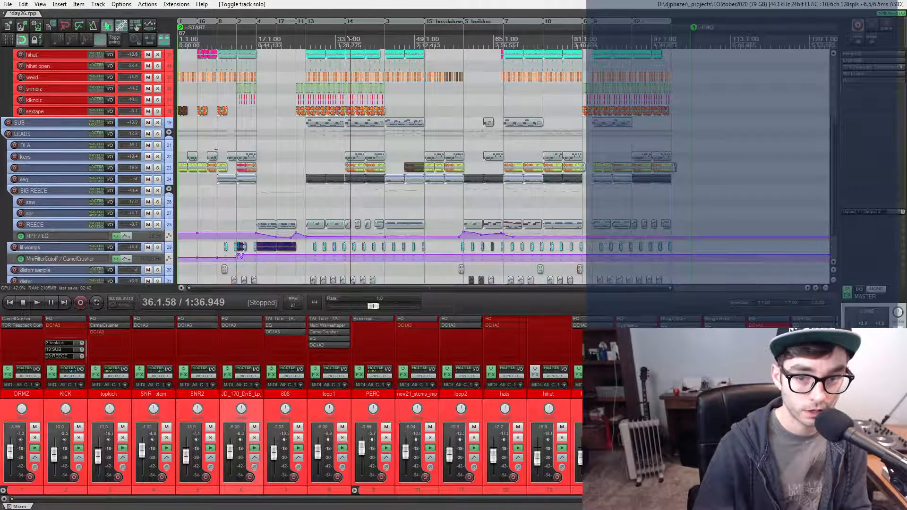
- Return to the project start and switch the mixer from the expanded DRMZ tracks to the expanded LEADS tracks
left_click(9, 302)
scroll(179, 37, "up", 1)
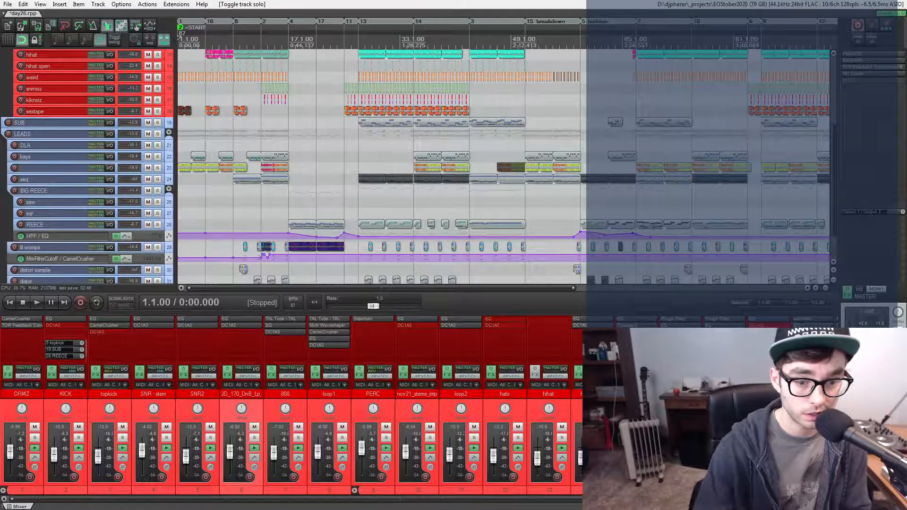
left_click(3, 491)
left_click(101, 403)
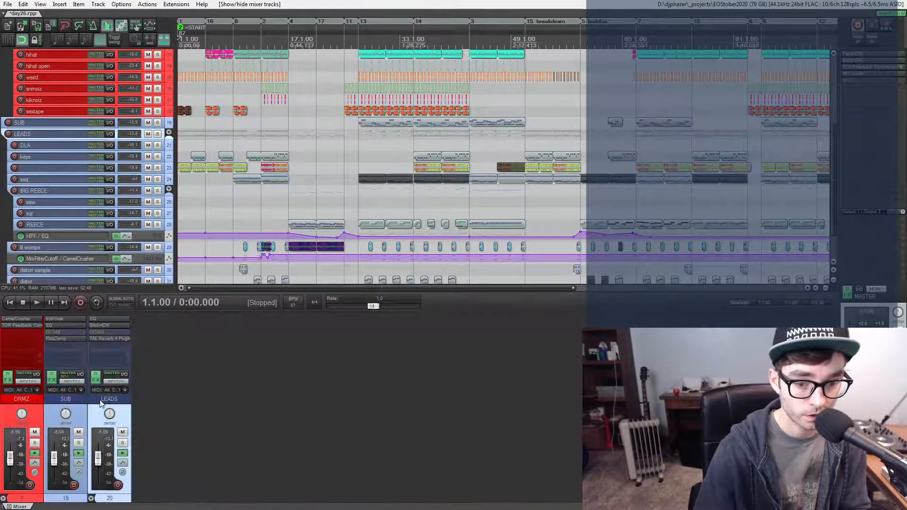
left_click(91, 498)
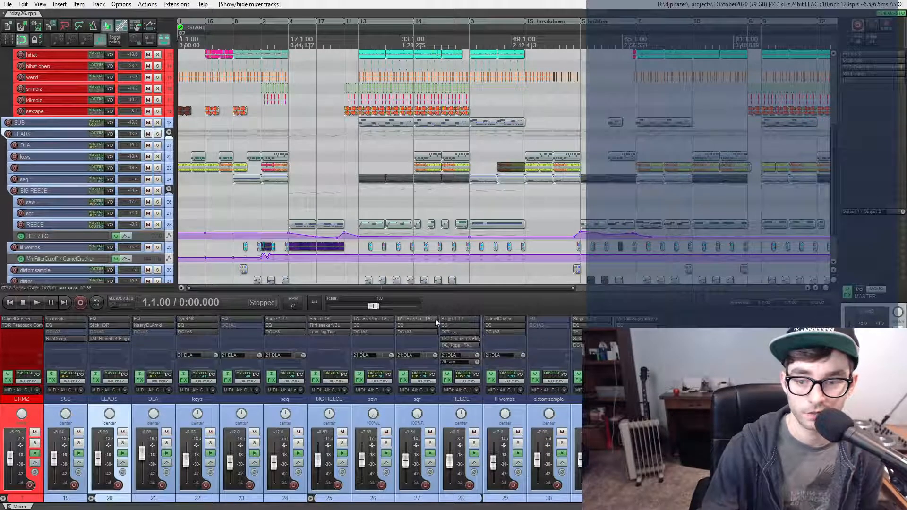
- Check the TAL-Elek7ro synth settings on the saw track and close its plug-in windows
left_click(372, 319)
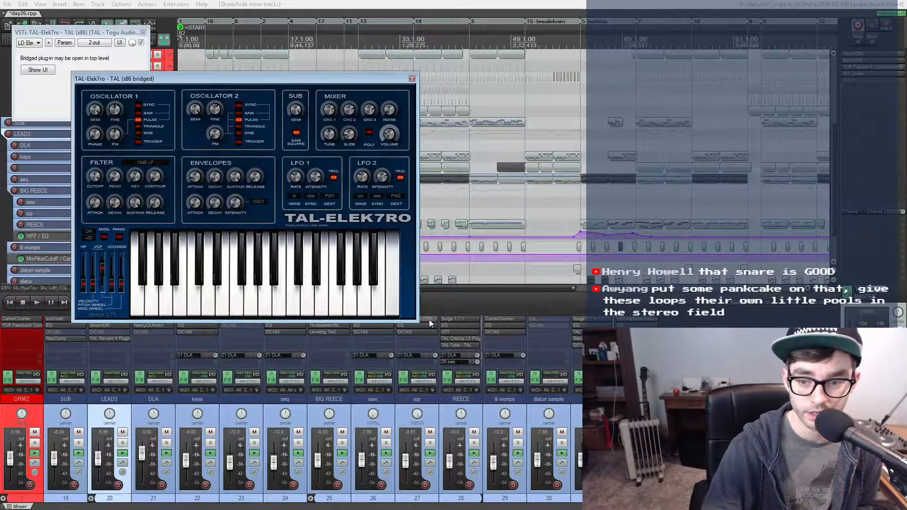
left_click(412, 78)
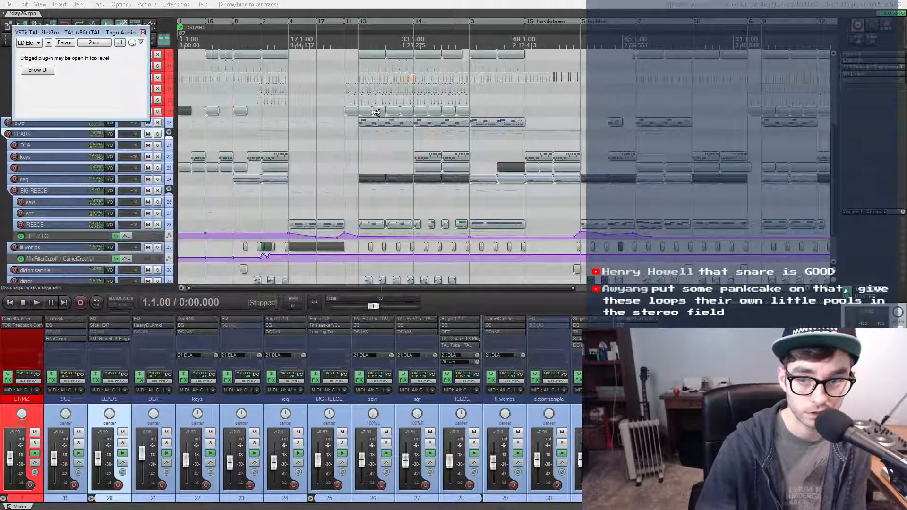
left_click(143, 32)
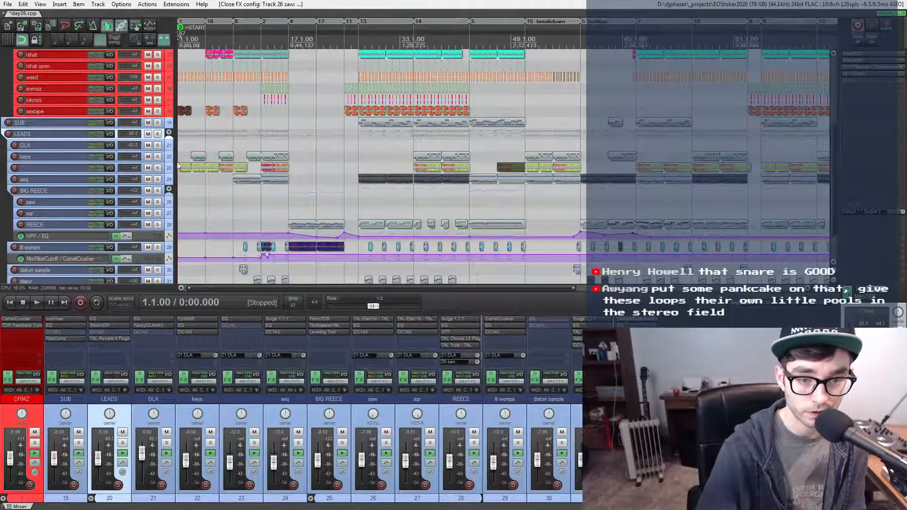
- Play from the project start, solo the unnamed keys render track 23 in LEADS and inspect its items
scroll(251, 177, "up", 5)
key("space")
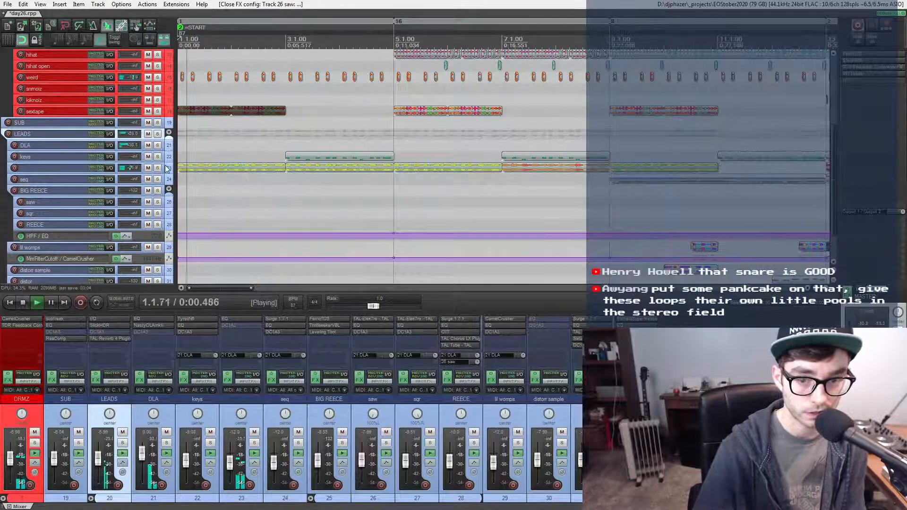
left_click(157, 168)
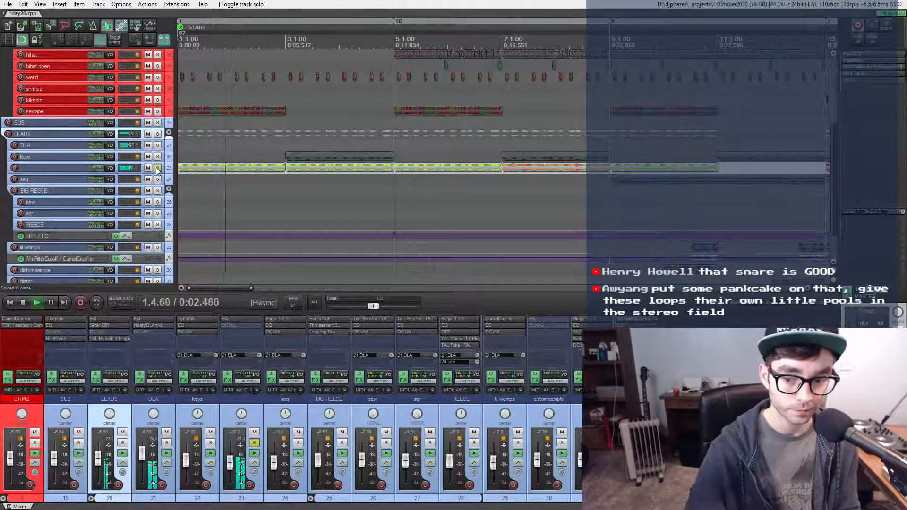
key("space")
scroll(259, 204, "up", 3)
scroll(260, 204, "up", 3)
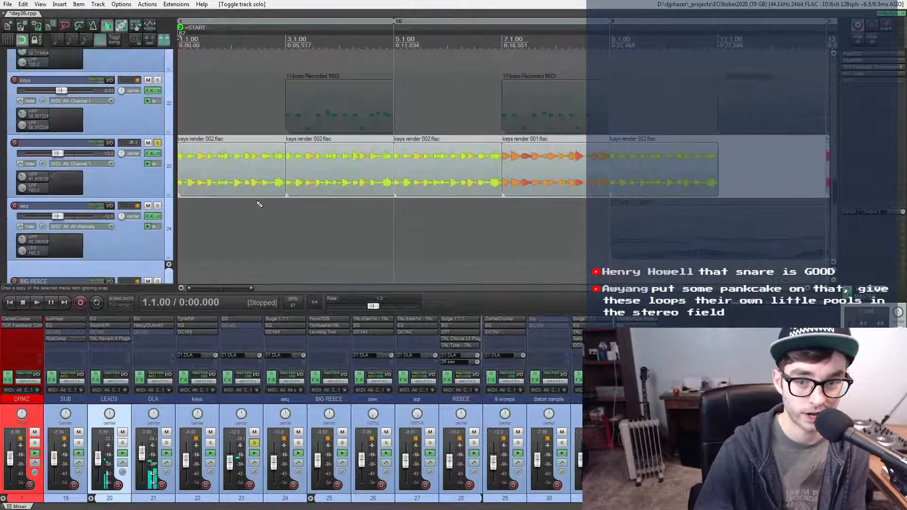
- Solo keys track 22 in place of render track 23 and examine the preset browser of its TyrellN6 synth
scroll(260, 204, "down", 2)
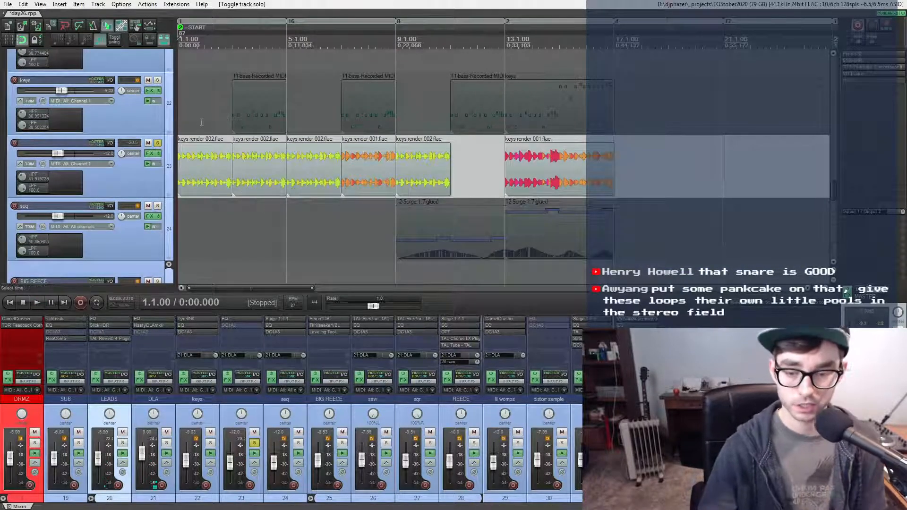
left_click(171, 100)
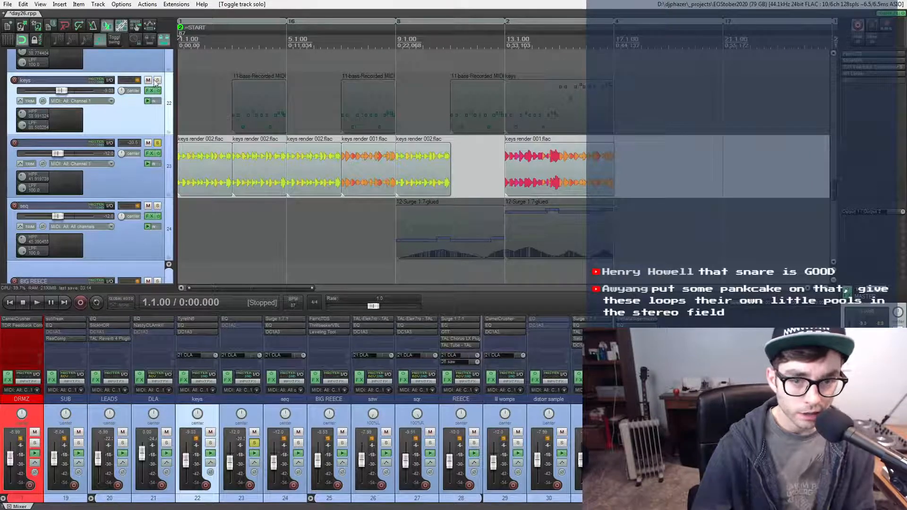
left_click(157, 81)
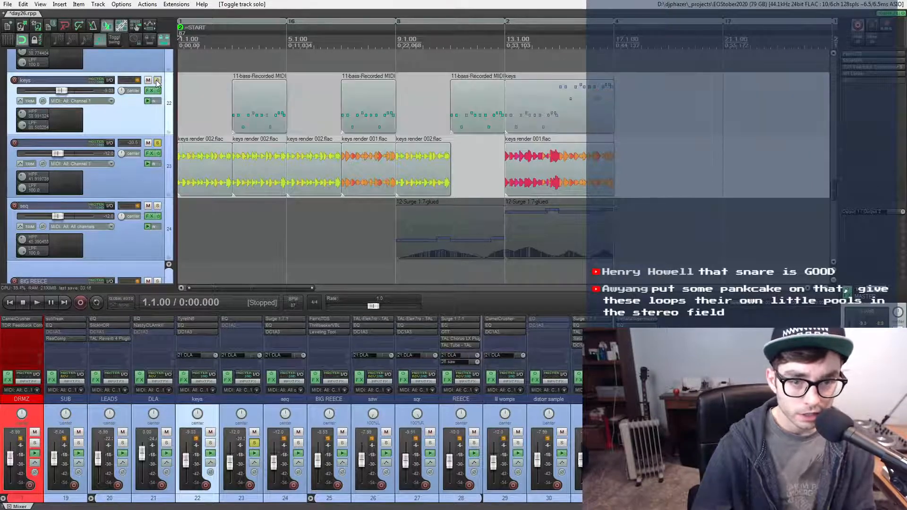
left_click(191, 318)
left_click_drag(905, 45, 151, 28)
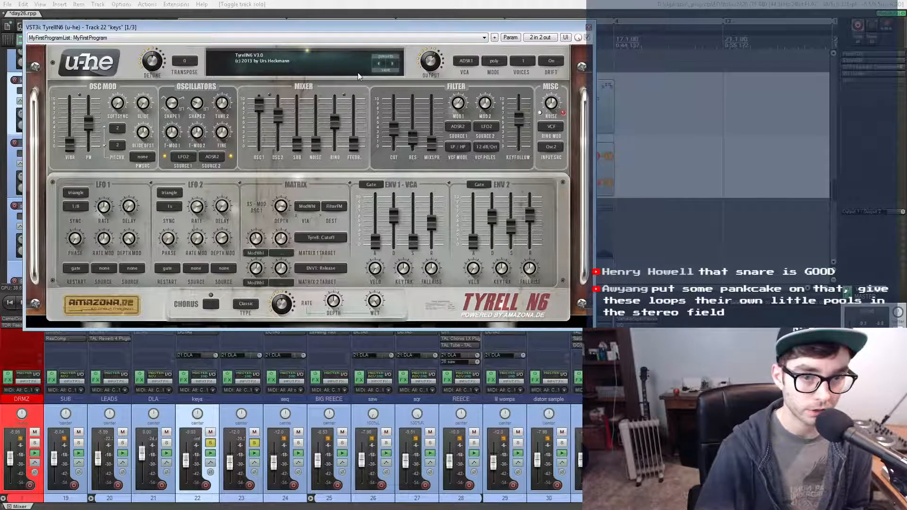
left_click(383, 60)
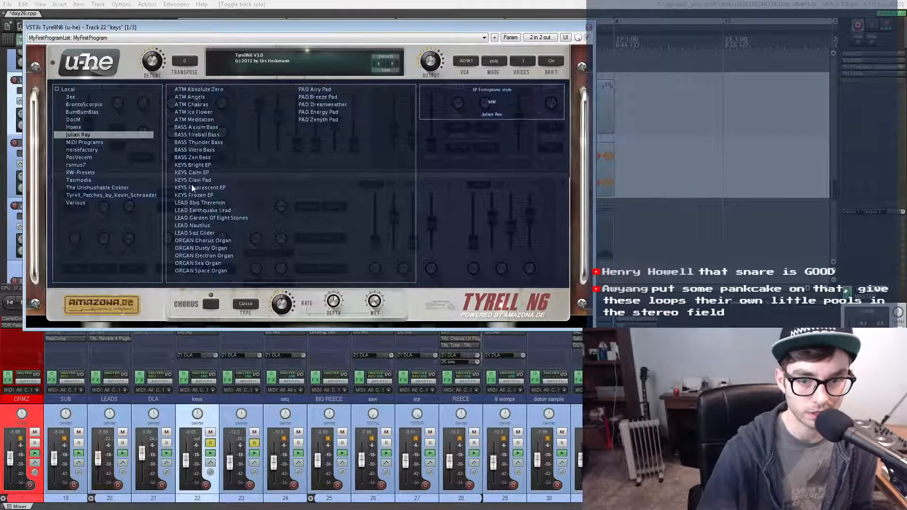
left_click(254, 443)
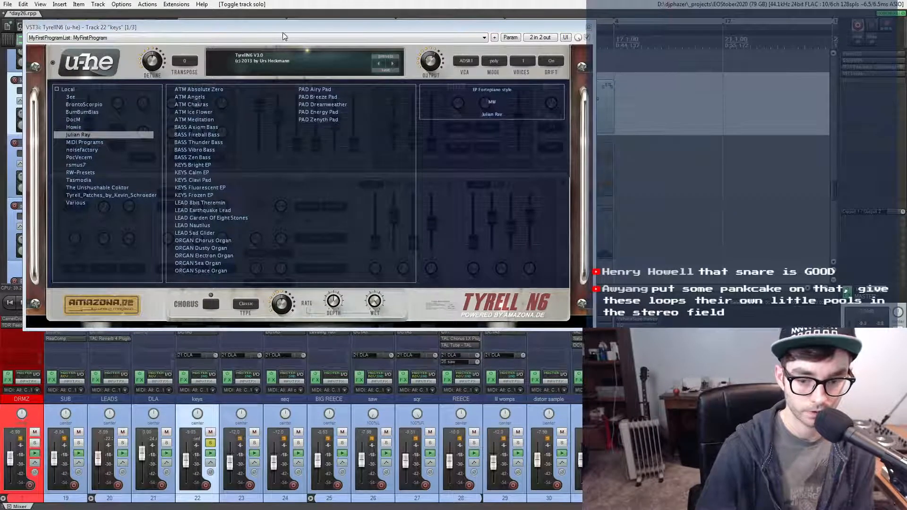
- Move the TyrellN6 window clear of the arrangement and play the soloed keys track from bar 3
left_click_drag(276, 29, 277, 188)
left_click(232, 40)
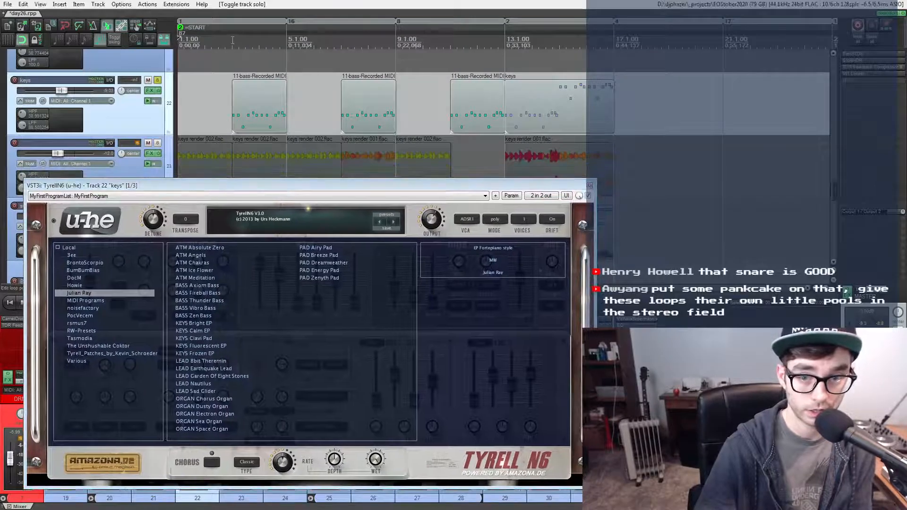
scroll(250, 119, "up", 3)
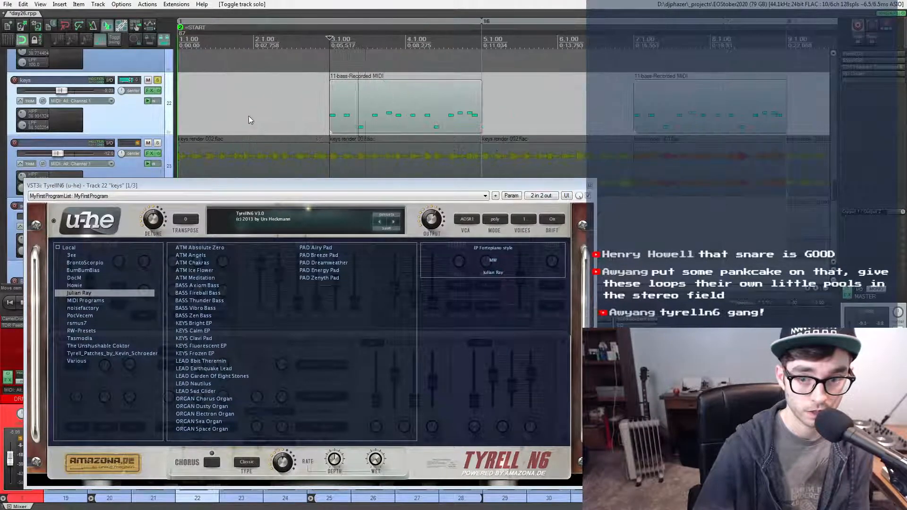
scroll(250, 120, "down", 3)
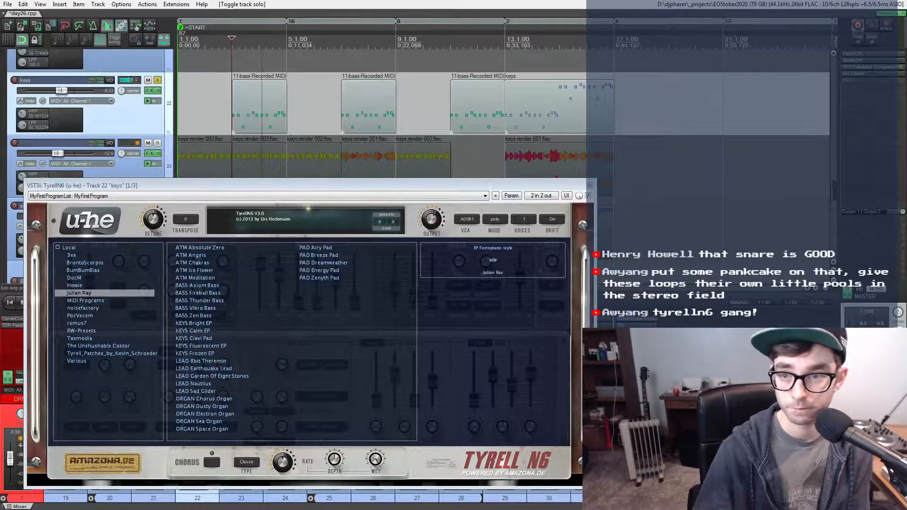
- Play the keys track from bar 13 and set the time selection to bars 13 through 17
left_click(501, 40)
left_click_drag(535, 40, 608, 39)
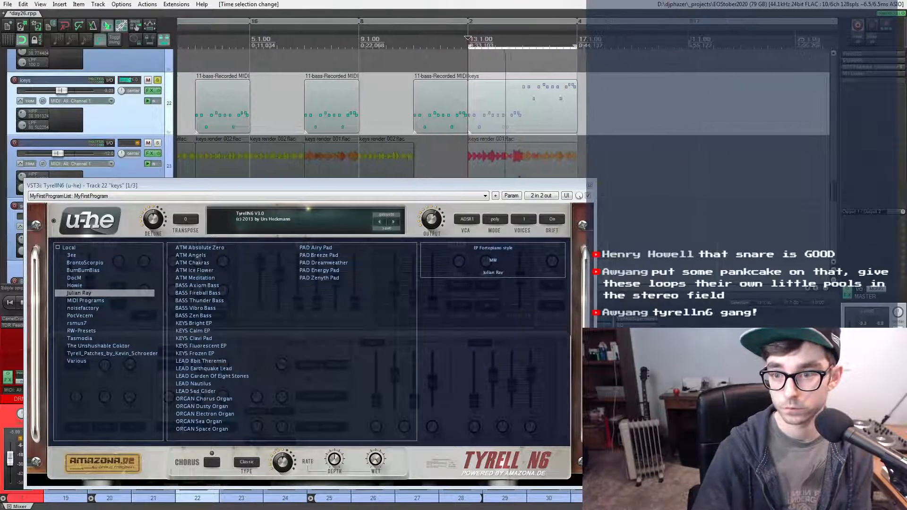
scroll(468, 85, "up", 4)
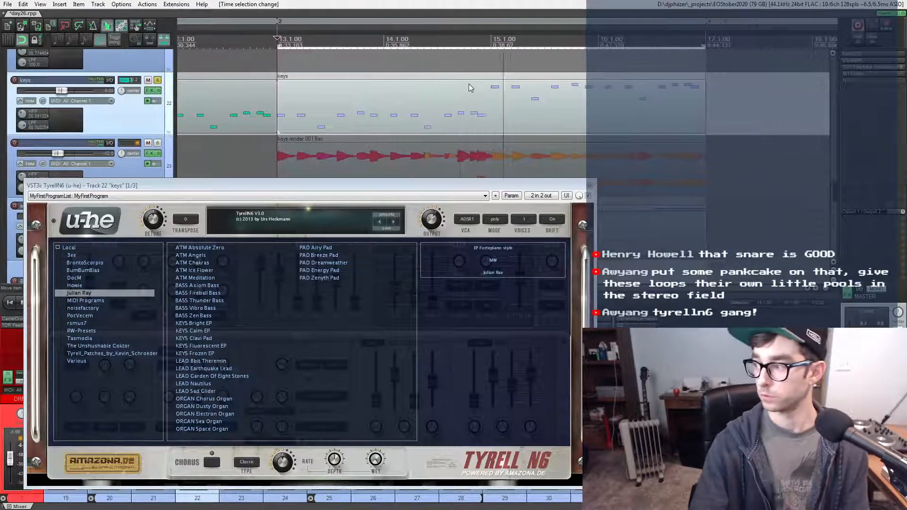
scroll(470, 88, "down", 2)
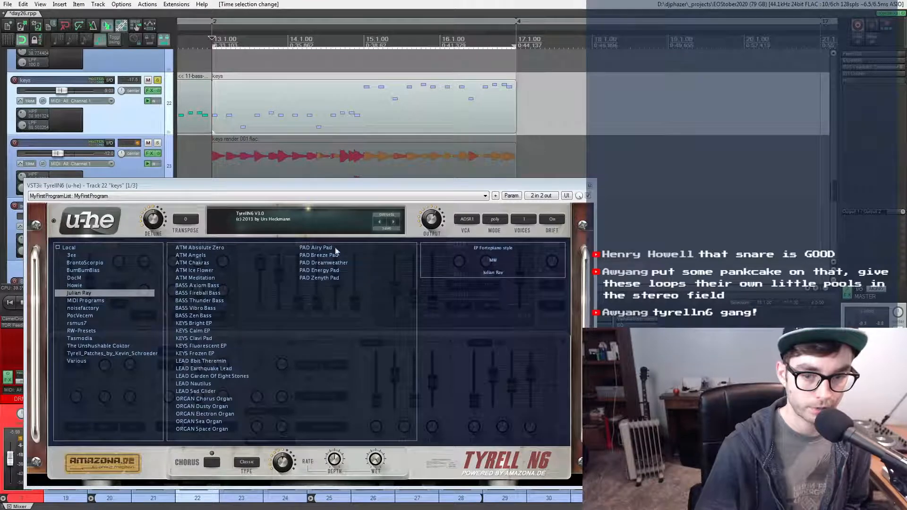
- Close the TyrellN6 window and play render track 23 from bar 13, first alone and then with the keys track soloed too
left_click(590, 186)
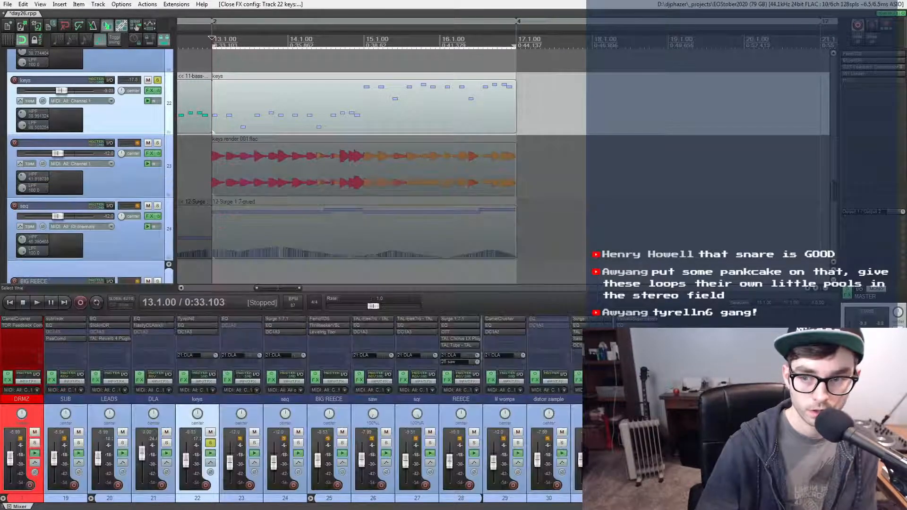
left_click(157, 143)
left_click(158, 80)
key("space")
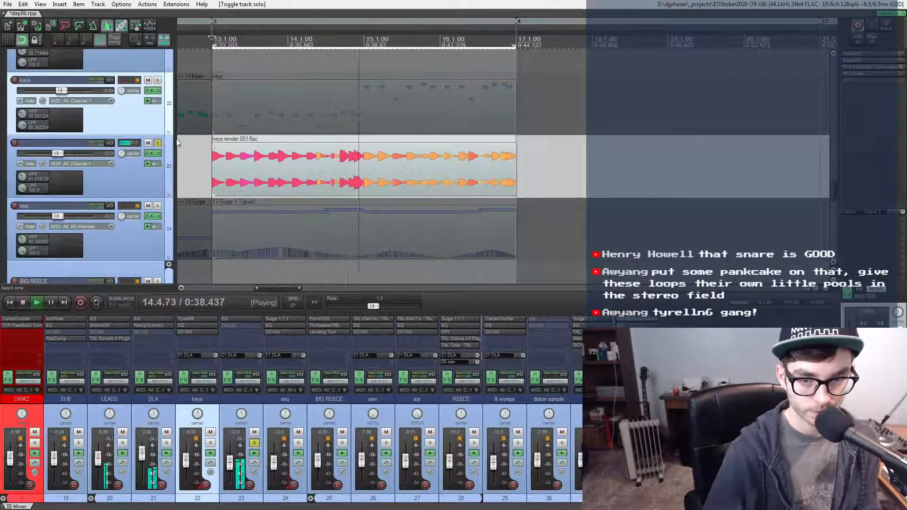
left_click(158, 81)
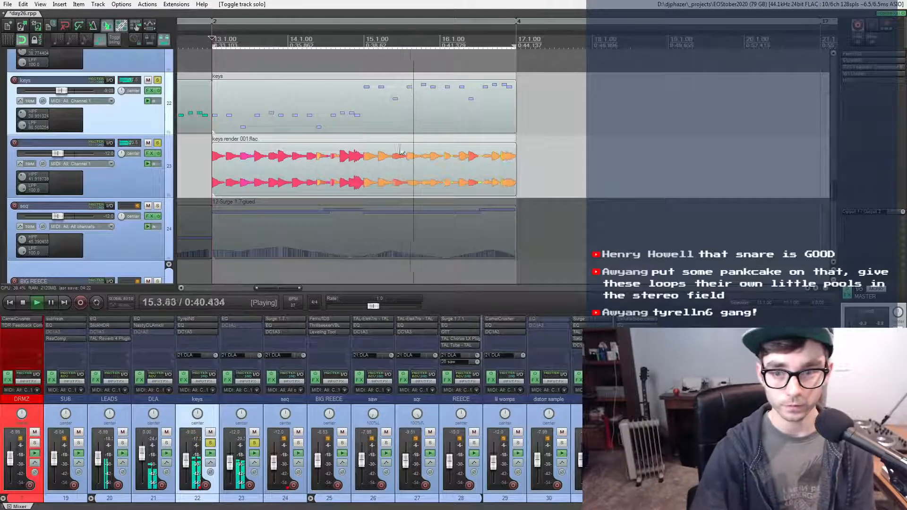
scroll(404, 149, "down", 4)
scroll(400, 148, "up", 1)
key("space")
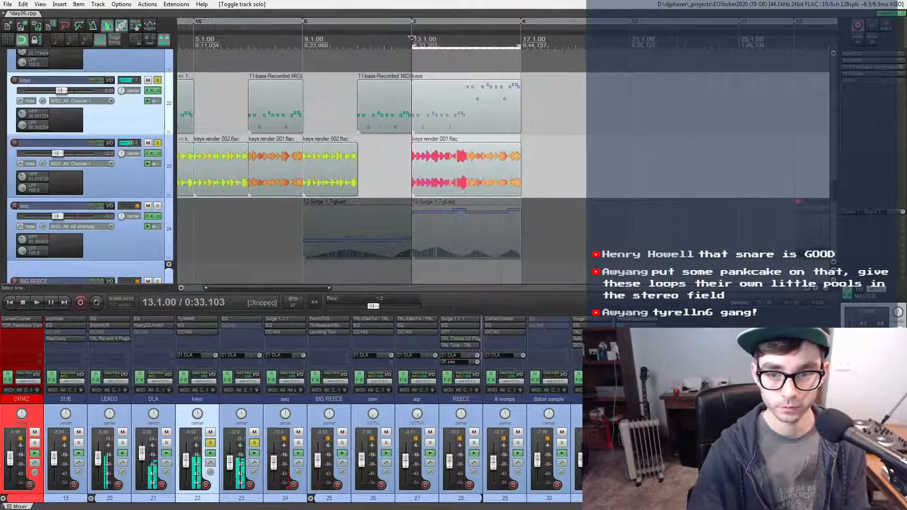
- Play the keys and render tracks together from bar 5, stop playback and unsolo both tracks
left_click(193, 39)
key("space")
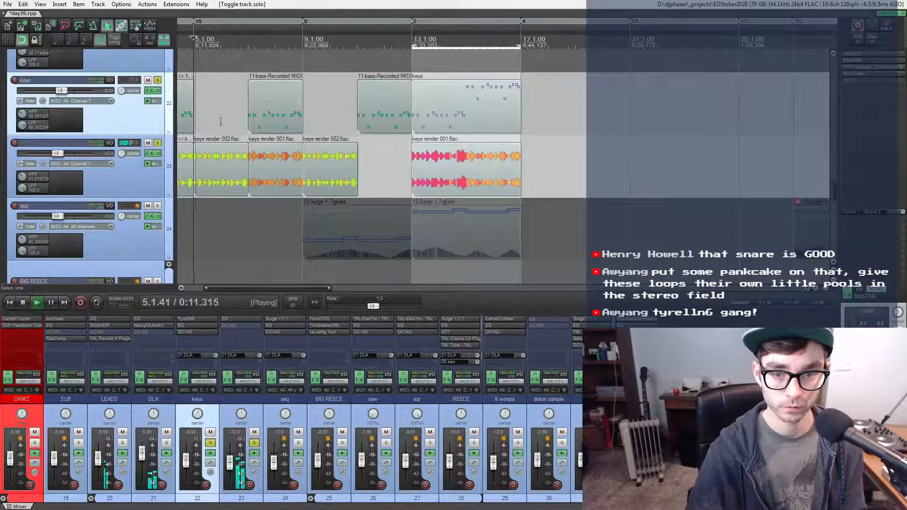
scroll(220, 121, "left", 3)
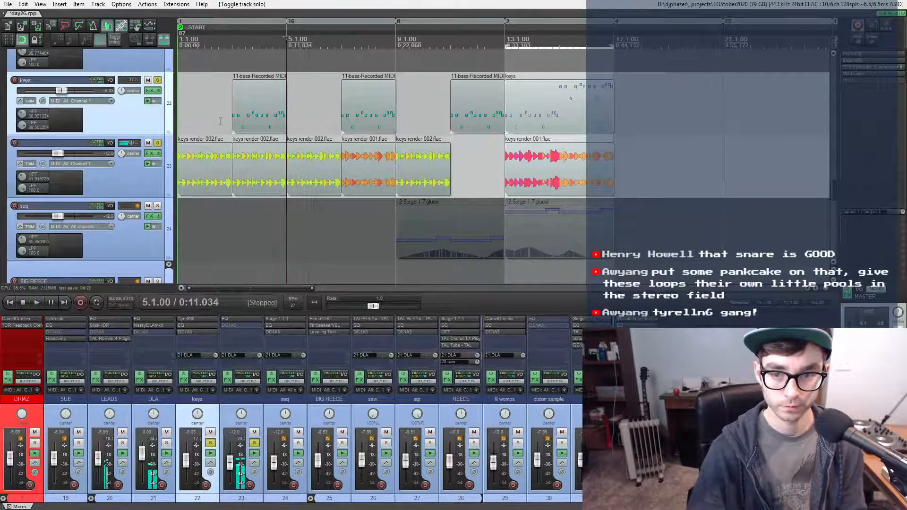
key("space")
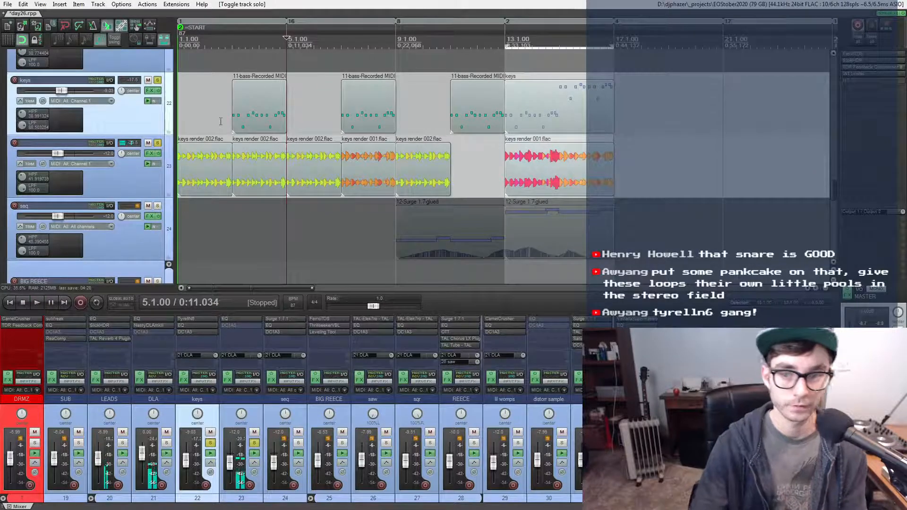
left_click(158, 143)
left_click(158, 80)
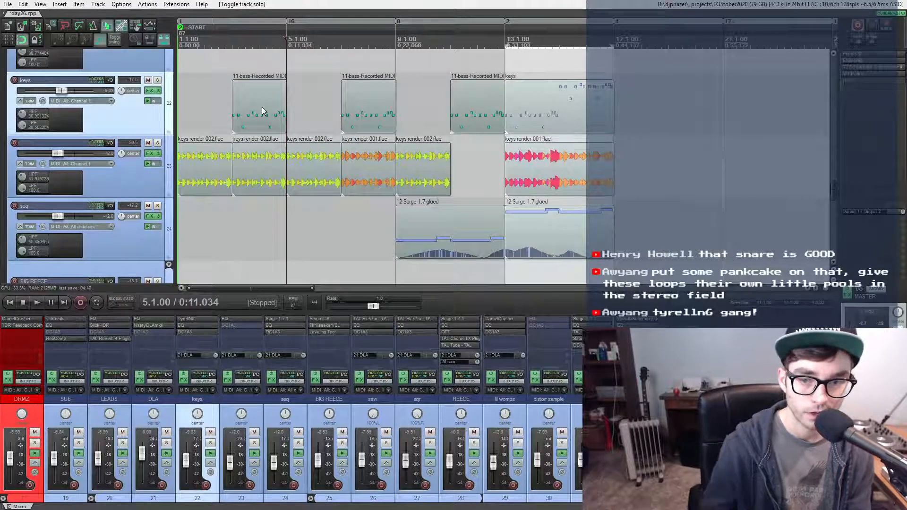
- Compare the rendered keys audio items with the MIDI items on the keys track across the opening 16 bars
left_click(304, 171)
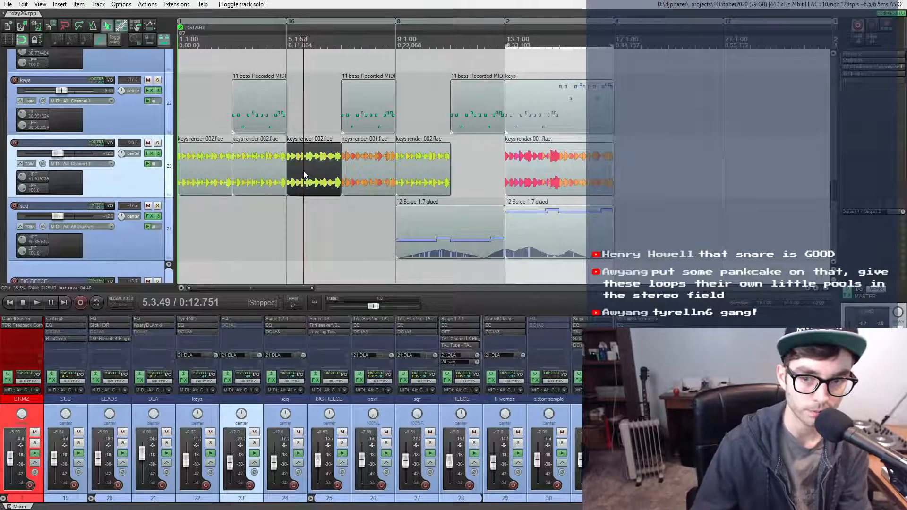
scroll(303, 171, "up", 3)
scroll(304, 171, "down", 2)
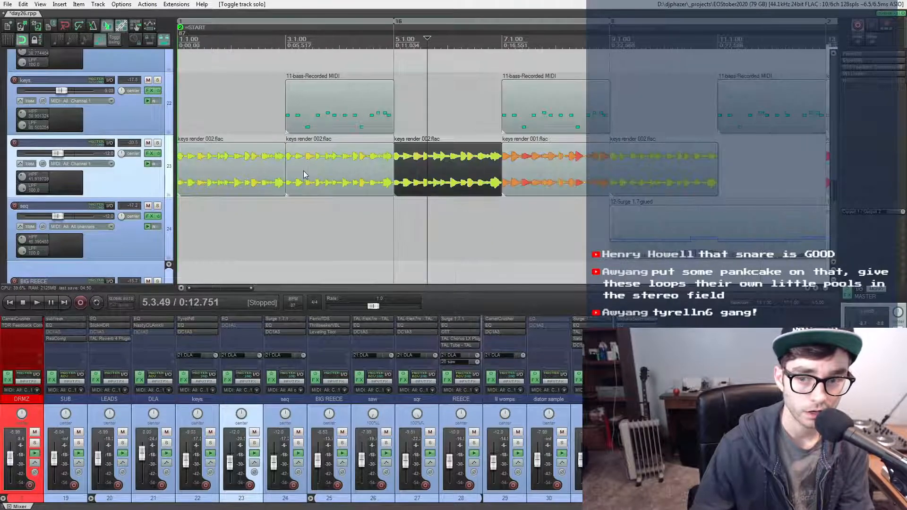
left_click(357, 172)
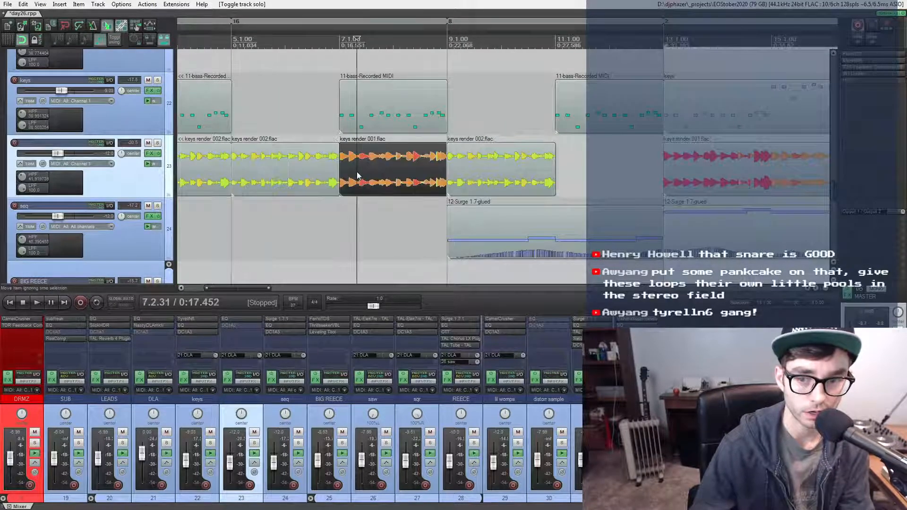
left_click(372, 118)
scroll(633, 104, "down", 2)
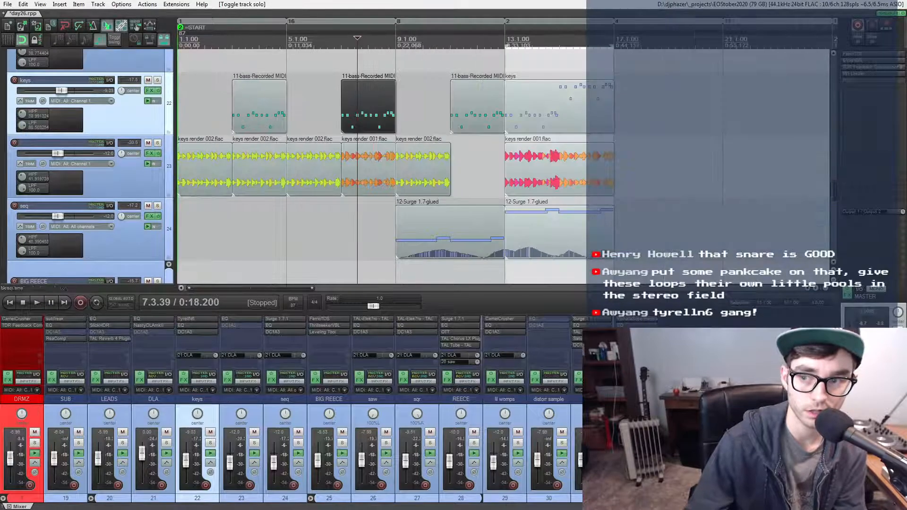
left_click(548, 103)
left_click(555, 178)
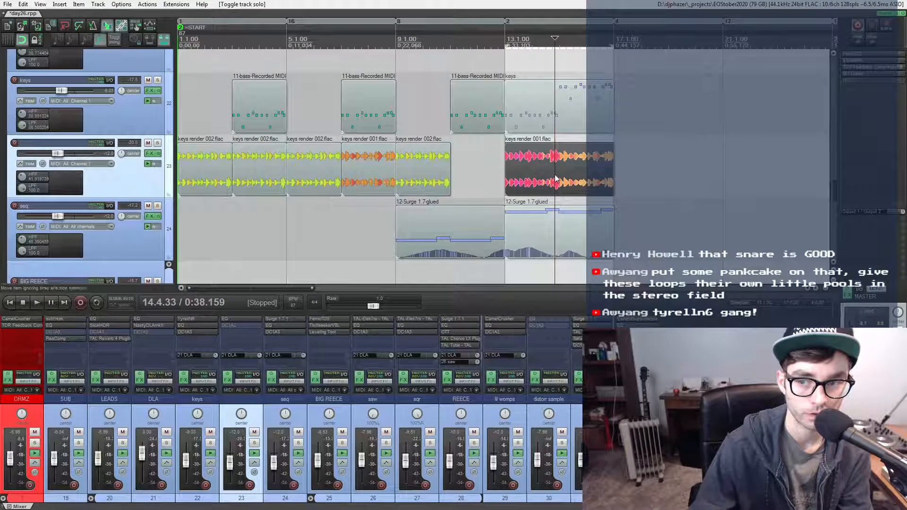
- Inspect the +12 pitched keys item and the rendered keys item beneath it around bar 37
scroll(556, 178, "down", 4)
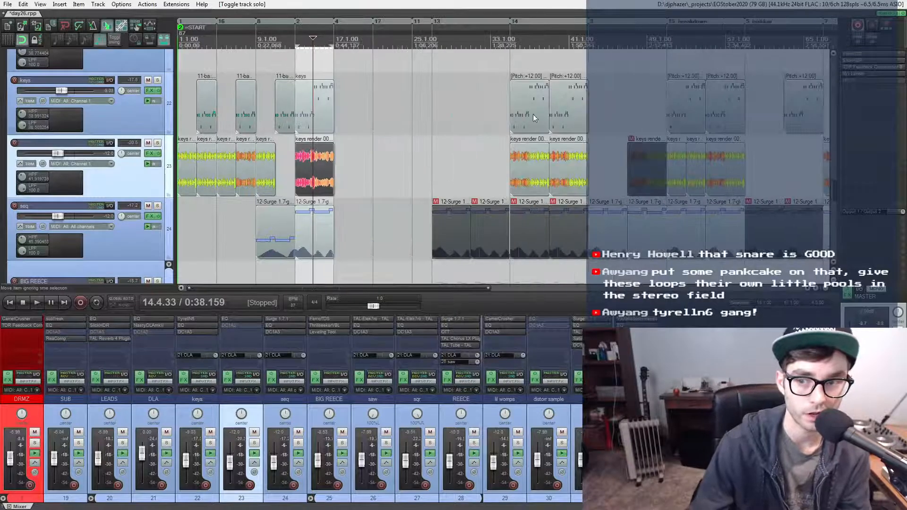
left_click(530, 105)
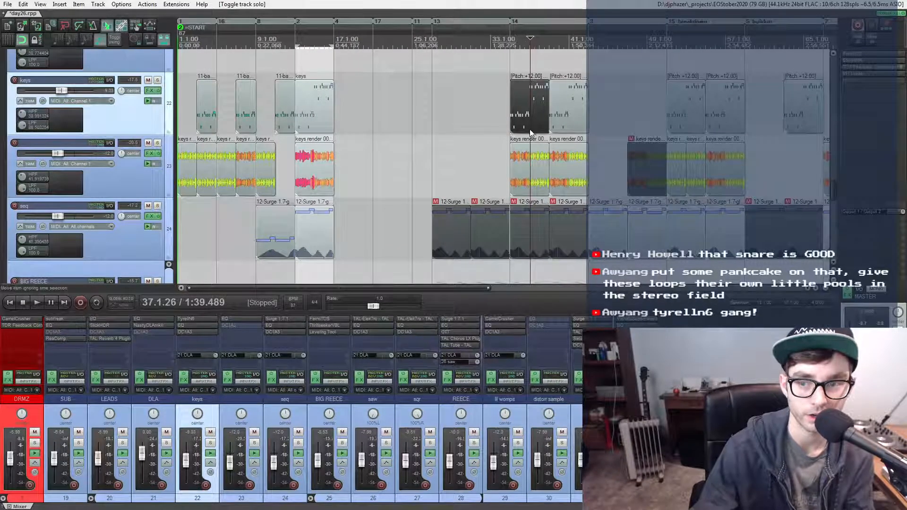
left_click(530, 160)
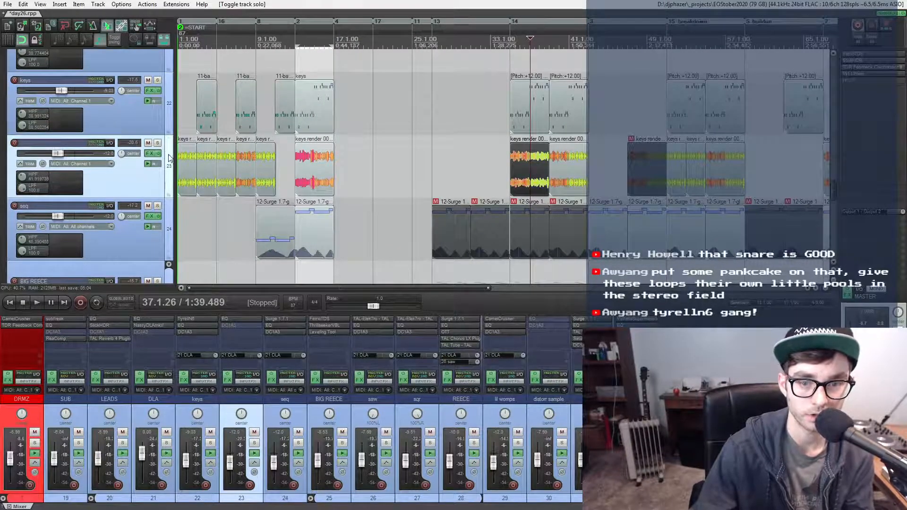
- Enlarge the bar 13 render item on track 23 and compare its waveform with the earlier render items
left_click(298, 169)
key("z")
scroll(339, 141, "down", 5)
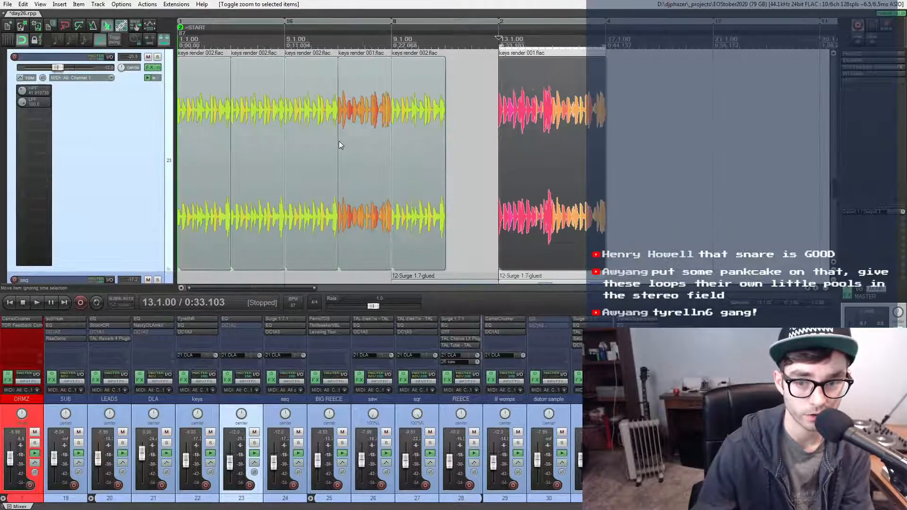
scroll(338, 140, "down", 3)
scroll(337, 149, "down", 3)
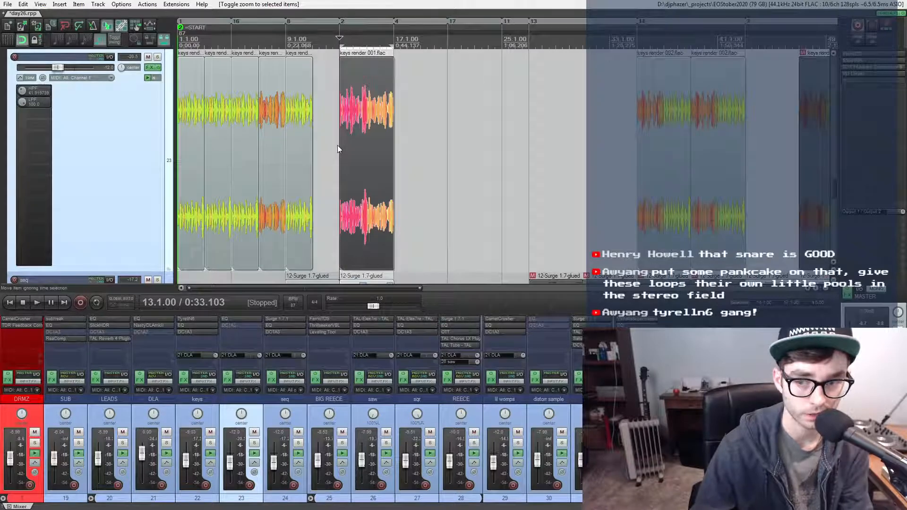
left_click(247, 151)
scroll(248, 151, "up", 2)
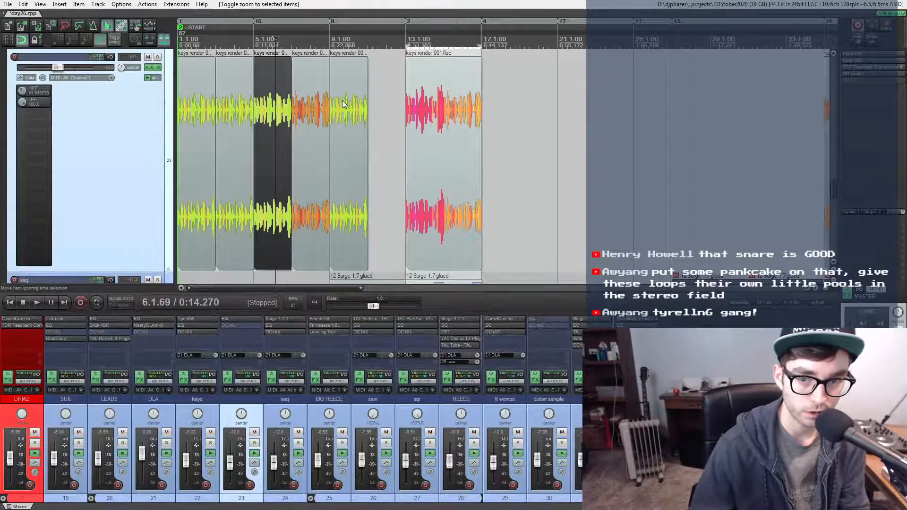
- Shrink the track heights to show the neighbouring LEADS tracks and select the render item at bar 13
scroll(343, 106, "up", 3, "ctrl")
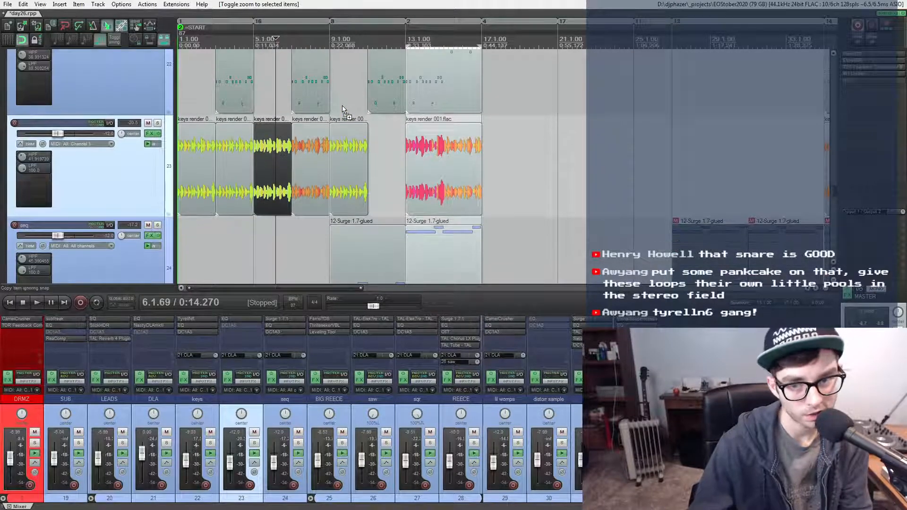
scroll(344, 110, "down", 4, "ctrl")
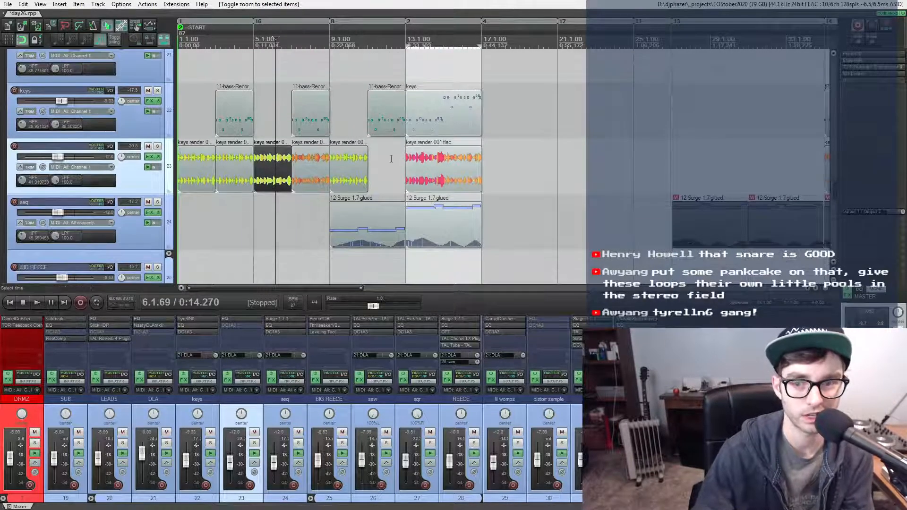
left_click(392, 159)
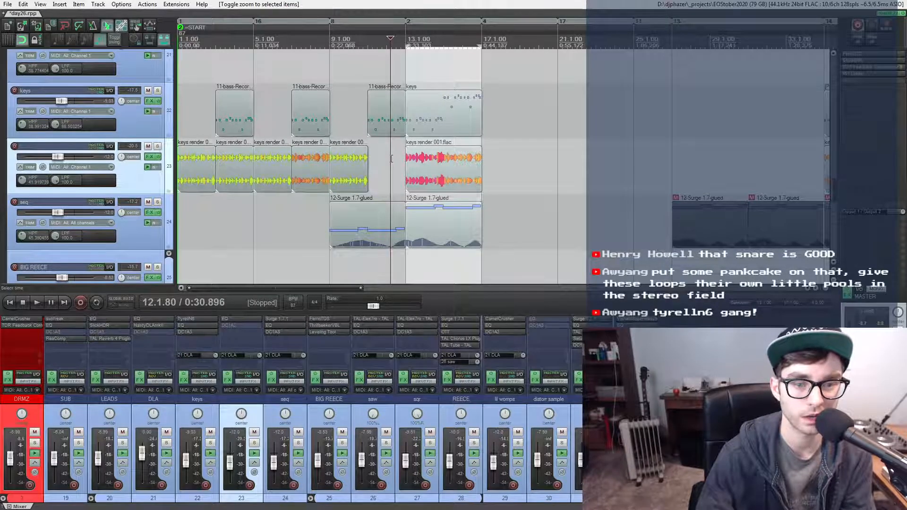
scroll(392, 158, "down", 1)
left_click(369, 163)
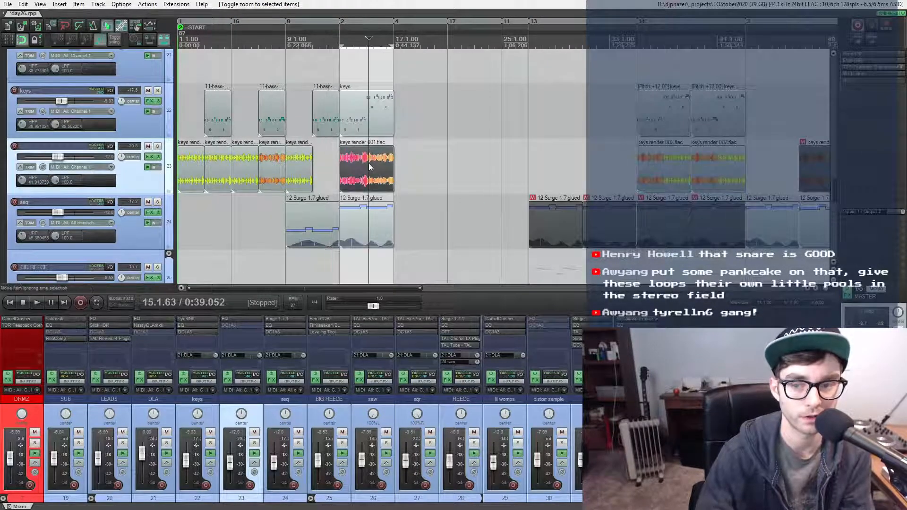
- Examine the bar 13 keys render item on track 23 up close and place the edit cursor inside it
scroll(369, 163, "up", 2)
scroll(368, 164, "down", 2)
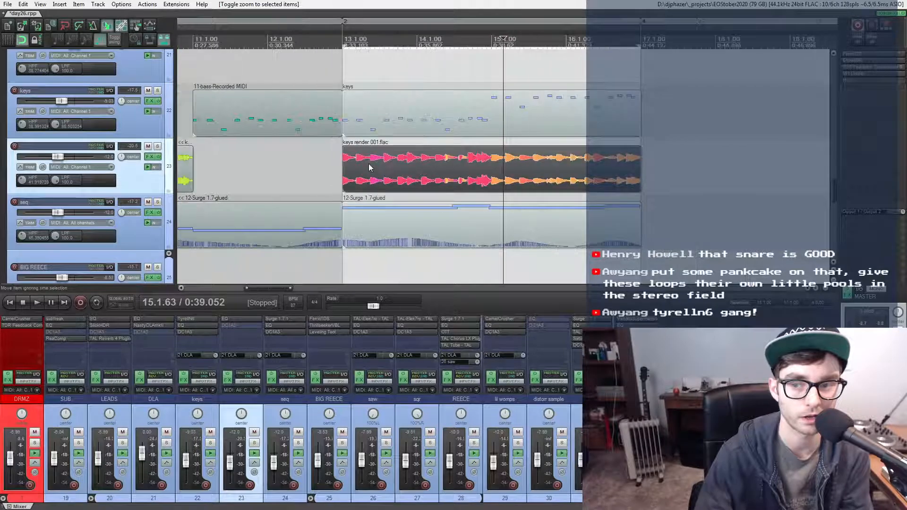
left_click(487, 165)
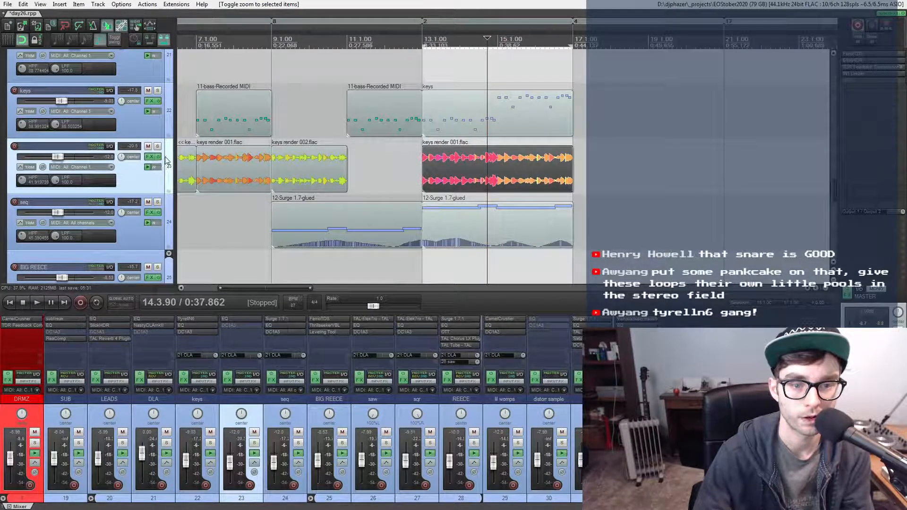
- Select the seq track, play from bar 9 and solo the track
left_click(165, 211)
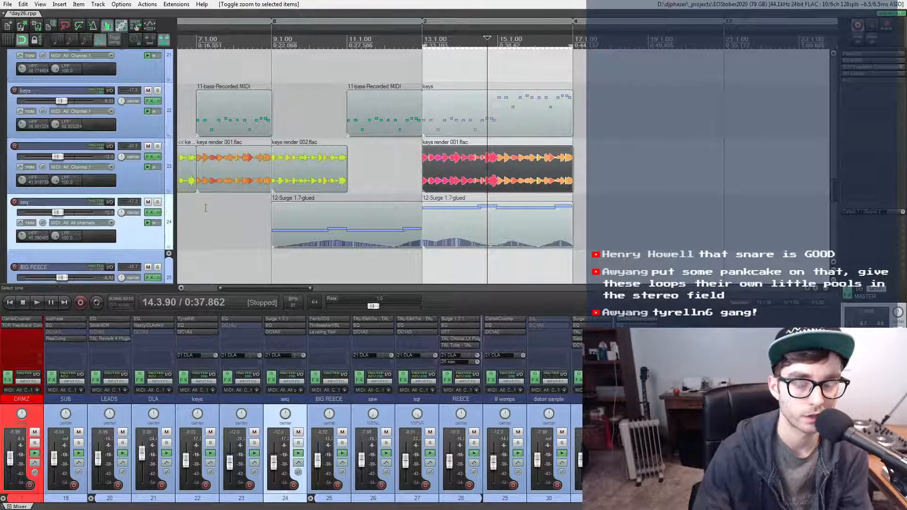
left_click(270, 213)
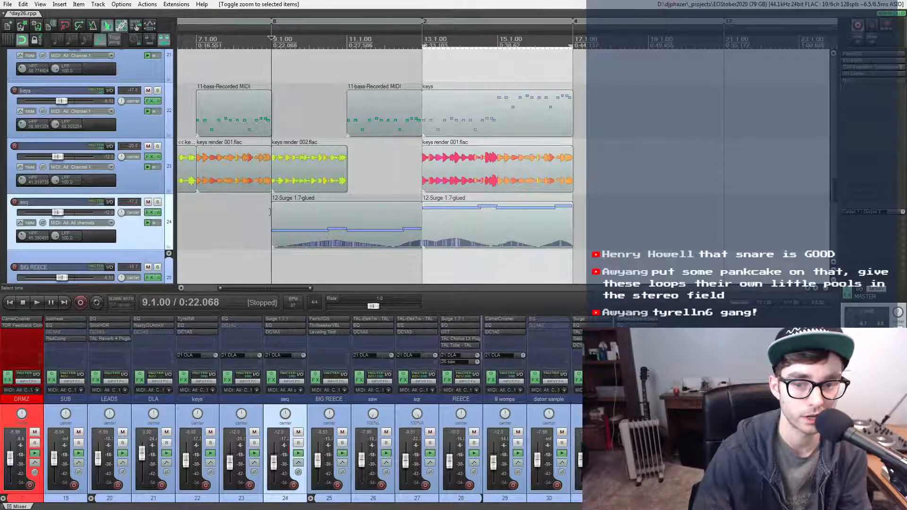
key("space")
left_click(158, 203)
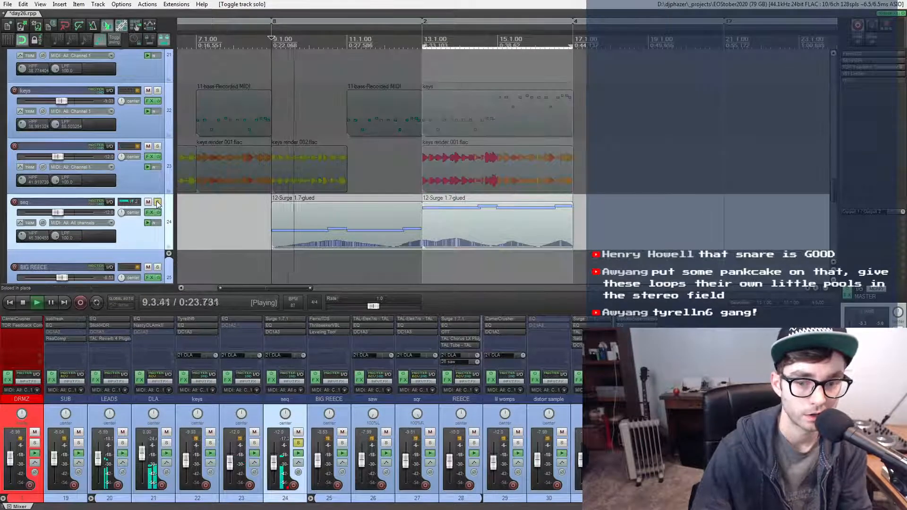
- Inspect the Surge synth on the seq track, close it, unsolo the track and stop playback
left_click(274, 321)
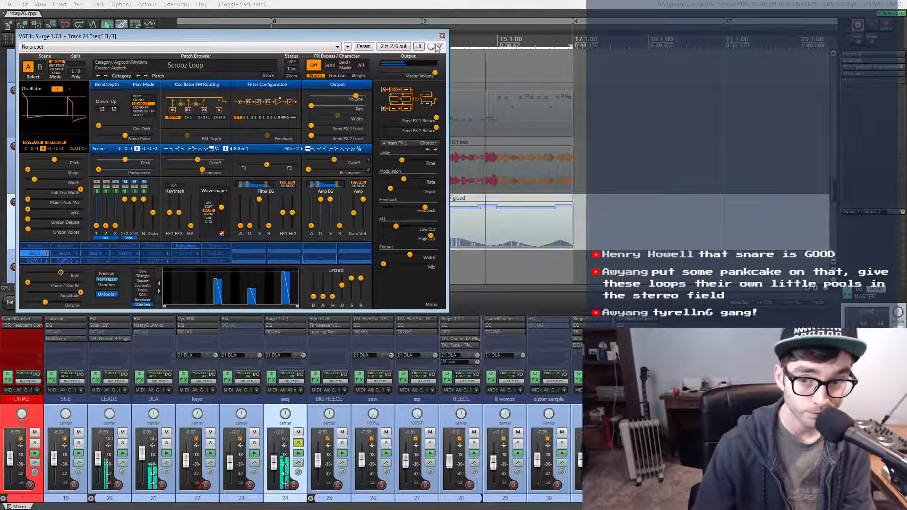
key("Escape")
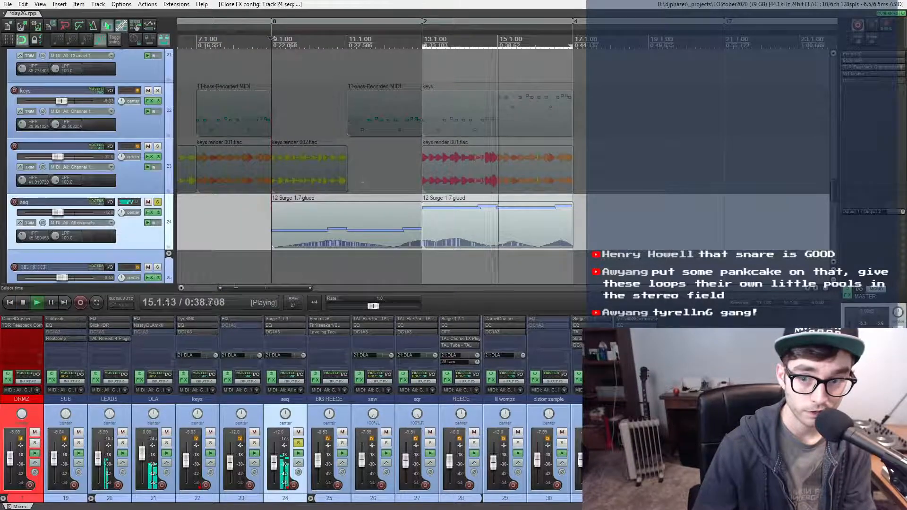
left_click(158, 202)
key("space")
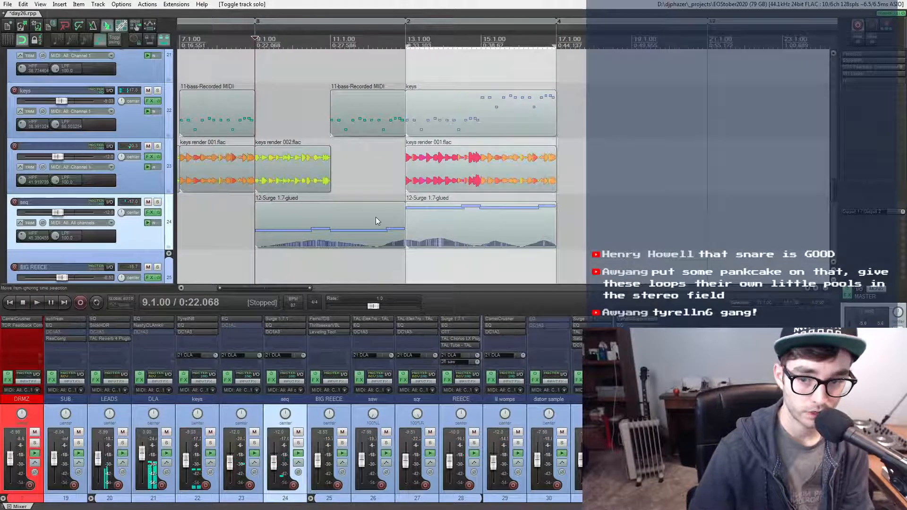
- Look over the seq track's glued Surge items across the whole arrangement
scroll(375, 217, "down", 3)
scroll(333, 213, "up", 2)
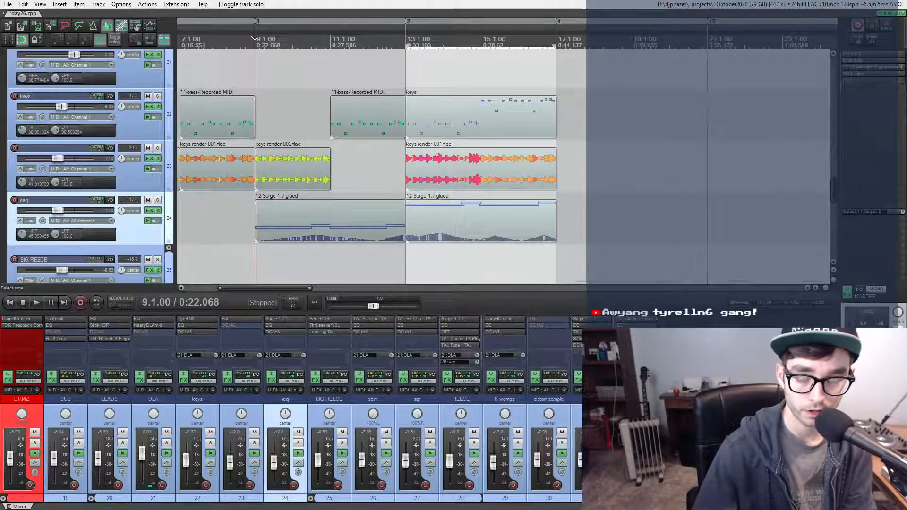
scroll(394, 157, "down", 3)
scroll(393, 156, "up", 1)
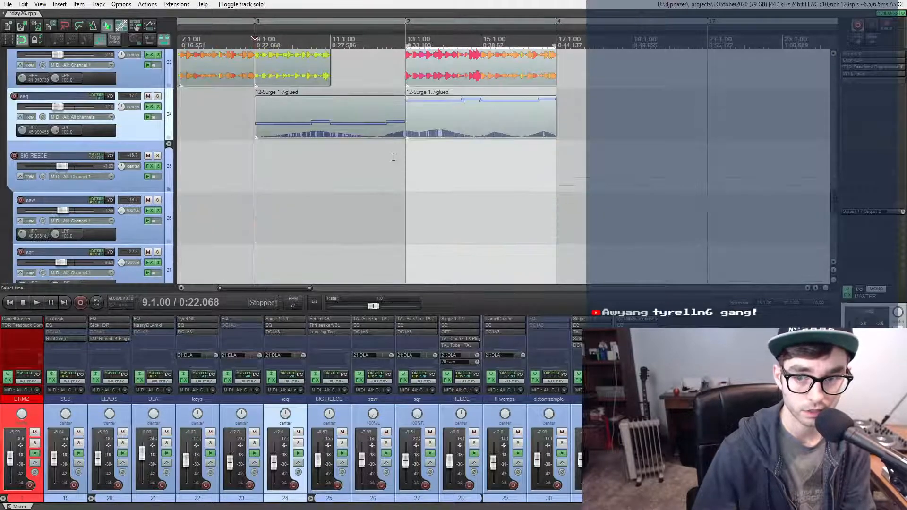
scroll(393, 157, "down", 3)
scroll(394, 157, "down", 5)
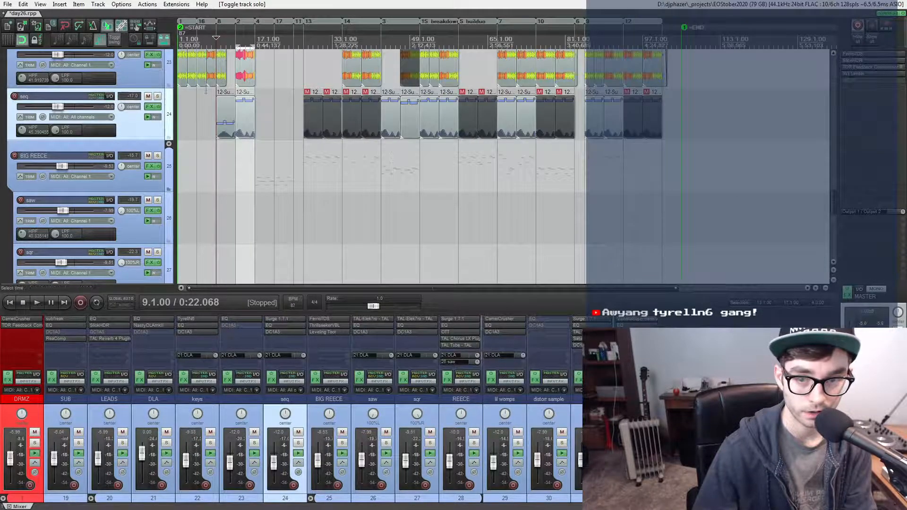
- Solo the seq track, listen to its glued Surge item from bar 13 and stop playback
key("s")
left_click(248, 114)
scroll(248, 114, "up", 5)
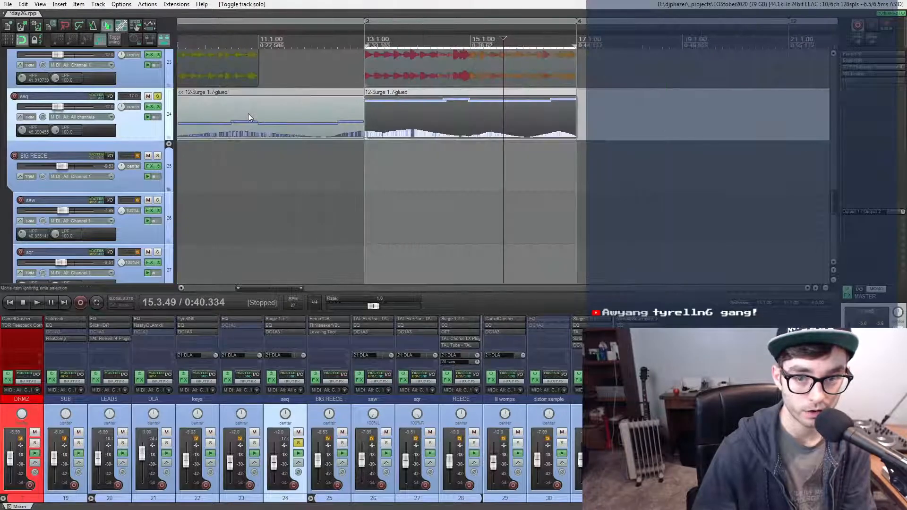
scroll(429, 121, "up", 2)
scroll(429, 120, "up", 3)
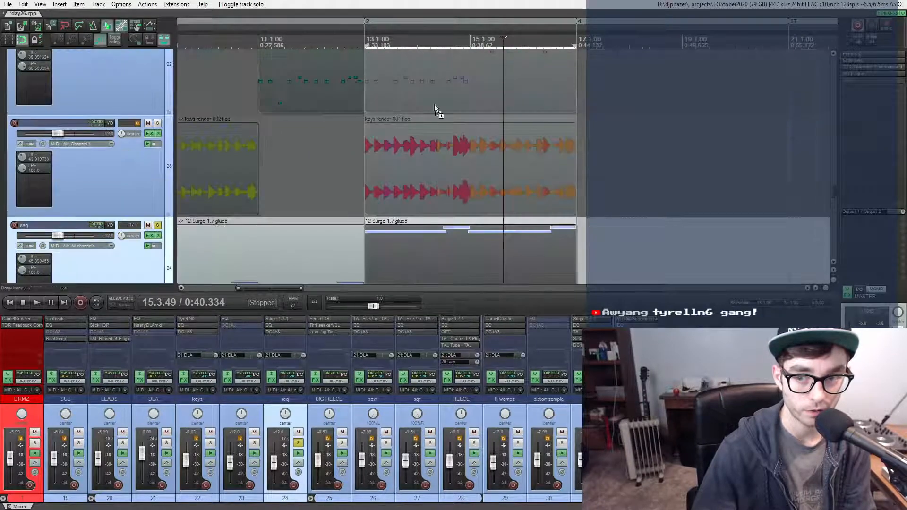
left_click(364, 41)
key("space")
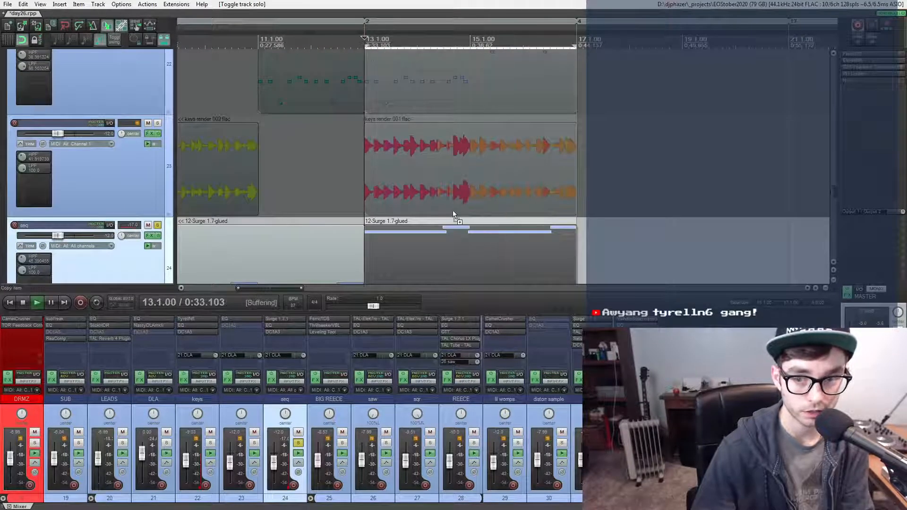
scroll(453, 212, "down", 2)
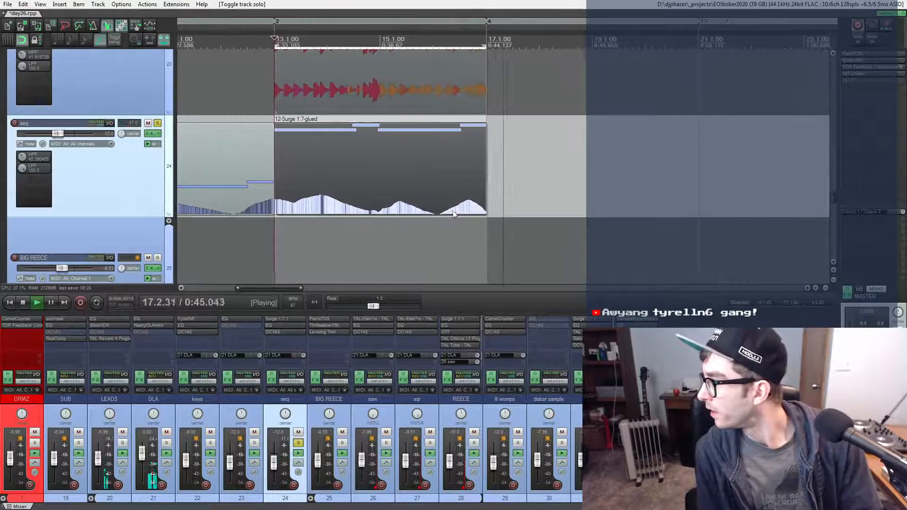
key("space")
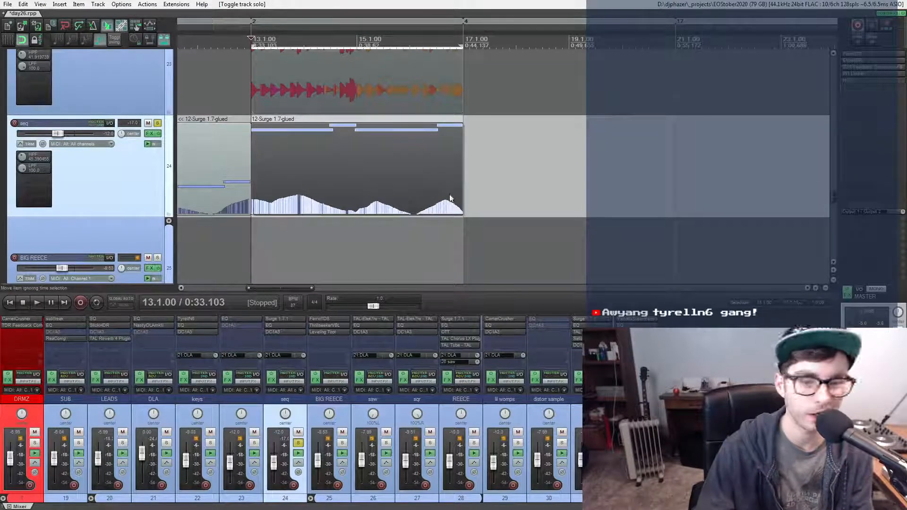
- Place the edit cursor at bar 15 in the seq item and unsolo the seq track
left_click(370, 177)
scroll(370, 176, "down", 2)
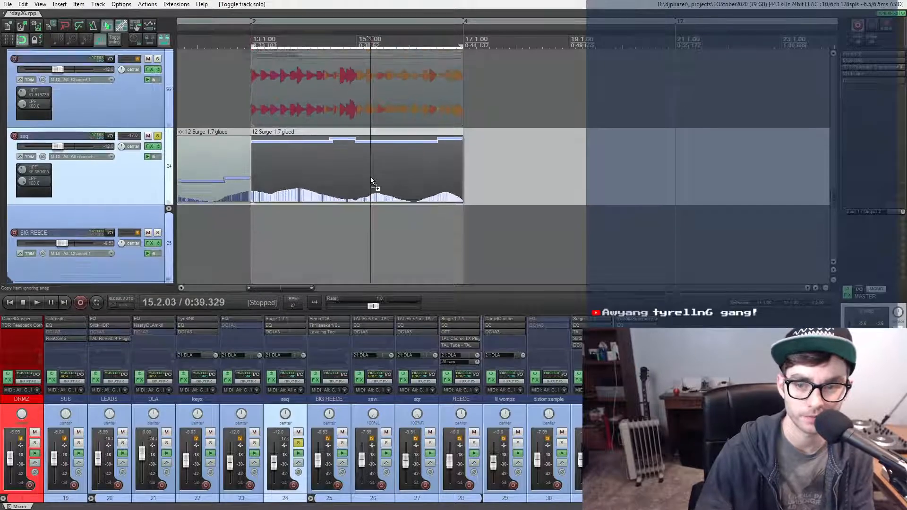
left_click(158, 141)
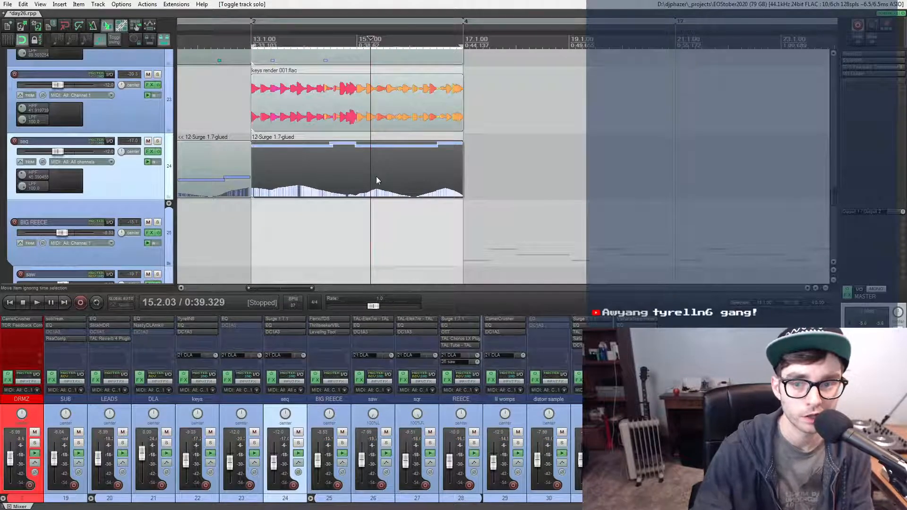
- Survey the remaining LEADS tracks around bars 7 to 17 in a compact view and select the BIG REECE track
scroll(376, 177, "down", 3)
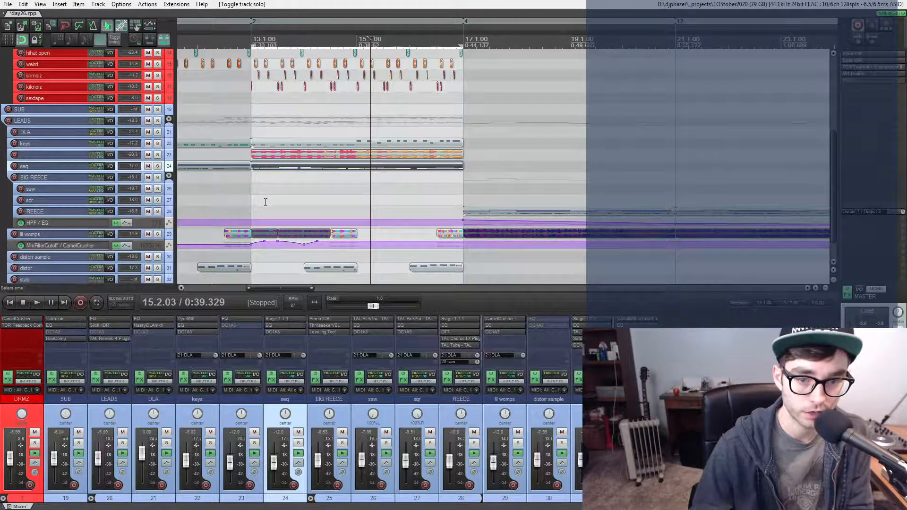
scroll(241, 175, "down", 2)
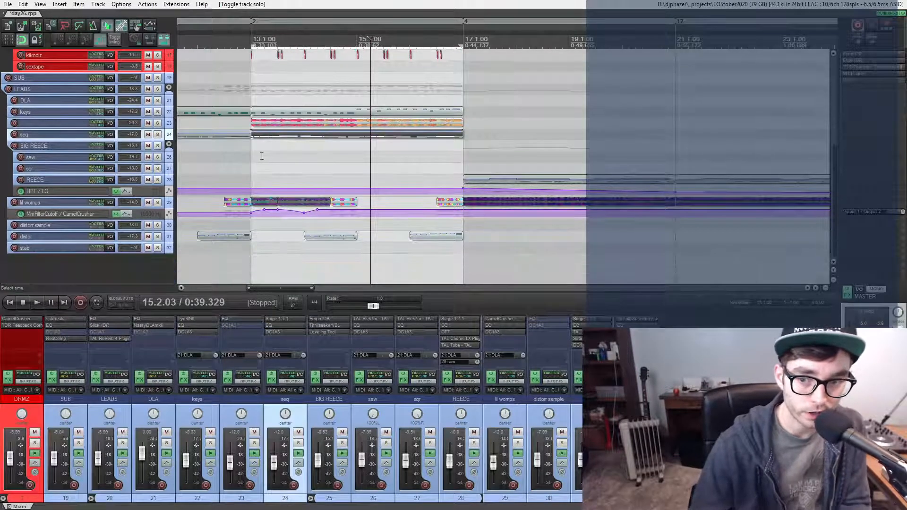
left_click(250, 160)
scroll(251, 158, "left", 5)
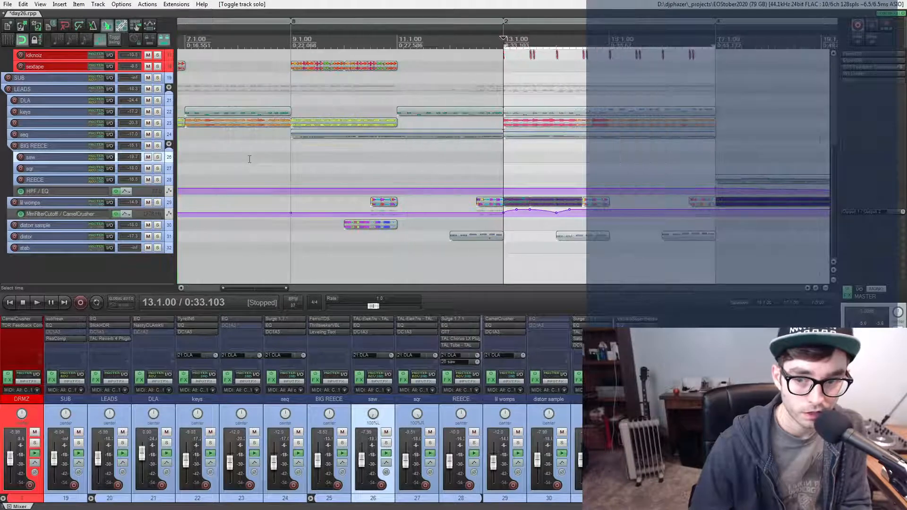
left_click(50, 144)
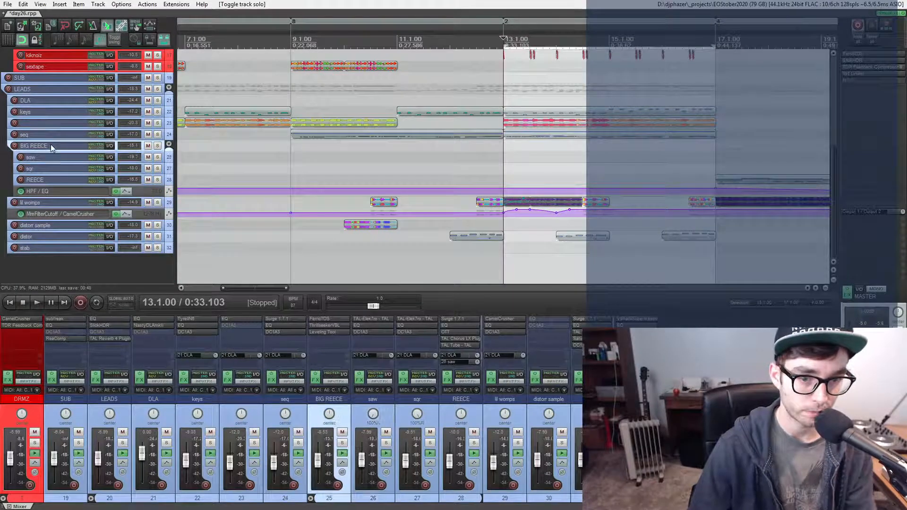
- Select the lil womps track and enlarge the track heights to view its items and the distor tracks beneath it
left_click(32, 205)
scroll(295, 221, "up", 3)
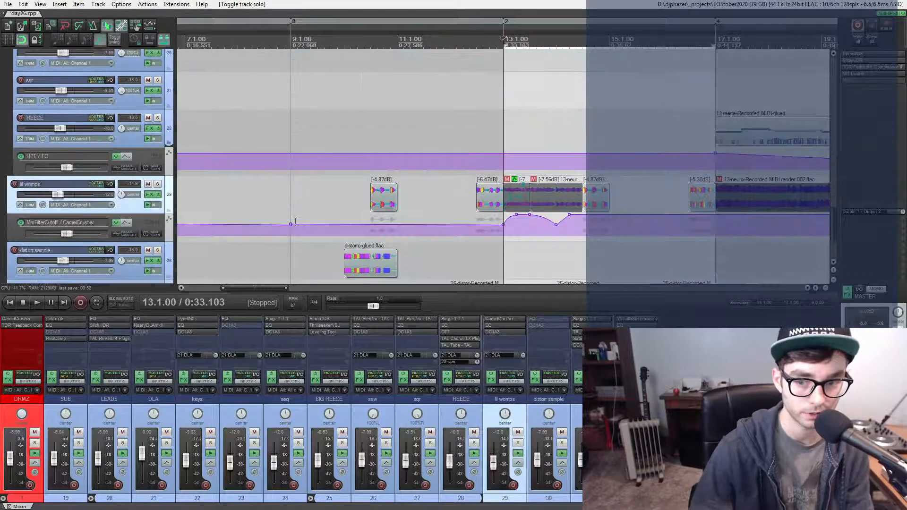
scroll(88, 221, "down", 1)
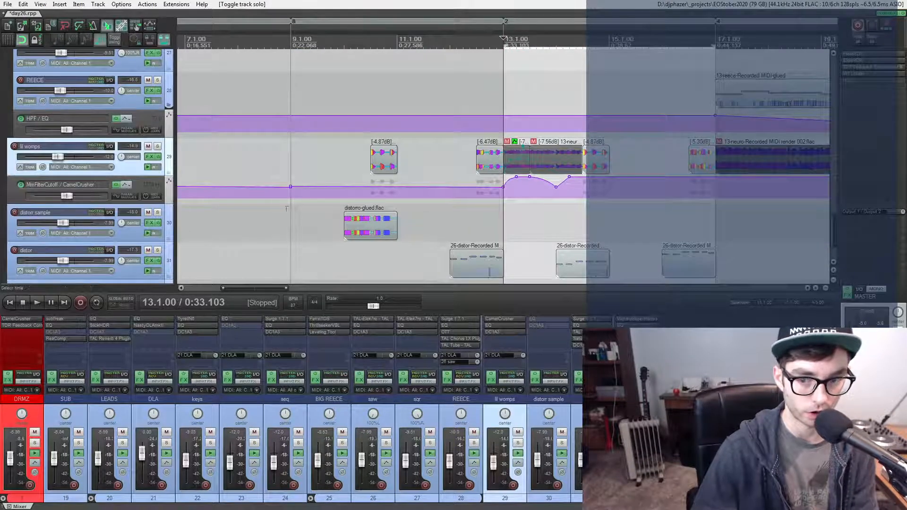
scroll(71, 211, "down", 1)
- Select the distor track, open its Surge synth and move the synth window clear of the track's items
left_click(38, 211)
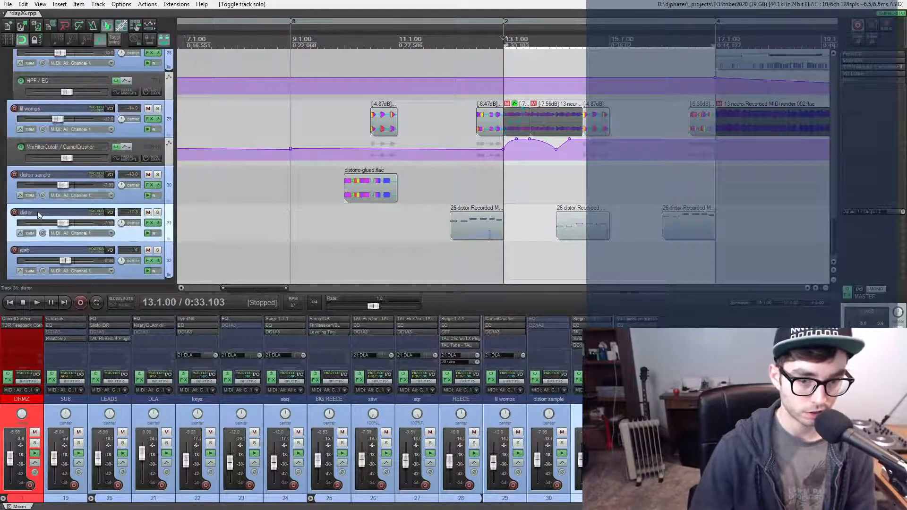
left_click(588, 318)
left_click_drag(556, 105, 92, 28)
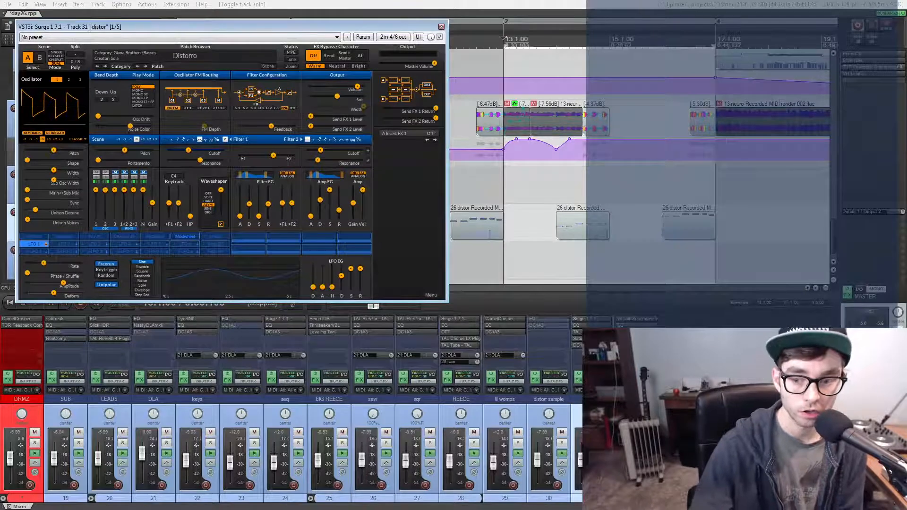
- Arm the distor track to try the Distorro patch live, close the synth window and disarm the track
left_click(601, 486)
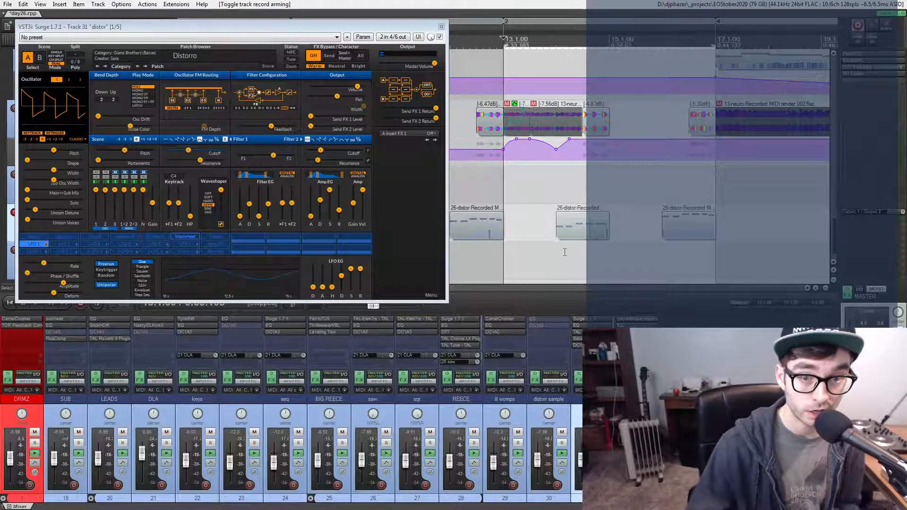
left_click(441, 27)
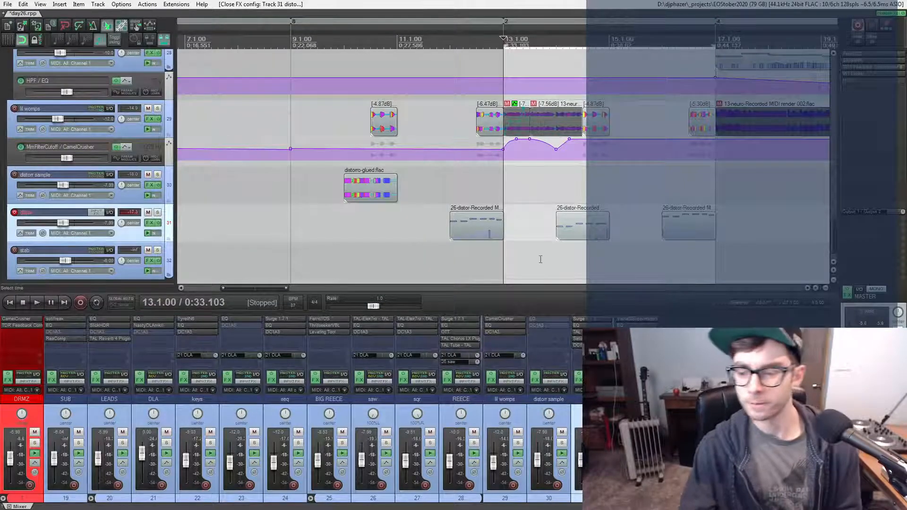
left_click(14, 212)
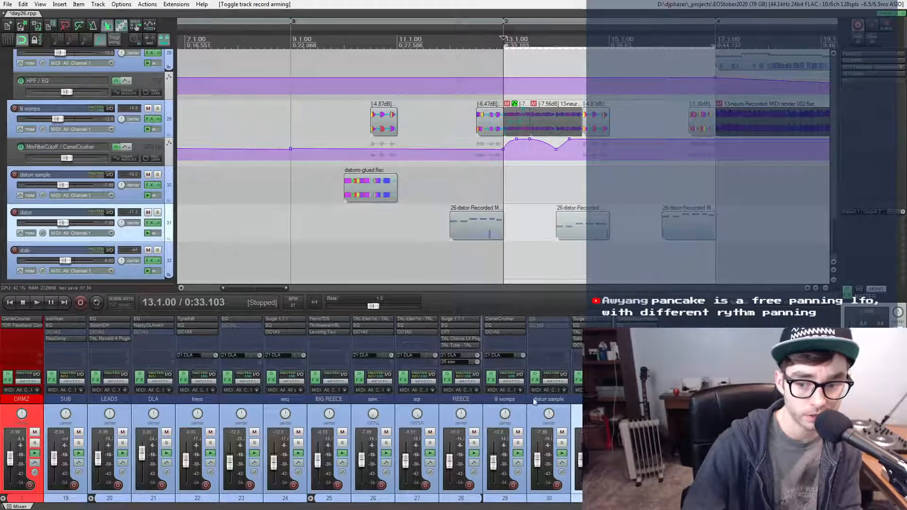
- Select the glued audio item at bar 10 on the distor sample track and examine its waveform up close
left_click(350, 185)
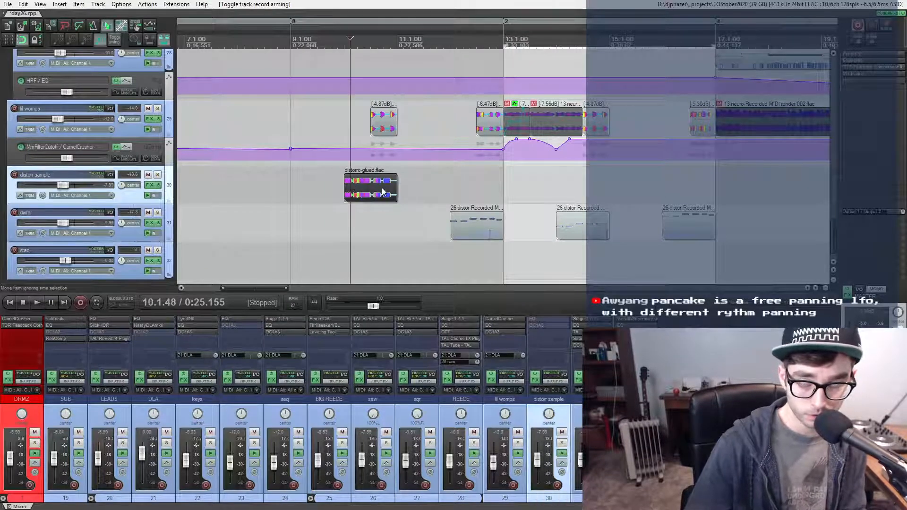
scroll(385, 192, "up", 3)
scroll(546, 213, "up", 1)
scroll(543, 212, "up", 2)
scroll(520, 176, "right", 1)
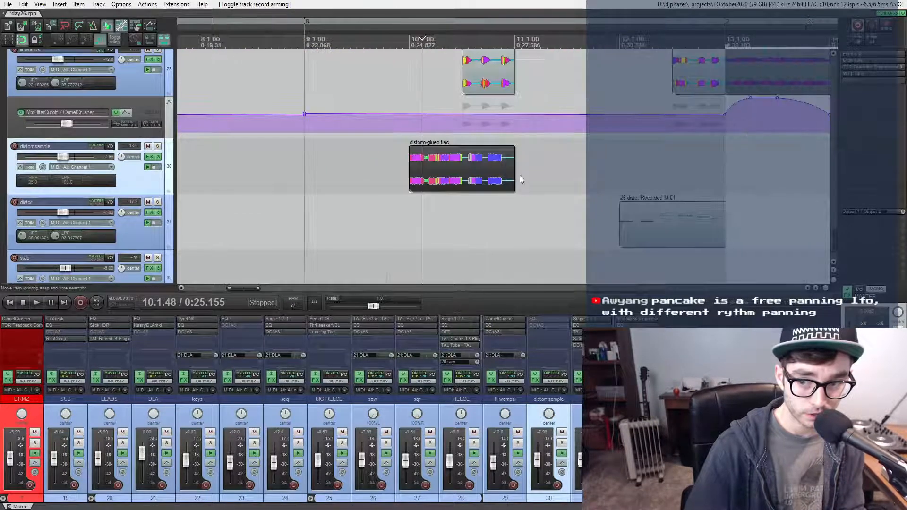
- Select the distor MIDI item at bar 12, solo the distor track and play it from bar 12
left_click(652, 235)
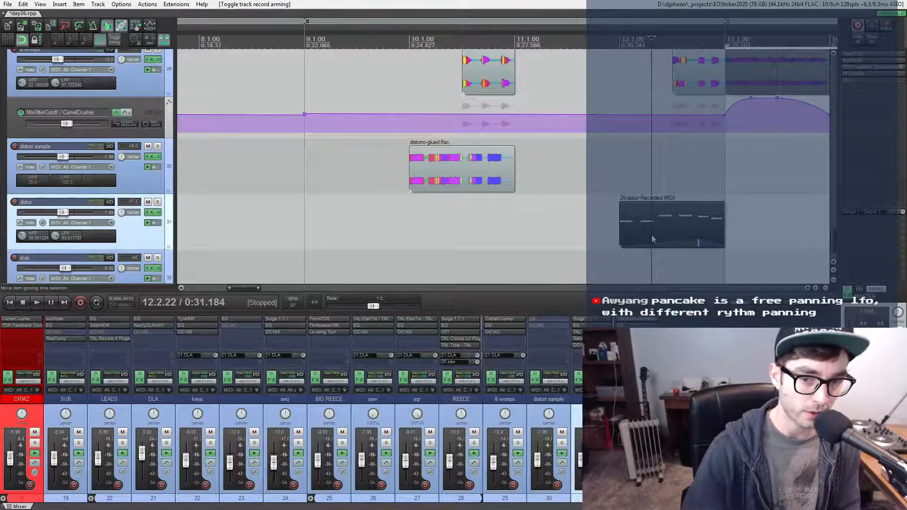
scroll(651, 235, "down", 1)
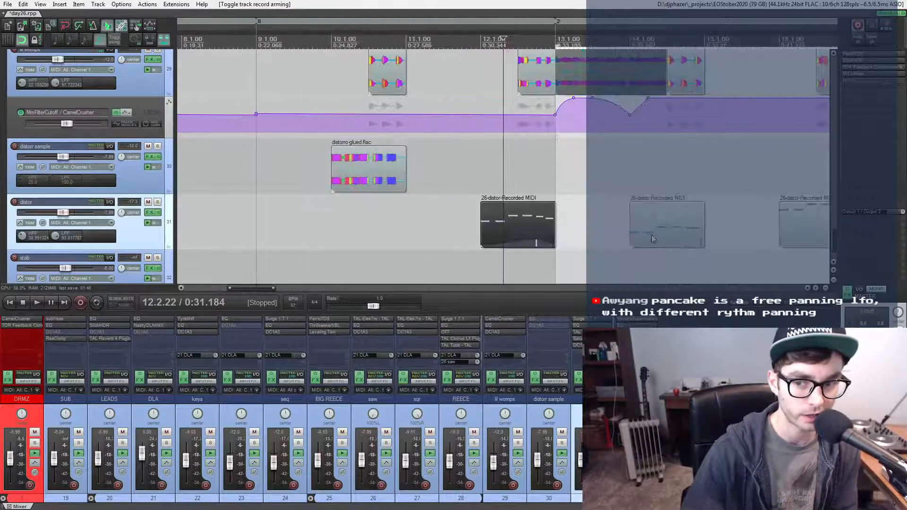
left_click(479, 220)
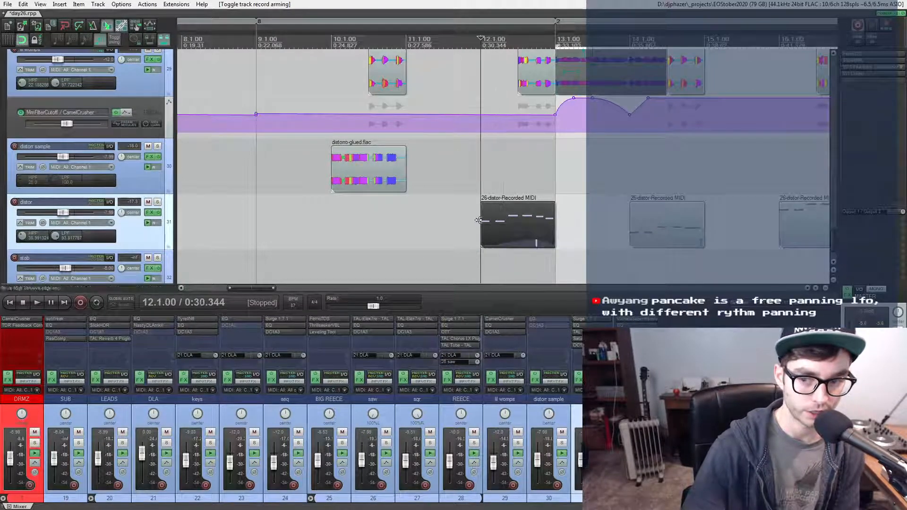
left_click(158, 202)
key("space")
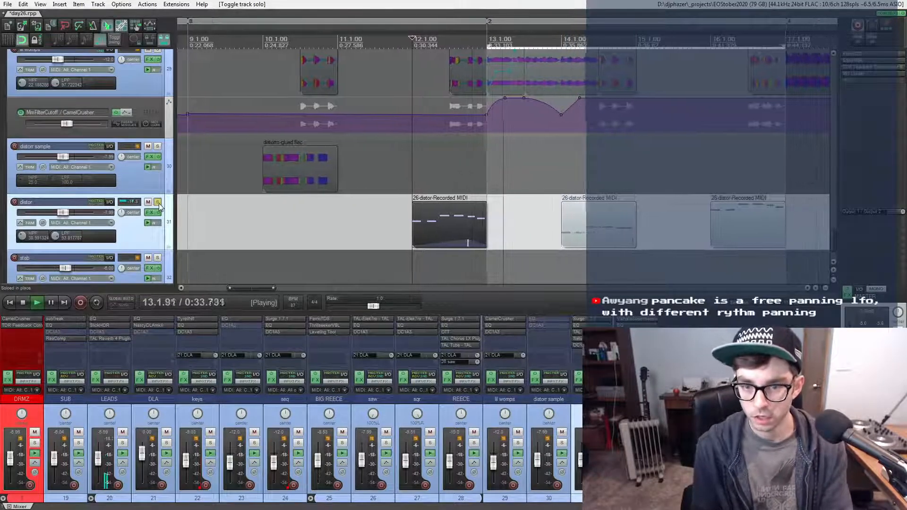
- Stop playback, solo the distor sample track as well and audition its glued audio item from bar 10
key("space")
left_click(157, 146)
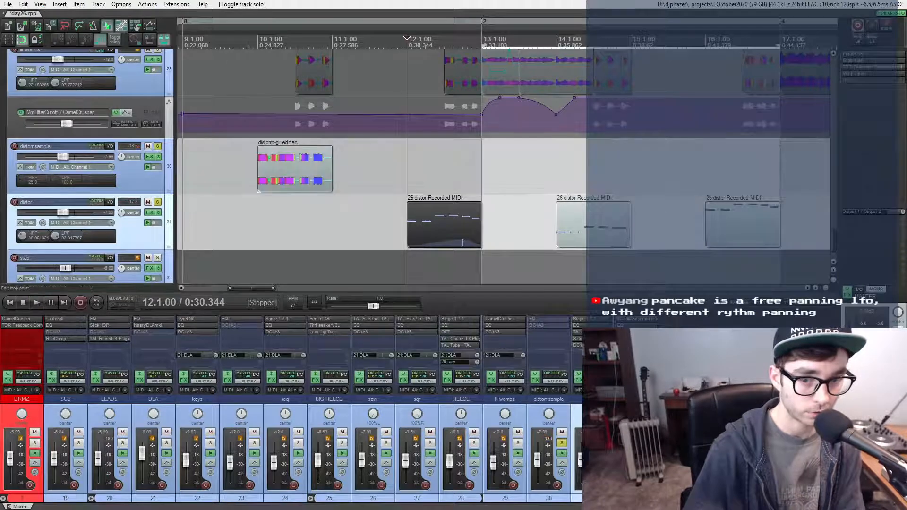
left_click(258, 40)
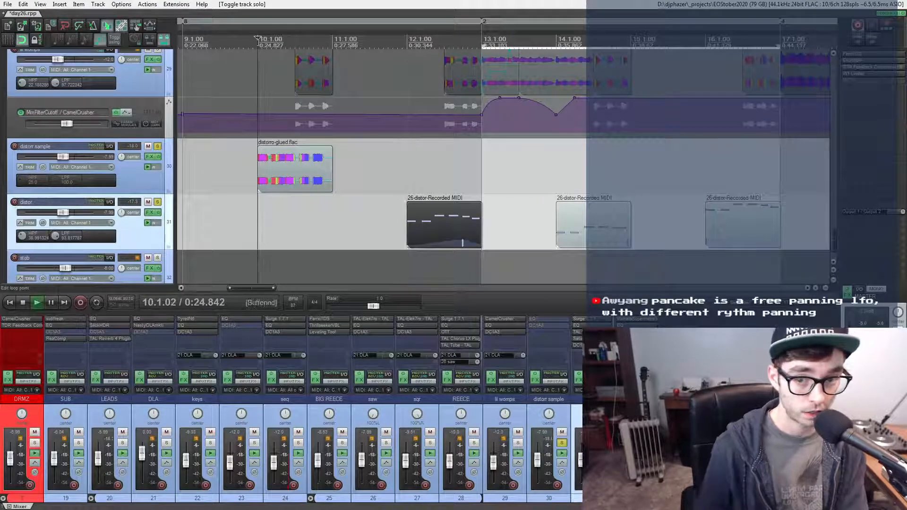
key("space")
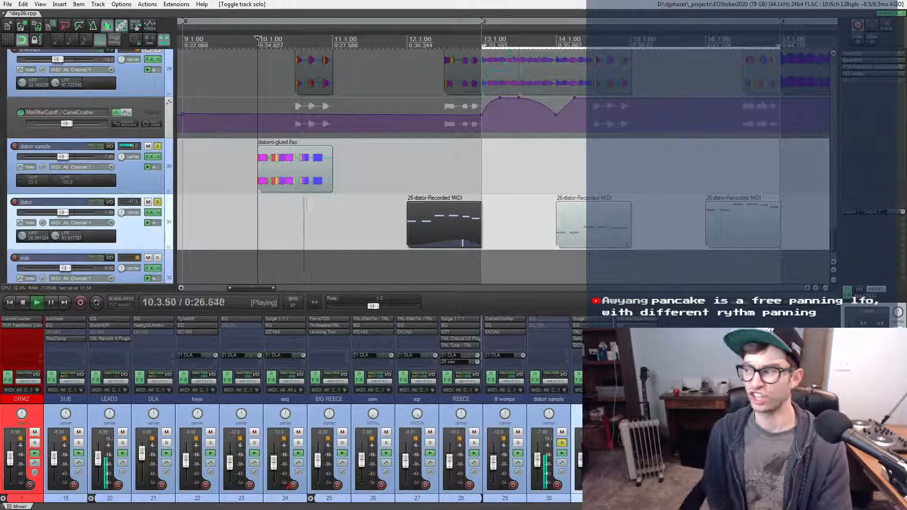
key("space")
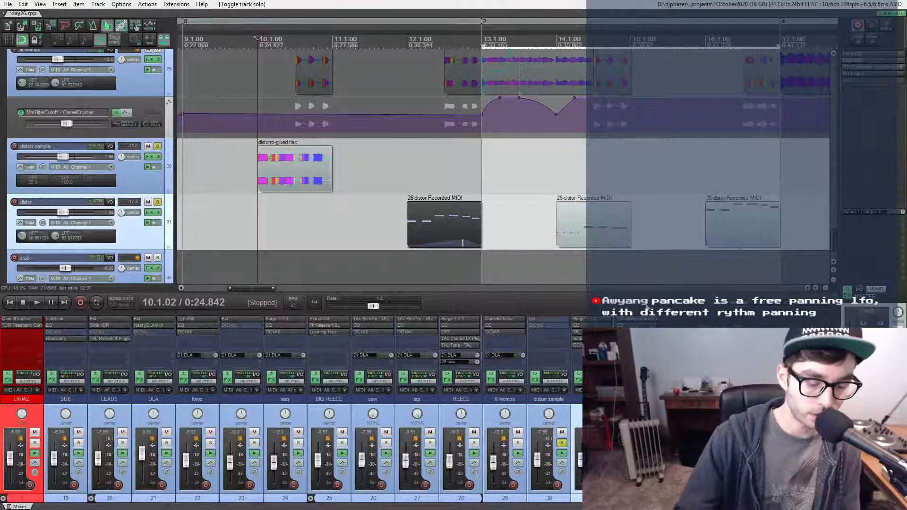
- Open the Media Explorer, browse the EXPORTS shortcut and preview EOStober2020-day3-reaktivation.flac
key("ctrl+alt+x")
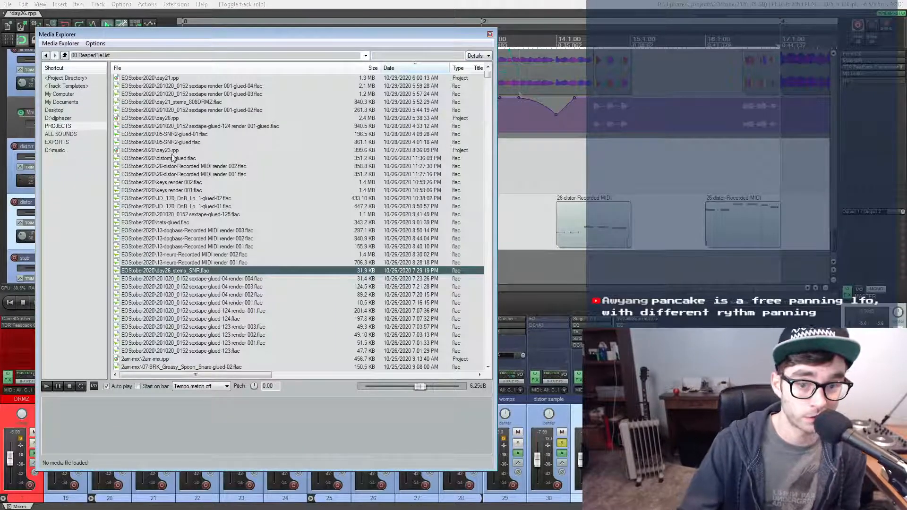
left_click(56, 142)
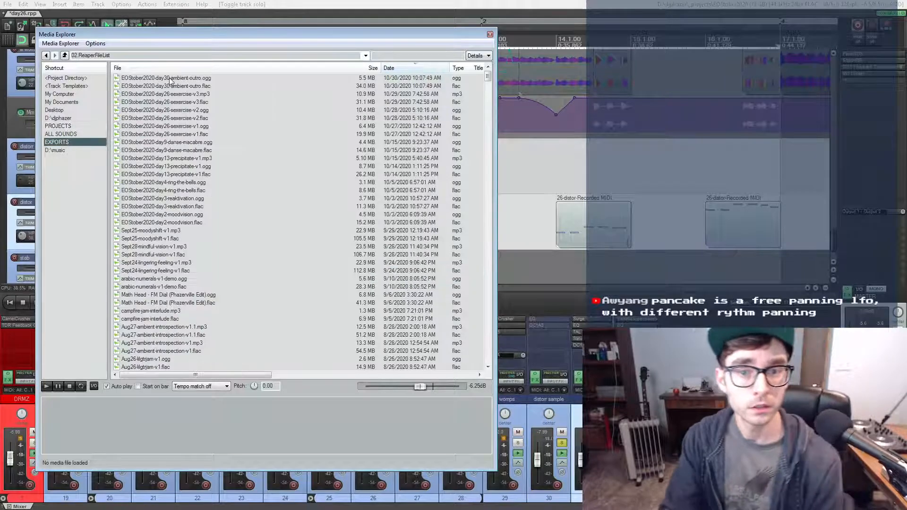
left_click(184, 207)
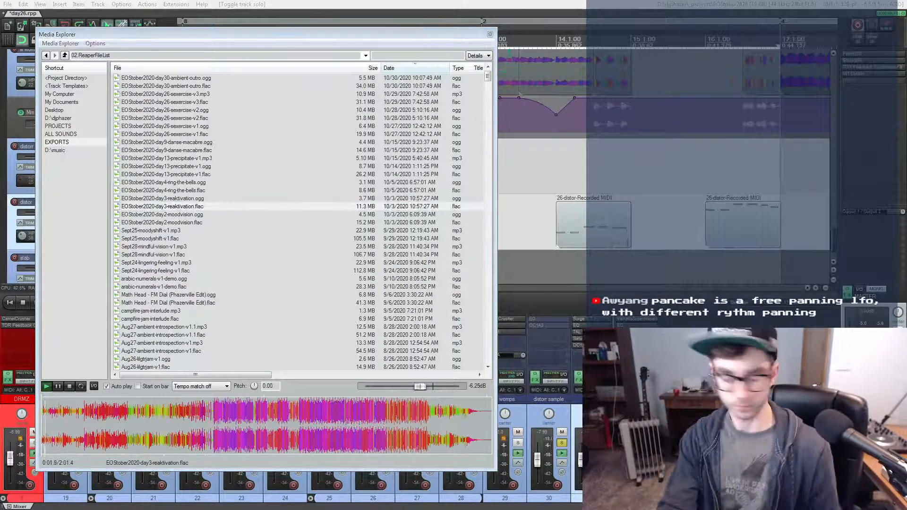
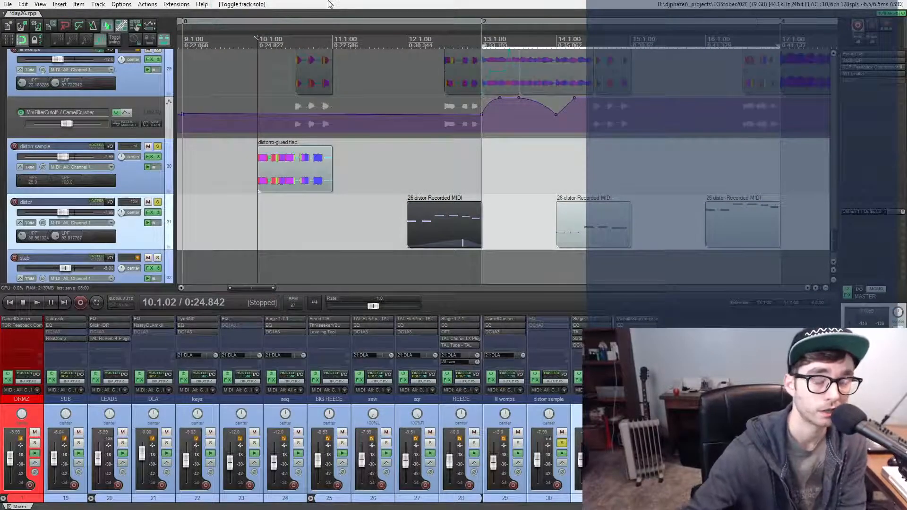
- Replay the soloed distor sample item from bar 10, stopping and restarting playback to hear it again
scroll(292, 157, "down", 1)
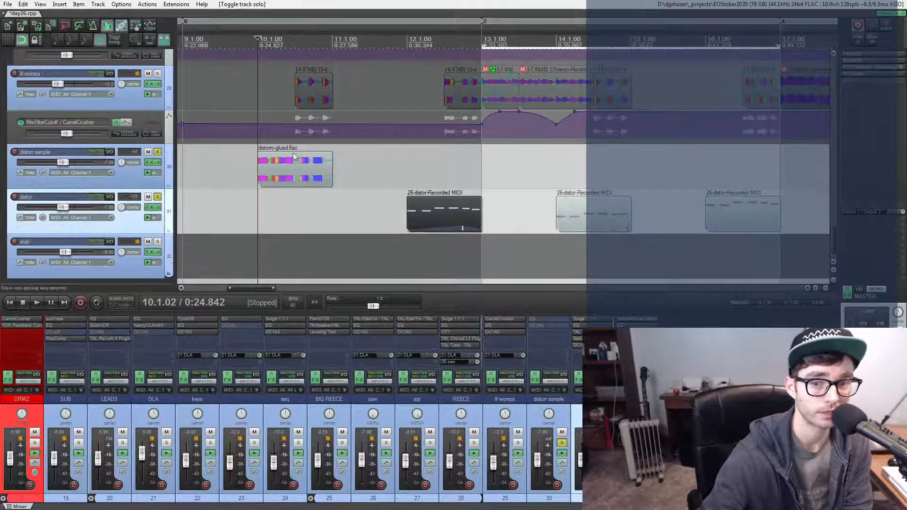
key("space")
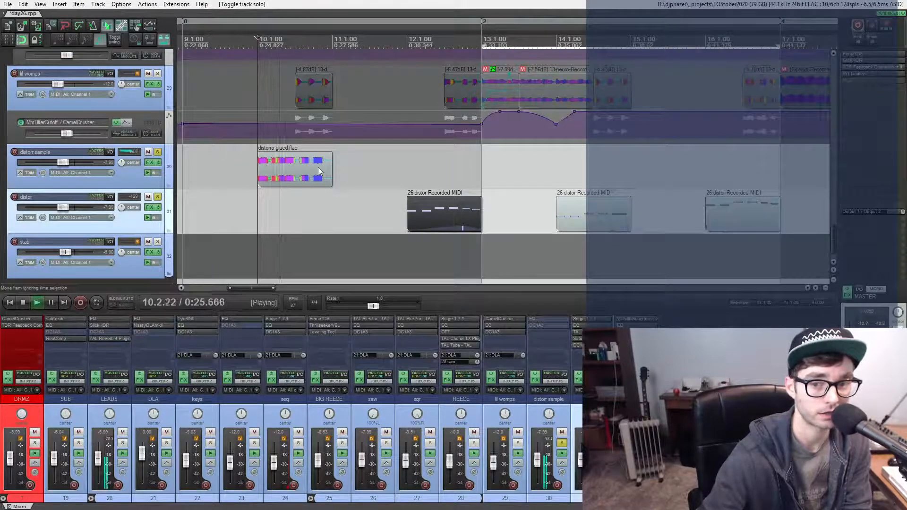
key("space")
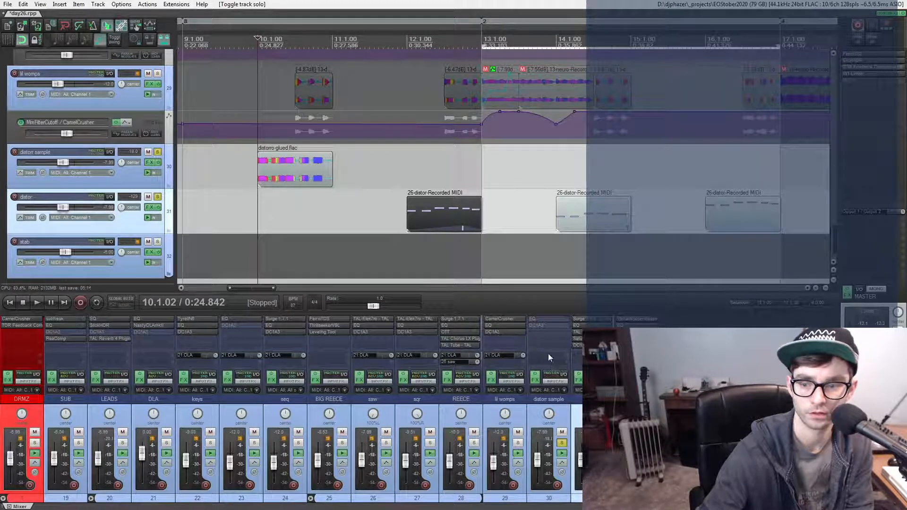
key("space")
key("space")
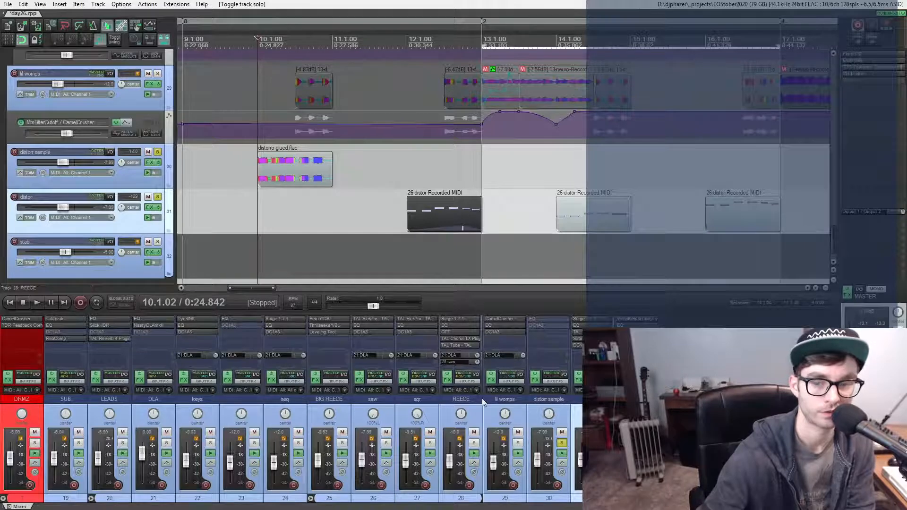
- Open TAL Reverb 4 on the LEADS folder, move its window over the track list and check the wet level
scroll(231, 140, "down", 5)
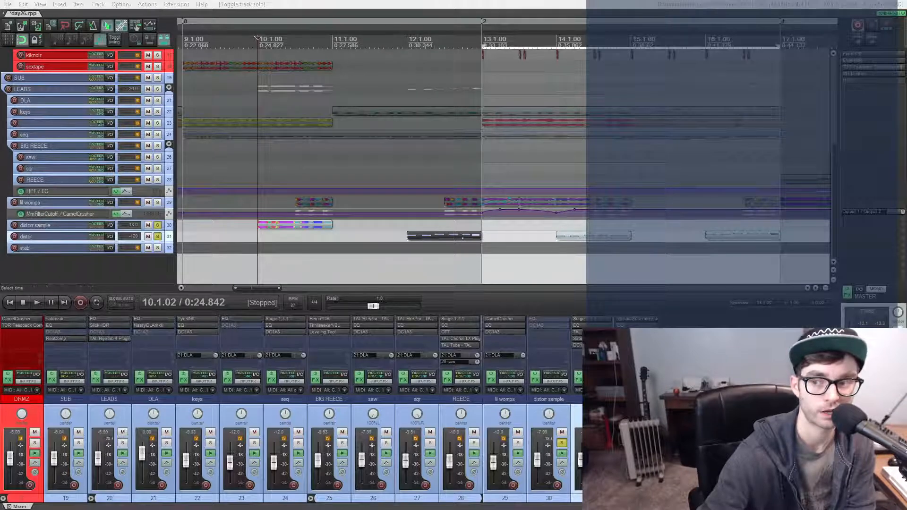
left_click_drag(299, 39, 158, 65)
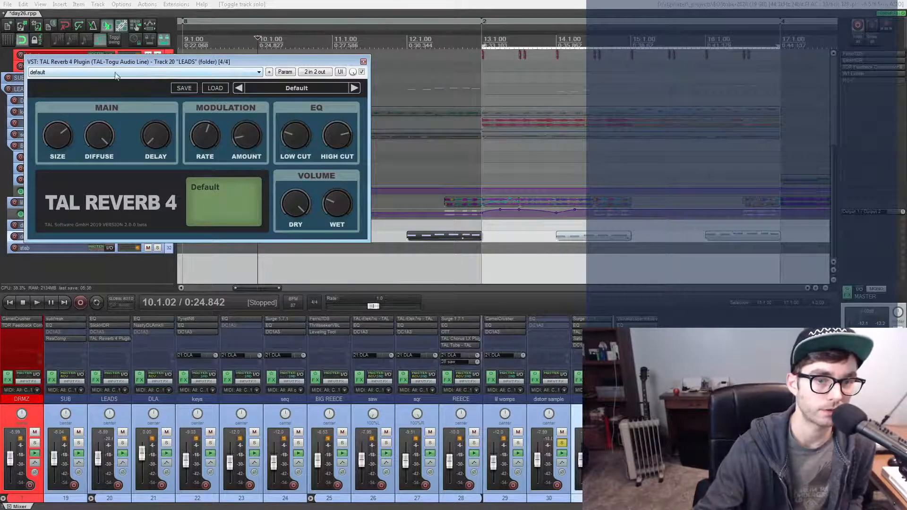
mouse_move(337, 204)
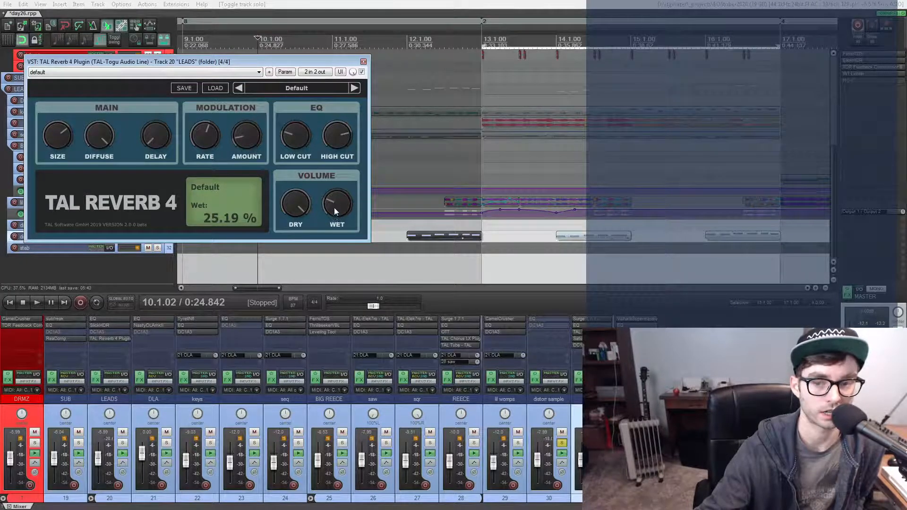
- Compare the distor sample with TAL Reverb 4 on LEADS bypassed and enabled, leave the reverb on and close its window
left_click(113, 337, "shift")
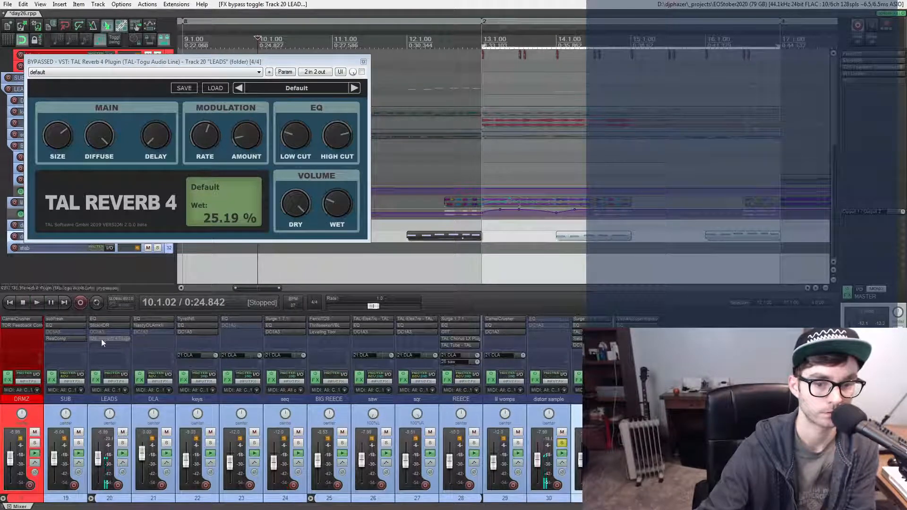
left_click(101, 339, "shift")
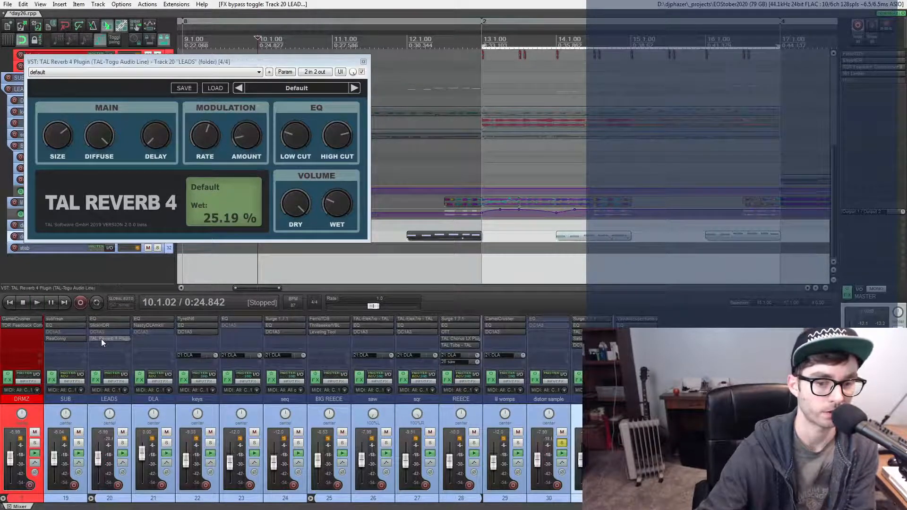
key("space")
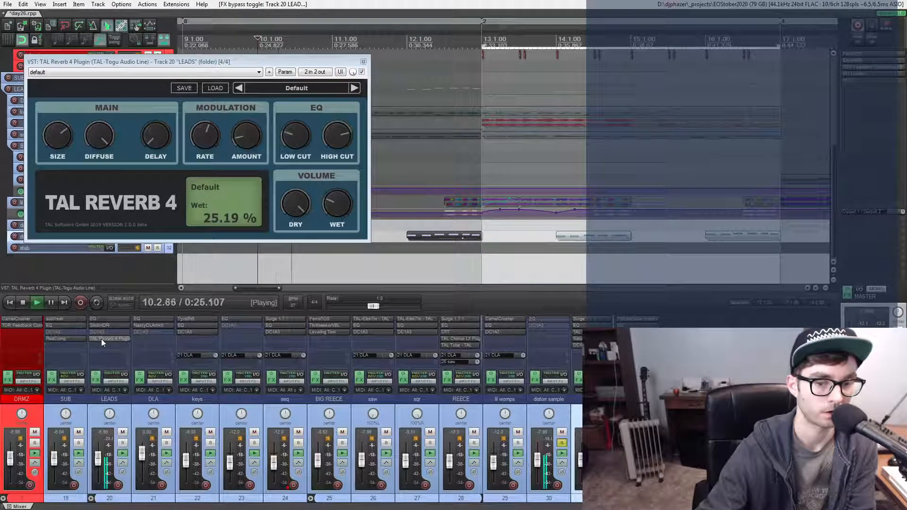
key("space")
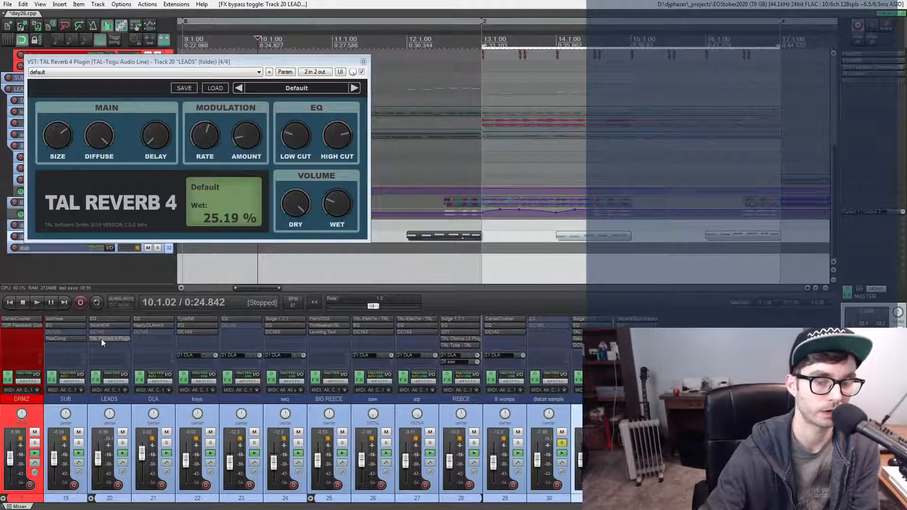
left_click(101, 339)
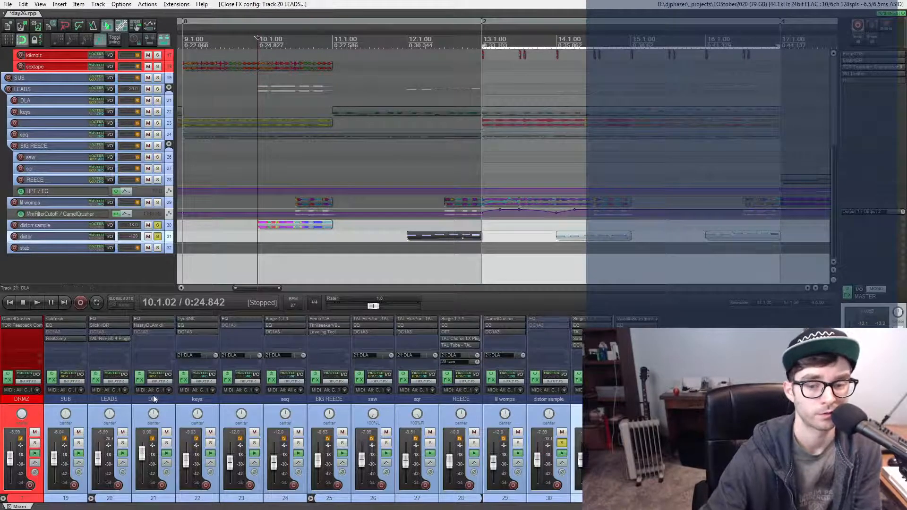
- Clear the distor solos, solo the lil womps track and play it from bar 10
left_click(158, 226)
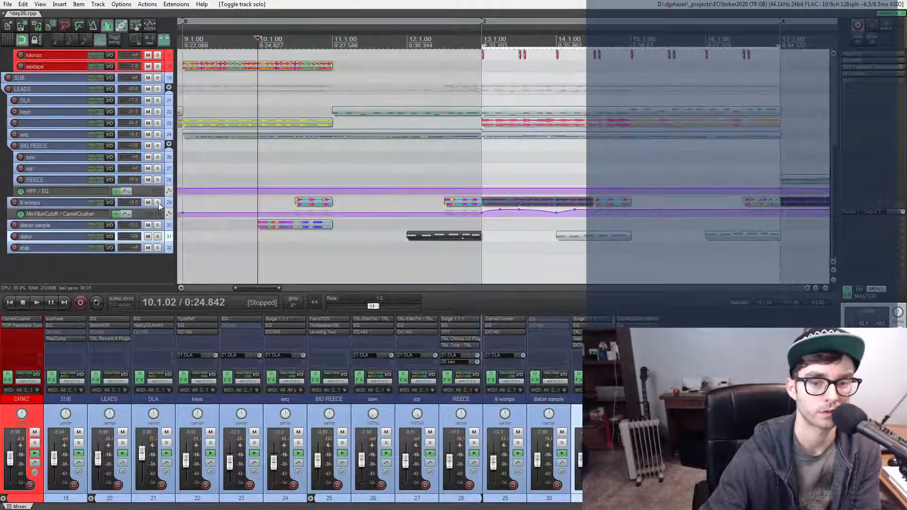
left_click(157, 203)
key("space")
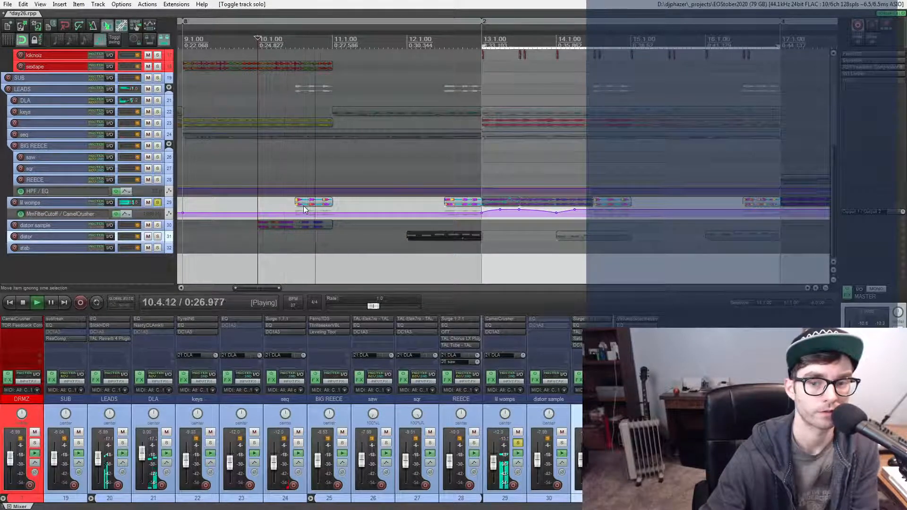
scroll(304, 206, "up", 2)
scroll(304, 206, "up", 2)
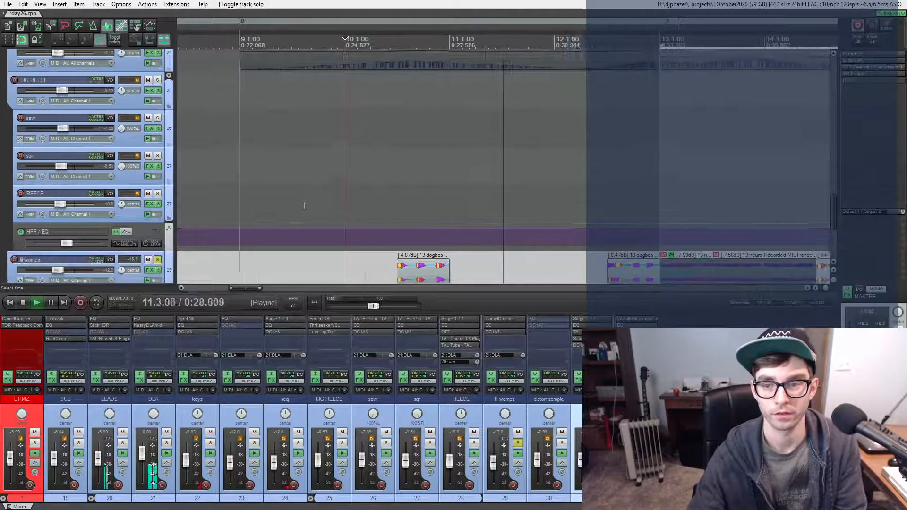
scroll(304, 206, "down", 2)
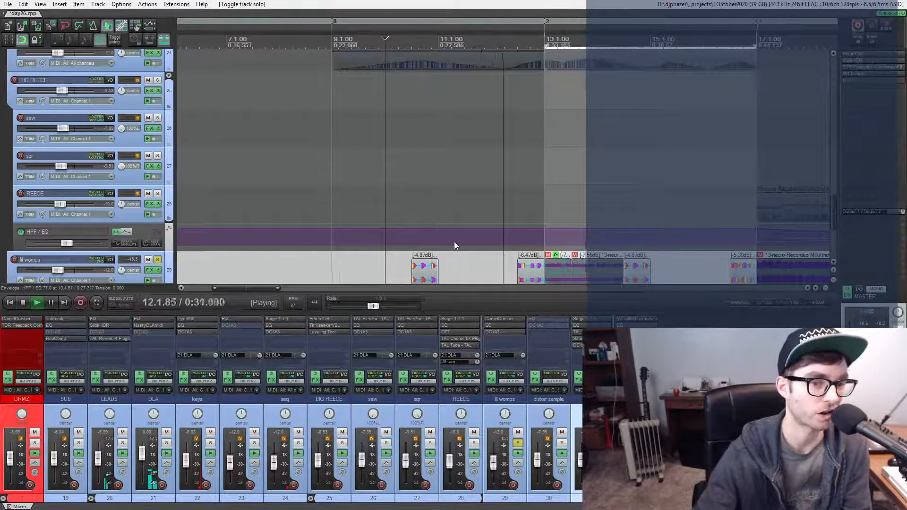
scroll(454, 242, "down", 2)
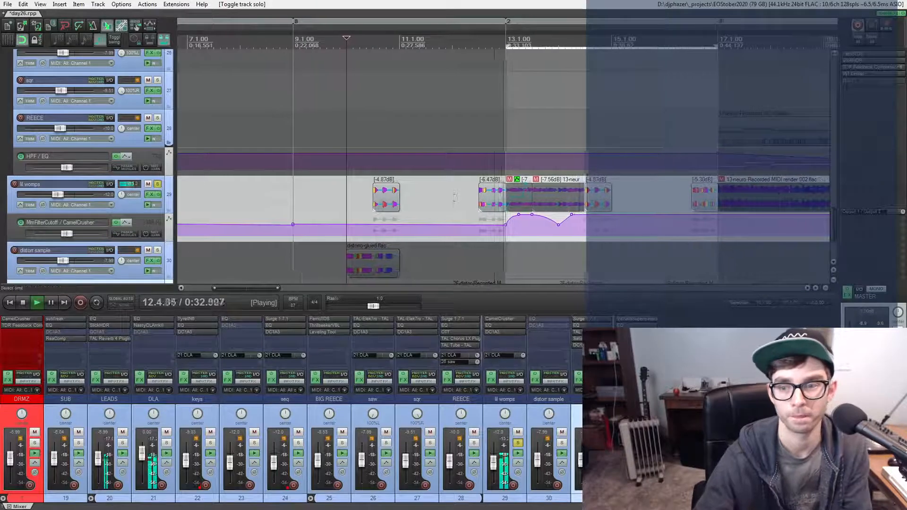
key("space")
- Select the lil womps track, examine its audio items between bars 10 and 17, and put the edit cursor just before the bar 10 item
left_click(472, 191)
scroll(475, 191, "up", 4)
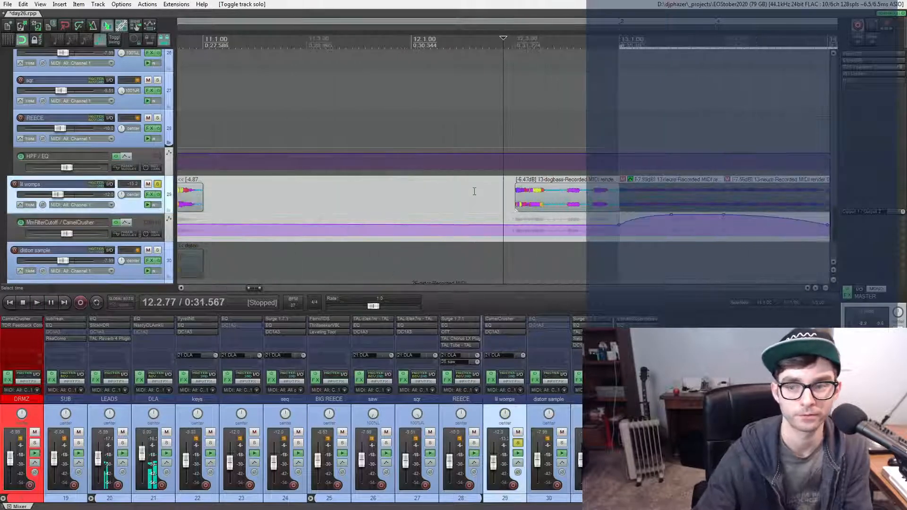
scroll(509, 218, "down", 3)
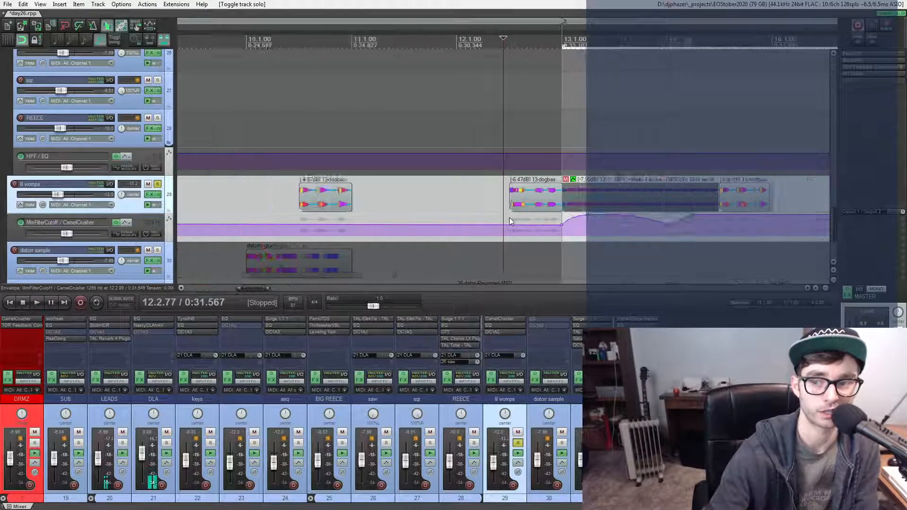
scroll(522, 198, "right", 3)
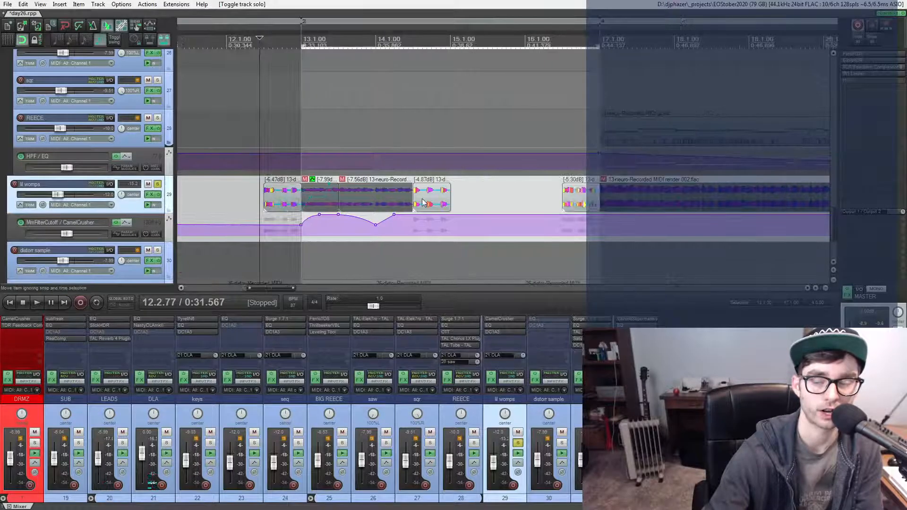
scroll(422, 199, "left", 4)
scroll(421, 198, "right", 1)
left_click(349, 189)
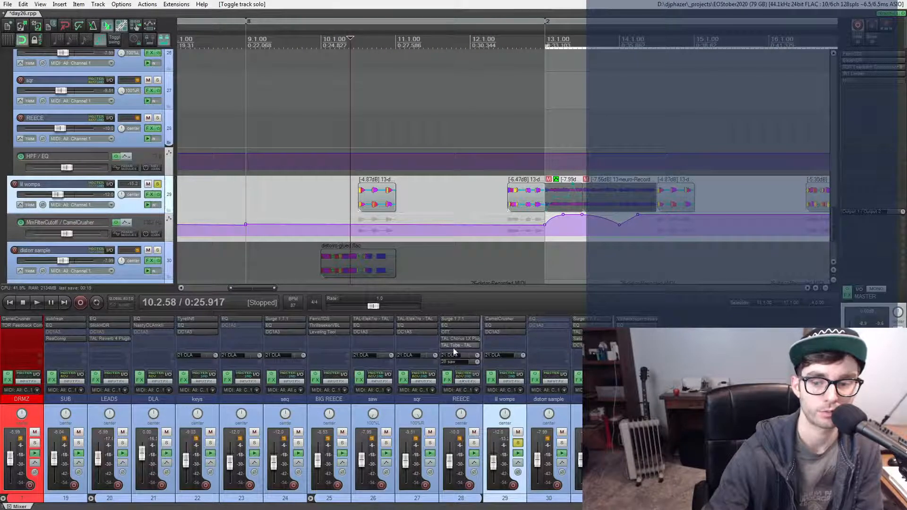
- Open the distor track's Surge synth, look up the Distorro patch among the Giana Brotherz basses and dismiss the patch list without changing it
left_click(580, 319)
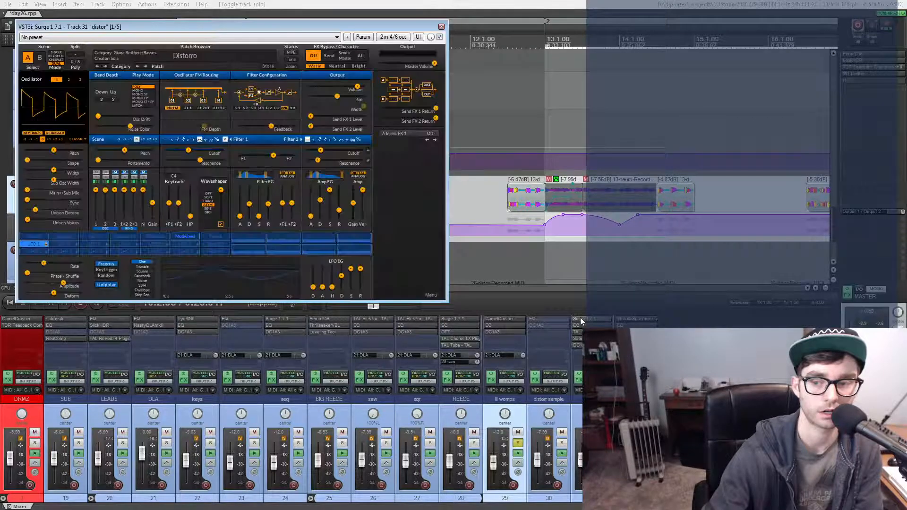
left_click(180, 57)
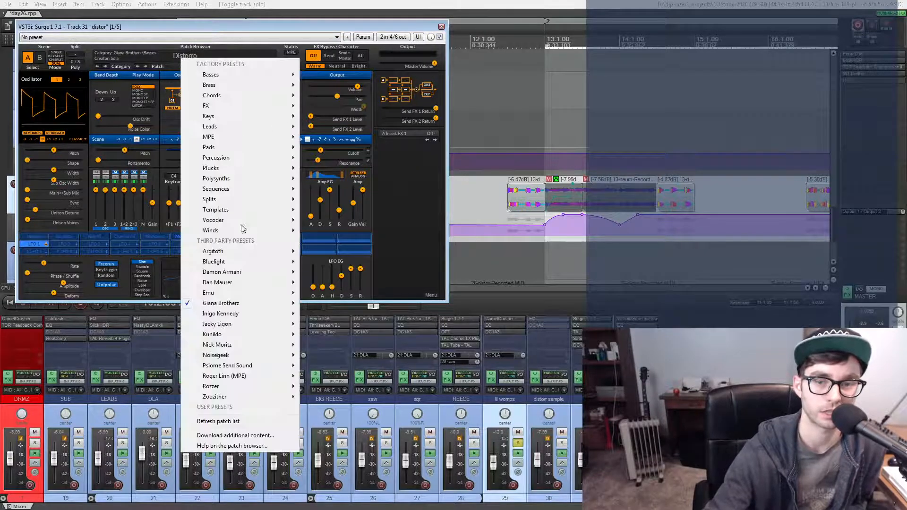
mouse_move(230, 304)
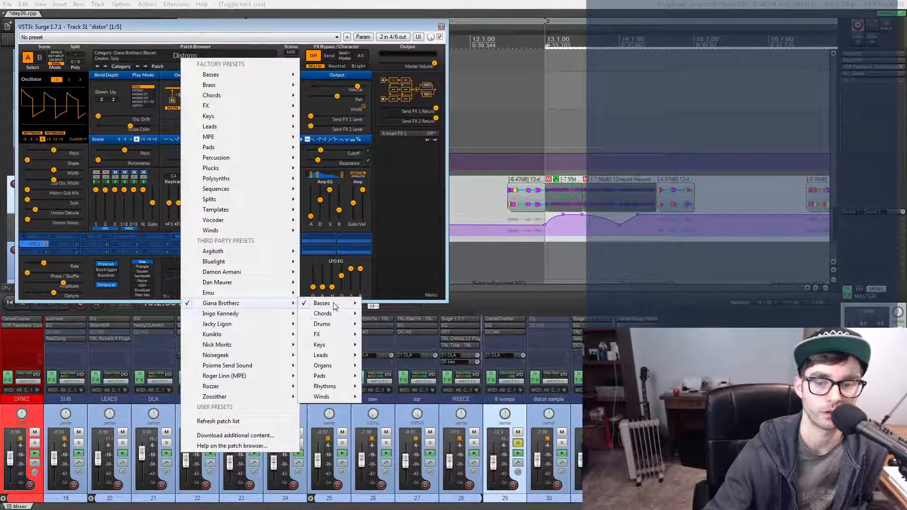
mouse_move(326, 303)
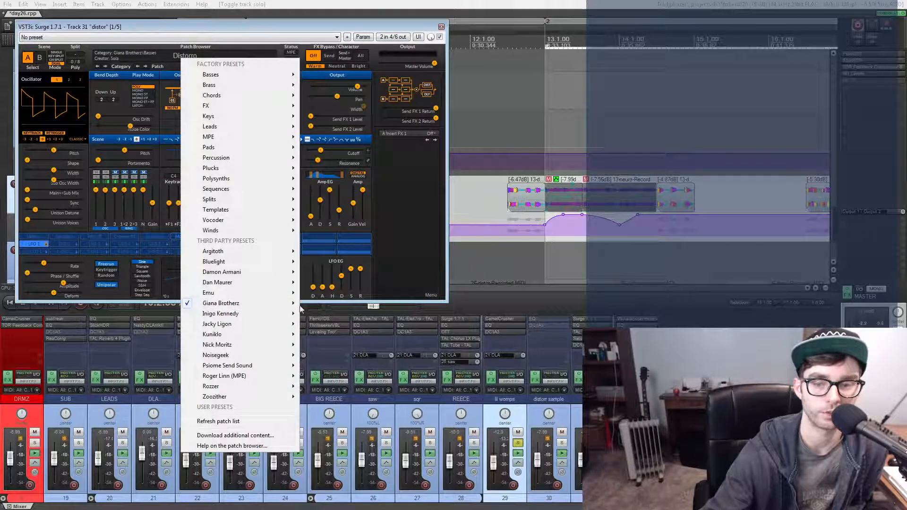
mouse_move(297, 305)
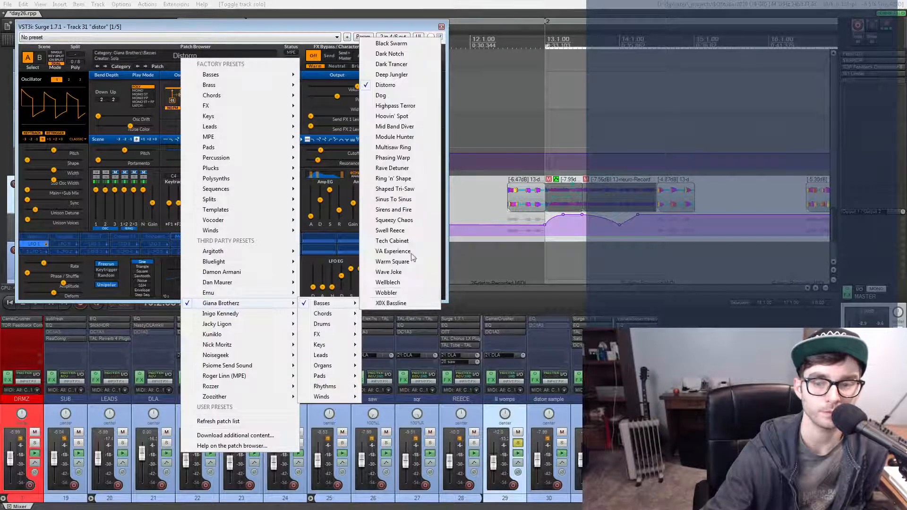
left_click(271, 27)
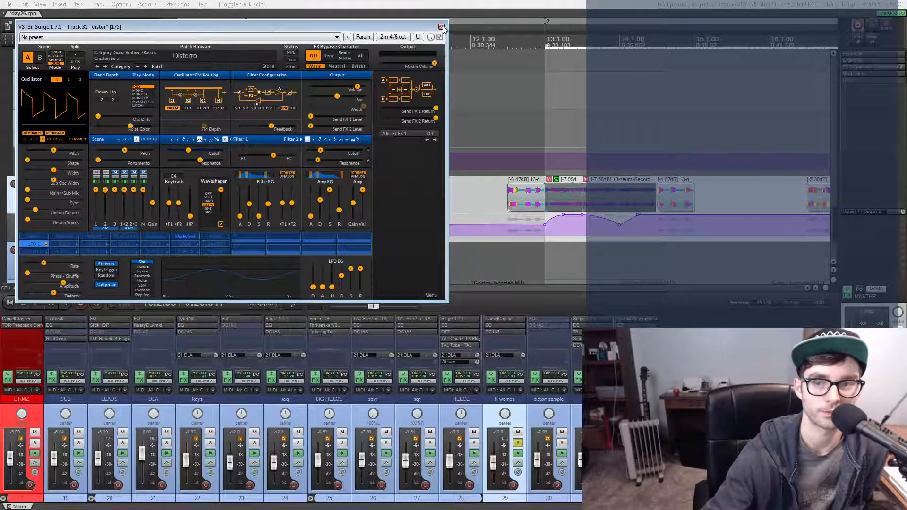
- Close the distor synth window and audition the soloed lil womps items from bar 12 and again from the middle of bar 14
left_click(442, 27)
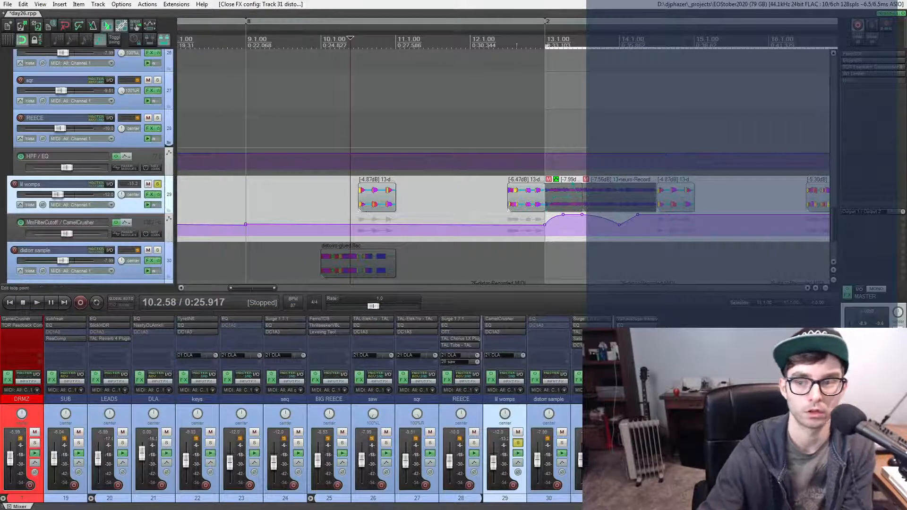
left_click(505, 41)
key("space")
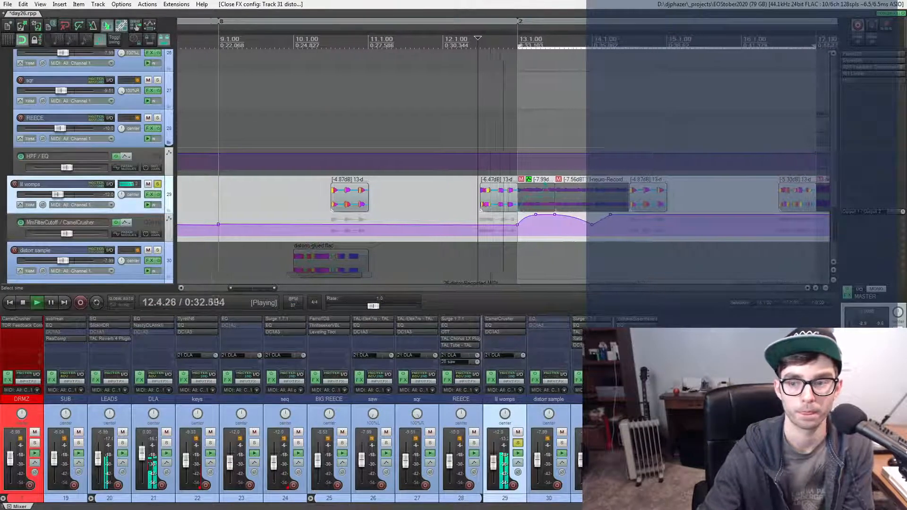
key("space")
left_click(618, 41)
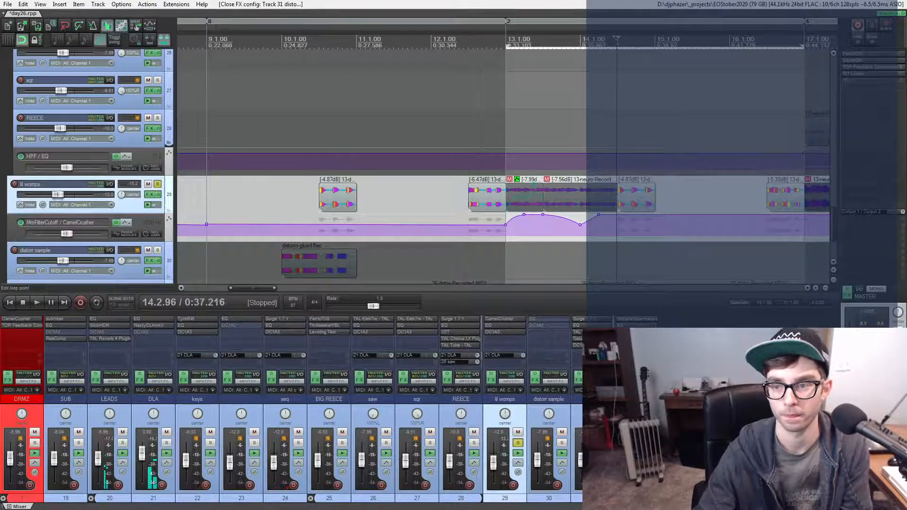
key("space")
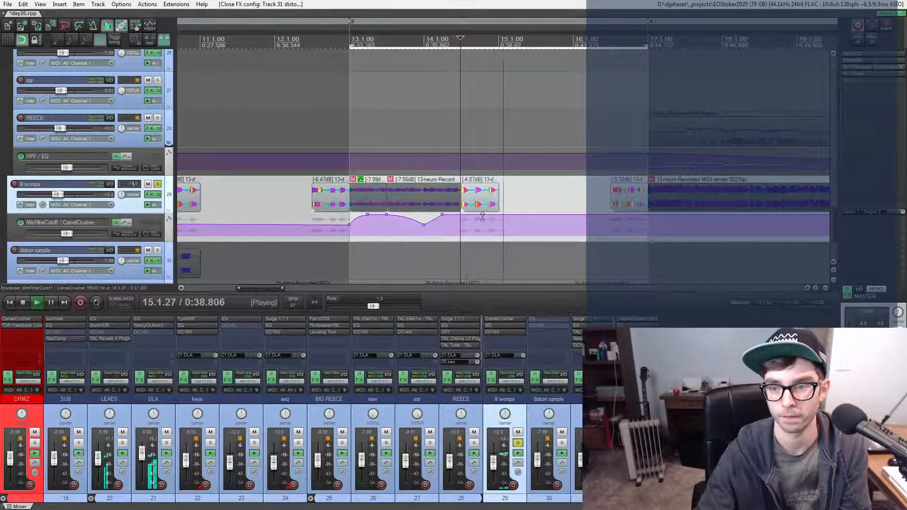
key("space")
- Clear the solo on the lil womps track
scroll(327, 223, "down", 4)
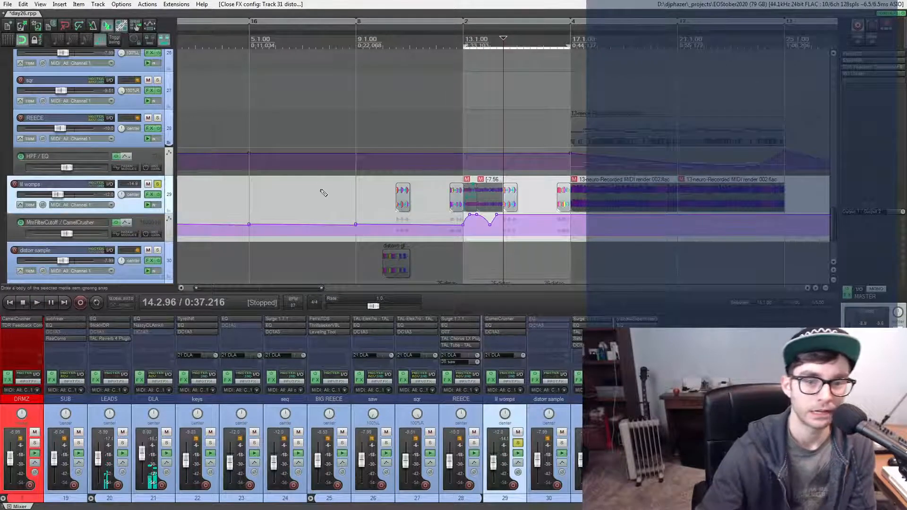
scroll(323, 192, "down", 5)
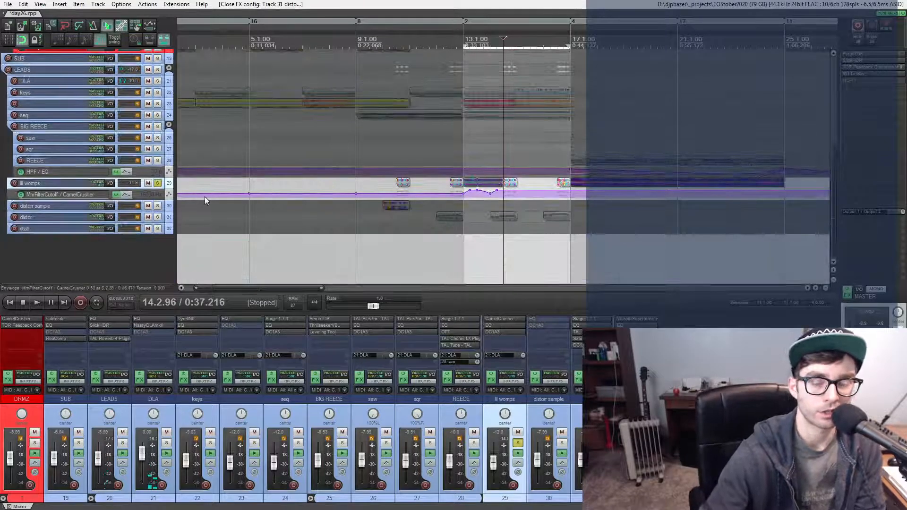
left_click(157, 183)
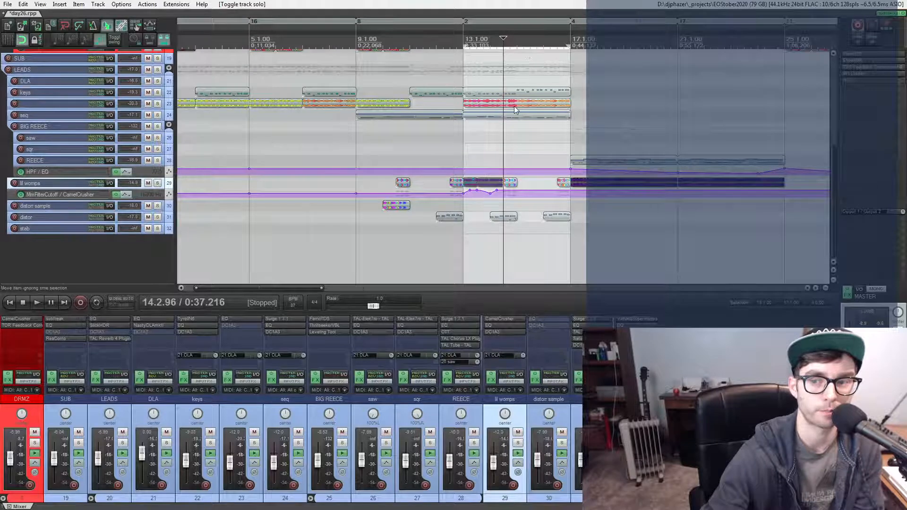
- Solo the LEADS group and play the arrangement from bar 9 into bar 13 to hear its layers together
scroll(514, 109, "down", 2)
left_click(329, 38)
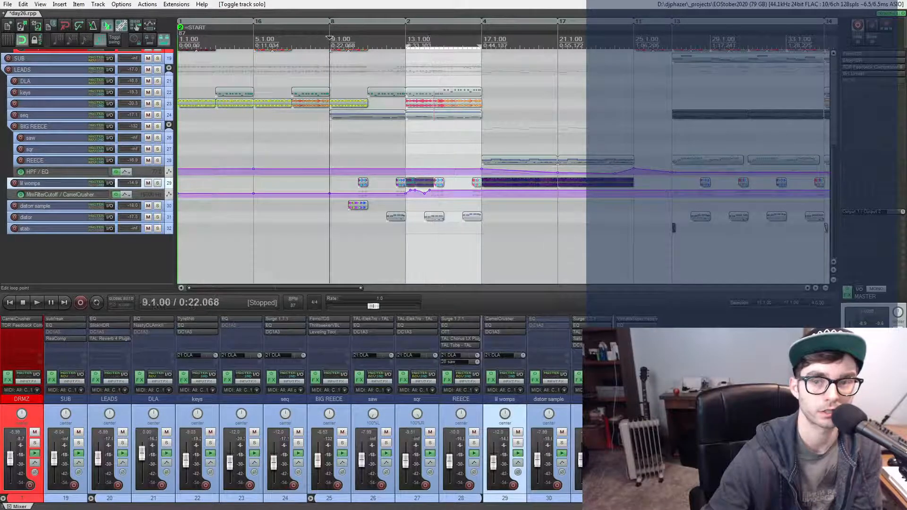
key("space")
left_click(158, 70)
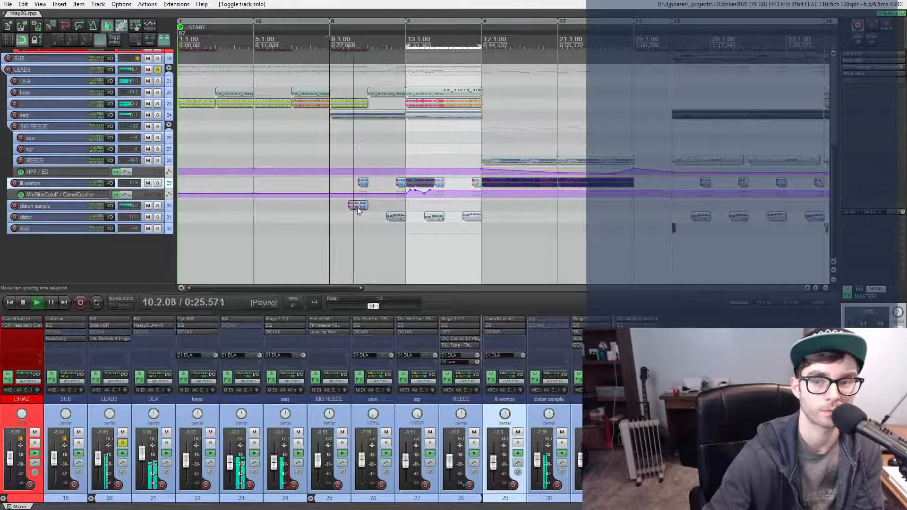
scroll(360, 208, "up", 2)
scroll(360, 208, "up", 4, "ctrl")
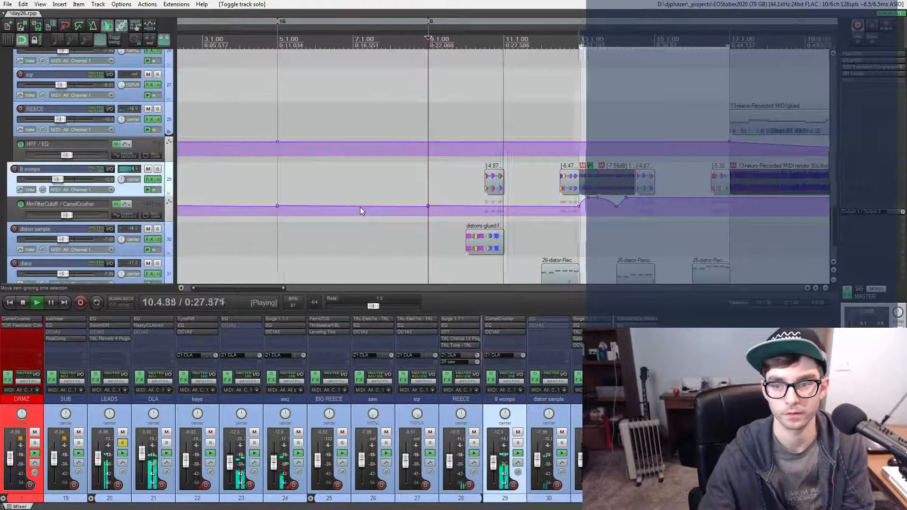
scroll(360, 207, "down", 3)
scroll(360, 207, "down", 1)
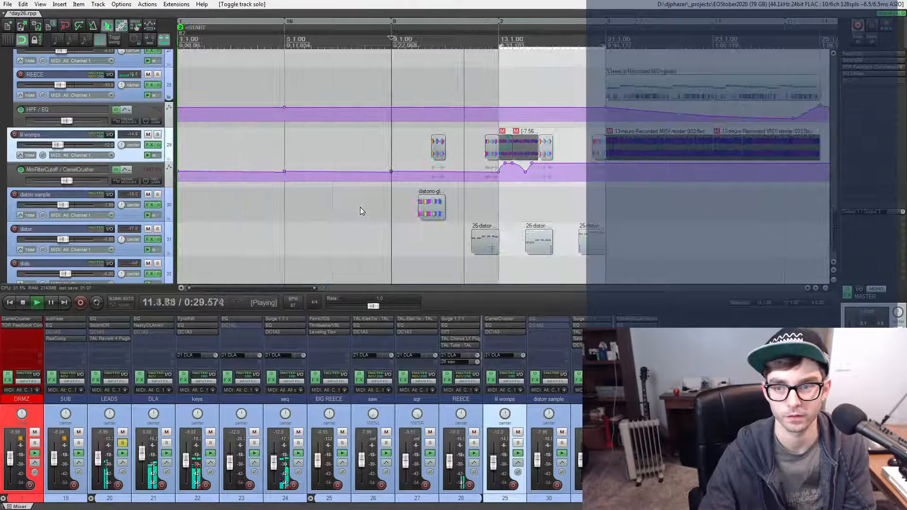
scroll(360, 207, "right", 3)
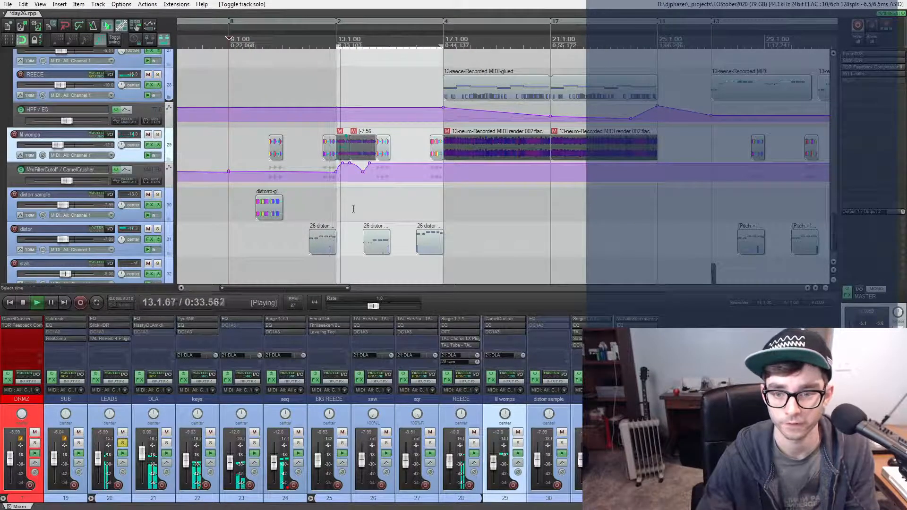
scroll(350, 204, "right", 3)
key("space")
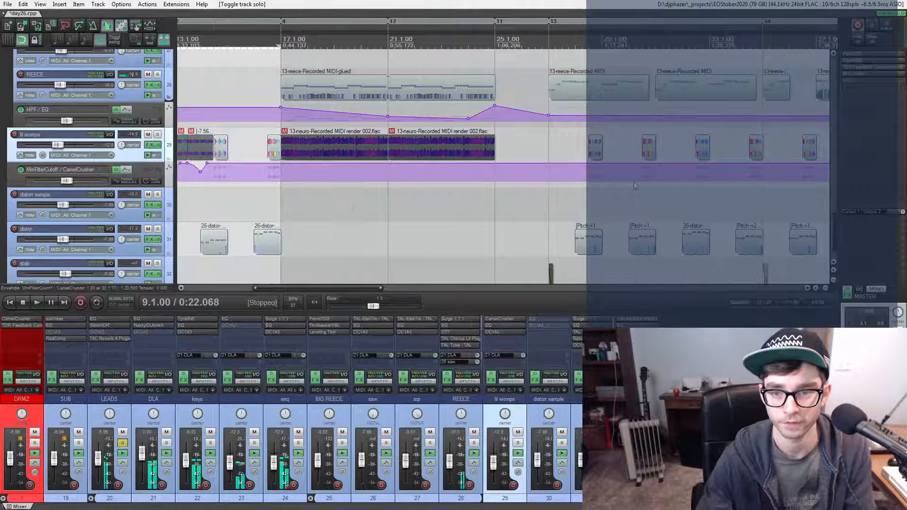
- Mute BIG REECE and play the remaining LEADS layers from bar 27
left_click(547, 202)
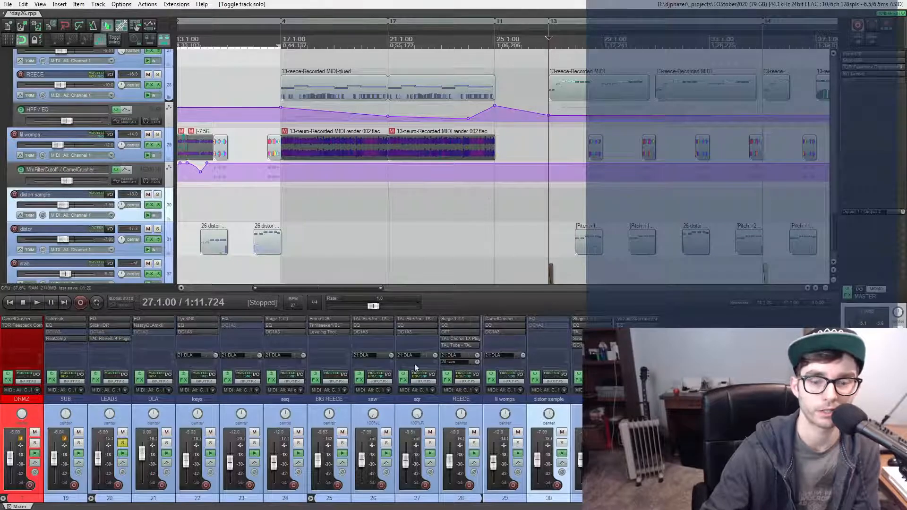
left_click(342, 433)
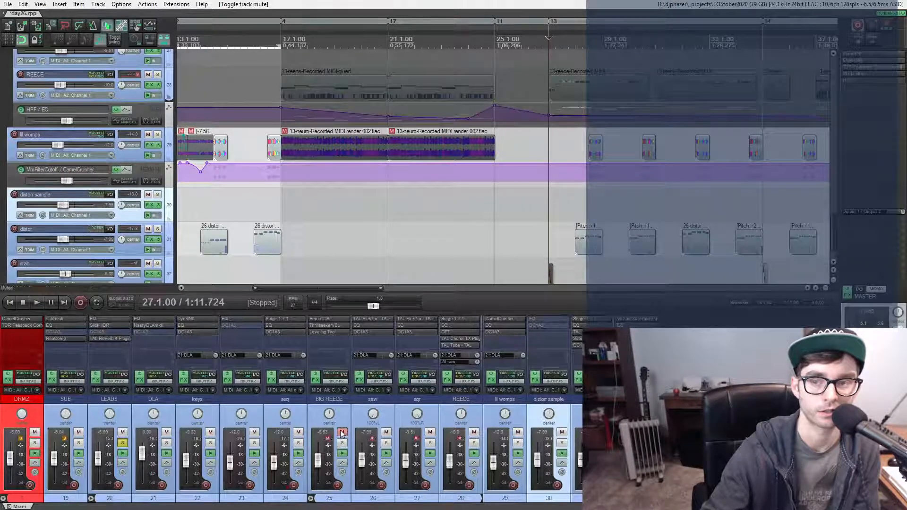
key("space")
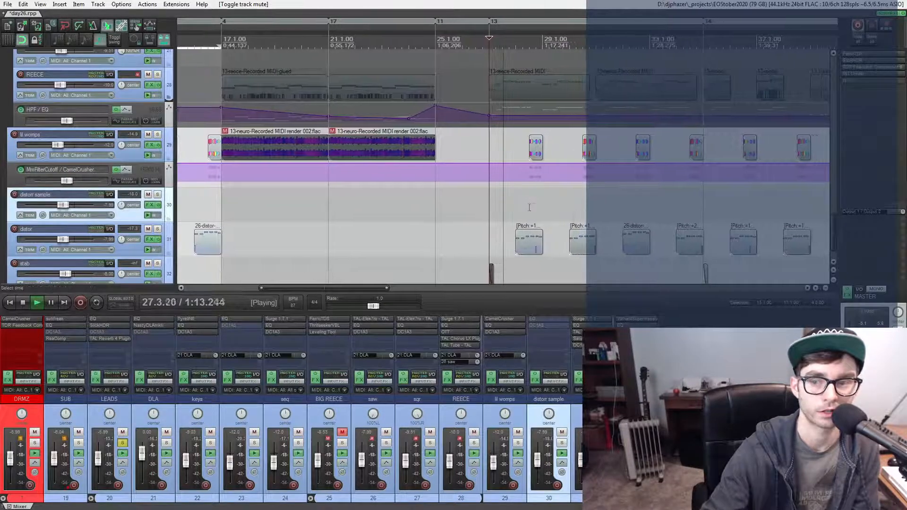
scroll(529, 207, "up", 3)
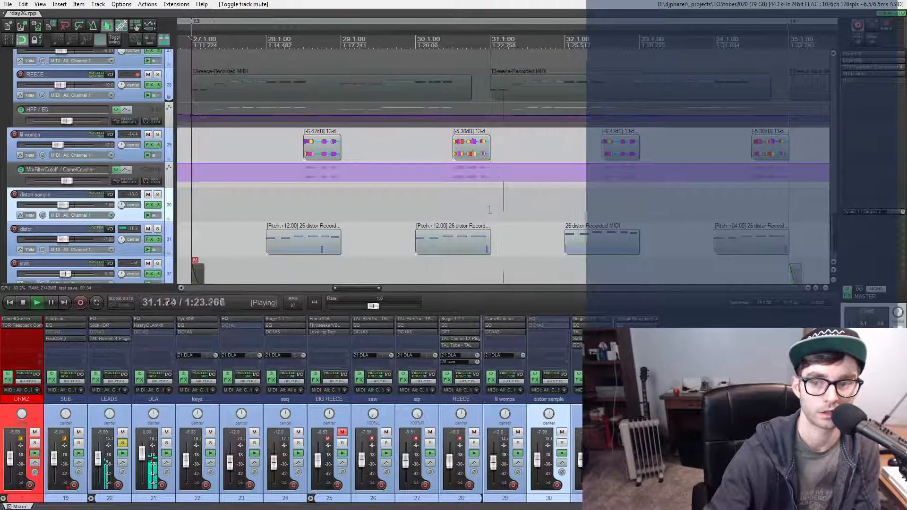
key("space")
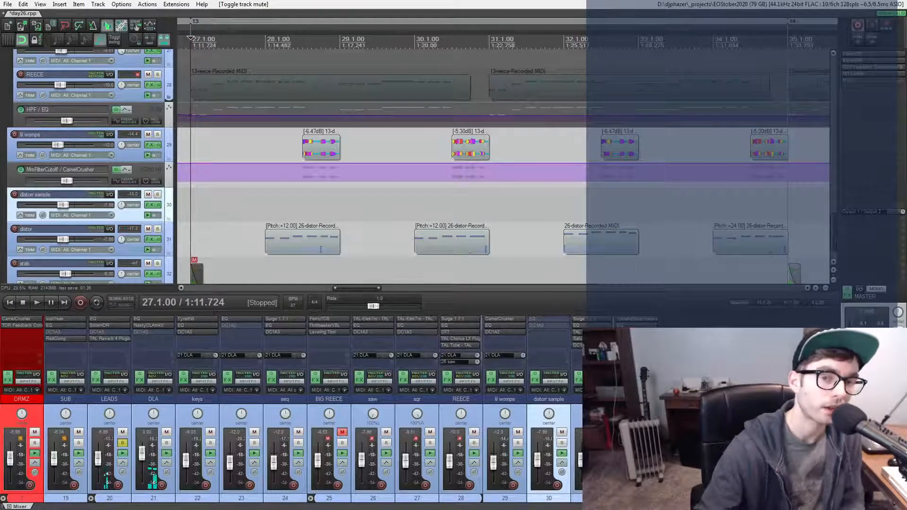
- Unmute BIG REECE and select the REECE track's MIDI item starting at bar 27
scroll(211, 91, "down", 2)
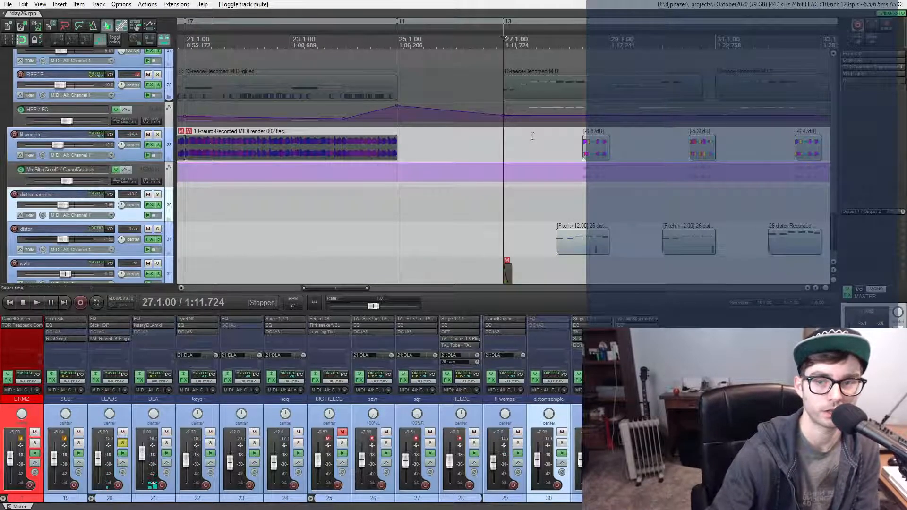
scroll(547, 198, "right", 3)
scroll(547, 199, "down", 2)
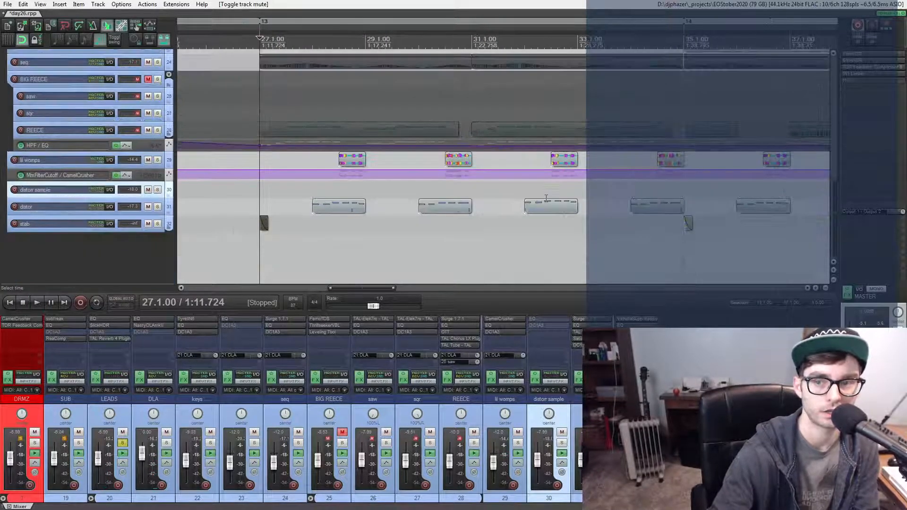
left_click(341, 434)
left_click(264, 130)
scroll(265, 130, "up", 2)
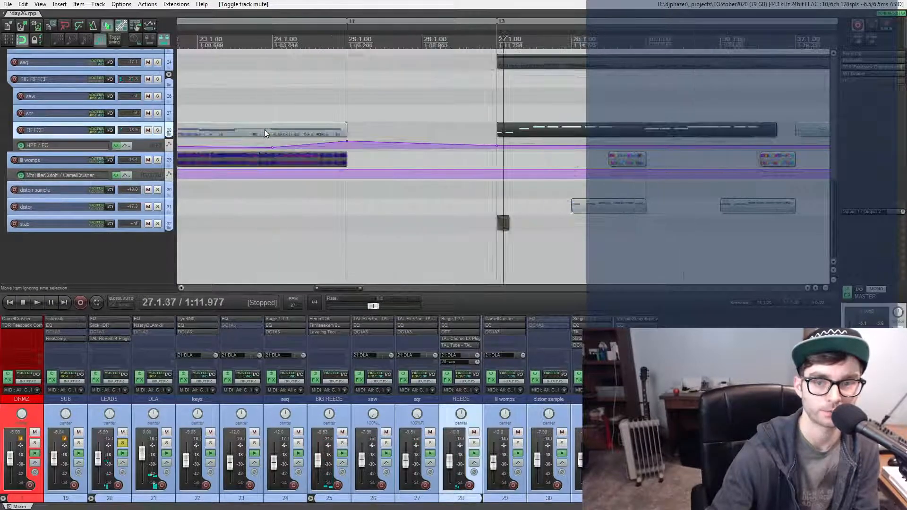
- Examine how the REECE, lil womps and distor items alternate in the section starting at bar 27
scroll(264, 130, "up", 2)
scroll(519, 155, "right", 3)
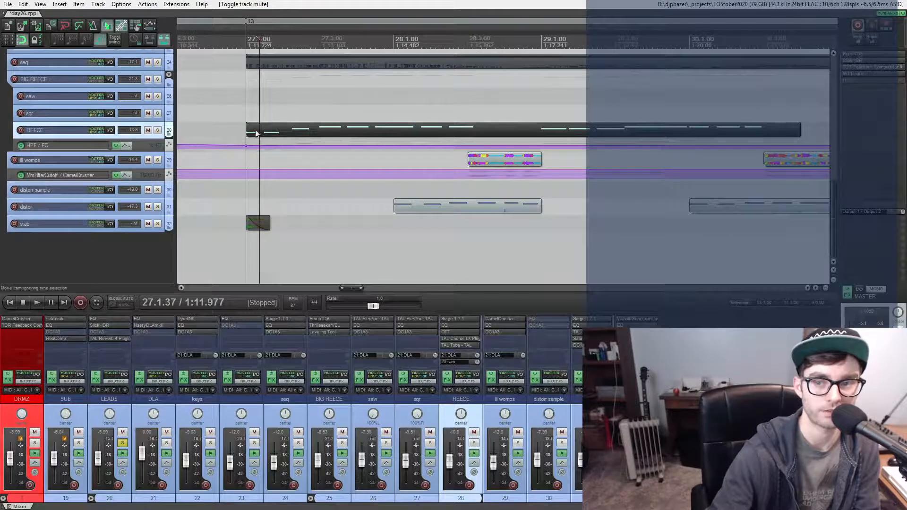
left_click(472, 128)
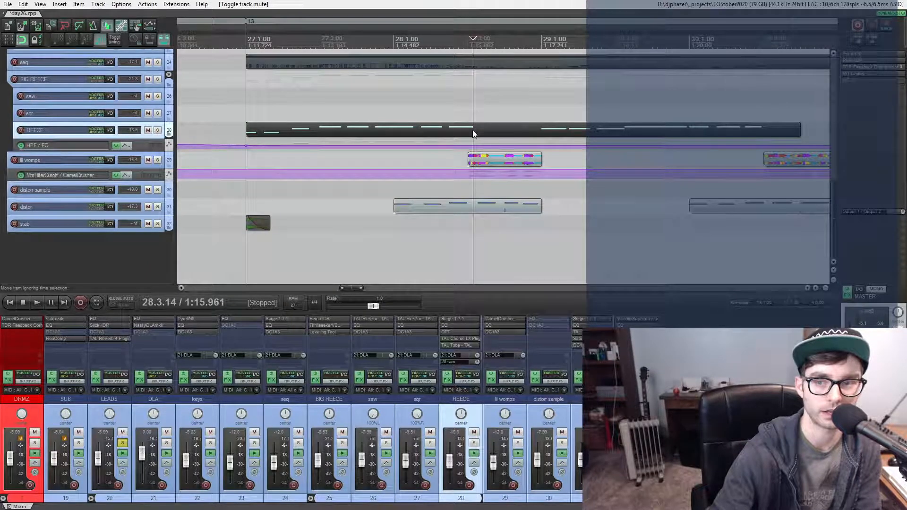
left_click(477, 155)
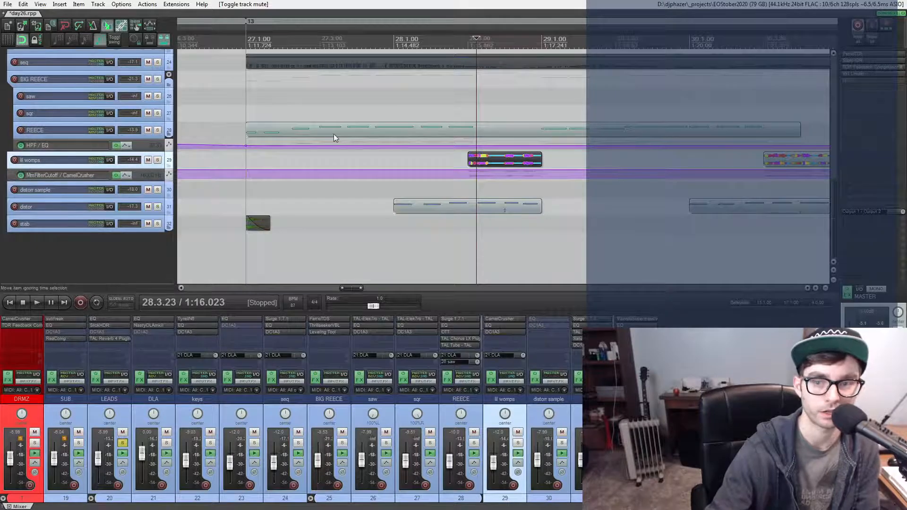
left_click(304, 132)
left_click(480, 162)
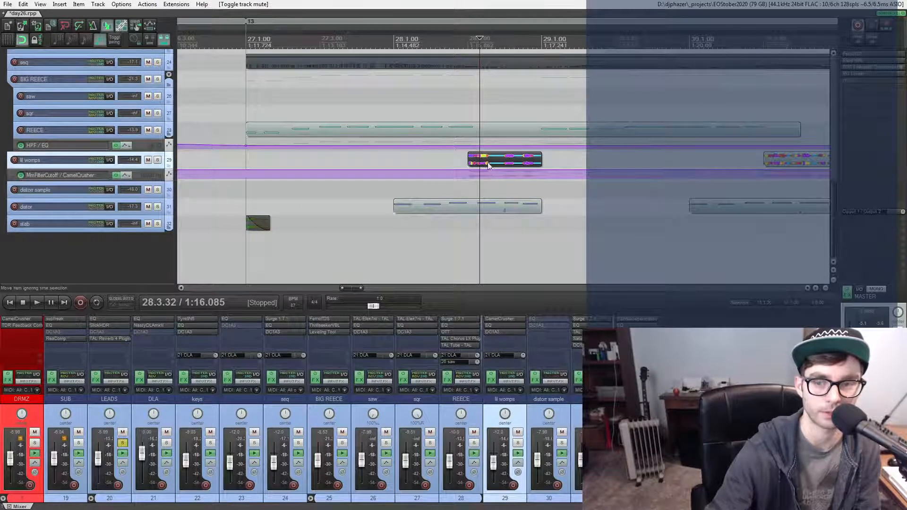
left_click(460, 207)
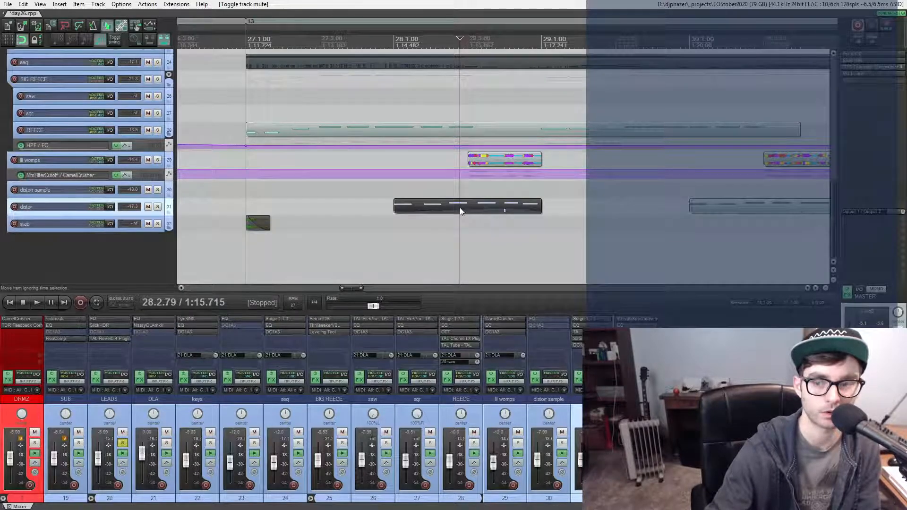
scroll(460, 208, "right", 3)
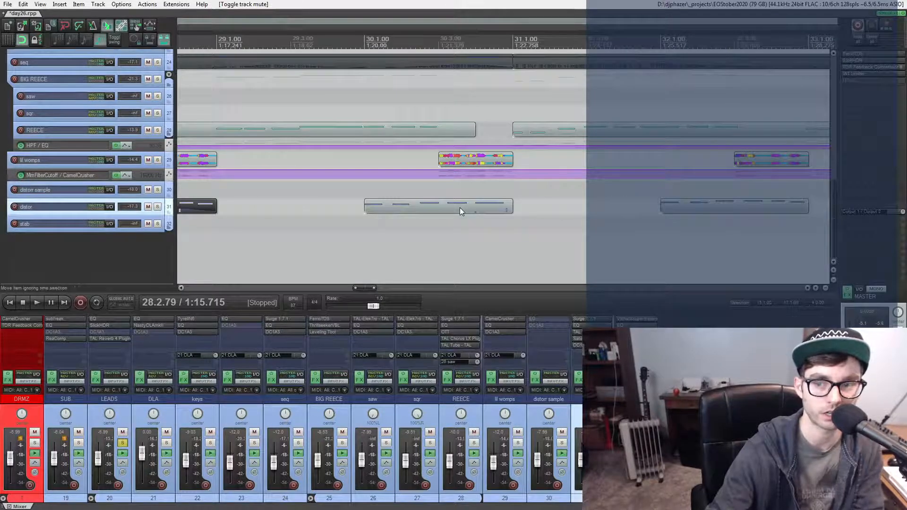
scroll(460, 208, "down", 5)
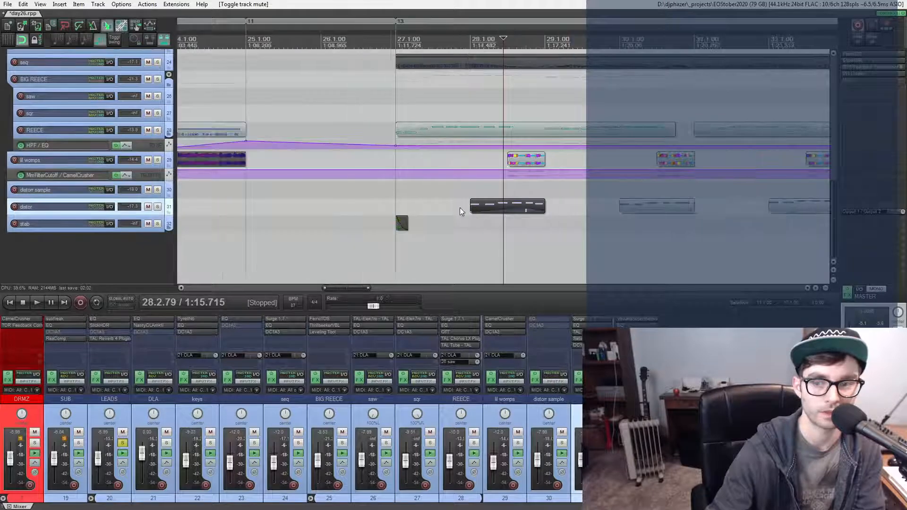
scroll(484, 128, "down", 4)
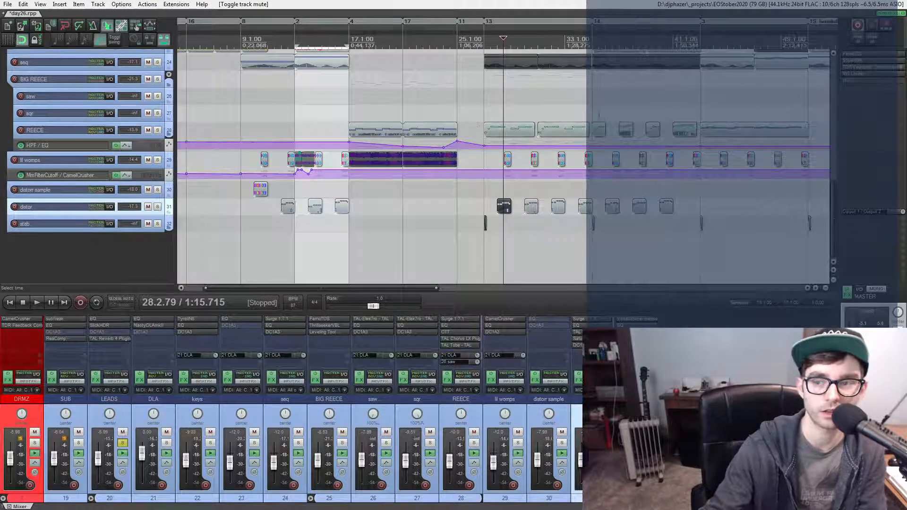
- Examine how the shorter REECE items trade off with the distor and lil womps items from bar 35 onward
scroll(501, 129, "up", 5)
left_click(519, 131)
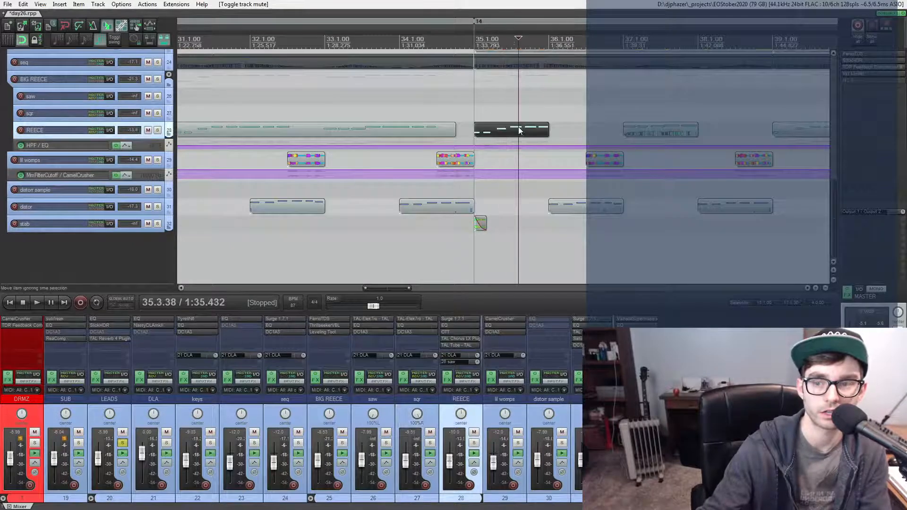
left_click(546, 130)
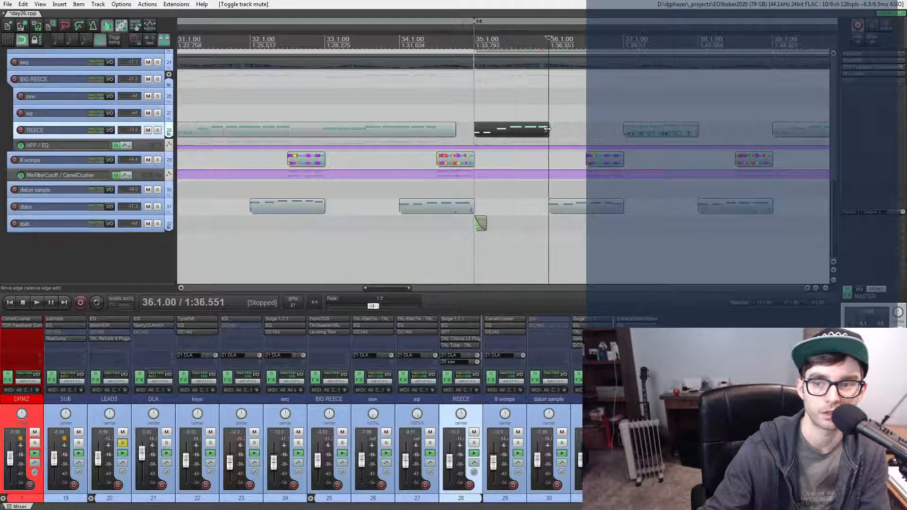
left_click(551, 209)
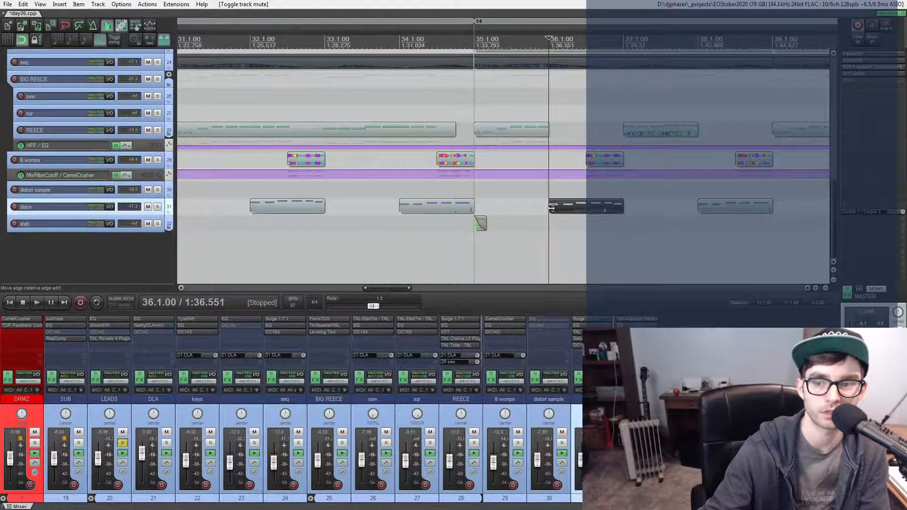
left_click(597, 162)
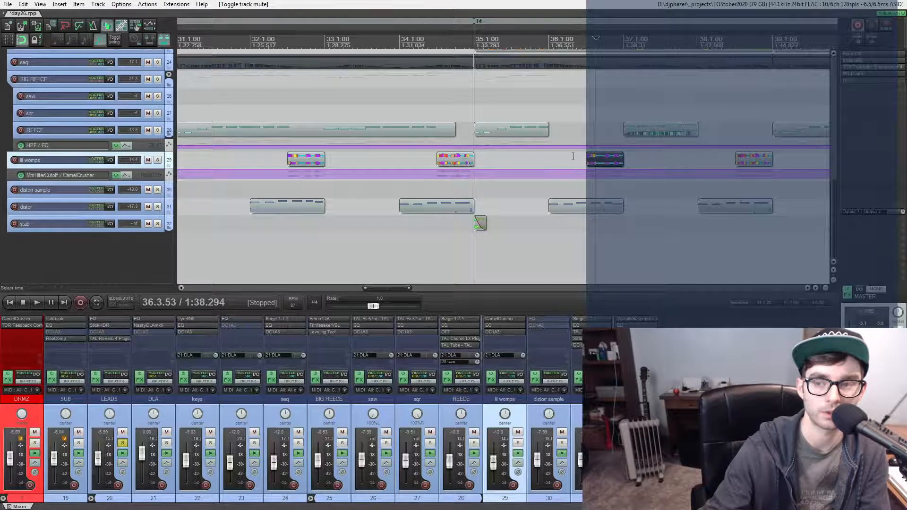
scroll(573, 161, "down", 2)
scroll(573, 161, "down", 2)
scroll(573, 161, "up", 2)
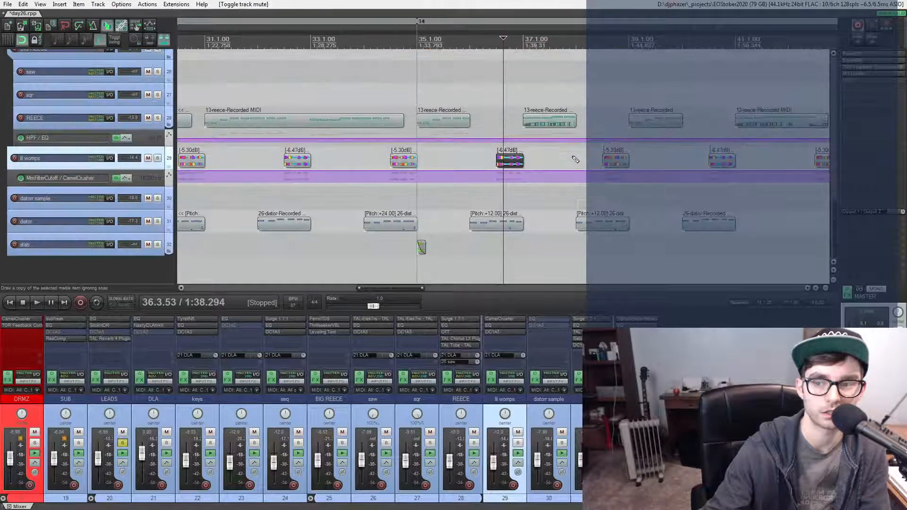
scroll(573, 161, "right", 3)
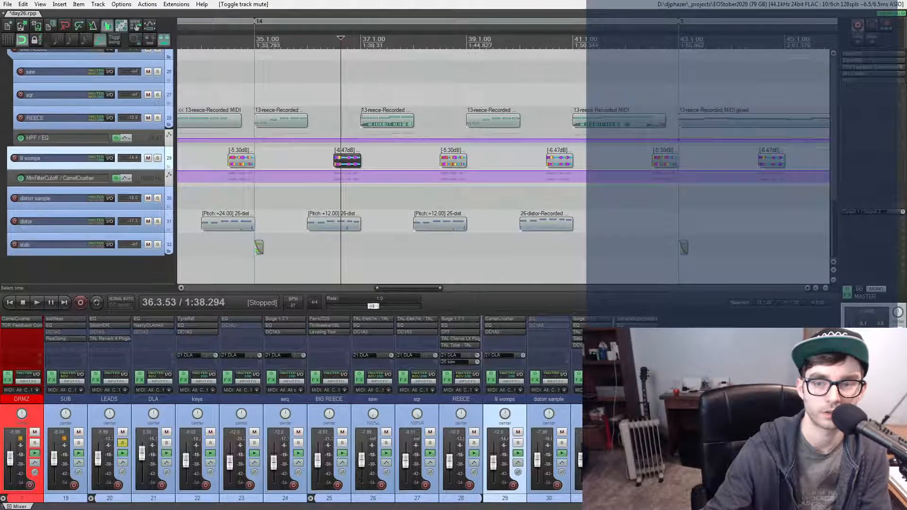
scroll(366, 116, "down", 2)
scroll(366, 115, "down", 3)
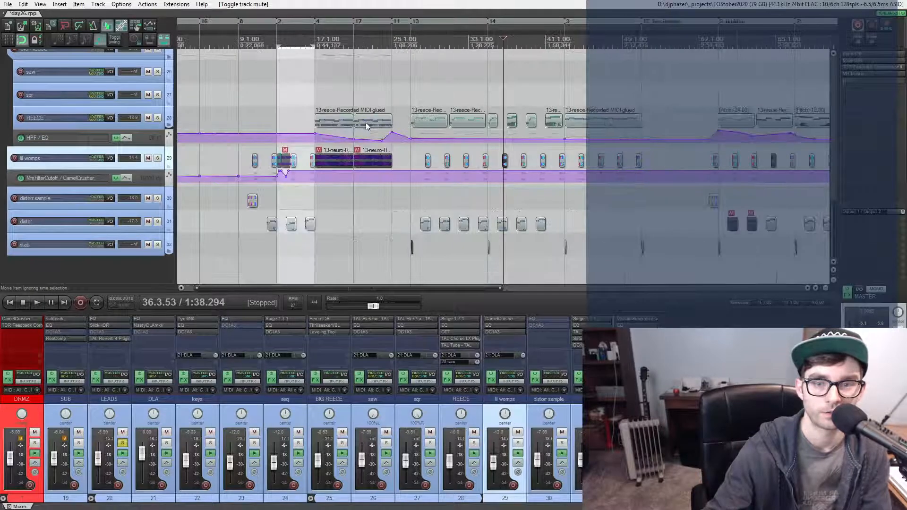
- Play the section from bar 17 with the BIG REECE folder track soloed, and stop playback
scroll(313, 143, "up", 3)
left_click(312, 143)
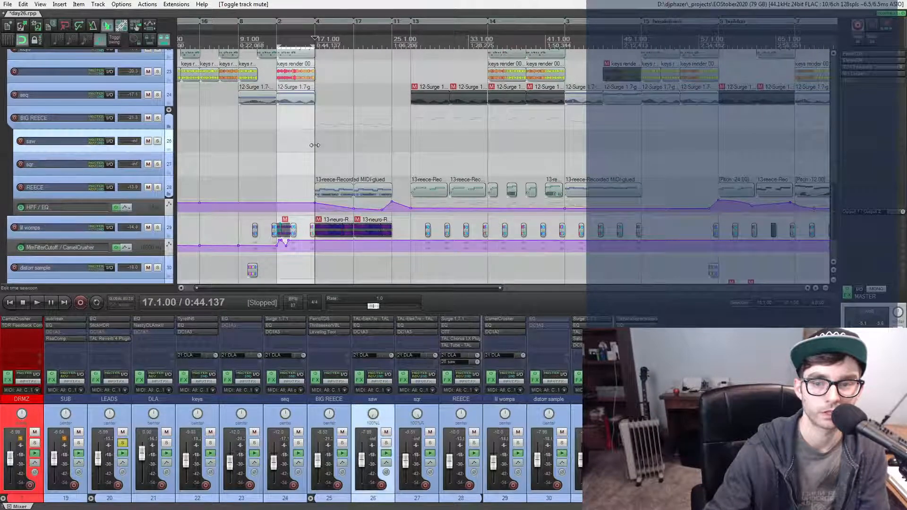
key("space")
left_click(157, 118)
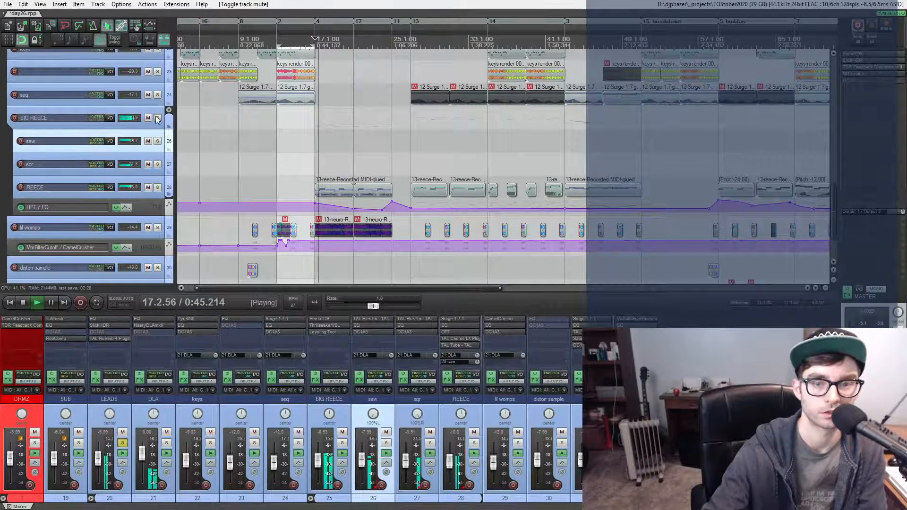
scroll(323, 148, "up", 4)
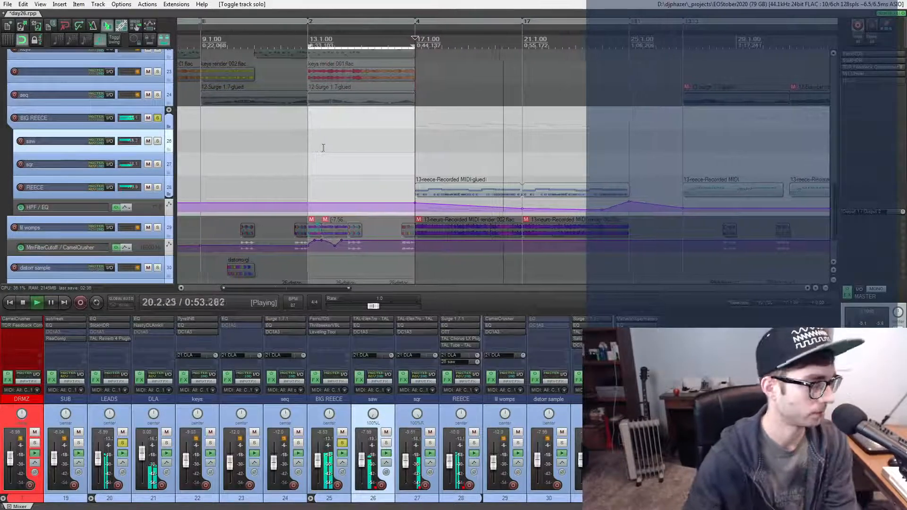
scroll(504, 175, "up", 4)
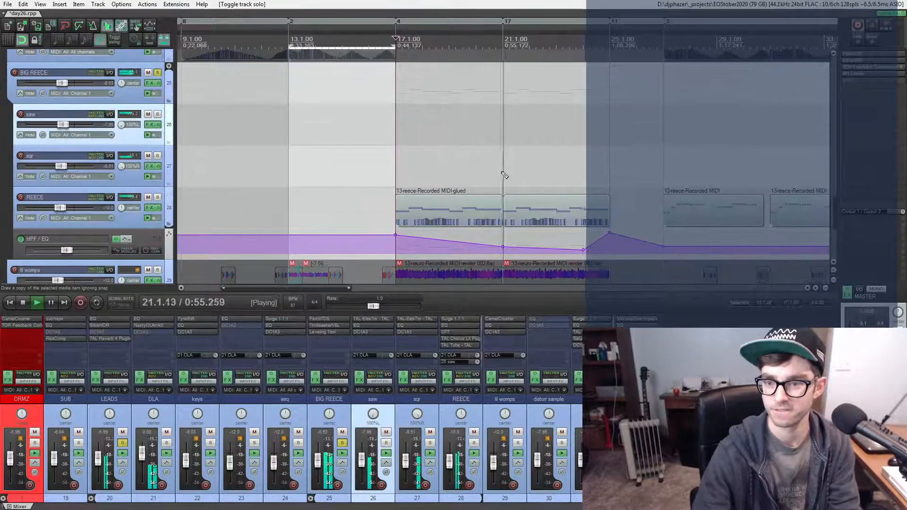
key("space")
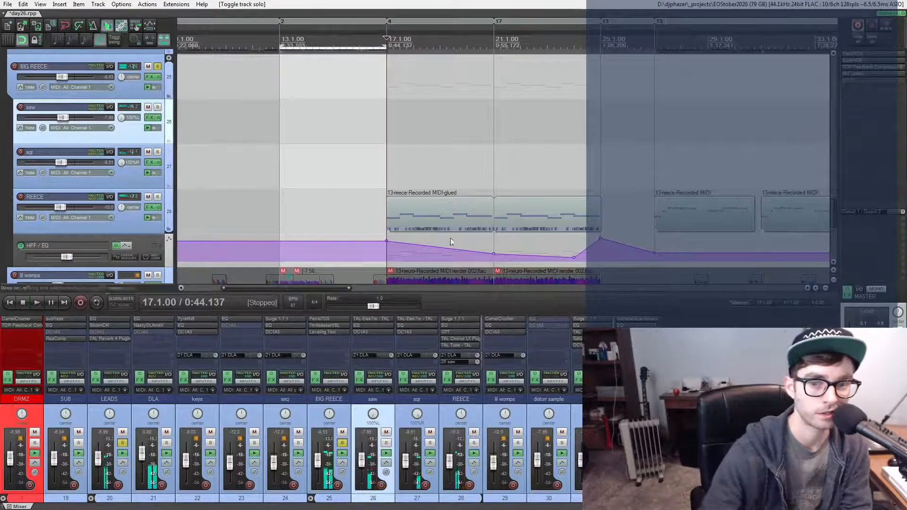
- Inspect the Surge synth on the REECE track, find its Swell Reece patch among the Giana Brotherz basses, and close the plugin
left_click(452, 319)
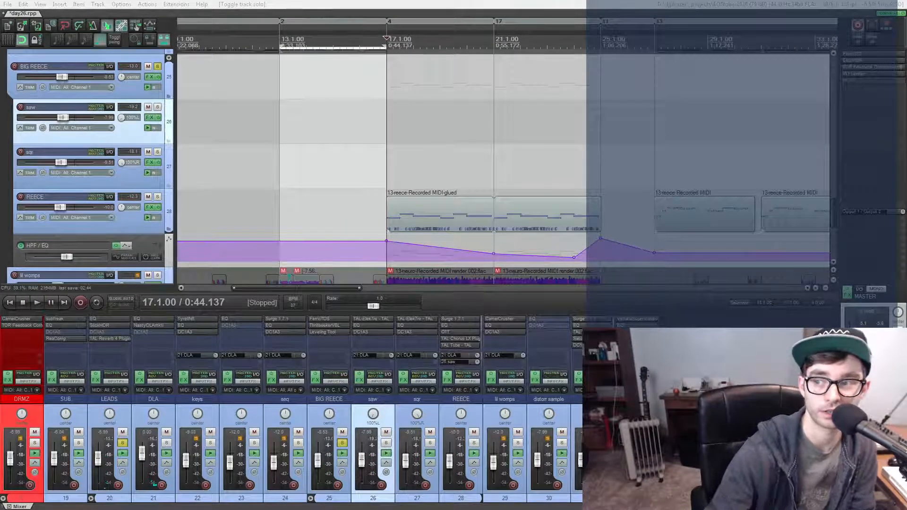
left_click_drag(348, 4, 102, 35)
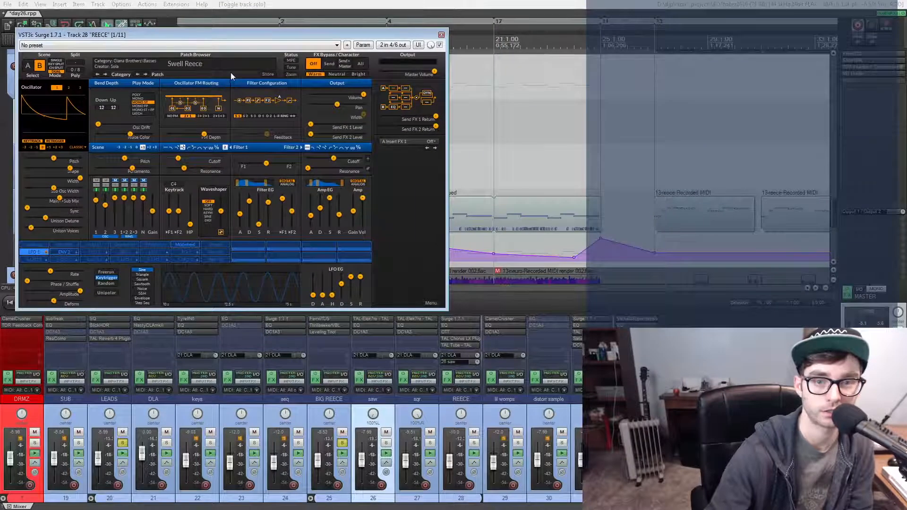
left_click(185, 67)
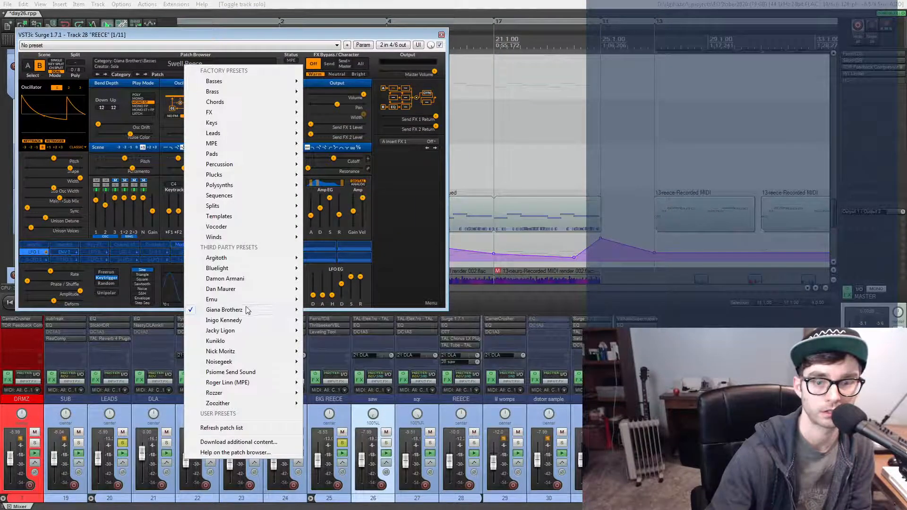
mouse_move(247, 310)
mouse_move(330, 314)
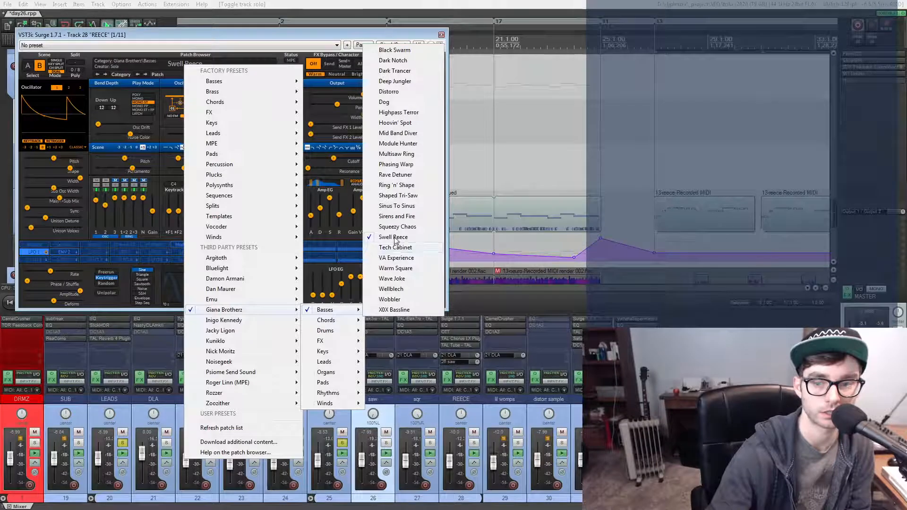
left_click(302, 33)
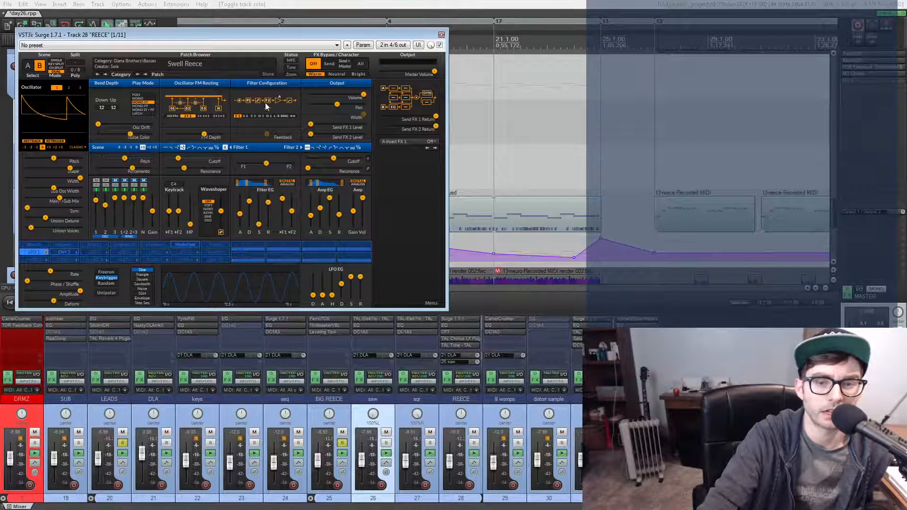
left_click(441, 36)
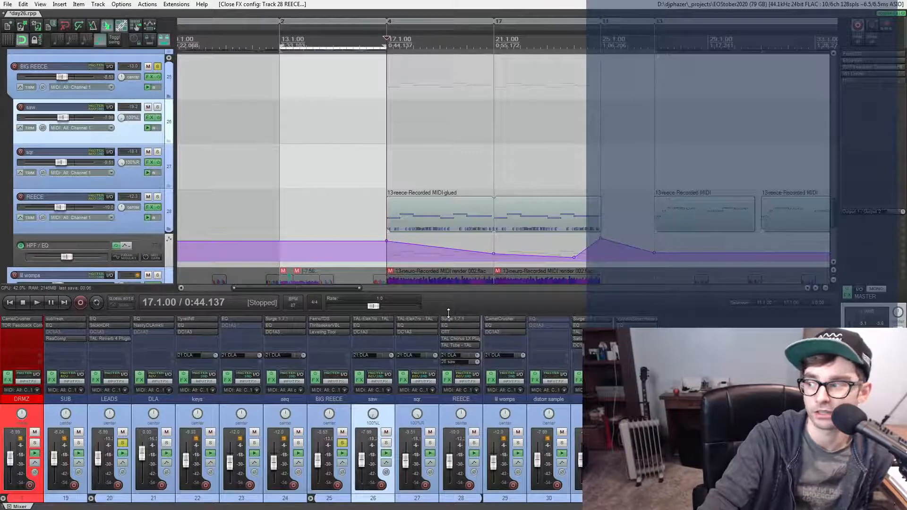
- Open the REECE track's FX chain and review Surge, the first EQ, OTT and TAL Chorus LX
left_click(448, 379)
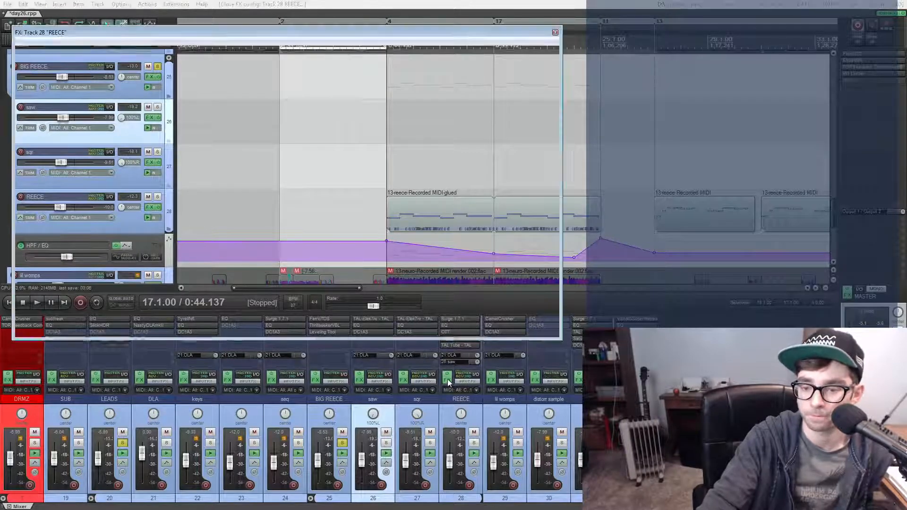
left_click(36, 53)
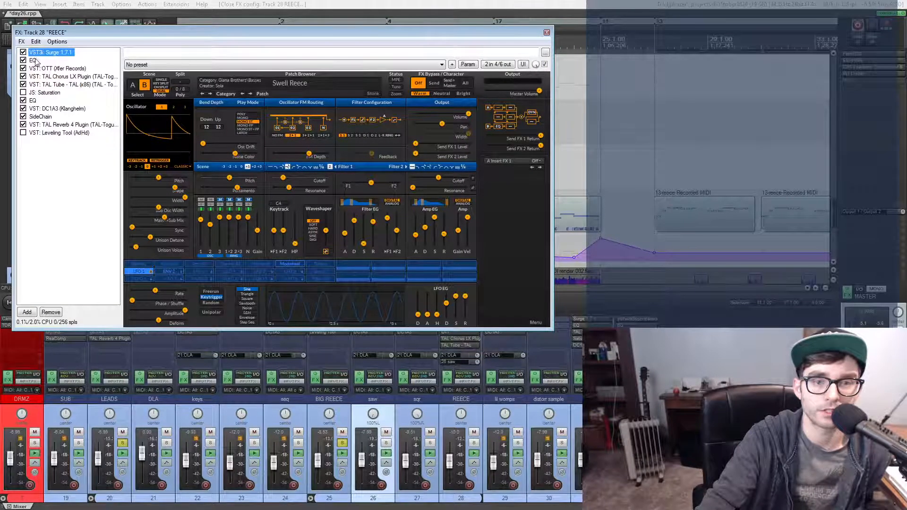
left_click(33, 60)
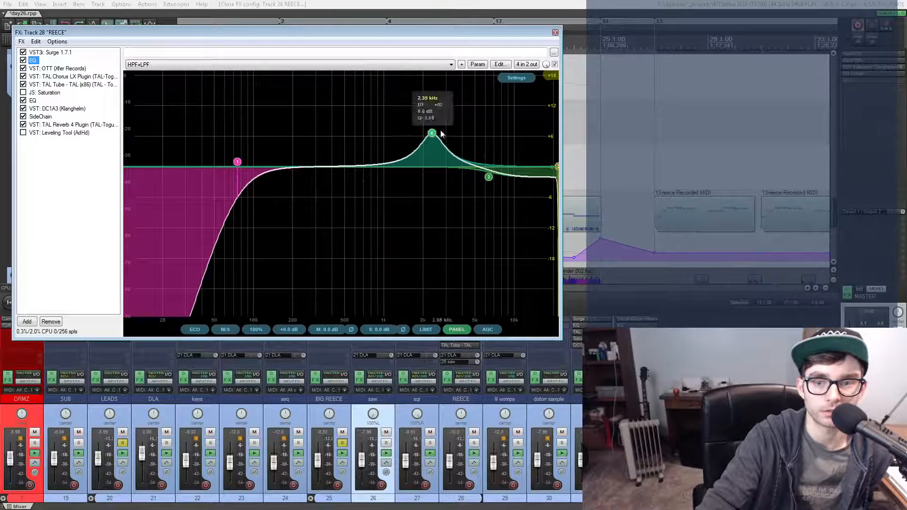
left_click(41, 71)
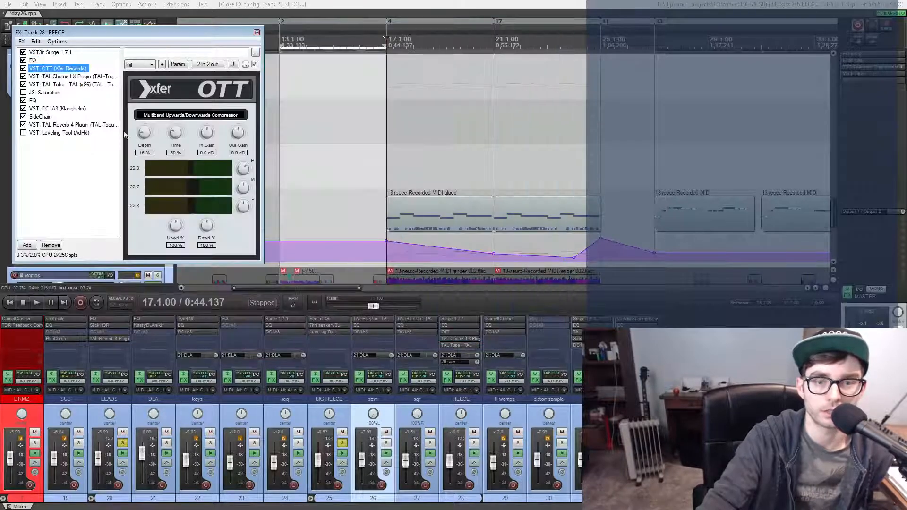
left_click(34, 77)
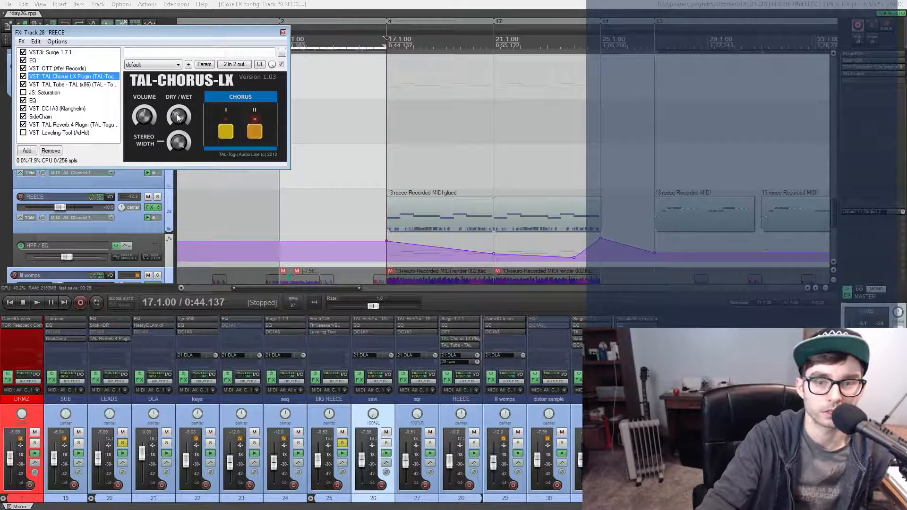
- Review the TAL Tube, JS Saturation and second EQ settings in the REECE track's FX chain
left_click(51, 85)
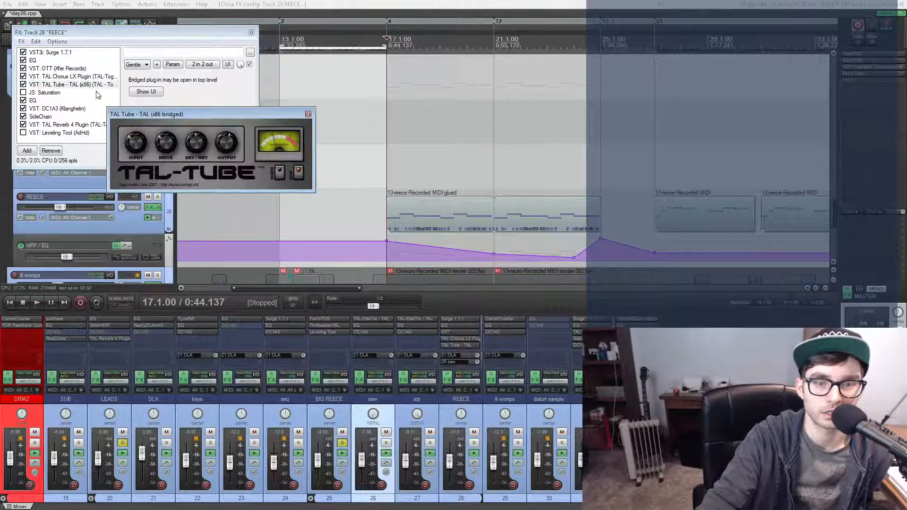
left_click(308, 114)
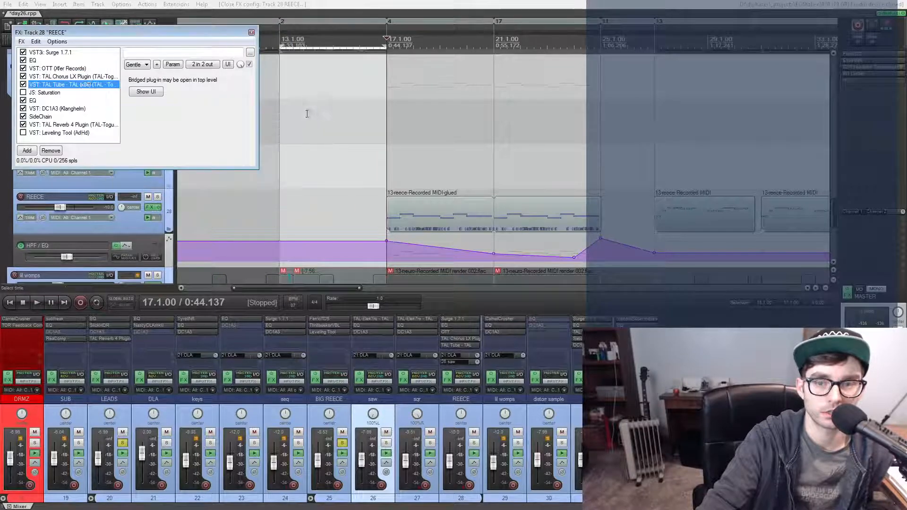
left_click(37, 93)
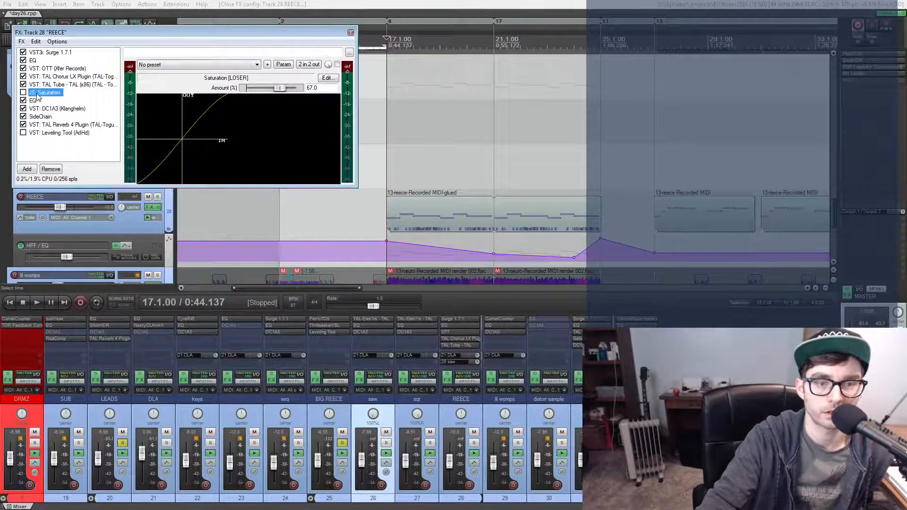
left_click(33, 100)
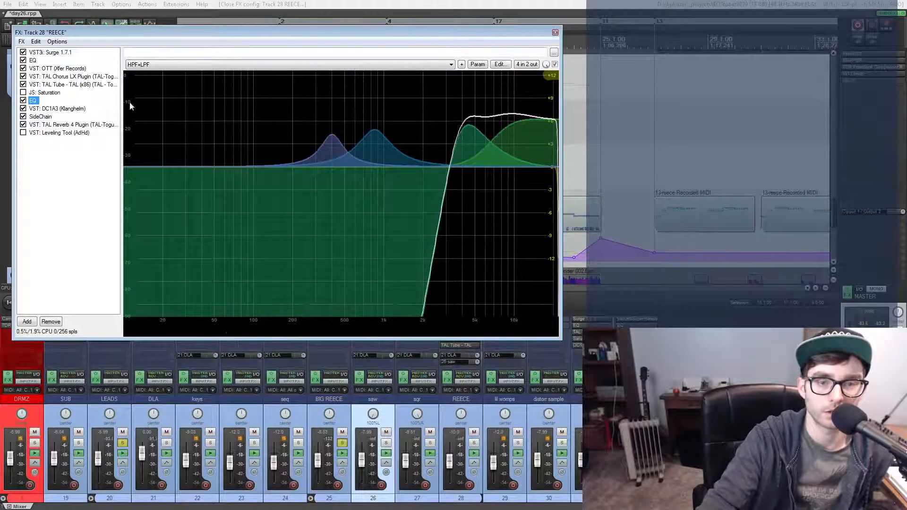
- Place the edit cursor at several points between bars 17 and 25 to examine how the HPF automation moves REECE's second EQ curve
left_click_drag(80, 33, 78, 281)
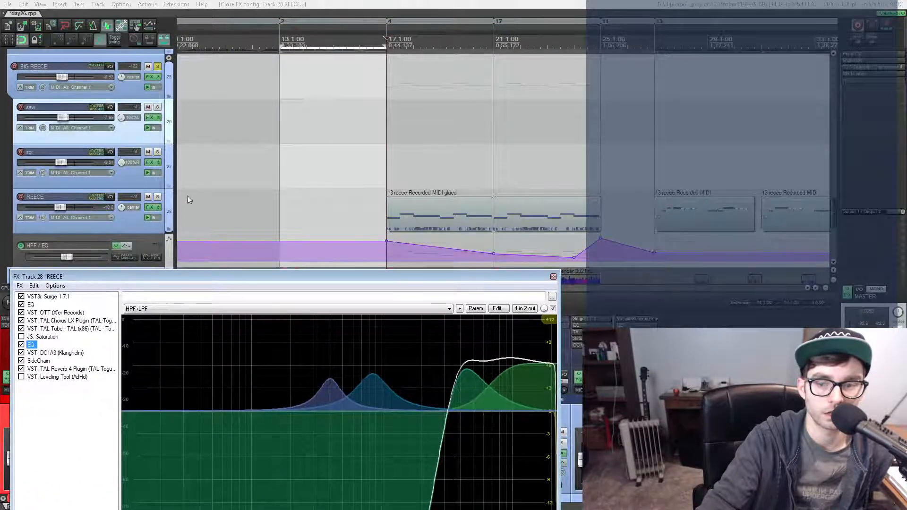
mouse_move(453, 379)
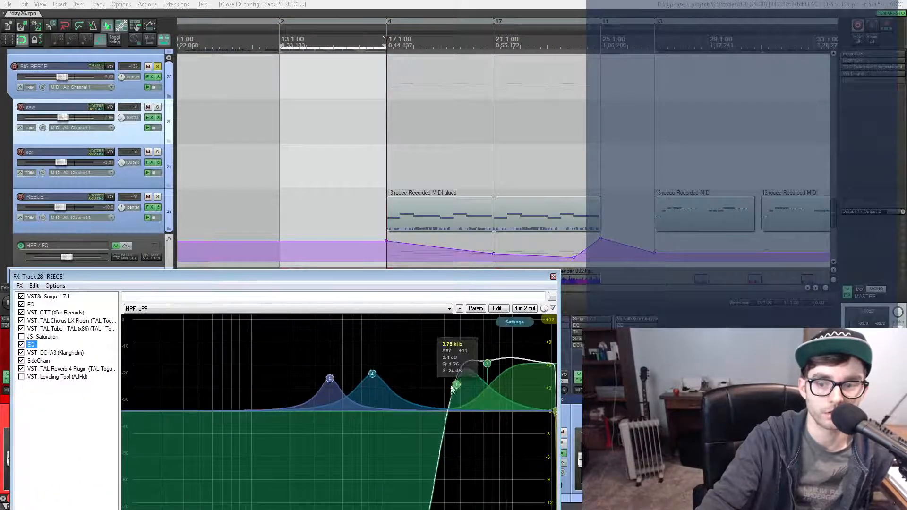
left_click(509, 39)
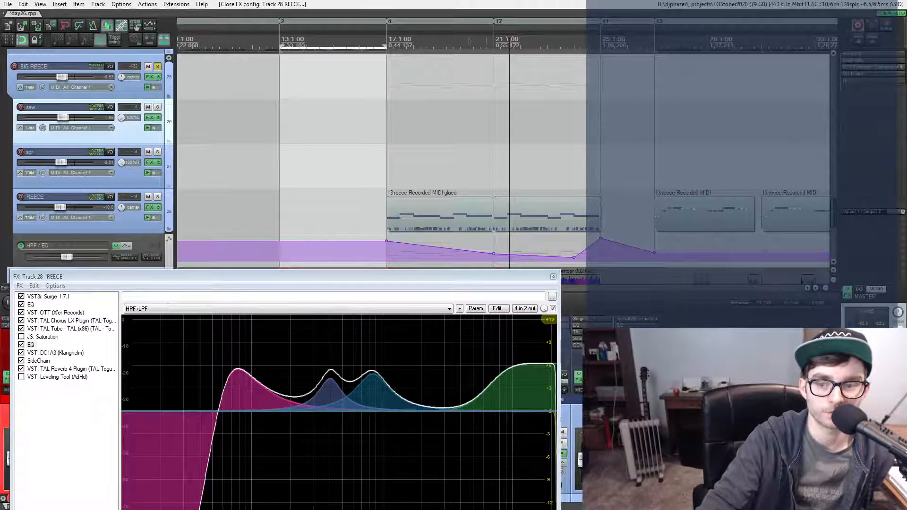
left_click(420, 41)
left_click(386, 40)
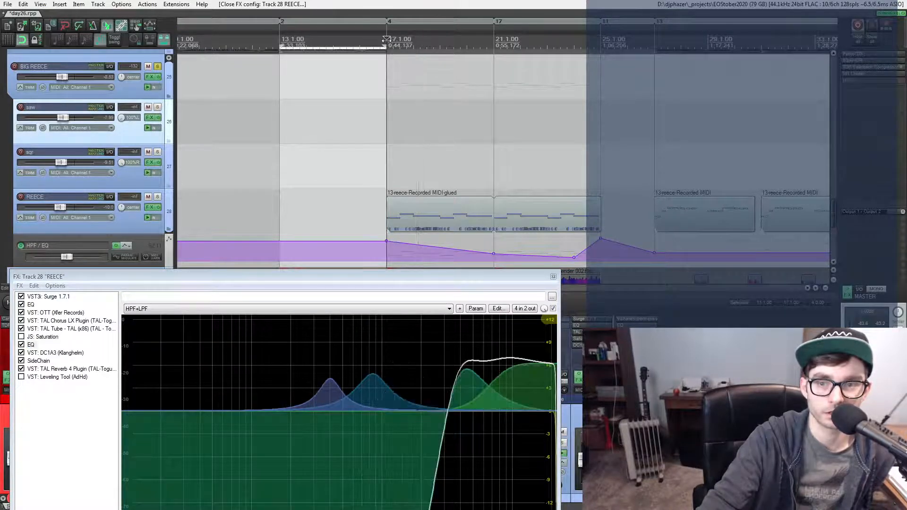
left_click(418, 41)
left_click(473, 40)
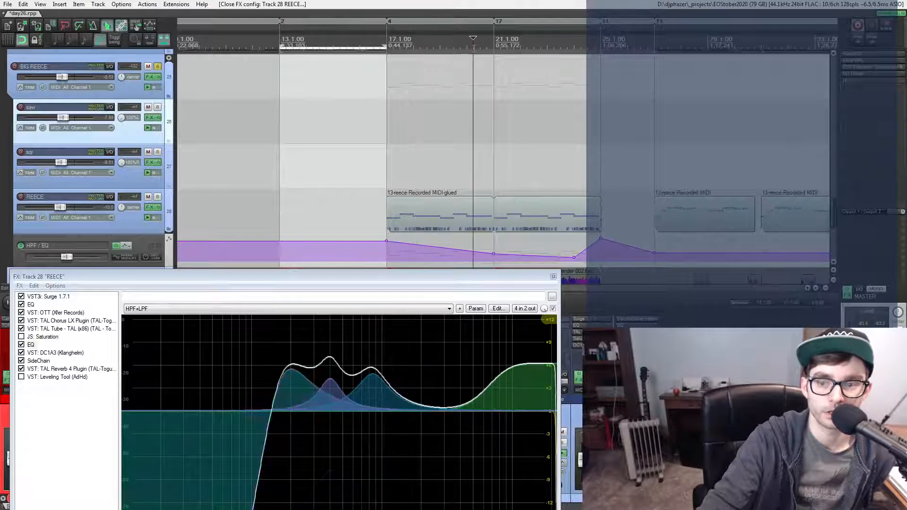
left_click(560, 45)
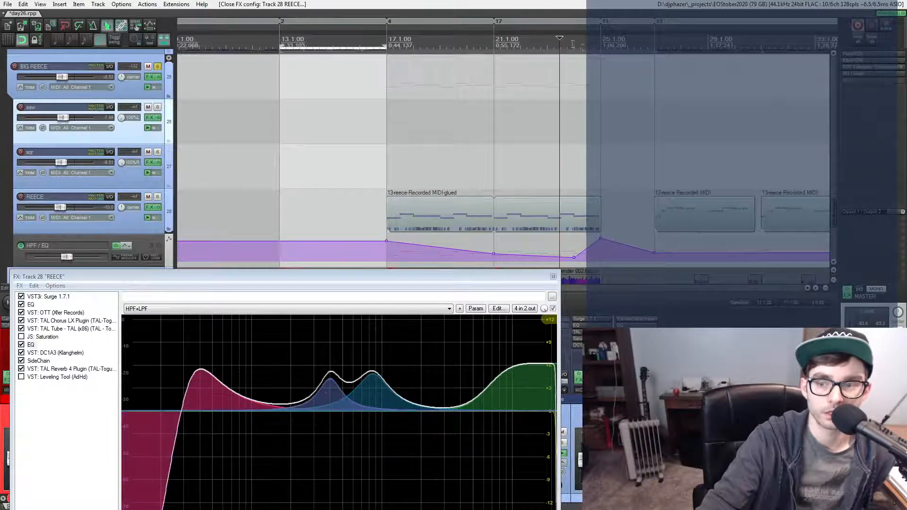
left_click(572, 42)
left_click_drag(319, 284, 325, 141)
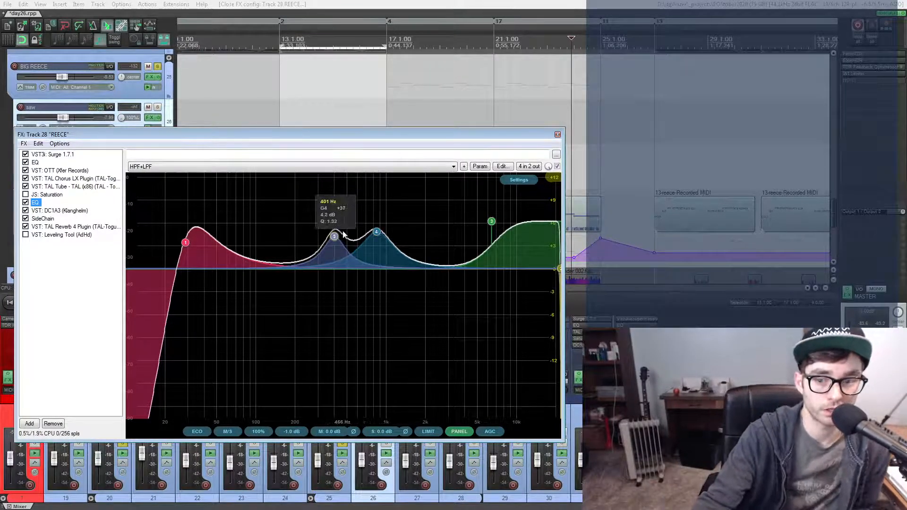
- Review the DC1A3 compressor and the kick SideChain compressor in the REECE chain, and check the track's routing for its receives
left_click(45, 211)
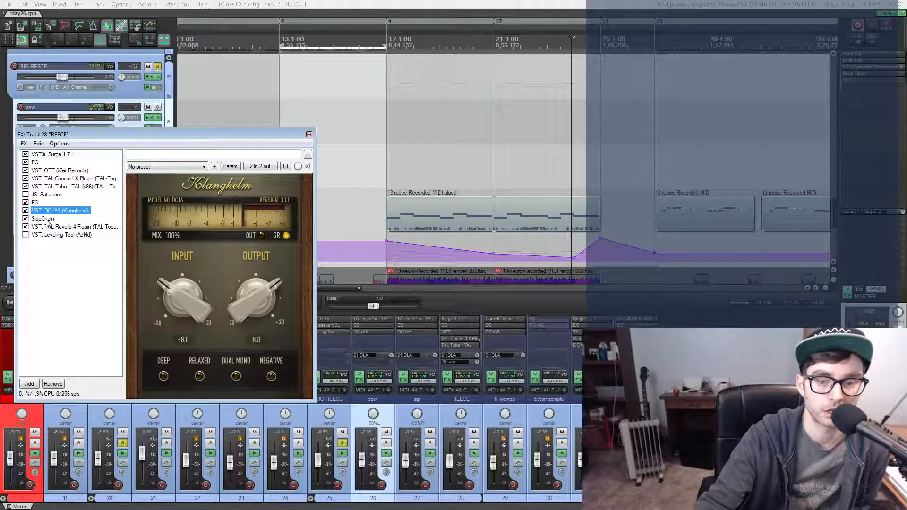
left_click(43, 219)
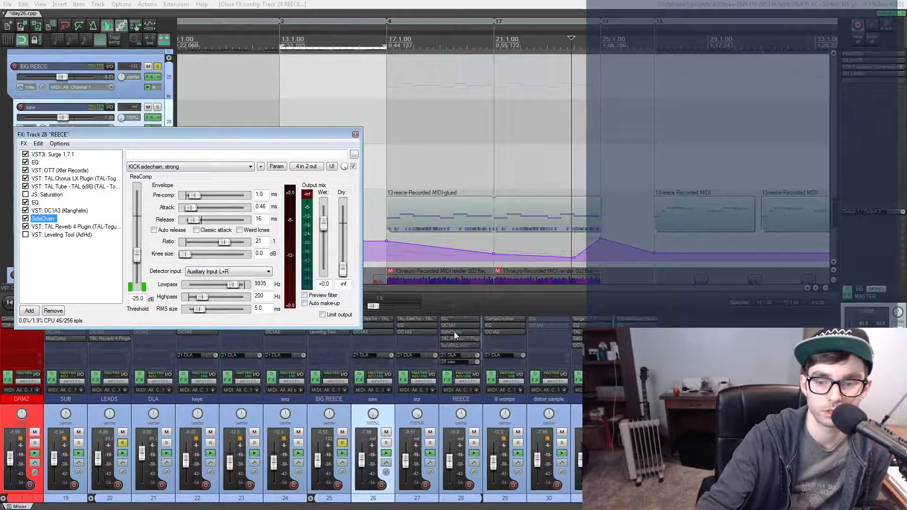
scroll(455, 335, "down", 2)
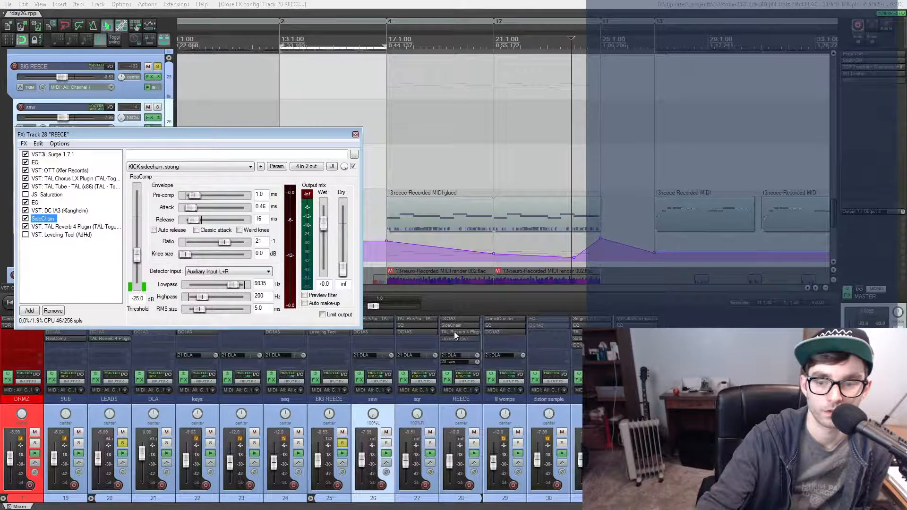
left_click(471, 375)
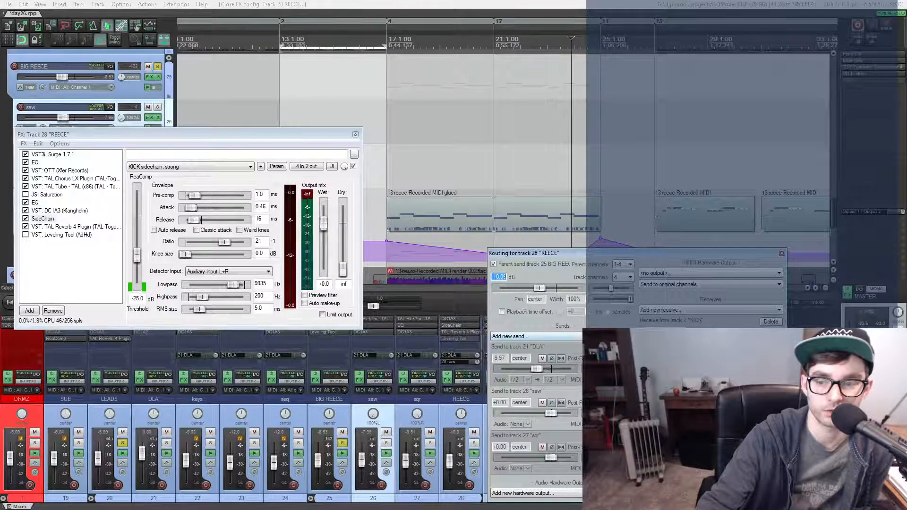
left_click(303, 229)
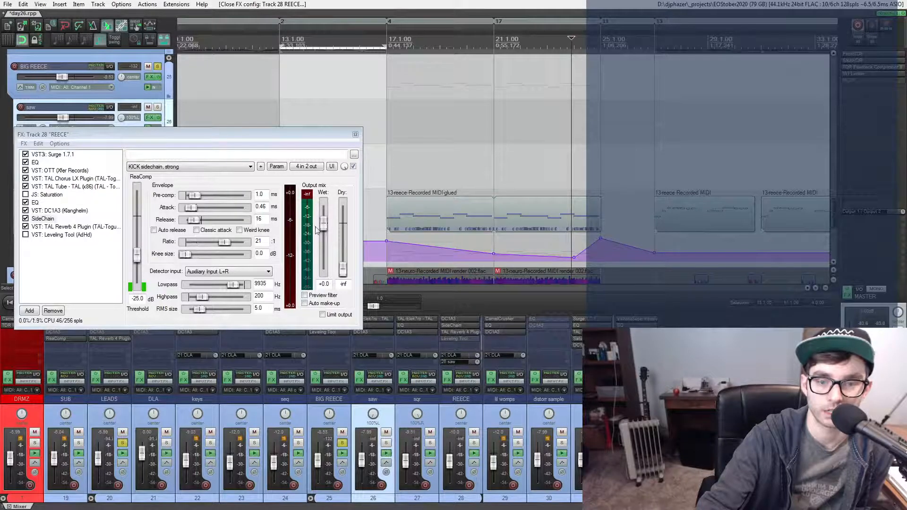
- Solo the REECE track and play it from bar 27 to examine the sidechain compressor's gain reduction
left_click(473, 443)
key("space")
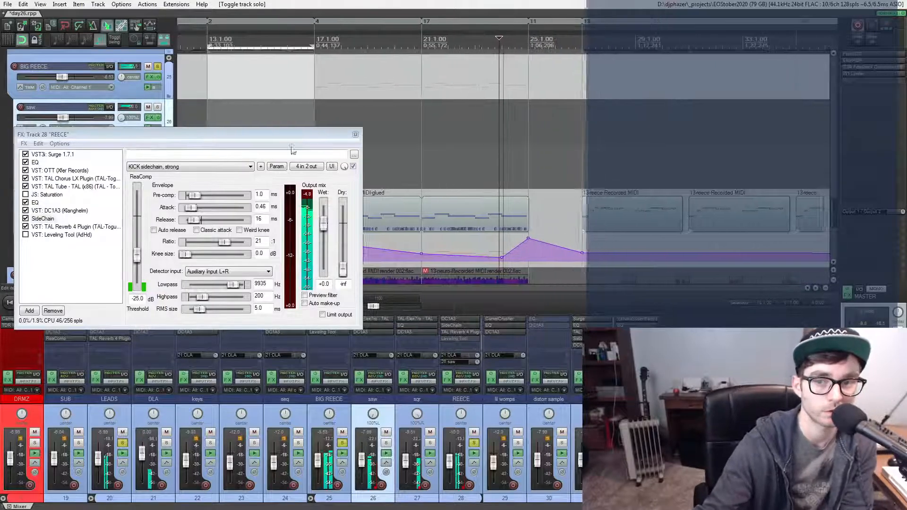
key("space")
left_click(581, 41)
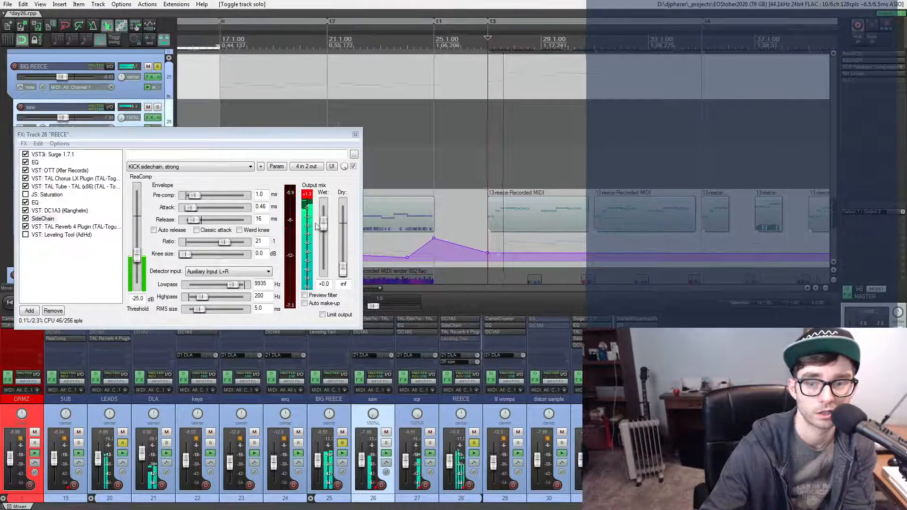
left_click(306, 197)
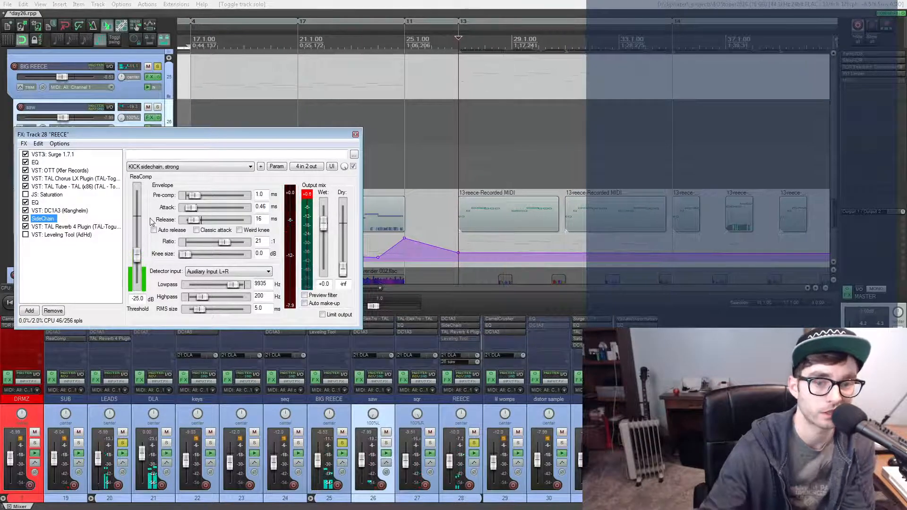
- Compare REECE with TAL Reverb 4 bypassed and enabled, inspect the Leveling Tool, and close the FX chain
left_click(49, 227)
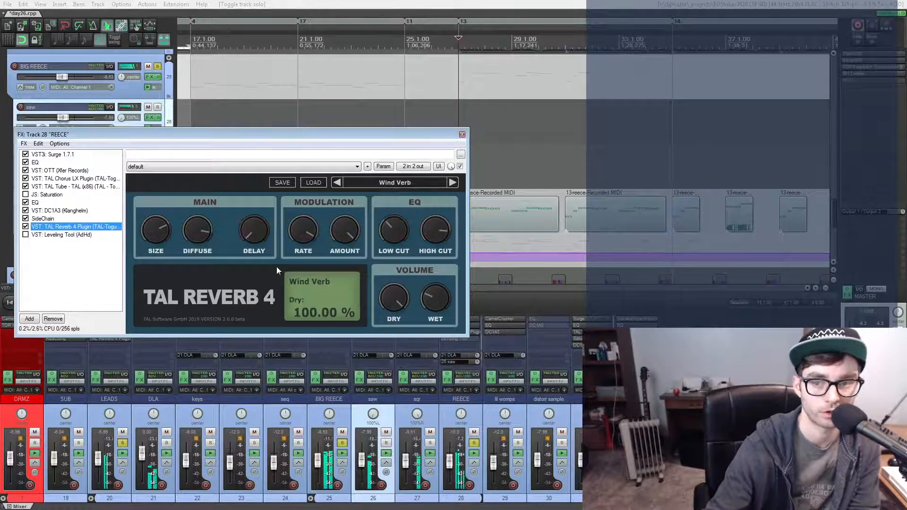
left_click(26, 227)
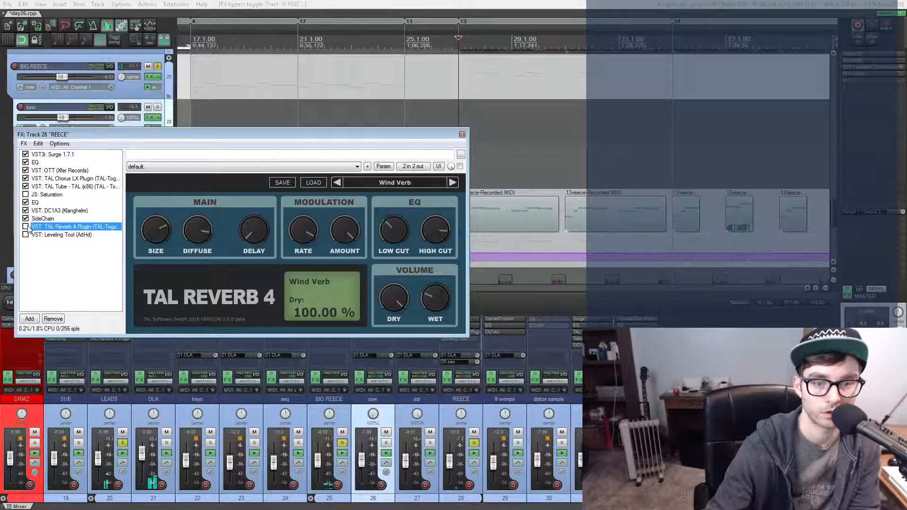
left_click(25, 227)
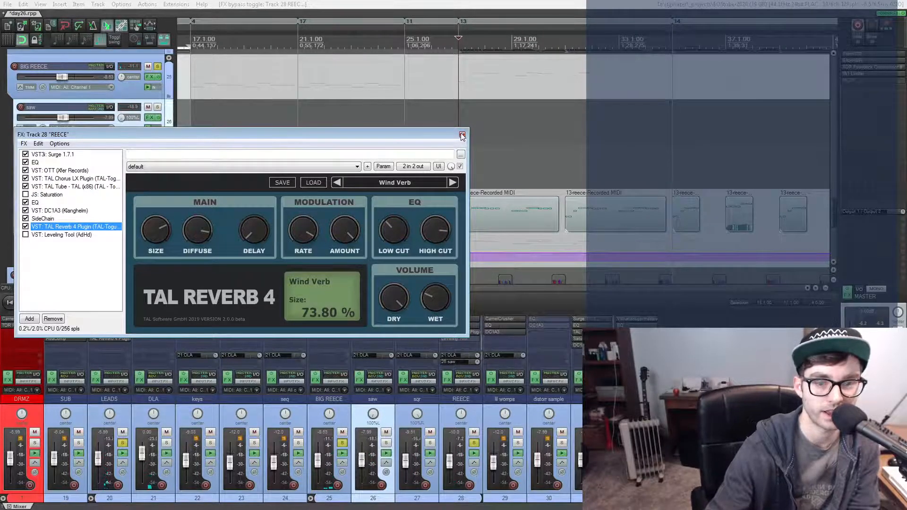
left_click(53, 235)
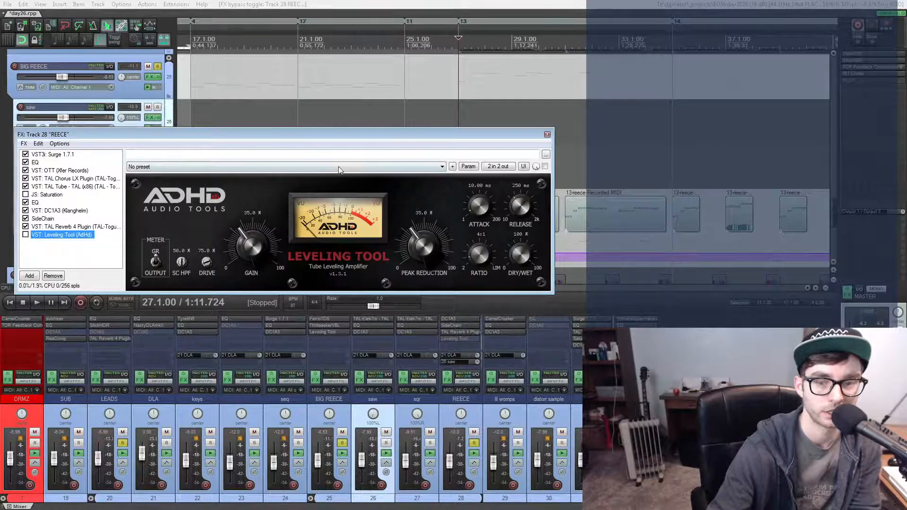
left_click(547, 135)
- Unsolo the REECE track so the saw and sqr layers are heard with it, and select the REECE track
left_click(30, 199)
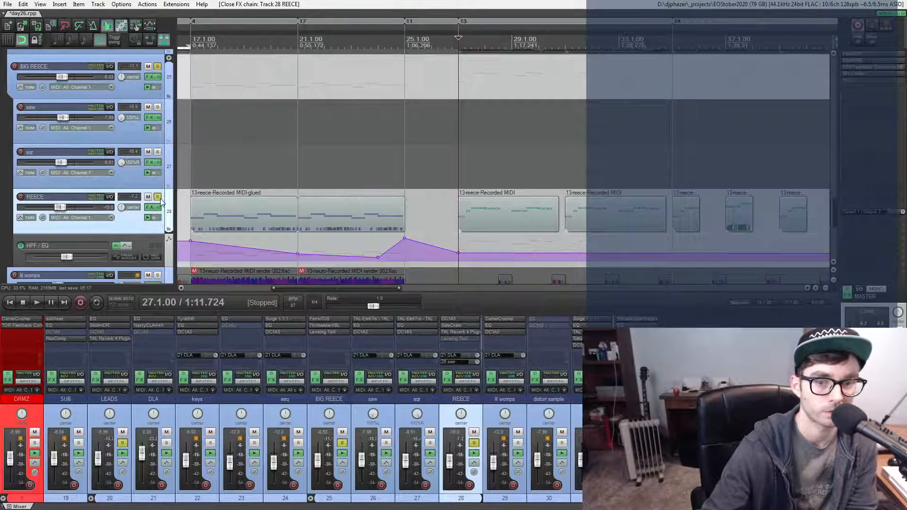
left_click(170, 167)
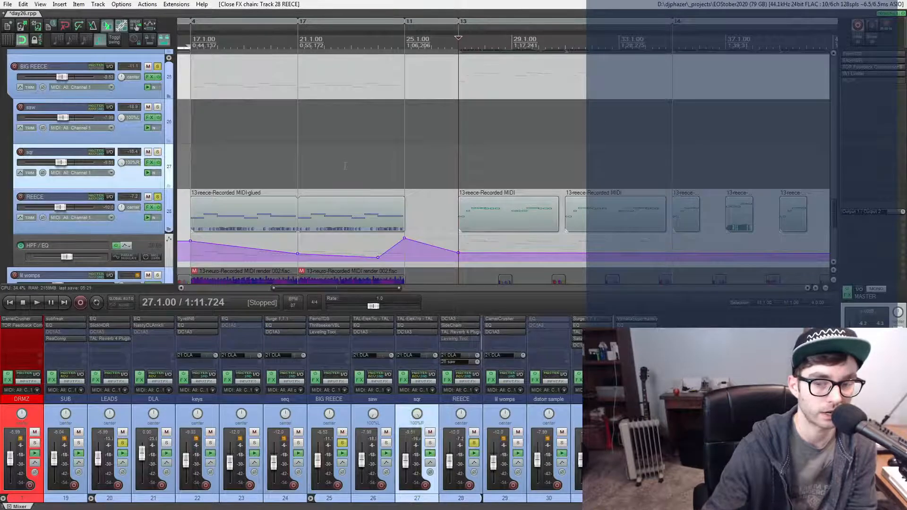
scroll(345, 166, "down", 2)
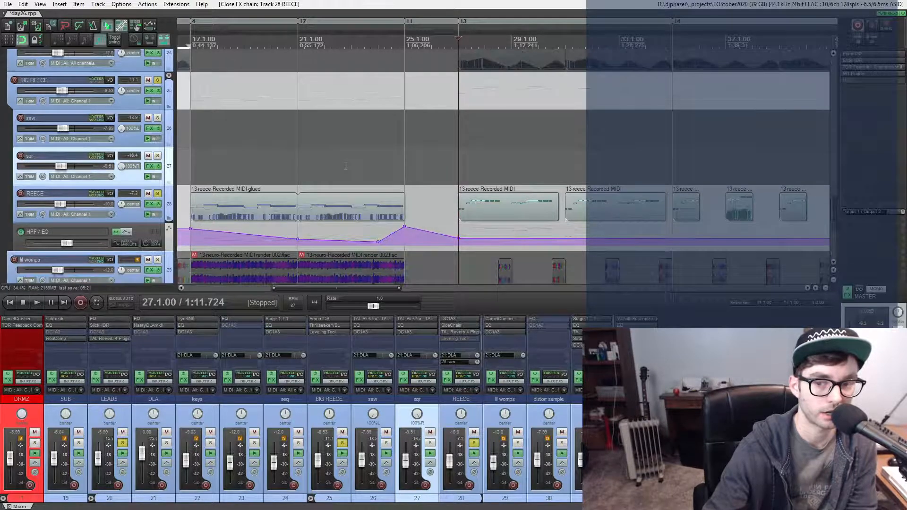
left_click(157, 193)
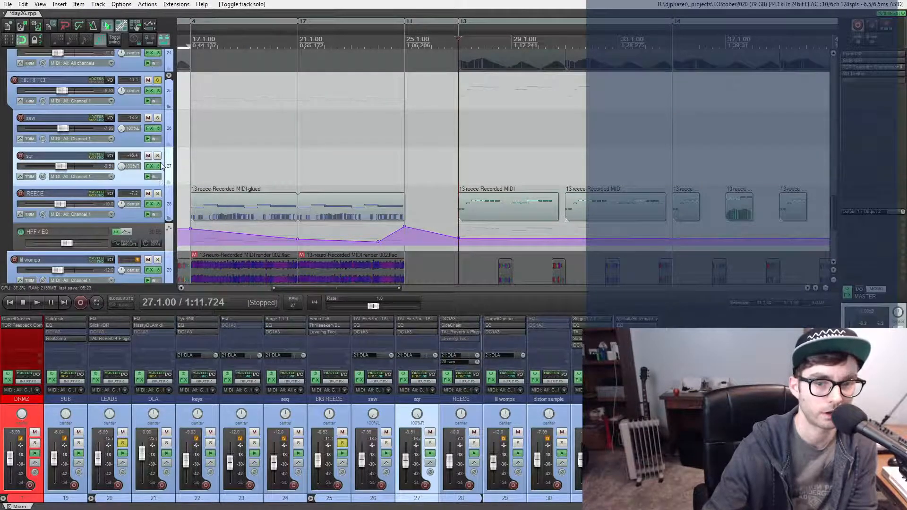
left_click(119, 189)
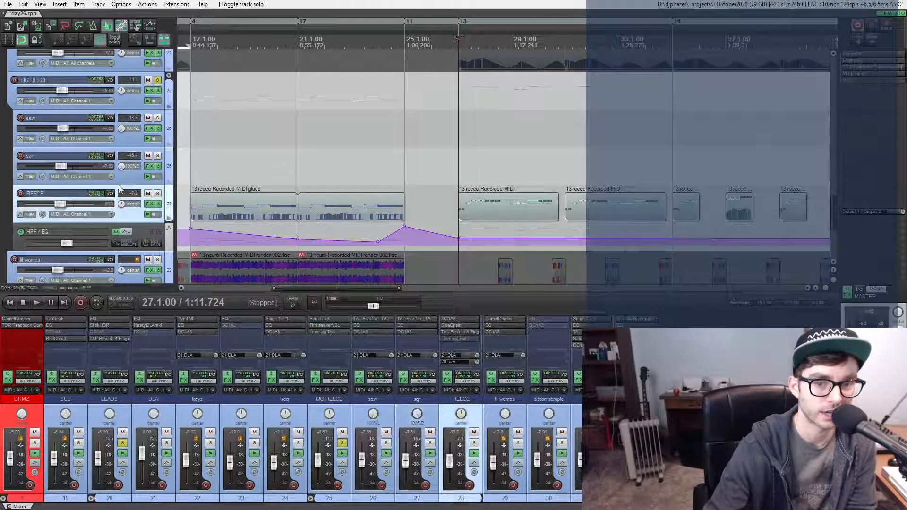
- Examine REECE's routing for the MIDI sends to the saw and sqr tracks, and select the REECE MIDI item at bar 27
left_click(109, 194)
left_click_drag(225, 183, 100, 137)
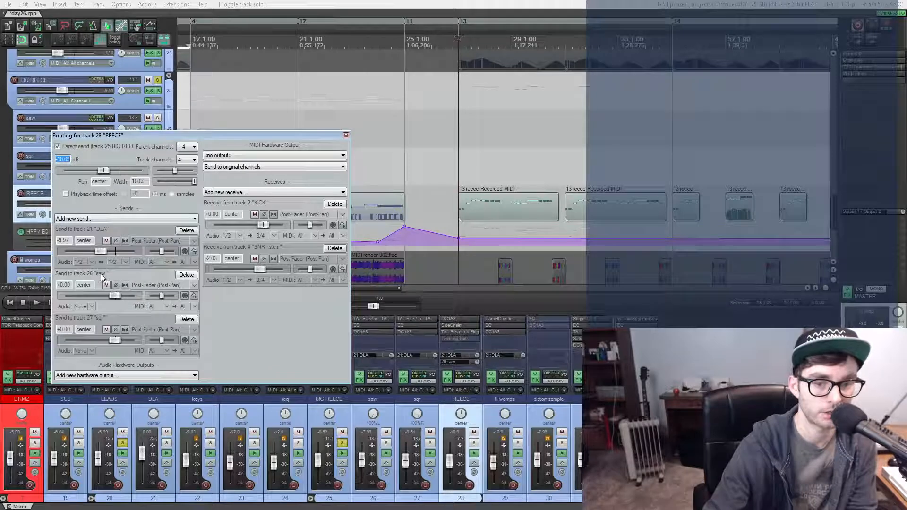
left_click(33, 121)
left_click(33, 157)
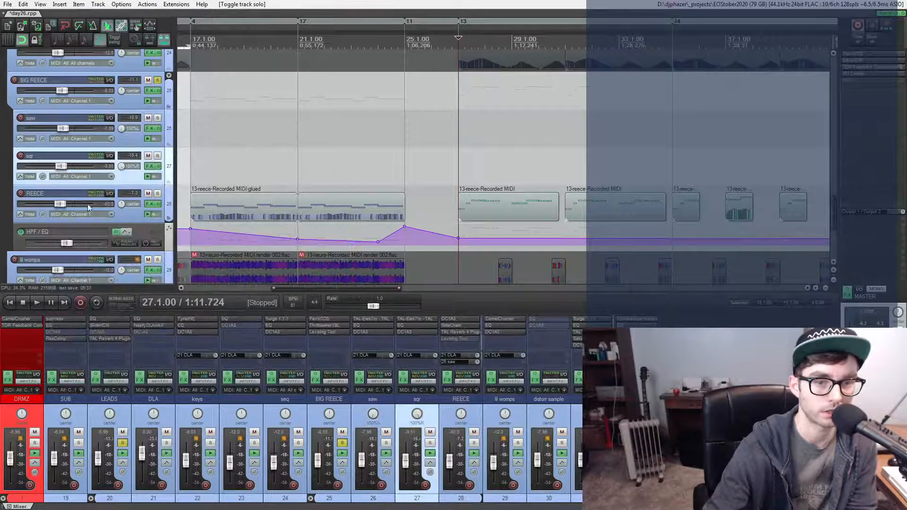
left_click(109, 194)
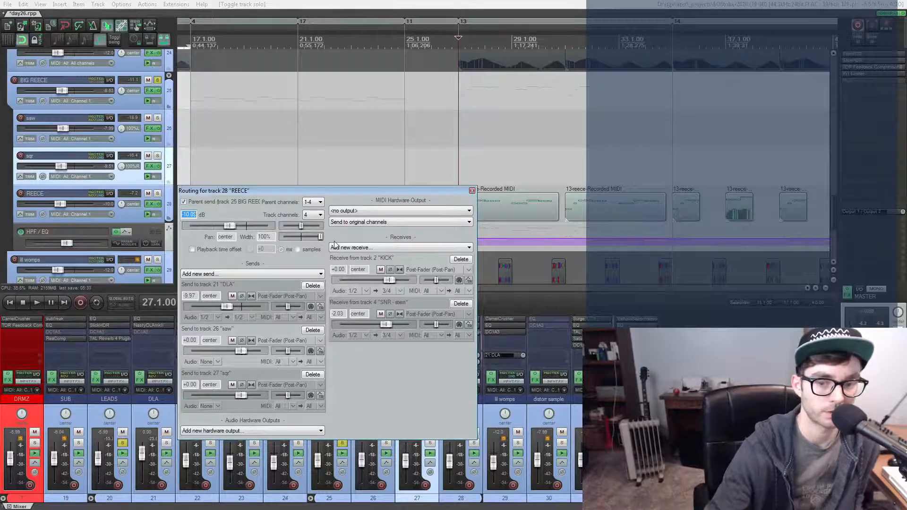
left_click(472, 192)
left_click(472, 205)
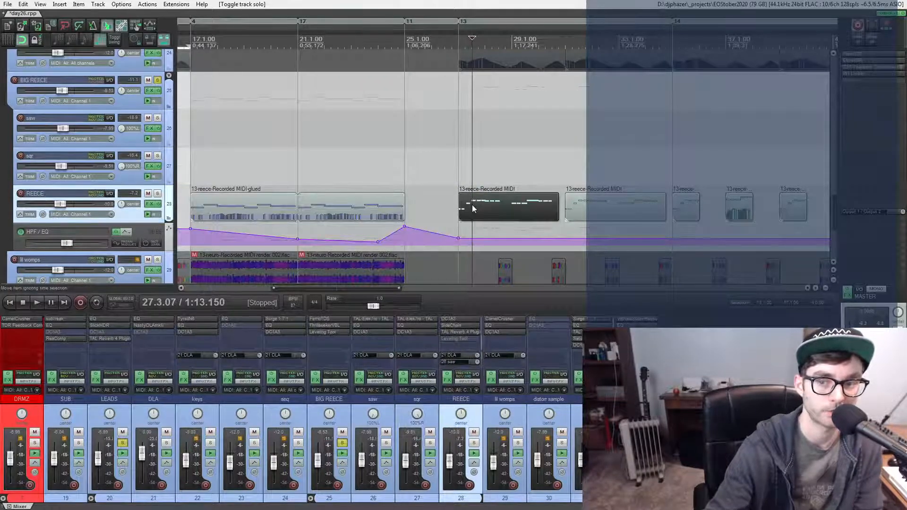
- Open TAL-Elek7ro on the saw and sqr tracks and compare the two synths' settings and preset names
left_click(165, 130)
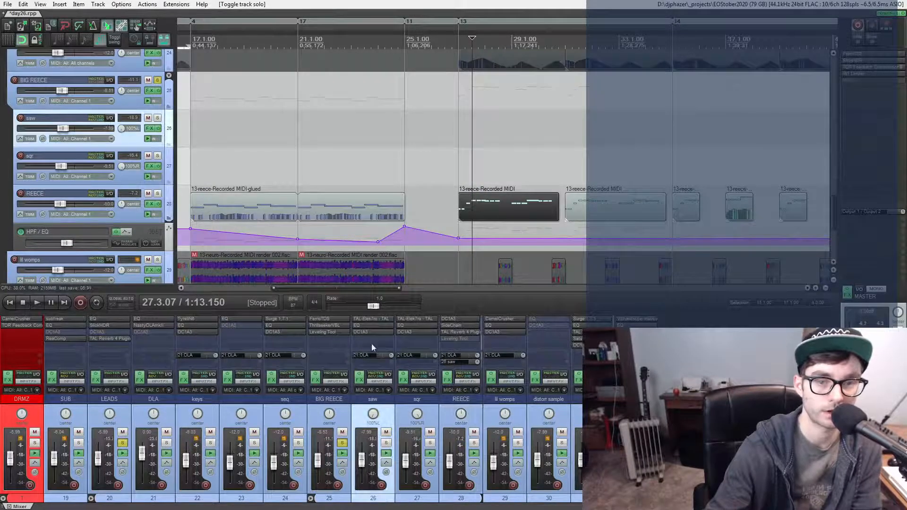
left_click(366, 322)
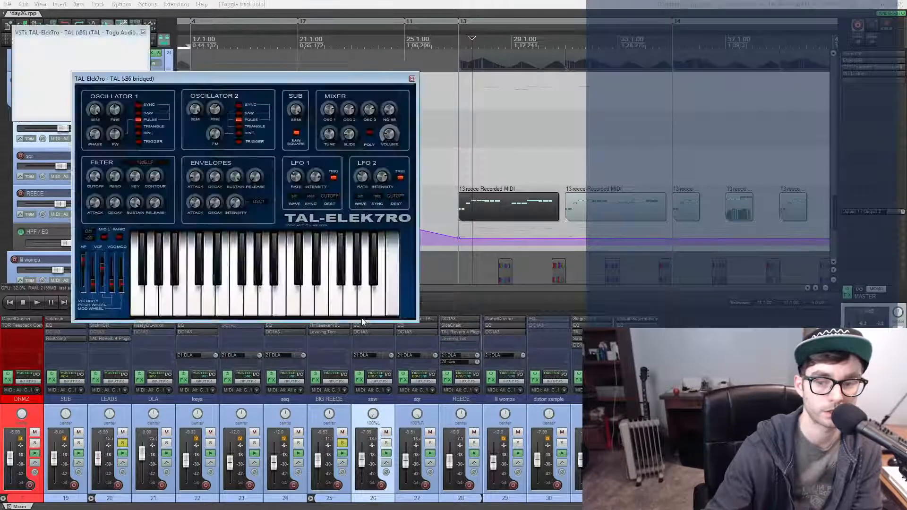
left_click(425, 320)
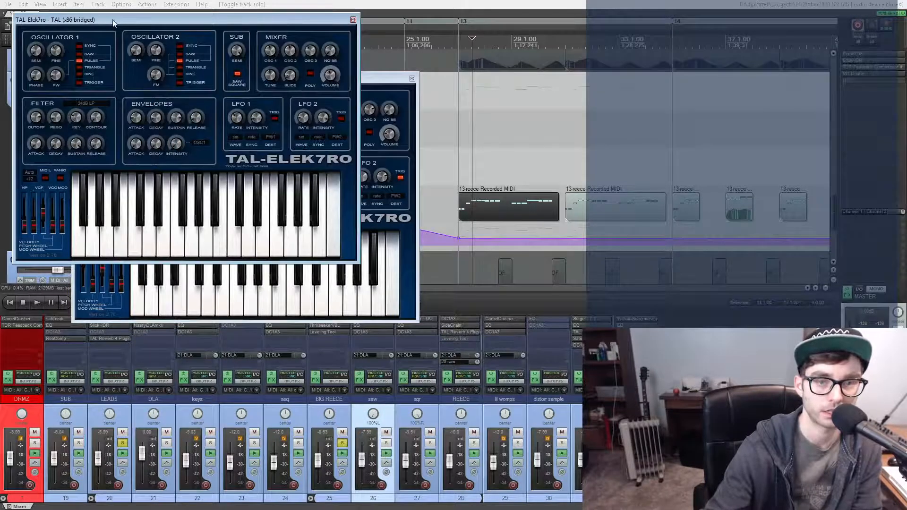
left_click_drag(110, 18, 113, 152)
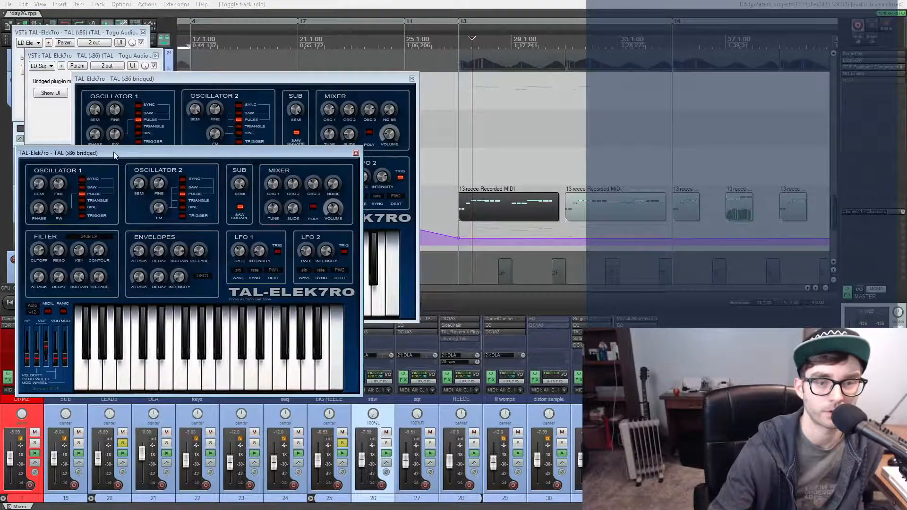
left_click(60, 57)
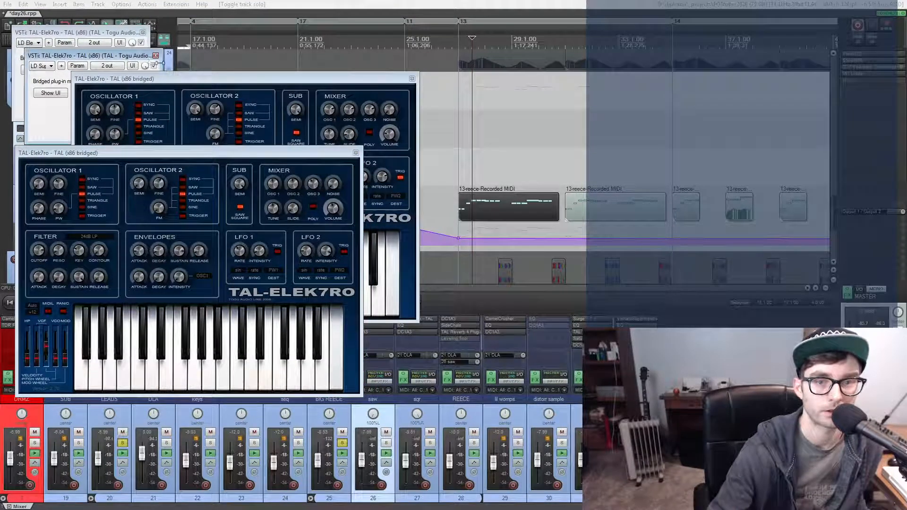
left_click_drag(158, 61, 196, 42)
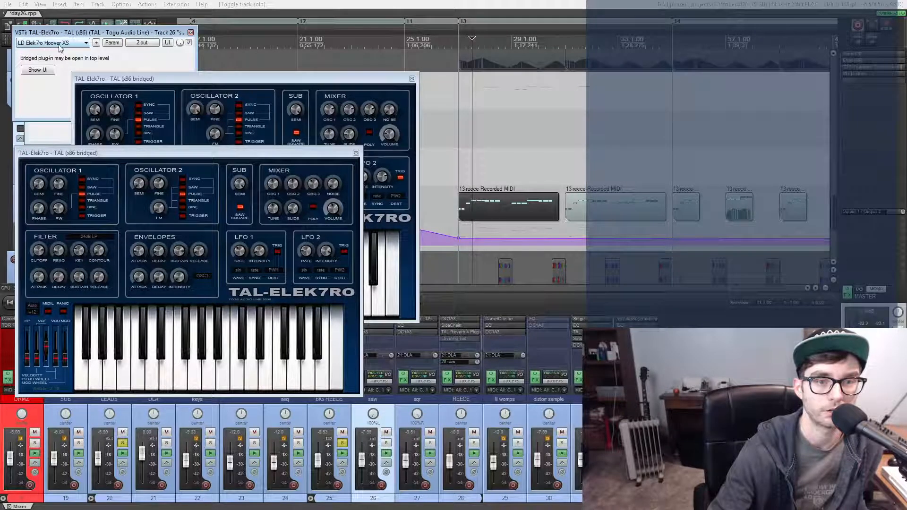
left_click(51, 131)
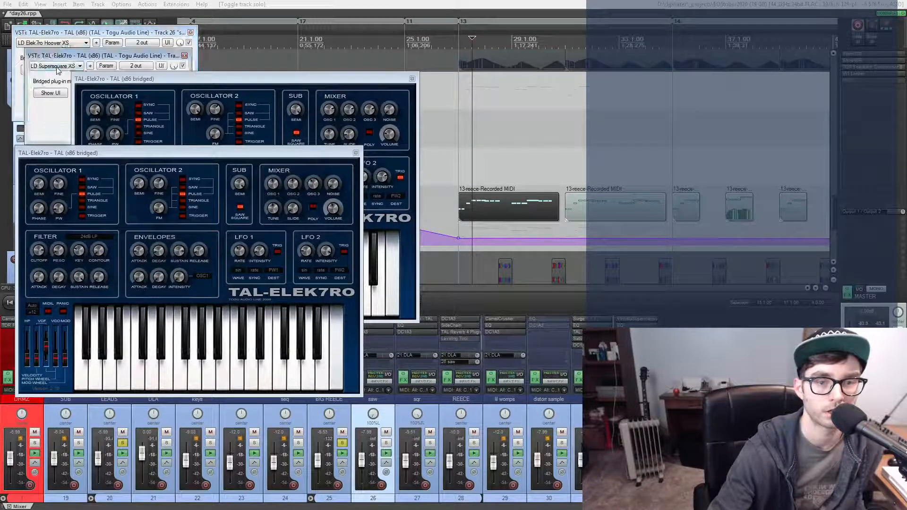
- Close the TAL-Elek7ro FX and synth windows of the saw and sqr tracks
left_click(190, 32)
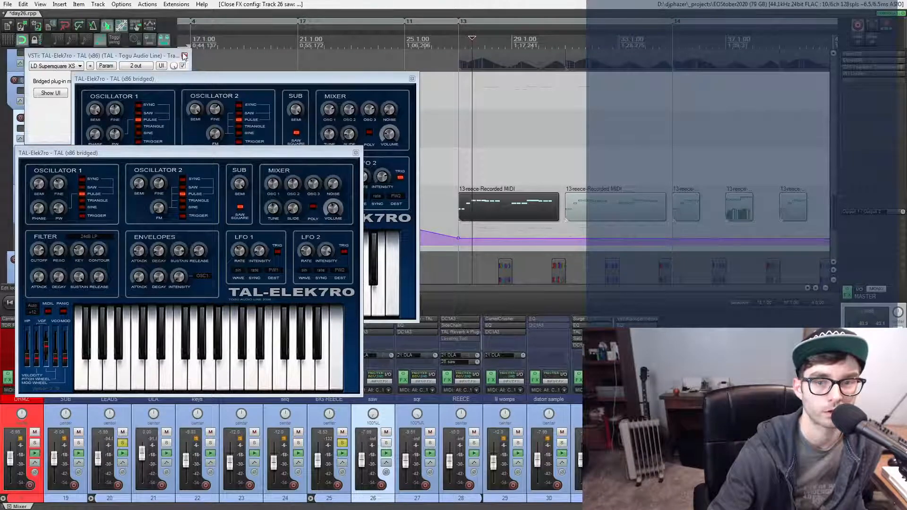
left_click(184, 56)
left_click(411, 79)
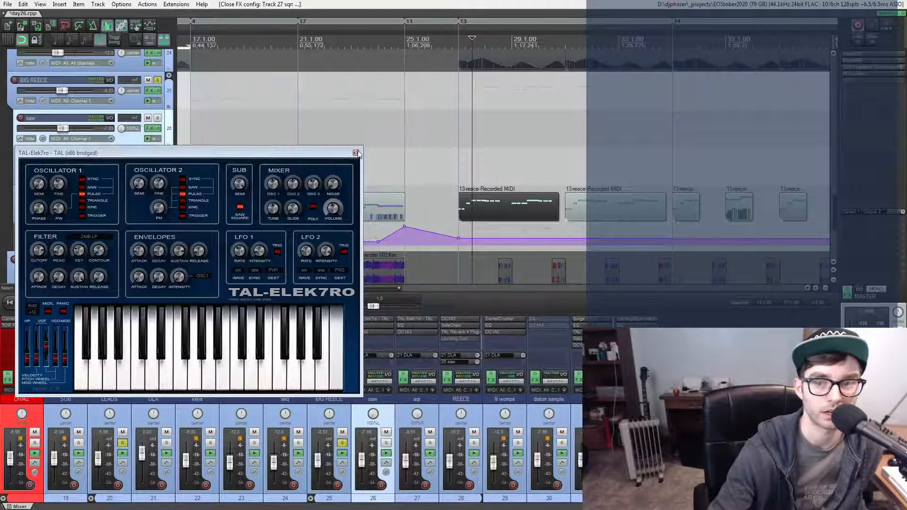
left_click(356, 153)
- Solo the saw track instead of the BIG REECE folder, play from bar 27, and add the sqr track to the solo
left_click(157, 118)
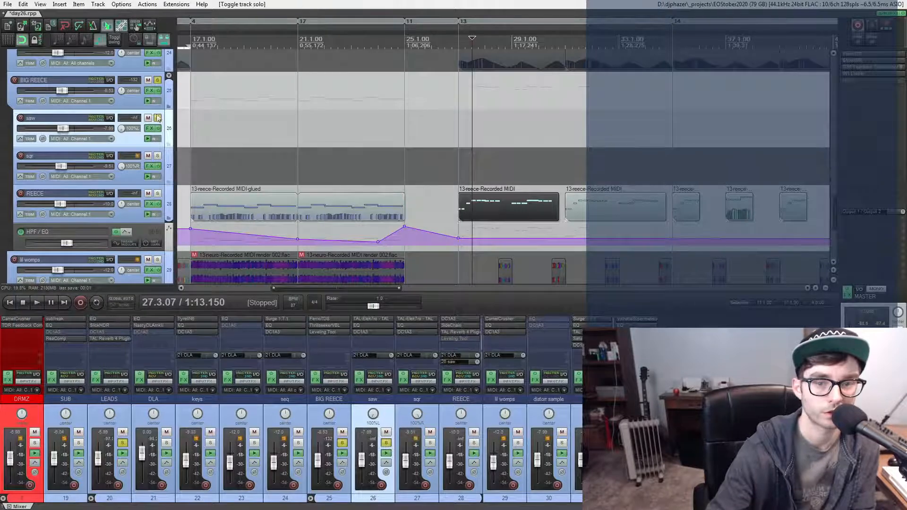
left_click(158, 81)
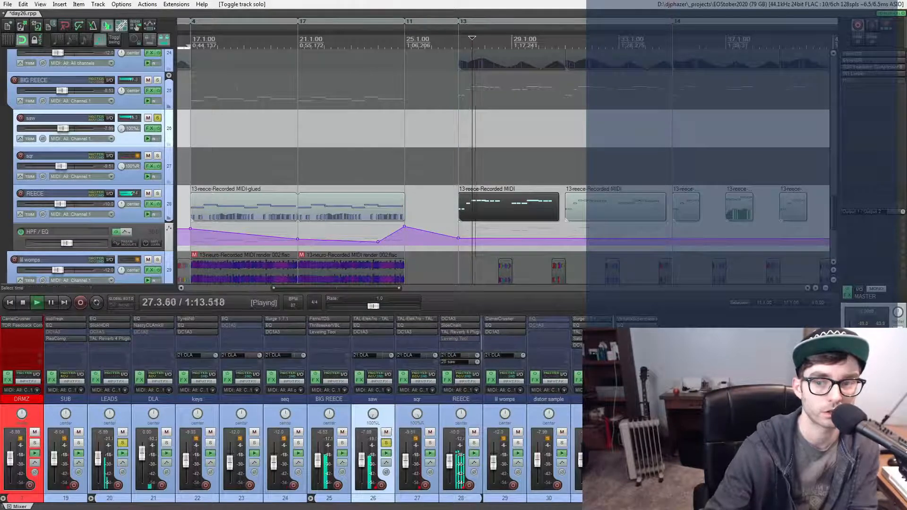
left_click(459, 41)
key("space")
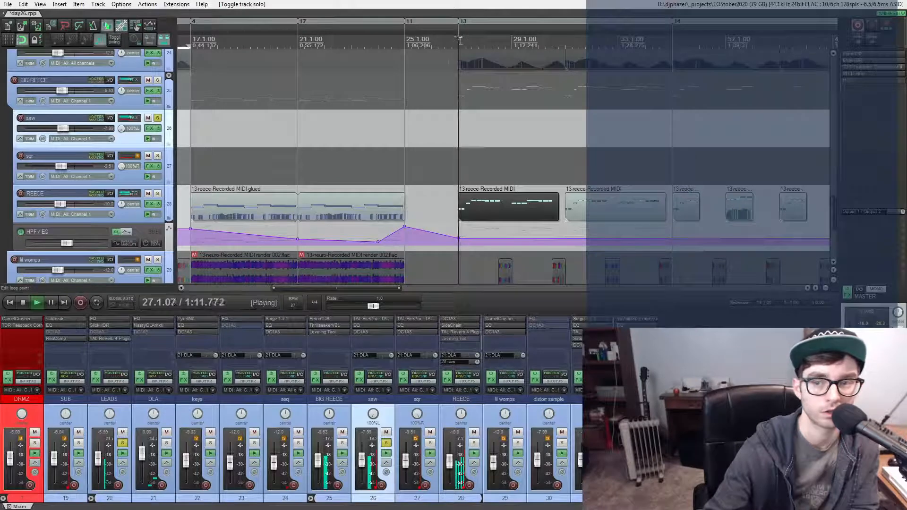
left_click(157, 155)
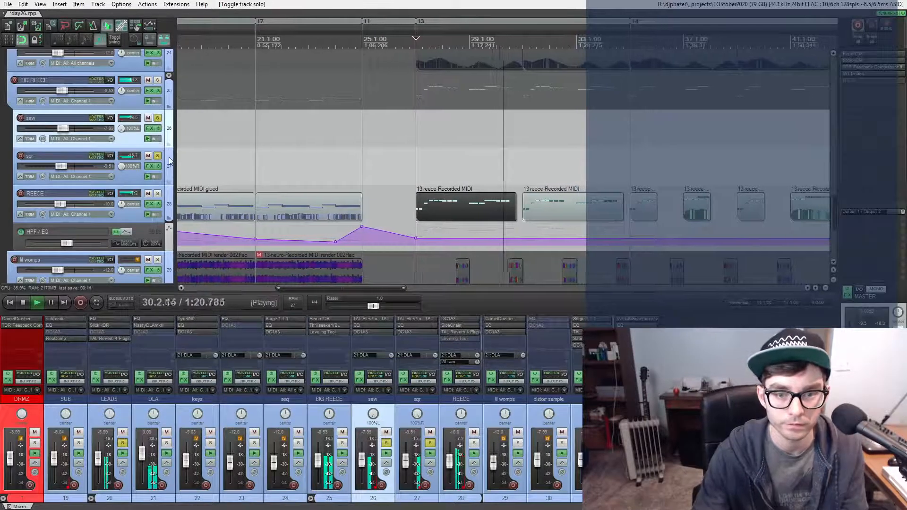
key("space")
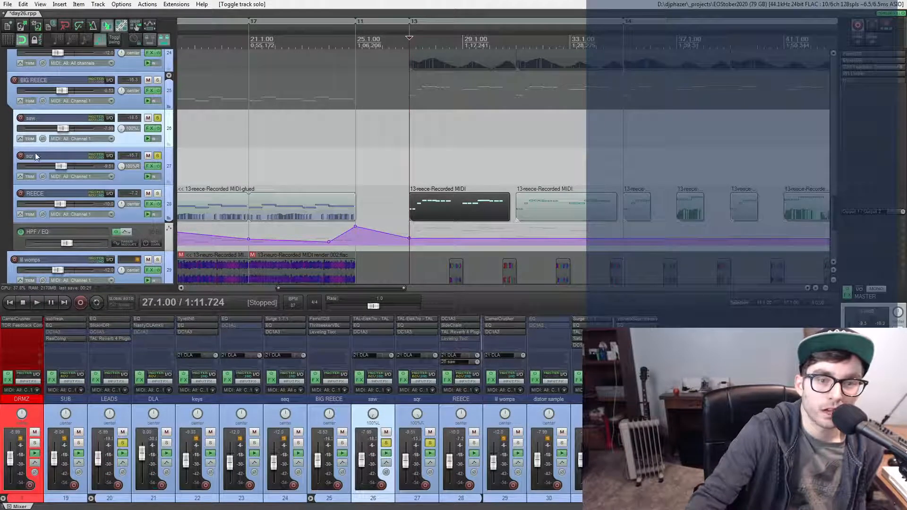
- Solo REECE along with saw and sqr and play the three layers together from bar 27
left_click(158, 194)
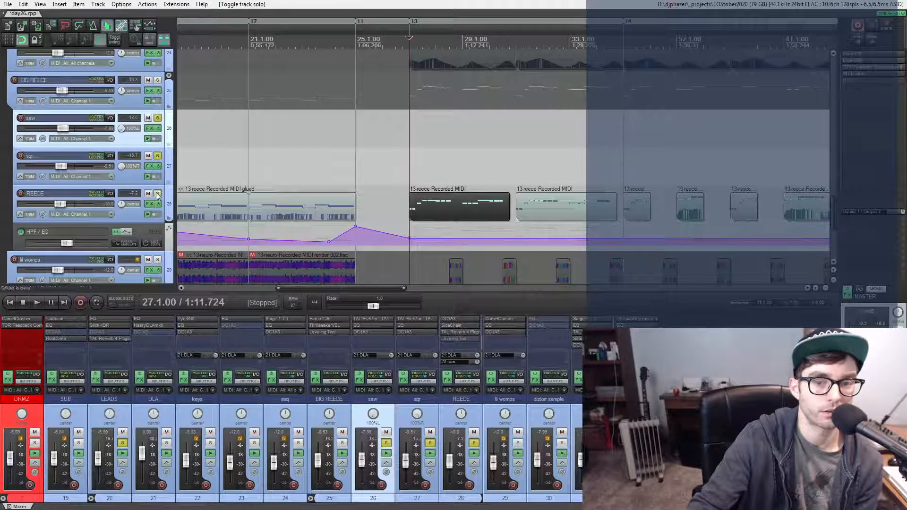
key("space")
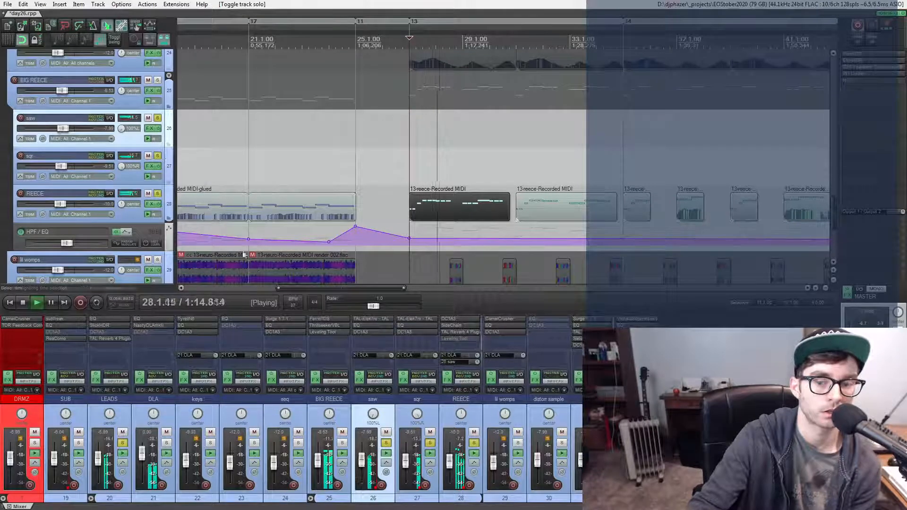
key("space")
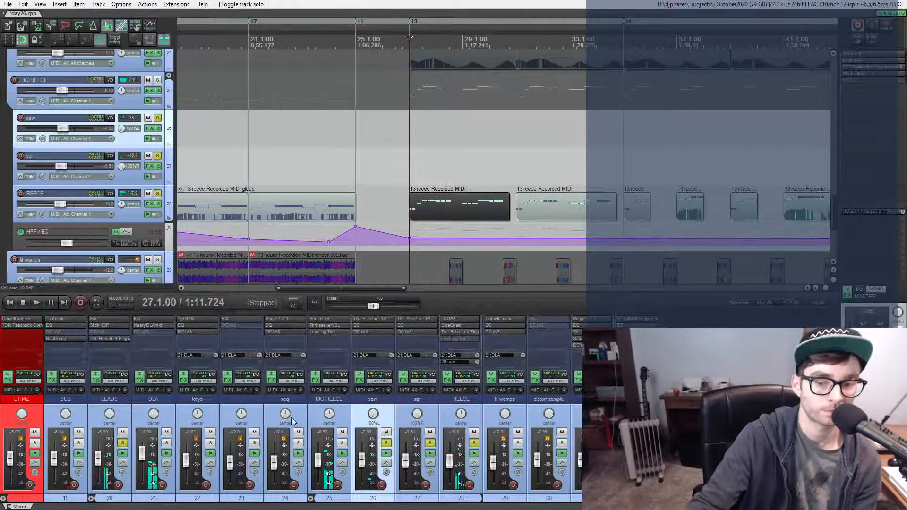
- Select the saw, sqr and REECE tracks to show the folder's layers, and select the parent BIG REECE track
left_click(316, 325)
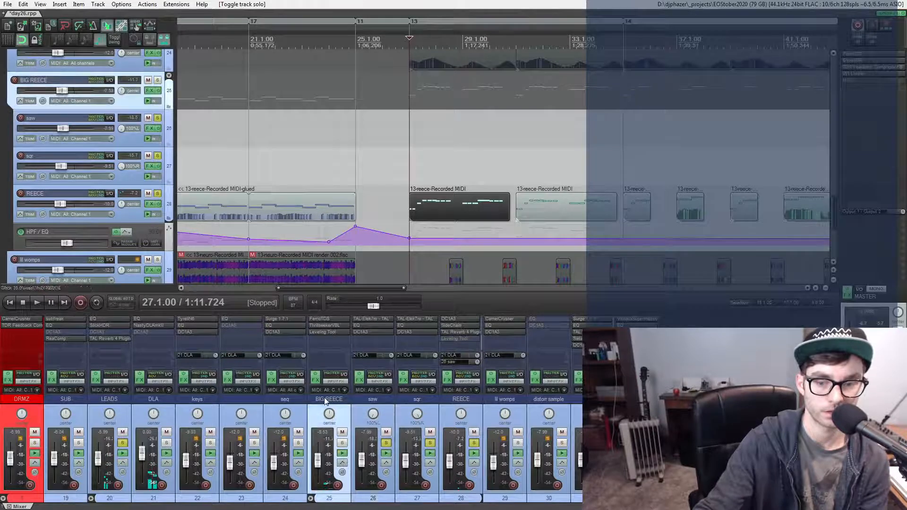
left_click(32, 120)
left_click(36, 194, "shift")
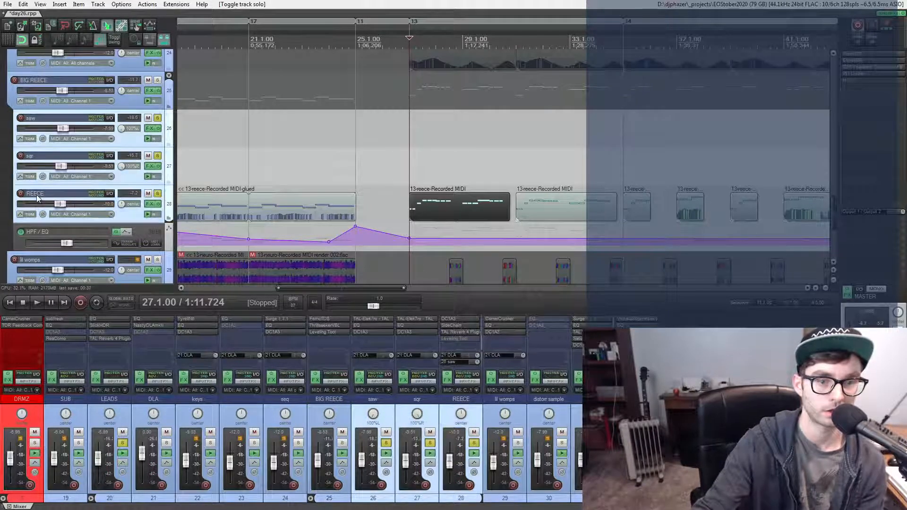
left_click(43, 118)
left_click(41, 85, "shift")
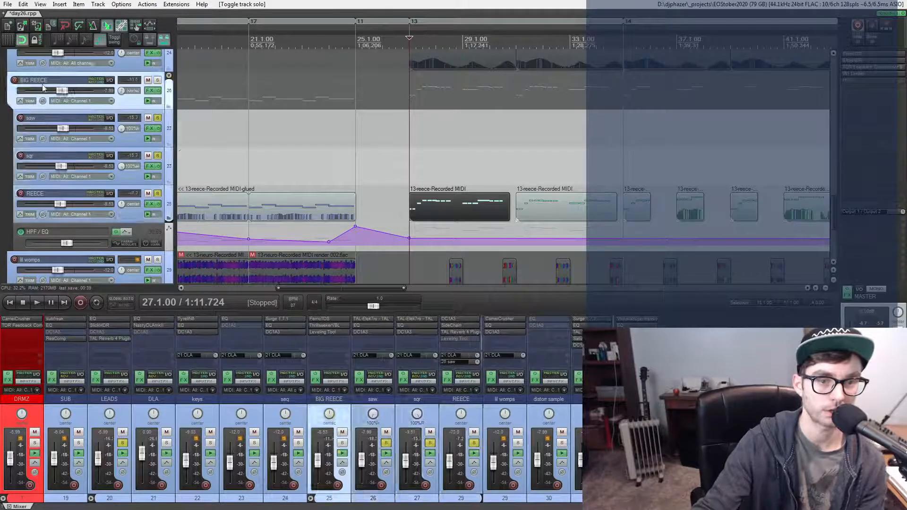
scroll(42, 84, "down", 1)
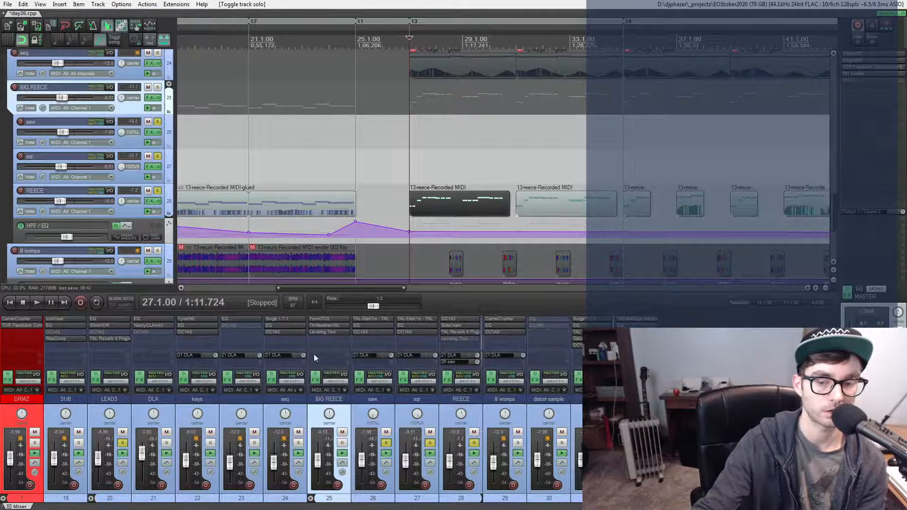
- Inspect the FerricTDS and ThrillseekerVBL settings on the BIG REECE folder and close both plug-ins
left_click(317, 318)
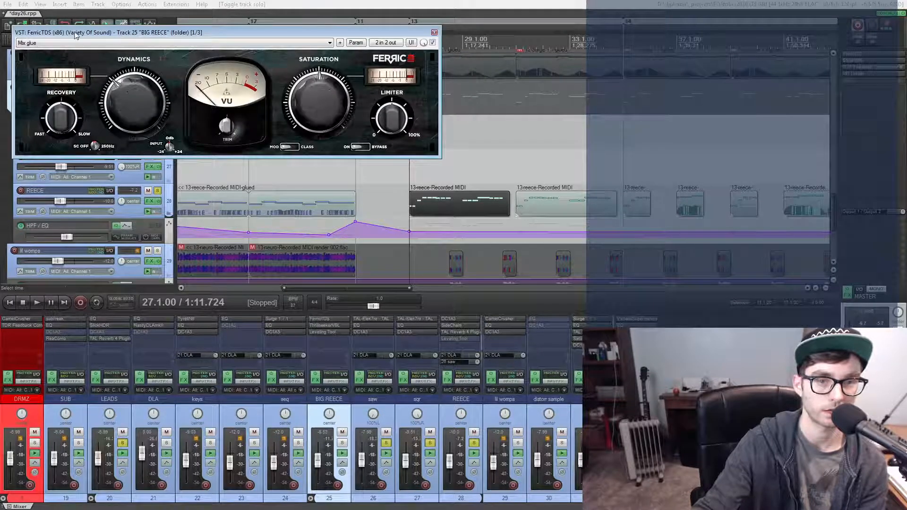
left_click(315, 320)
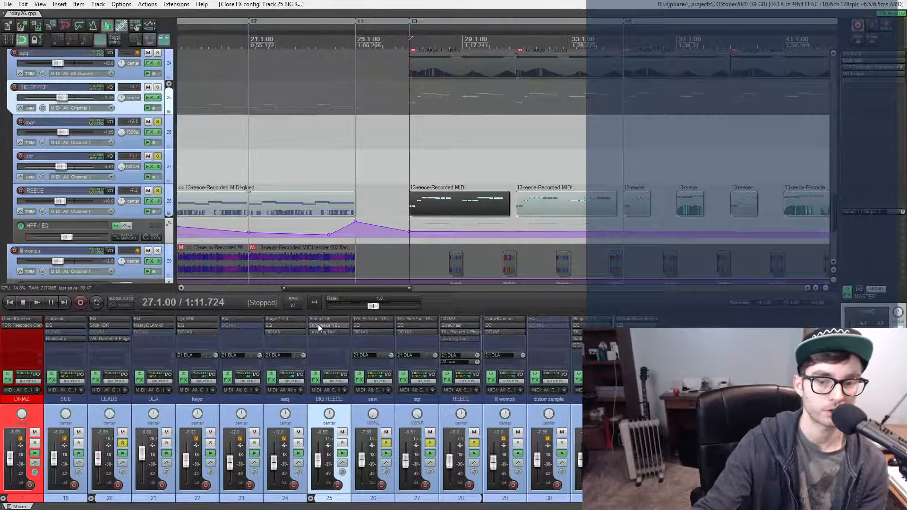
left_click(318, 325)
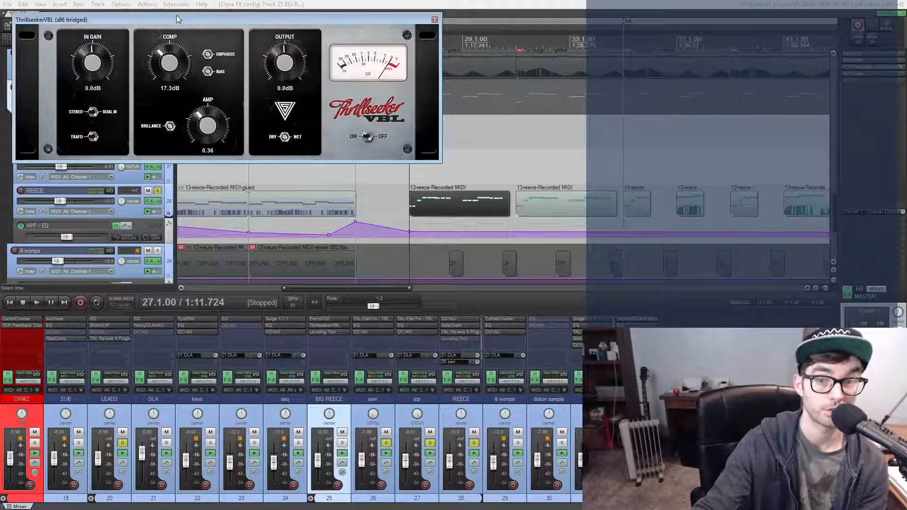
left_click_drag(177, 19, 176, 103)
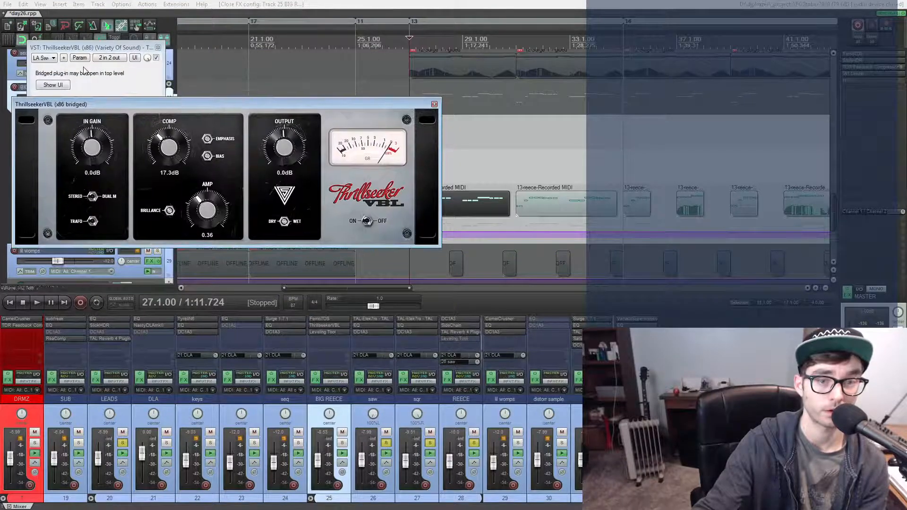
left_click_drag(162, 72, 209, 72)
left_click(202, 48)
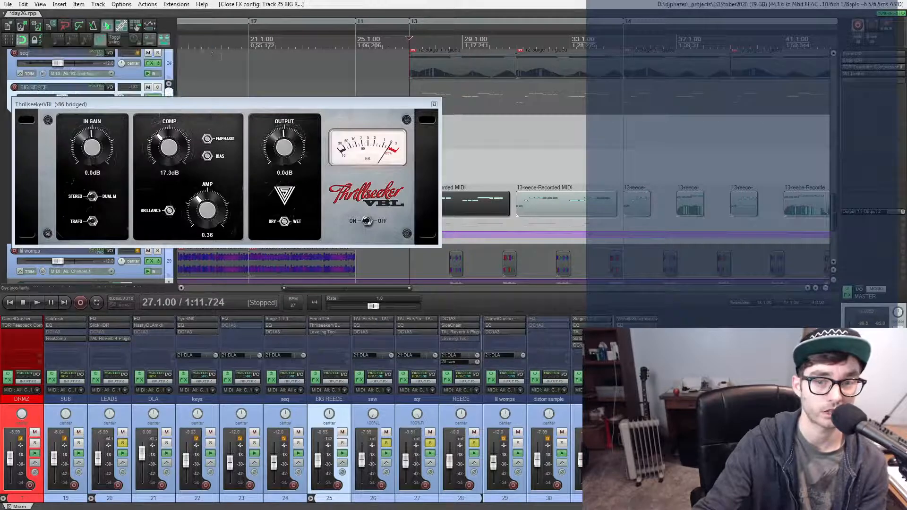
left_click(435, 105)
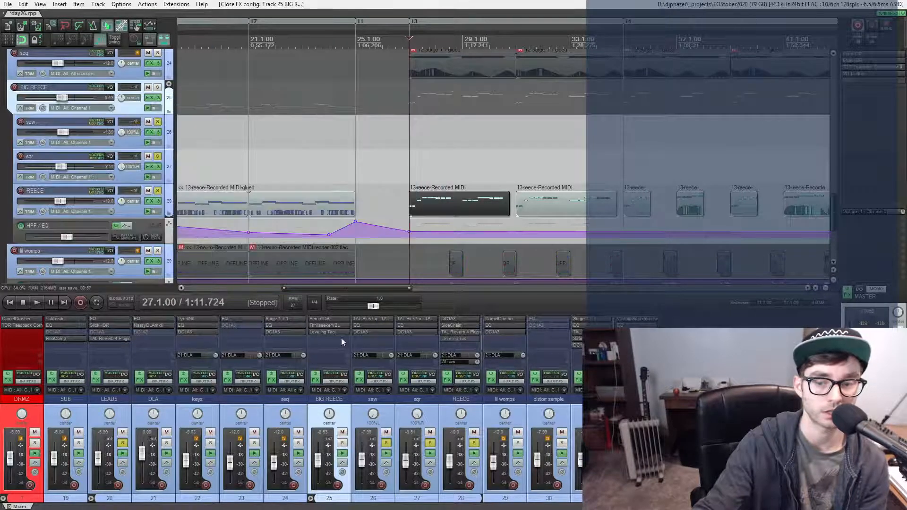
- Open BIG REECE's Leveling Tool, examine its compression settings, and close it
left_click(324, 333)
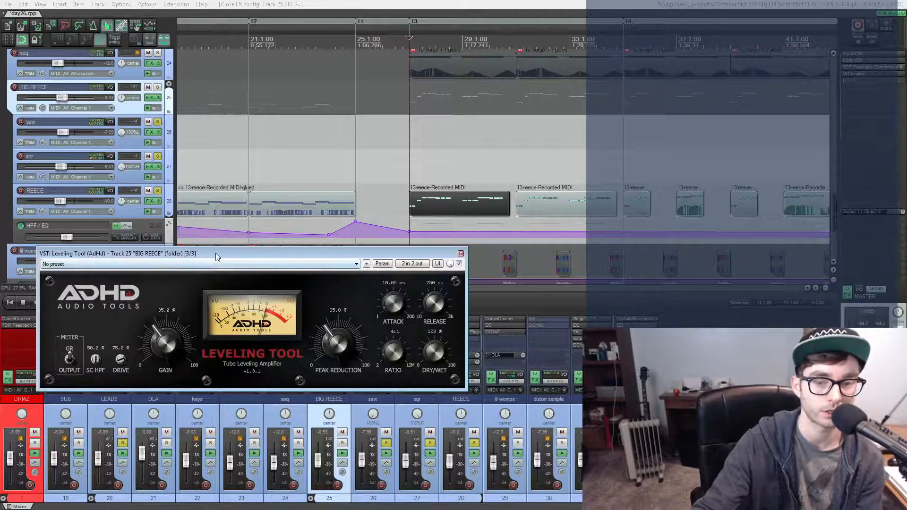
left_click_drag(188, 248, 193, 140)
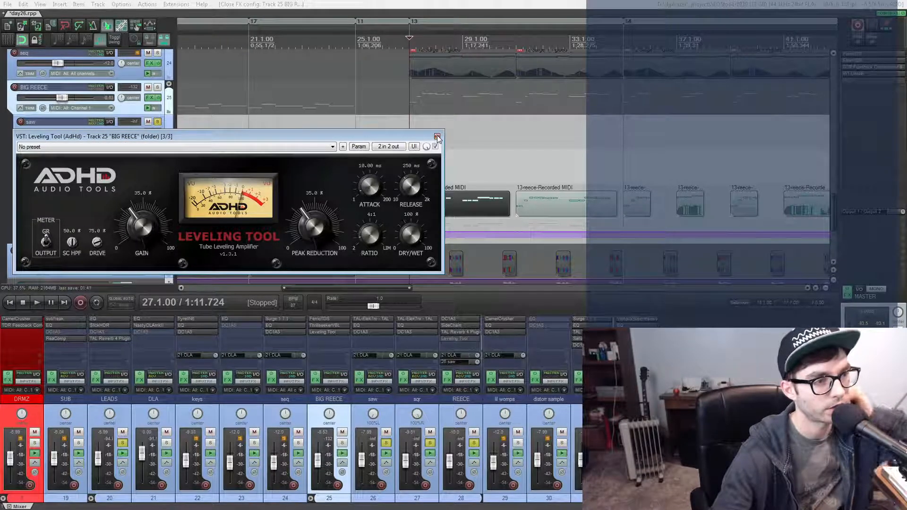
left_click(437, 138)
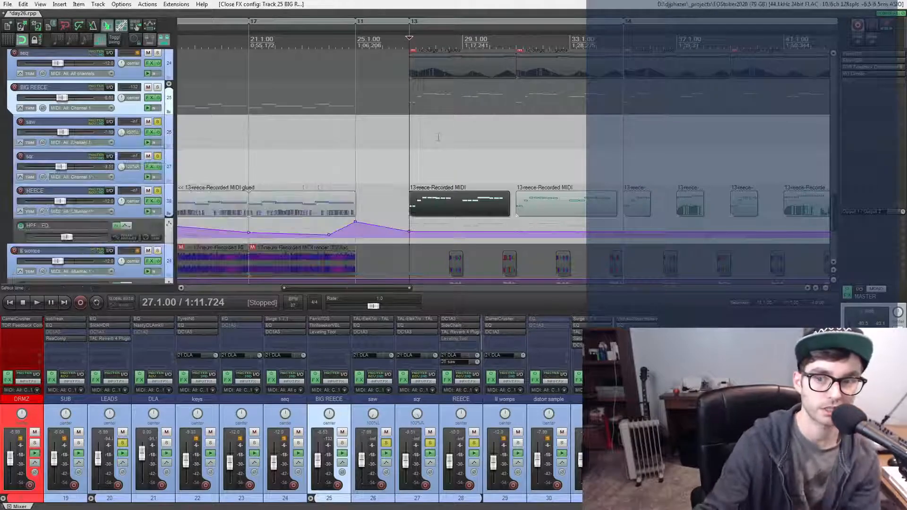
- Toggle the Leveling Tool's bypass on BIG REECE, listen from bars 27 and 17, and recheck the plug-in's settings
left_click(332, 331, "shift")
key("space")
scroll(293, 156, "down", 2)
scroll(293, 156, "down", 1)
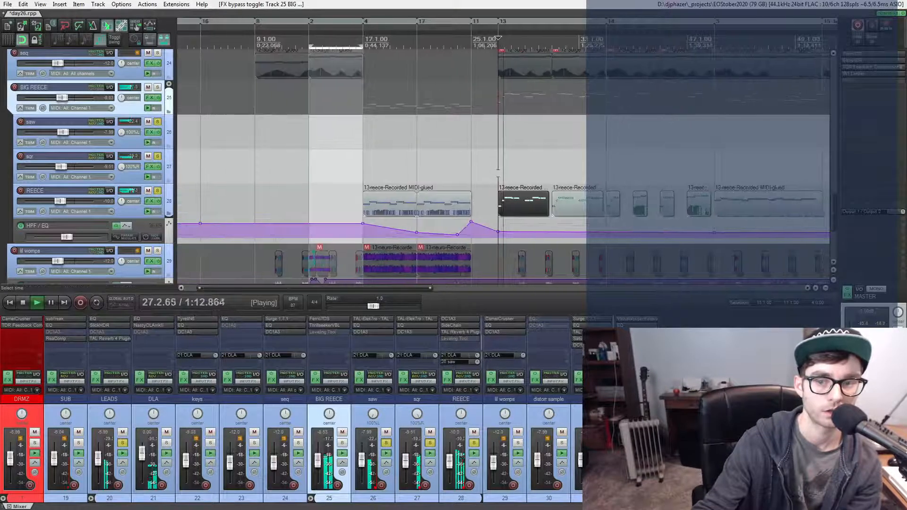
left_click(358, 155)
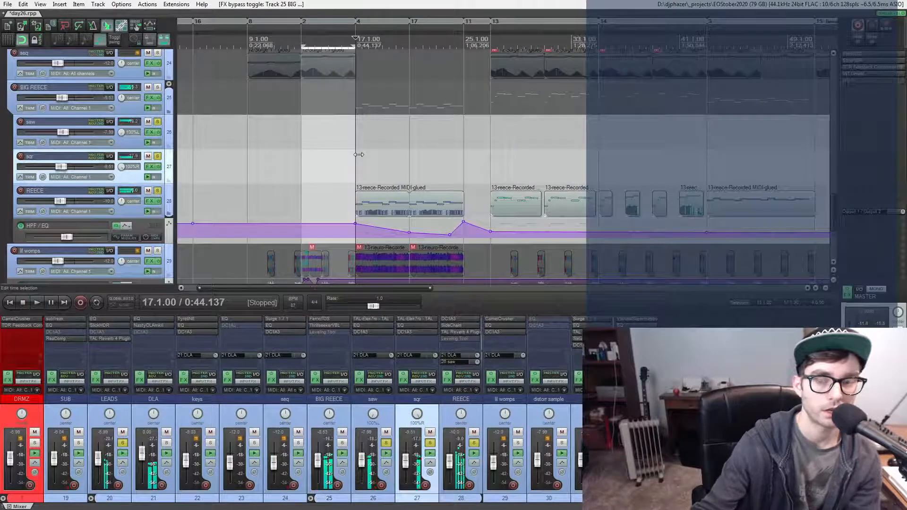
key("space")
left_click(327, 332)
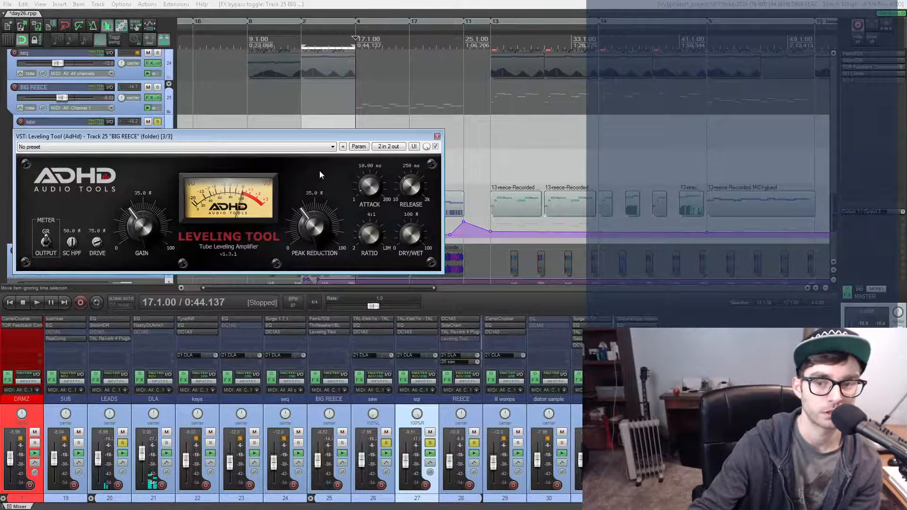
left_click(437, 137)
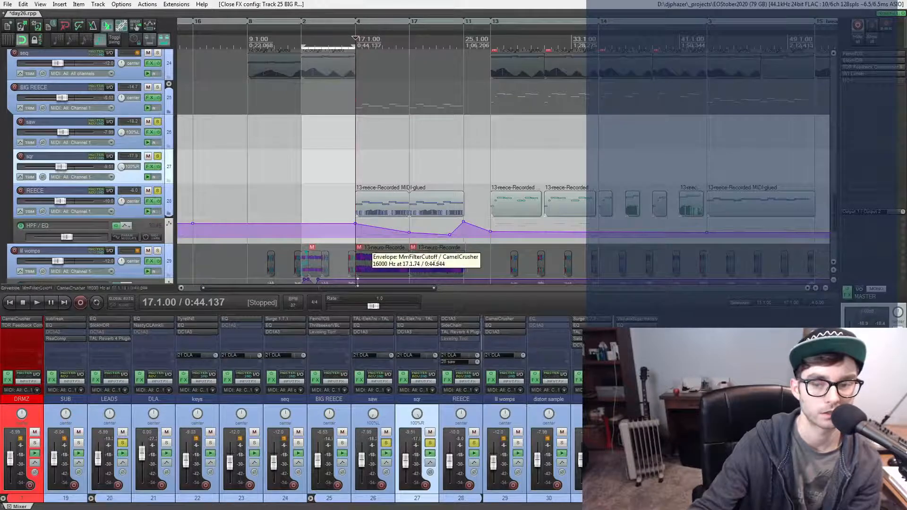
- Clear all track solos, solo the BIG REECE folder, and play it from bar 27
scroll(371, 135, "down", 2)
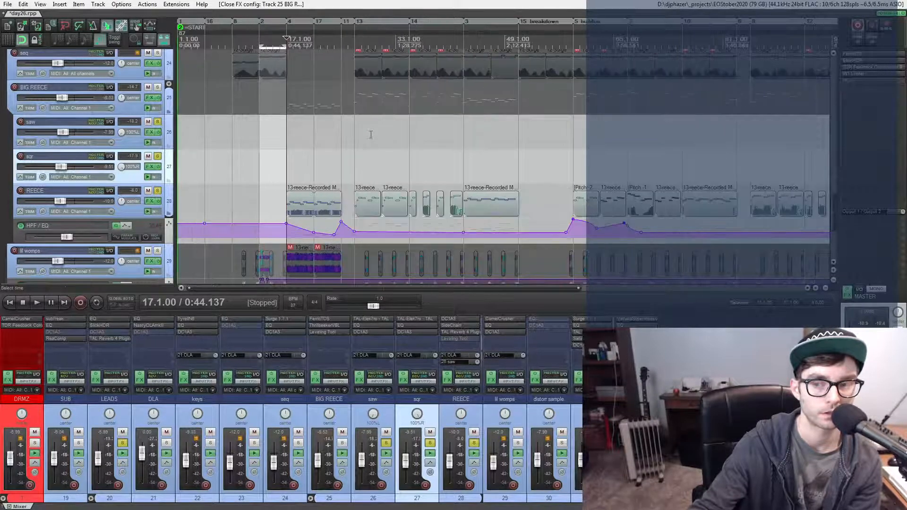
scroll(359, 135, "down", 2)
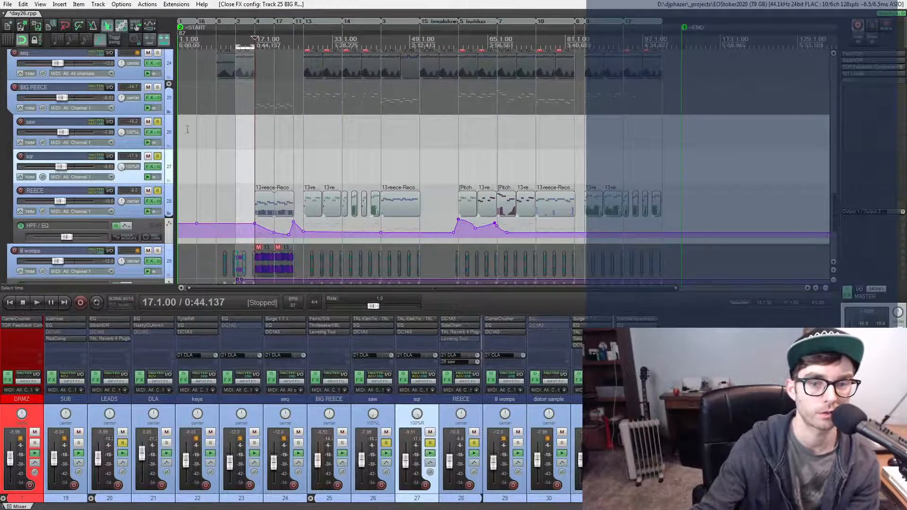
left_click(157, 123, "ctrl")
scroll(274, 141, "down", 2)
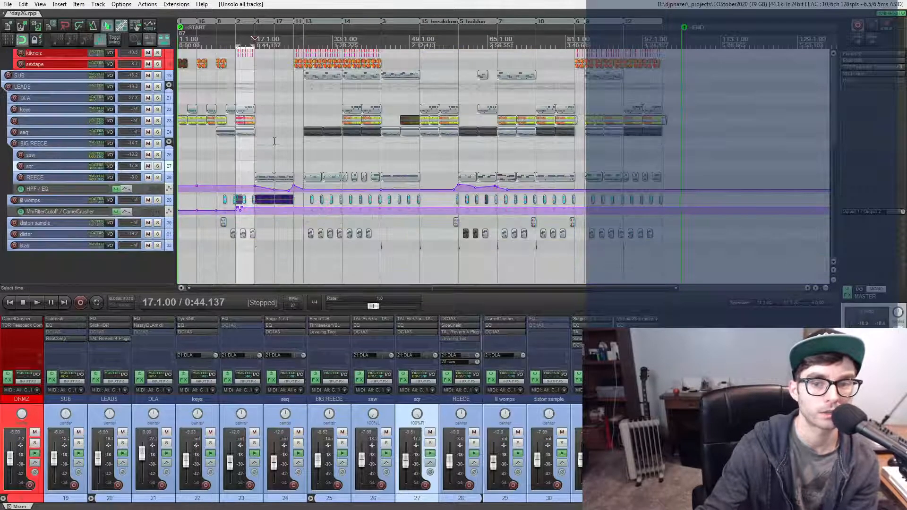
left_click(159, 143)
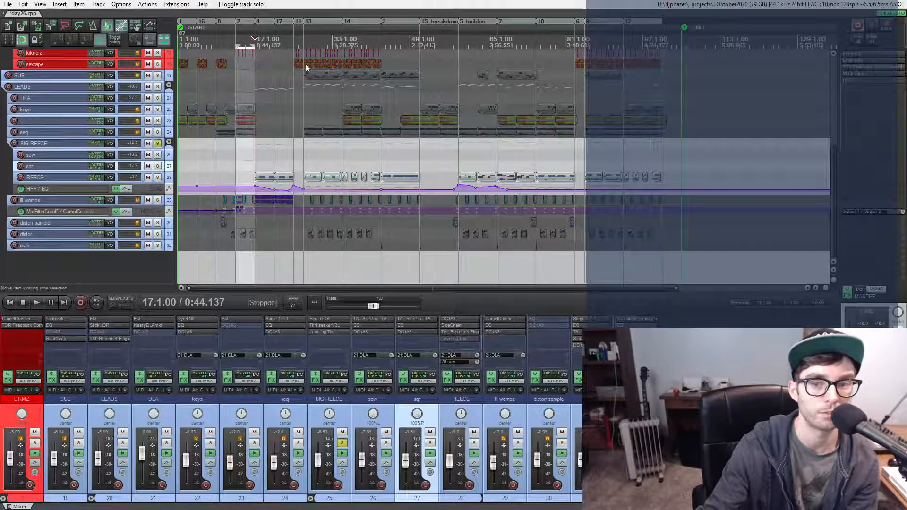
left_click(303, 43)
key("space")
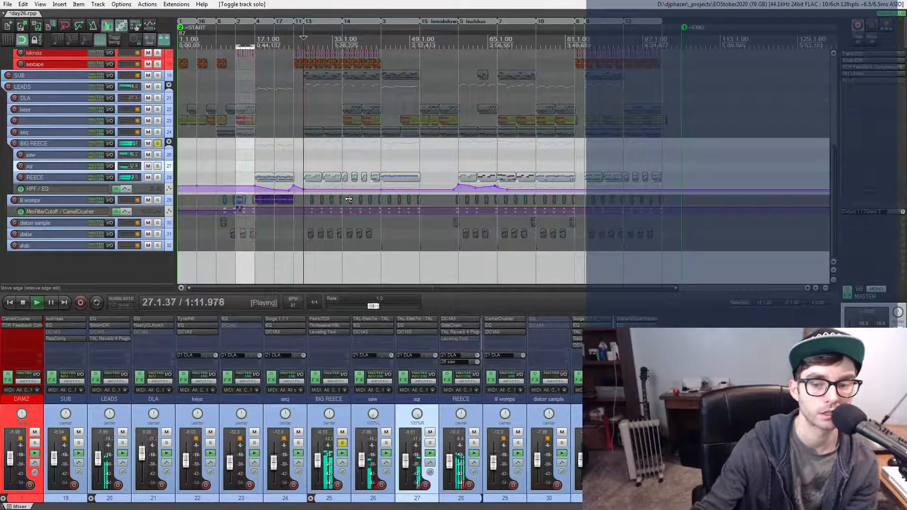
key("space")
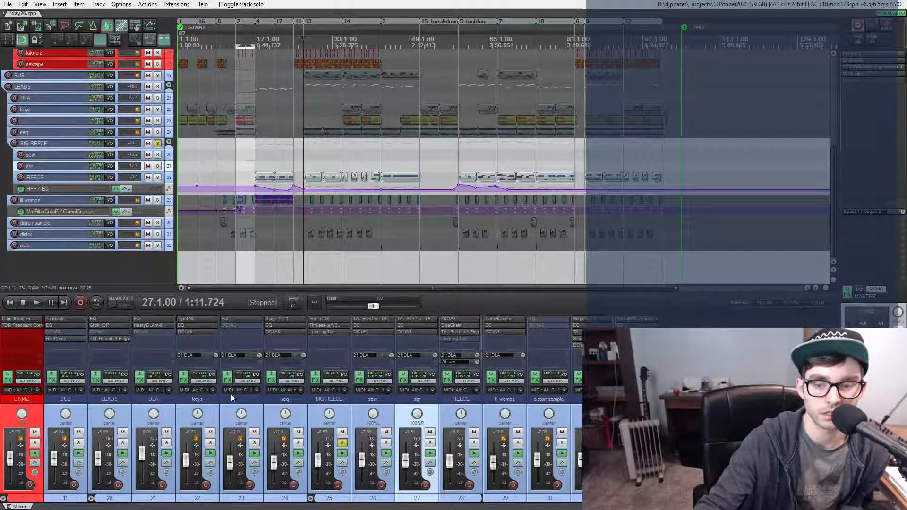
- Select the DLA track, open its NastyDLAmkII delay, and place the plug-in window over the track list
left_click(150, 401)
left_click(145, 326)
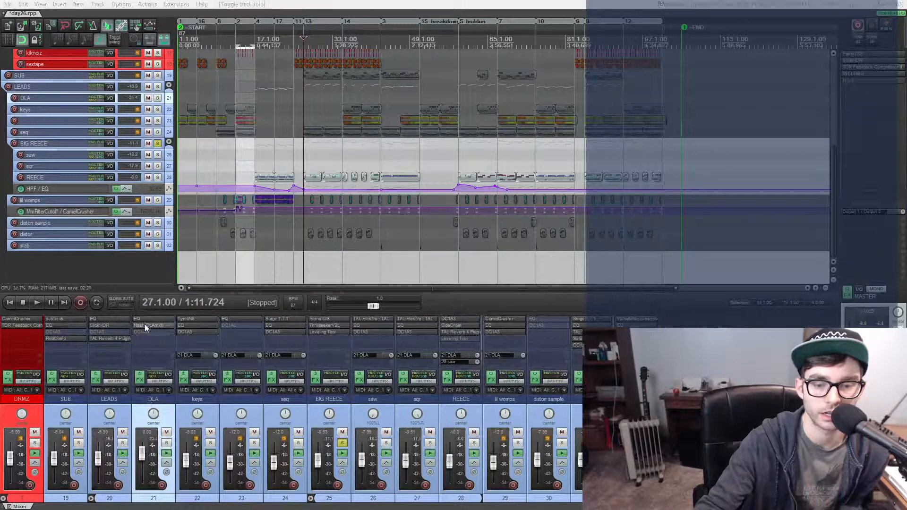
left_click_drag(331, 9, 86, 73)
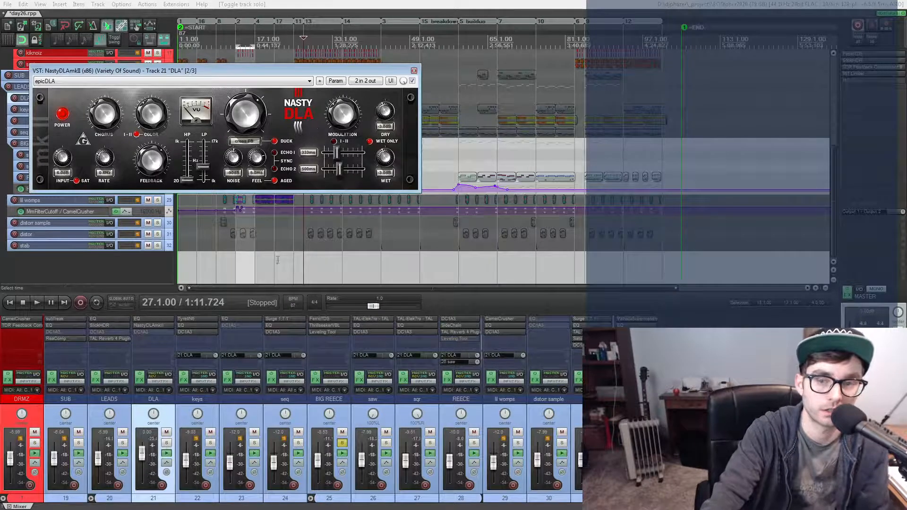
- Open the DLA track's EQ, examine its HPF+LPF curve, and close both the EQ and NastyDLAmkII windows
left_click(149, 319)
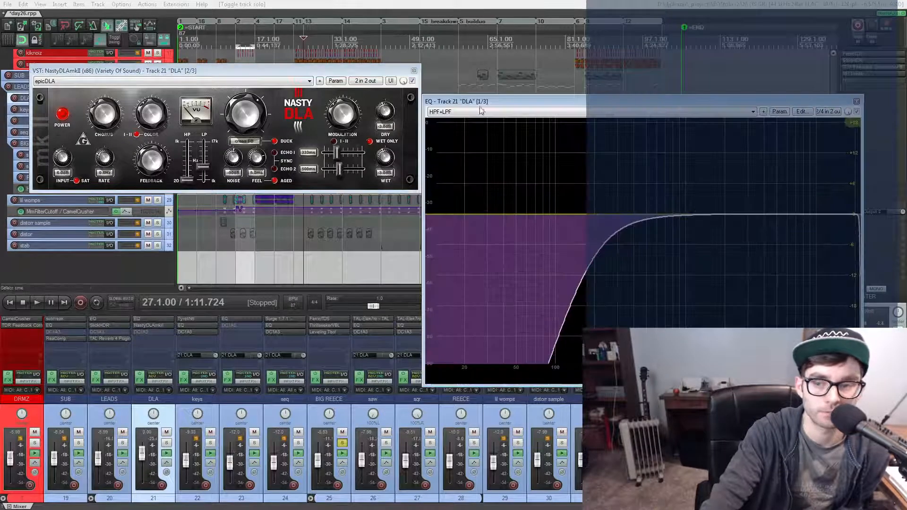
left_click_drag(483, 107, 108, 95)
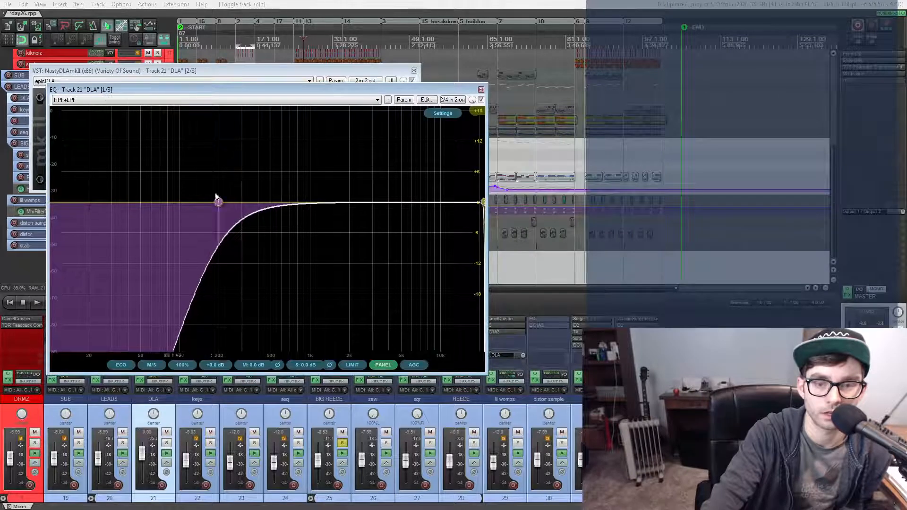
left_click(481, 90)
left_click(414, 70)
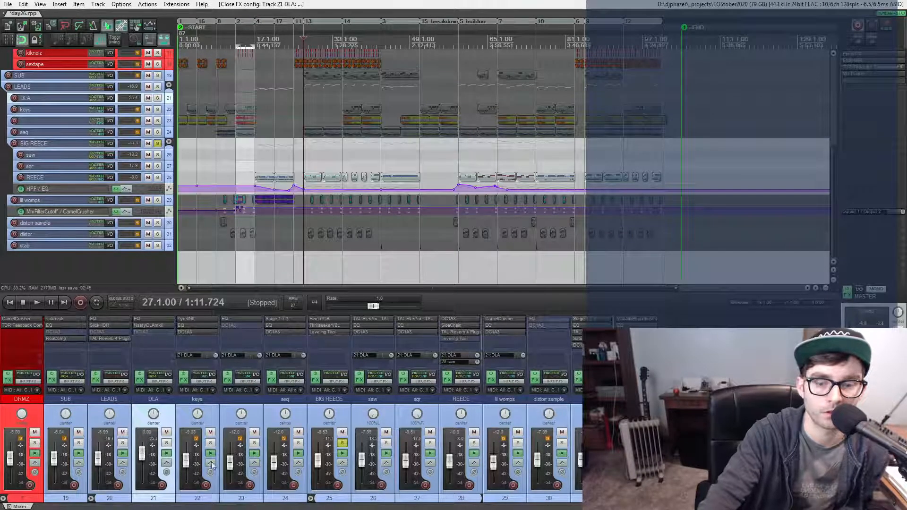
- Solo the DLA track in place of BIG REECE, listen to the delay return alone, and clear its solo
left_click(167, 443)
left_click(343, 443)
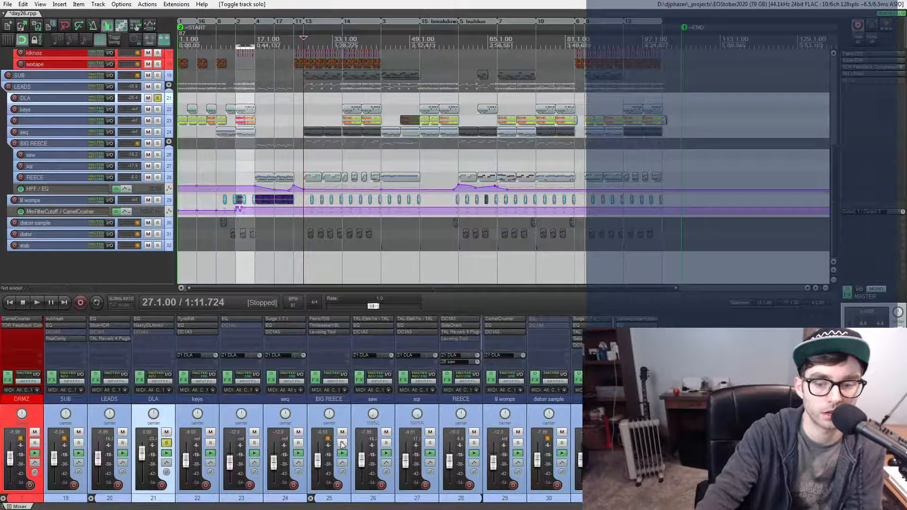
key("space")
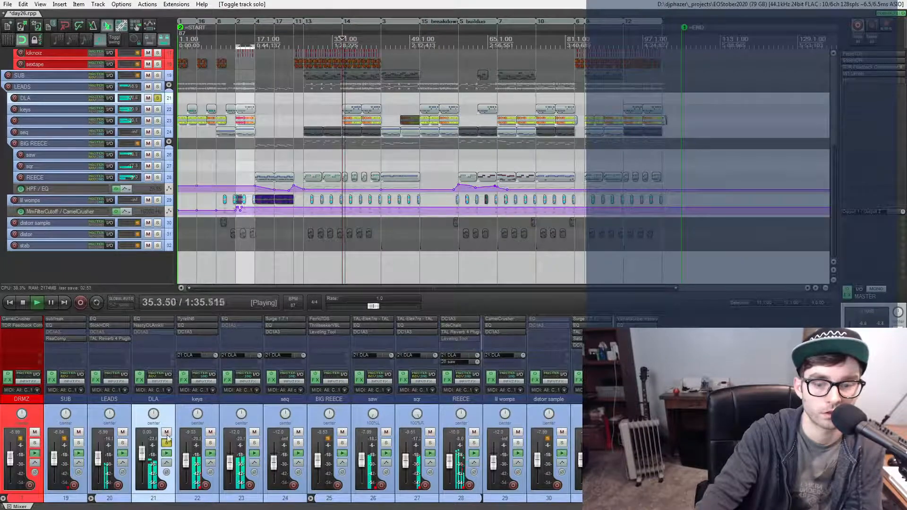
key("space")
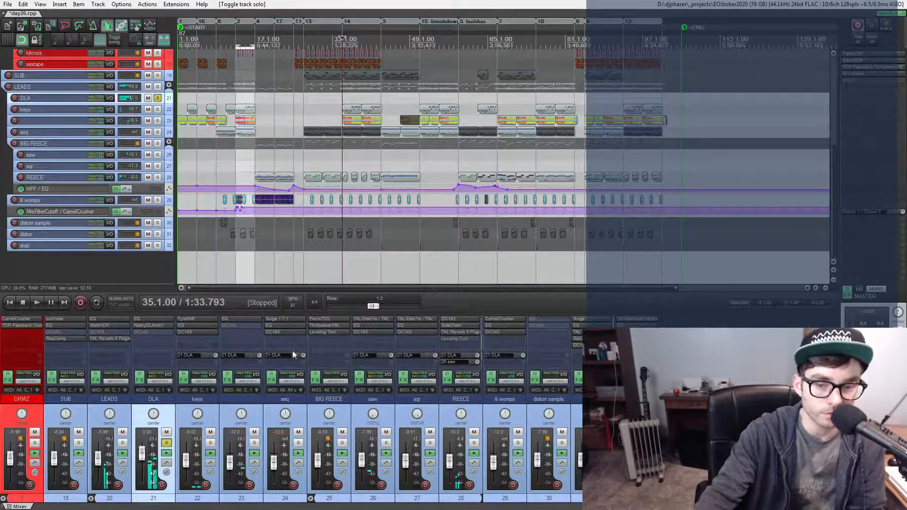
left_click(167, 444)
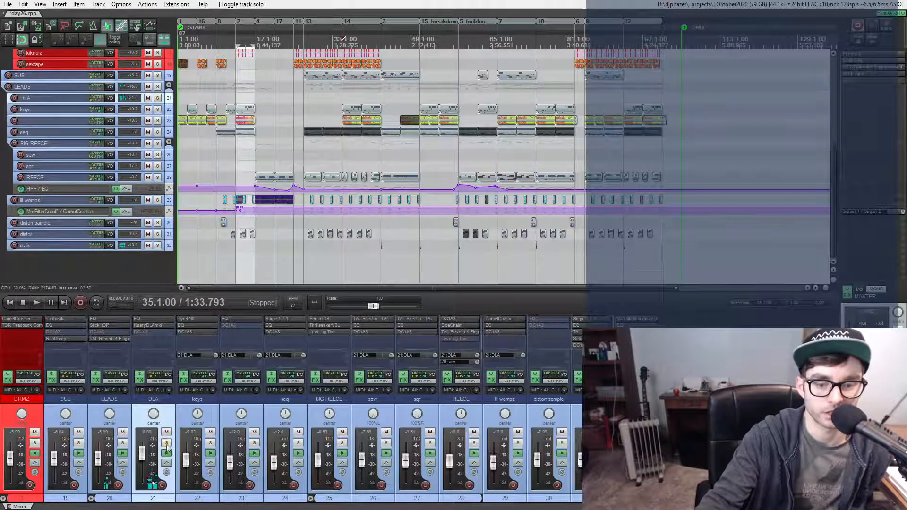
- Mute the DLA track and play from bar 35, soloing the LEADS folder to hear it without the delay
left_click(113, 402)
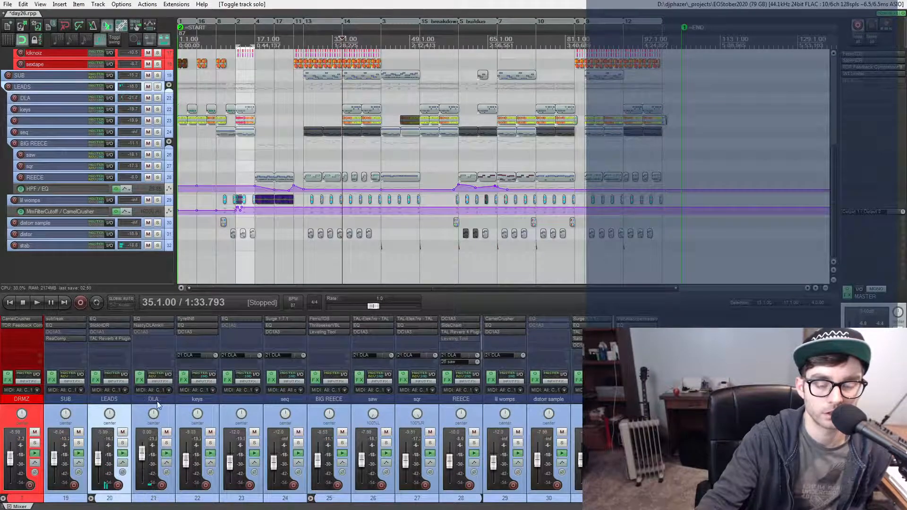
left_click(169, 404)
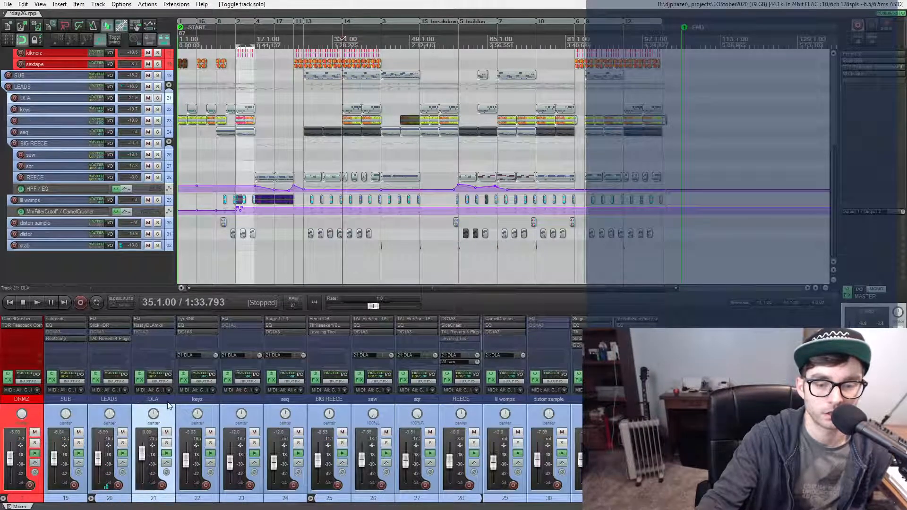
left_click(167, 433)
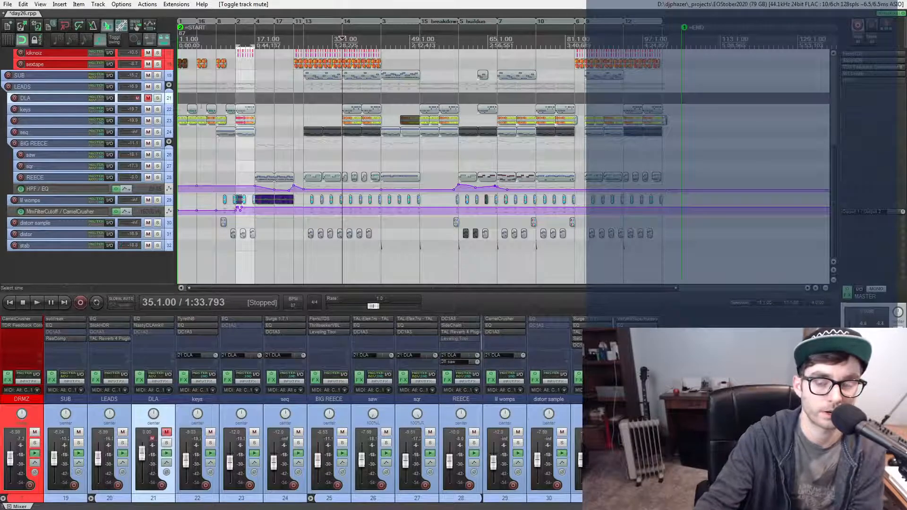
key("space")
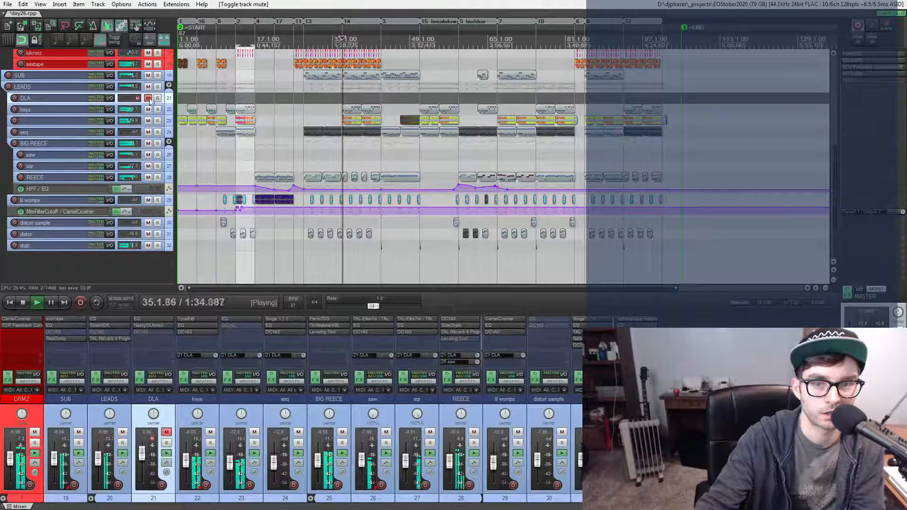
left_click(158, 86)
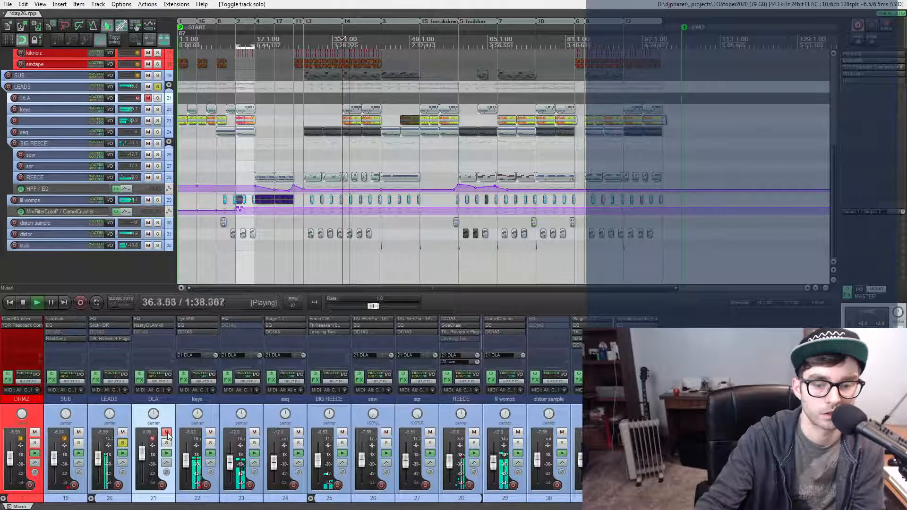
key("space")
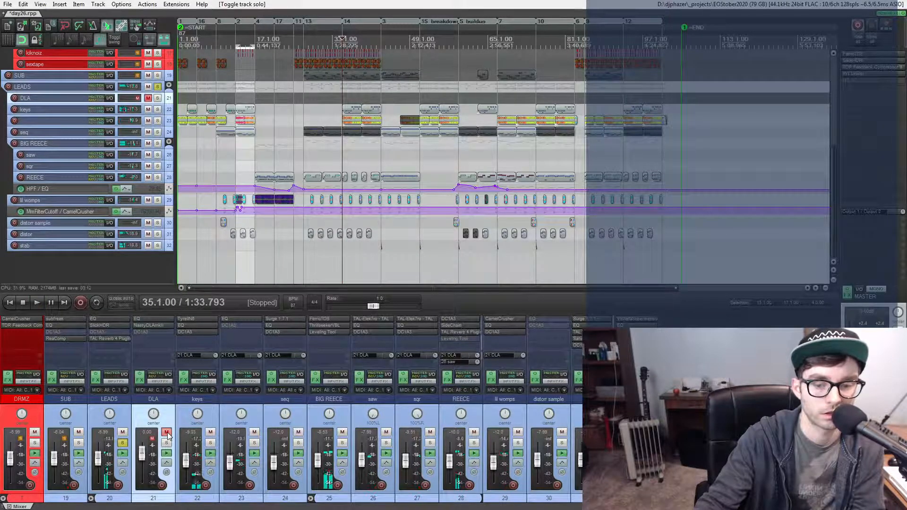
- Unmute DLA, replay the soloed LEADS folder from bar 35 for comparison, and clear the LEADS solo
left_click(166, 432)
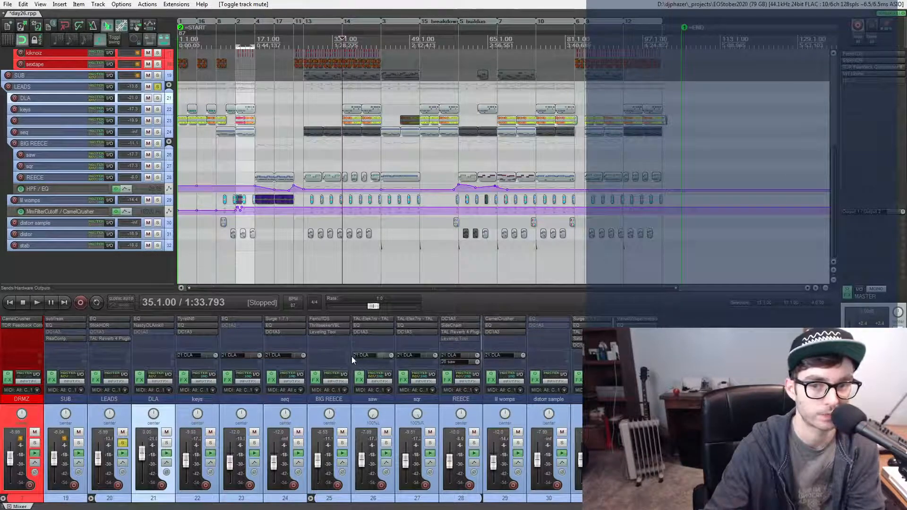
key("space")
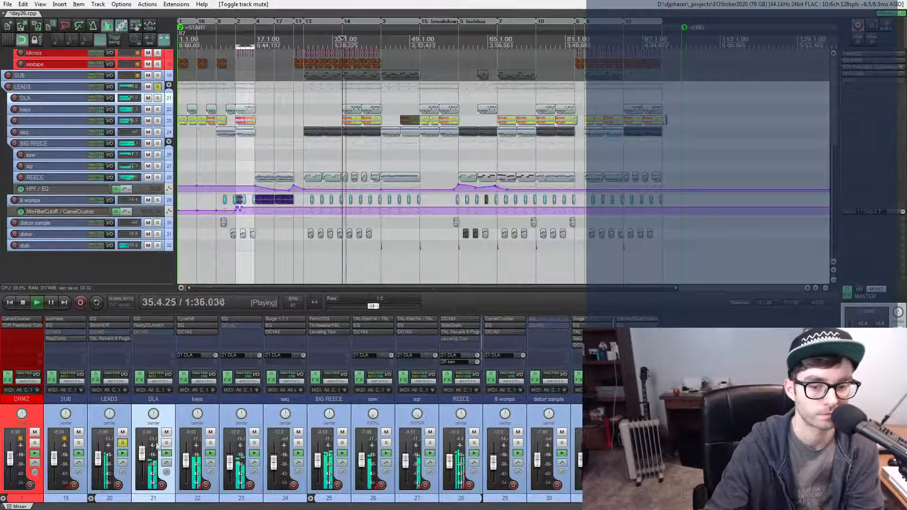
key("space")
left_click(122, 445)
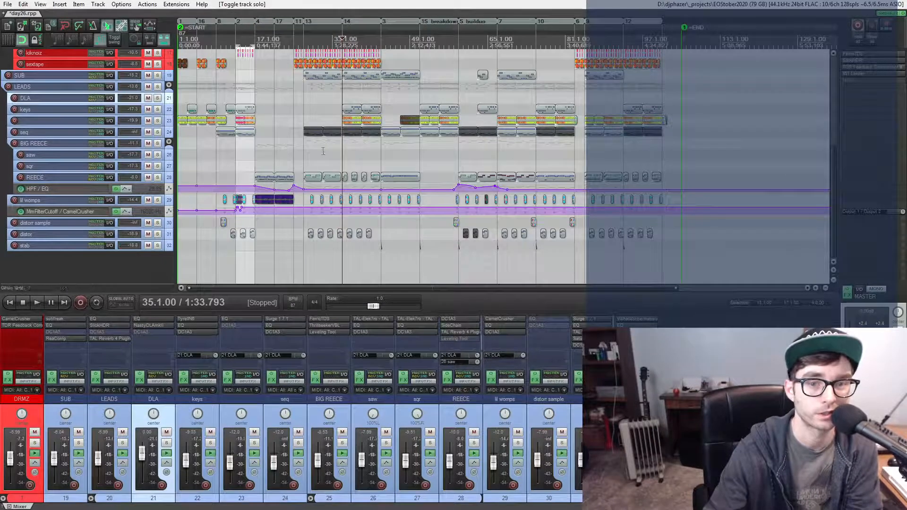
- Play the full mix from bar 43 and examine the REECE items and filter automation around that section
left_click(383, 149)
key("space")
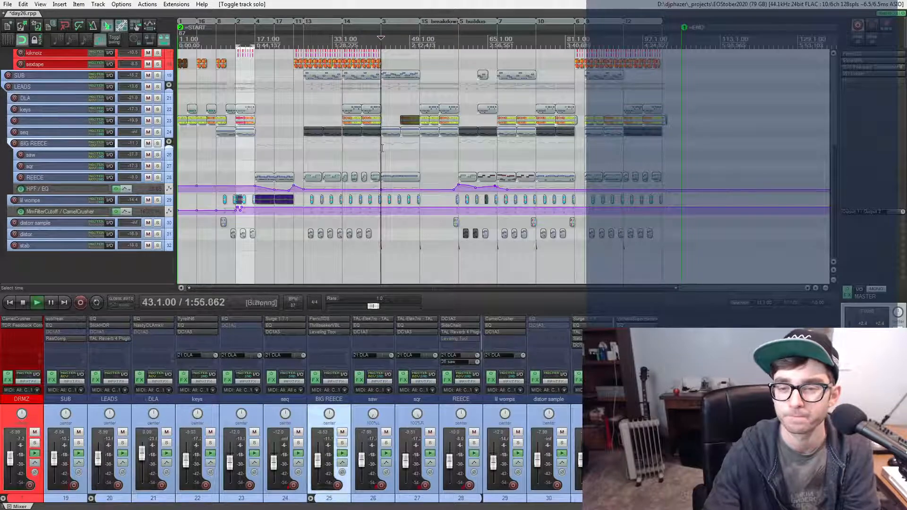
scroll(390, 158, "up", 3)
scroll(390, 158, "up", 3)
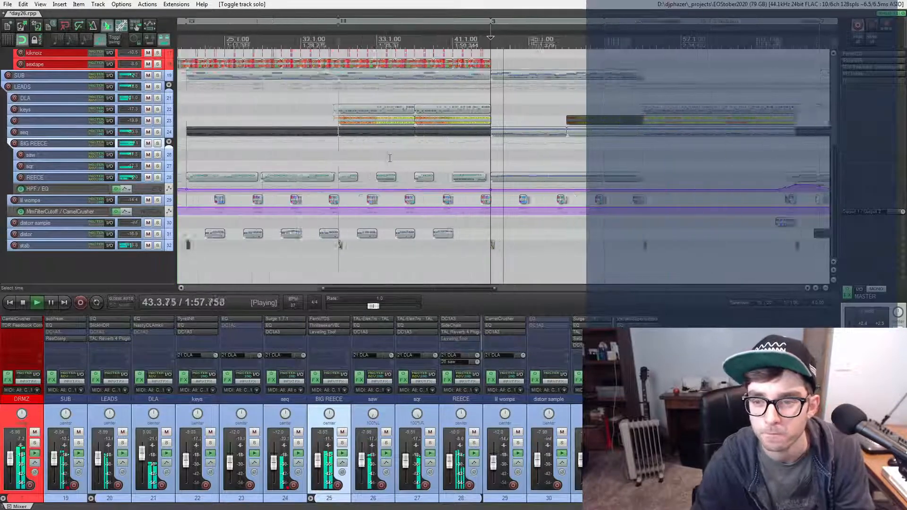
scroll(391, 160, "up", 3, "ctrl")
scroll(390, 160, "down", 2)
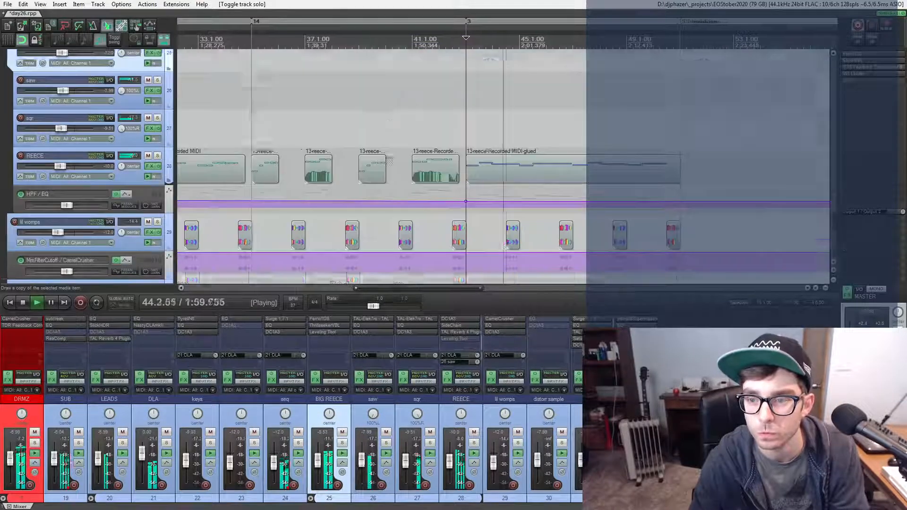
scroll(390, 158, "down", 2, "ctrl")
scroll(495, 129, "down", 5)
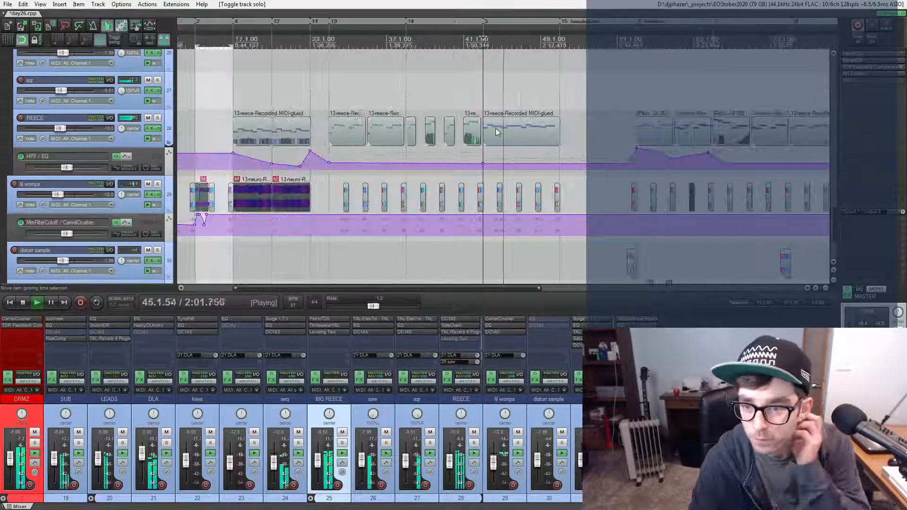
scroll(496, 129, "down", 2)
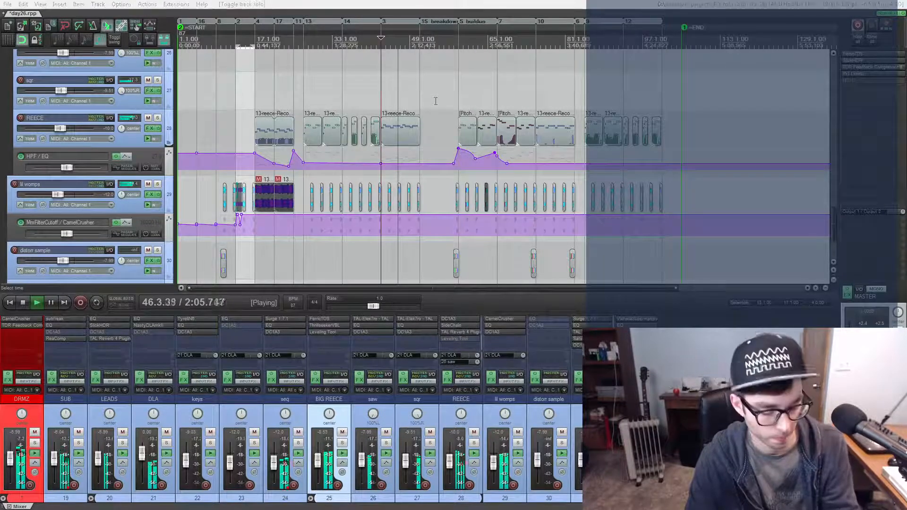
- Set the edit cursor at bar 51 and review the drum, lead and bass tracks as playback runs into the breakdown
left_click(422, 90)
scroll(422, 90, "up", 5)
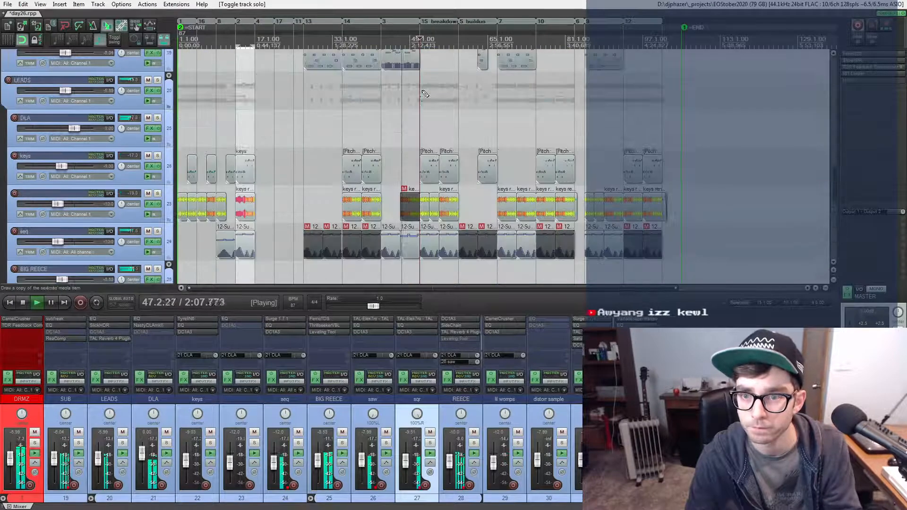
scroll(424, 93, "down", 3)
scroll(454, 126, "up", 6)
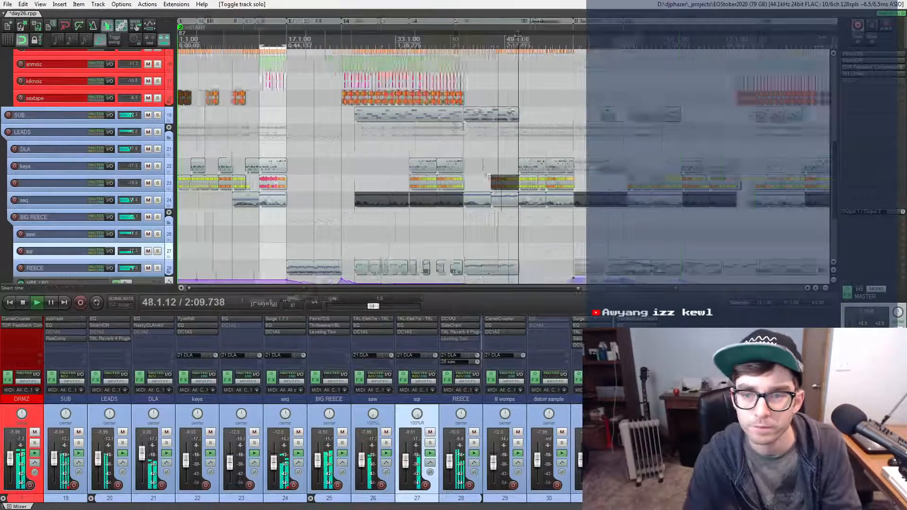
scroll(456, 128, "up", 3)
scroll(457, 129, "up", 3)
scroll(454, 137, "down", 3)
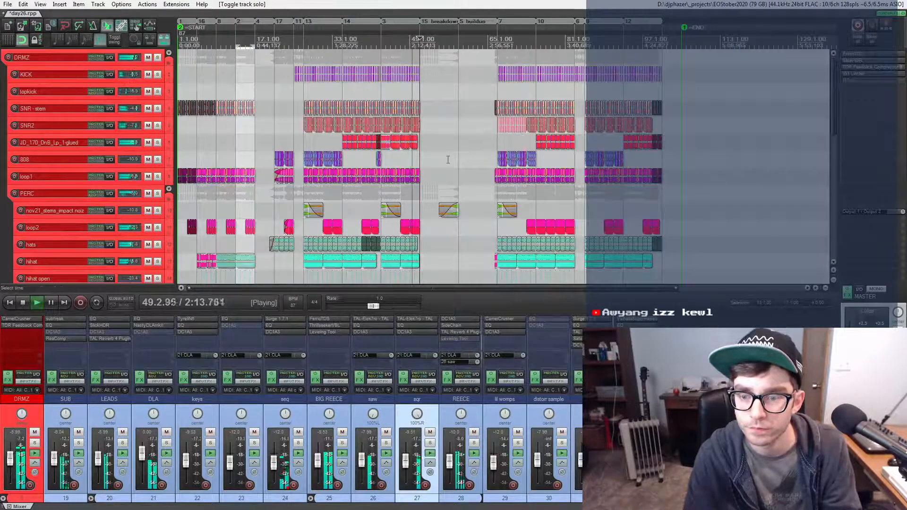
scroll(474, 164, "down", 1)
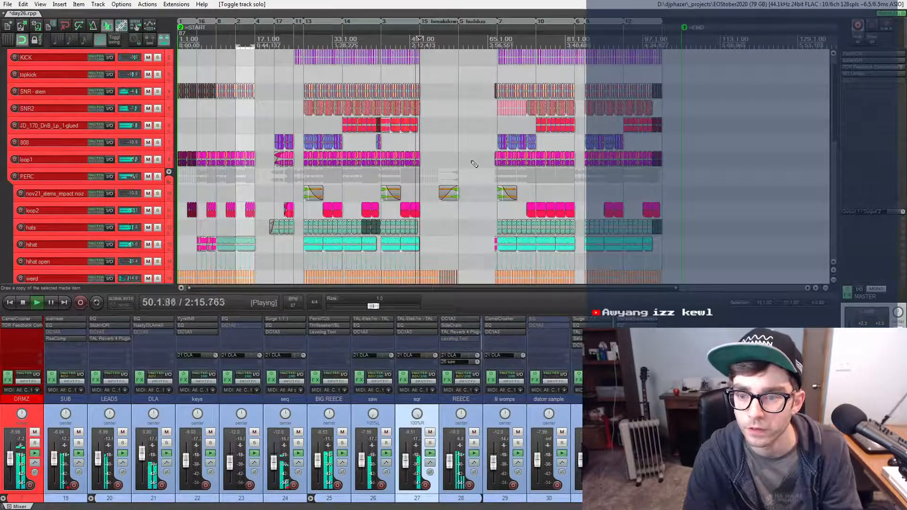
scroll(475, 164, "down", 5)
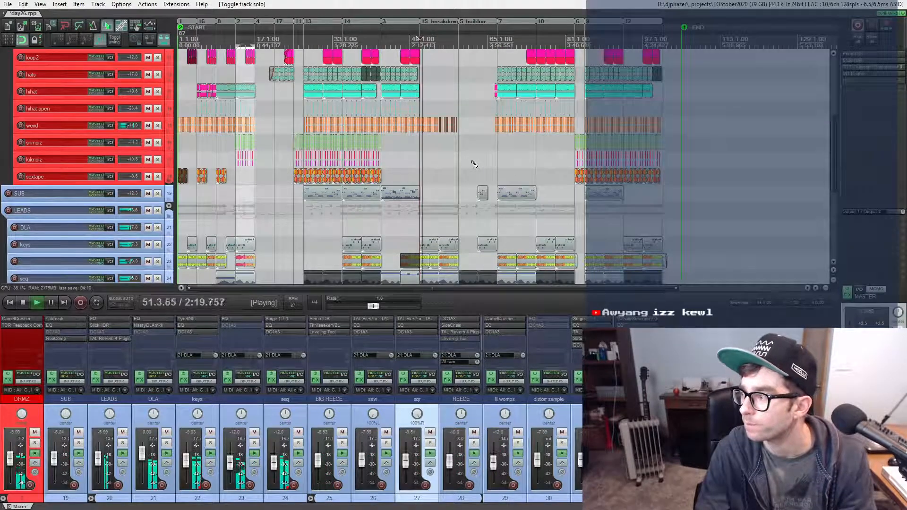
scroll(474, 164, "down", 5)
scroll(475, 164, "down", 1)
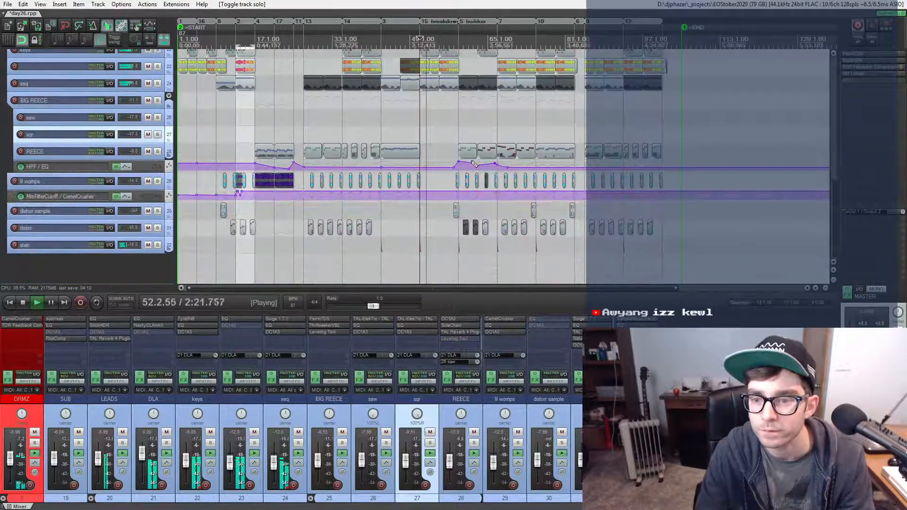
key("space")
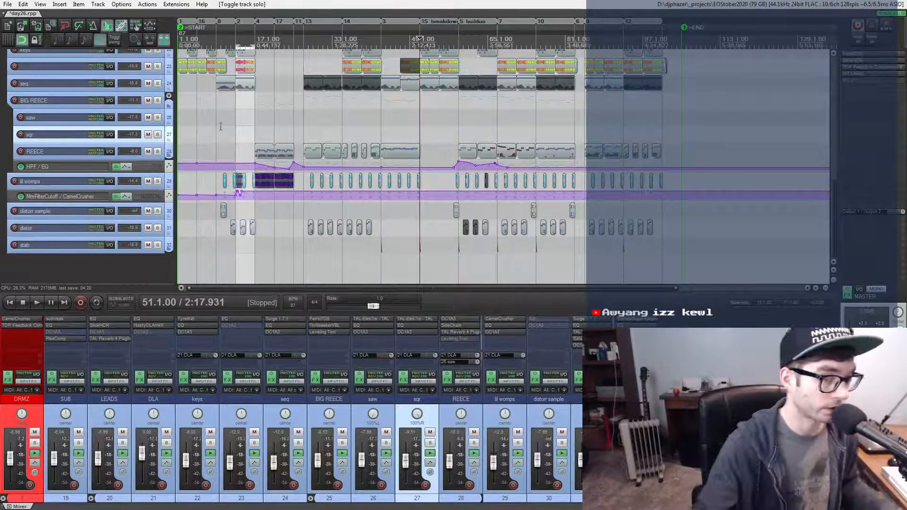
- Save the day26 project and look over its whole arrangement up to the DRMZ tracks
left_click(36, 26)
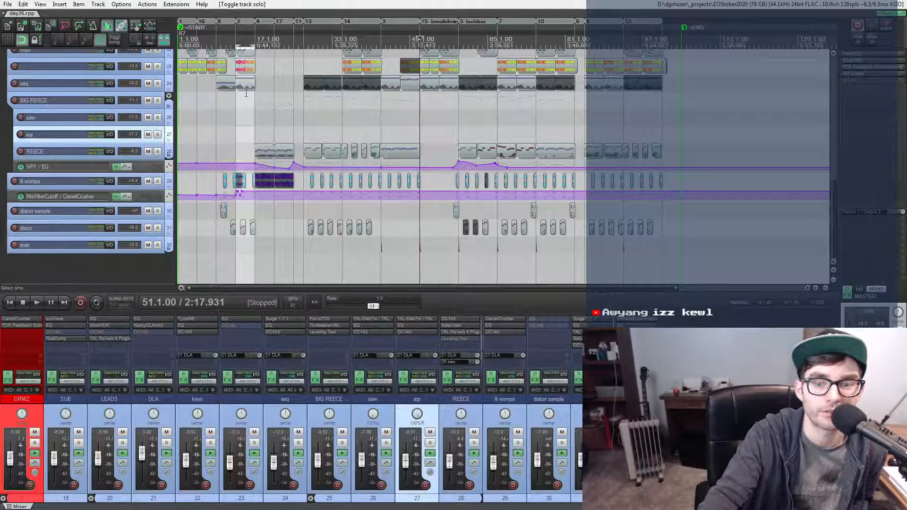
scroll(246, 93, "down", 3)
scroll(248, 96, "up", 10)
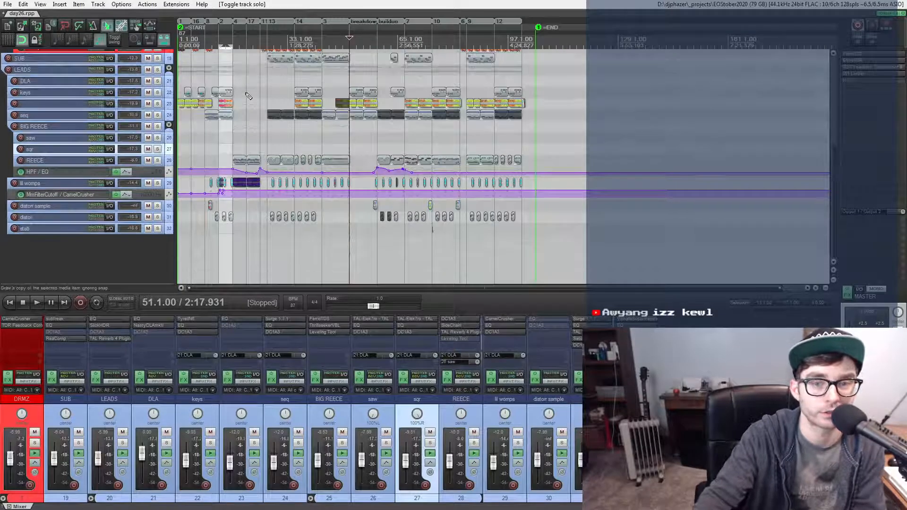
scroll(248, 94, "up", 3)
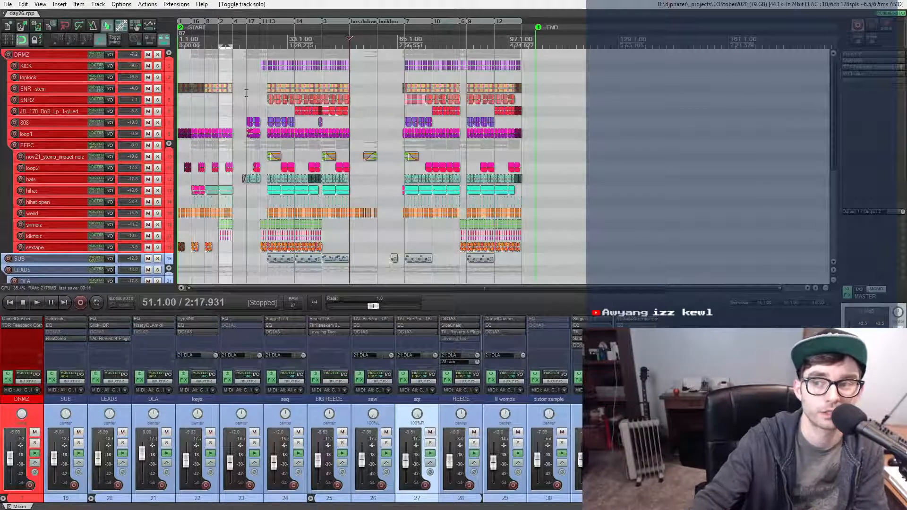
- Start a new project, open the recent project day29.rpp, and add a new track below the shimmer track
left_click(6, 27)
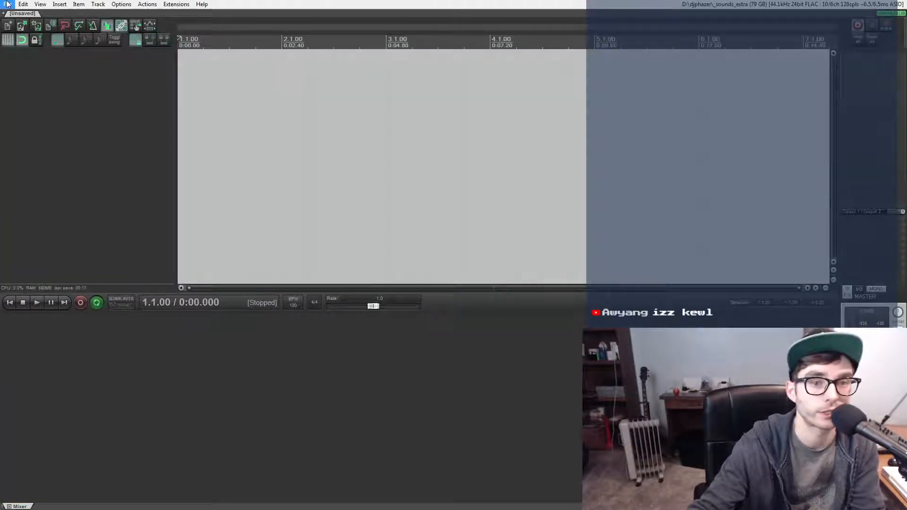
left_click(8, 5)
mouse_move(53, 104)
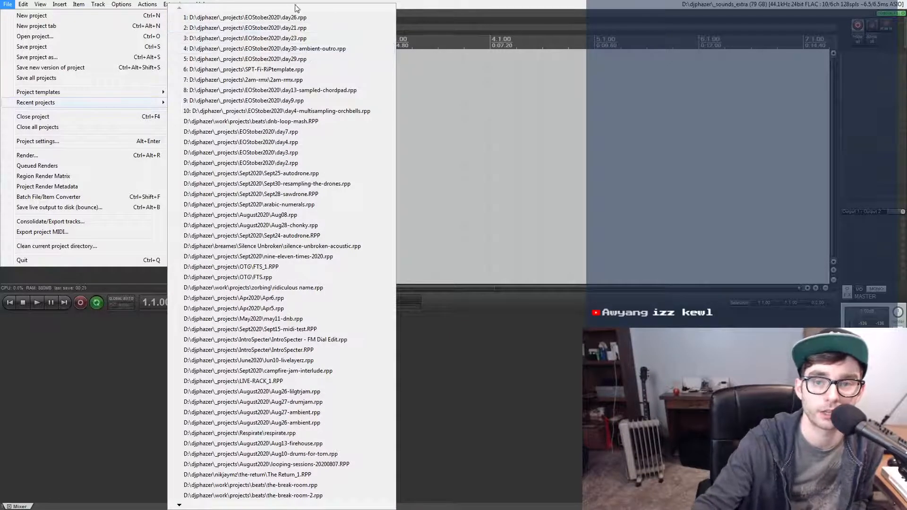
left_click(290, 59)
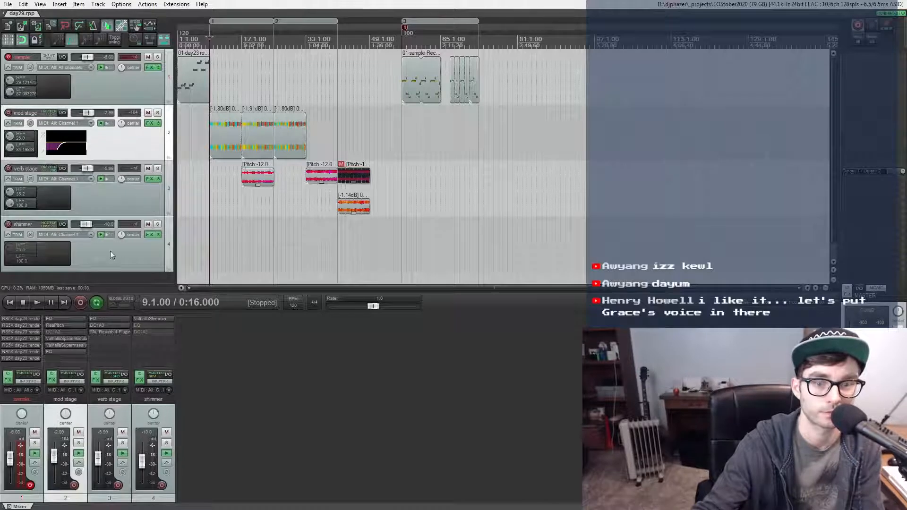
double_click(105, 278)
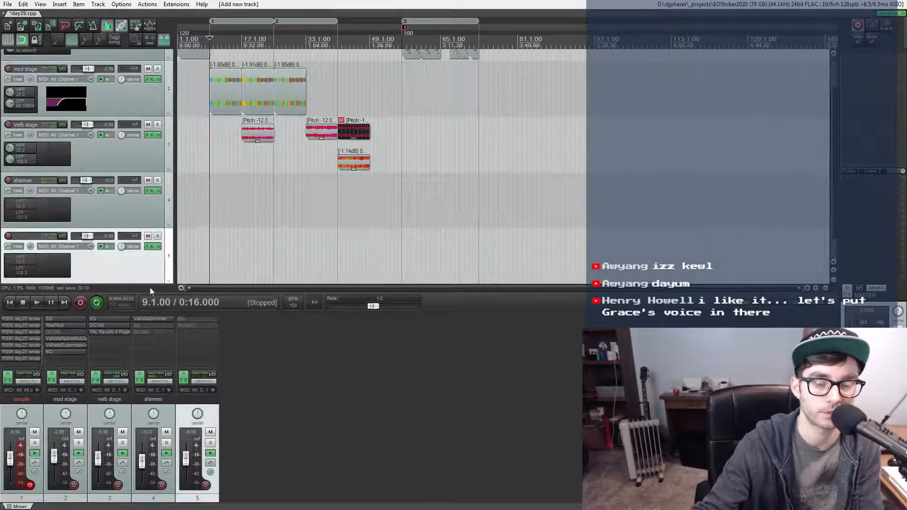
- Remove the EQ and DC1A3 effects from the new track 5
key("Delete")
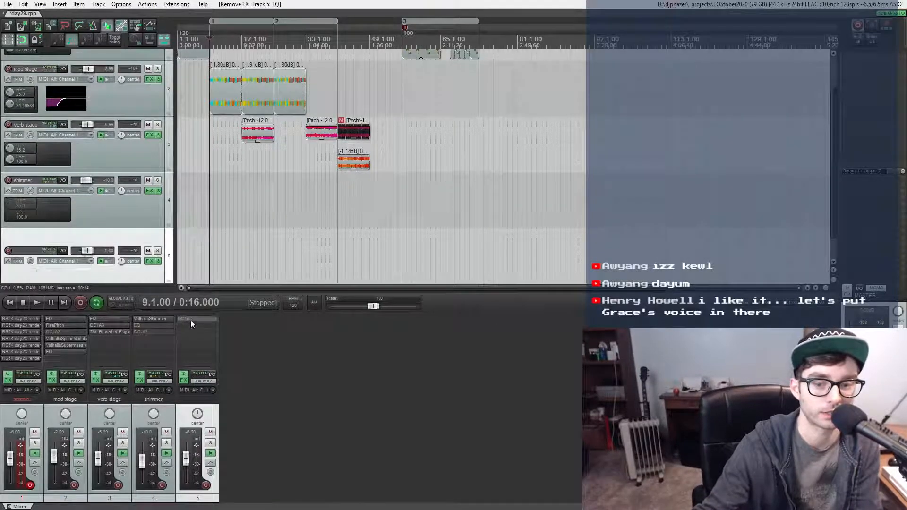
double_click(189, 322)
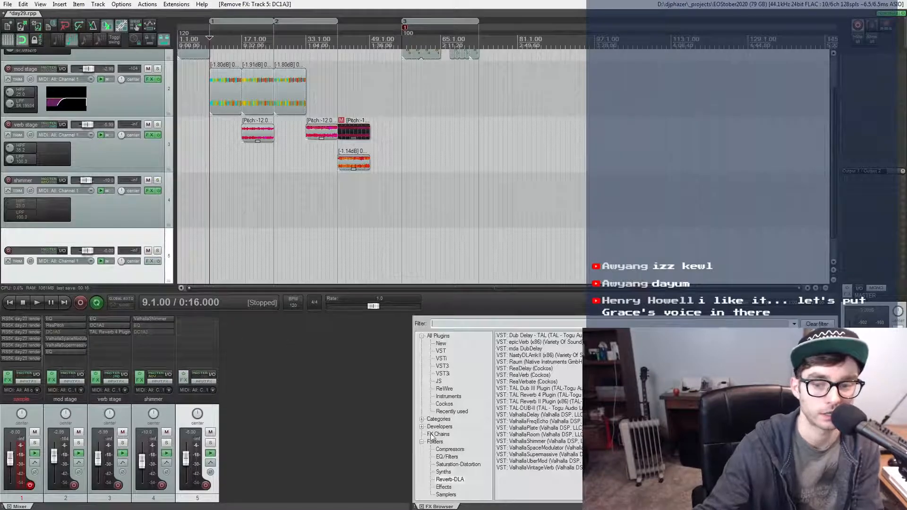
left_click(421, 507)
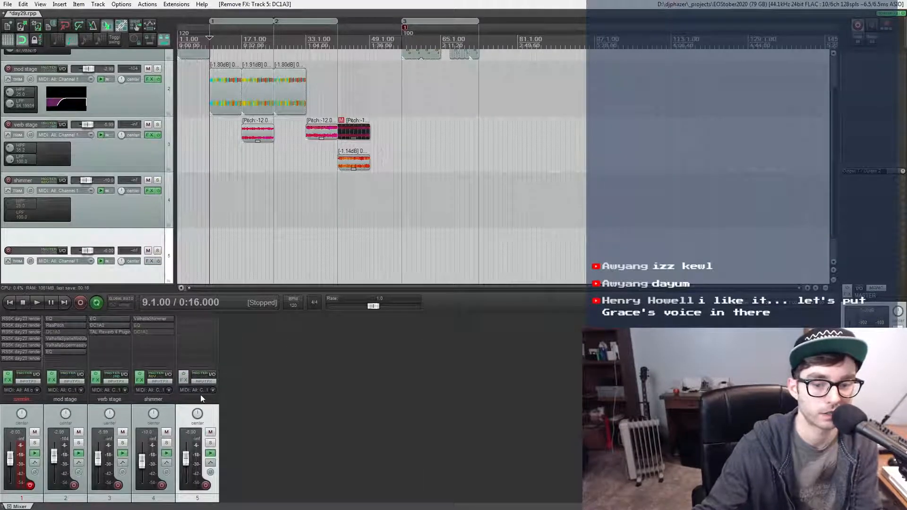
- Inspect the HPF+LPF curve of the verb stage track's EQ in its own window
left_click(100, 319)
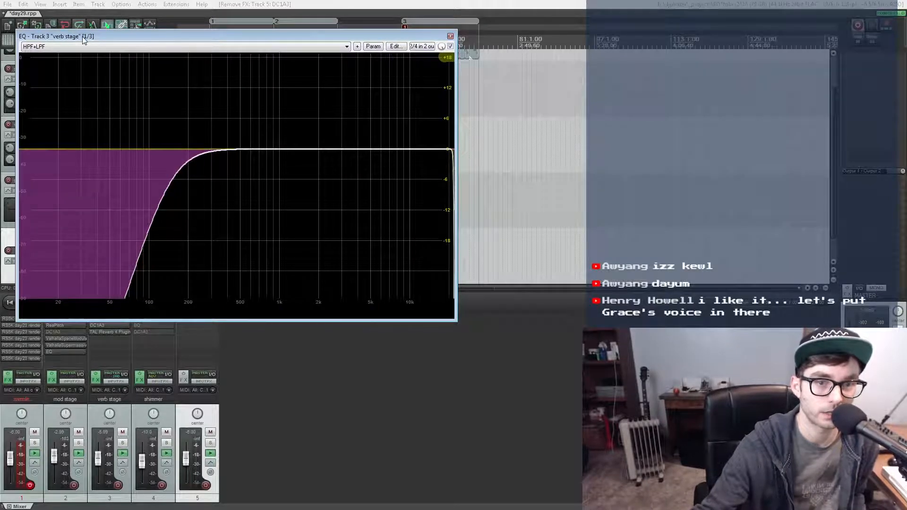
left_click_drag(84, 39, 84, 51)
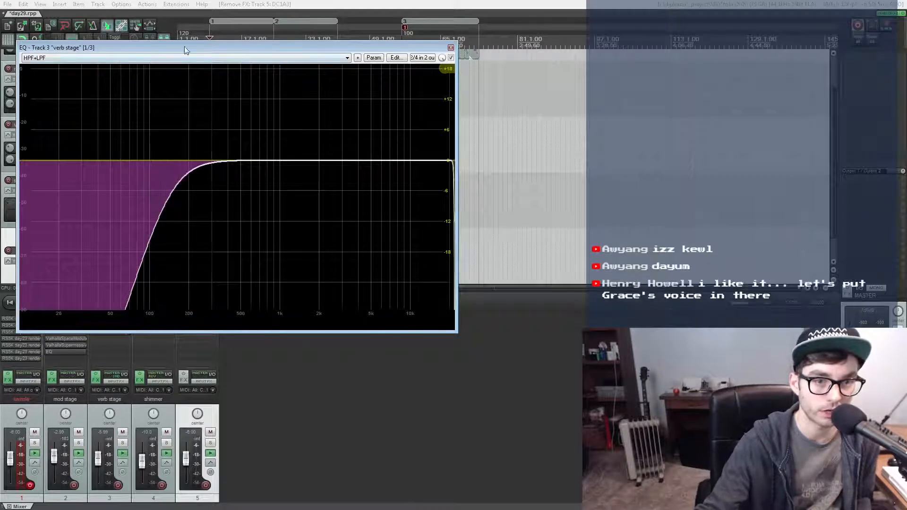
left_click(451, 47)
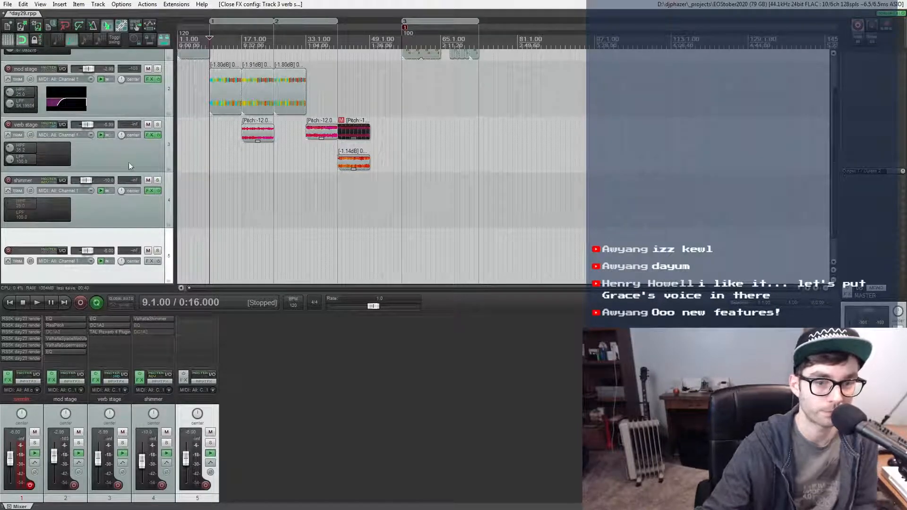
- Add an EQ to track 5, remove its HPF and LPF controls from the track panel, and check its default curve
mouse_move(68, 100)
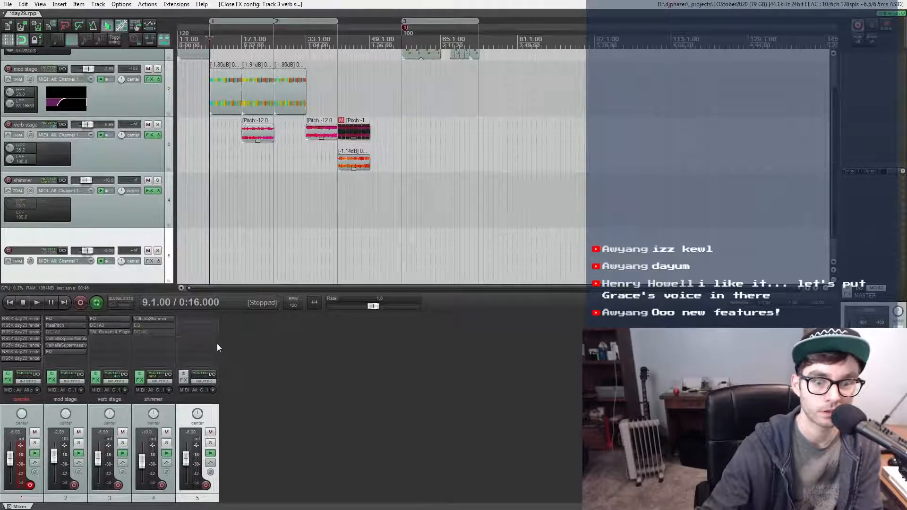
key("e")
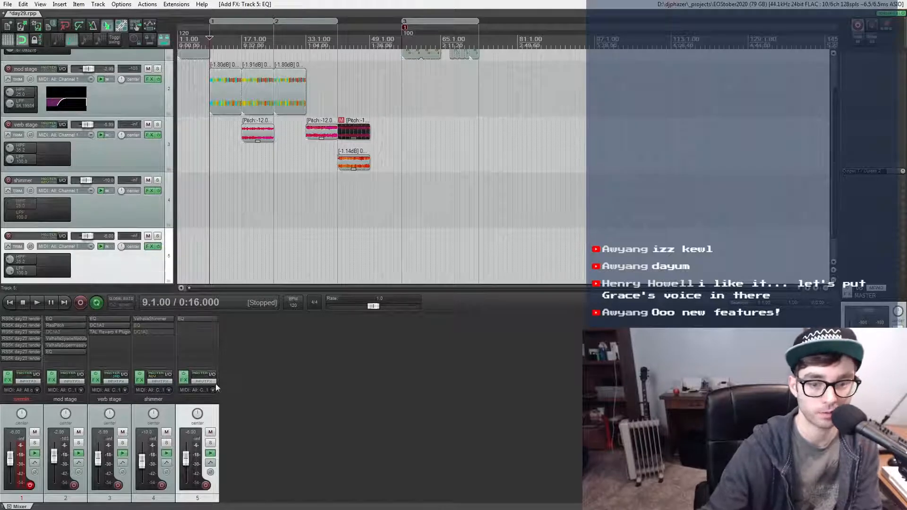
left_click(20, 261, "alt")
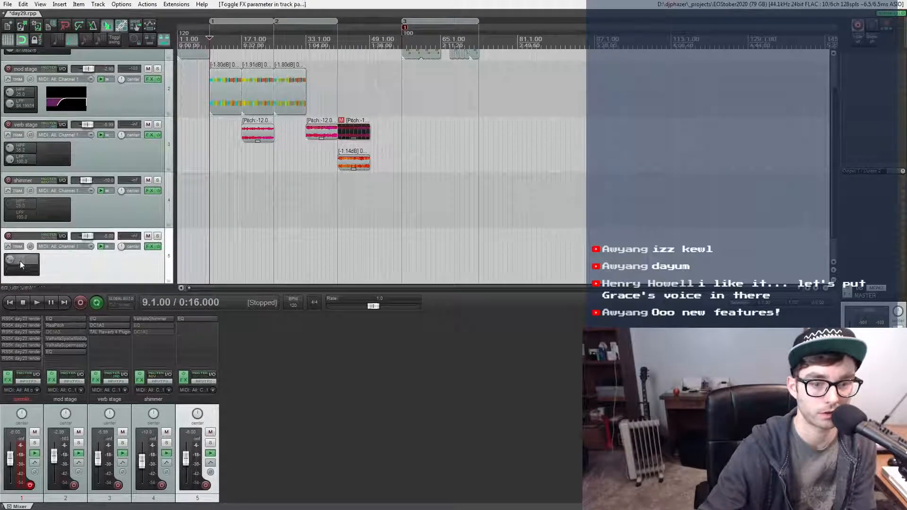
left_click(20, 261, "alt")
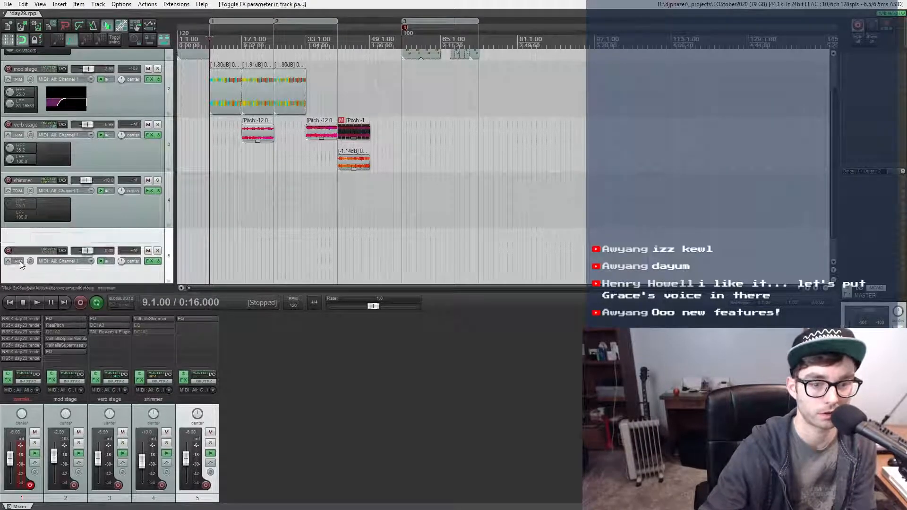
left_click(182, 319)
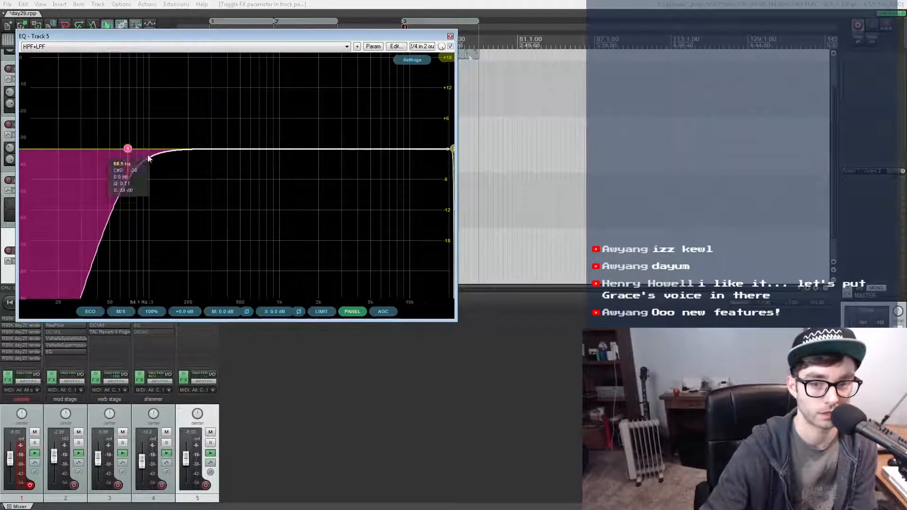
left_click(450, 36)
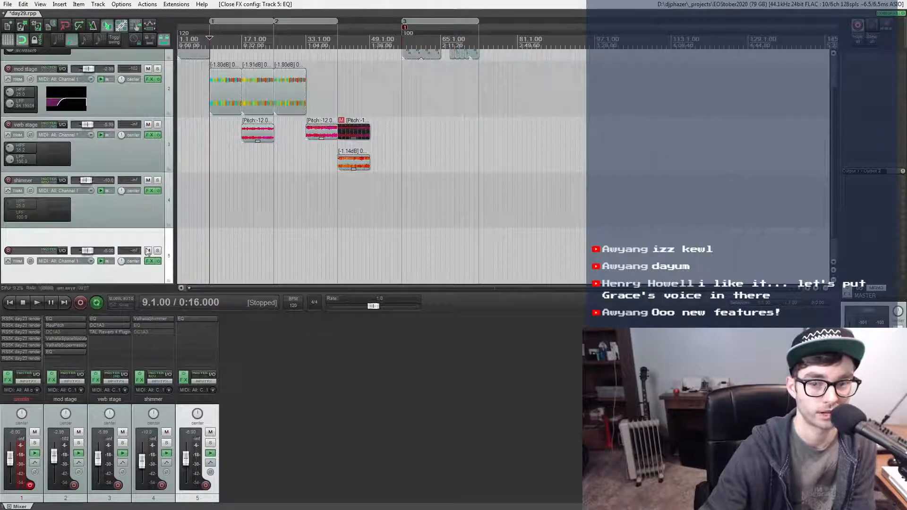
- Embed track 5's EQ graph in its track panel, make the track taller, and shape a midrange boost with low and high cuts
right_click(185, 320)
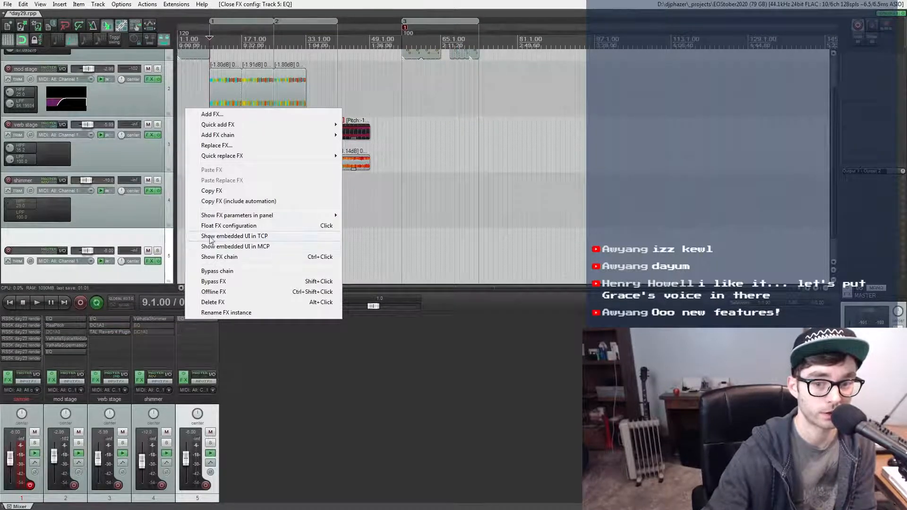
left_click(265, 237)
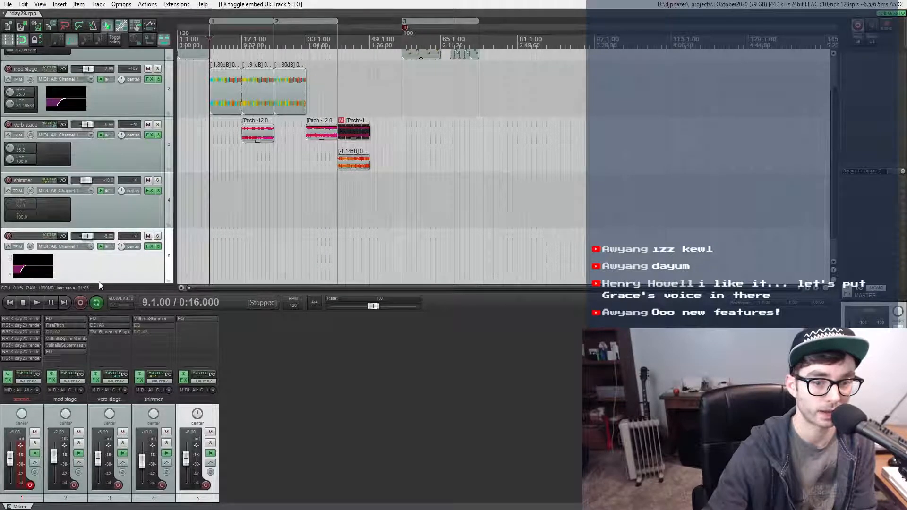
left_click_drag(98, 282, 98, 173)
left_click_drag(37, 140, 64, 134)
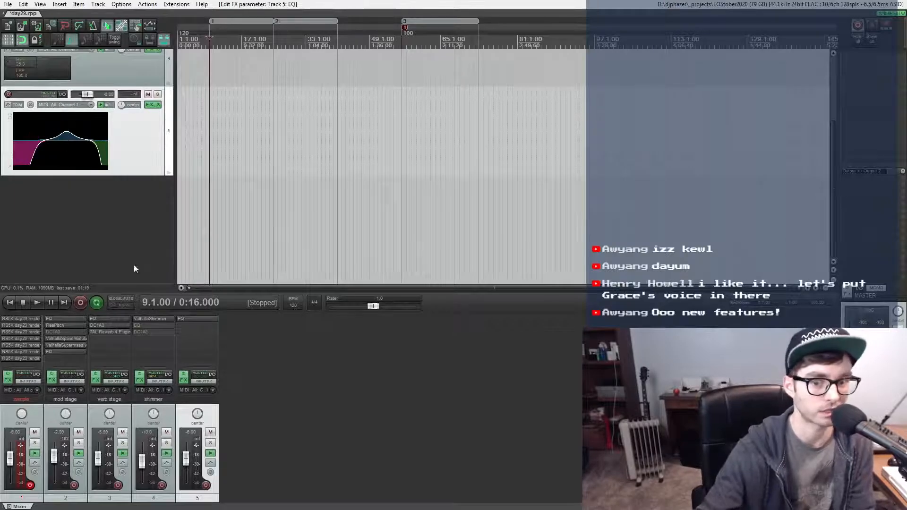
- Switch track 5's embedded EQ graph to the mixer strip, and return it to the track control panel
right_click(189, 320)
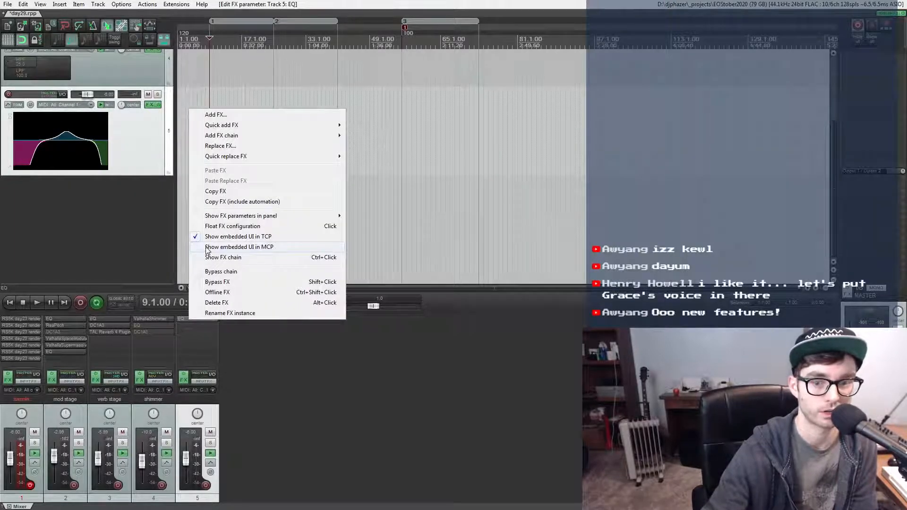
left_click(207, 247)
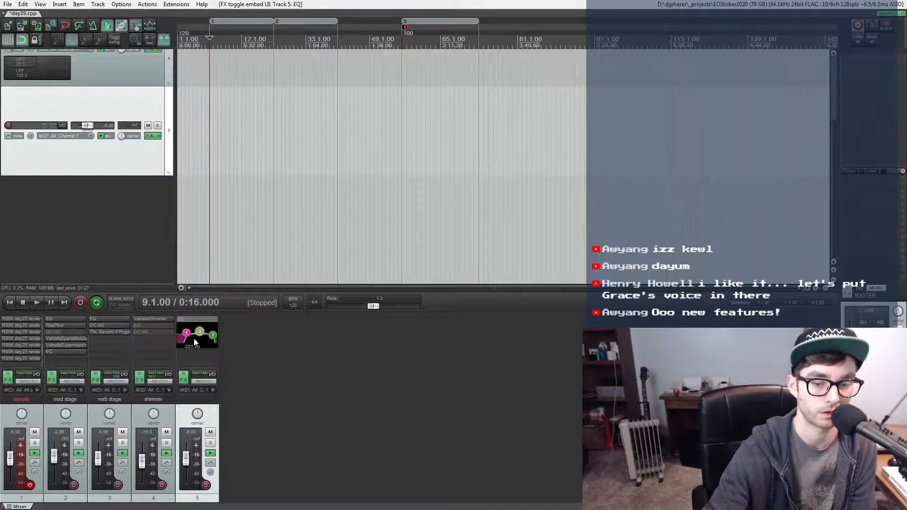
right_click(186, 319)
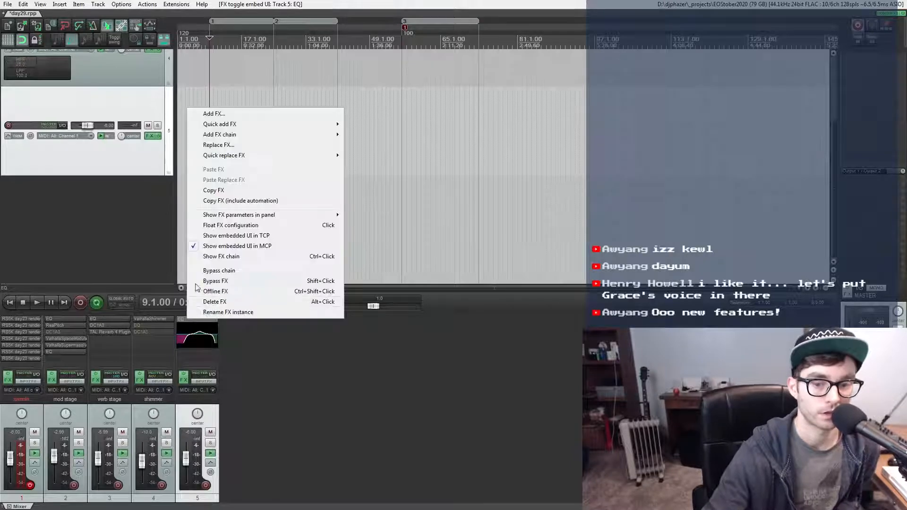
left_click(208, 236)
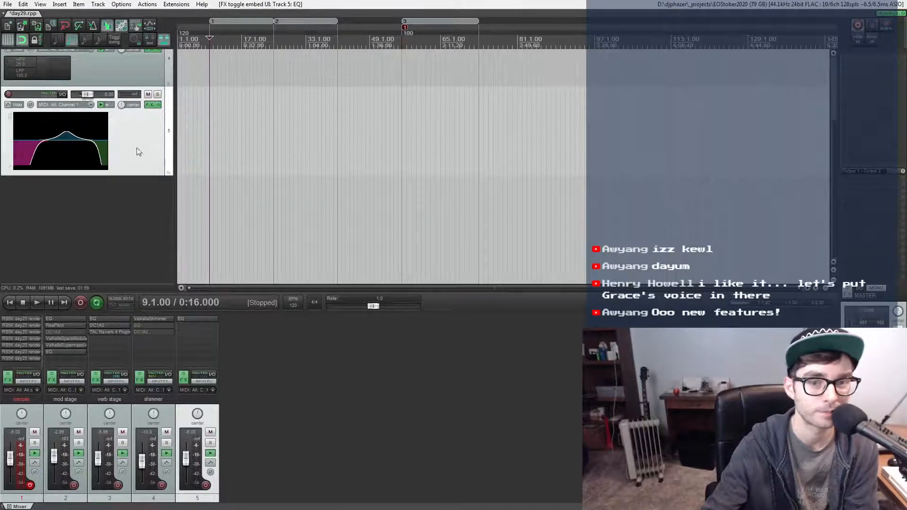
- Enlarge track 5 until the embedded EQ shows its scales, and compare it with the full EQ window
mouse_move(66, 139)
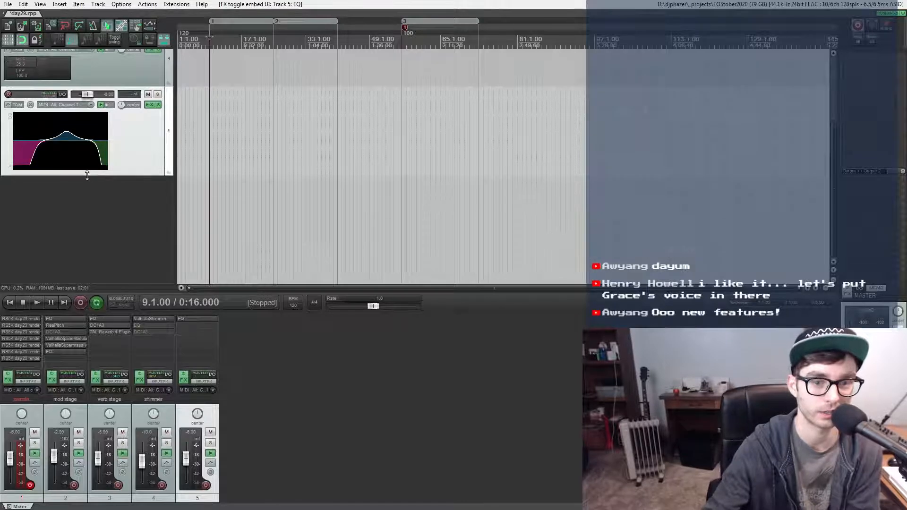
left_click_drag(88, 175, 91, 211)
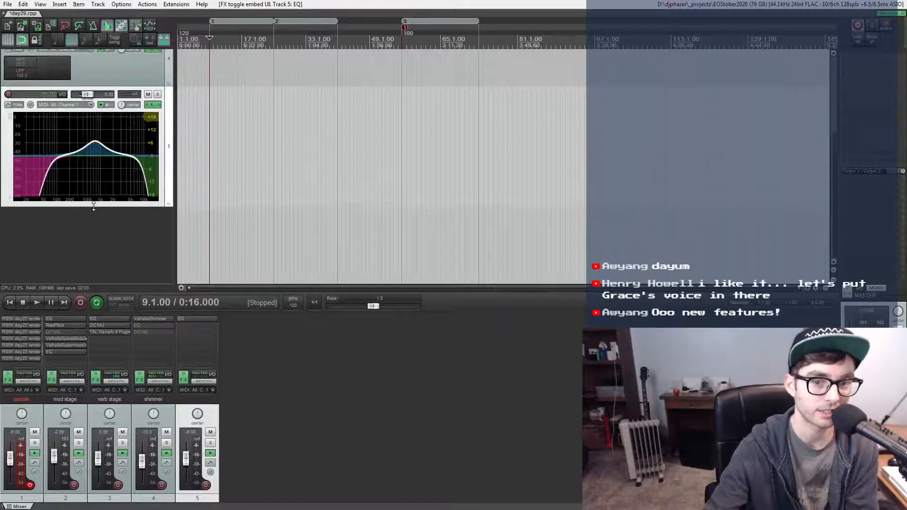
mouse_move(102, 154)
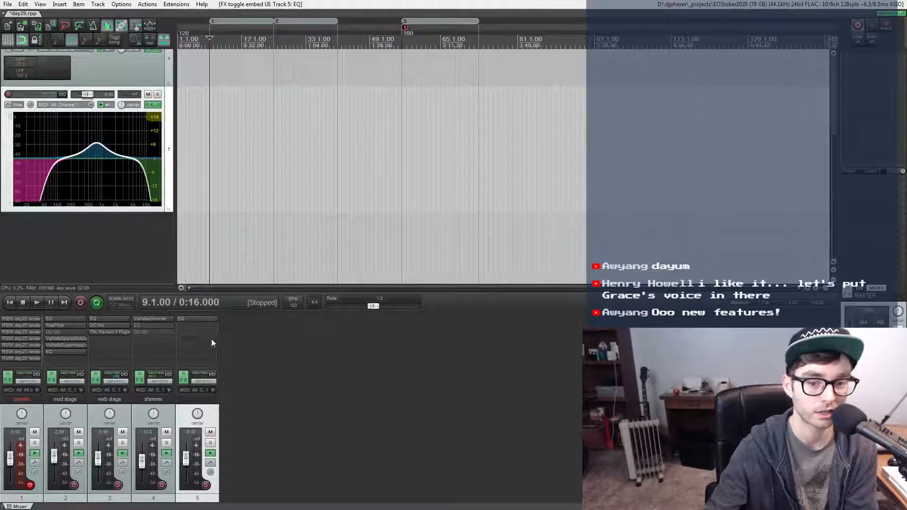
double_click(188, 319)
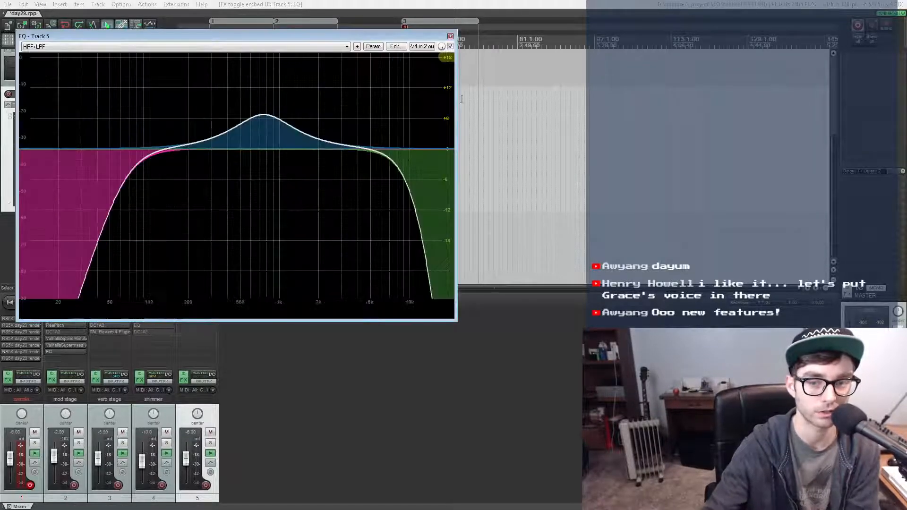
left_click(450, 36)
- Replace the edited EQ on track 5 with a fresh default EQ and check its HPF+LPF curve
left_click(192, 318, "alt")
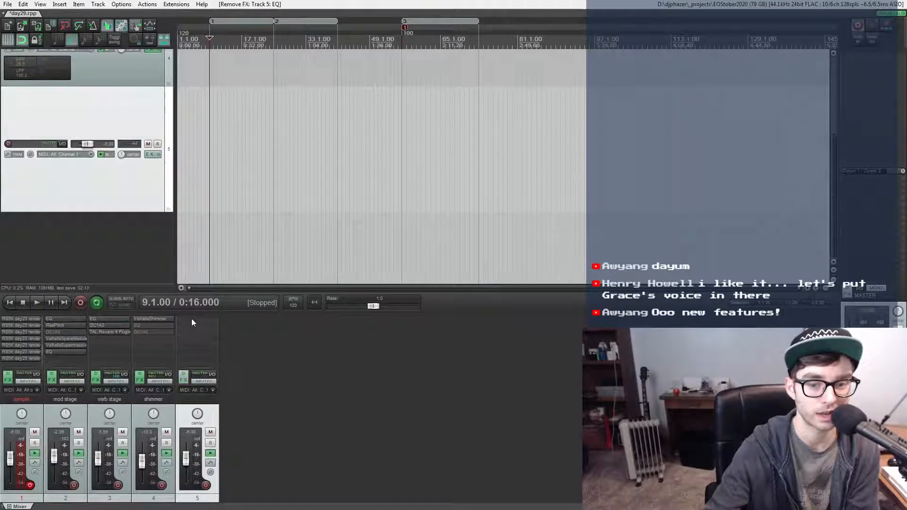
key("ctrl+z")
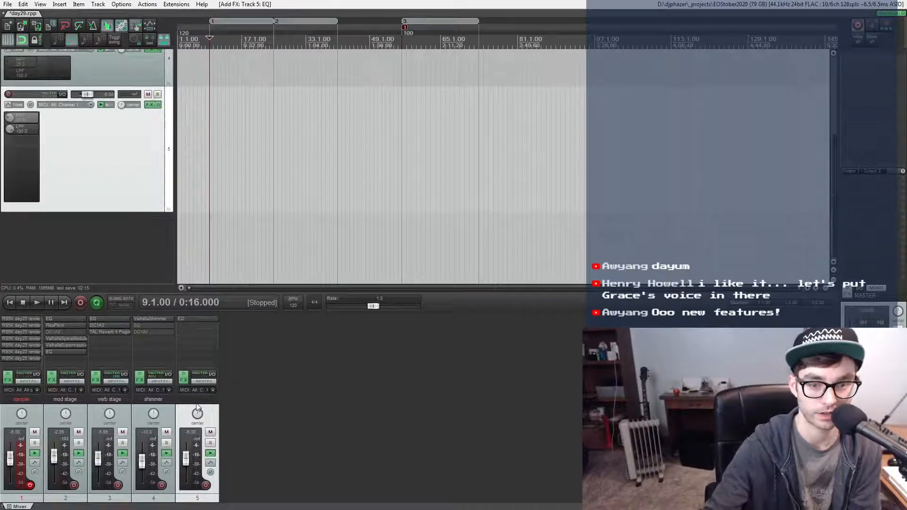
double_click(184, 317)
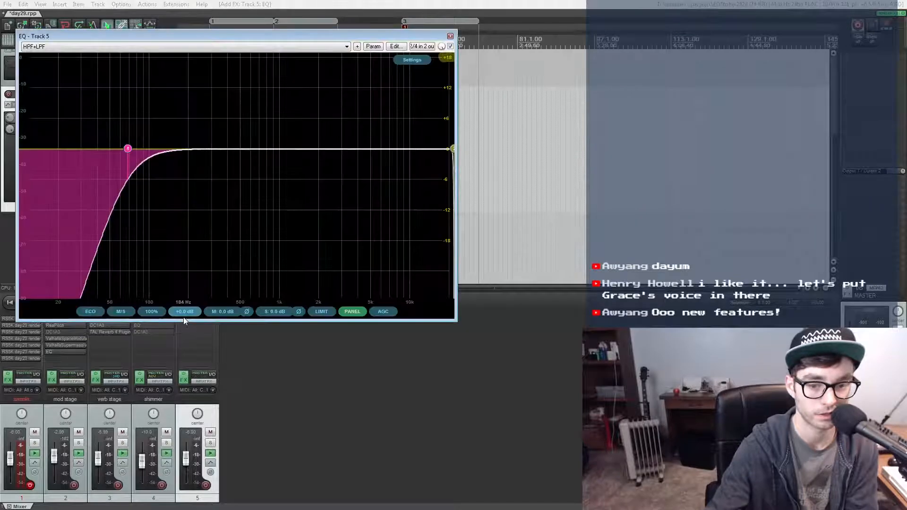
left_click(449, 36)
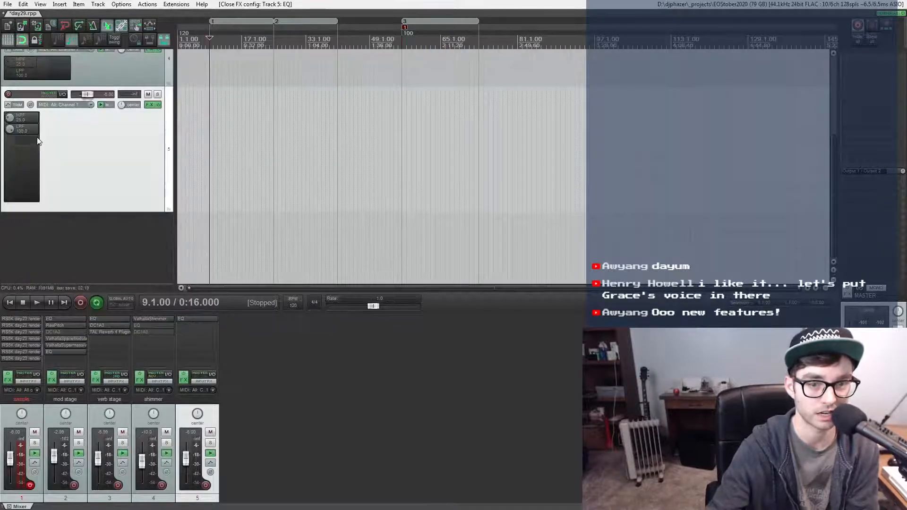
- Reduce the track heights and compare the embedded filter controls on the mod stage, verb stage, shimmer and new tracks
scroll(111, 164, "up", 3)
scroll(110, 164, "down", 2)
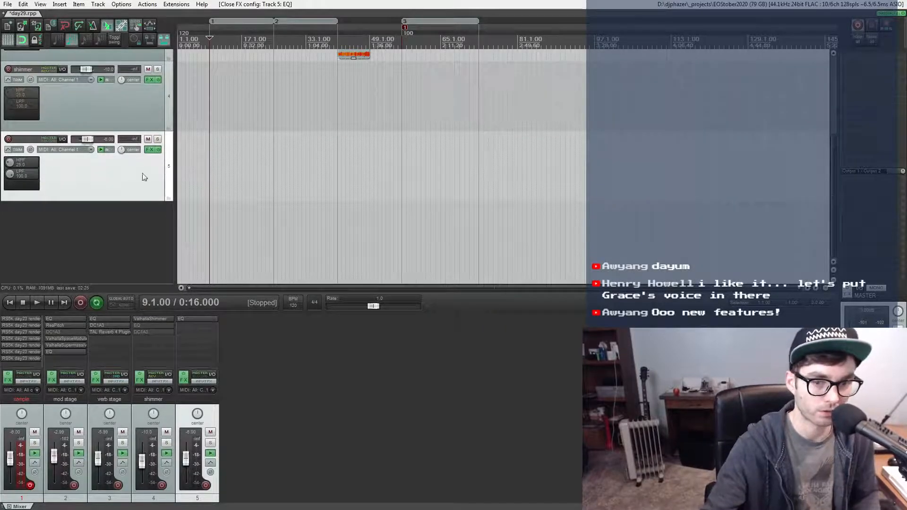
scroll(170, 166, "up", 3)
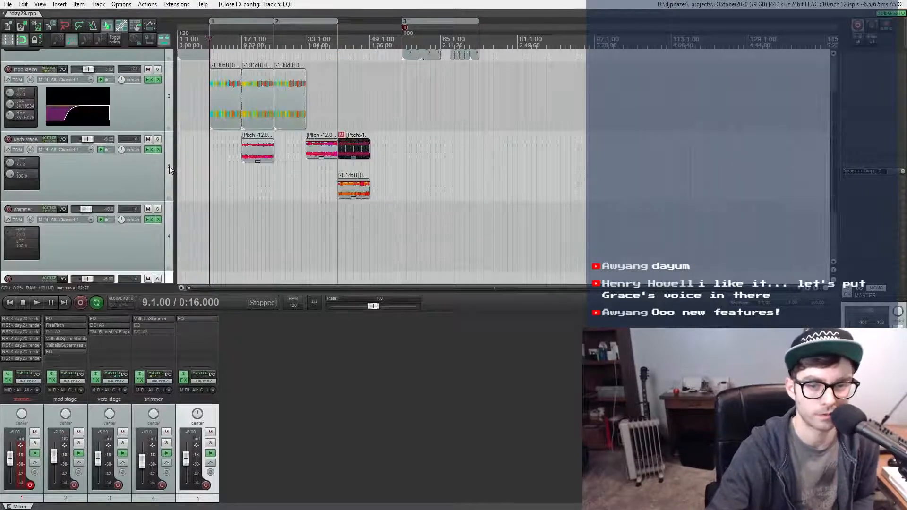
scroll(169, 166, "down", 3)
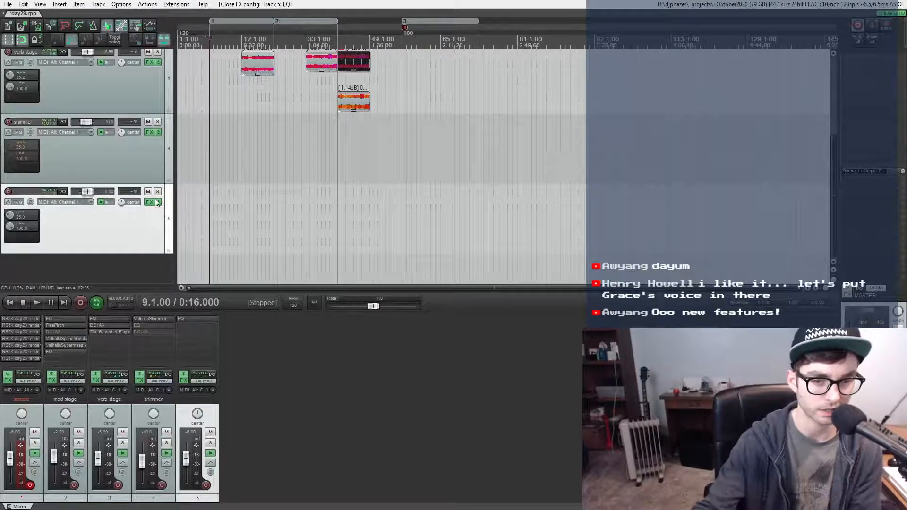
- Select the recorded MIDI item on the sample track, and open and audition its RS5K sampler holding day23 render 021-glued-01
left_click(205, 217)
scroll(204, 216, "up", 3)
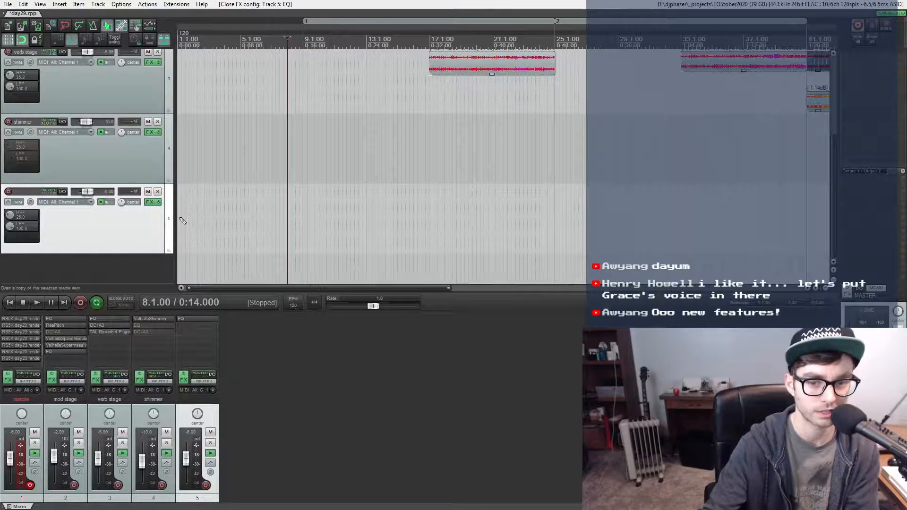
scroll(200, 196, "up", 3)
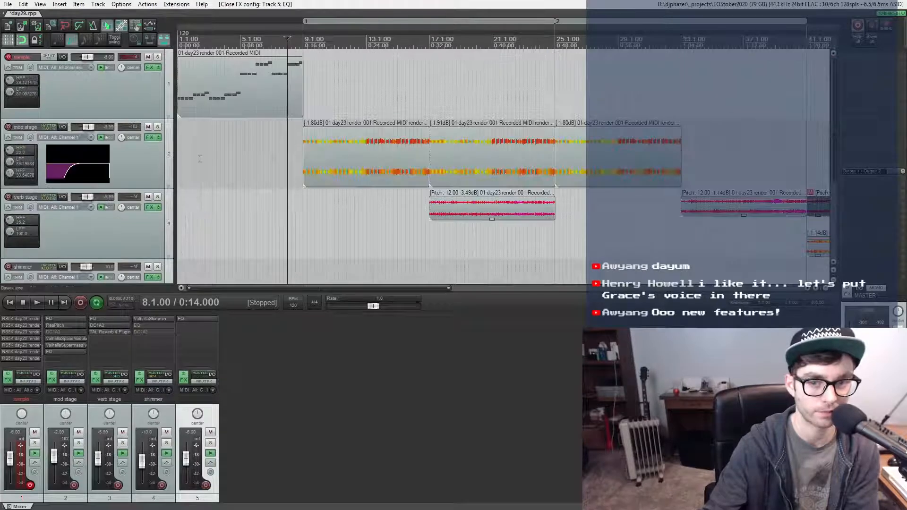
left_click(215, 66)
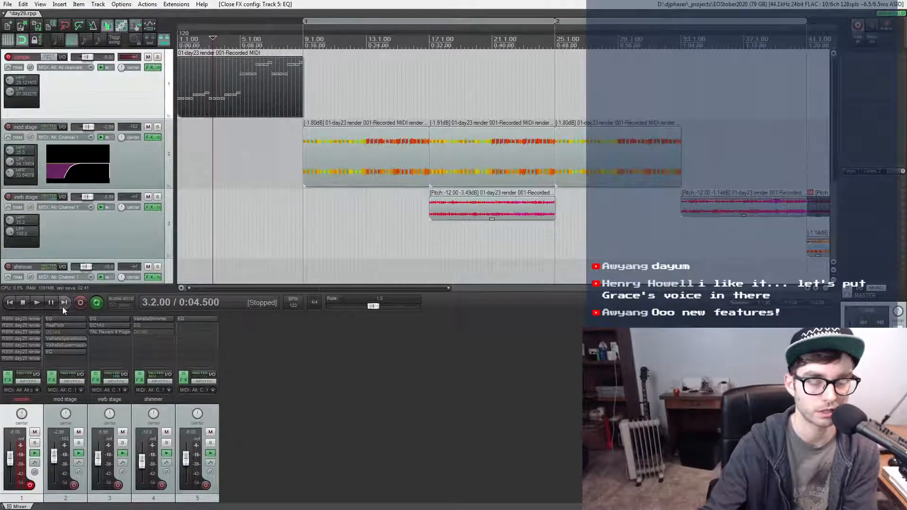
left_click(16, 319)
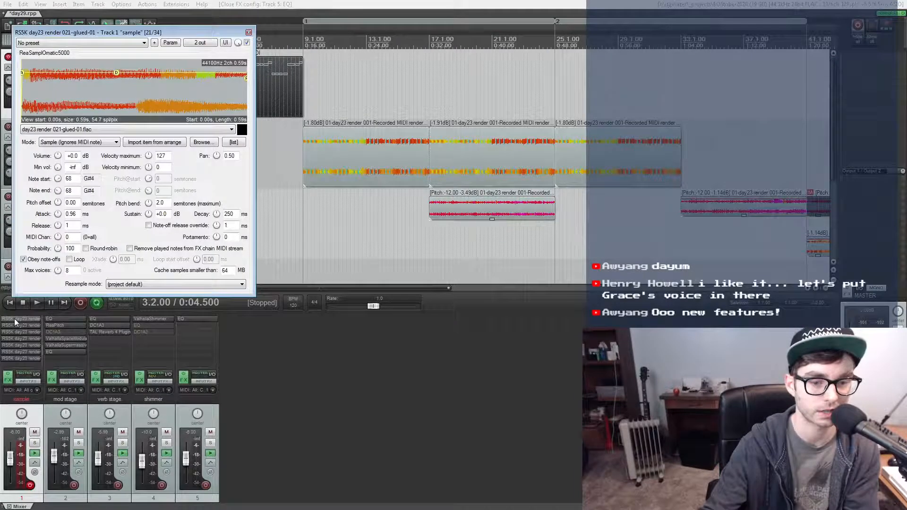
left_click(242, 131)
left_click(241, 131)
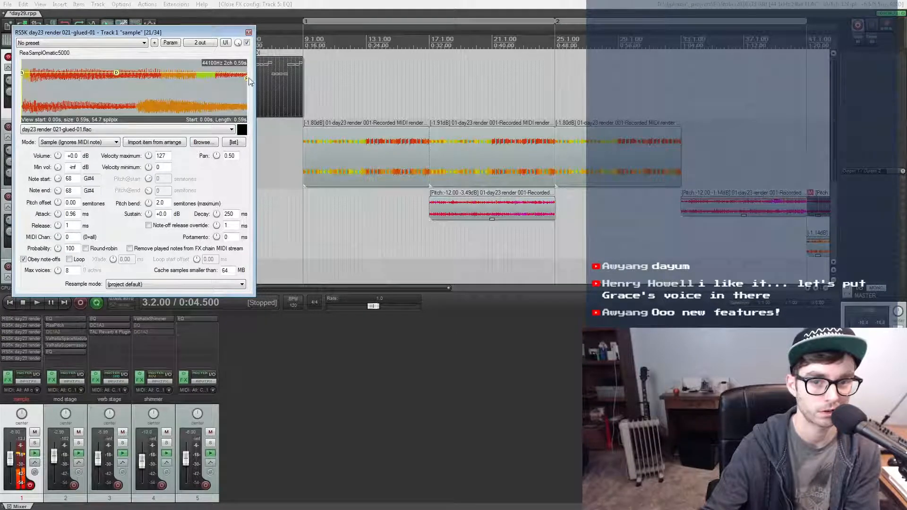
- Close the sampler window and play the recorded MIDI item from the project start, resetting the sample track's volume to 0 dB
left_click(248, 32)
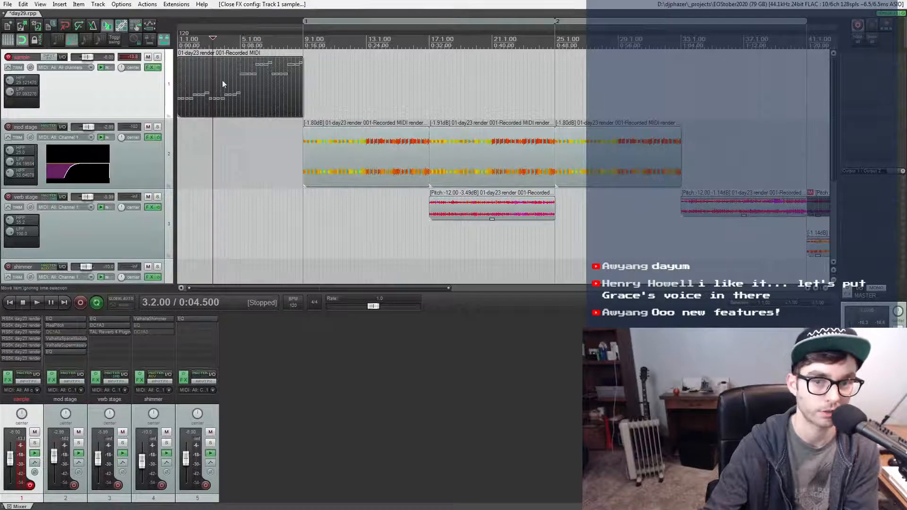
left_click(182, 84)
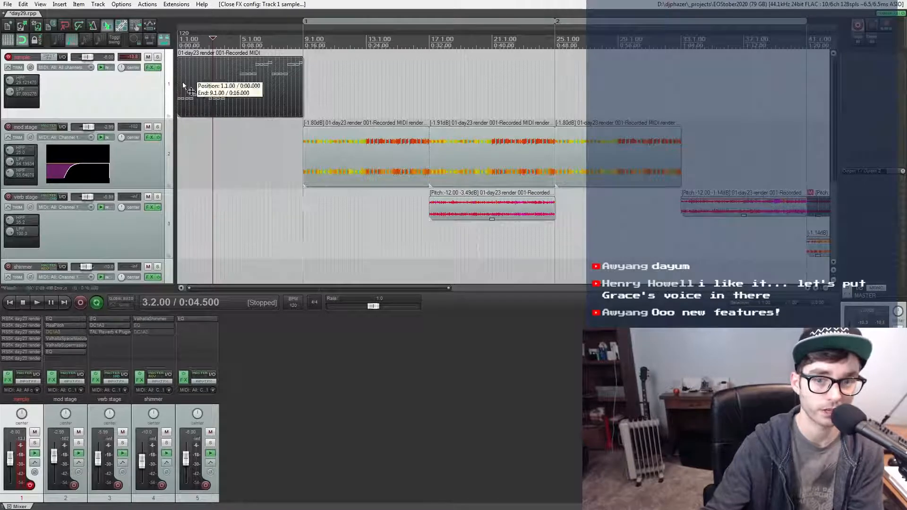
scroll(185, 86, "up", 4)
left_click(180, 91)
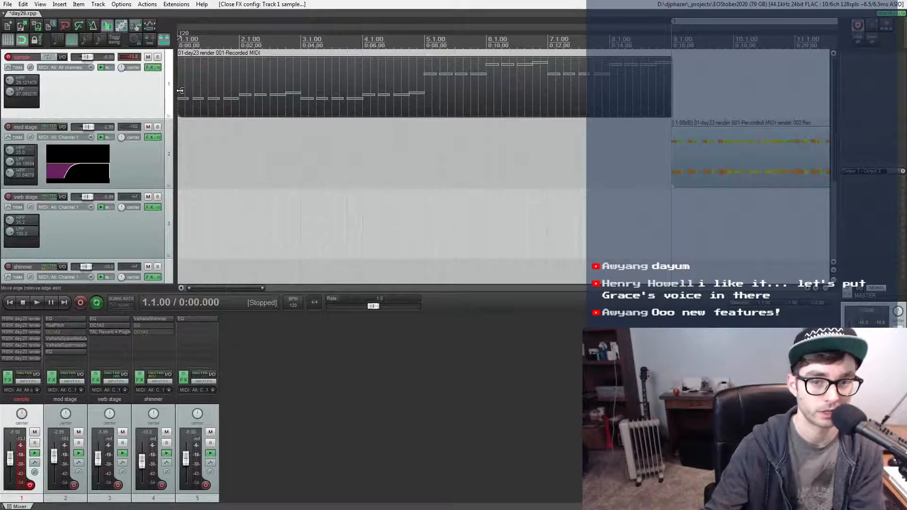
scroll(180, 91, "down", 1)
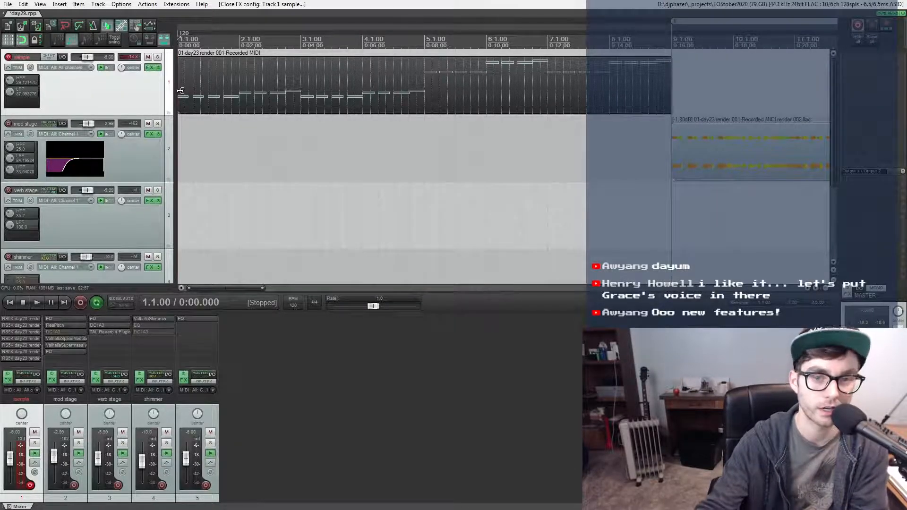
scroll(180, 91, "down", 2)
scroll(180, 91, "up", 1)
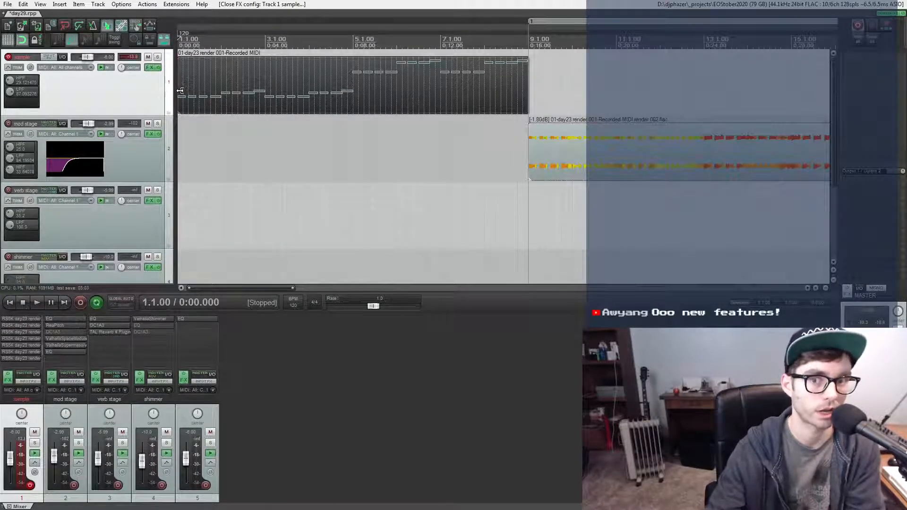
key("space")
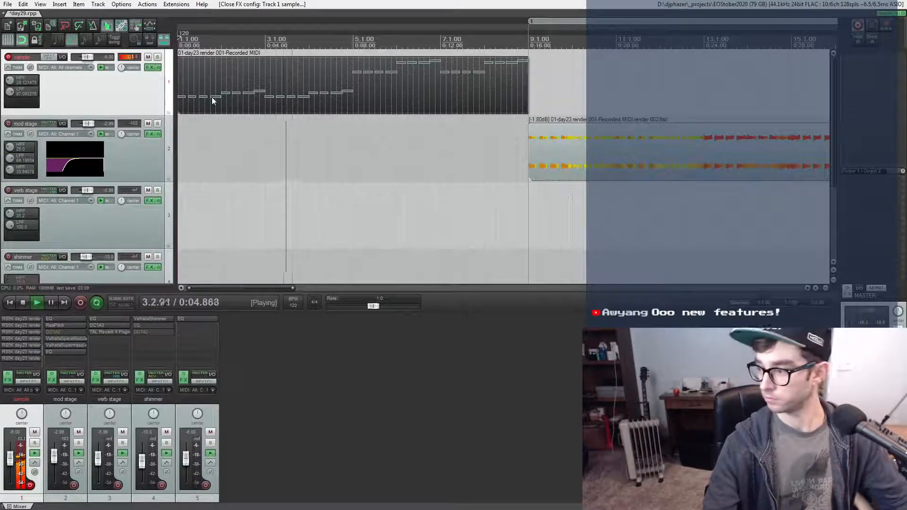
double_click(87, 58)
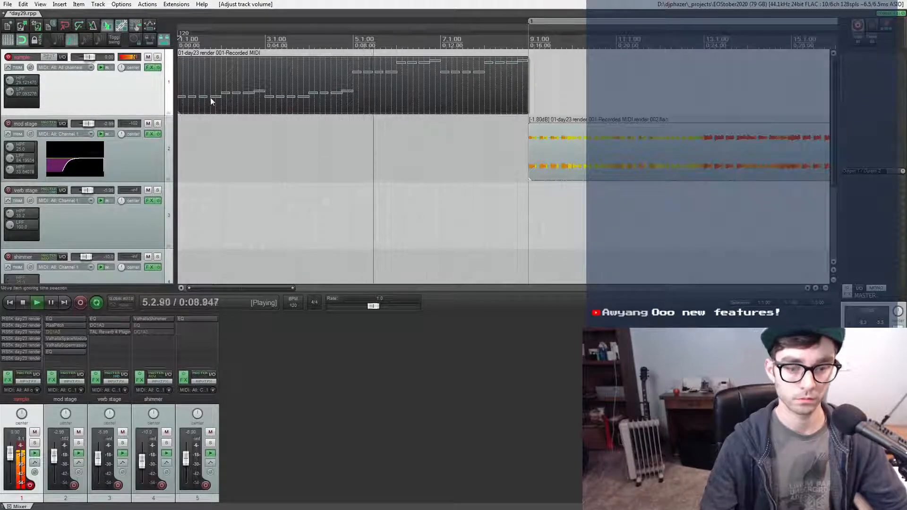
scroll(211, 96, "down", 2)
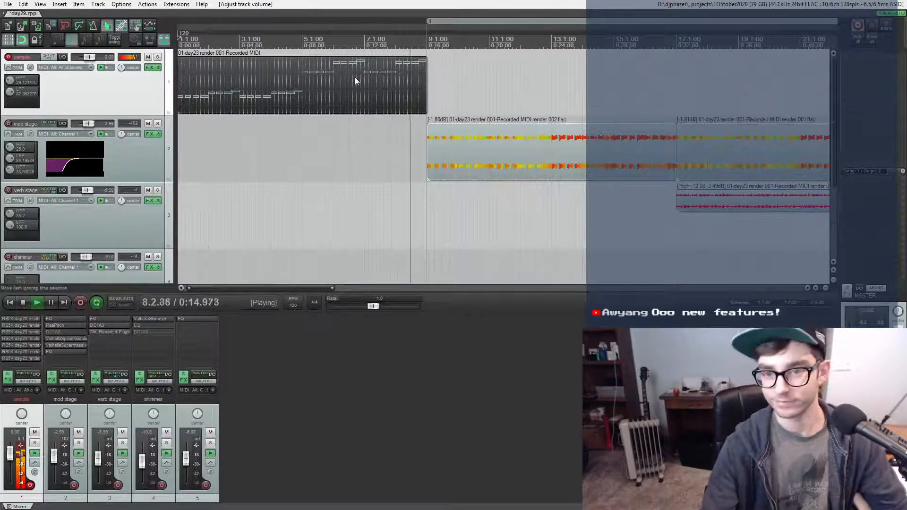
key("space")
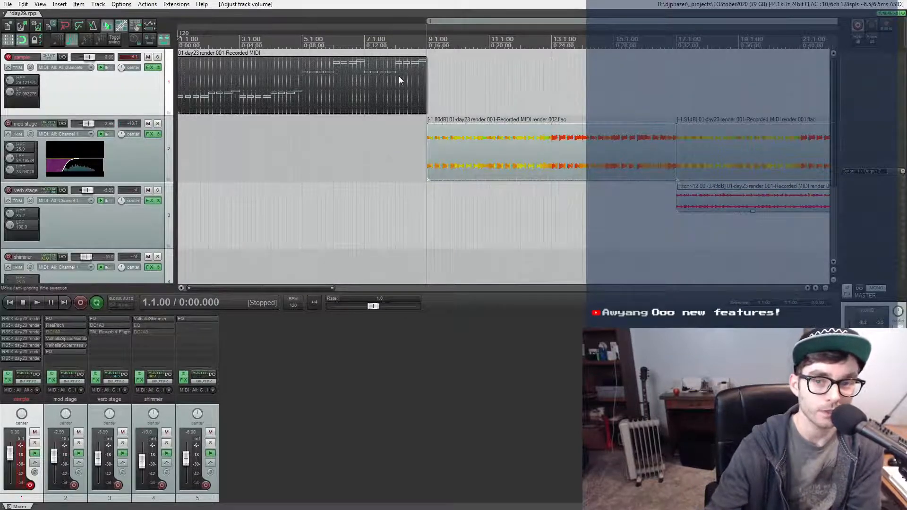
- Duplicate the recorded MIDI item on the sample track so the copy starts at measure 9
left_click(425, 81)
scroll(424, 81, "down", 3)
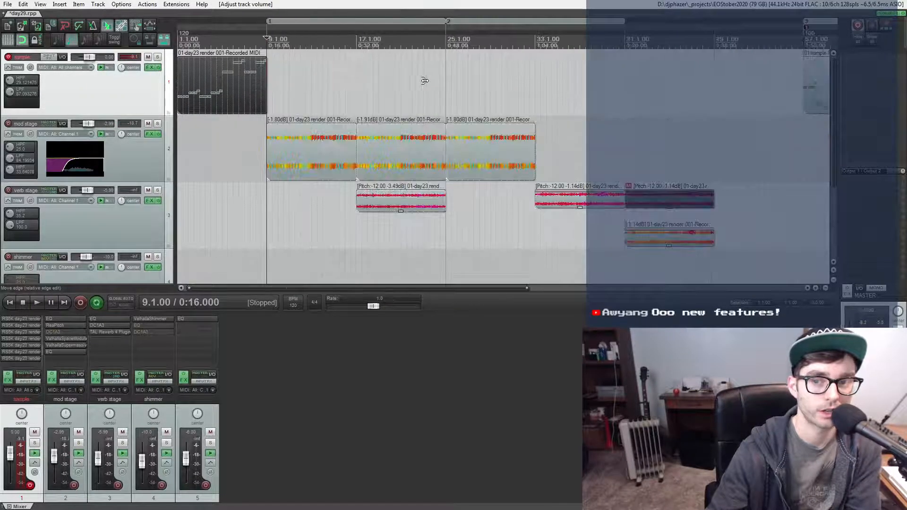
left_click(214, 87)
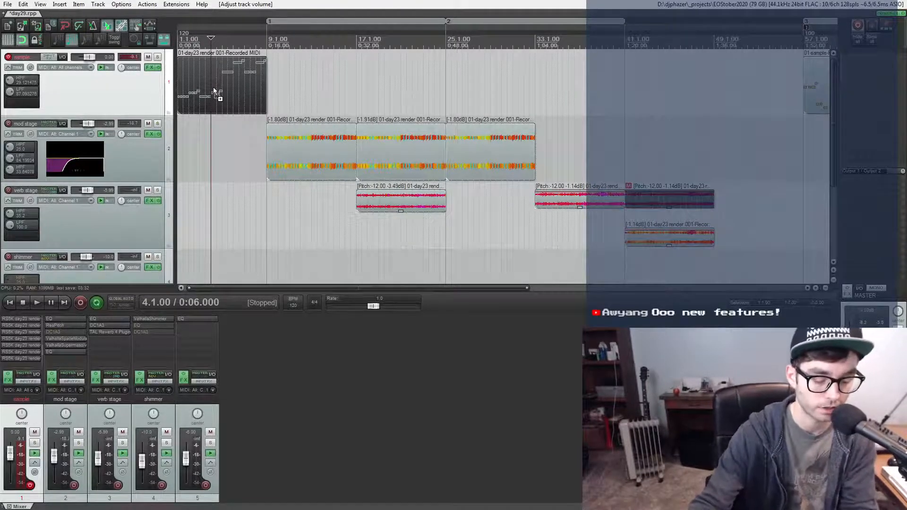
left_click_drag(214, 87, 297, 81)
left_click(297, 82)
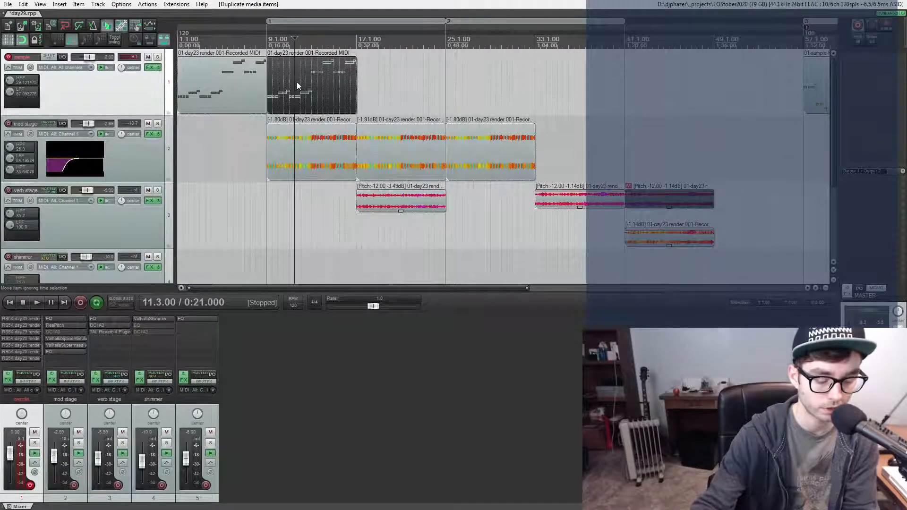
- Examine the options for applying track/take FX to the copied MIDI item as a new take
scroll(299, 83, "up", 3)
left_click(449, 72)
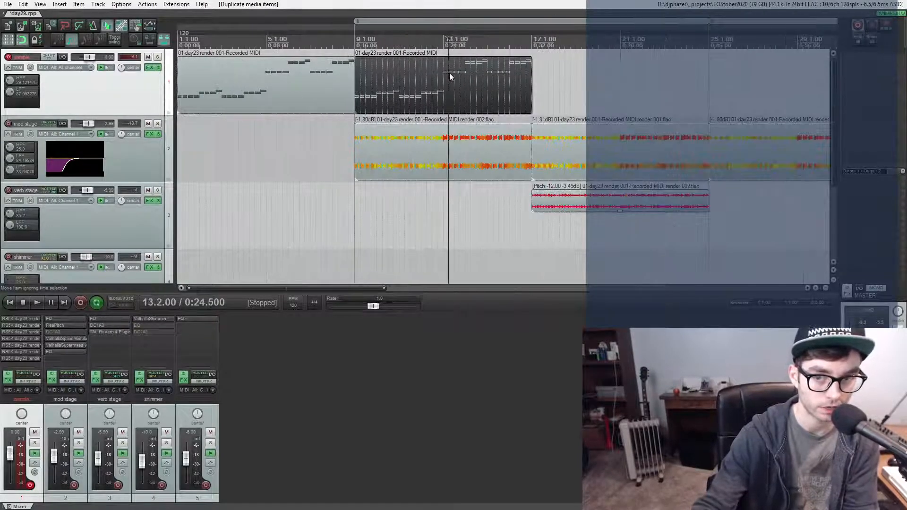
scroll(450, 72, "up", 4)
scroll(449, 73, "down", 3)
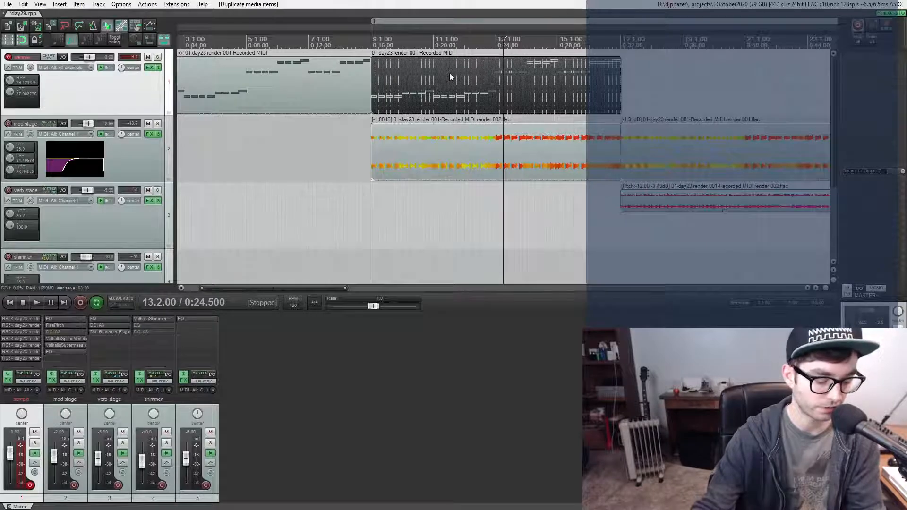
left_click(426, 81)
right_click(426, 82)
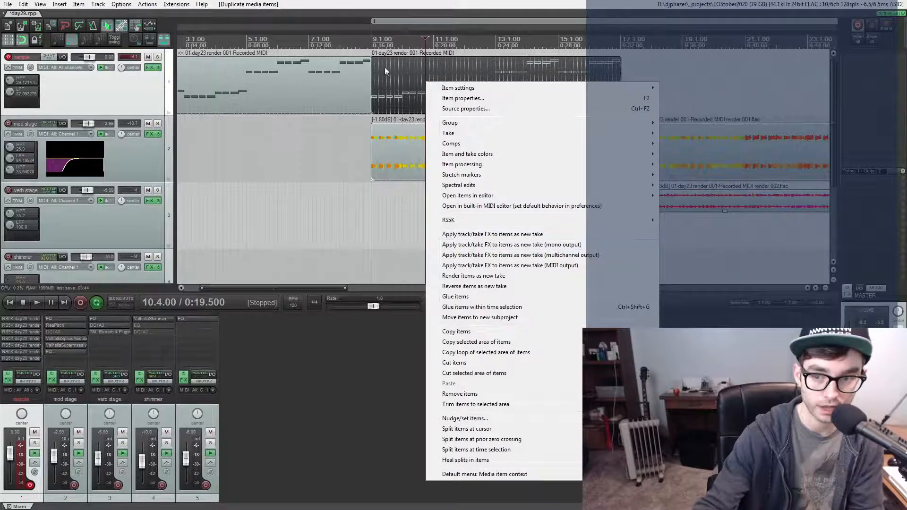
left_click(393, 80)
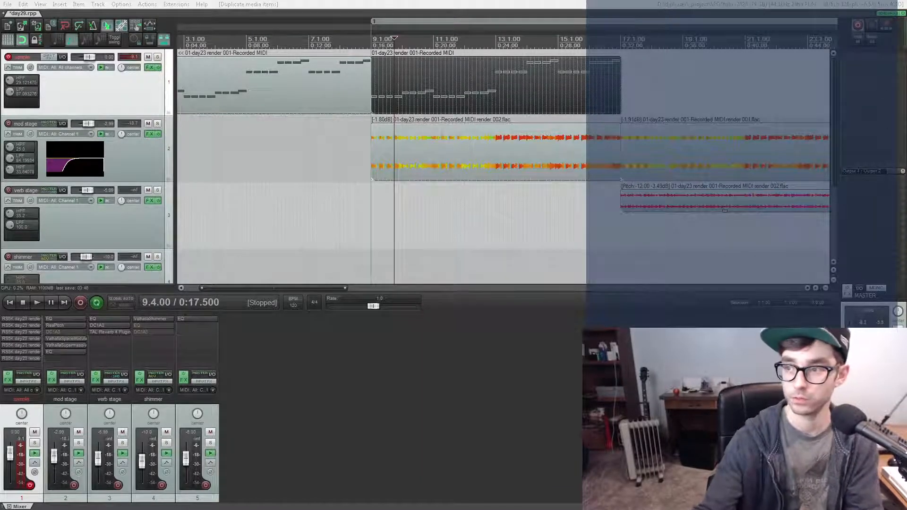
- Find the custom action "Item: Apply FX with tail" in the Actions list by its assigned shortcut
key("question")
left_click_drag(127, 57, 128, 57)
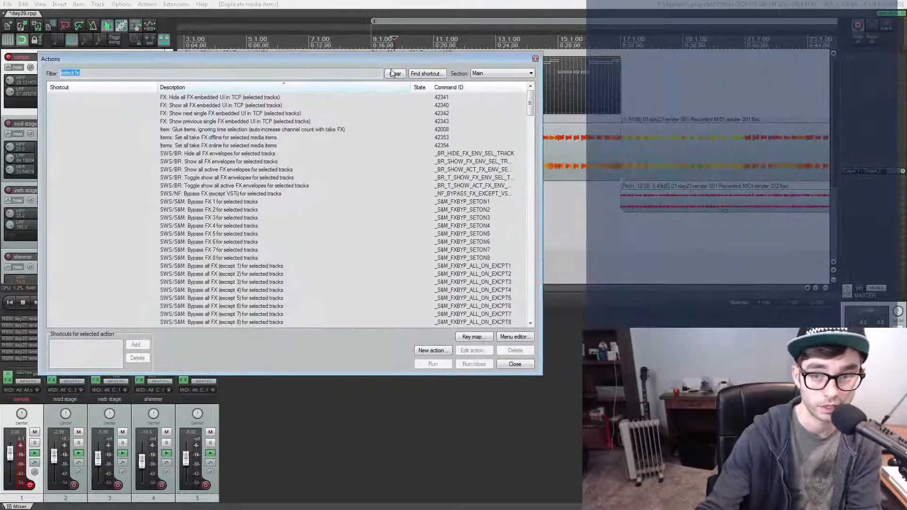
left_click(395, 74)
left_click(417, 74)
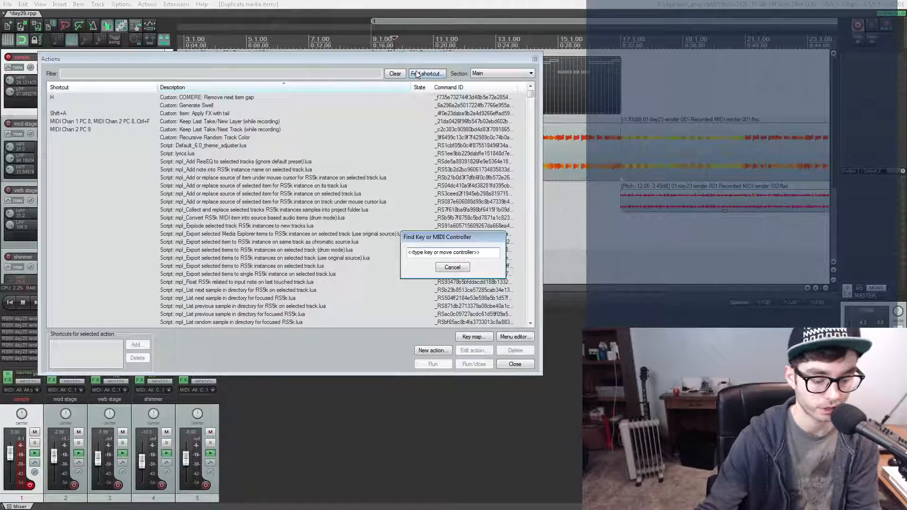
key("shift+a")
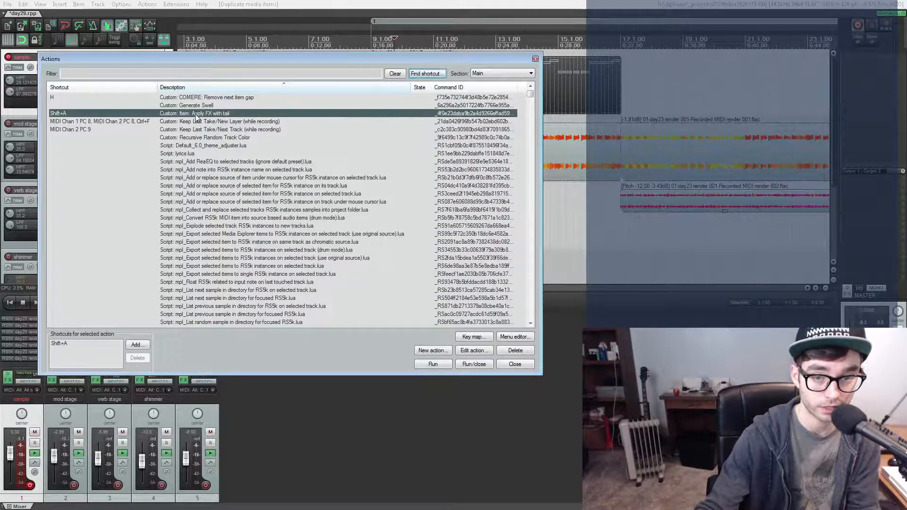
- Examine the three component actions of "Item: Apply FX with tail" without changing them, and close the Actions list
left_click(468, 352)
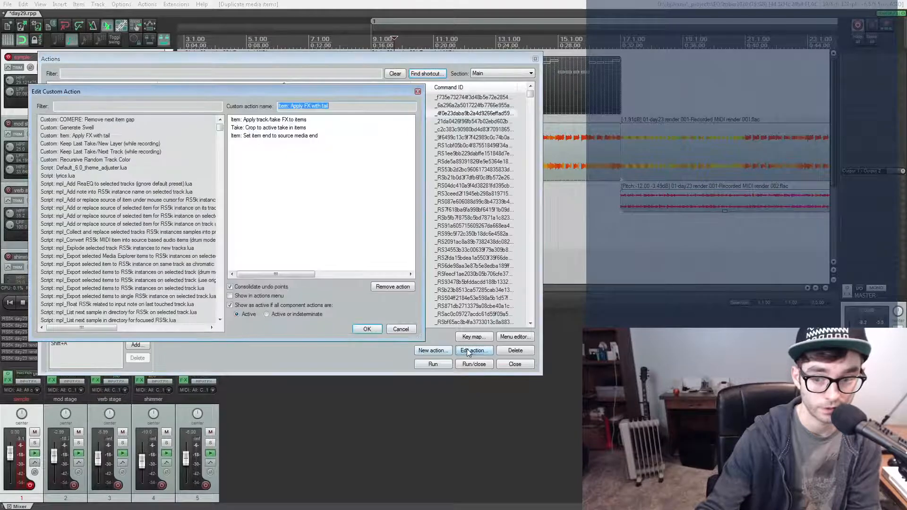
left_click(259, 121)
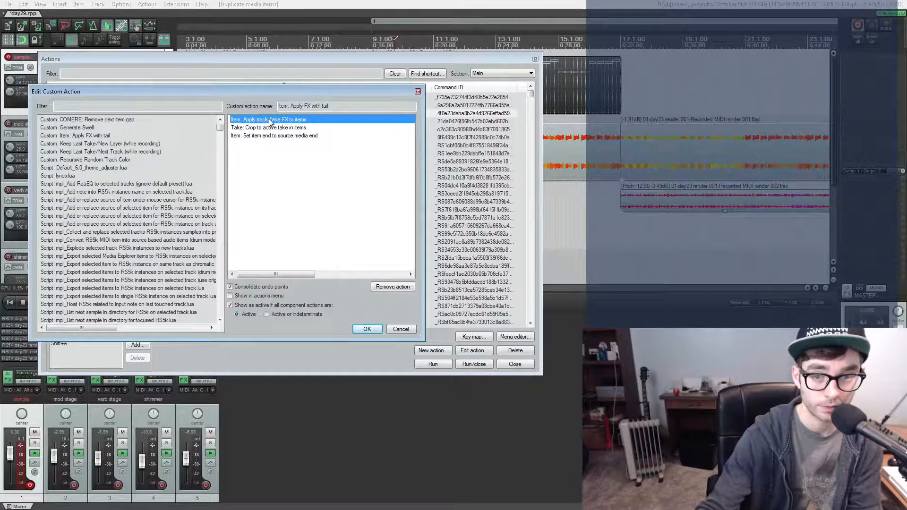
left_click(296, 128)
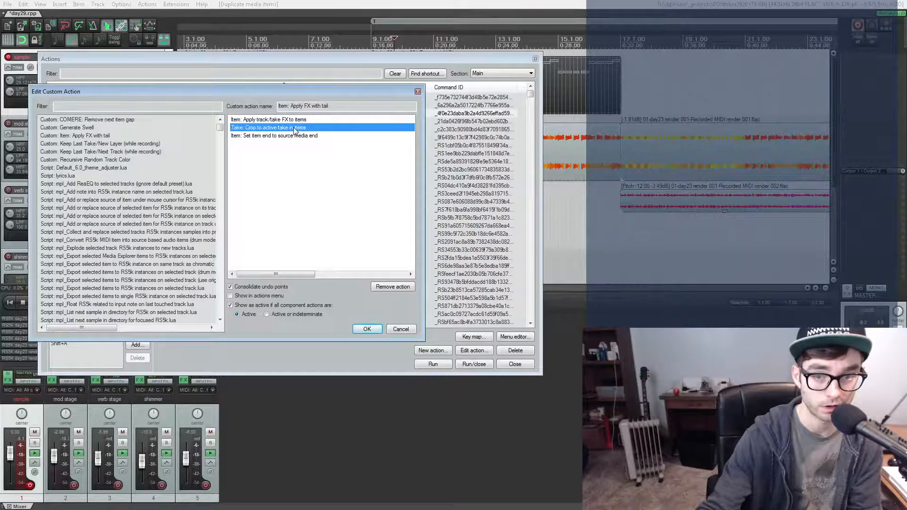
left_click(294, 136)
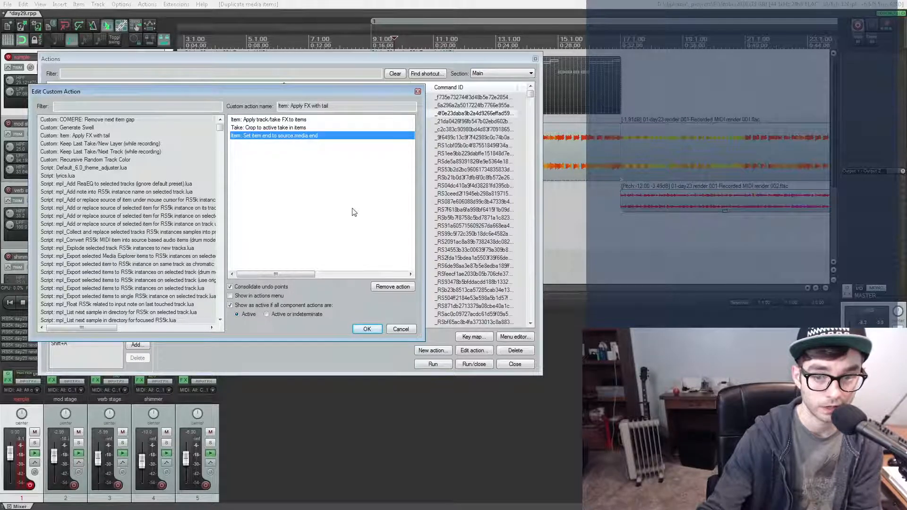
left_click(400, 330)
left_click(514, 363)
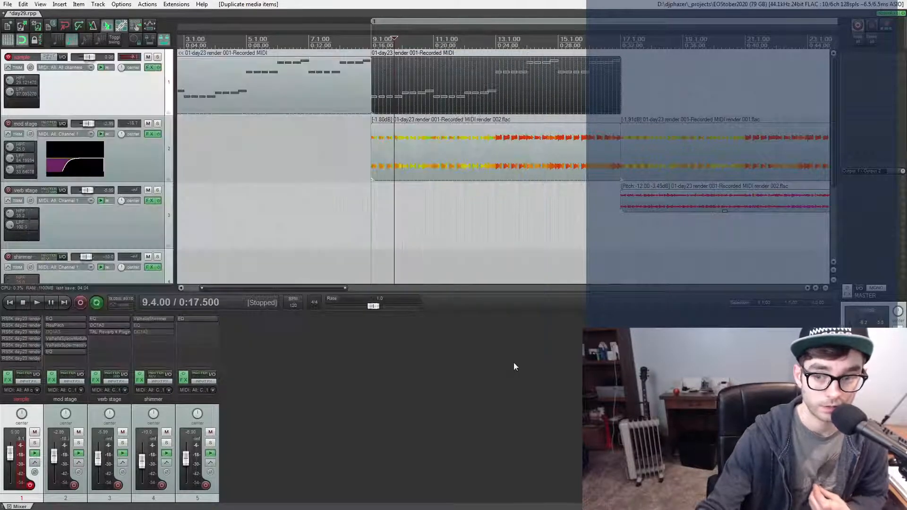
- Inspect the sample track's effects chain by briefly opening an RS5K sampler, the EQ and DC1A3
left_click(424, 88)
scroll(424, 88, "down", 4)
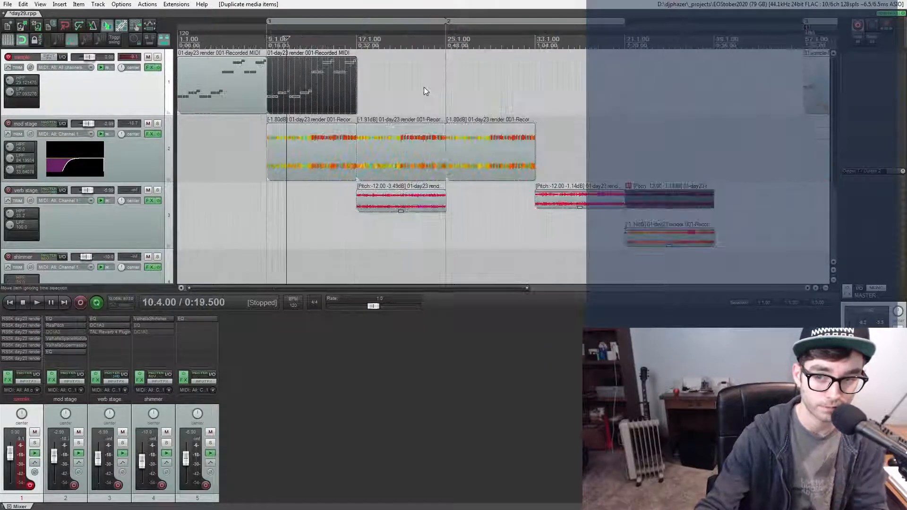
left_click(309, 81)
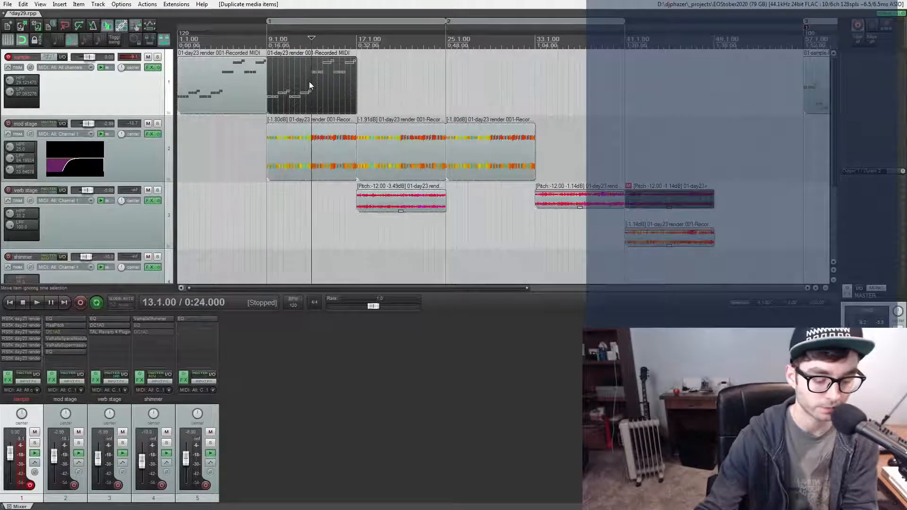
scroll(293, 82, "up", 3)
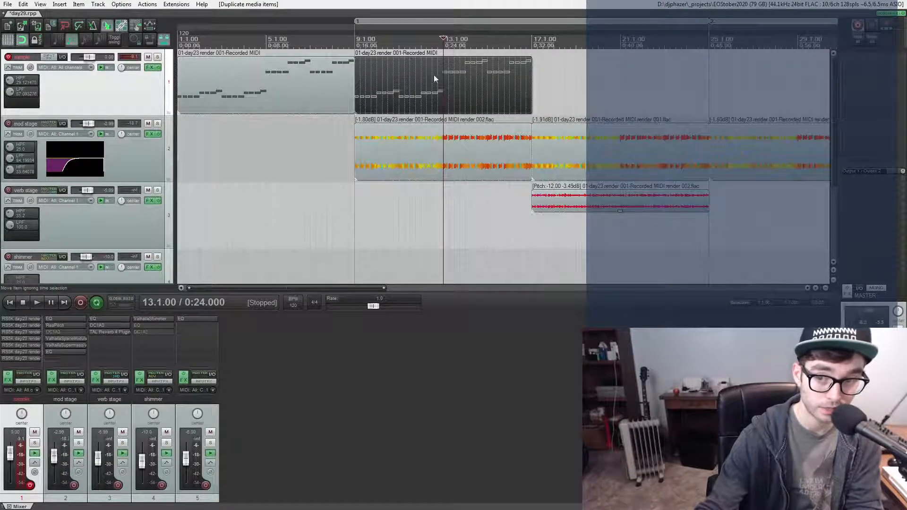
scroll(13, 321, "down", 3)
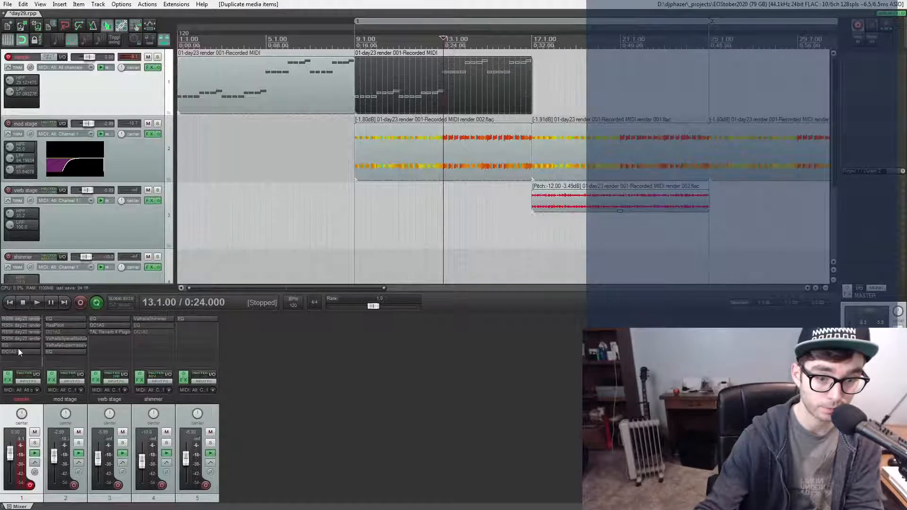
left_click(16, 324)
left_click(24, 324)
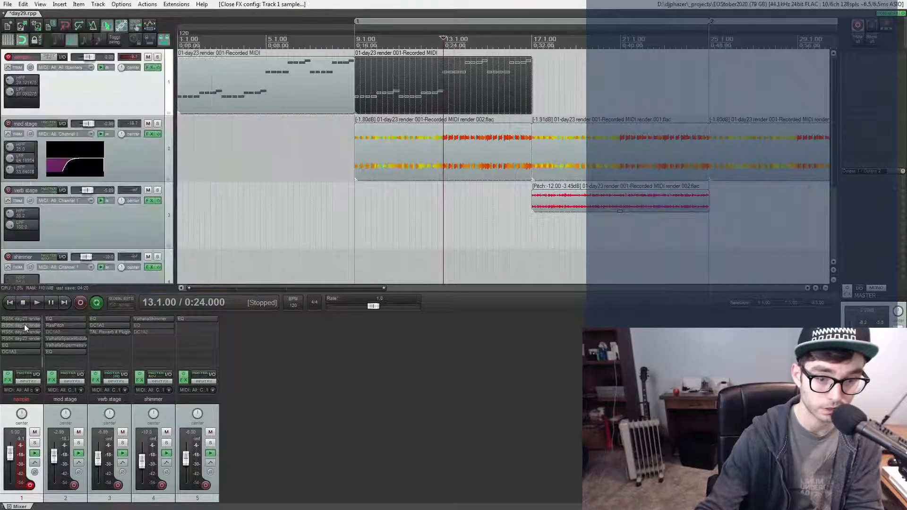
left_click(21, 345)
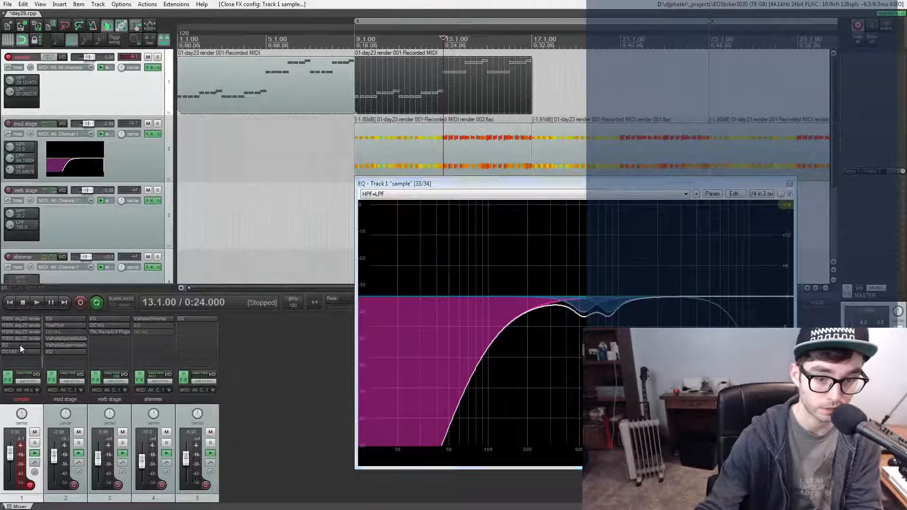
left_click(20, 345)
left_click(19, 351)
left_click(19, 351)
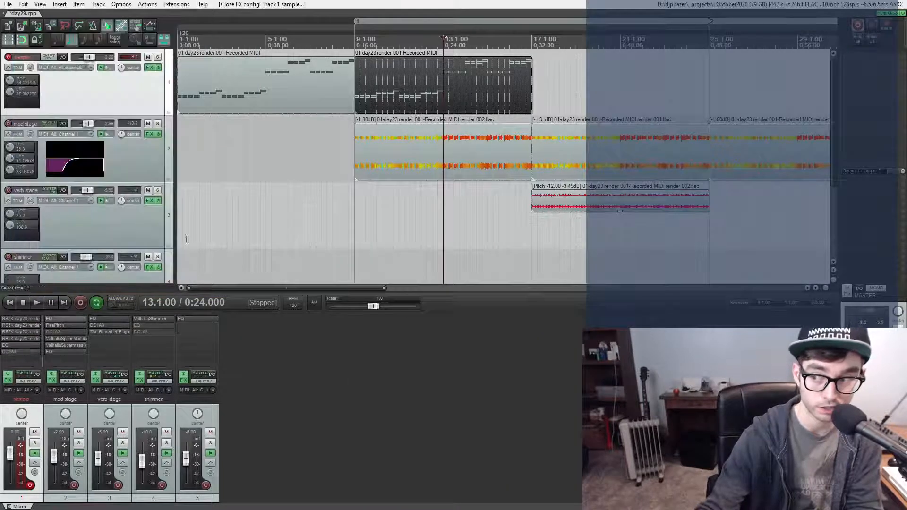
- Run the Apply FX with tail action on the copied MIDI item, and cut off the rendered tail from measure 17
left_click(391, 89)
key("ctrl+shift+f")
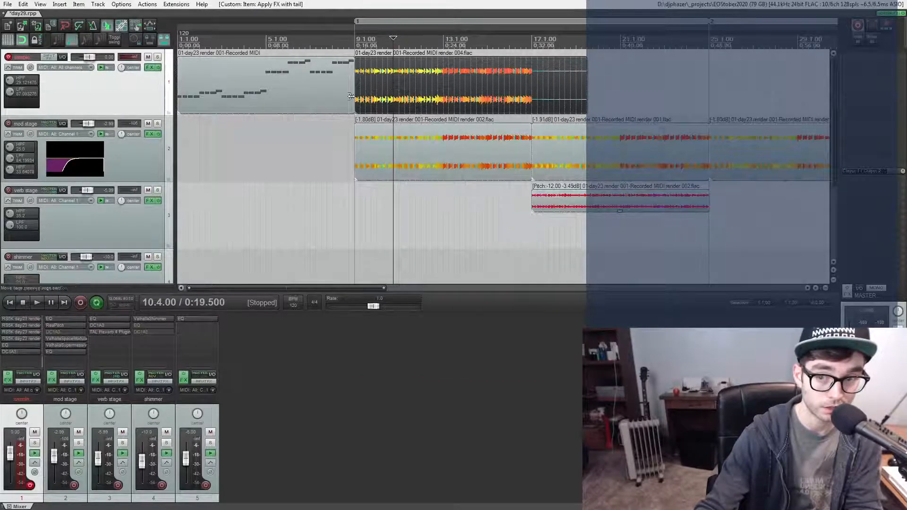
left_click(534, 81)
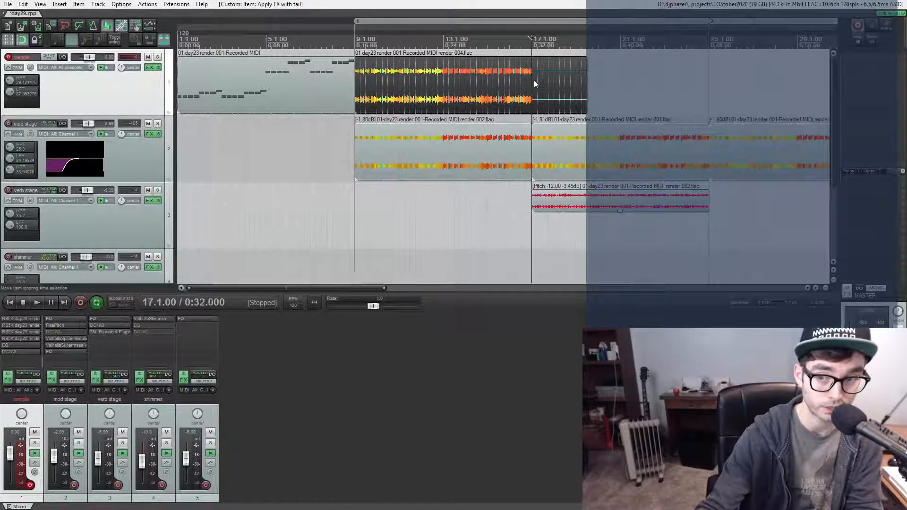
scroll(534, 83, "up", 3)
left_click(533, 81)
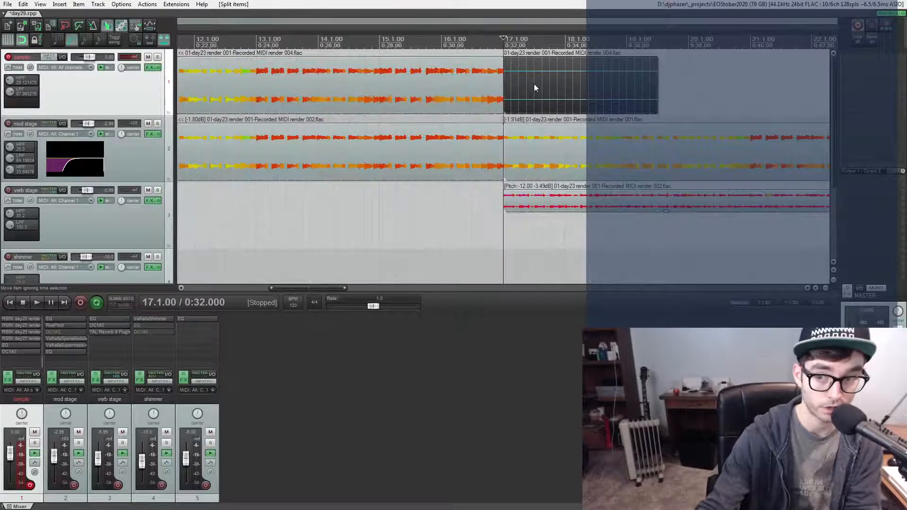
key("Delete")
scroll(396, 74, "down", 3)
left_click(396, 73)
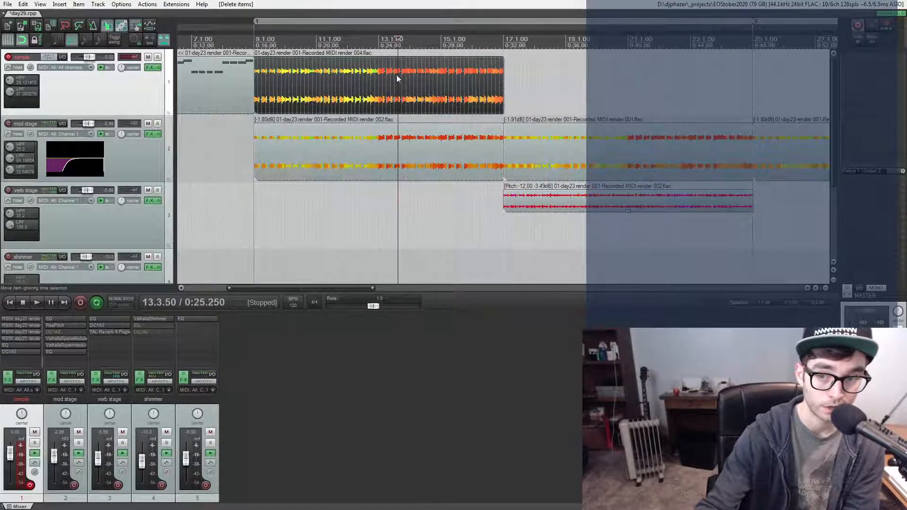
- Undo the splitting, rendering and copying of the MIDI item from measure 9, and select the original MIDI item on the sample track
left_click(379, 149)
key("ctrl+z")
key("ctrl+z")
key("ctrl+z")
key("ctrl+z")
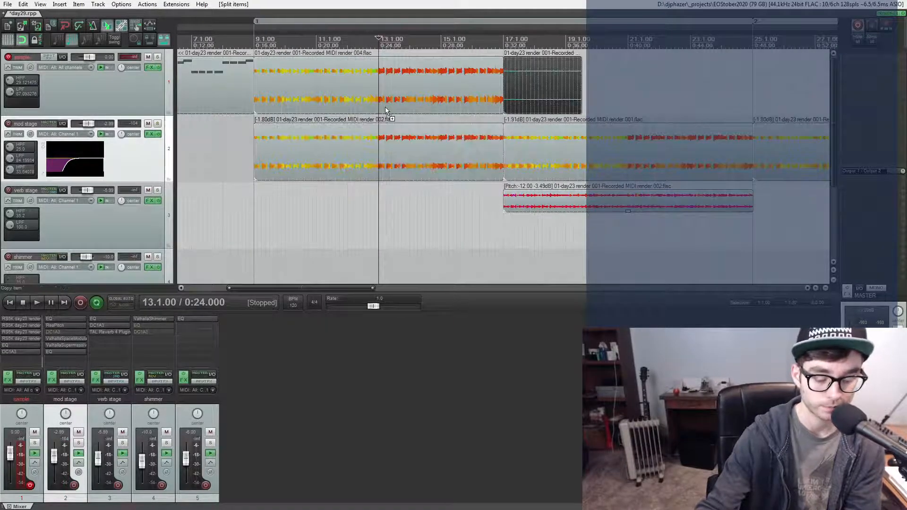
scroll(386, 107, "down", 2)
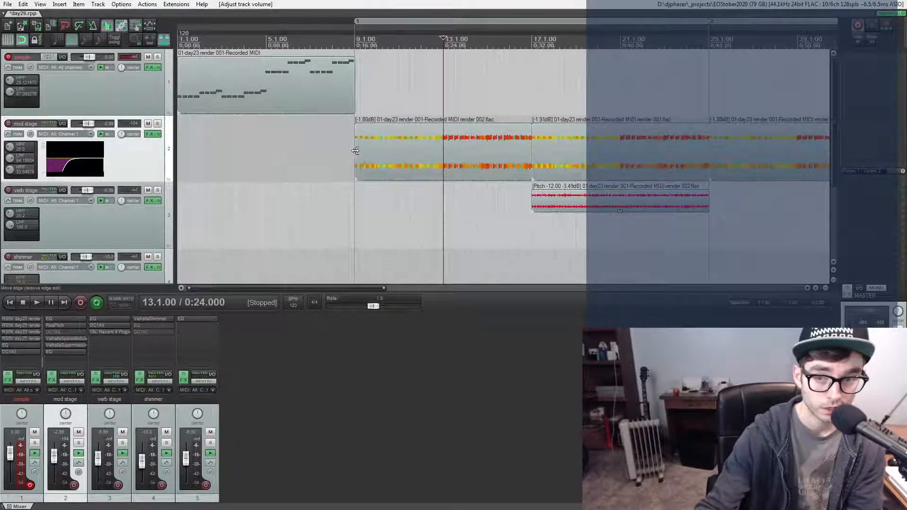
left_click(354, 150)
left_click(307, 100)
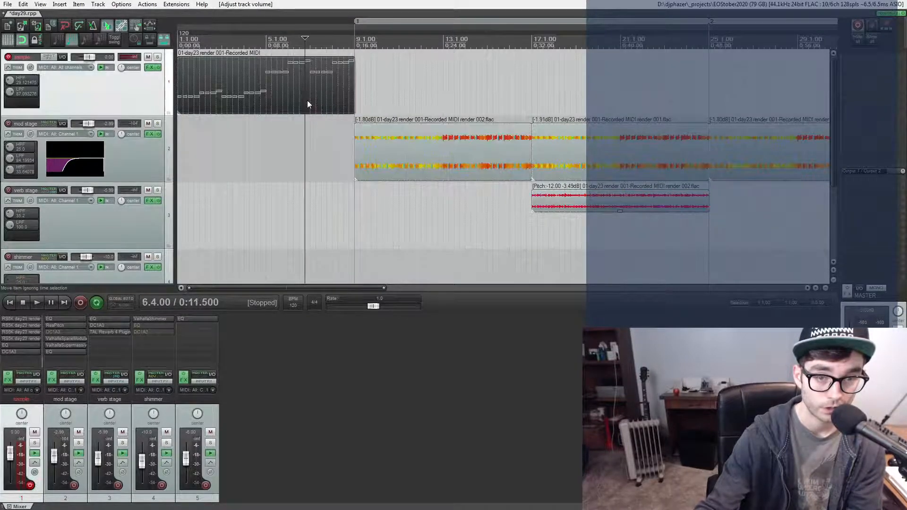
left_click(248, 81)
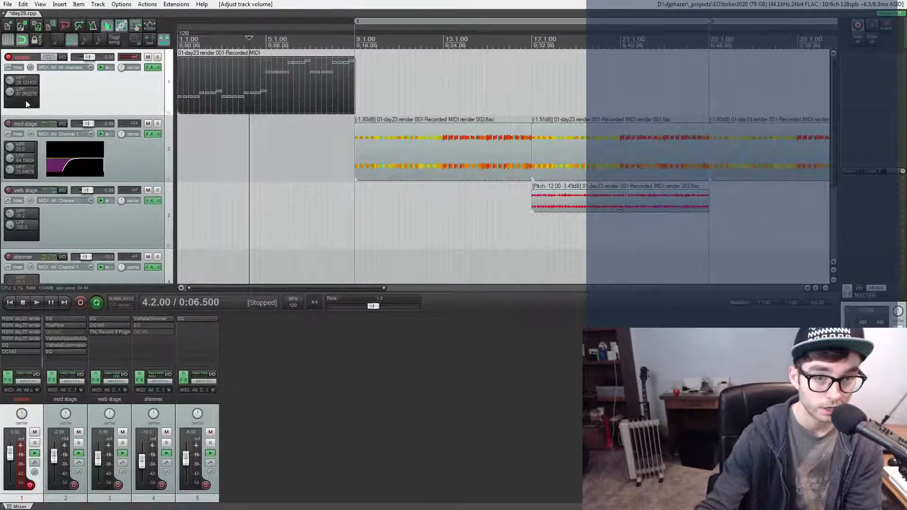
- Inspect the mod stage track's effects chain by briefly opening the EQ, ReaPitch, ValhallaSpaceModulator and ValhallaSupermassive
left_click(170, 136)
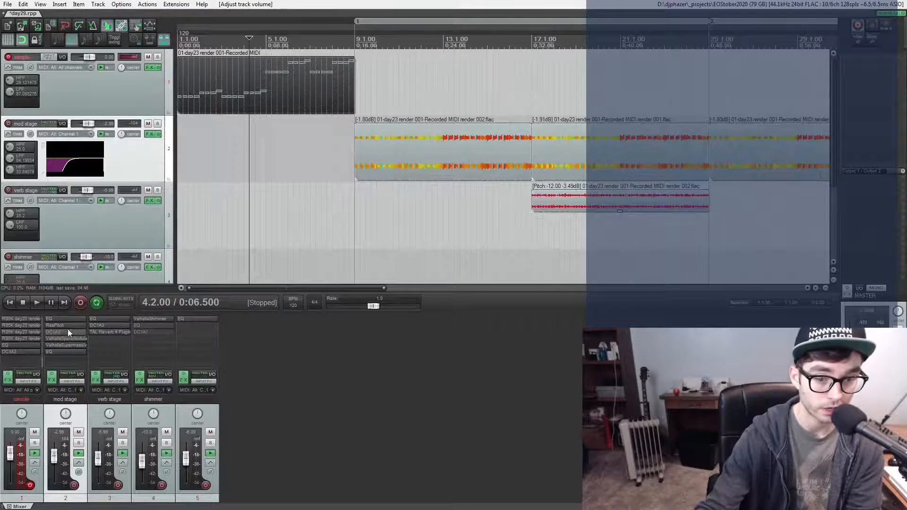
left_click(55, 319)
left_click(55, 318)
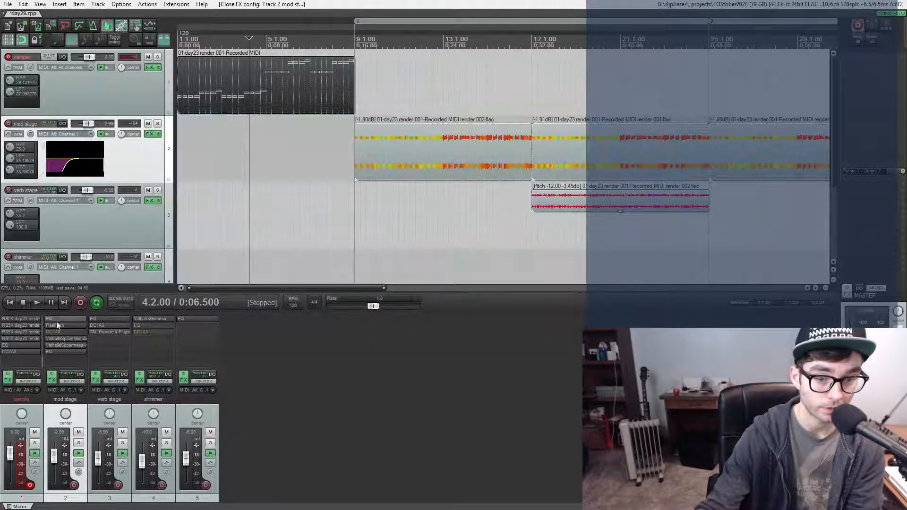
left_click(57, 325)
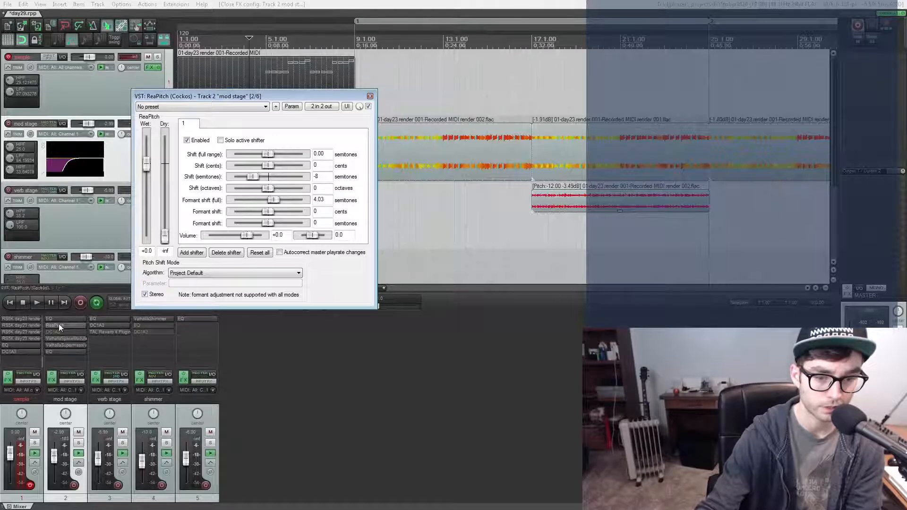
left_click(59, 324)
left_click(64, 338)
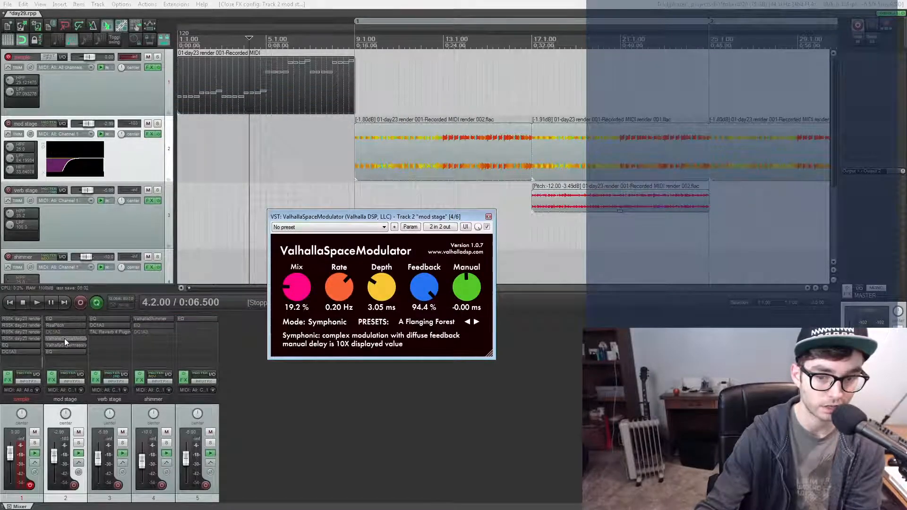
left_click(64, 339)
left_click(64, 345)
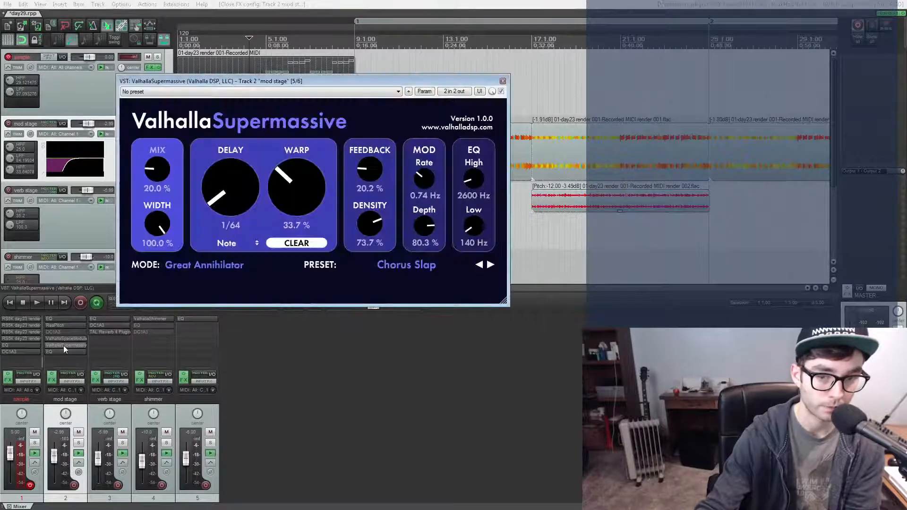
left_click(63, 345)
left_click(63, 345)
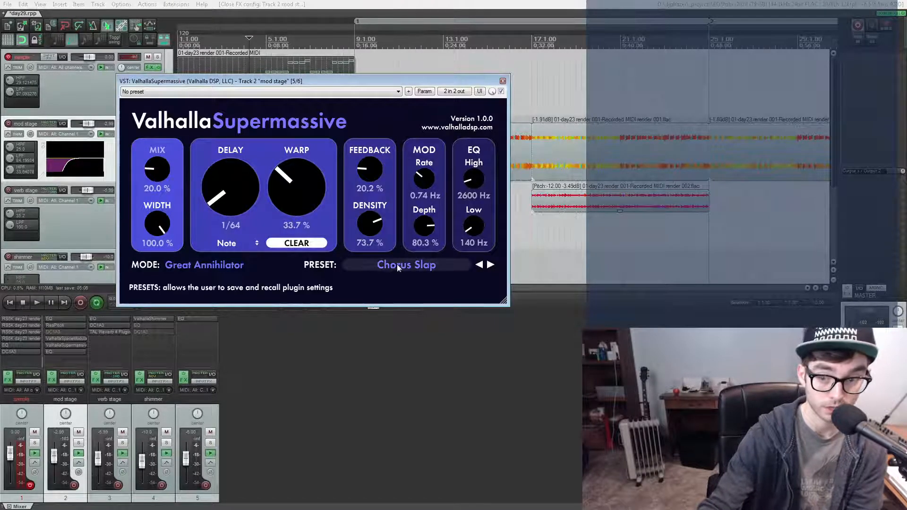
left_click(67, 345)
- Listen to the mod stage track soloed from measure 9, and clear the solo
left_click(79, 443)
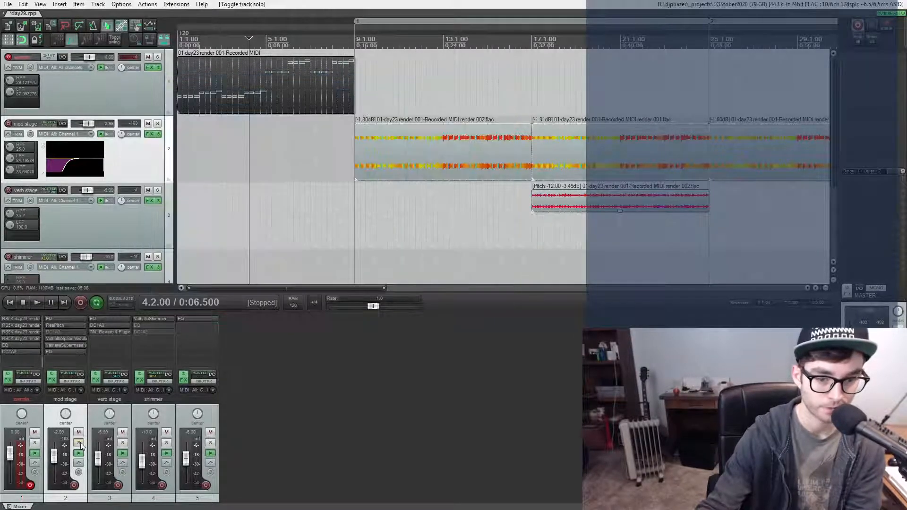
left_click(355, 32)
key("space")
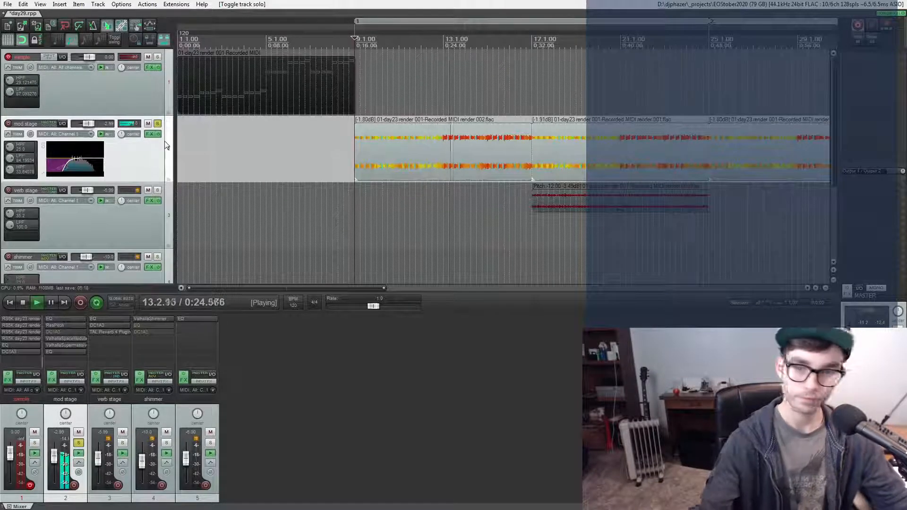
key("space")
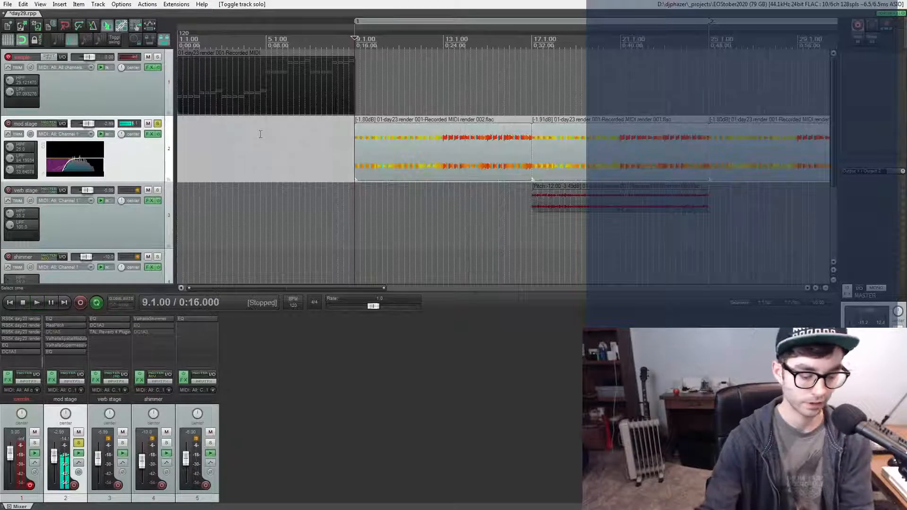
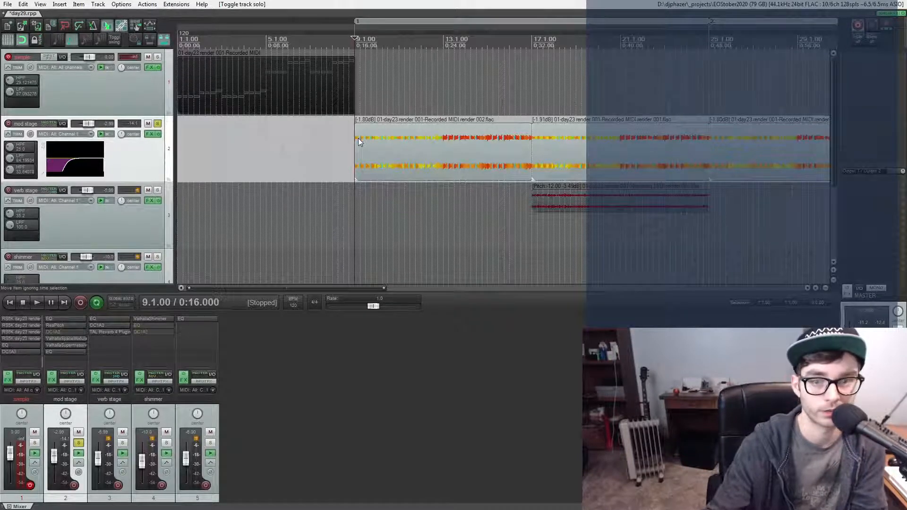
scroll(358, 141, "down", 2)
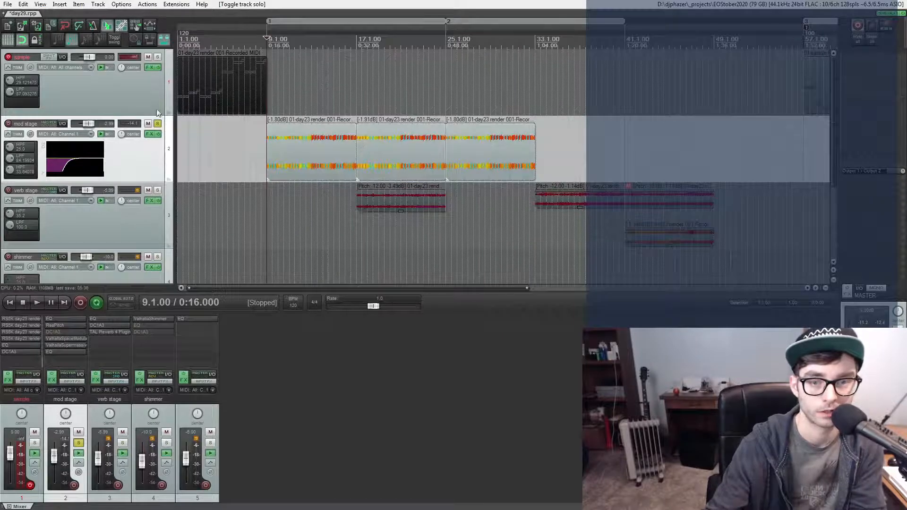
left_click(158, 123)
- Compare the original MIDI item from measure 5 with the rendered mod stage audio from measure 9 by playing both
left_click(179, 38)
key("space")
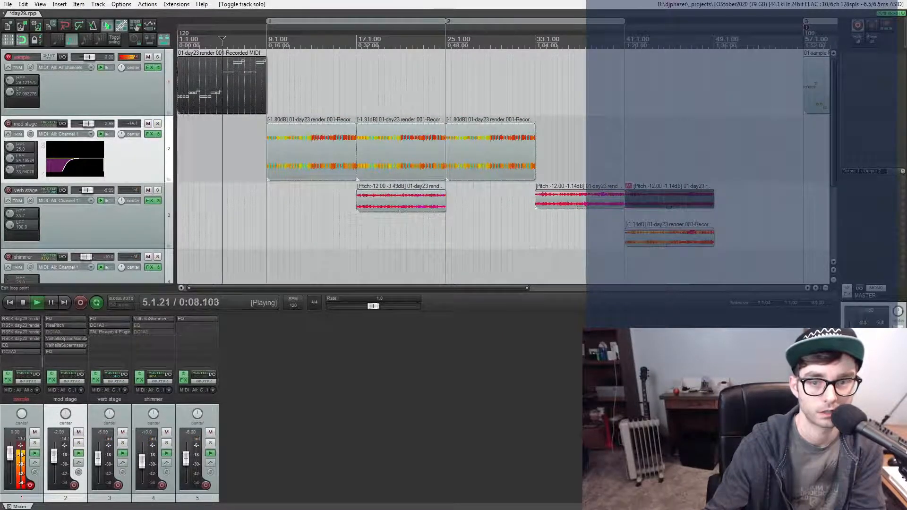
key("space")
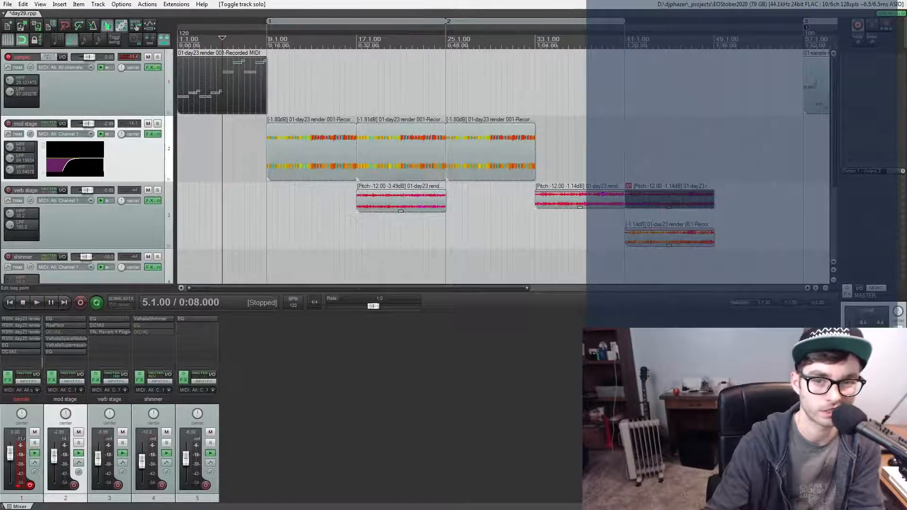
left_click(267, 39)
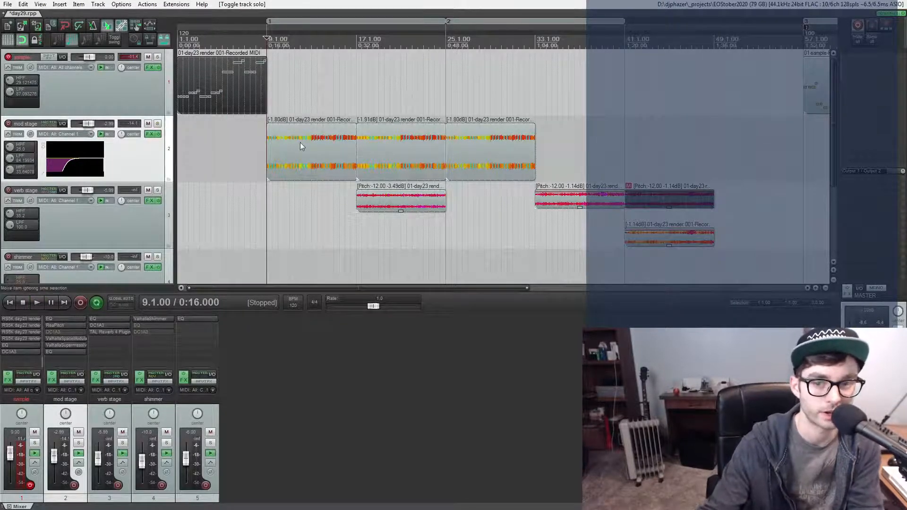
key("space")
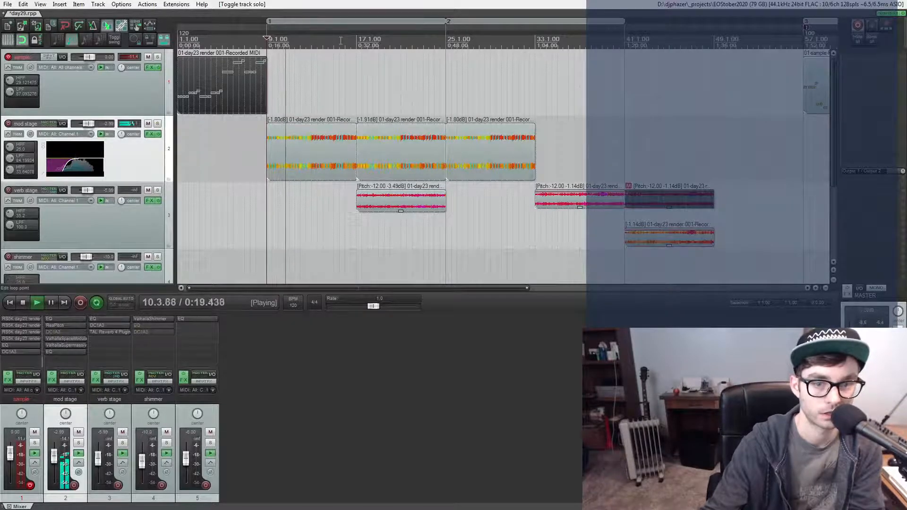
key("space")
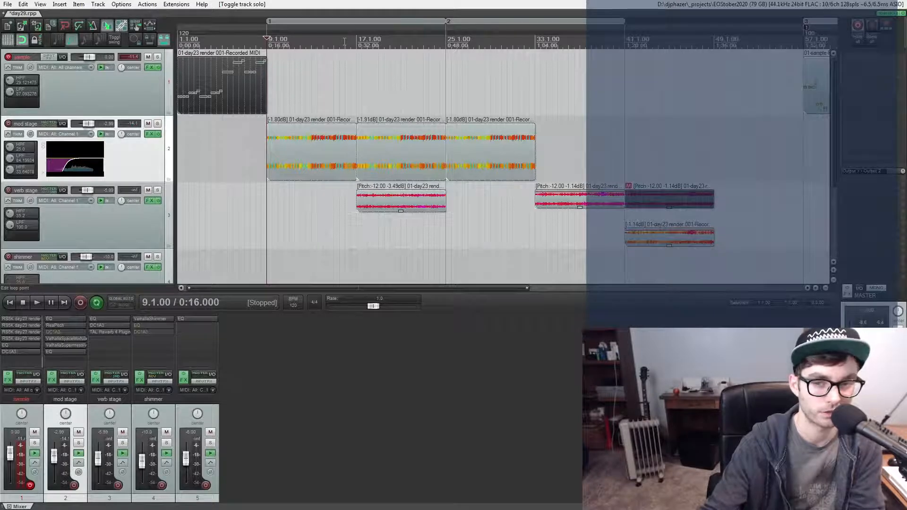
- Mute the mod stage track and play the verb stage item from measure 17
left_click(351, 41)
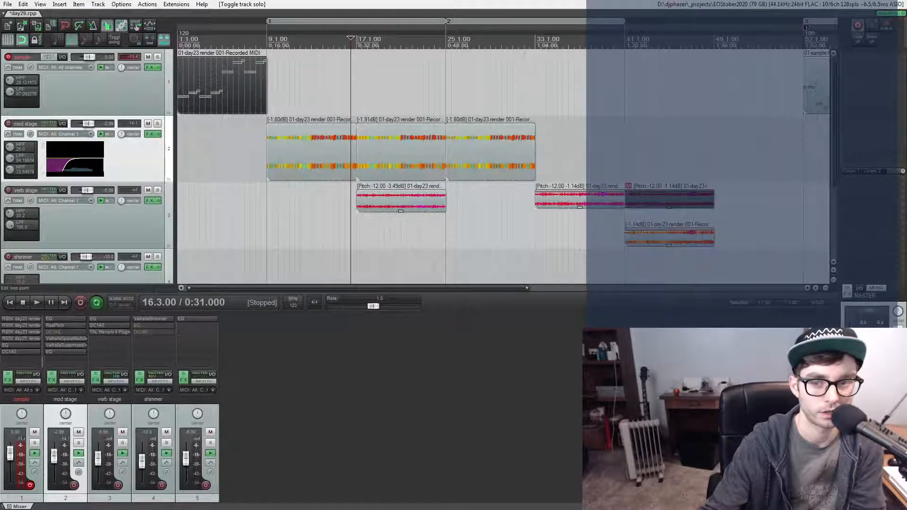
left_click(357, 41)
left_click(148, 124)
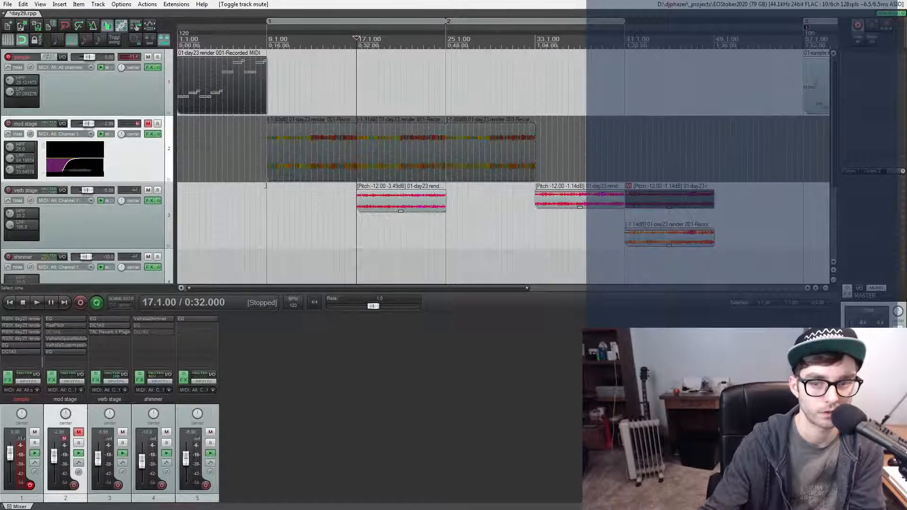
left_click(317, 159)
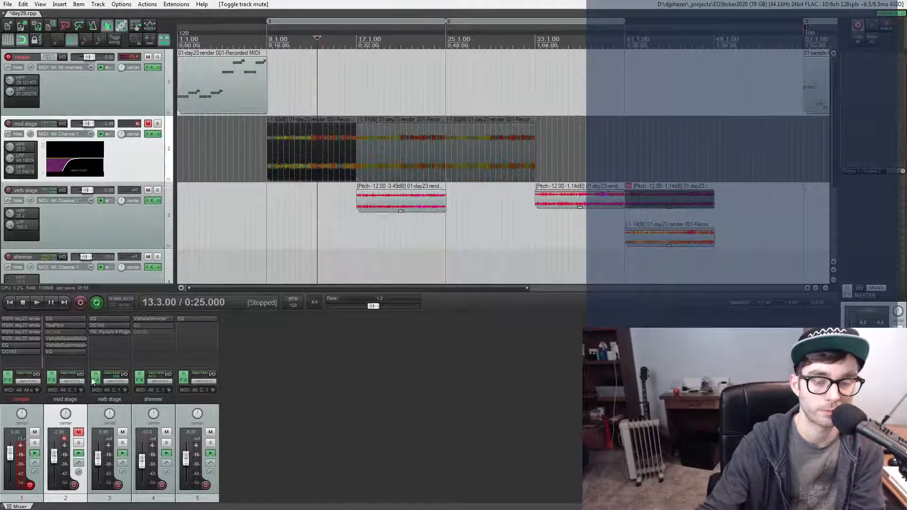
left_click(401, 157)
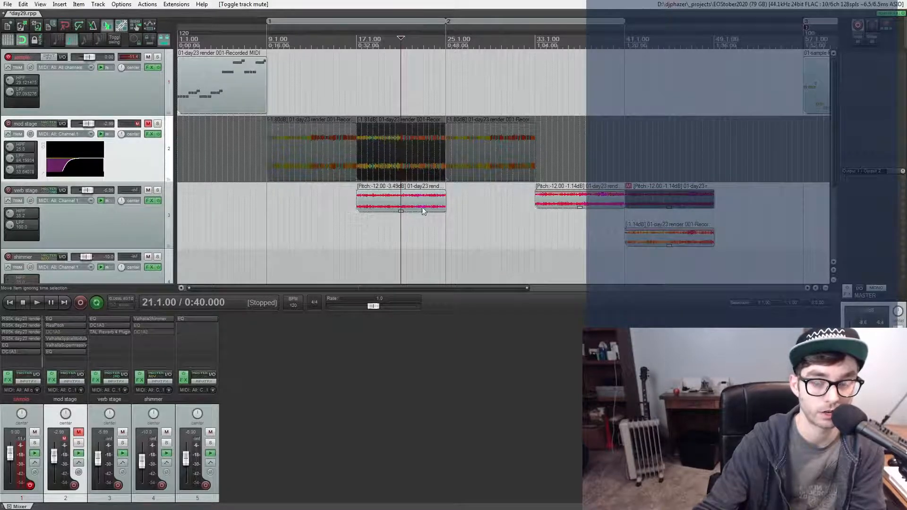
left_click(356, 199)
key("space")
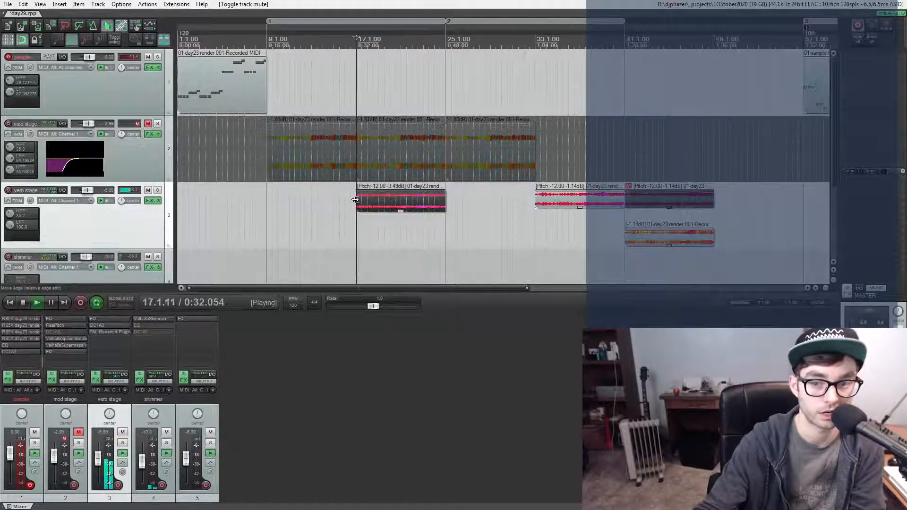
key("space")
- Play the verb stage audio from measure 41, and select its lower item without pitch shift
scroll(592, 209, "up", 2)
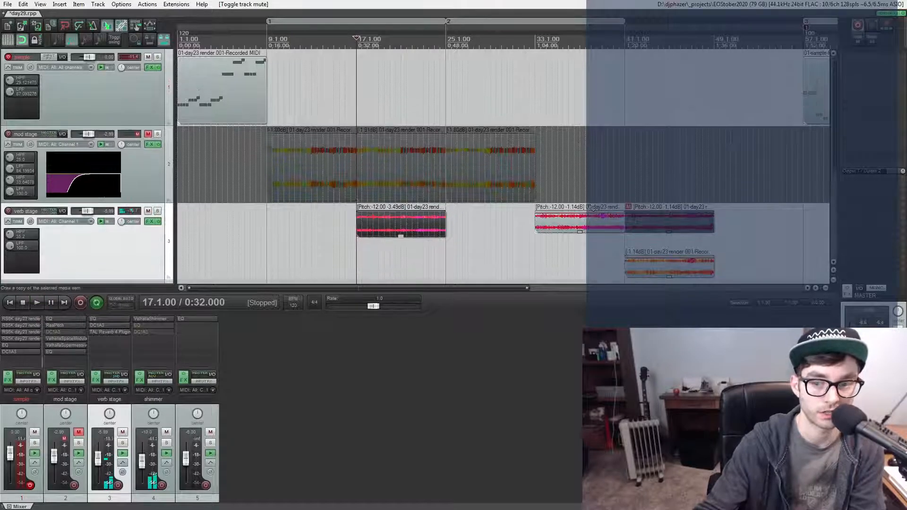
left_click(625, 194)
key("space")
scroll(625, 194, "up", 5)
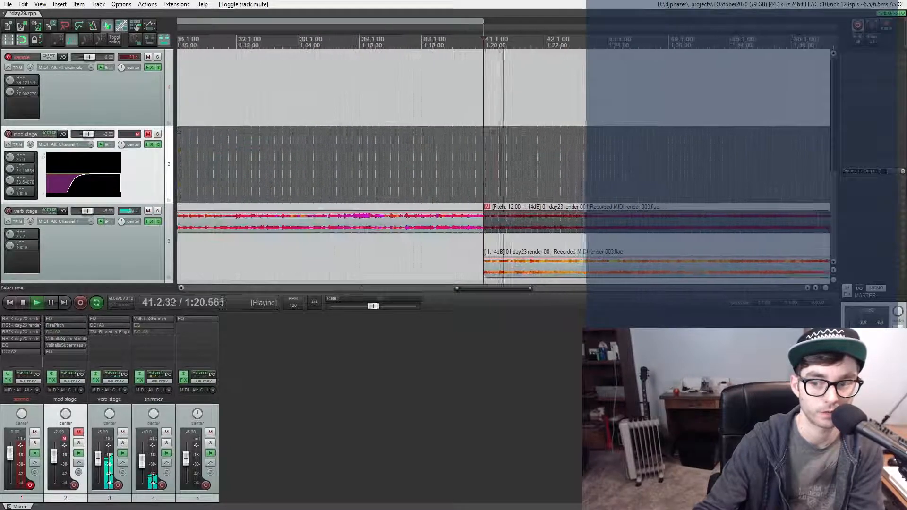
scroll(624, 195, "down", 5)
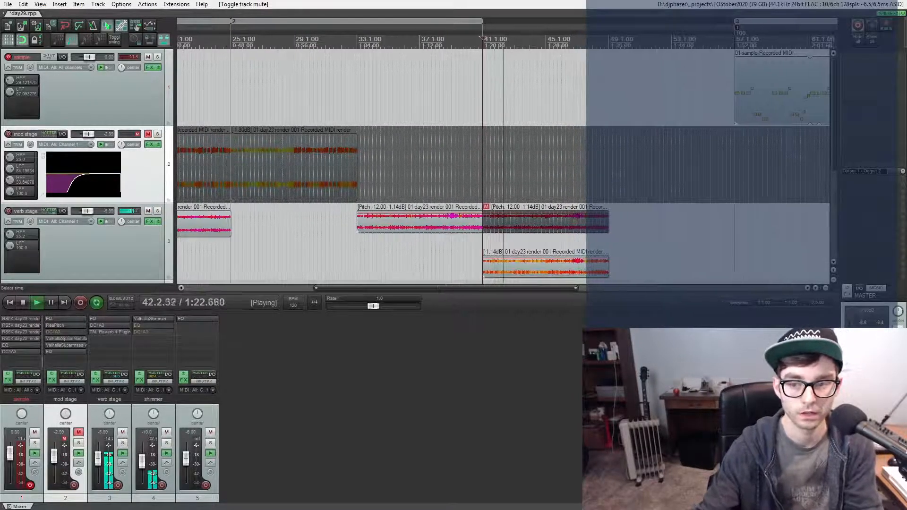
key("space")
left_click(507, 268)
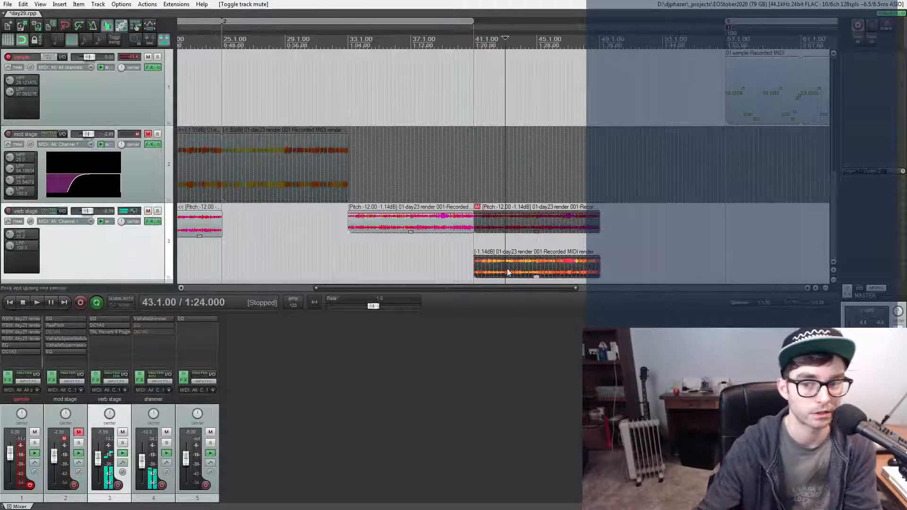
left_click(273, 177)
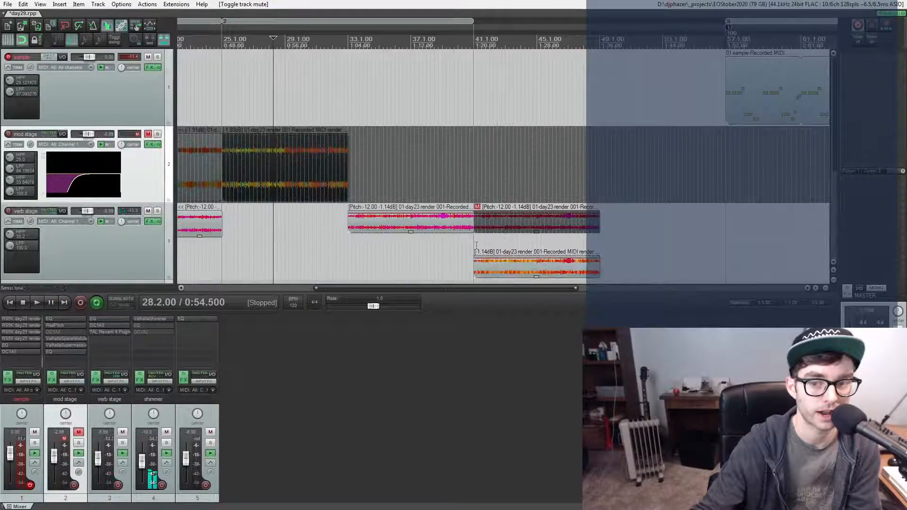
left_click(500, 267)
scroll(500, 268, "up", 3)
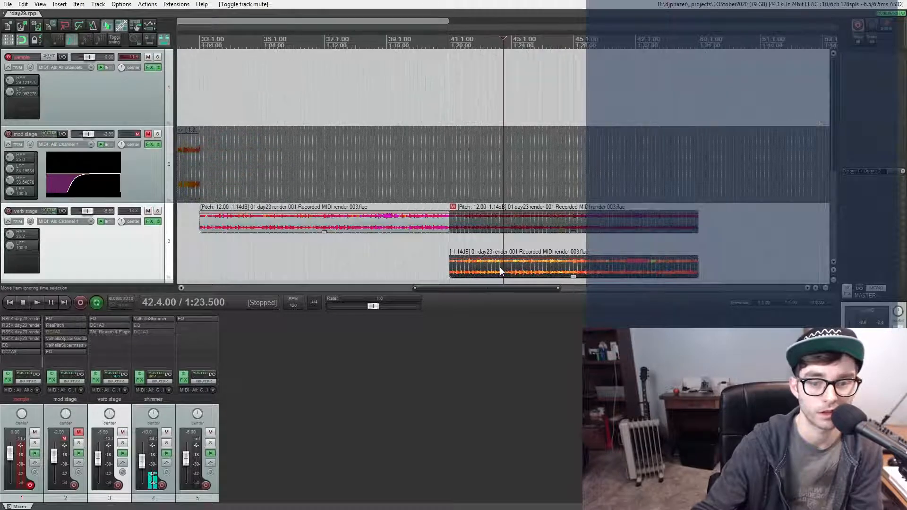
- Inspect TAL Reverb 4 on the verb stage track and open ValhallaShimmer on the shimmer track
left_click(99, 332)
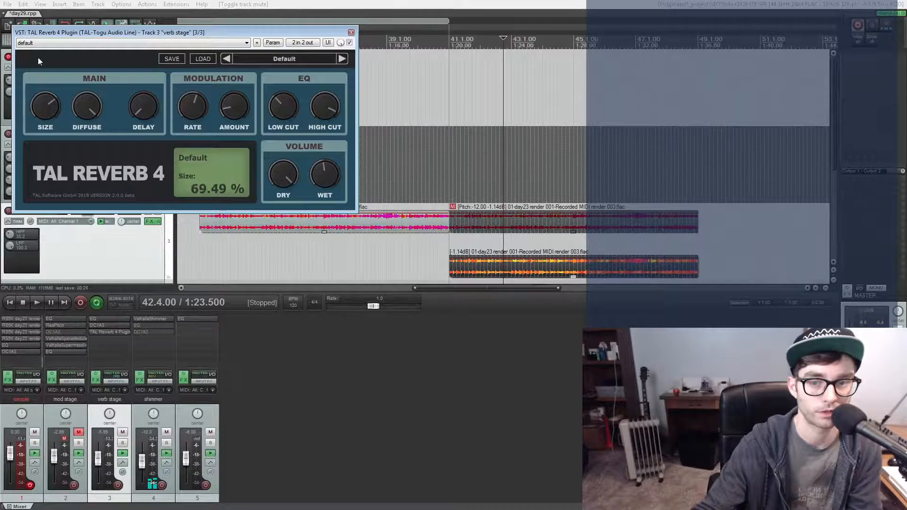
left_click(100, 332)
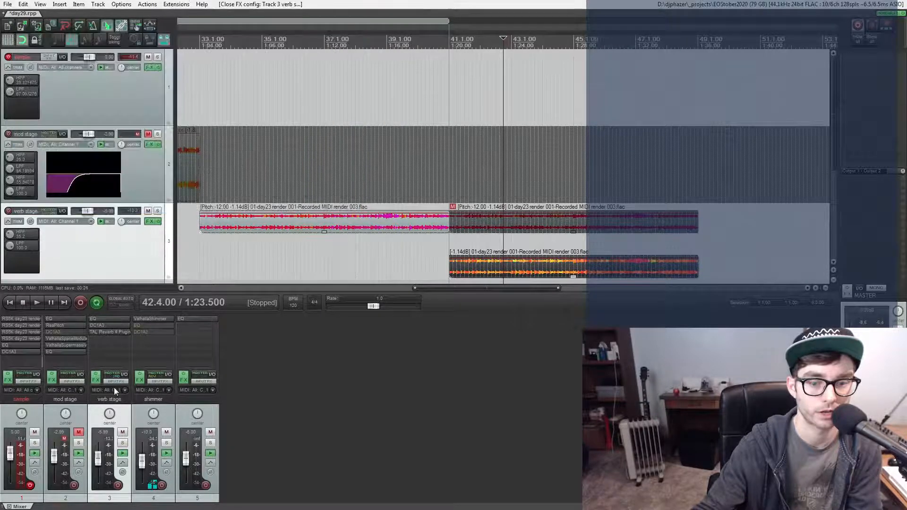
left_click(111, 374)
left_click(149, 400)
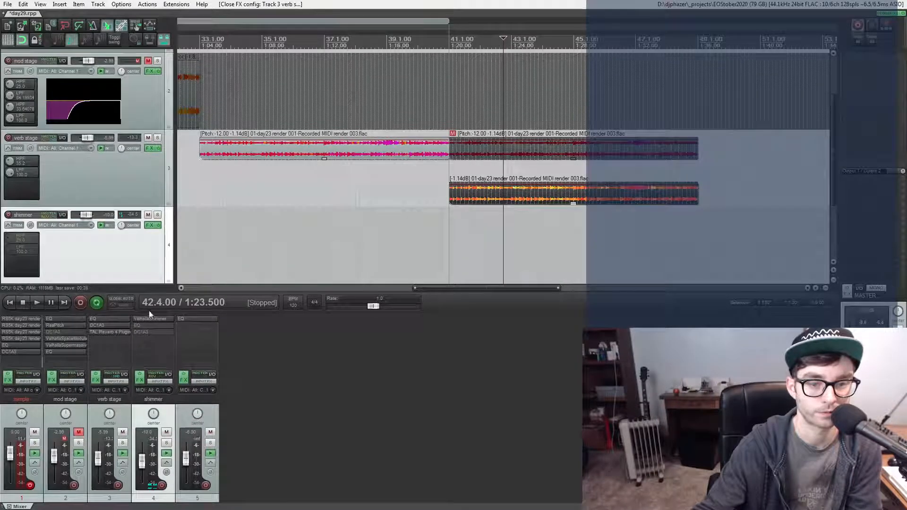
left_click(153, 319)
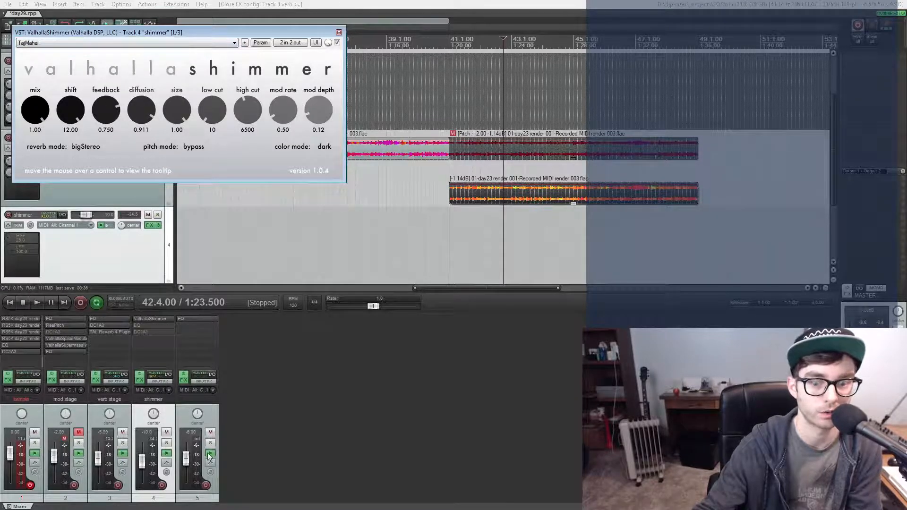
- Toggle solo on the shimmer track, play the audio from measure 42, and close the ValhallaShimmer window
left_click(167, 443)
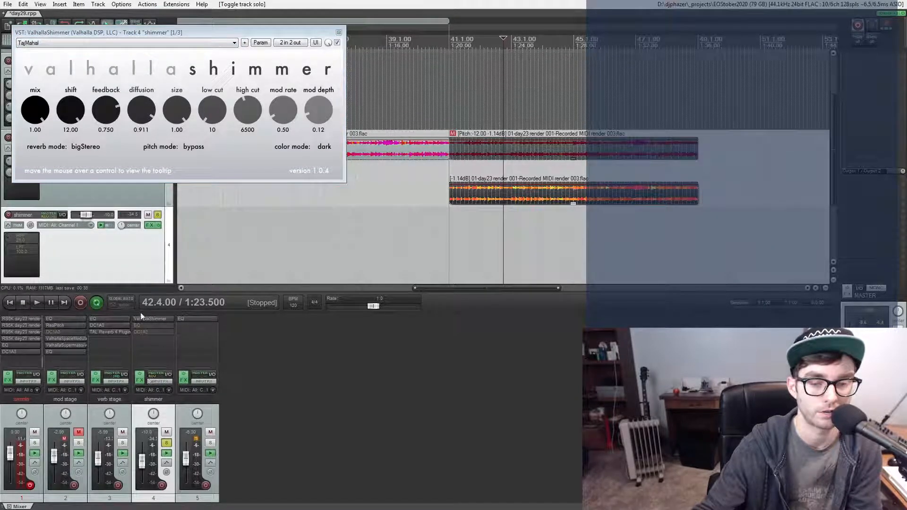
left_click(167, 443)
key("space")
key("space")
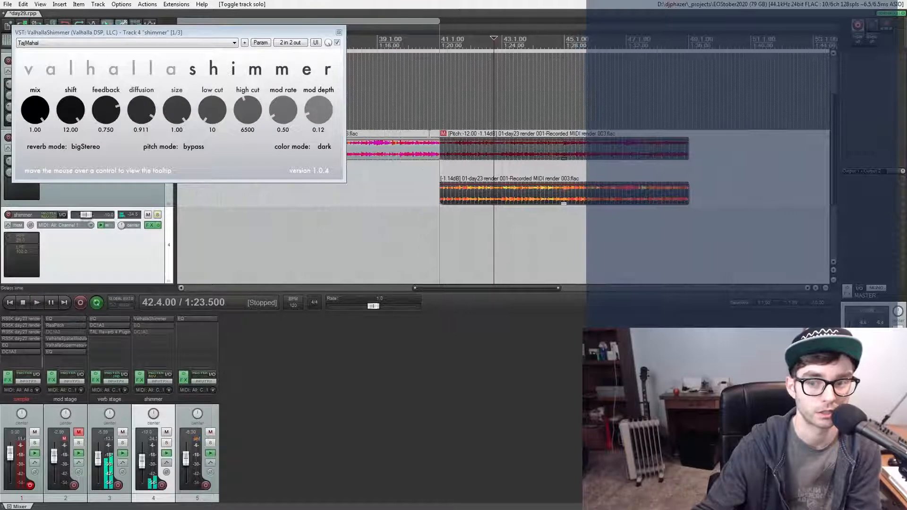
left_click(339, 32)
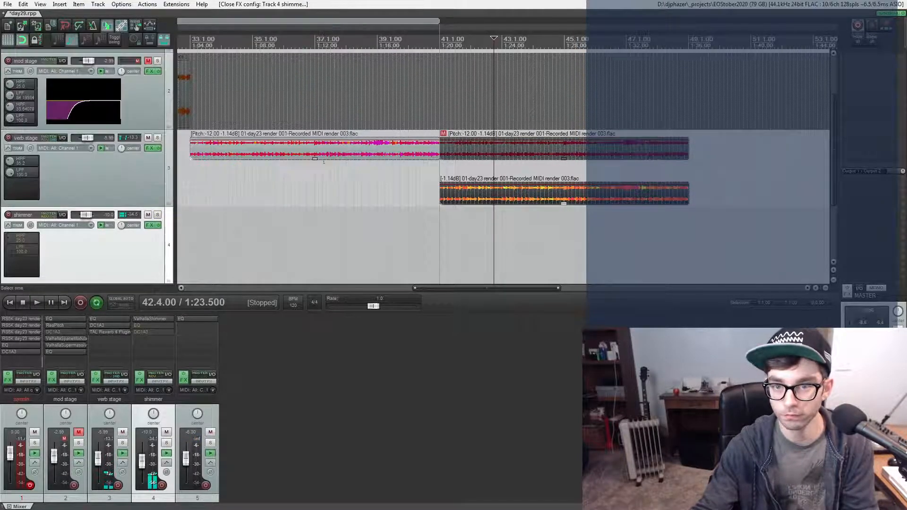
- Disarm recording on the sample track and unmute the mod stage track
scroll(321, 190, "down", 2)
scroll(319, 189, "down", 3)
scroll(233, 173, "down", 2)
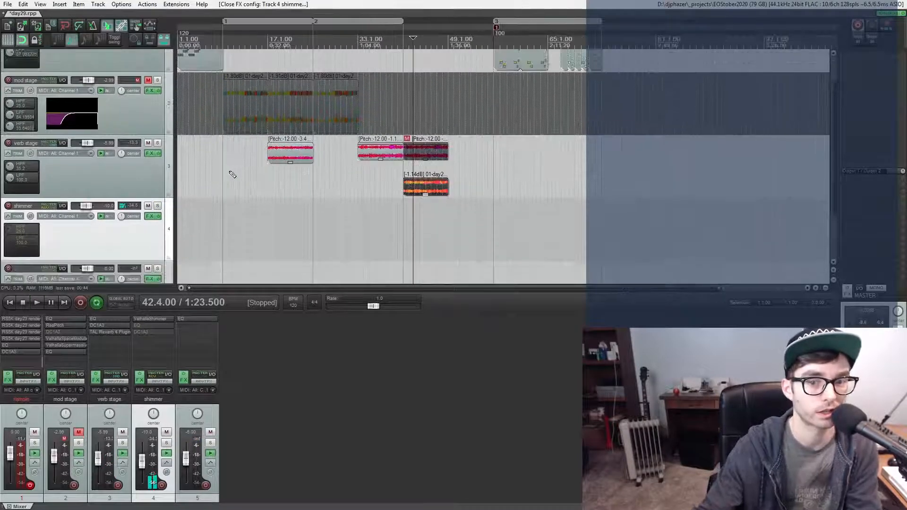
scroll(251, 137, "down", 3)
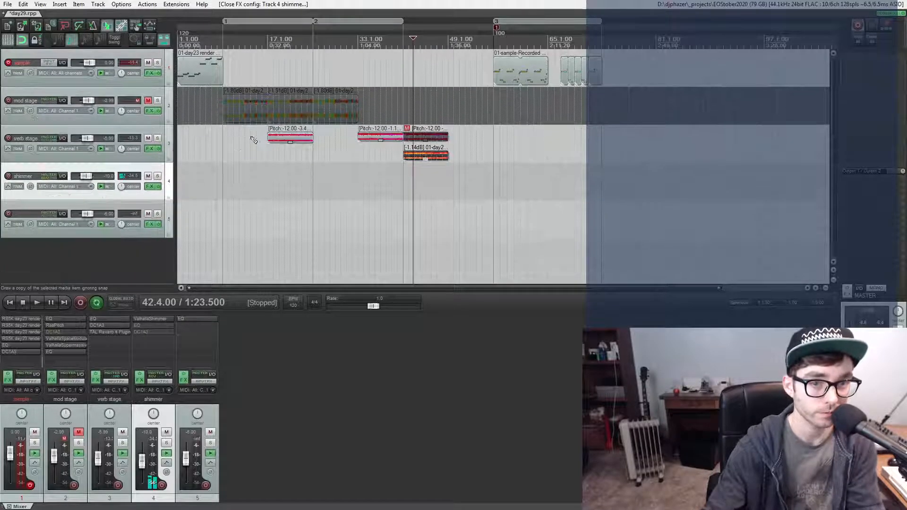
scroll(243, 136, "up", 1)
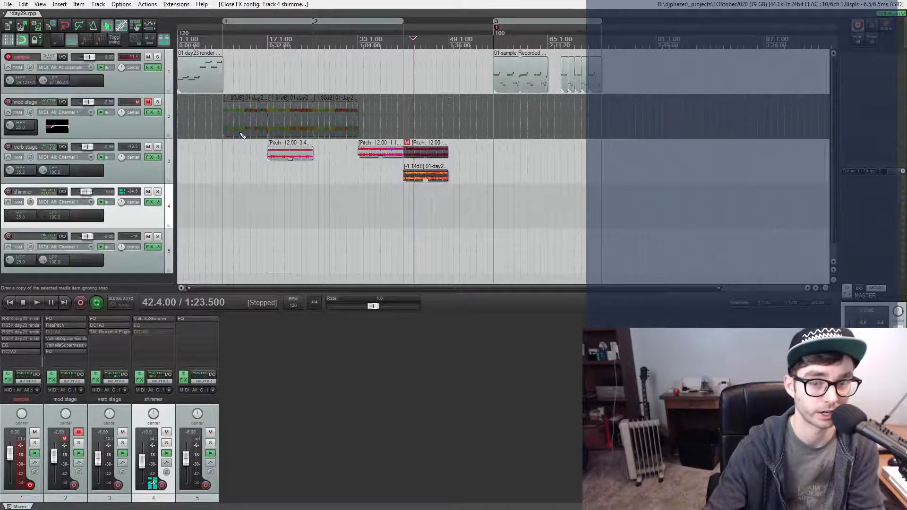
left_click(8, 57)
left_click(148, 101)
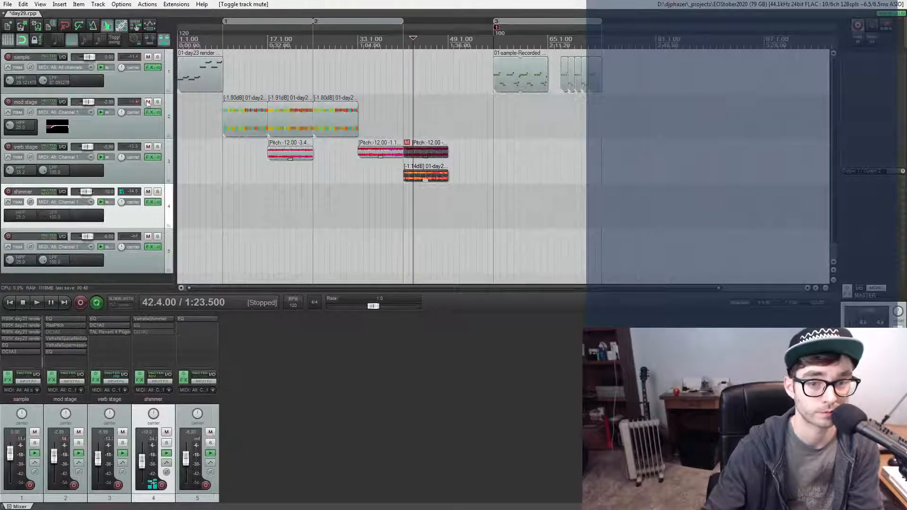
- Play the layered mod and verb stage audio from measure 17, and play again from measure 25
left_click(268, 38)
key("space")
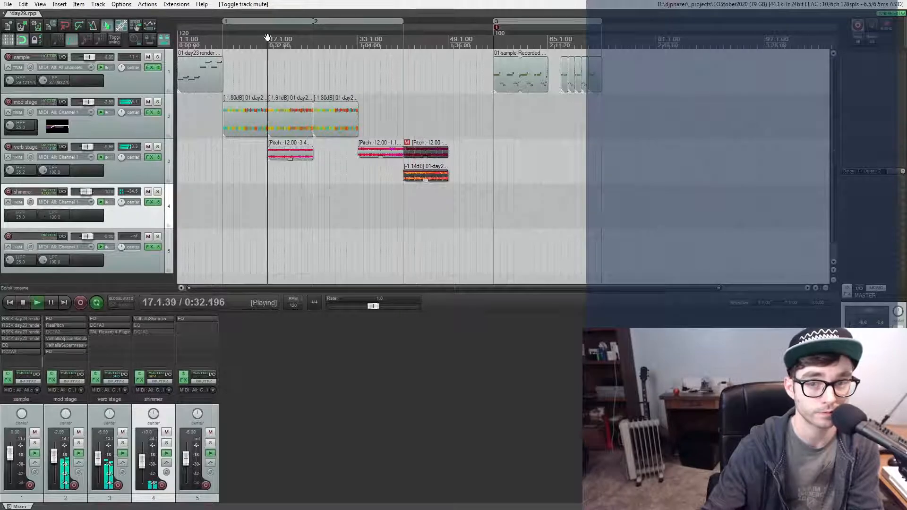
left_click(313, 40)
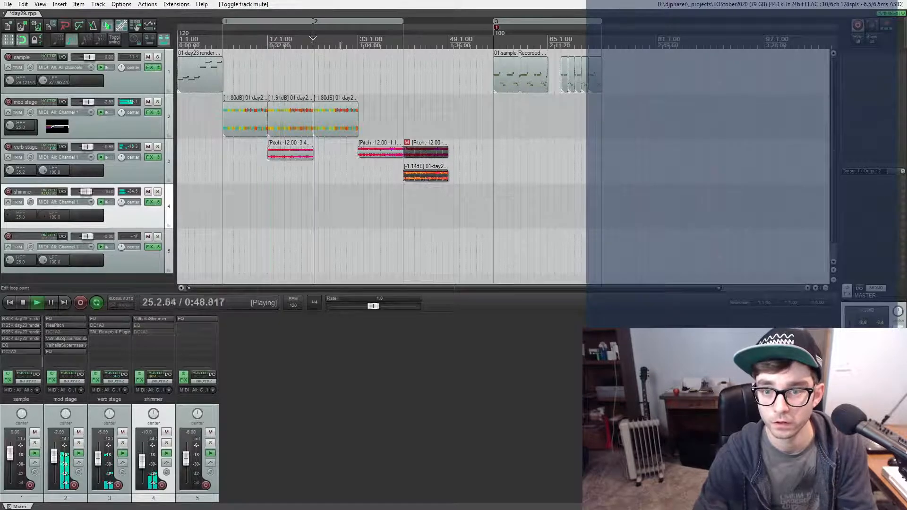
key("space")
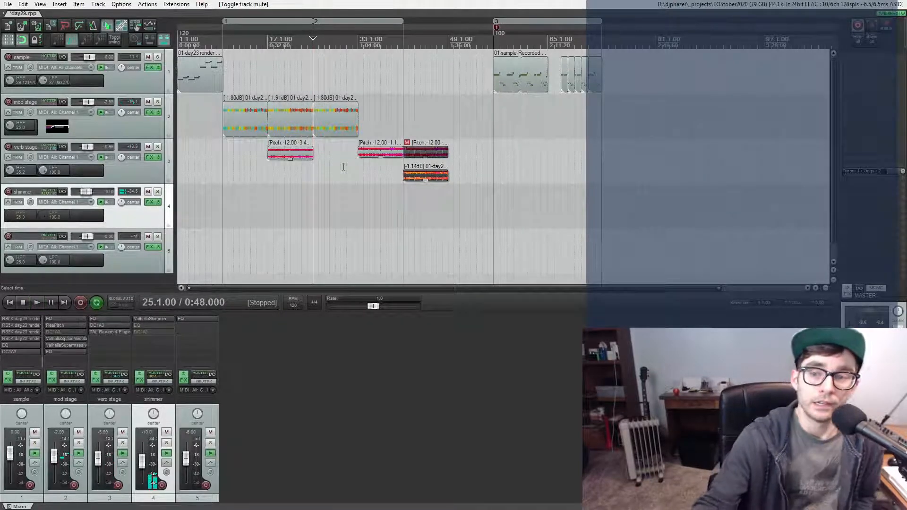
- Play the recorded MIDI item on the sample track from measure 57 and its shorter pieces from measure 67
left_click(493, 46)
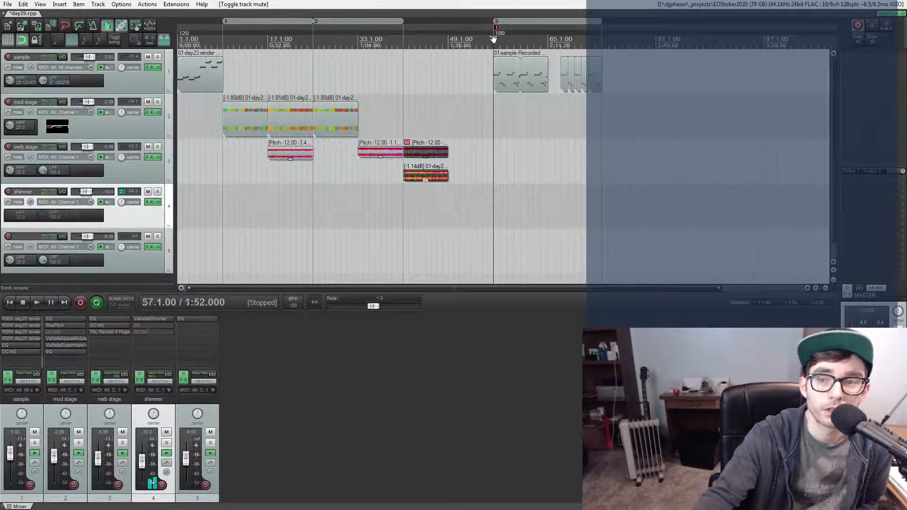
scroll(493, 45, "up", 2)
scroll(488, 103, "up", 3)
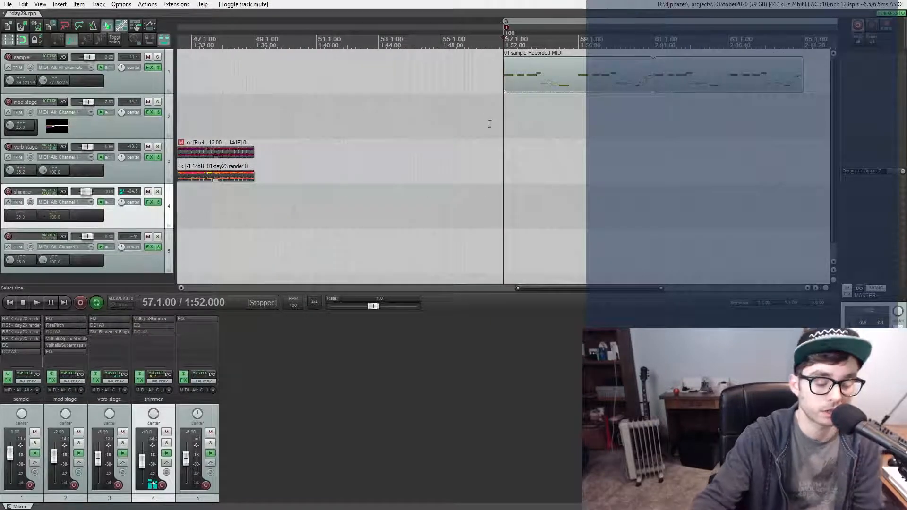
scroll(489, 124, "right", 4)
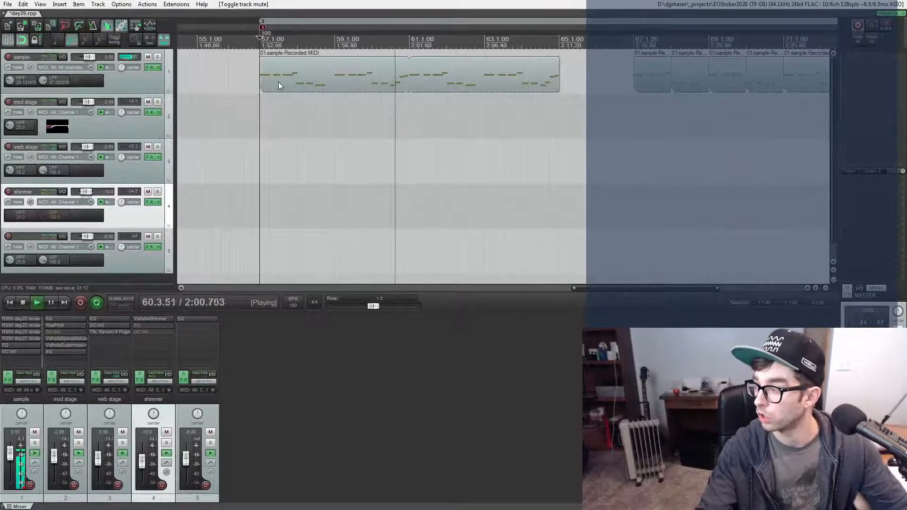
scroll(372, 77, "down", 3)
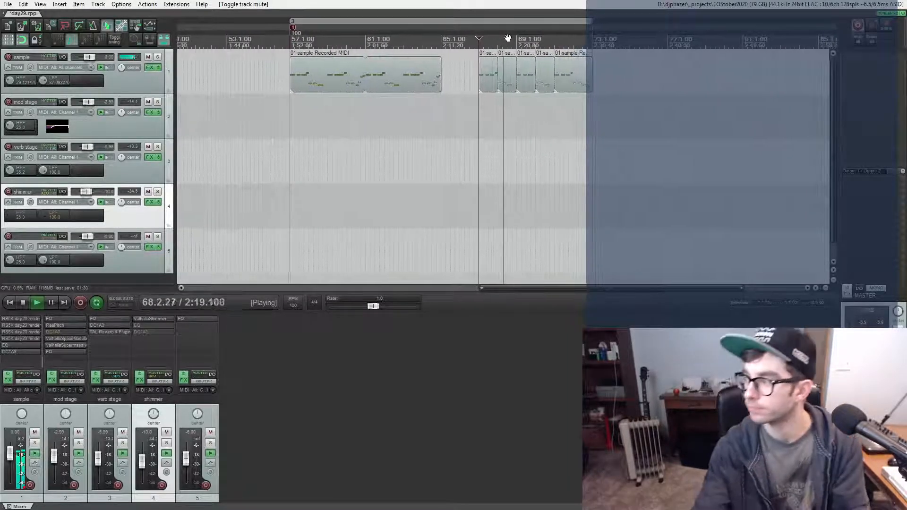
scroll(510, 83, "up", 5)
scroll(511, 83, "down", 3)
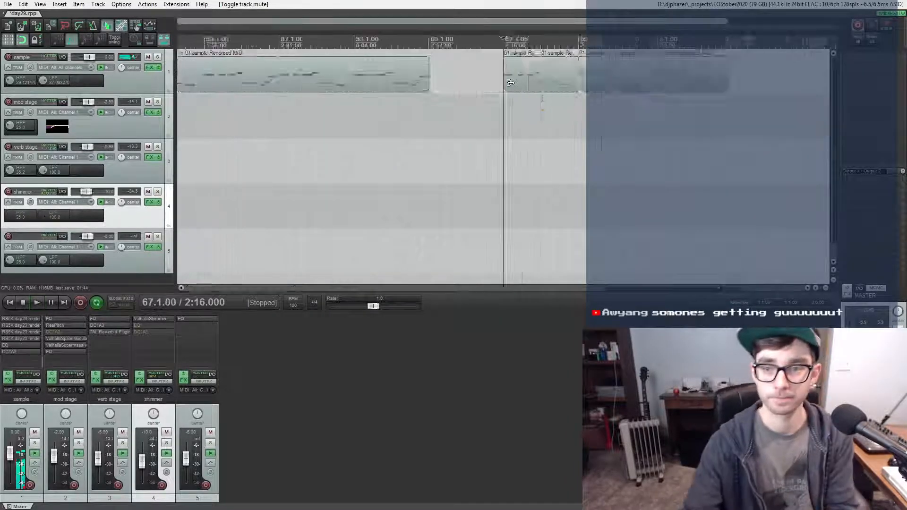
- Add a new track below the fifth one and browse its record input choices without changing the input
left_click(494, 128)
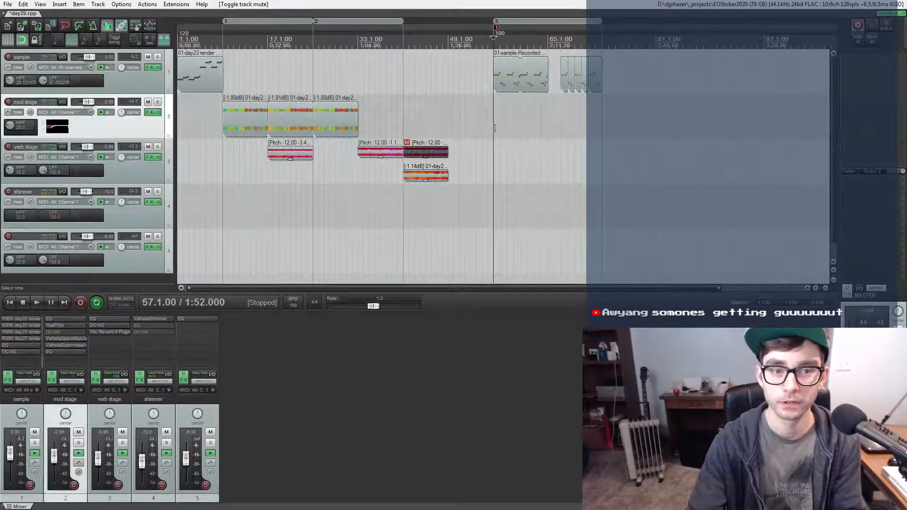
scroll(497, 129, "down", 2)
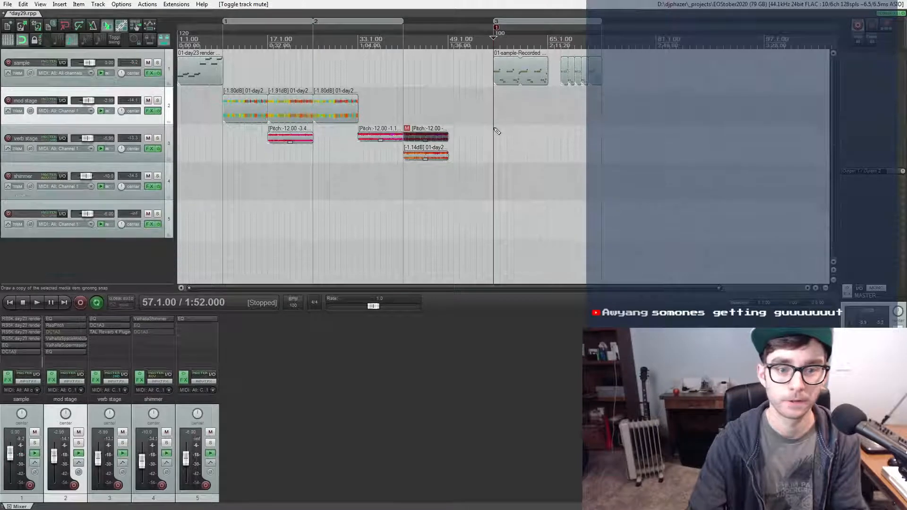
double_click(94, 256)
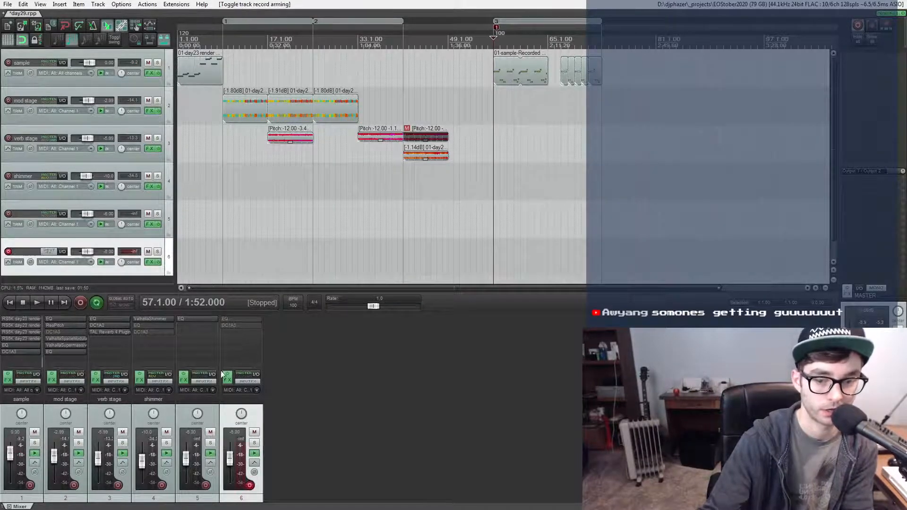
left_click(240, 391)
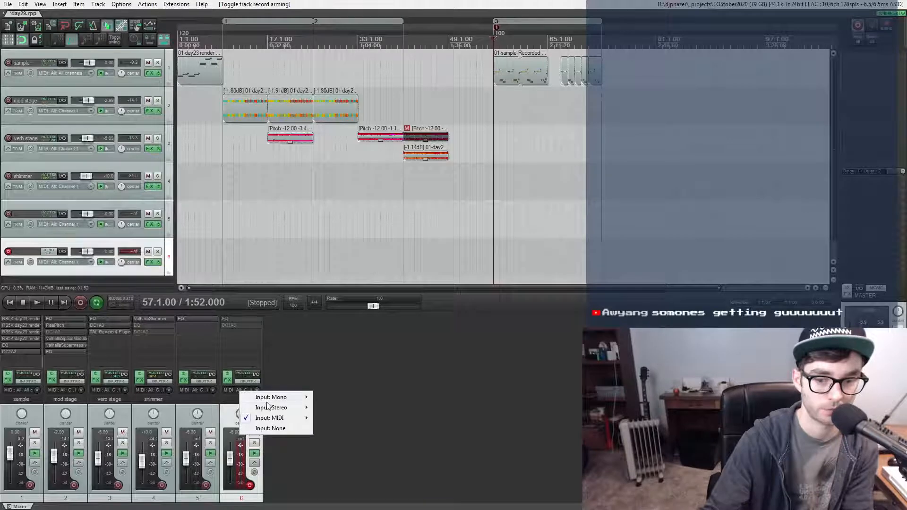
mouse_move(267, 405)
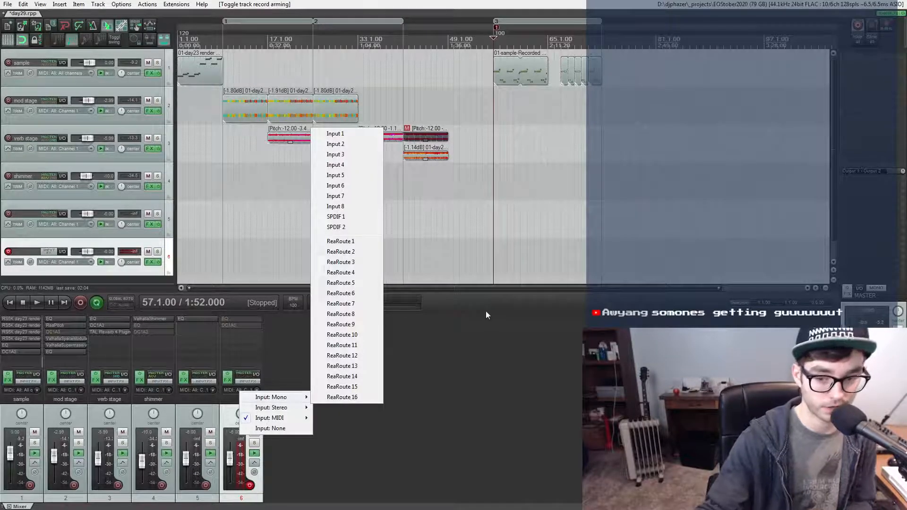
left_click(483, 348)
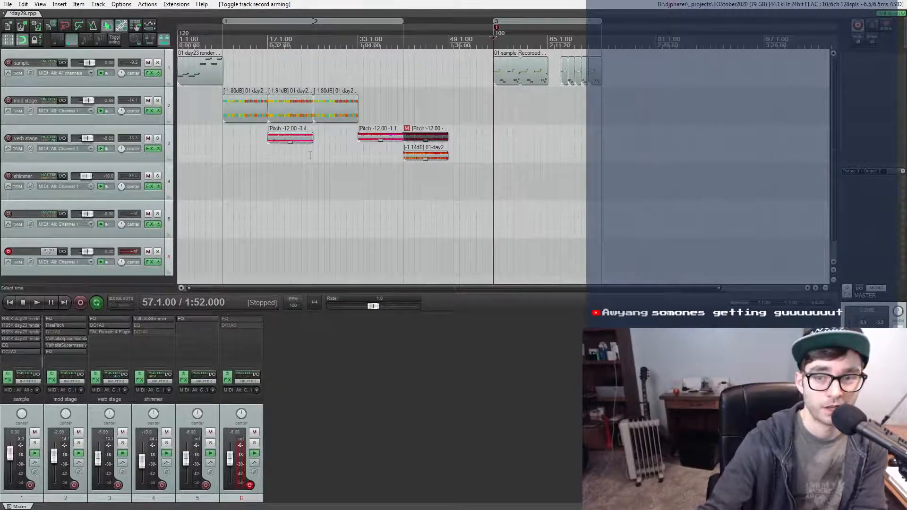
- Save and close day29.rpp, and open the recent project day30-ambient-outro.rpp
left_click(7, 27)
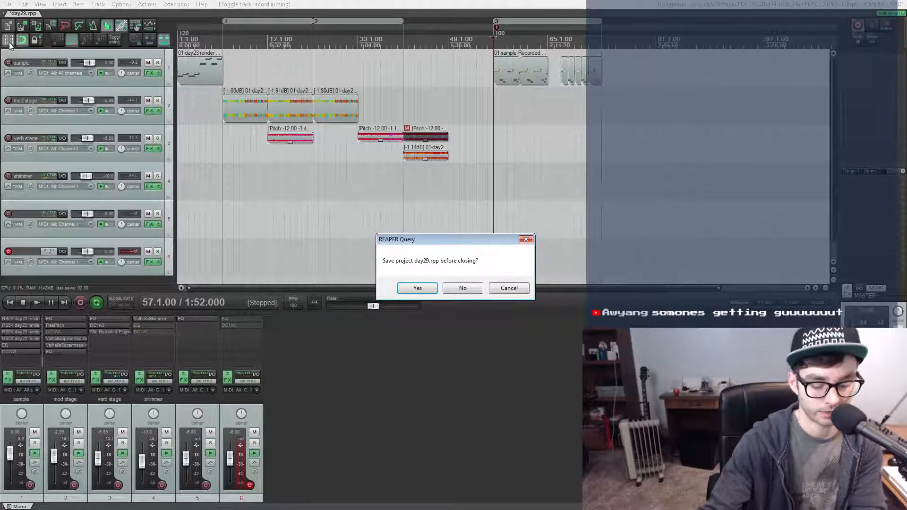
key("Return")
left_click(3, 6)
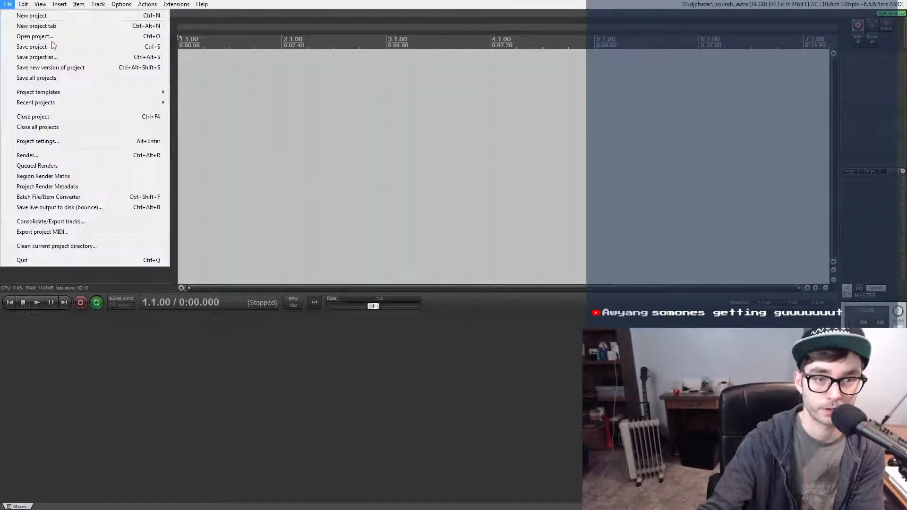
mouse_move(69, 104)
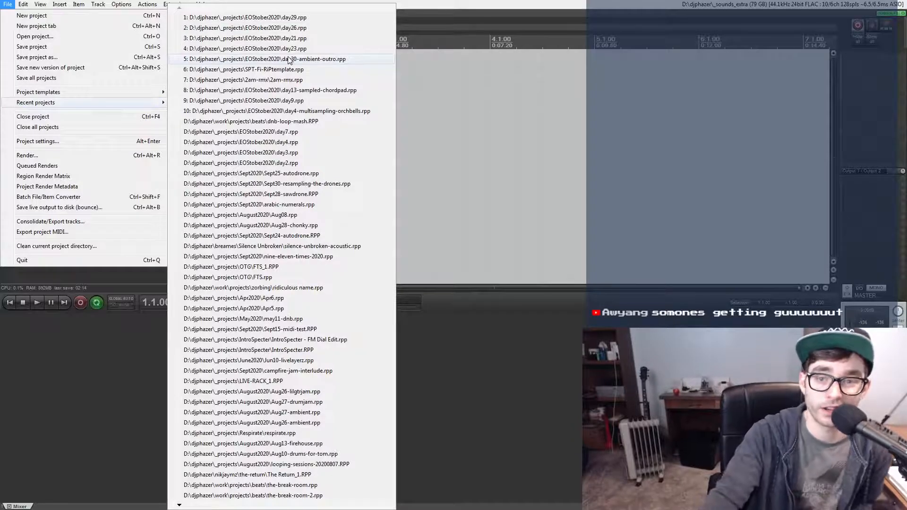
left_click(291, 60)
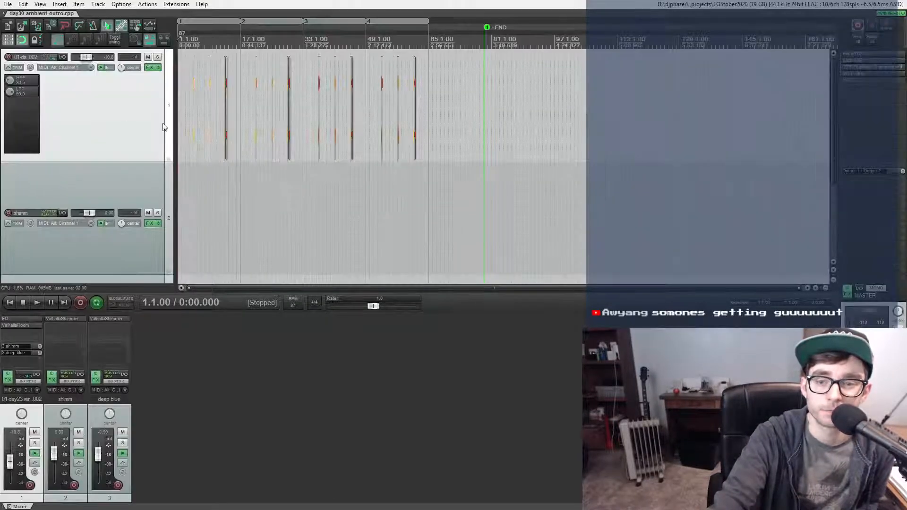
- Examine the three-track arrangement and the first audio item at measure 1 on track 1
left_click(183, 188)
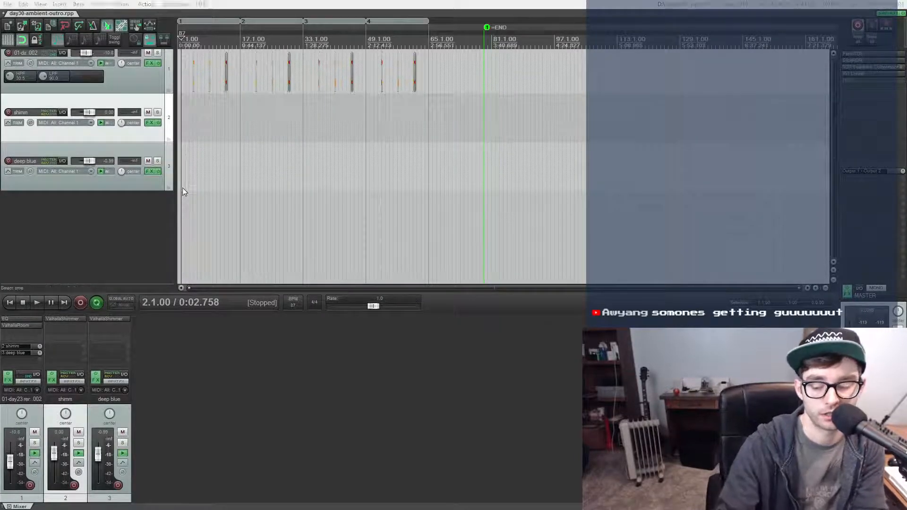
key("Insert")
key("Escape")
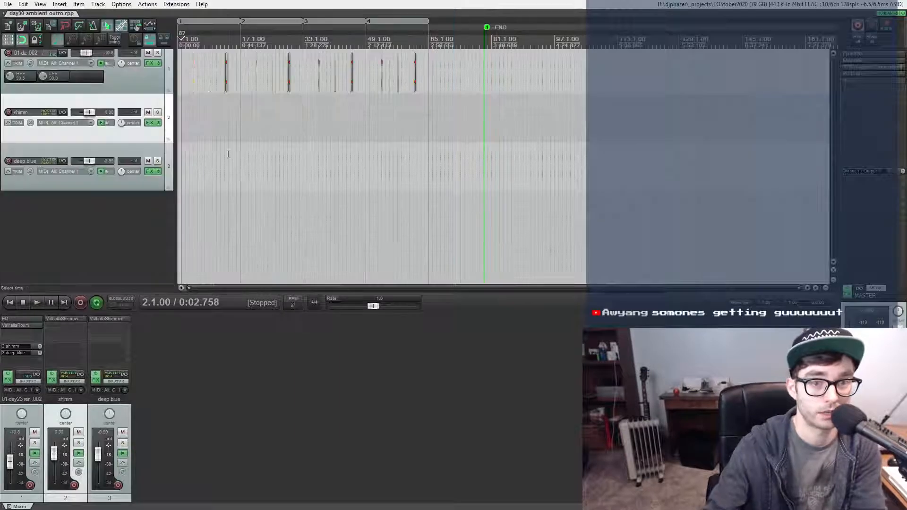
scroll(204, 116, "up", 6)
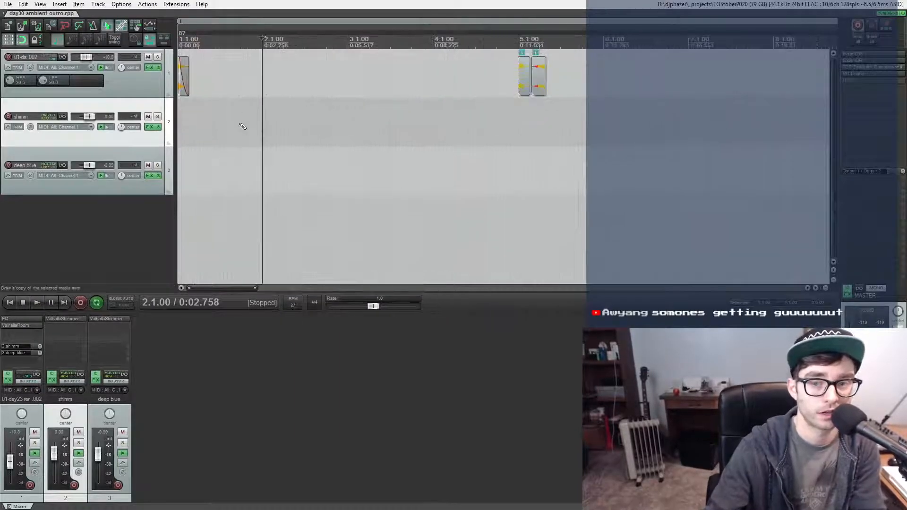
left_click(185, 73)
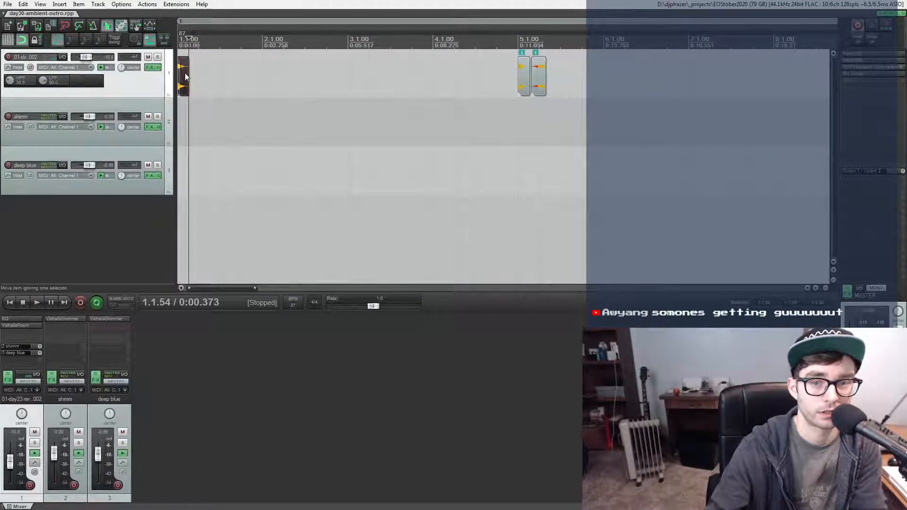
scroll(183, 73, "up", 3)
scroll(229, 76, "up", 3)
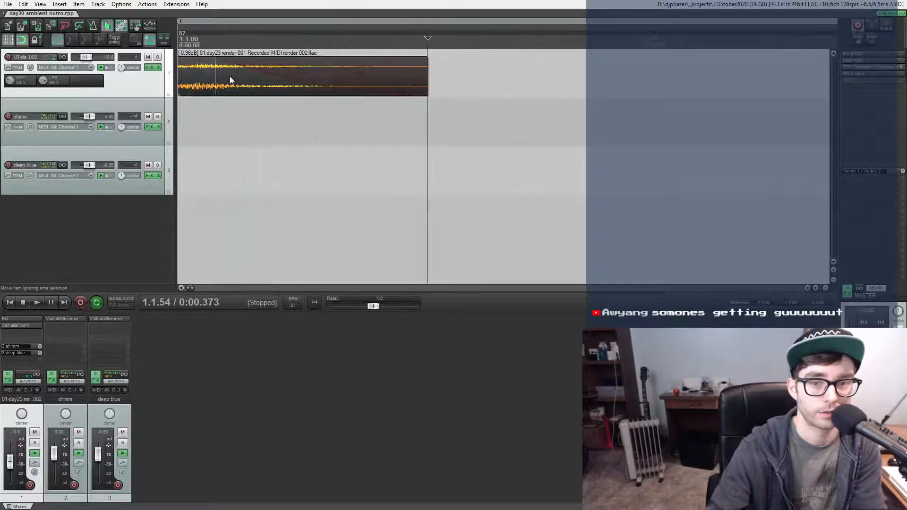
scroll(200, 77, "down", 2)
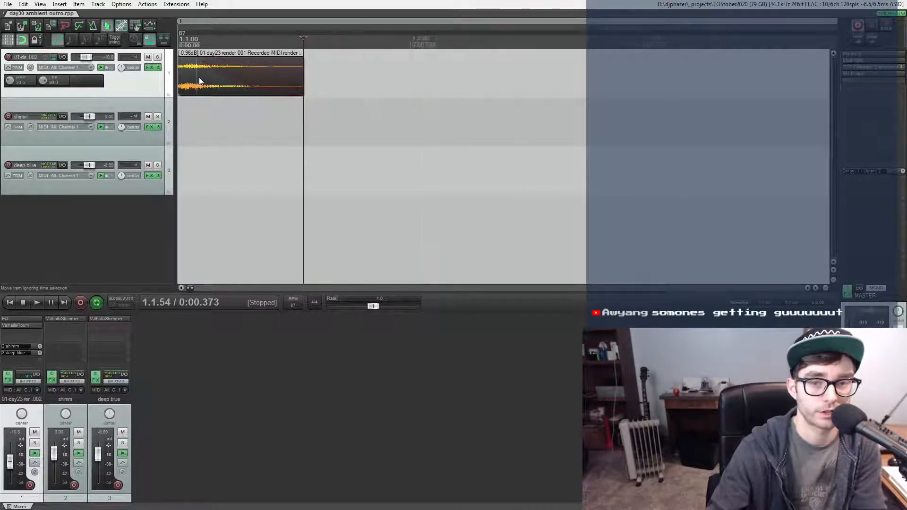
scroll(199, 77, "down", 4)
scroll(199, 77, "down", 3)
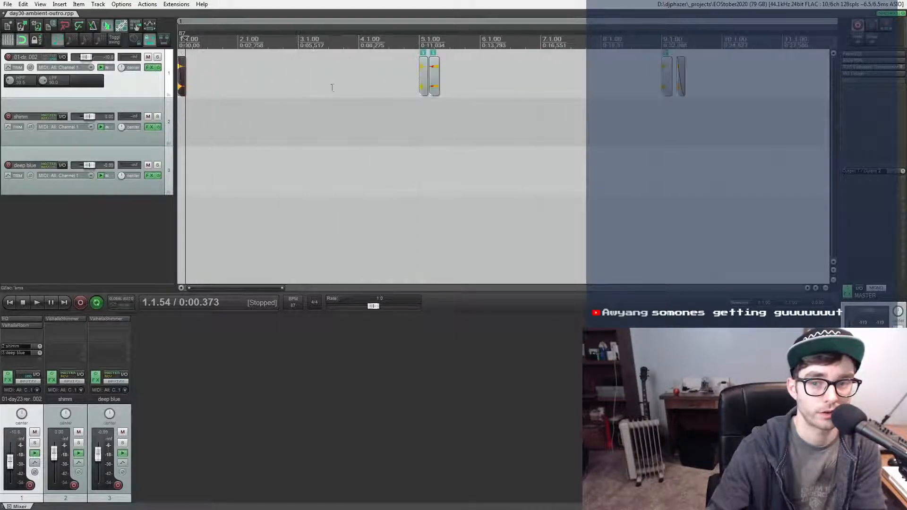
- Inspect the pitched saxophone trombone item at measure 5, and open the routing settings of track 1
left_click(423, 81)
scroll(424, 80, "up", 6)
scroll(564, 105, "up", 3)
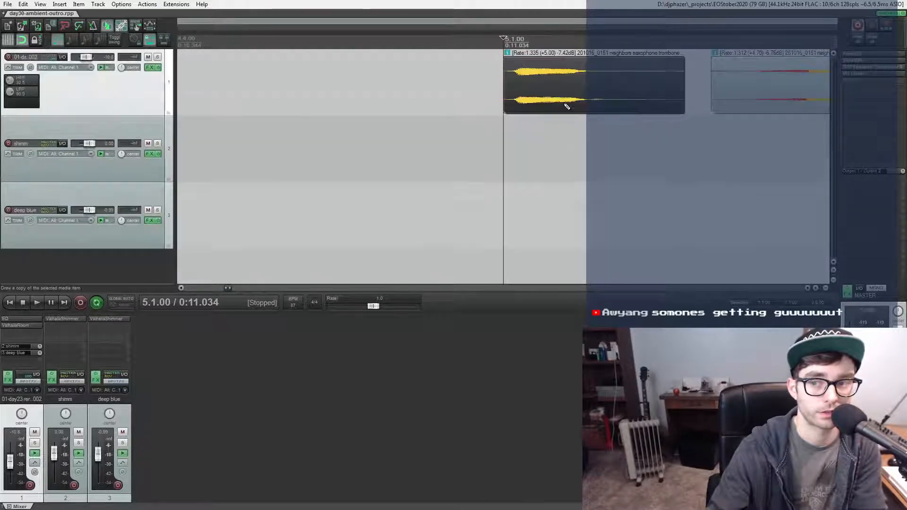
scroll(554, 100, "down", 8)
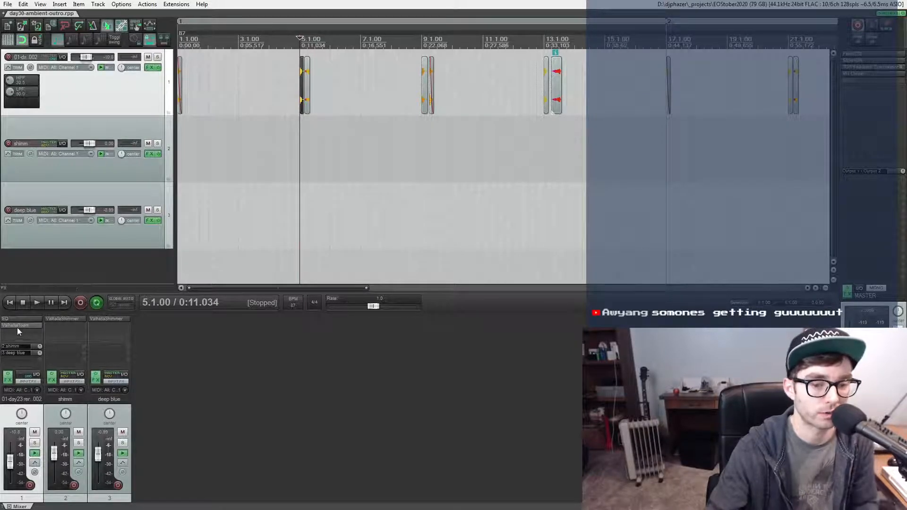
left_click(34, 376)
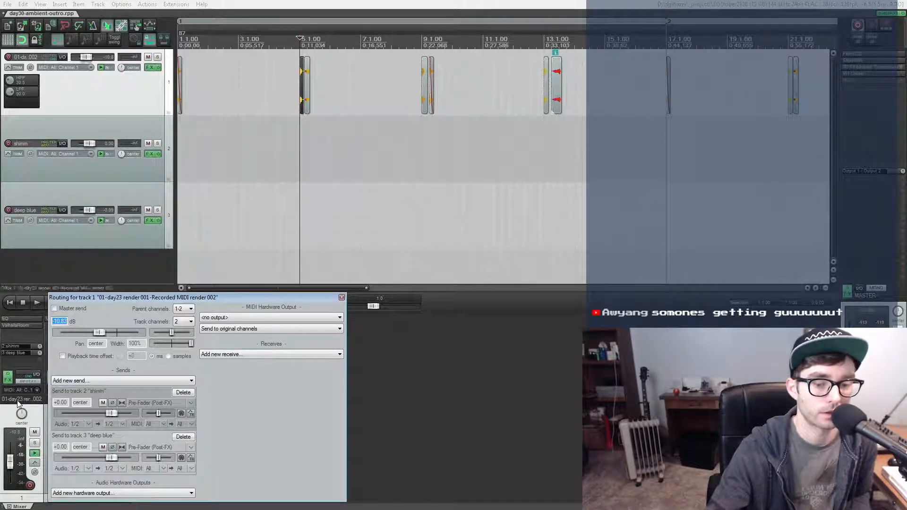
- Examine the master send and the shimm and deep blue sends of track 1, toggle its master send, and close the routing settings
left_click(20, 376)
left_click_drag(65, 303, 34, 167)
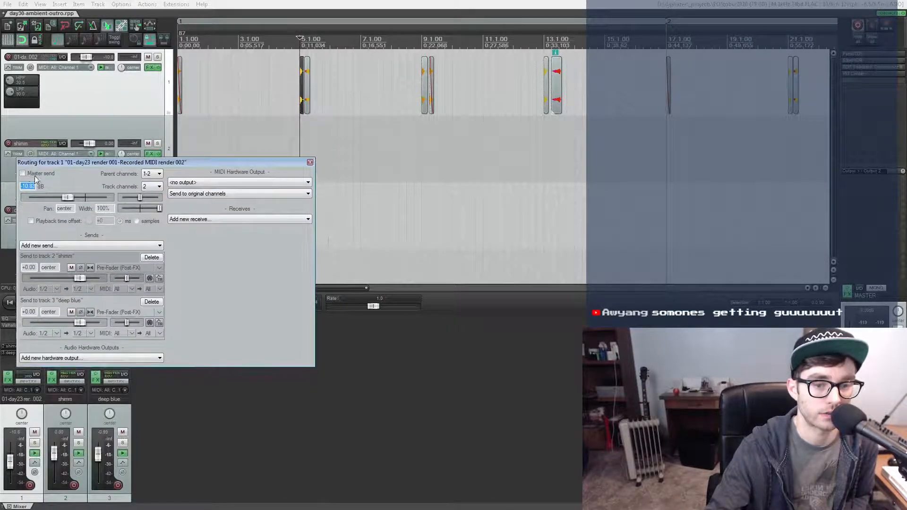
left_click(29, 175)
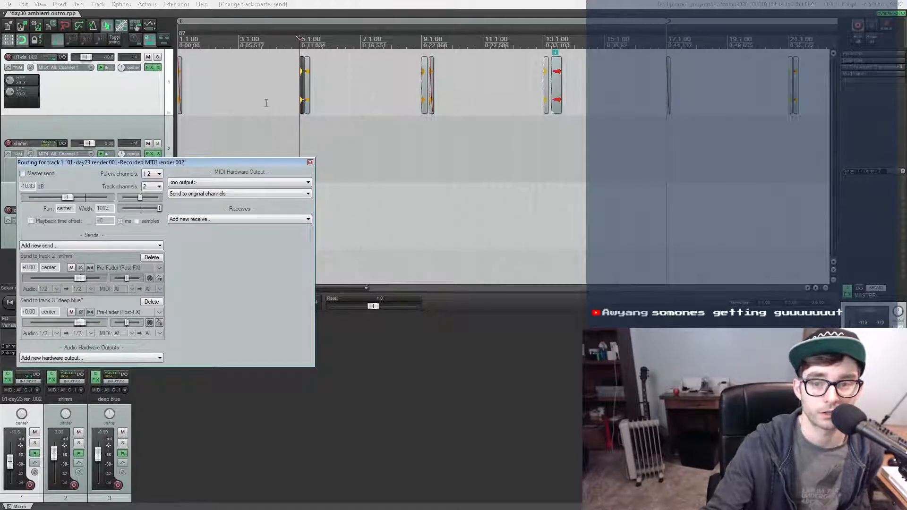
left_click(310, 163)
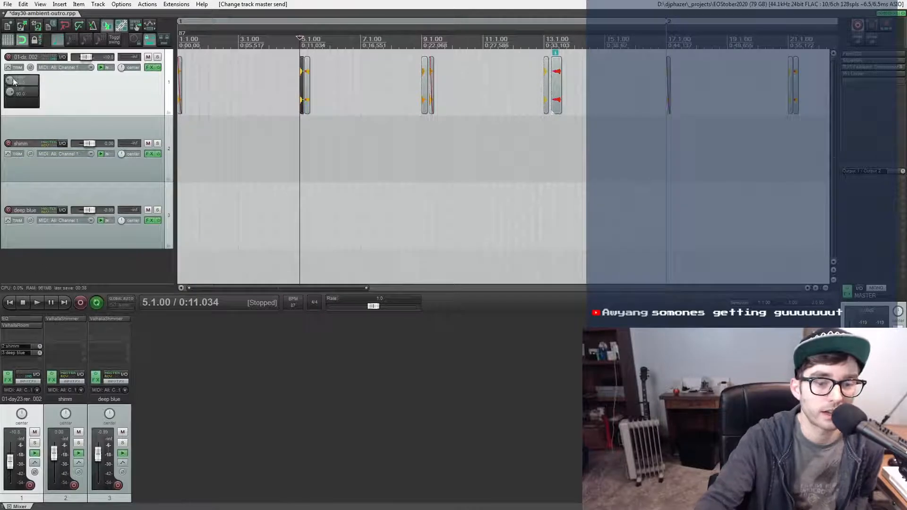
- Inspect the HPF+LPF EQ and the ValhallaRoom reverb on track 1, closing each effect after viewing it
left_click(14, 320)
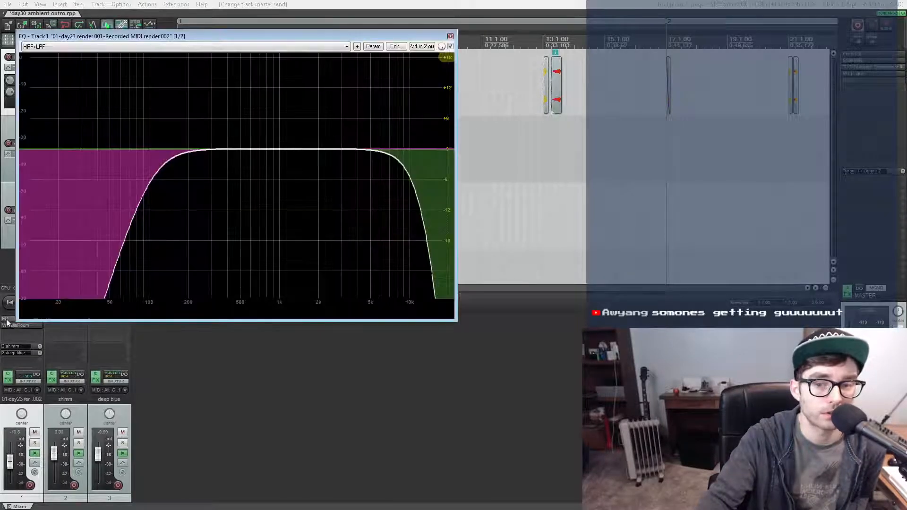
left_click(8, 319)
left_click(13, 326)
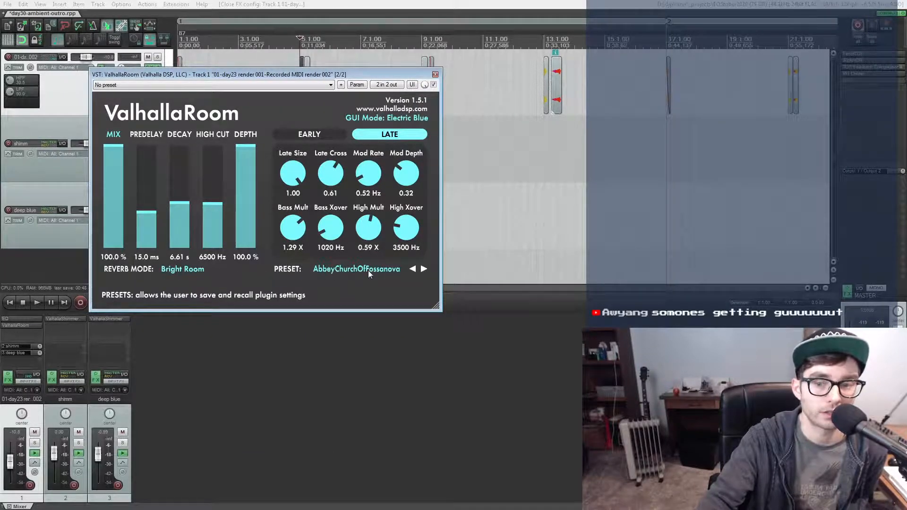
left_click(435, 74)
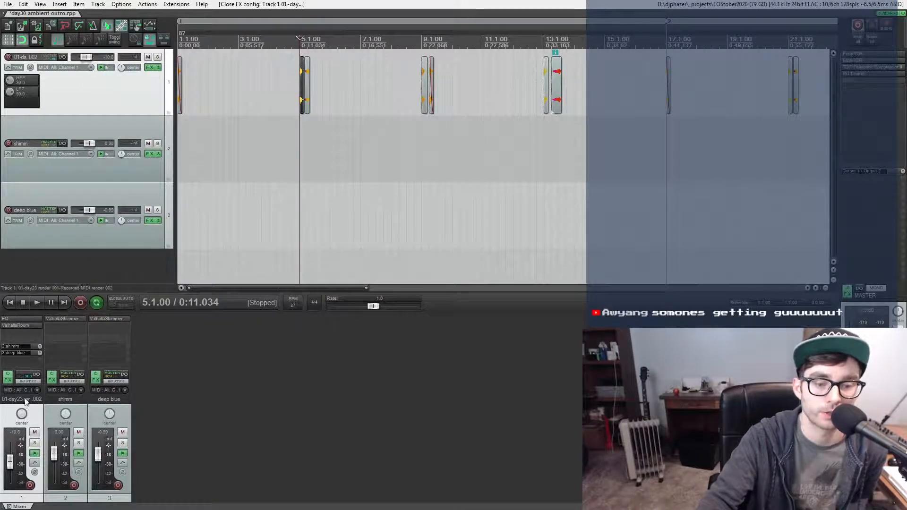
- Open the ValhallaShimmer effects of the shimm and deep blue tracks to compare their settings
left_click(102, 126)
left_click(104, 103)
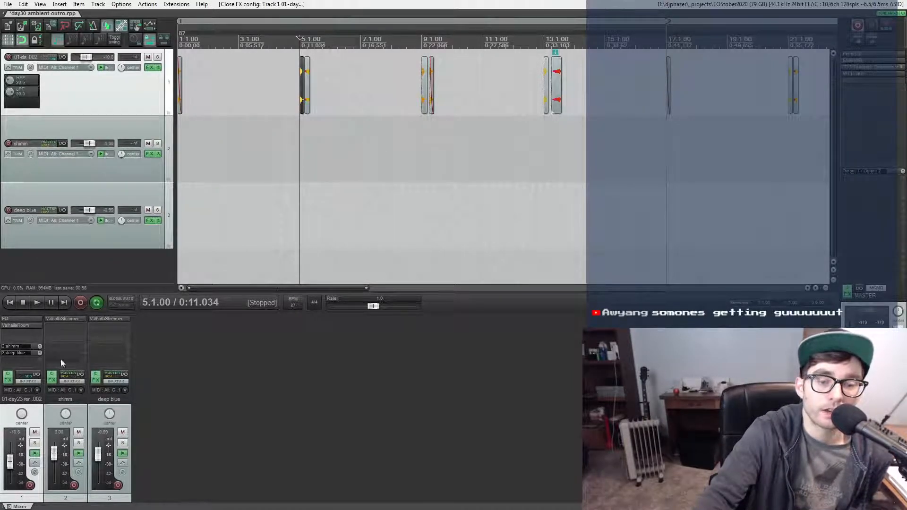
left_click(74, 400)
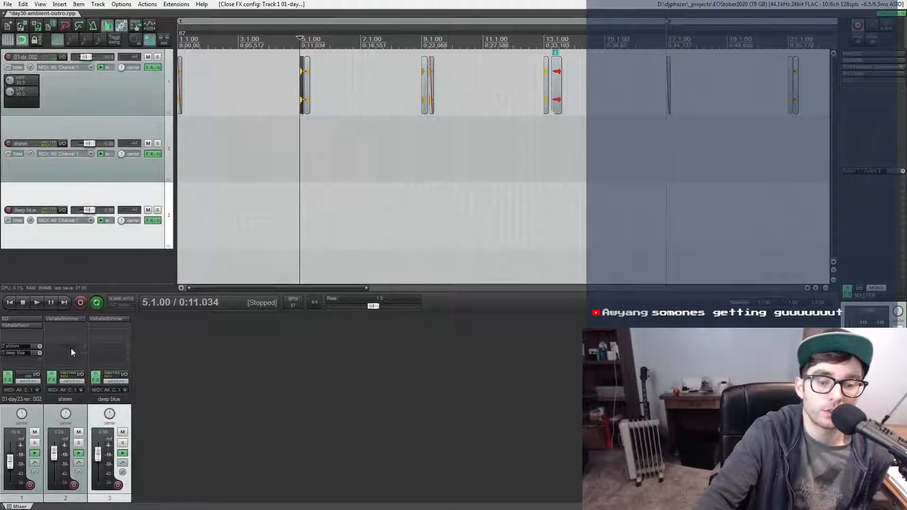
left_click(63, 320)
left_click(92, 319)
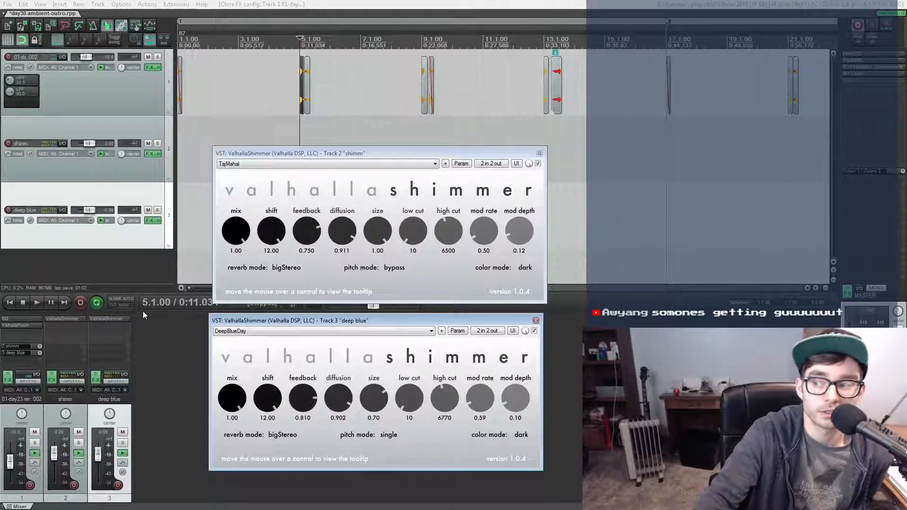
- Return to the start of the project and play the whole arrangement with both shimmer reverbs in view
left_click(10, 302)
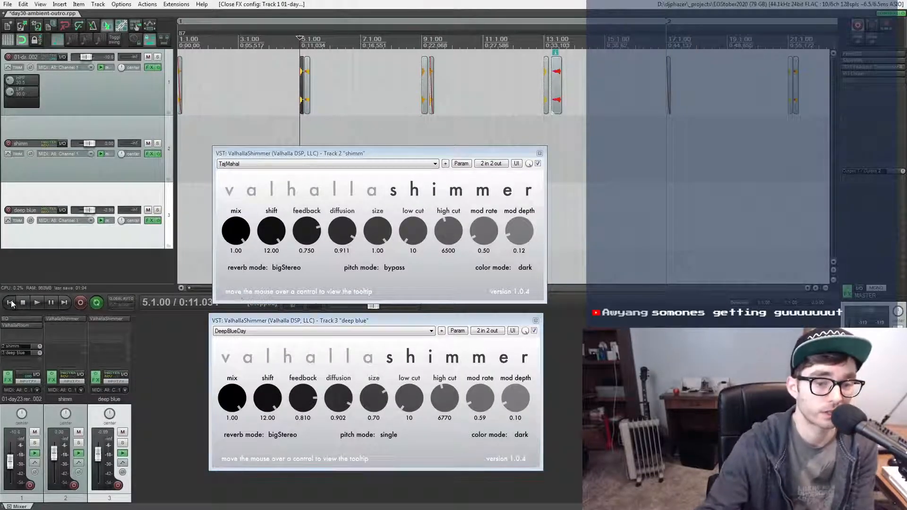
scroll(257, 133, "down", 5)
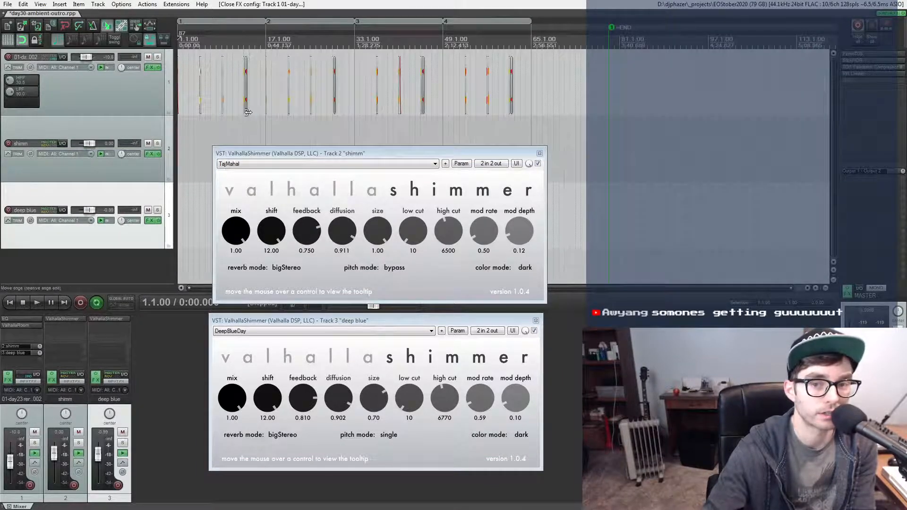
key("space")
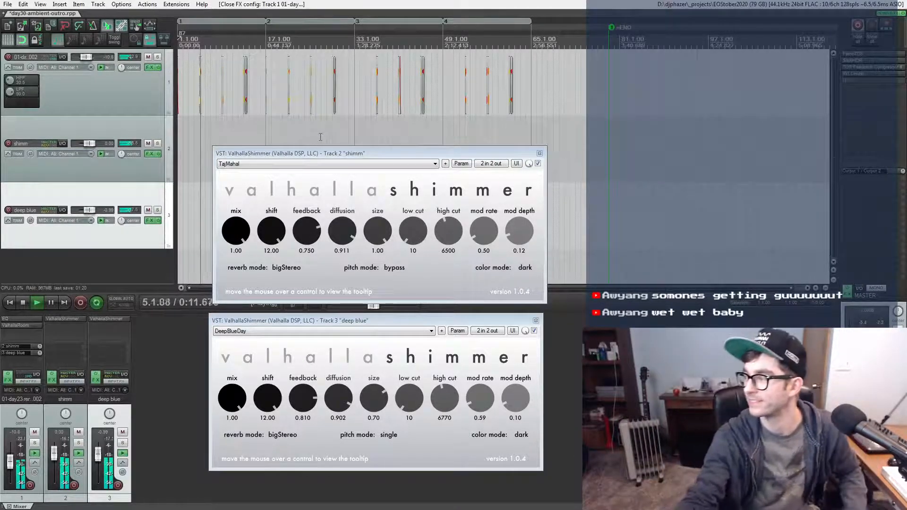
- Close the ValhallaShimmer windows of the shimm and deep blue tracks while playback continues
scroll(240, 116, "up", 3)
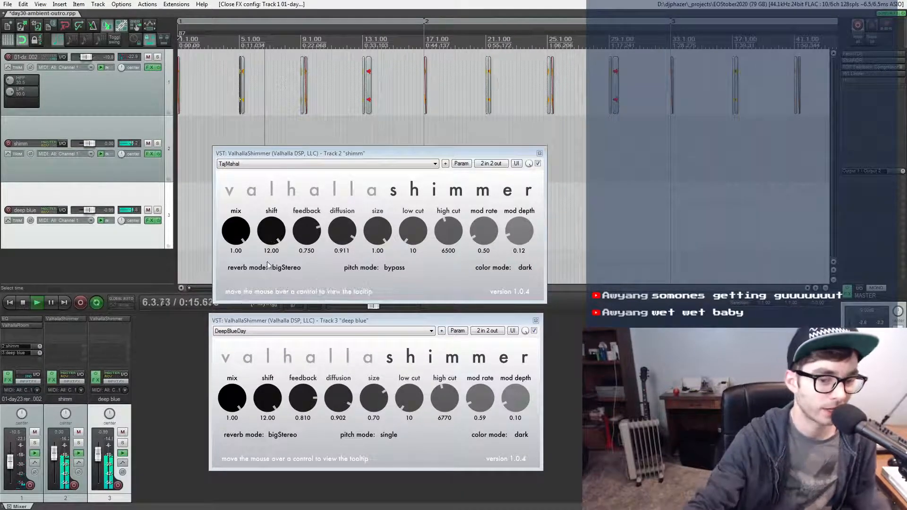
left_click(540, 154)
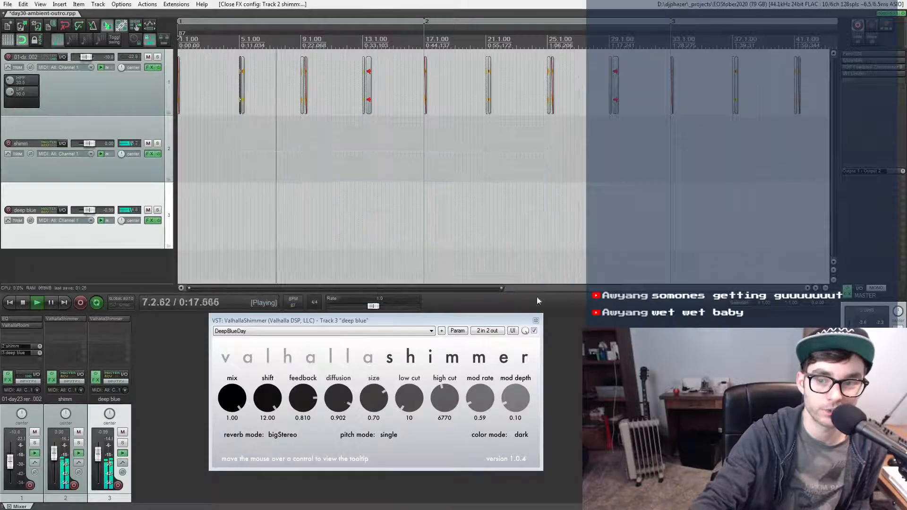
left_click(536, 320)
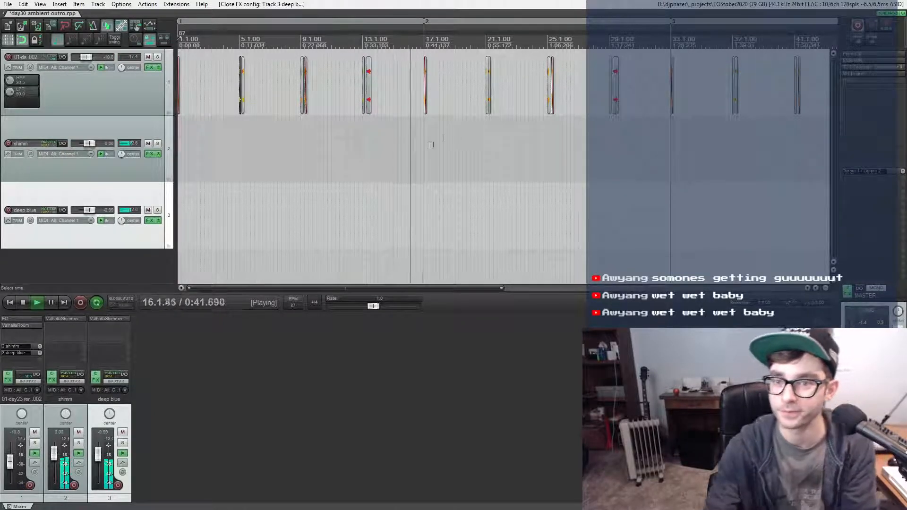
- Survey the items across the timeline during playback and select track 1
scroll(425, 144, "down", 3)
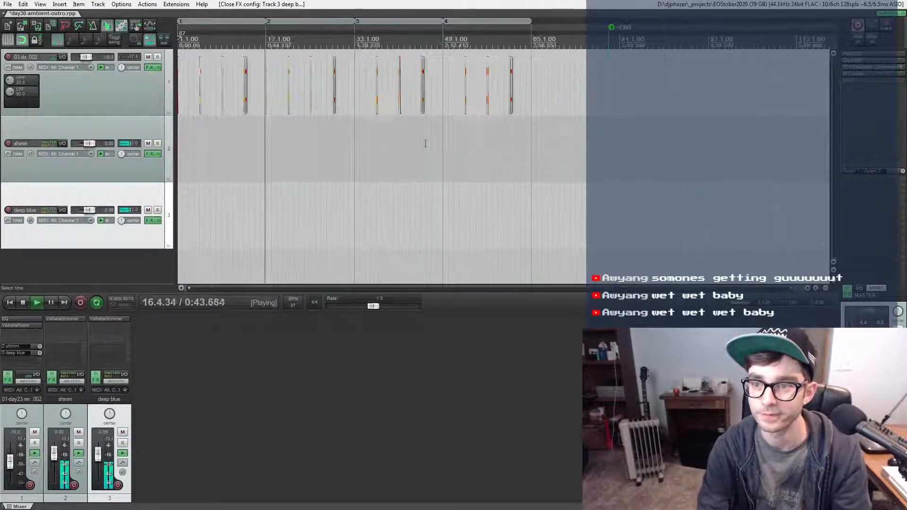
scroll(425, 144, "down", 2)
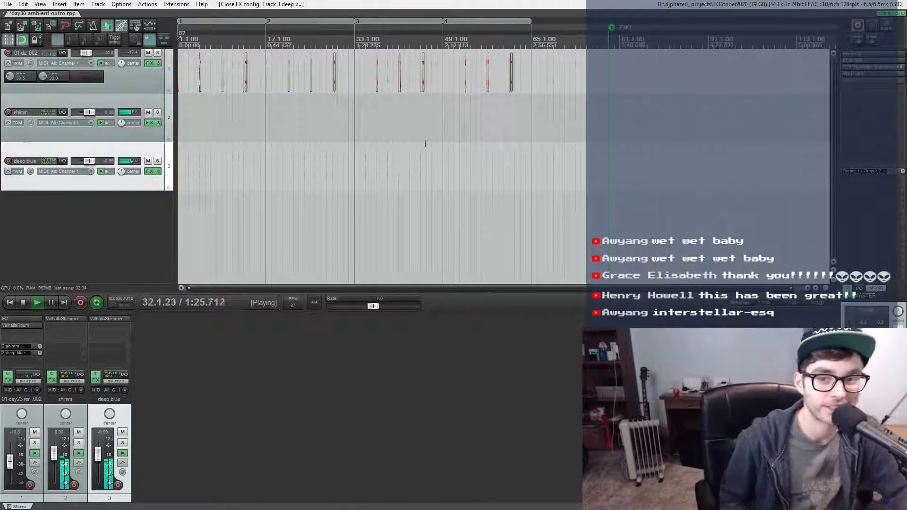
scroll(425, 143, "up", 5)
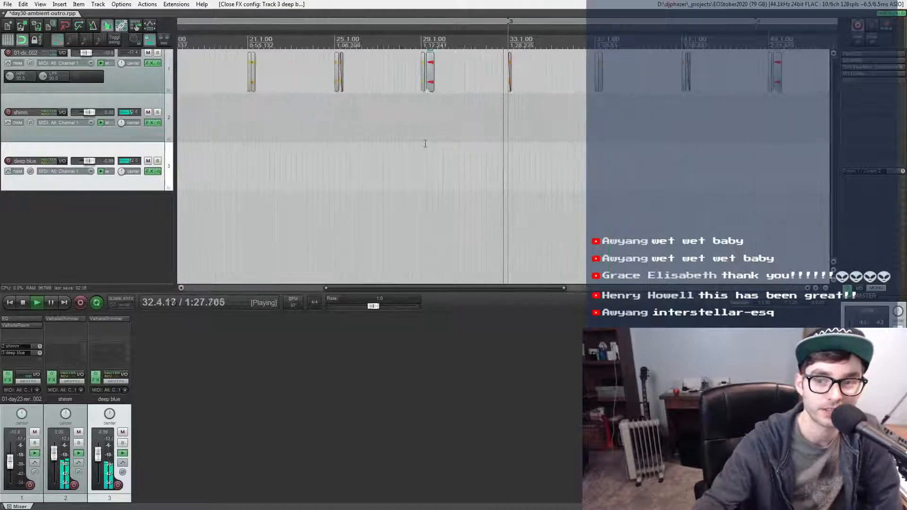
scroll(425, 144, "down", 2)
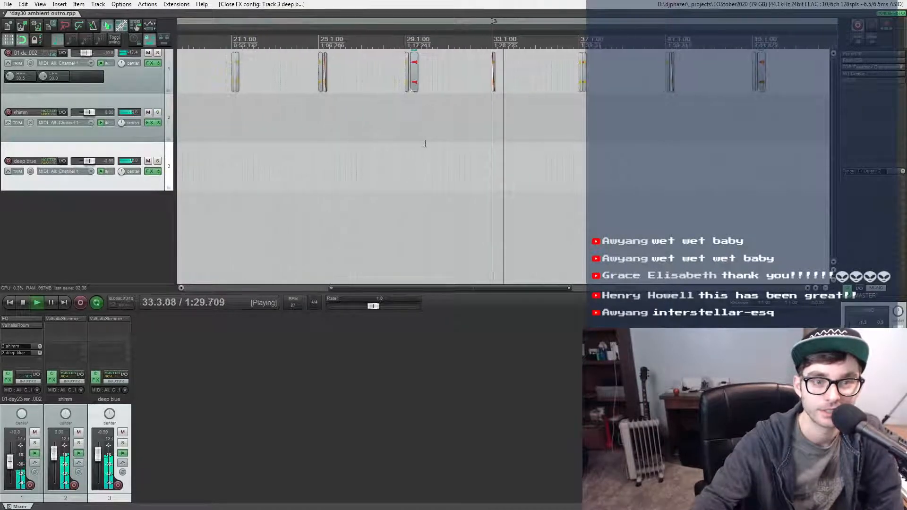
left_click(166, 76)
scroll(166, 76, "up", 1)
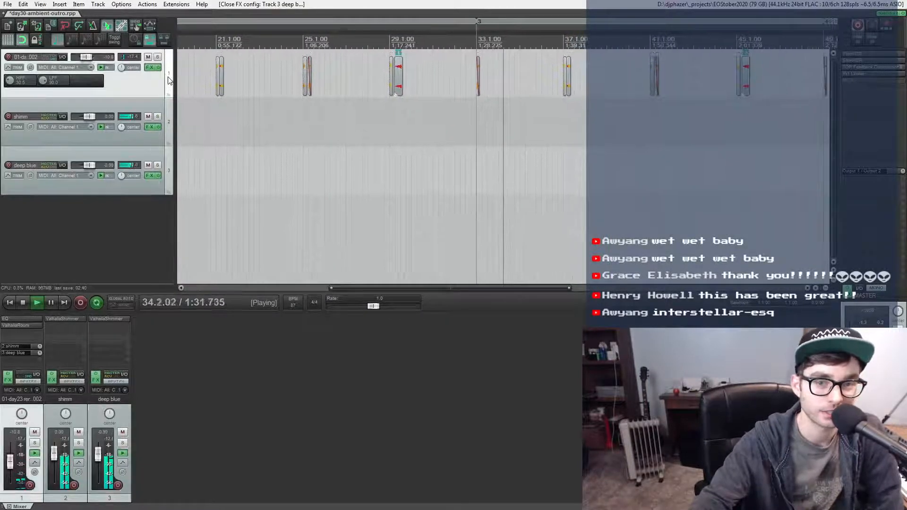